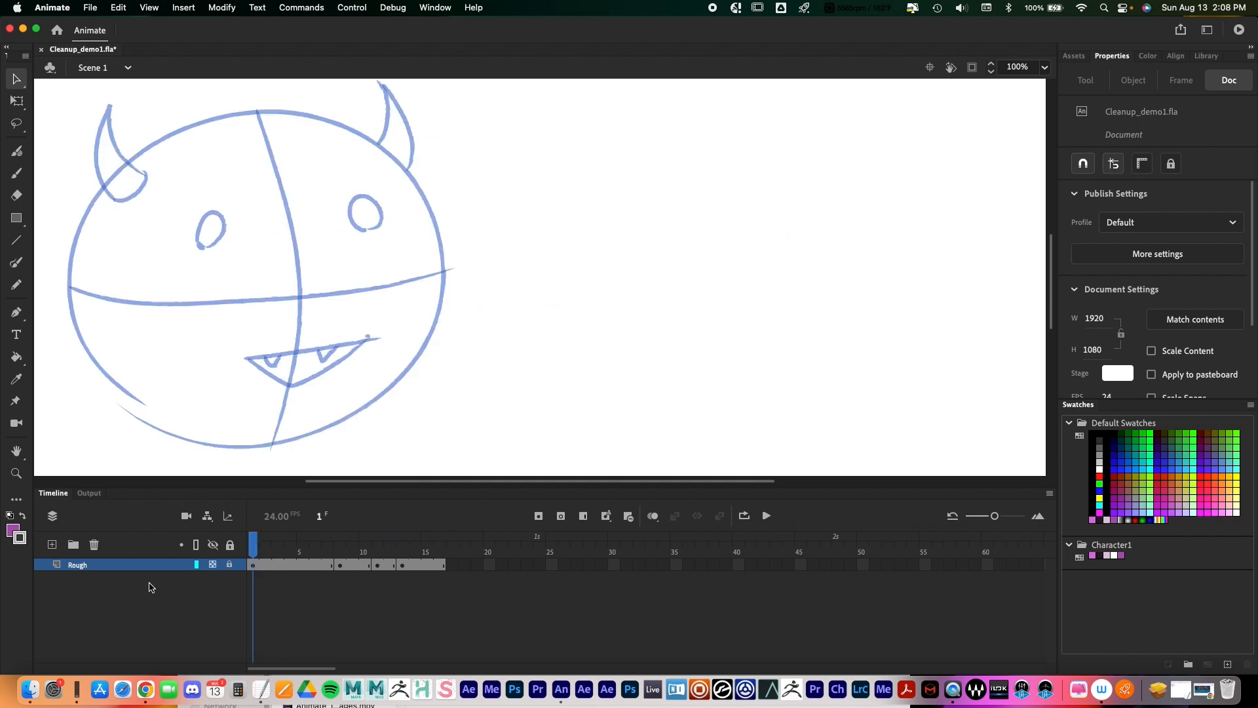
pyautogui.click(17, 264)
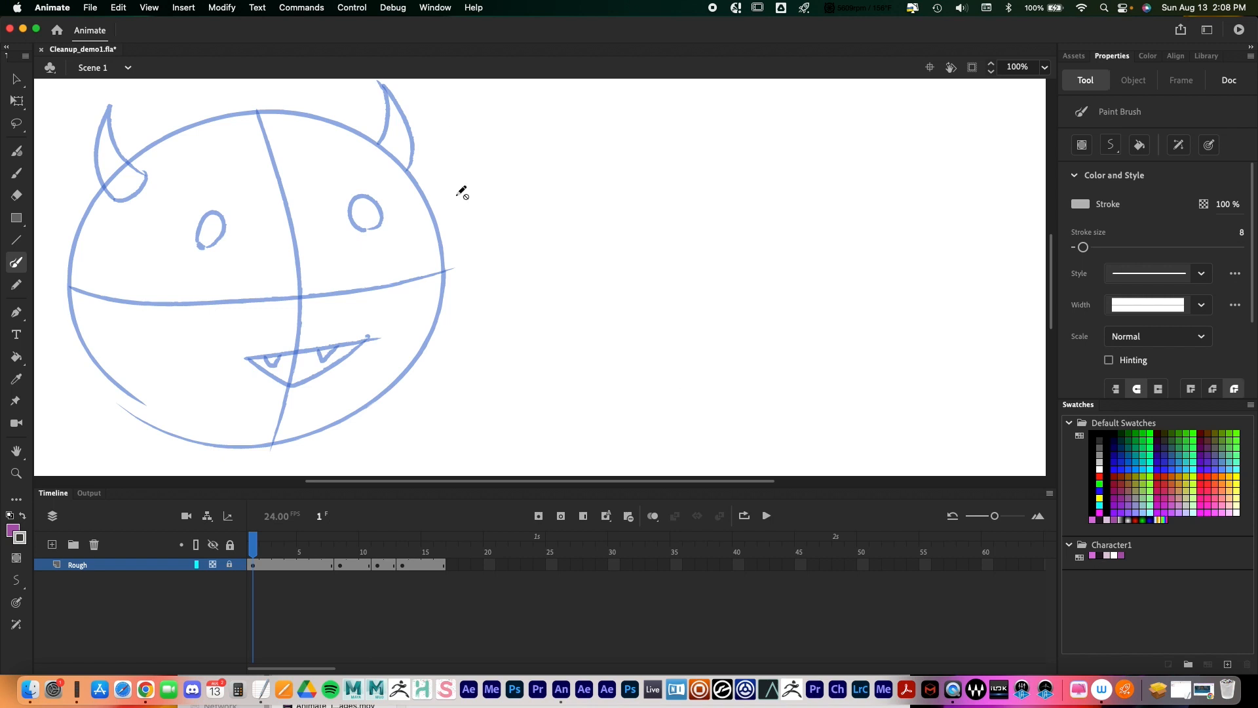
pyautogui.click(435, 7)
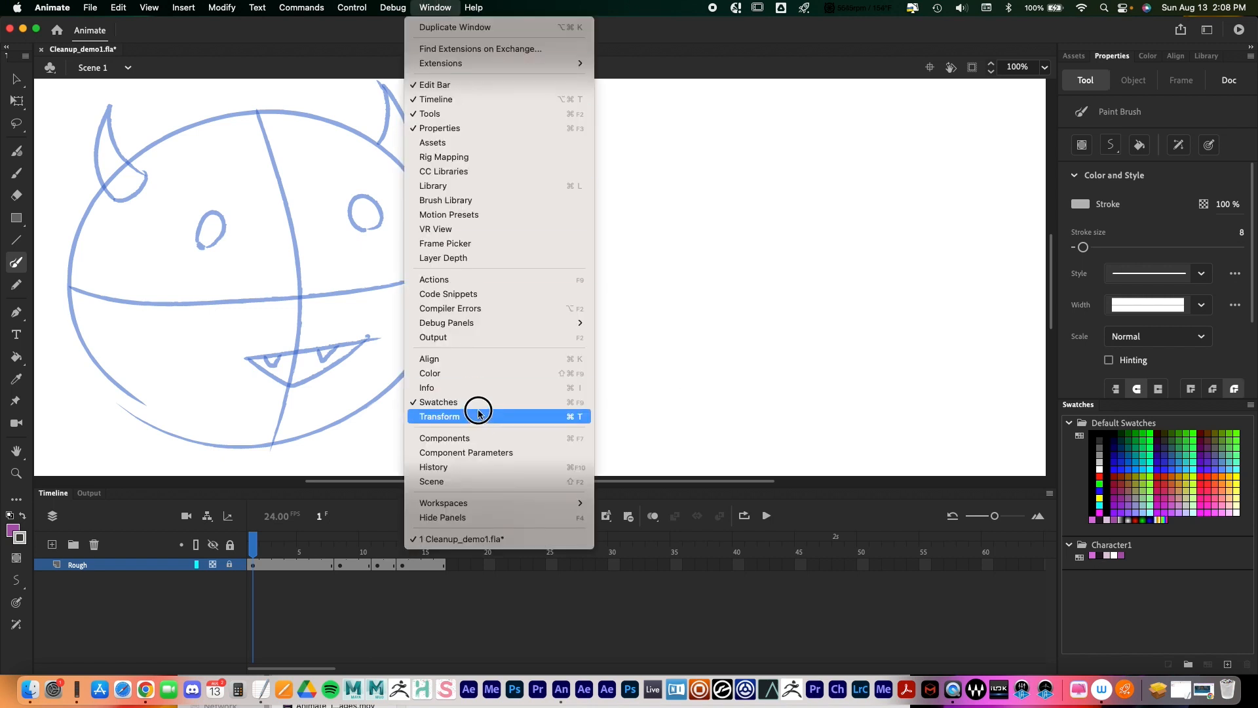
pyautogui.click(433, 7)
pyautogui.click(434, 8)
pyautogui.click(435, 10)
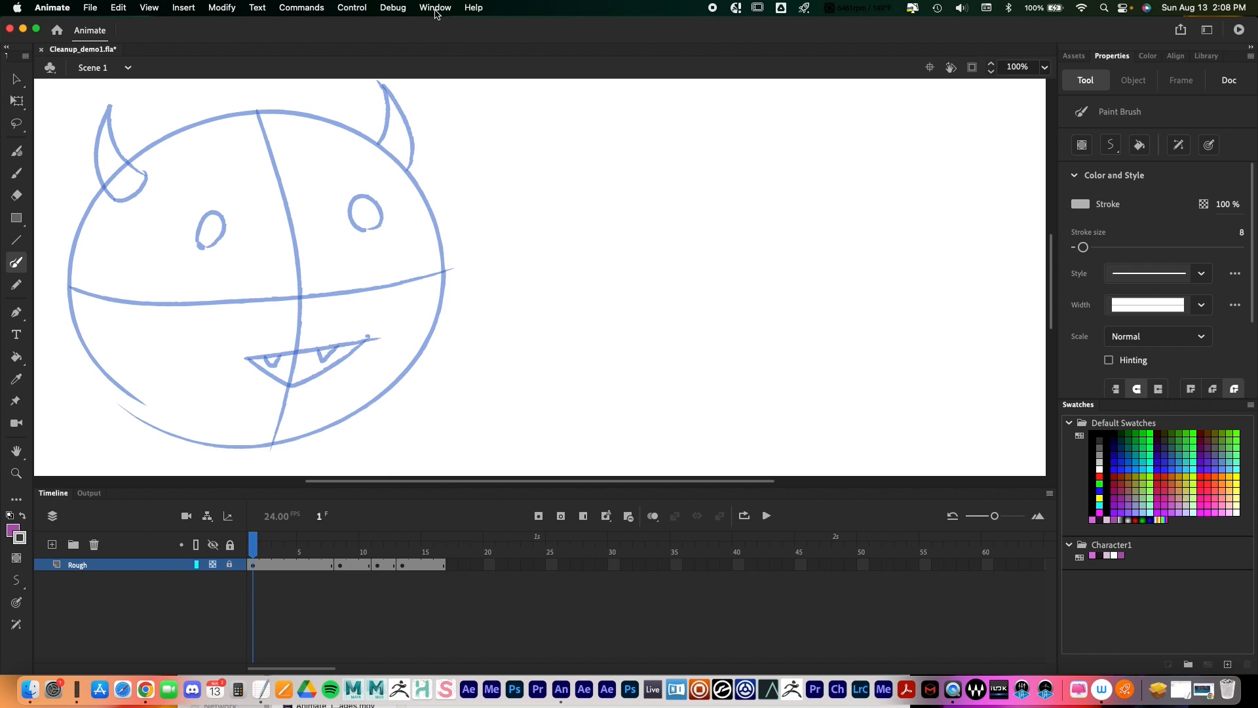
pyautogui.moveTo(254, 544)
pyautogui.mouseDown()
pyautogui.moveTo(386, 545)
pyautogui.moveTo(205, 594)
pyautogui.mouseUp()
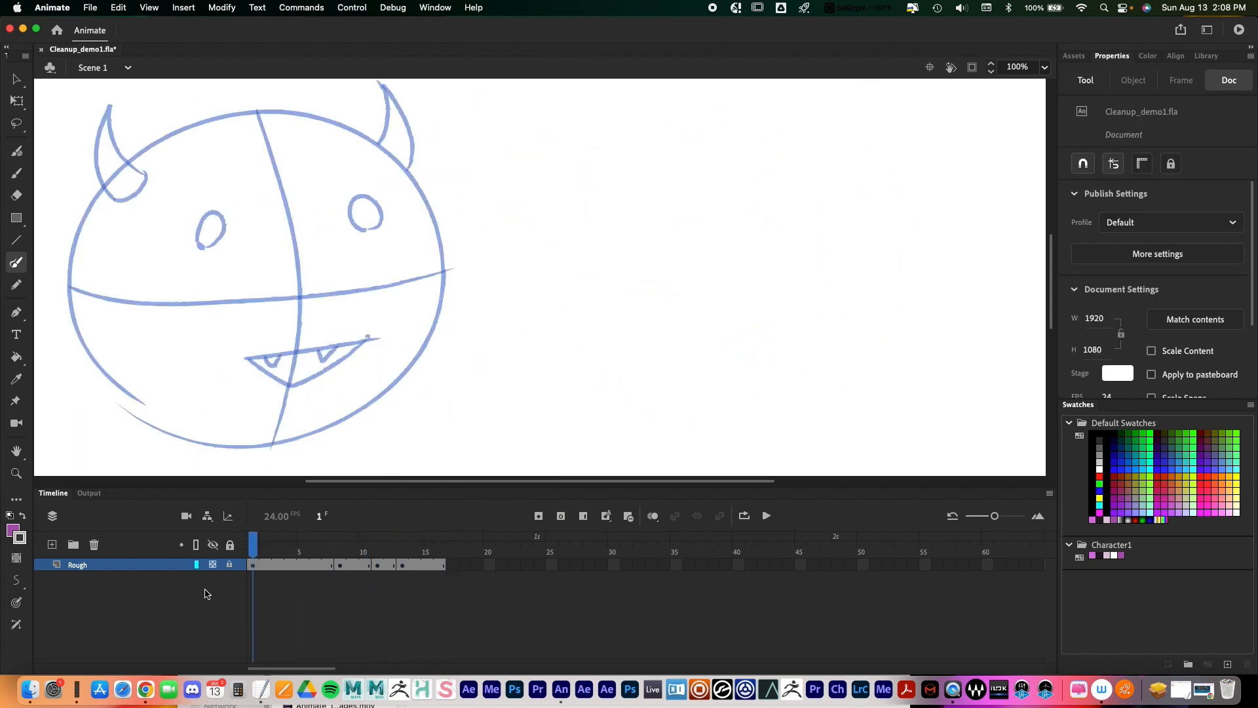
# Step: Add a new layer above the Rough layer and name it Cleanup
pyautogui.click(53, 545)
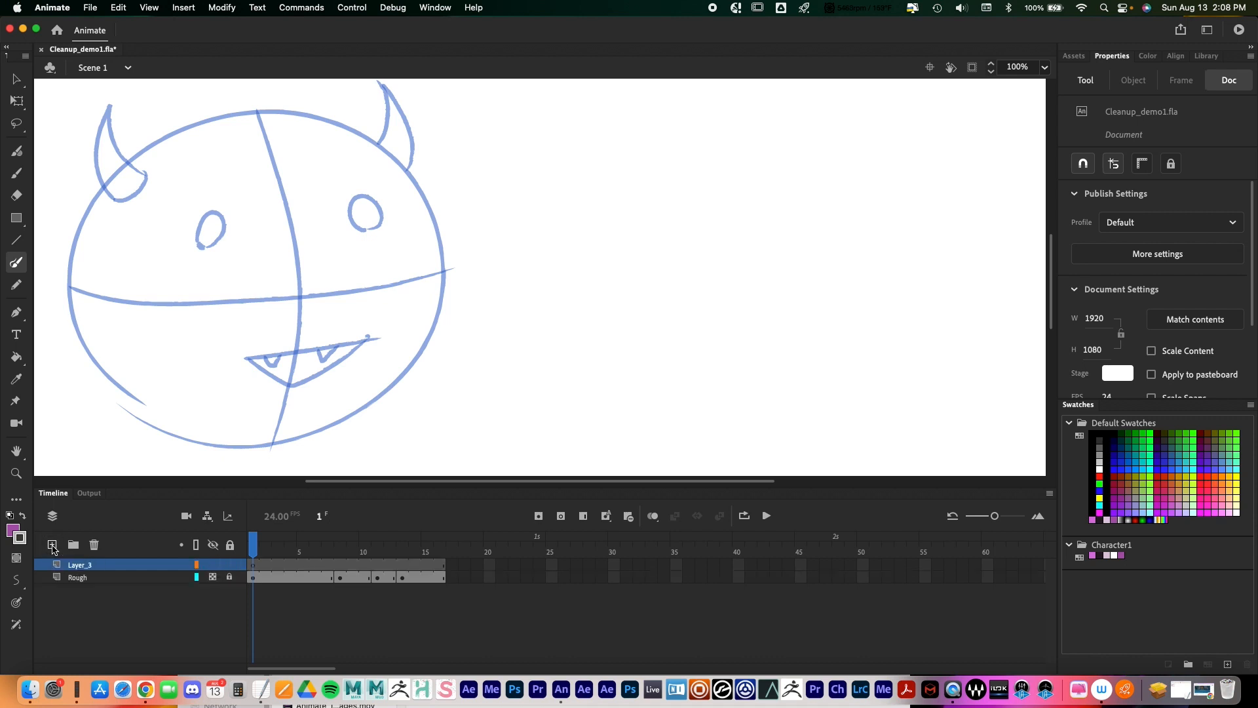
pyautogui.doubleClick(80, 565)
pyautogui.write('Cleanup')
pyautogui.press('Return')
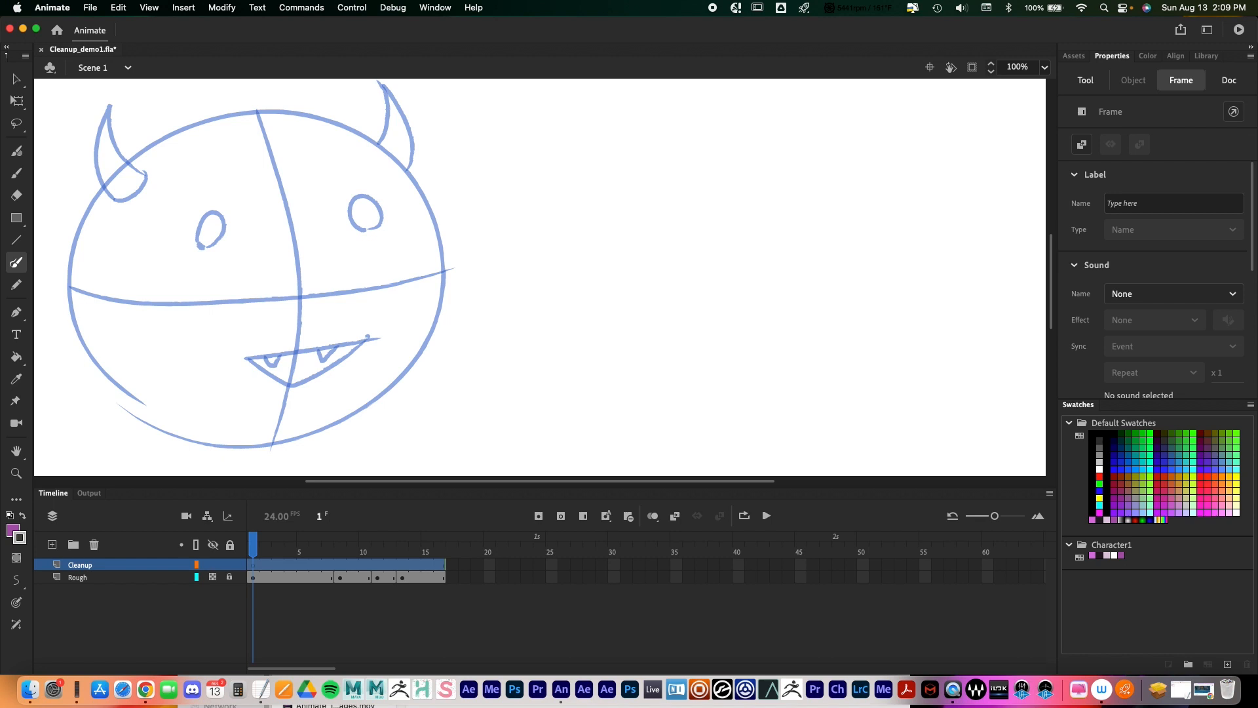
# Step: Inspect the Rough layer's visibility, opacity and lock settings, leaving its properties without applying changes
pyautogui.click(84, 580)
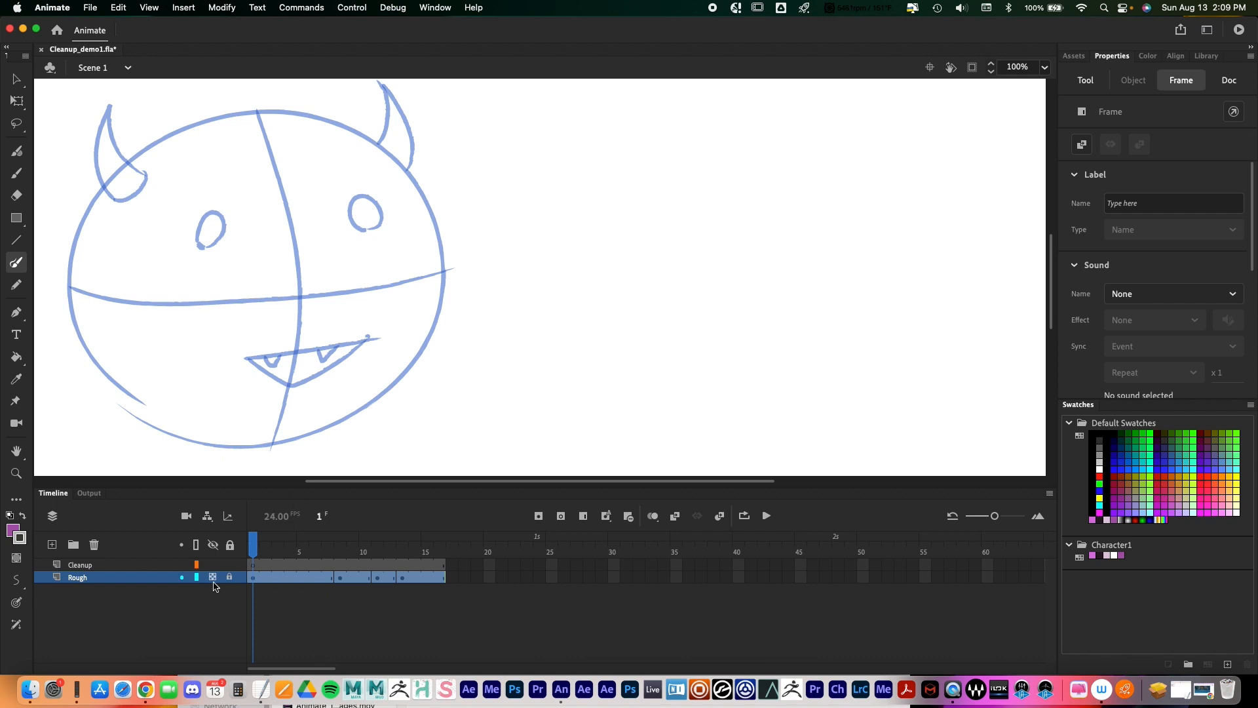
pyautogui.rightClick(117, 572)
pyautogui.click(87, 577)
pyautogui.rightClick(93, 577)
pyautogui.click(123, 660)
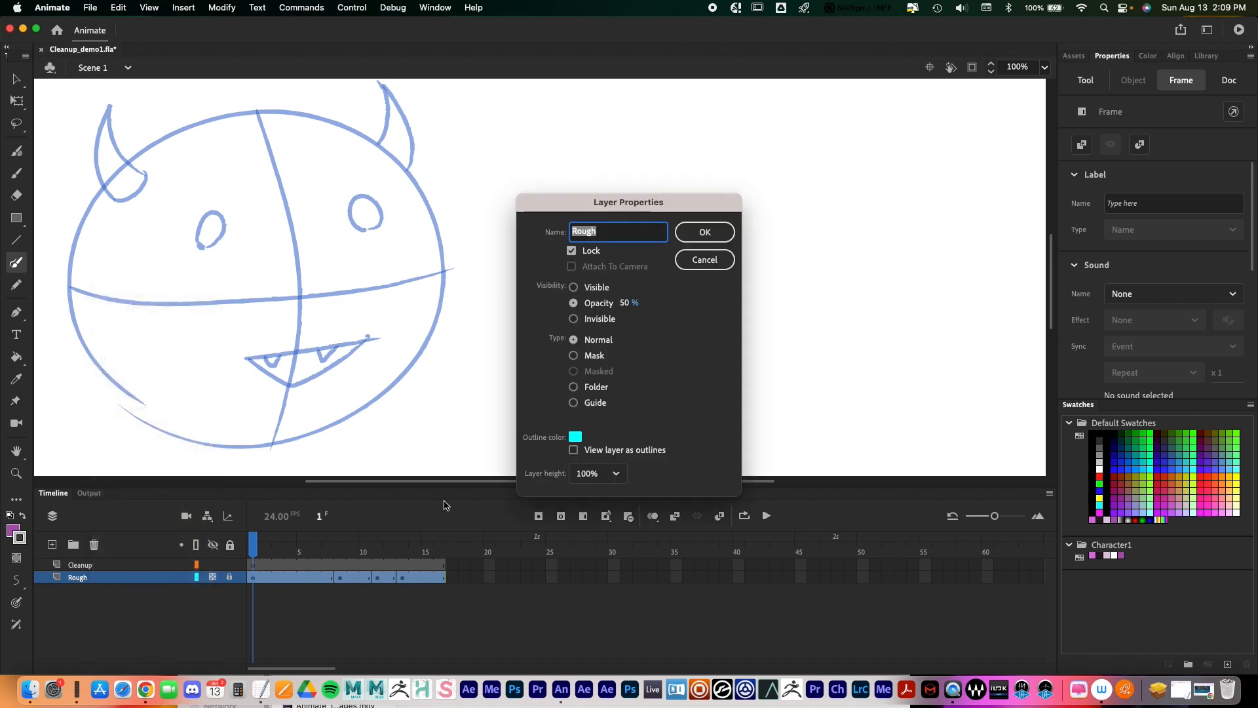
pyautogui.click(574, 287)
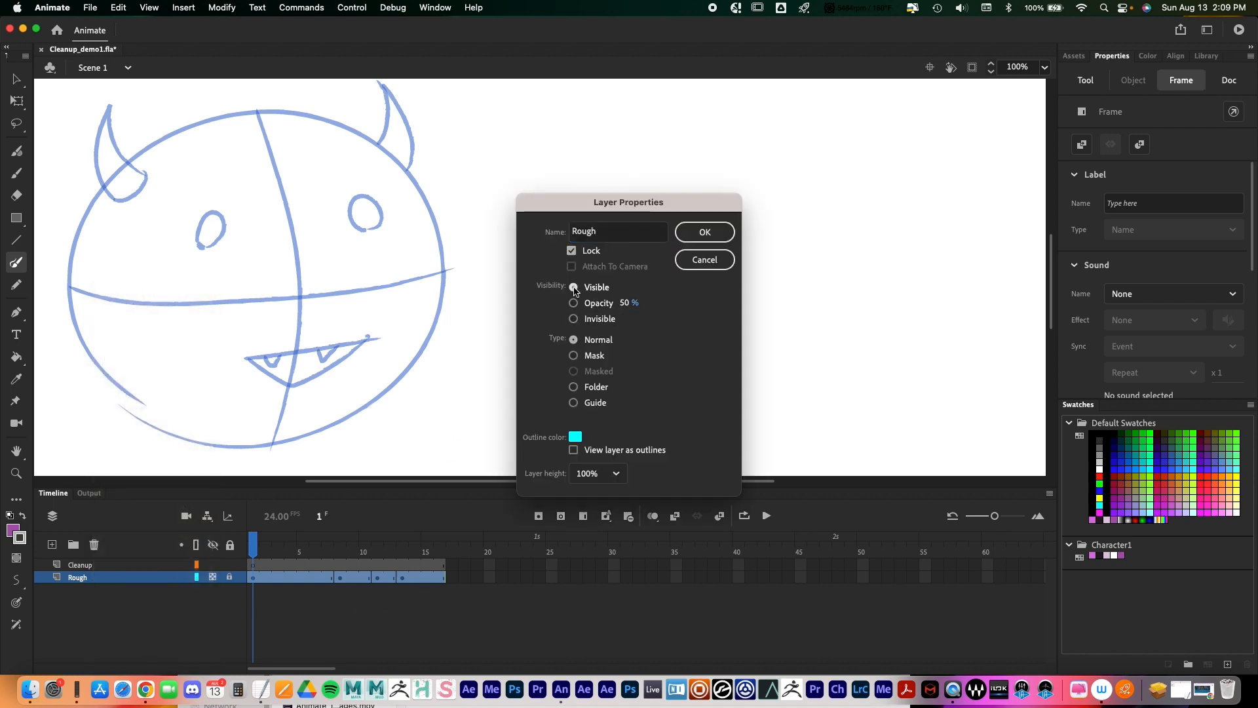
pyautogui.click(575, 303)
pyautogui.click(688, 262)
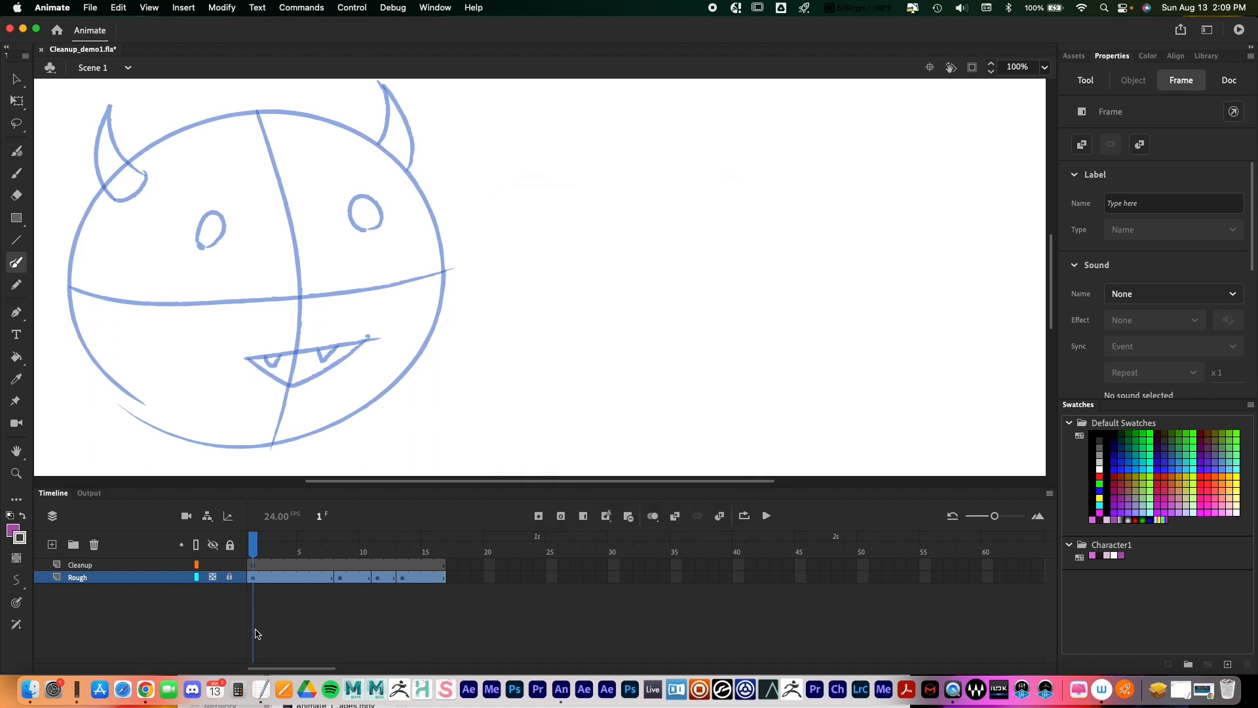
pyautogui.click(229, 577)
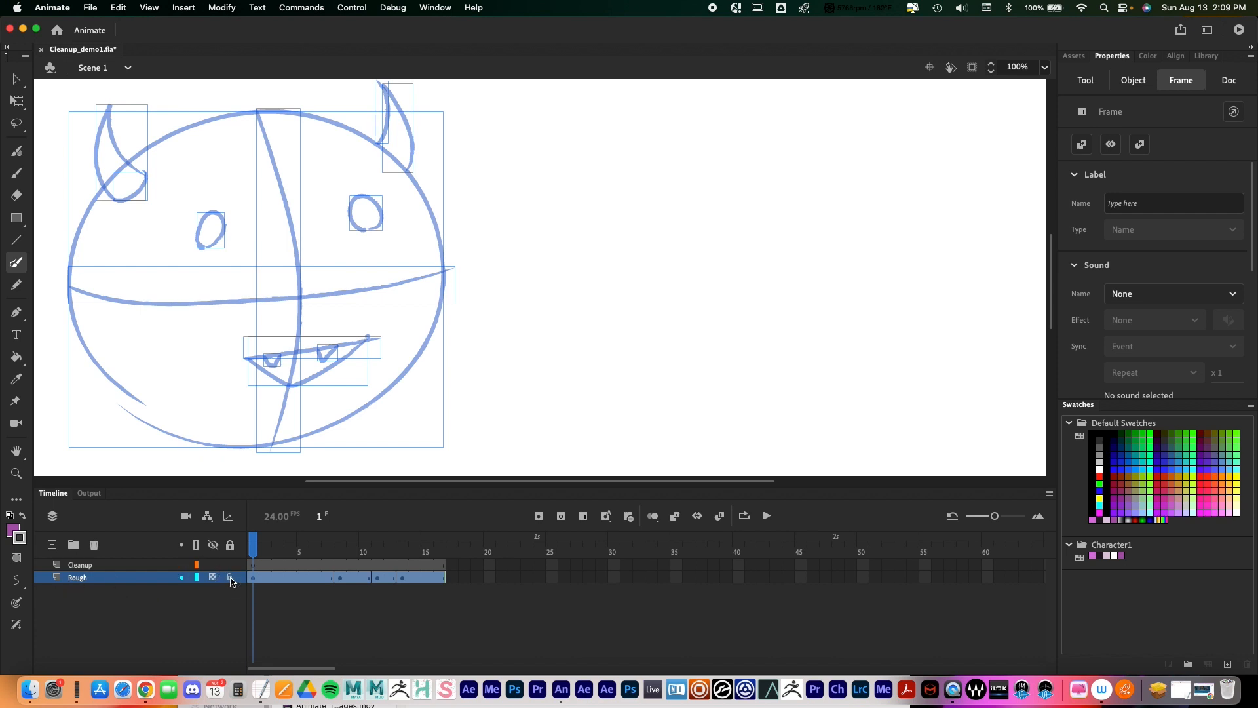
pyautogui.click(230, 578)
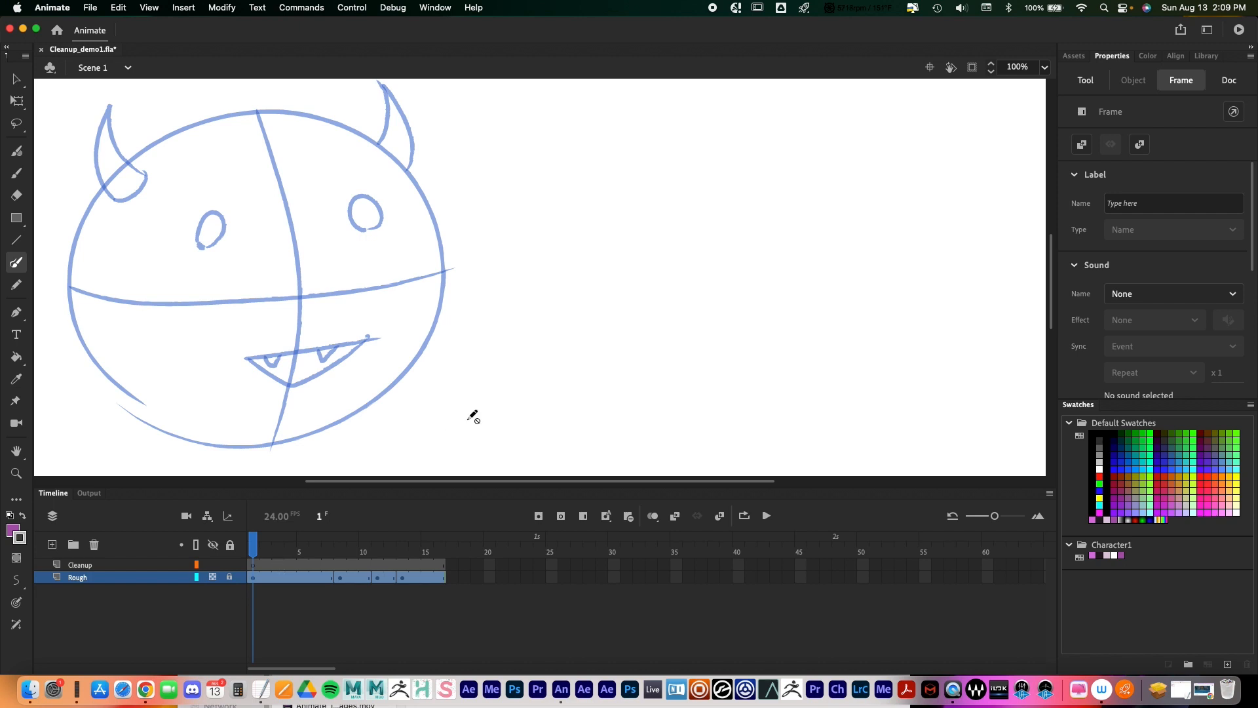
# Step: Activate the Pencil tool and make the Cleanup layer the drawing layer
pyautogui.click(15, 287)
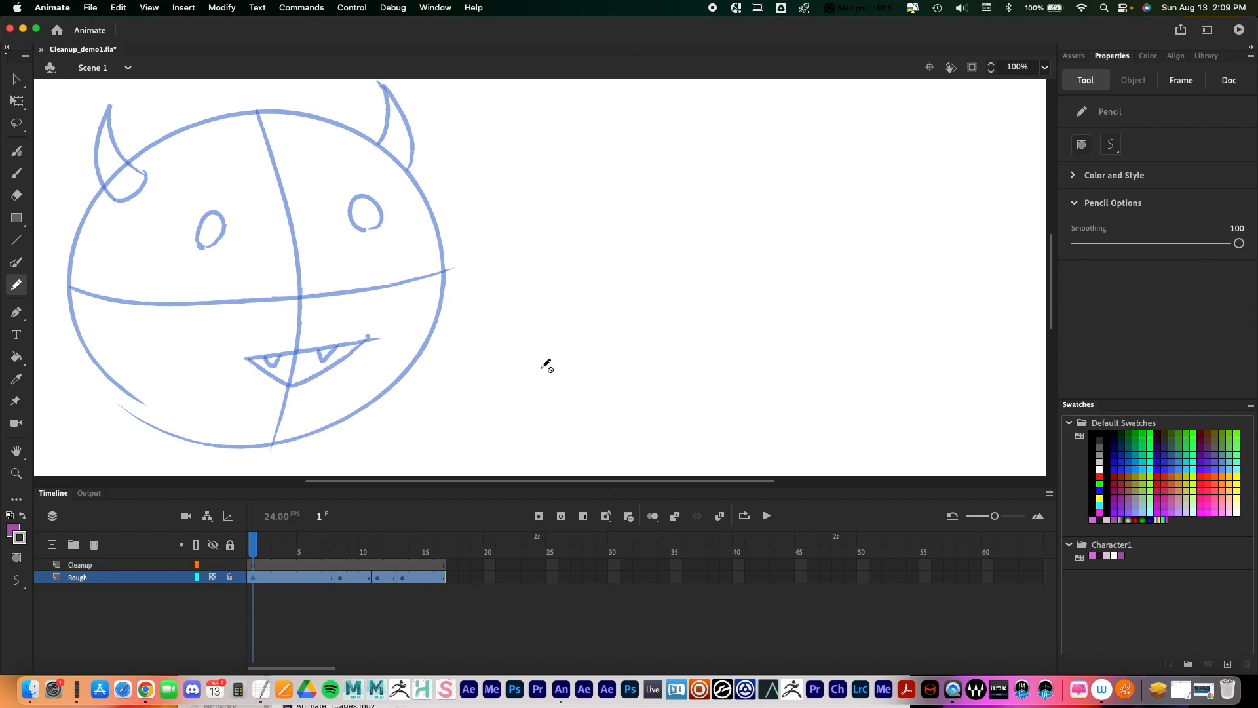
pyautogui.click(83, 566)
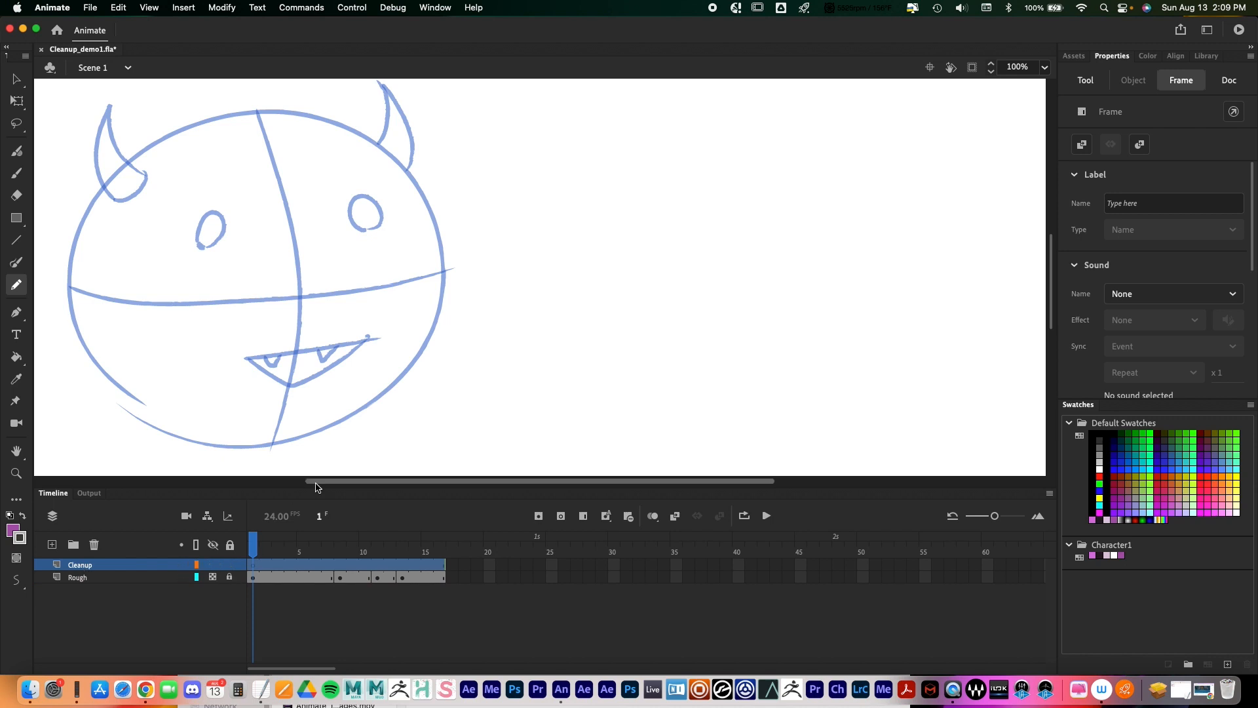
# Step: Try a horn shape with a crossing base line beside the rough head, and undo both strokes
pyautogui.moveTo(563, 326); pyautogui.dragTo(620, 347)
pyautogui.moveTo(563, 289); pyautogui.dragTo(683, 331)
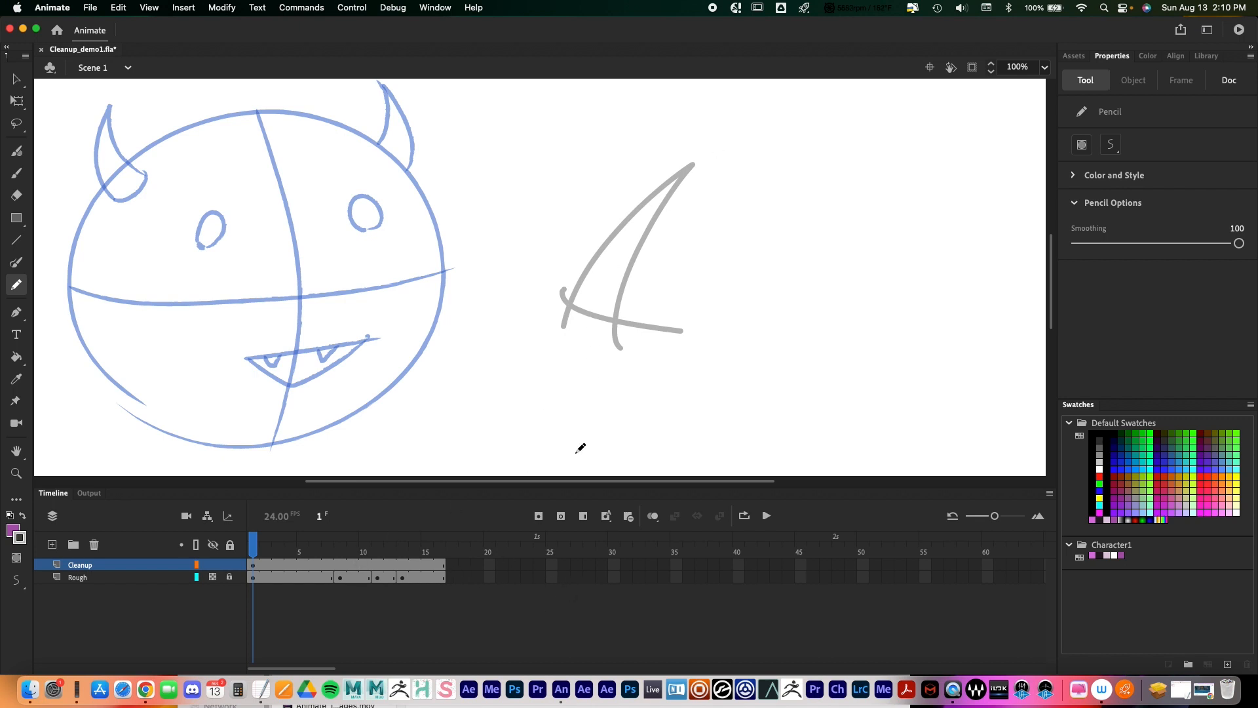
pyautogui.press('super+z')
pyautogui.press('super+z')
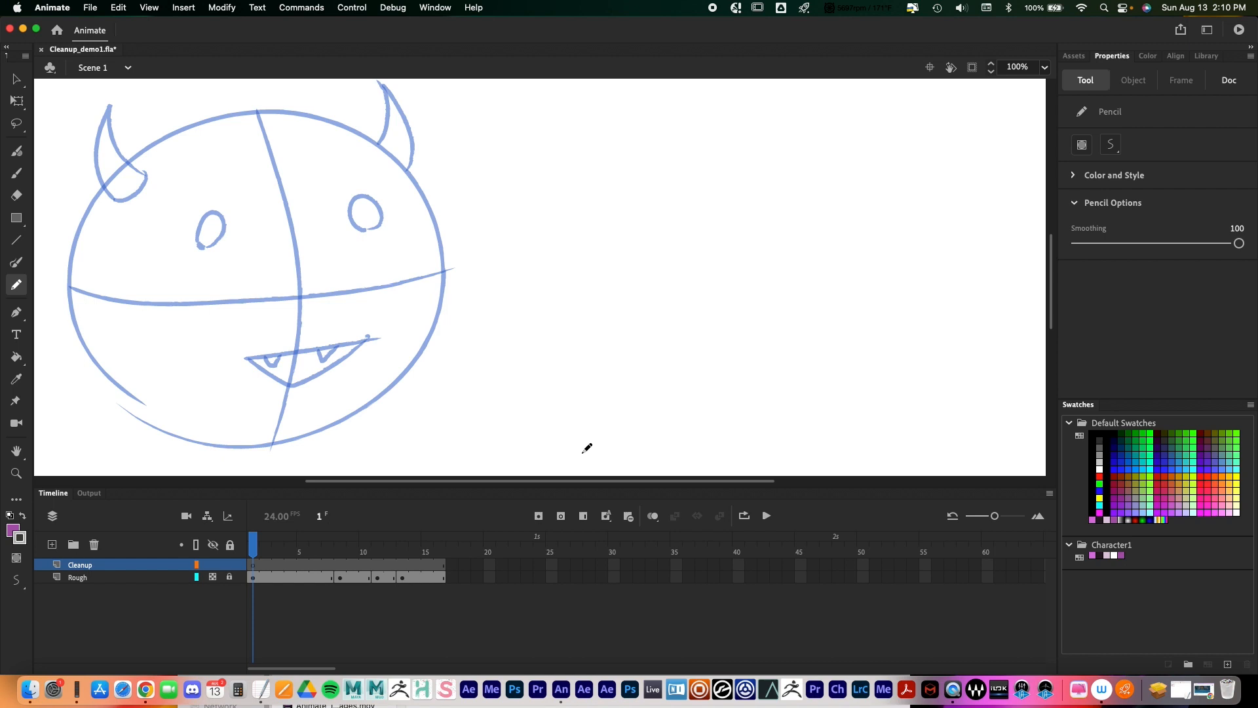
# Step: Set the stroke to the dark Character1 swatch #251A25 and pencil a horn with a crossing base line beside the rough head
pyautogui.click(23, 543)
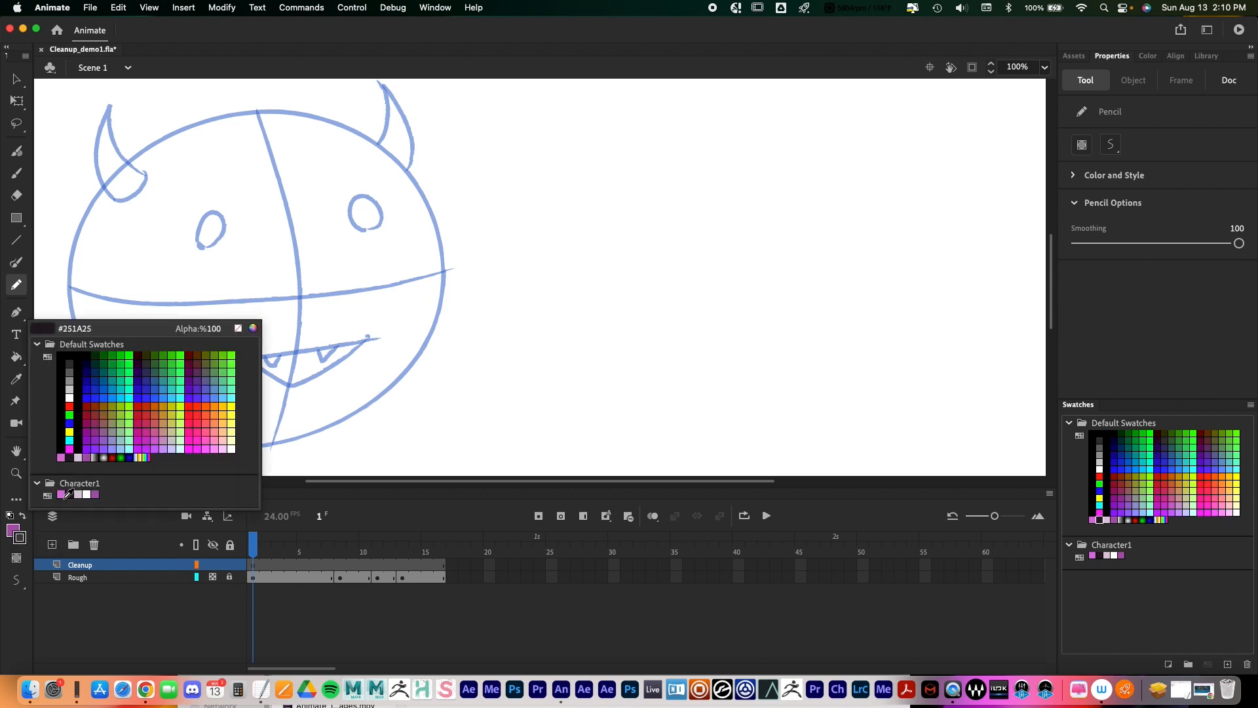
pyautogui.click(73, 493)
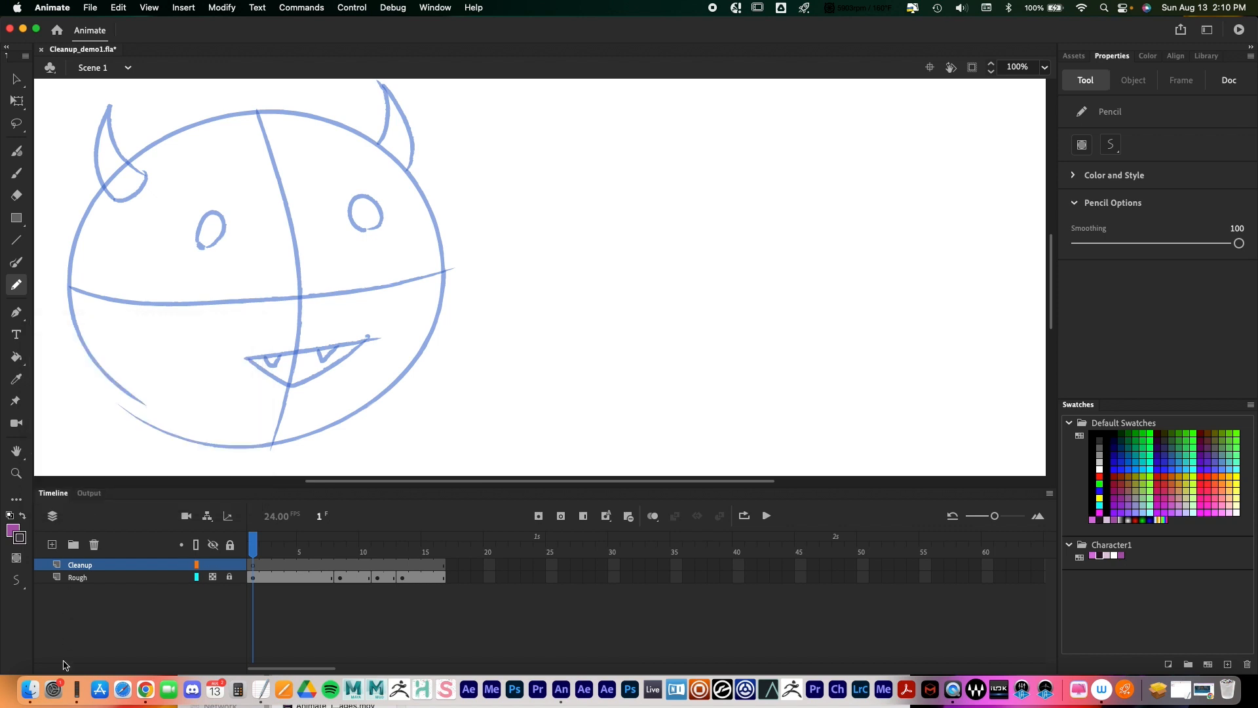
pyautogui.moveTo(538, 365)
pyautogui.mouseDown()
pyautogui.moveTo(545, 340)
pyautogui.moveTo(629, 386)
pyautogui.mouseUp()
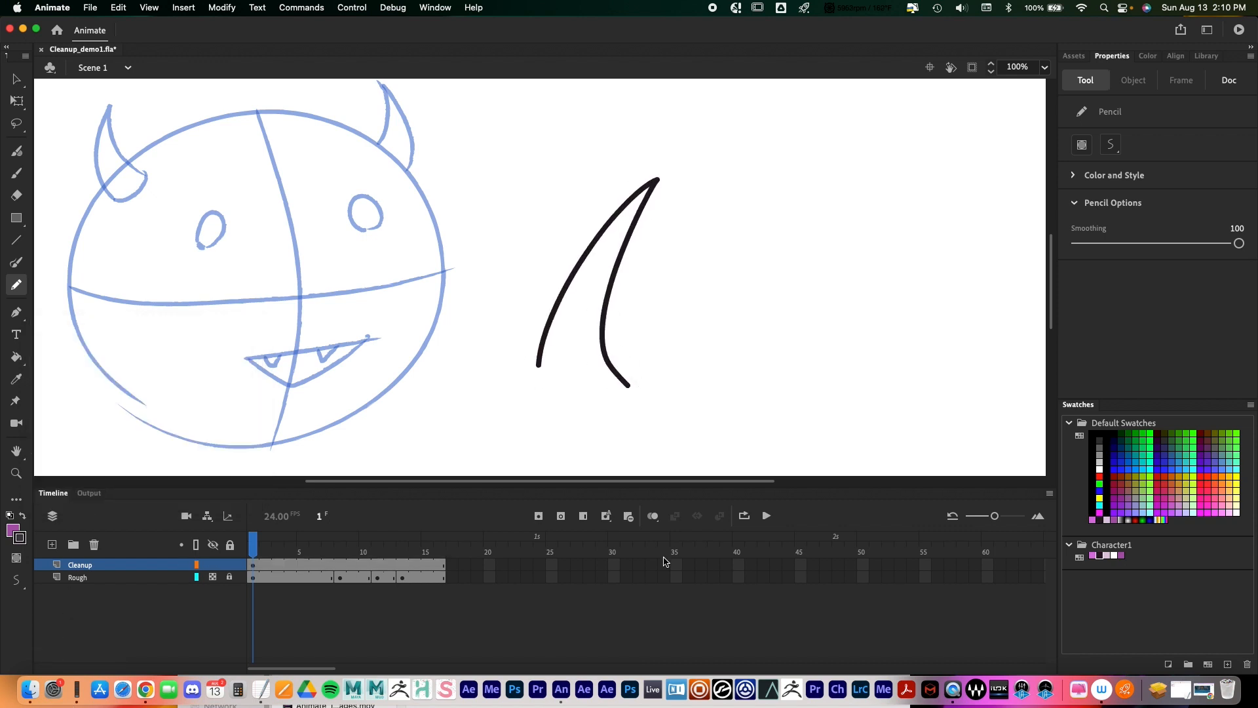
pyautogui.press('super+z')
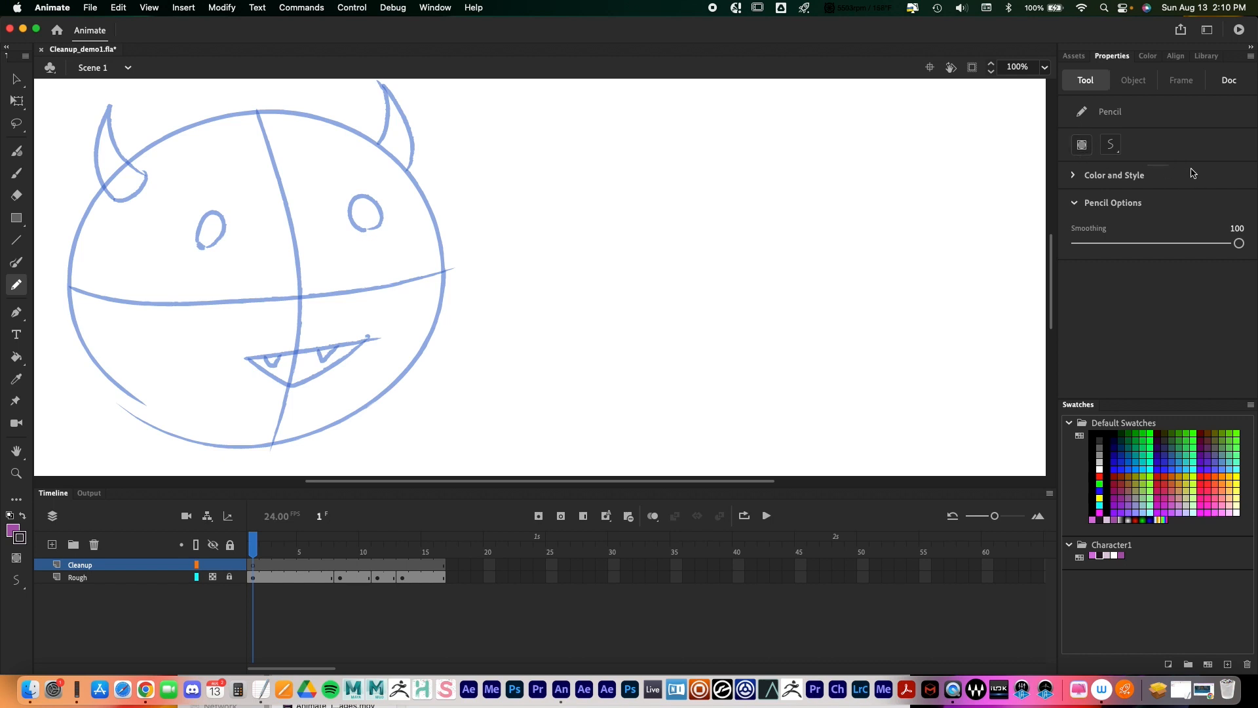
pyautogui.moveTo(572, 348)
pyautogui.mouseDown()
pyautogui.moveTo(684, 170)
pyautogui.moveTo(654, 302)
pyautogui.moveTo(657, 383)
pyautogui.mouseUp()
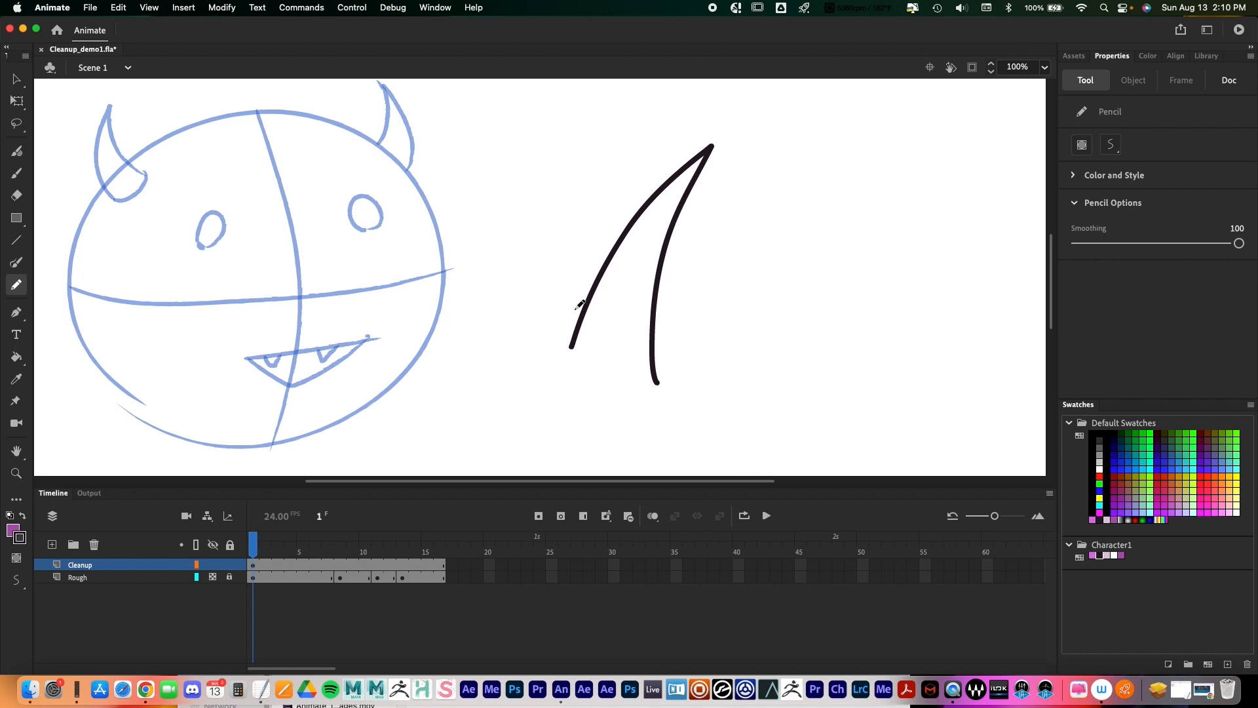
pyautogui.moveTo(565, 308); pyautogui.dragTo(704, 346)
# Step: Select the horn's sides, base line and overhanging ends one at a time to examine how the merged strokes are divided
pyautogui.click(17, 80)
pyautogui.click(636, 217)
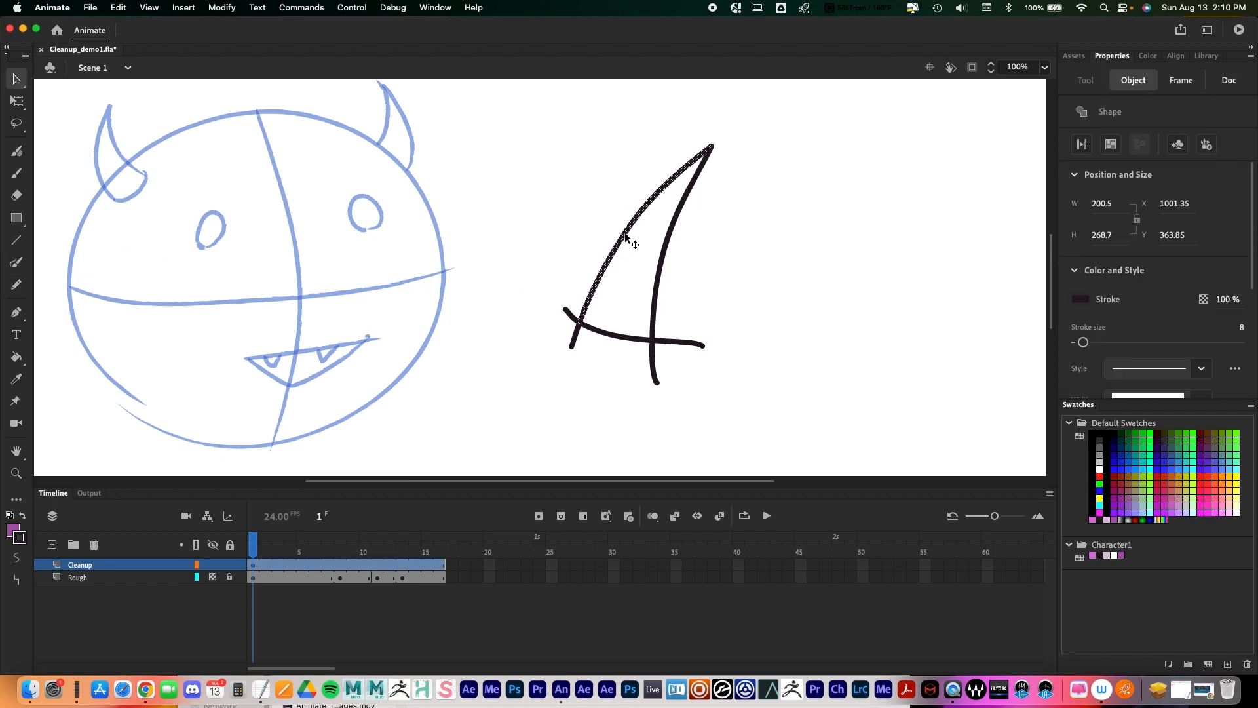
pyautogui.click(658, 307)
pyautogui.click(682, 344)
pyautogui.click(656, 374)
pyautogui.click(654, 370)
pyautogui.click(574, 318)
pyautogui.click(682, 345)
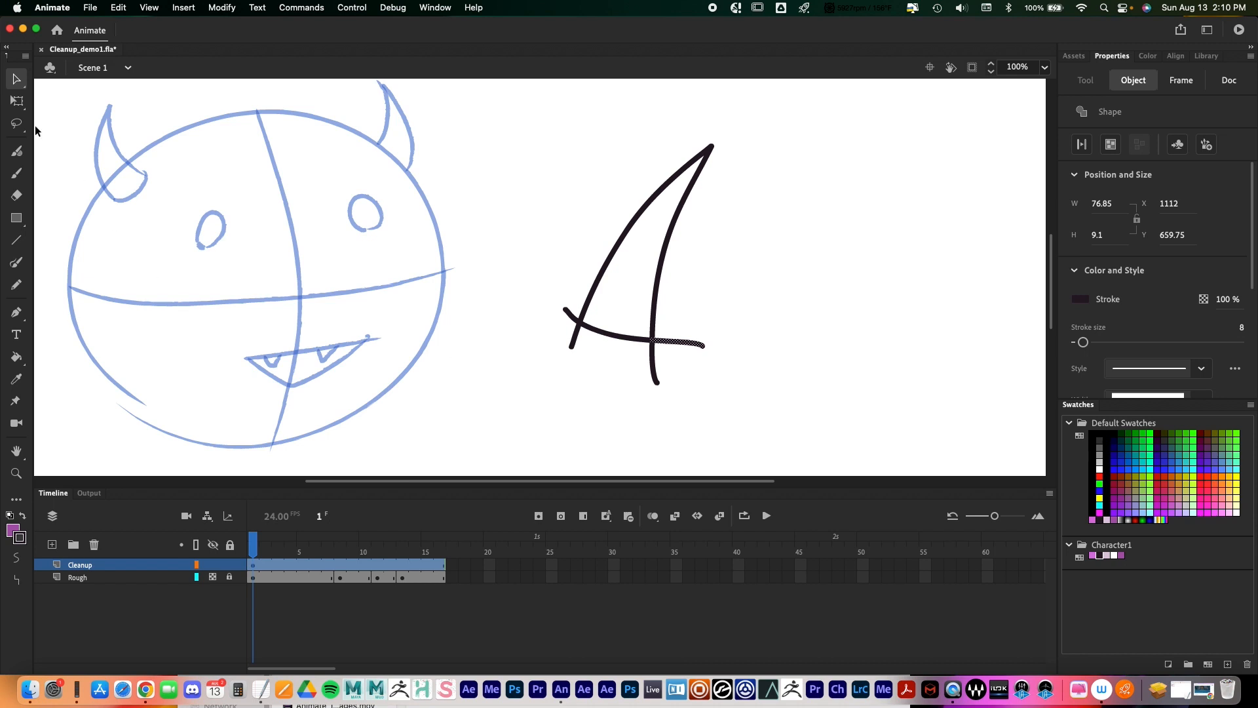
# Step: Turn on Object Drawing mode for the Pencil and draw a second horn with a crossing base line beside the first
pyautogui.click(16, 284)
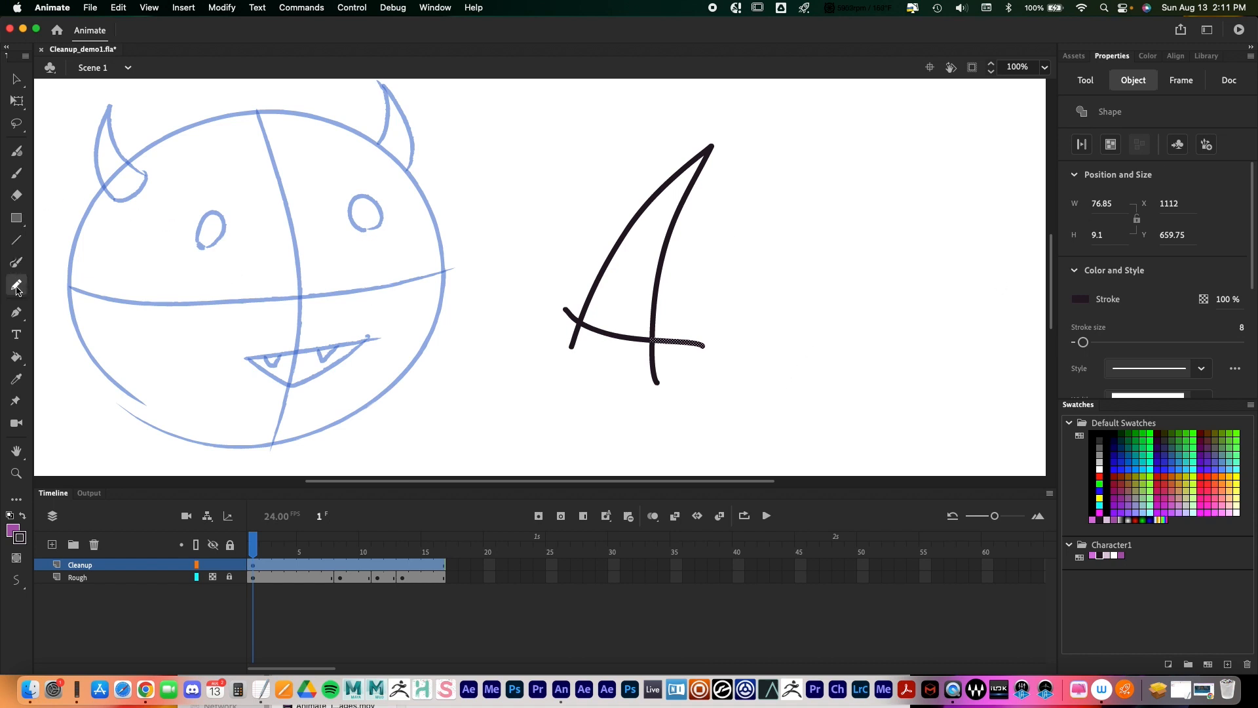
pyautogui.moveTo(843, 349); pyautogui.dragTo(867, 317)
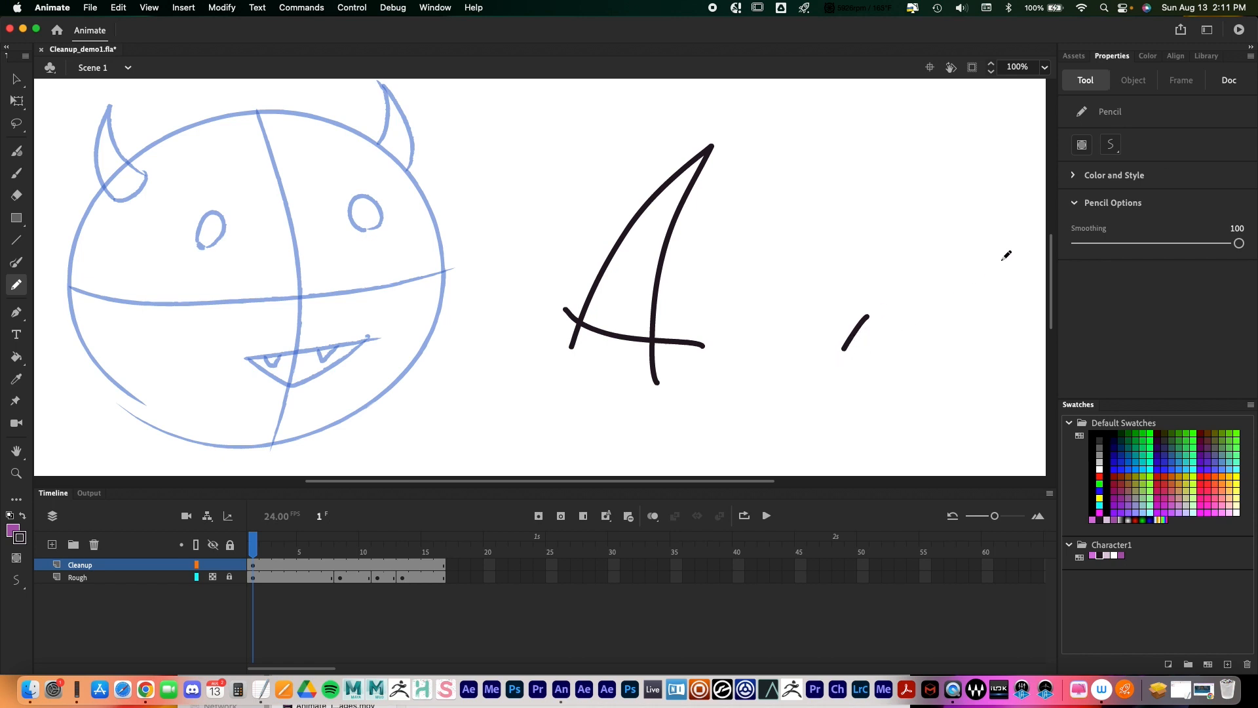
pyautogui.press('super+z')
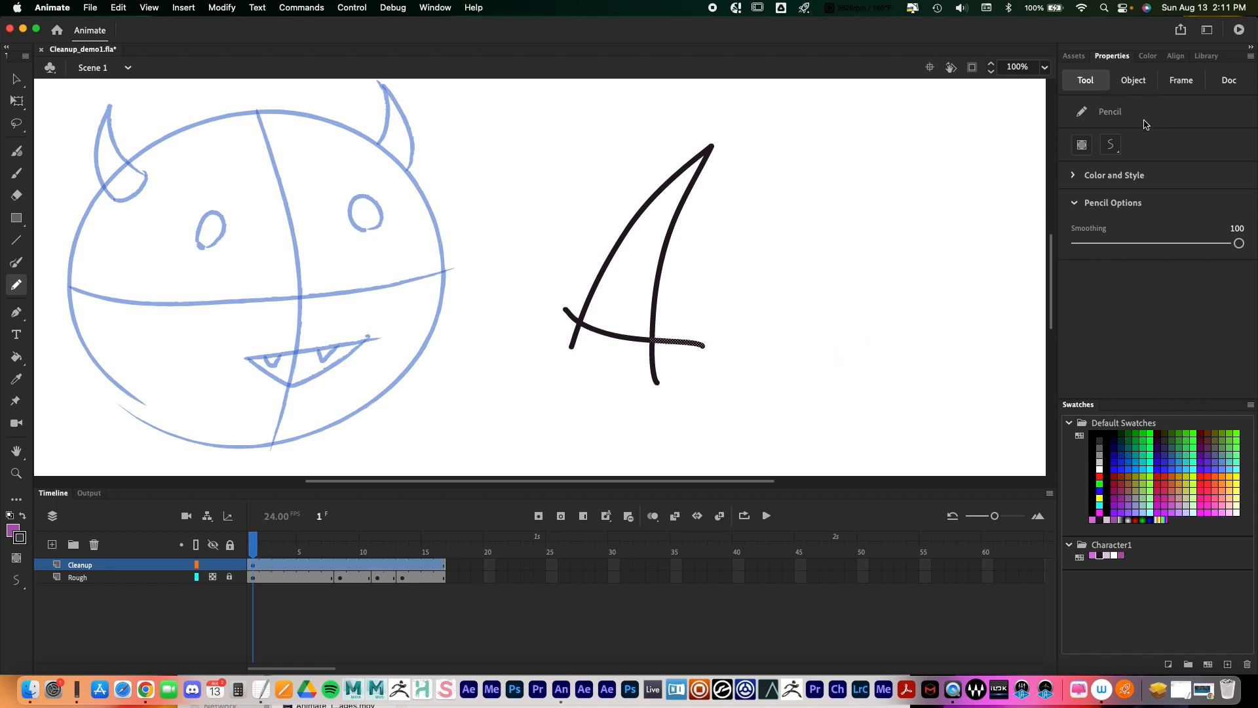
pyautogui.click(1082, 148)
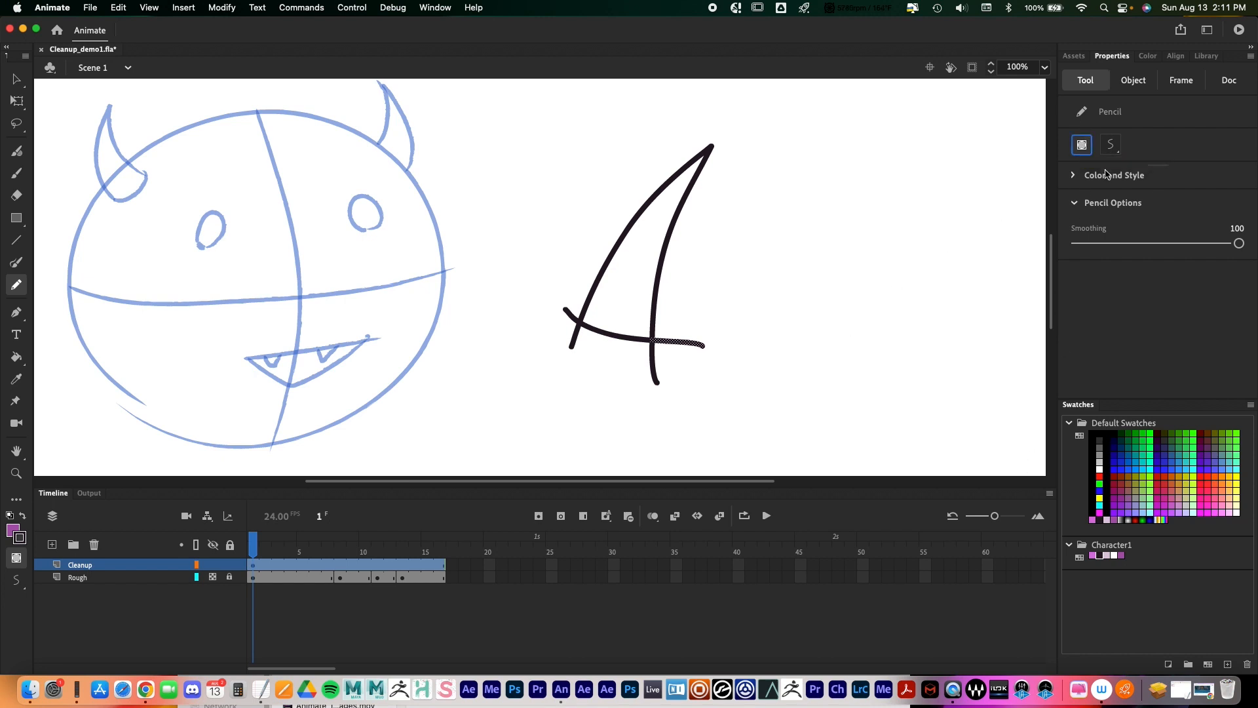
pyautogui.moveTo(794, 386)
pyautogui.mouseDown()
pyautogui.moveTo(825, 296)
pyautogui.moveTo(897, 244)
pyautogui.moveTo(881, 394)
pyautogui.mouseUp()
pyautogui.press('super+z')
pyautogui.press('super+z')
pyautogui.moveTo(801, 364)
pyautogui.mouseDown()
pyautogui.moveTo(894, 212)
pyautogui.moveTo(886, 374)
pyautogui.mouseUp()
pyautogui.moveTo(793, 331)
pyautogui.mouseDown()
pyautogui.moveTo(823, 343)
pyautogui.moveTo(929, 338)
pyautogui.mouseUp()
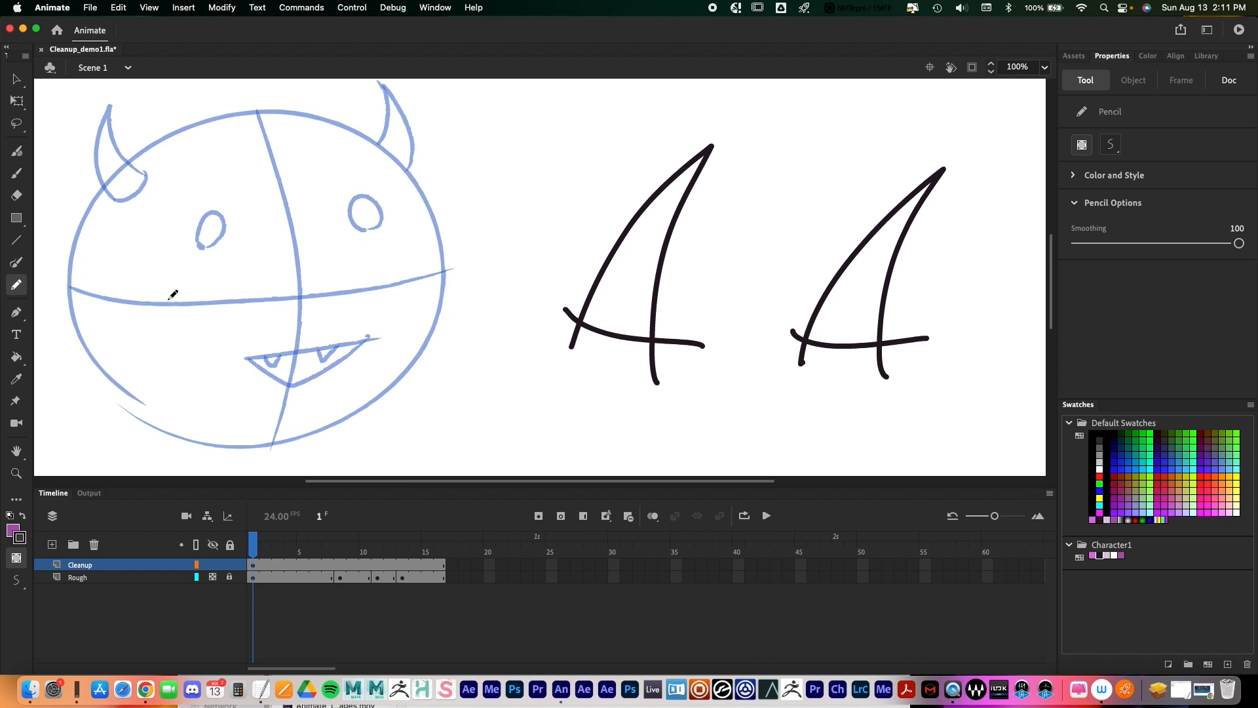
# Step: Select the second horn's strokes as separate objects and move its base line down to the horn's lower ends
pyautogui.click(16, 80)
pyautogui.click(880, 332)
pyautogui.click(941, 387)
pyautogui.click(885, 377)
pyautogui.click(911, 349)
pyautogui.click(911, 344)
pyautogui.moveTo(911, 343); pyautogui.dragTo(934, 386)
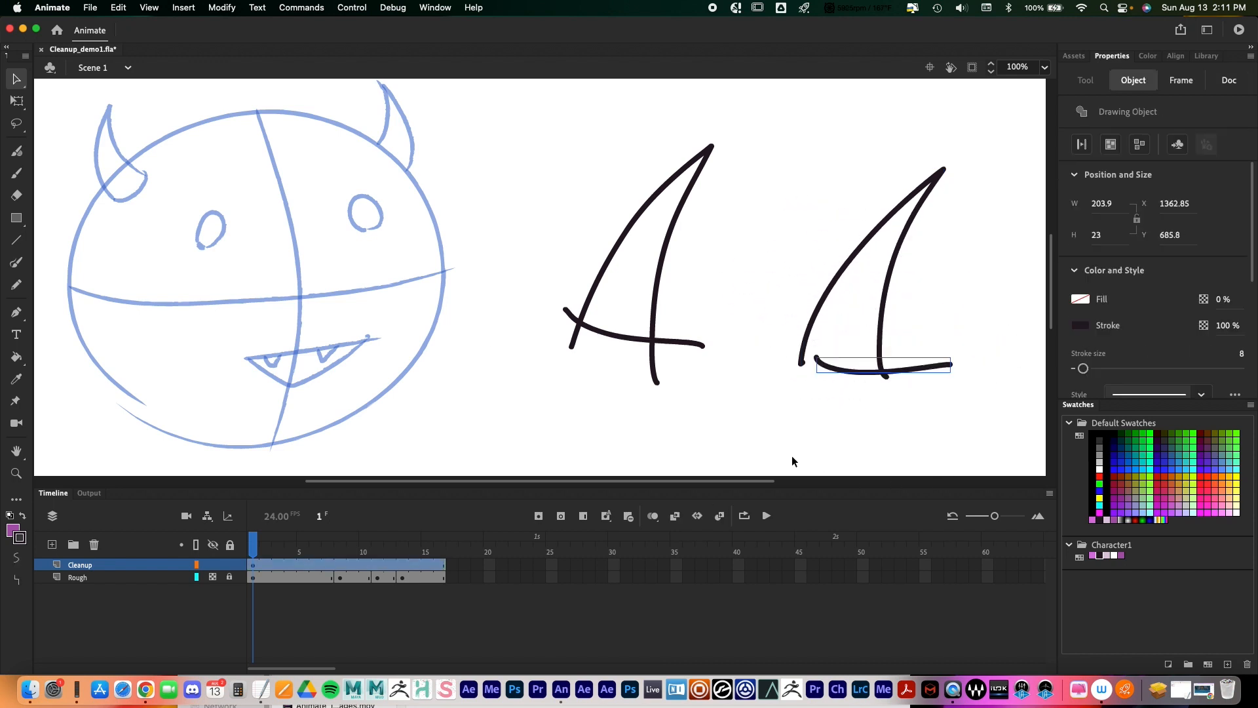
# Step: Select parts of the first horn's base line to compare its merged segments with the second horn's drawing objects
pyautogui.click(690, 350)
pyautogui.doubleClick(635, 339)
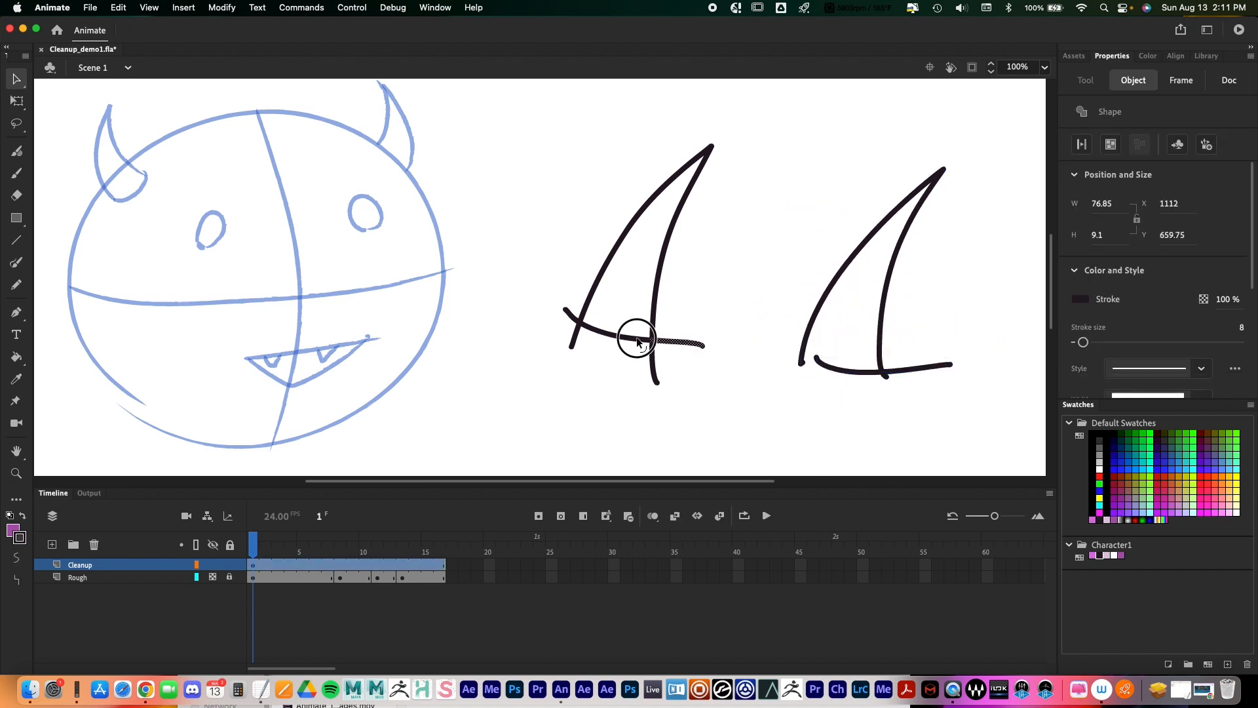
pyautogui.click(684, 347)
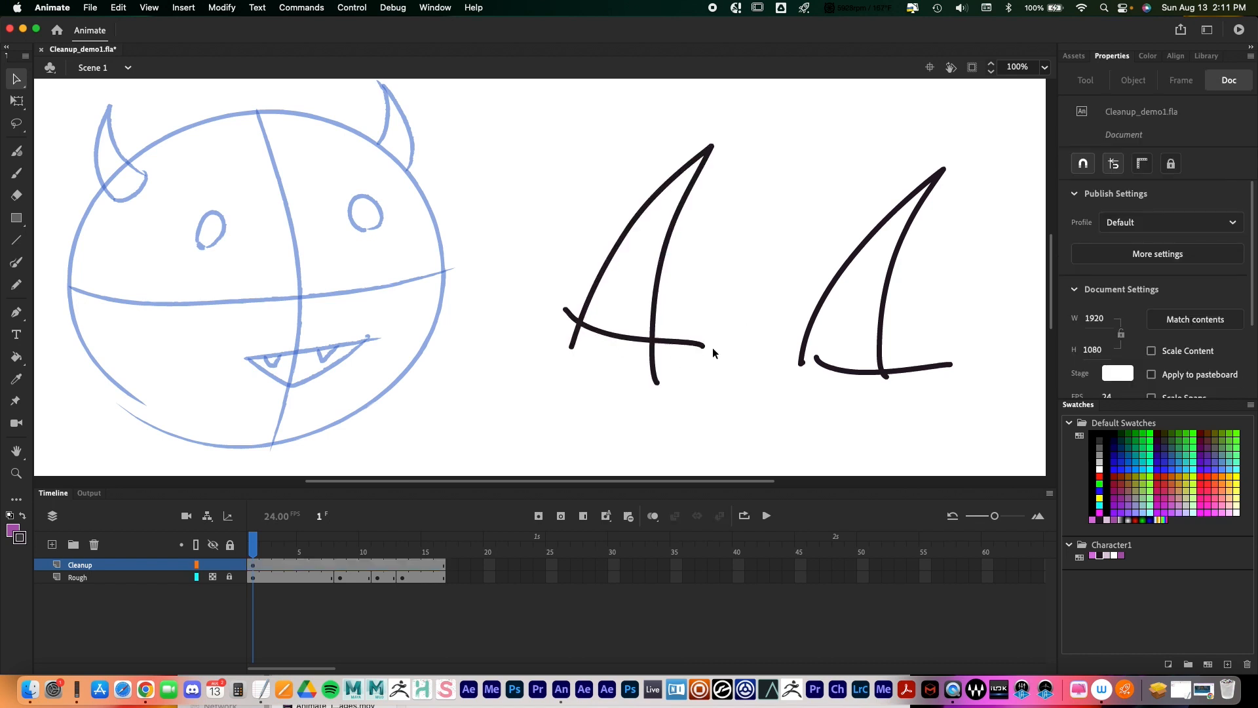
# Step: Try bending the second horn's base line upward where it meets the inner side, and undo the bend
pyautogui.click(922, 370)
pyautogui.moveTo(891, 345); pyautogui.dragTo(873, 339)
pyautogui.click(921, 378)
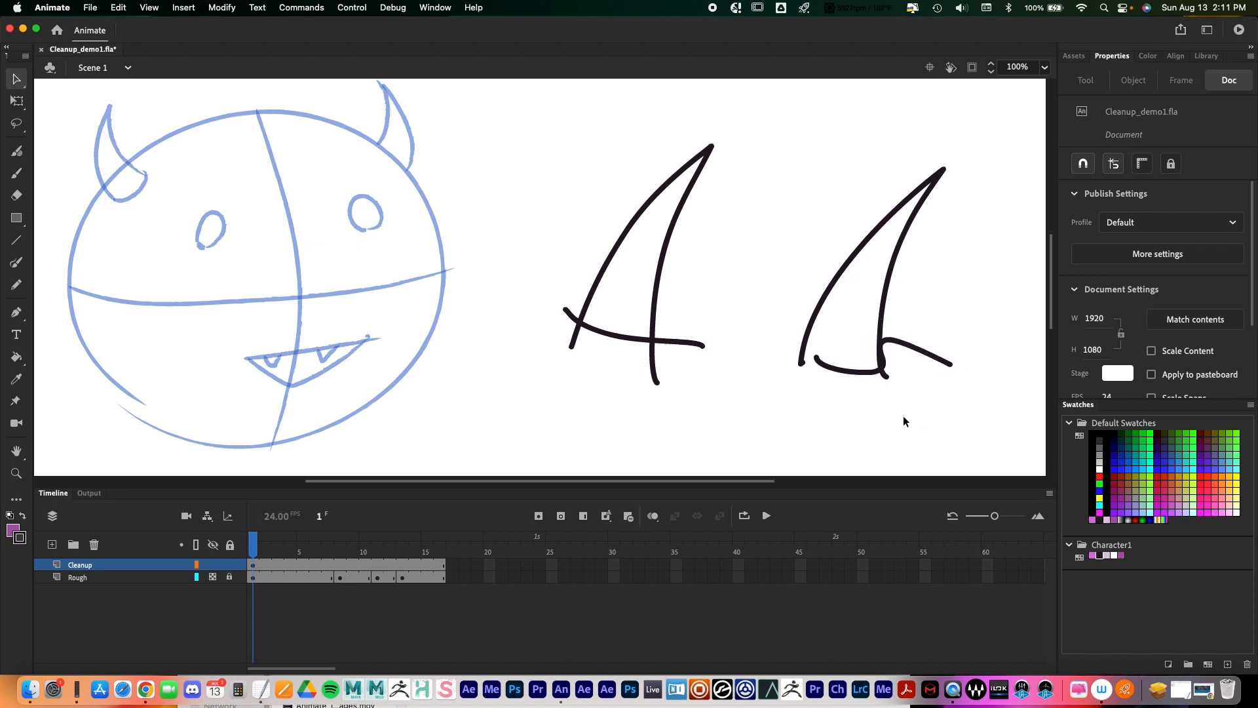
pyautogui.press('super+z')
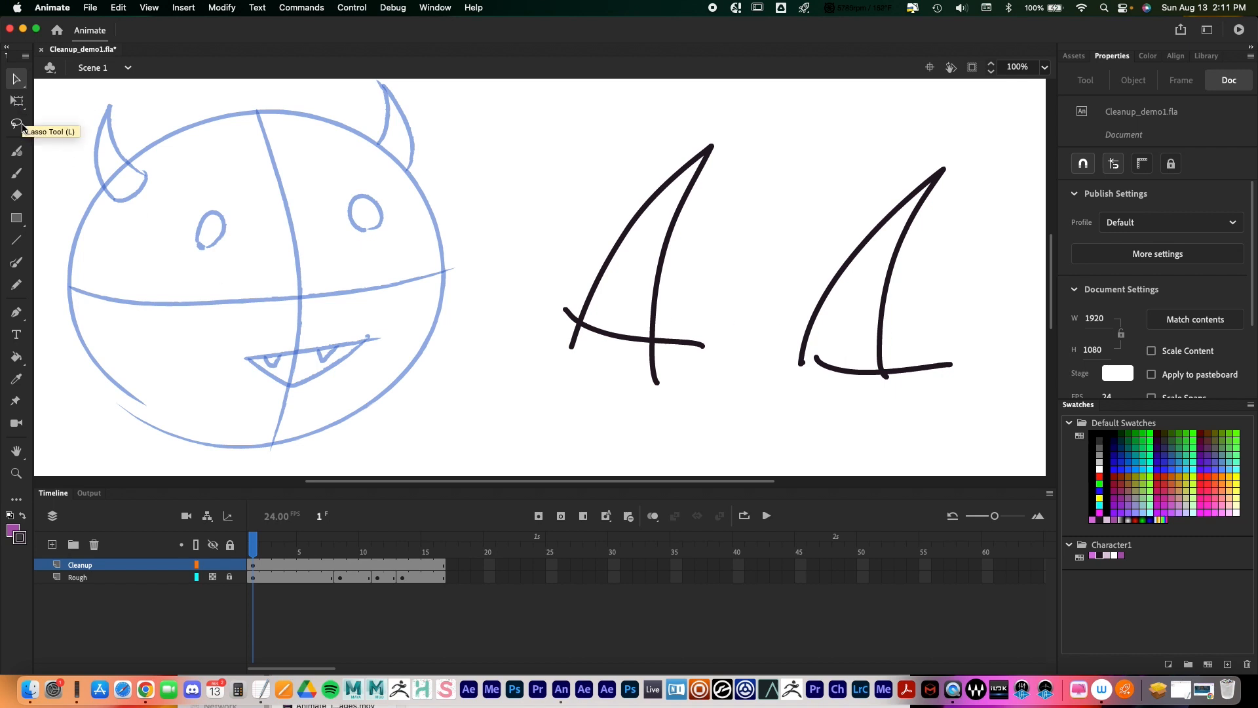
# Step: Select all strokes of the second horn and delete them, keeping only the first horn
pyautogui.click(170, 274)
pyautogui.doubleClick(663, 288)
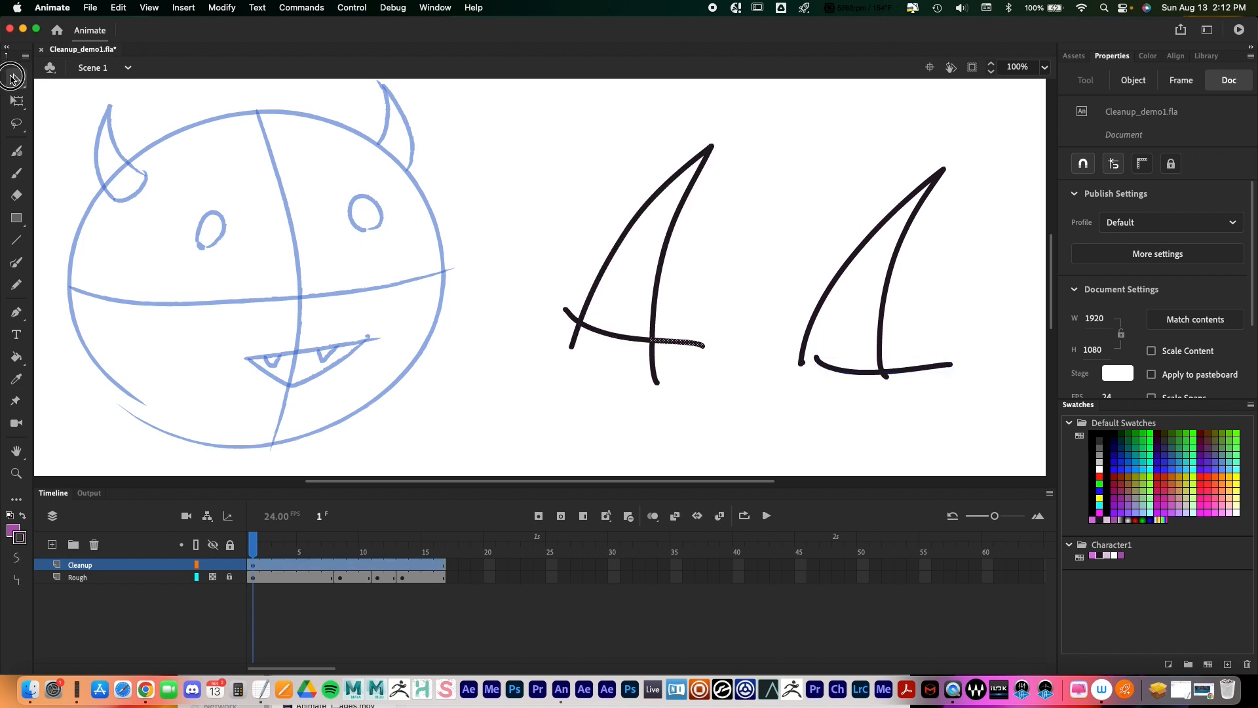
pyautogui.moveTo(801, 146); pyautogui.dragTo(990, 458)
pyautogui.press('Delete')
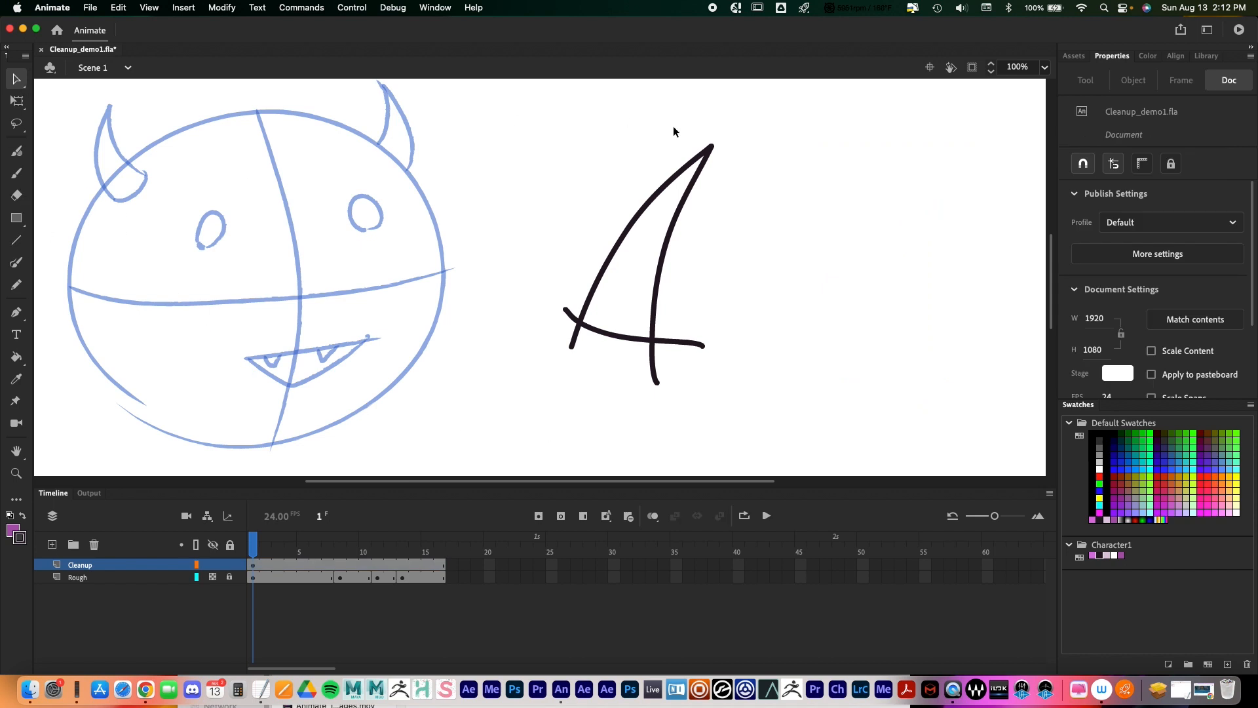
# Step: Draw a short Pencil test line beside the remaining horn, undo it, and turn off object drawing mode
pyautogui.click(634, 226)
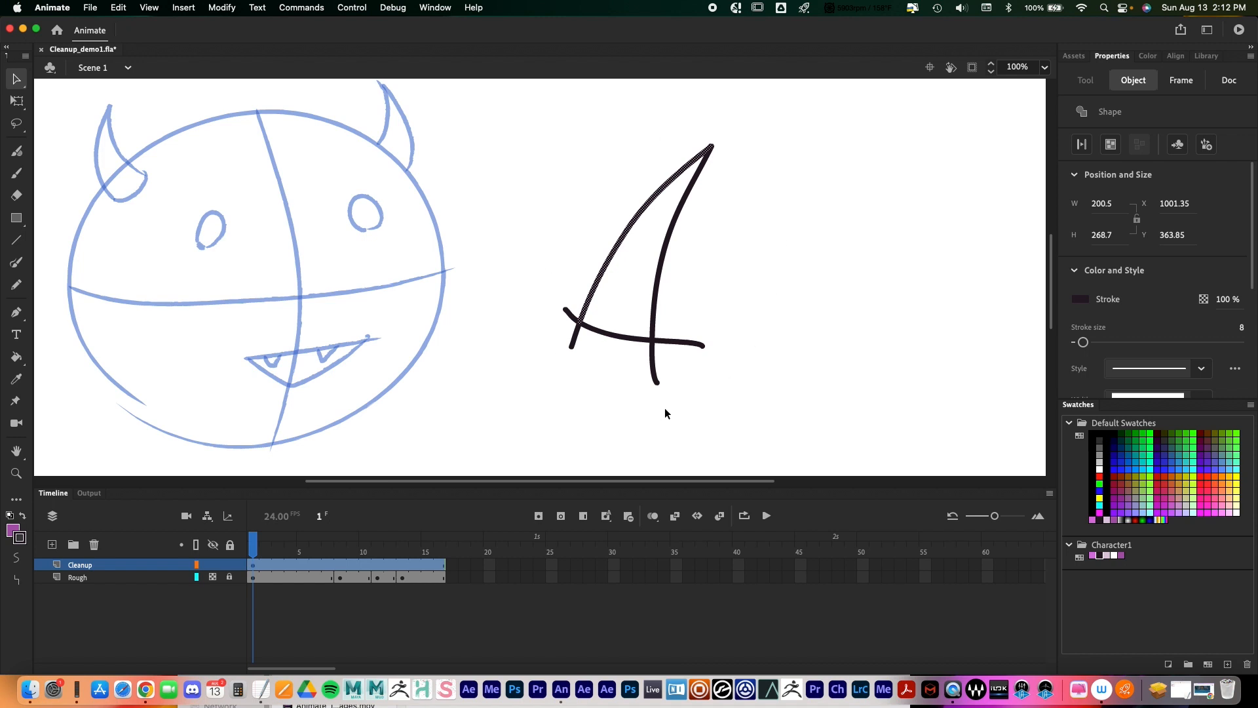
pyautogui.hotkey('shift', 'y')
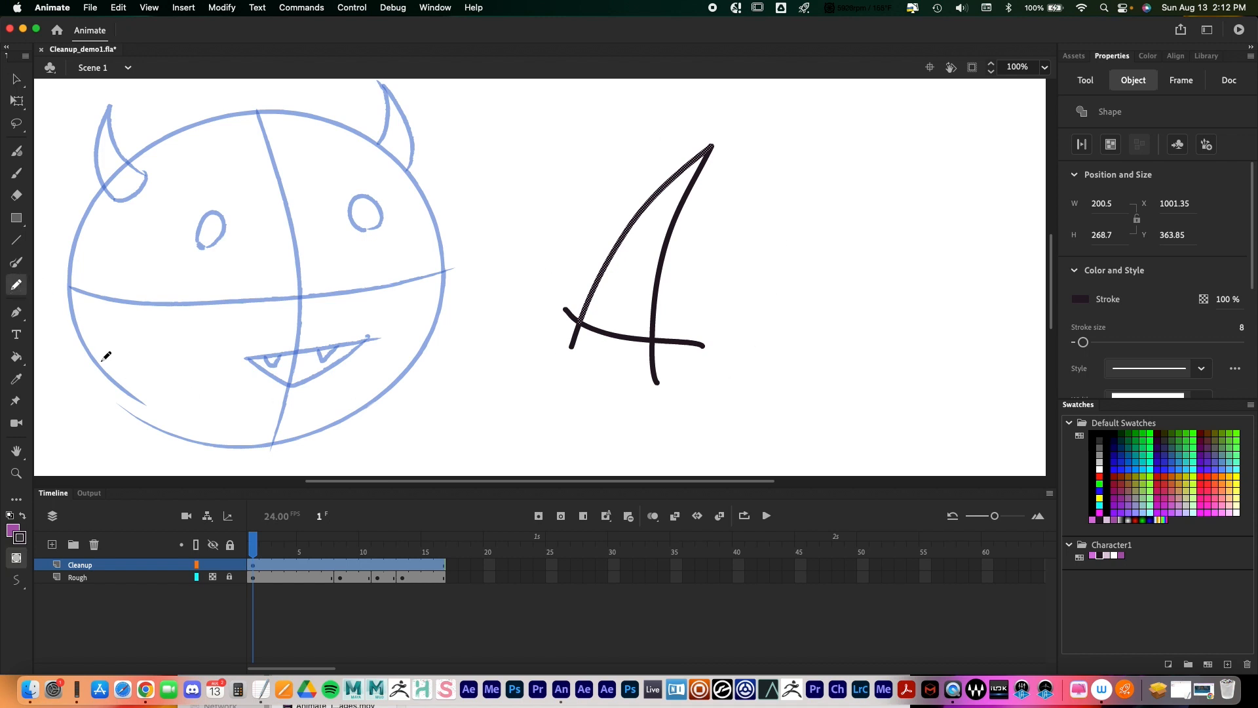
pyautogui.moveTo(828, 271); pyautogui.dragTo(921, 261)
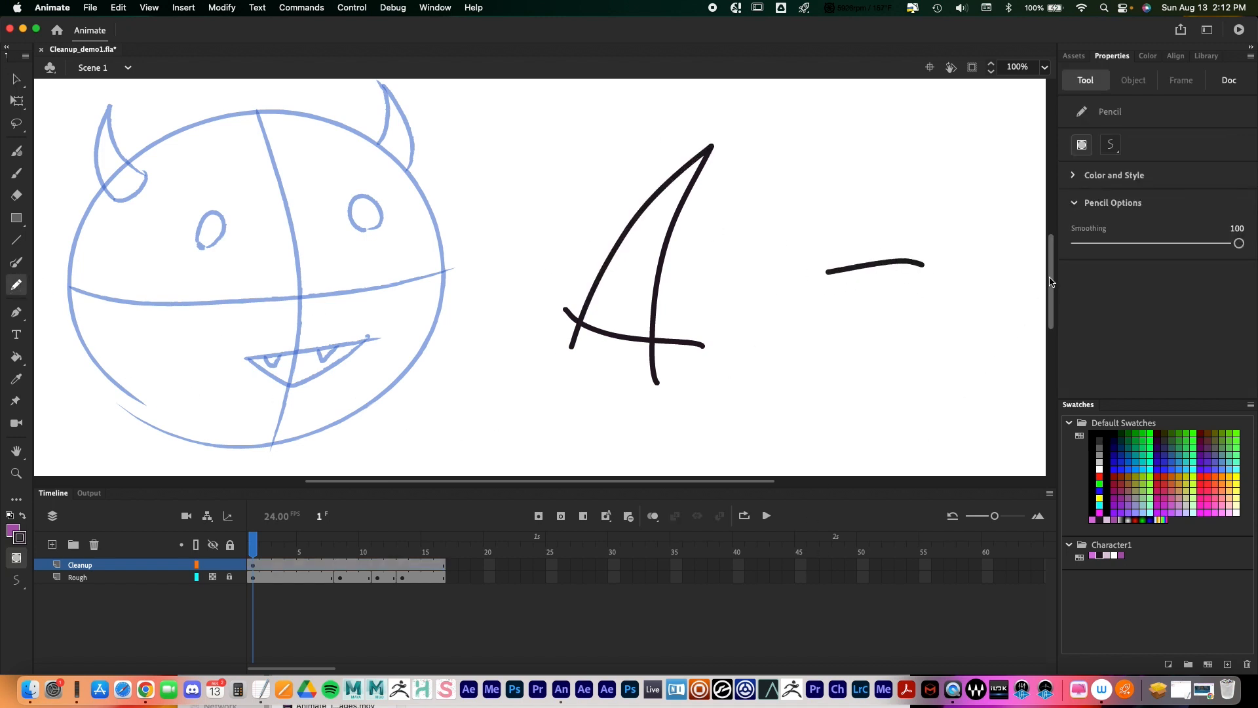
pyautogui.press('cmd+z')
pyautogui.click(1089, 150)
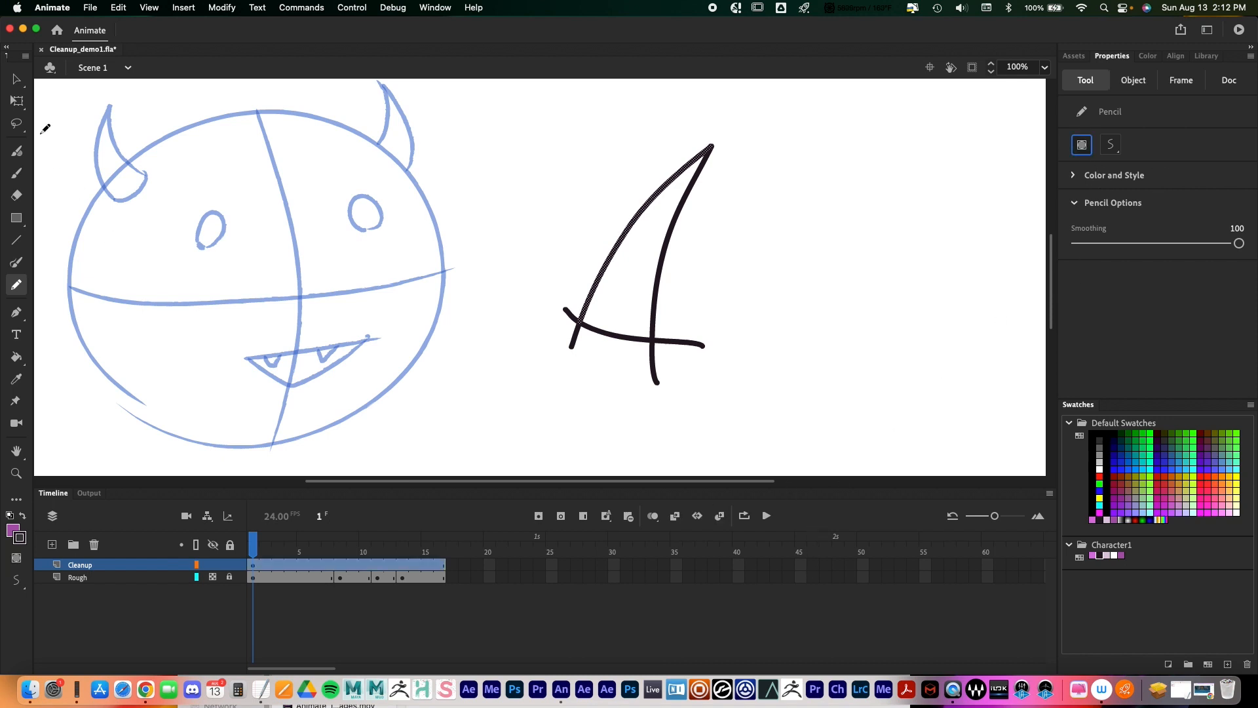
# Step: Select and delete the four overshooting line ends at the base of the test horn, leaving a closed outline
pyautogui.click(16, 79)
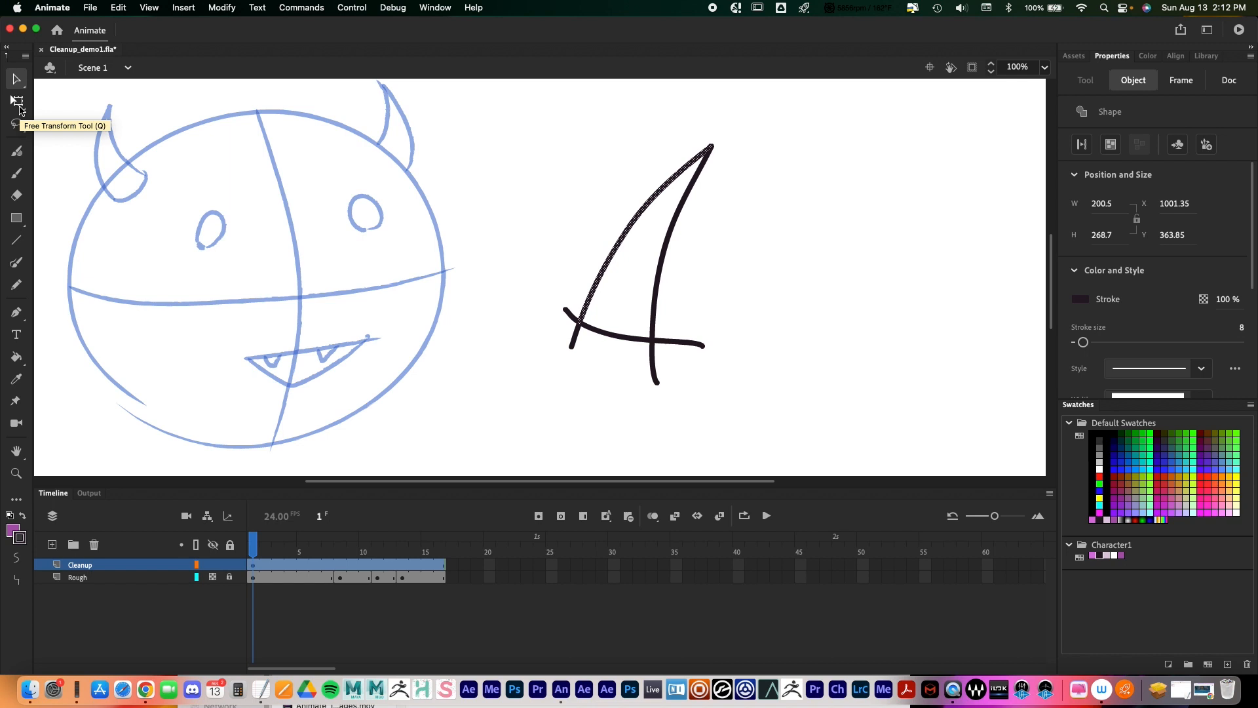
pyautogui.click(681, 342)
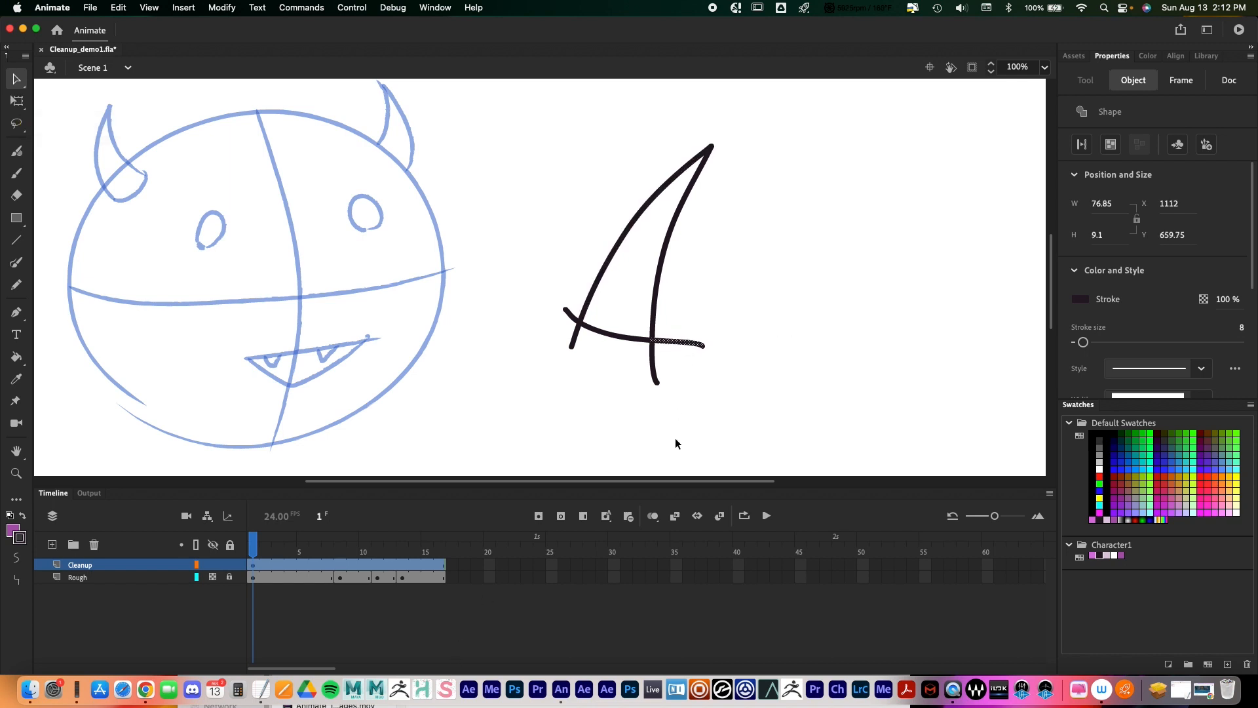
pyautogui.press('Delete')
pyautogui.click(653, 370)
pyautogui.press('Delete')
pyautogui.click(577, 338)
pyautogui.press('Delete')
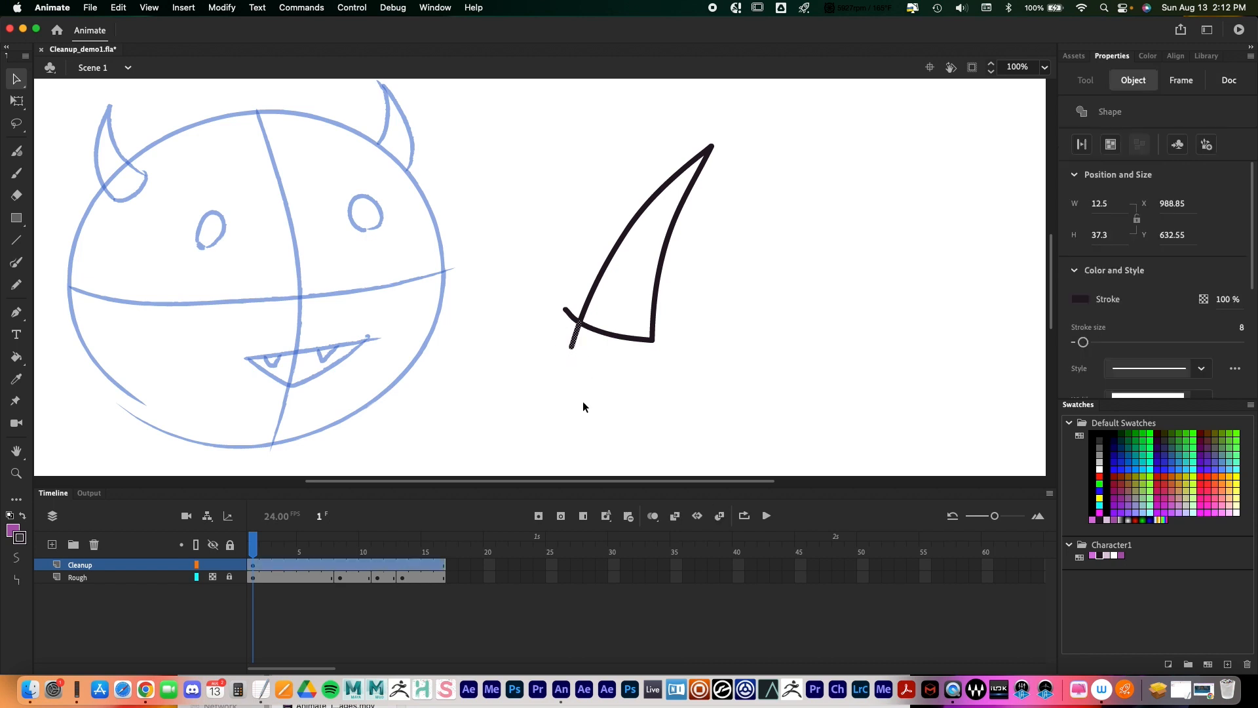
pyautogui.click(569, 314)
pyautogui.press('Delete')
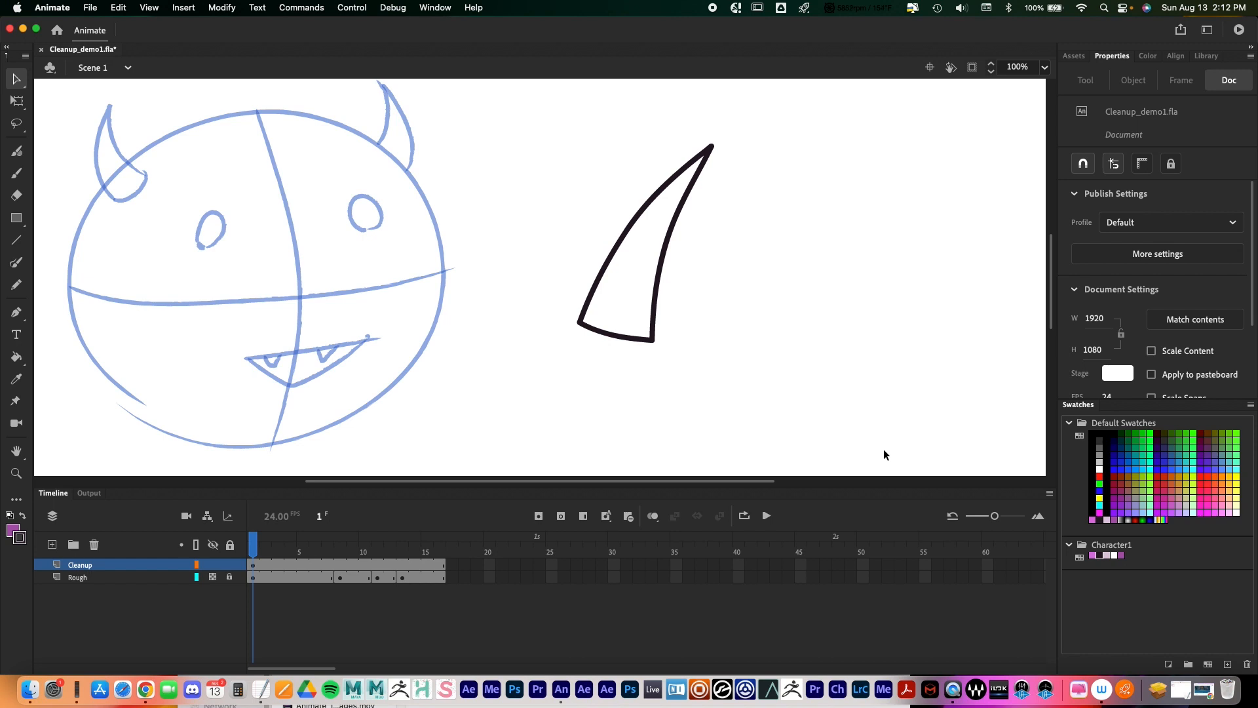
# Step: Fill the closed horn with the light pink-purple swatch from the Character1 palette using the Paint Bucket
pyautogui.press('k')
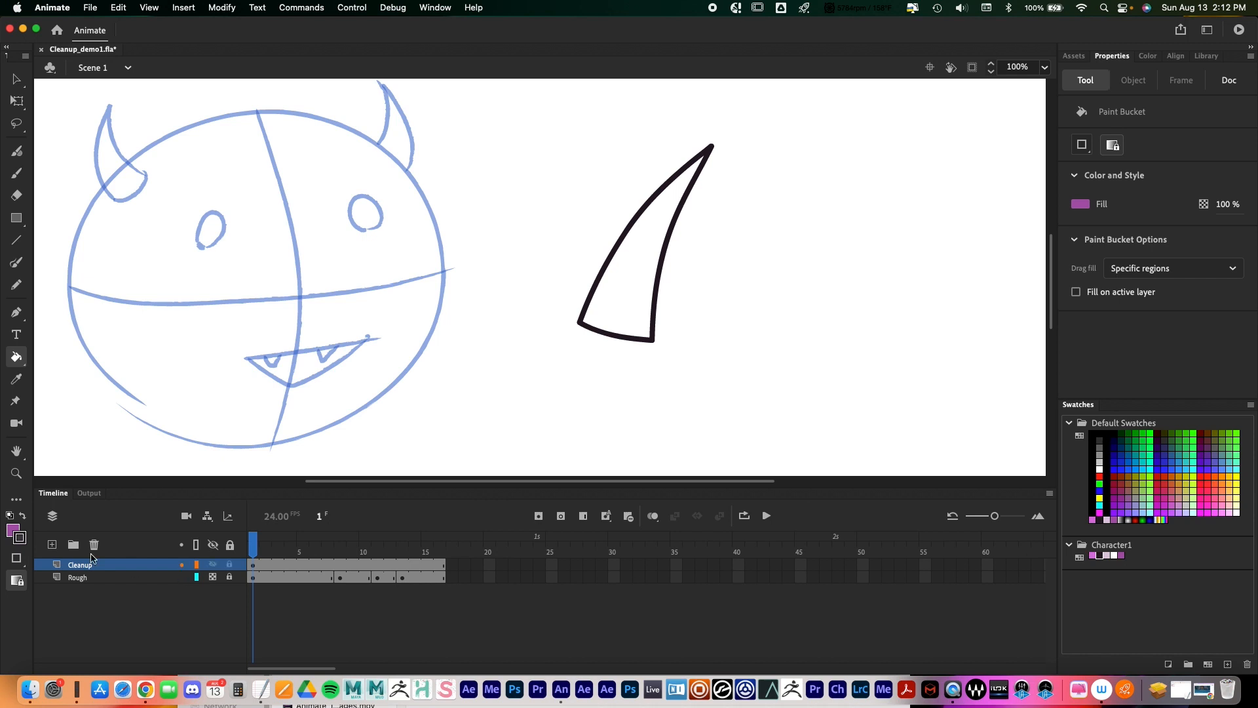
pyautogui.click(12, 530)
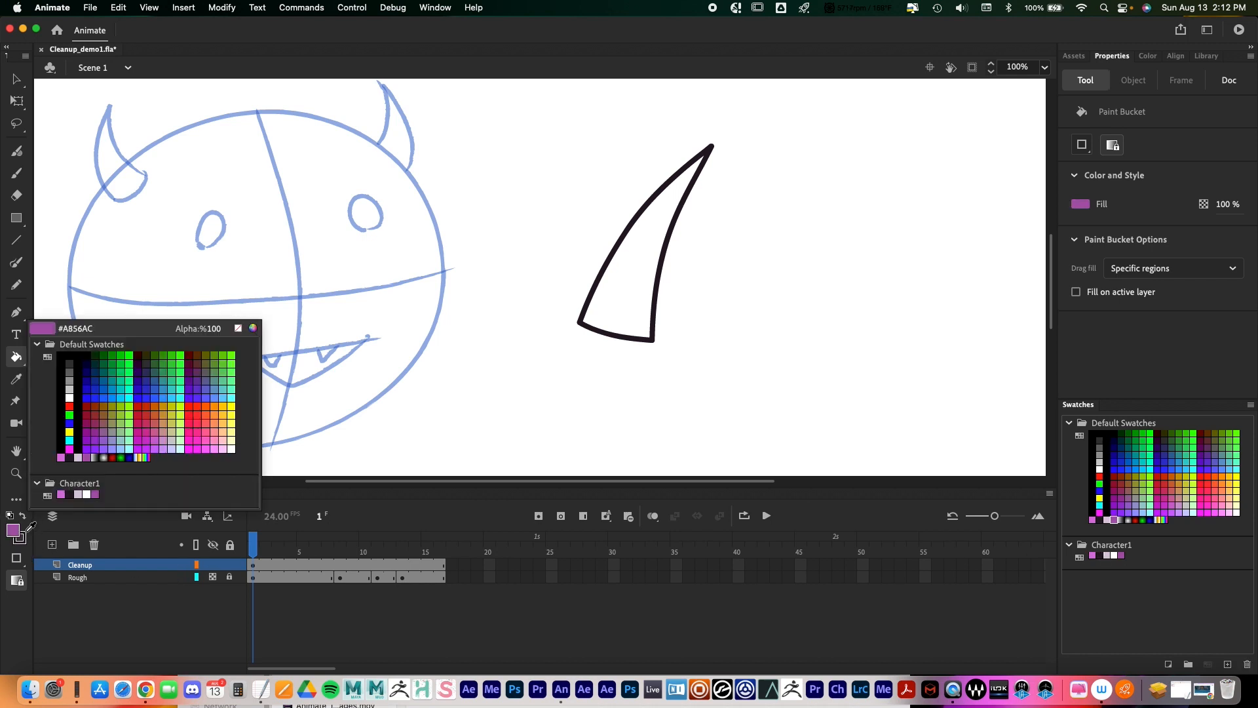
pyautogui.click(63, 493)
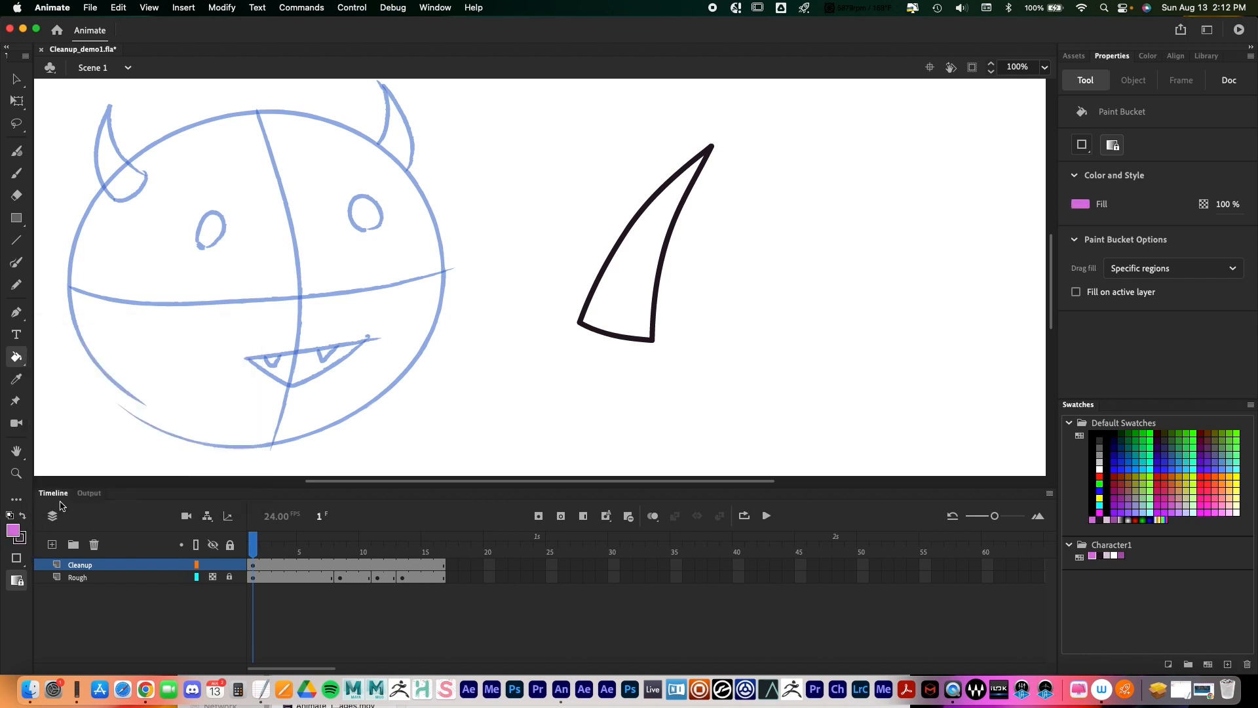
pyautogui.click(630, 283)
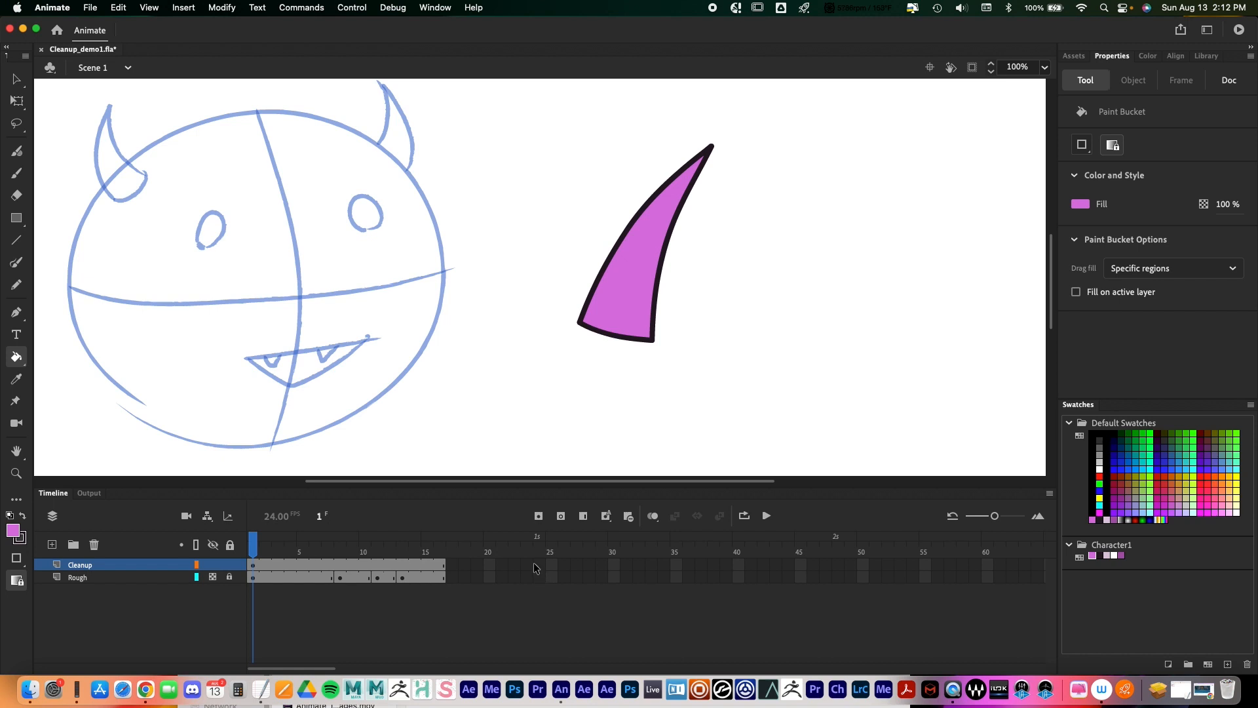
# Step: Select the whole filled horn beside the rough head and delete all of it, including leftover pieces
pyautogui.press('v')
pyautogui.moveTo(588, 108); pyautogui.dragTo(777, 435)
pyautogui.press('Delete')
pyautogui.moveTo(548, 185); pyautogui.dragTo(613, 341)
pyautogui.press('Delete')
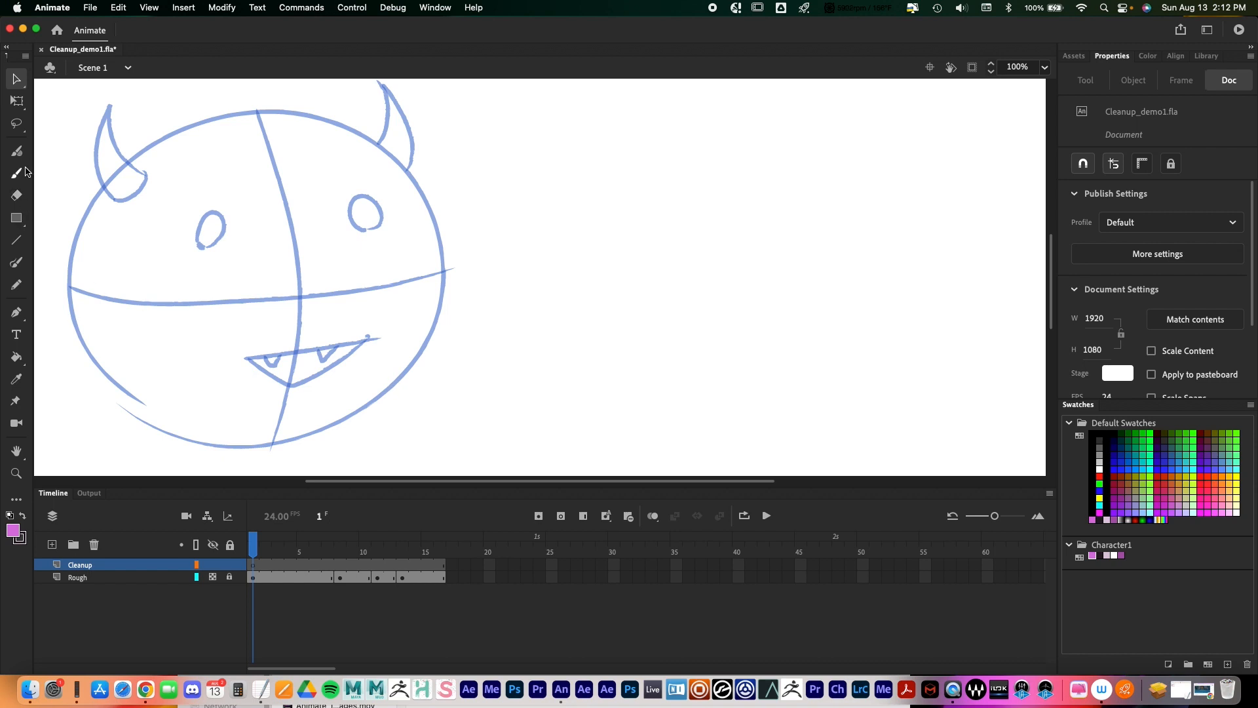
# Step: Turn on object drawing mode for the Pencil and draw a new test horn with a base line crossing its lower ends
pyautogui.click(17, 285)
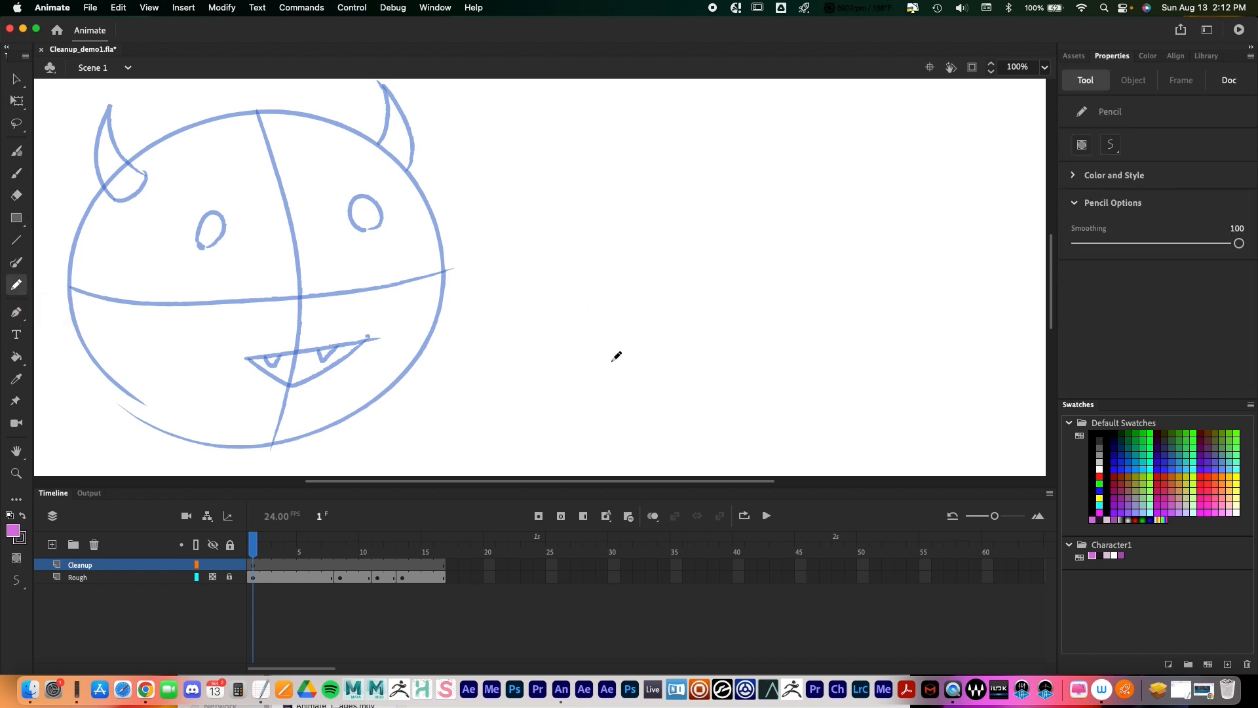
pyautogui.click(1082, 144)
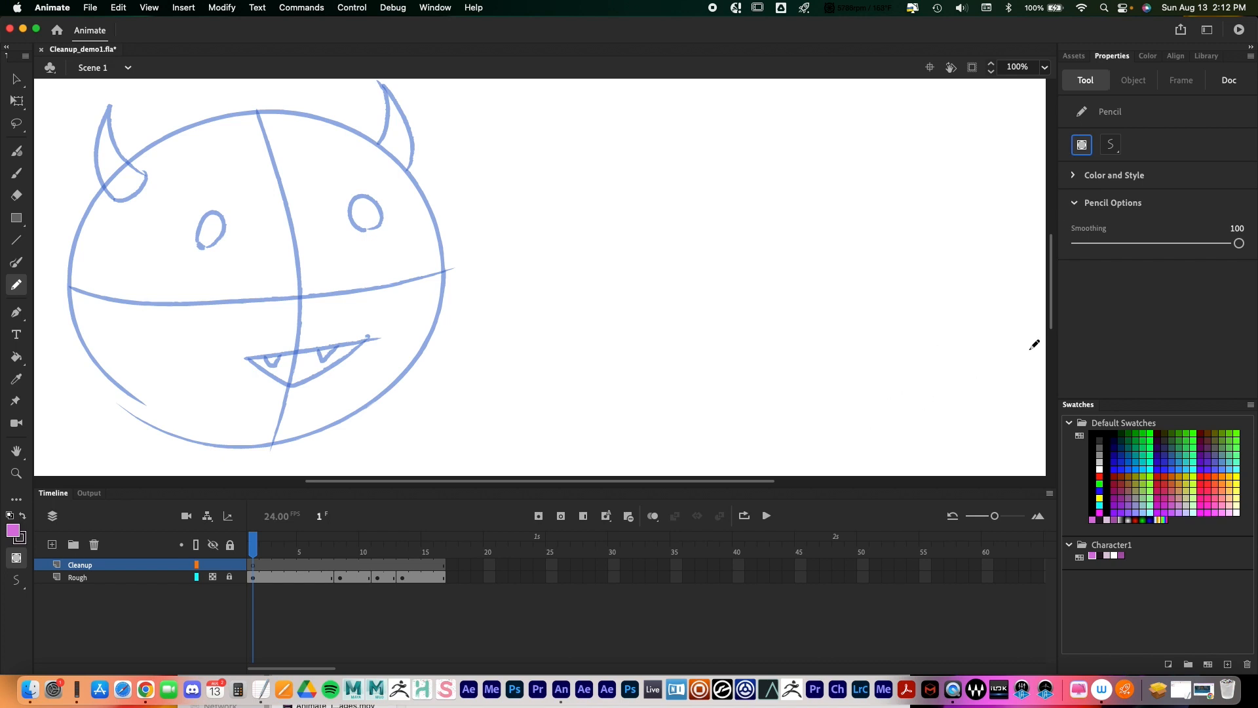
pyautogui.moveTo(601, 356); pyautogui.dragTo(703, 219)
pyautogui.moveTo(695, 244); pyautogui.dragTo(668, 382)
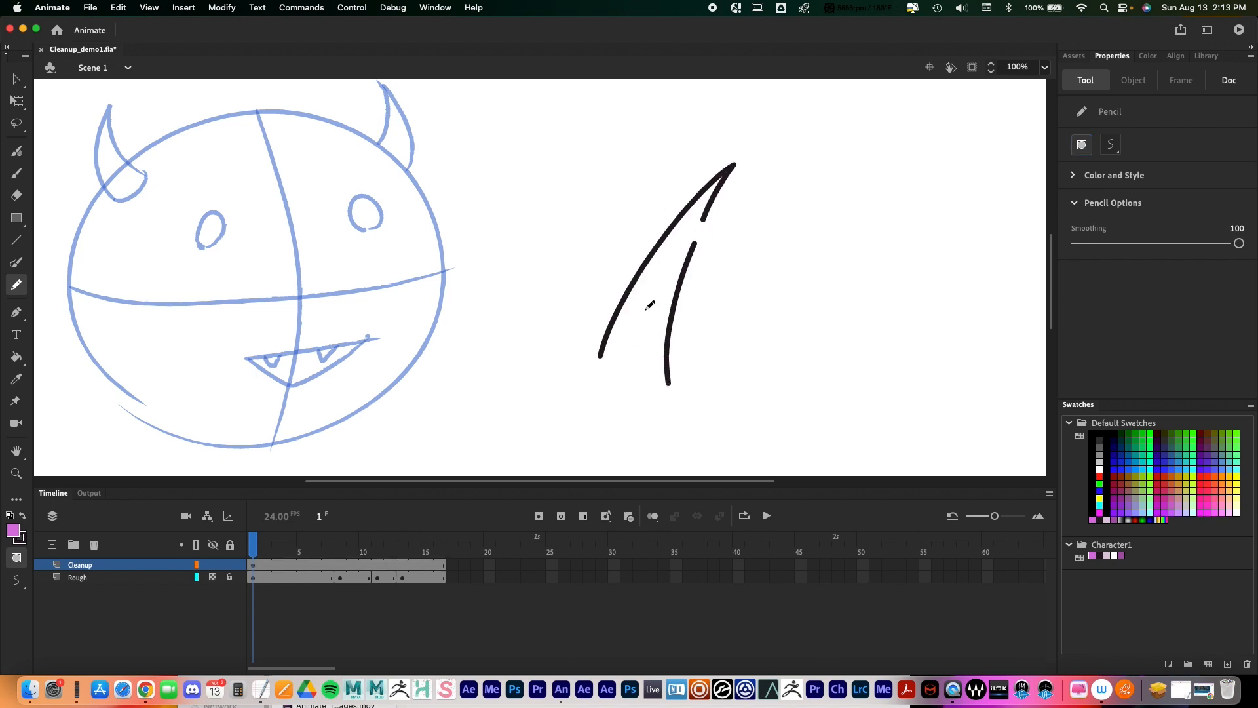
pyautogui.press('super+z')
pyautogui.press('super+z')
pyautogui.moveTo(598, 357); pyautogui.dragTo(660, 403)
pyautogui.moveTo(592, 315); pyautogui.dragTo(757, 360)
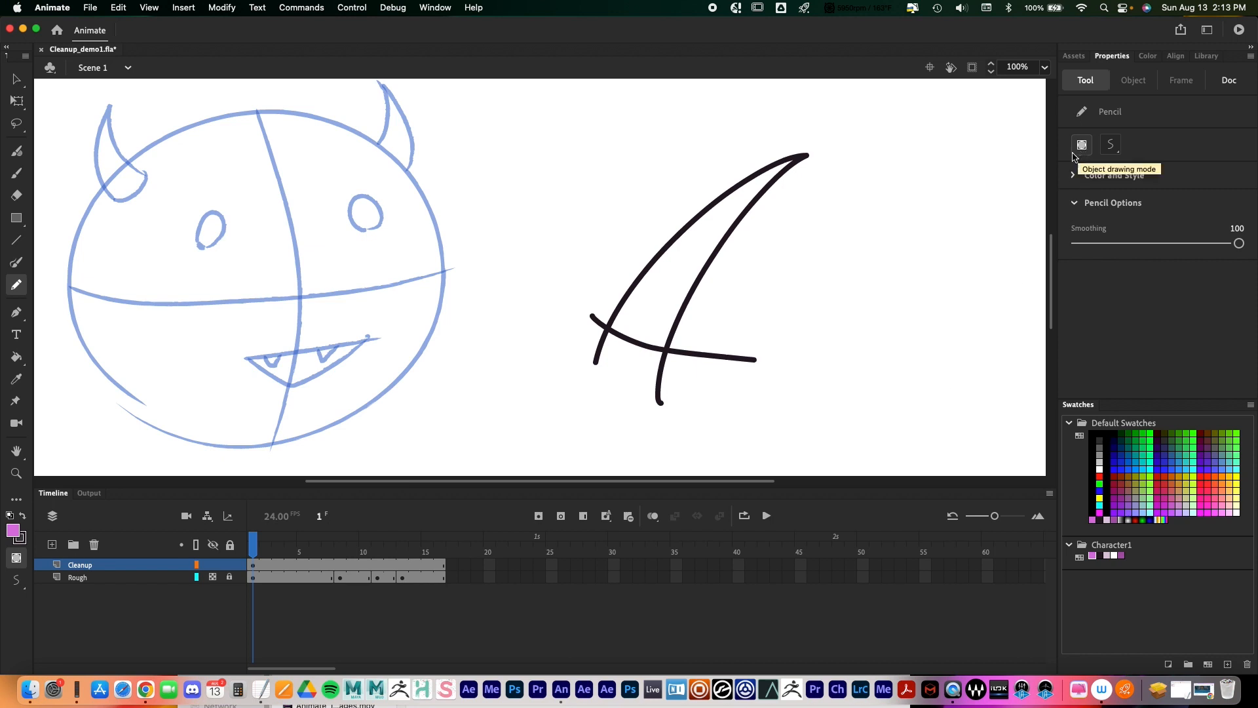
# Step: Select the test horn's base line as a separate object and shift it slightly left and down
pyautogui.press('v')
pyautogui.click(704, 360)
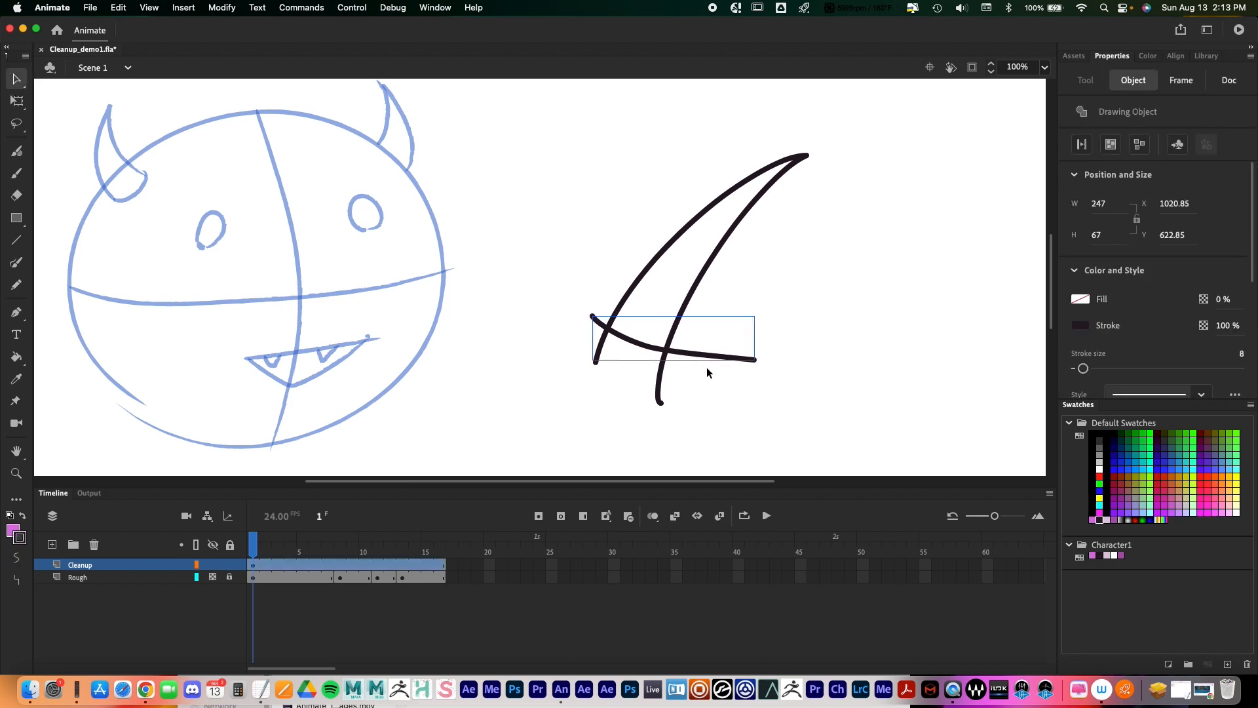
pyautogui.moveTo(708, 355)
pyautogui.mouseDown()
pyautogui.moveTo(775, 282)
pyautogui.moveTo(695, 303)
pyautogui.moveTo(681, 359)
pyautogui.mouseUp()
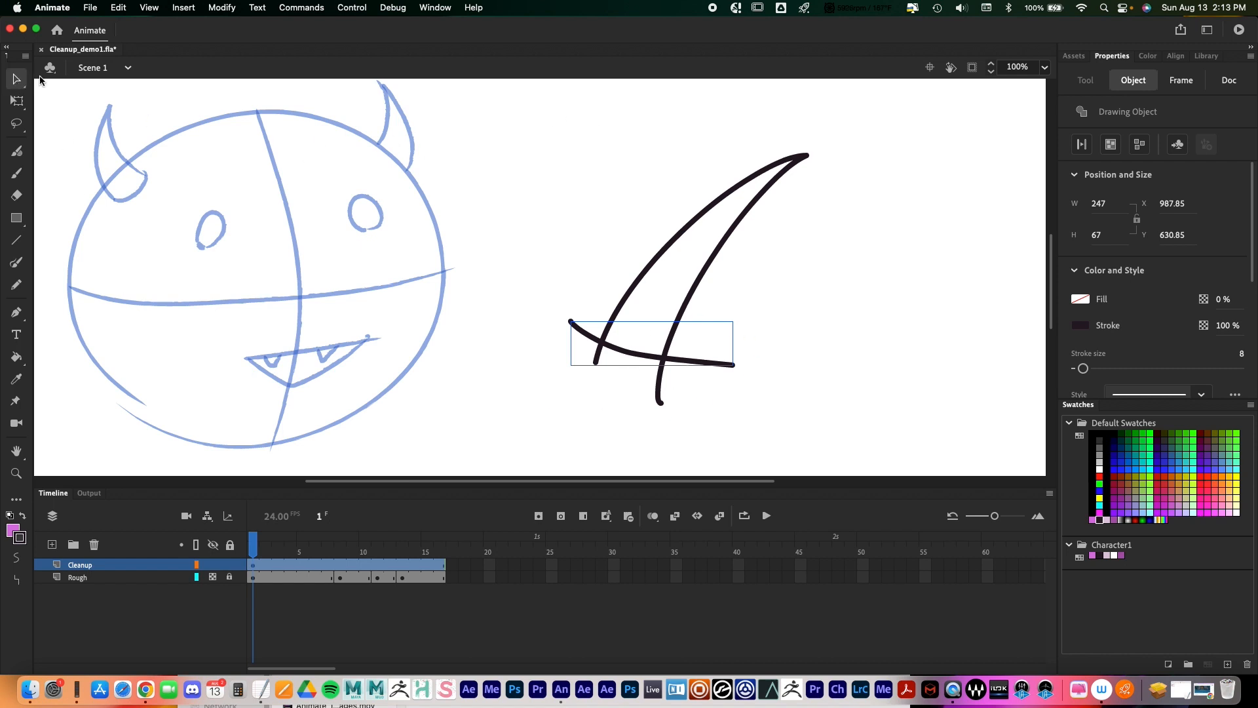
# Step: Break the horn's drawing objects apart into merged shapes, undo it once, and break all its strokes apart again
pyautogui.moveTo(545, 104)
pyautogui.mouseDown()
pyautogui.moveTo(736, 393)
pyautogui.moveTo(873, 461)
pyautogui.moveTo(873, 446)
pyautogui.mouseUp()
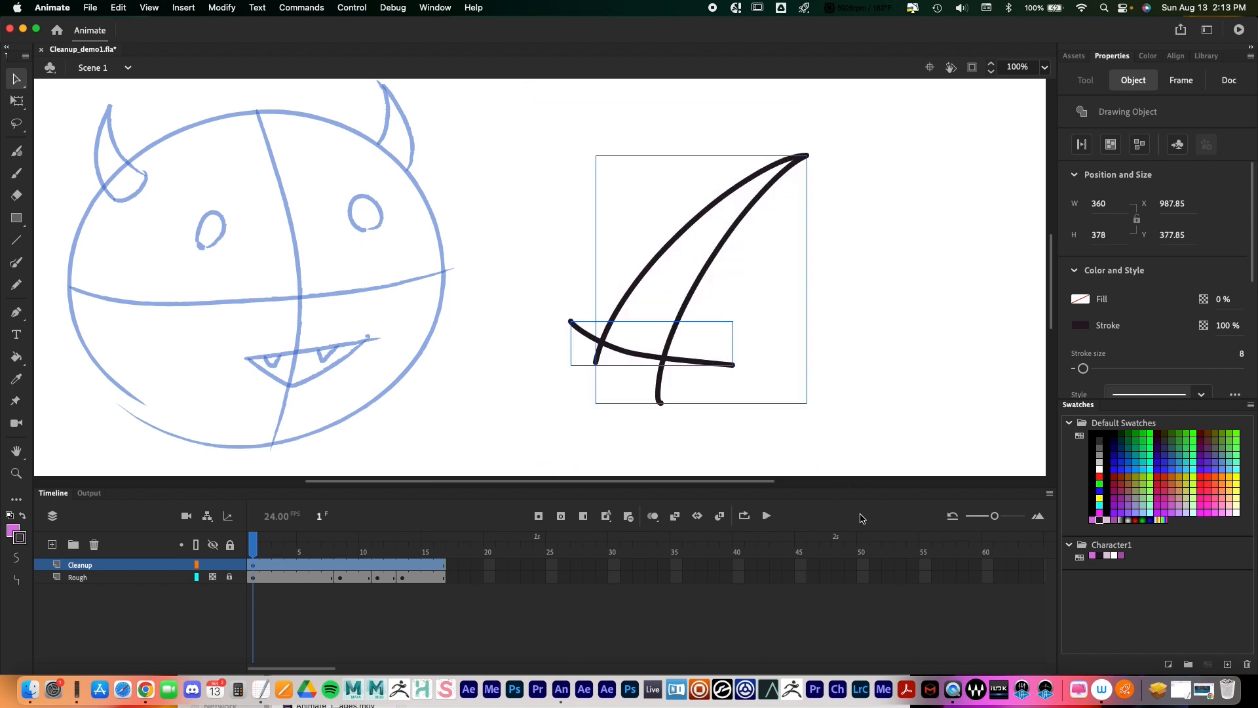
pyautogui.click(1138, 145)
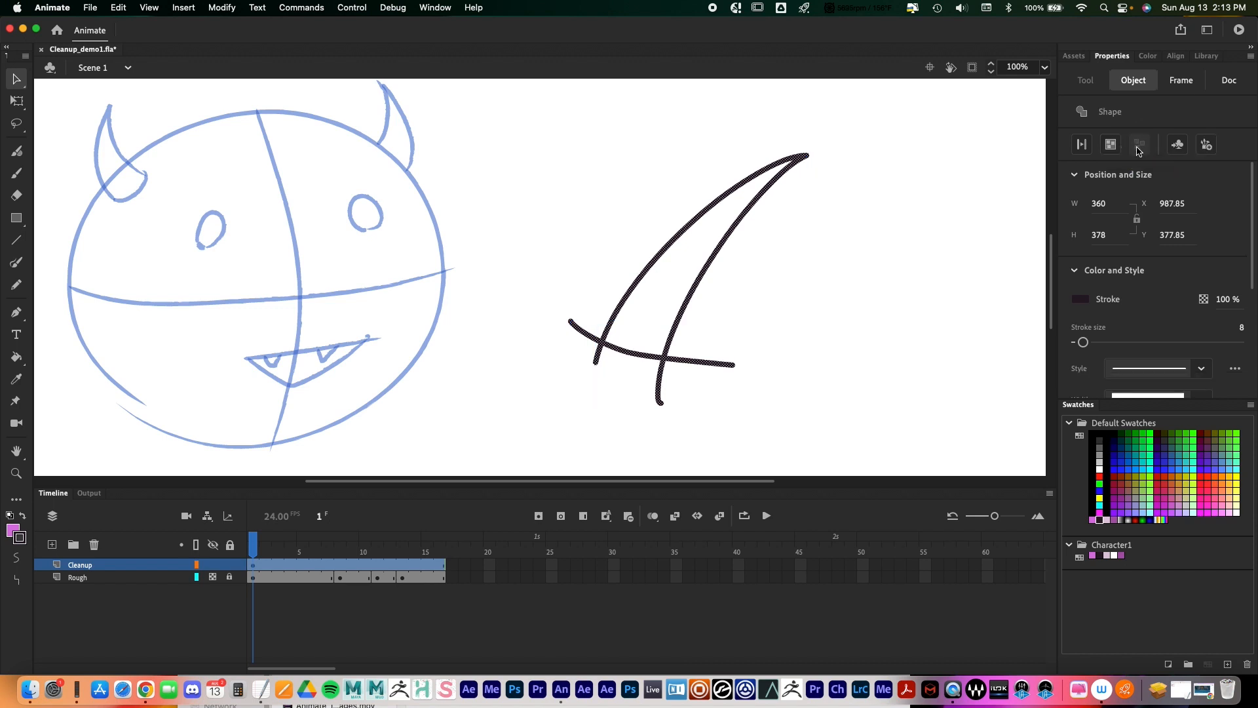
pyautogui.press('super+z')
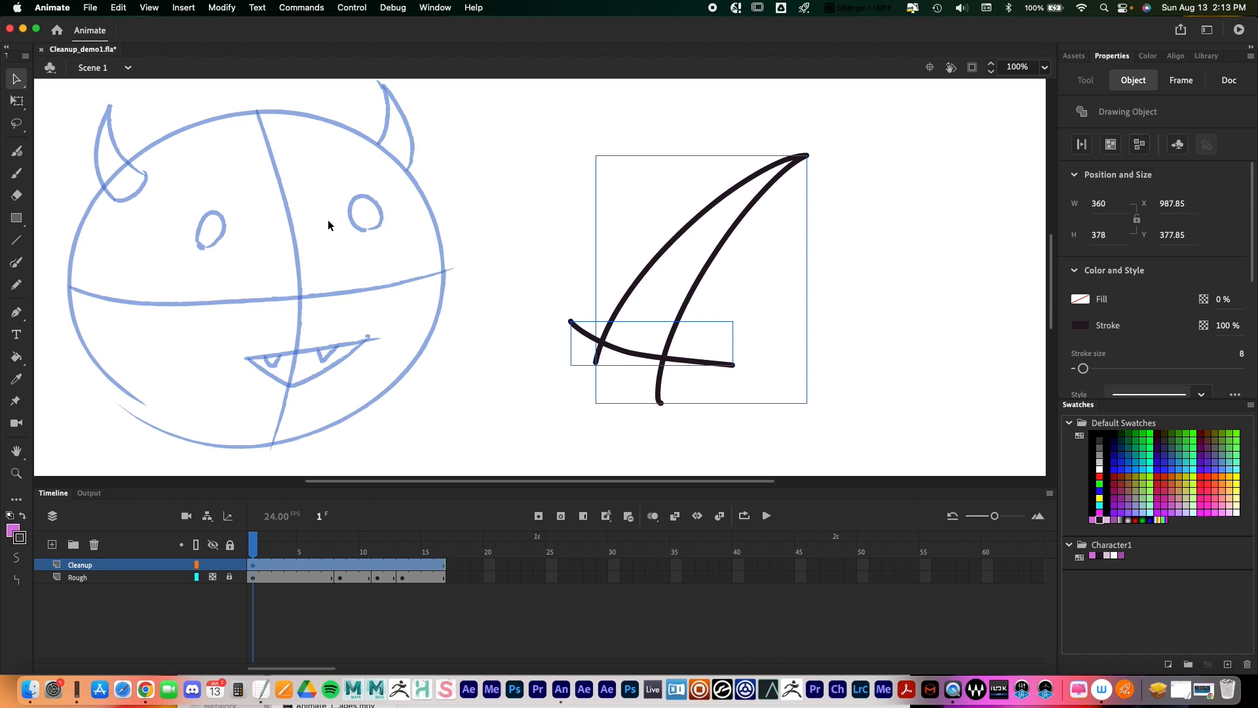
pyautogui.moveTo(518, 99); pyautogui.dragTo(851, 452)
pyautogui.press('super+b')
pyautogui.click(824, 377)
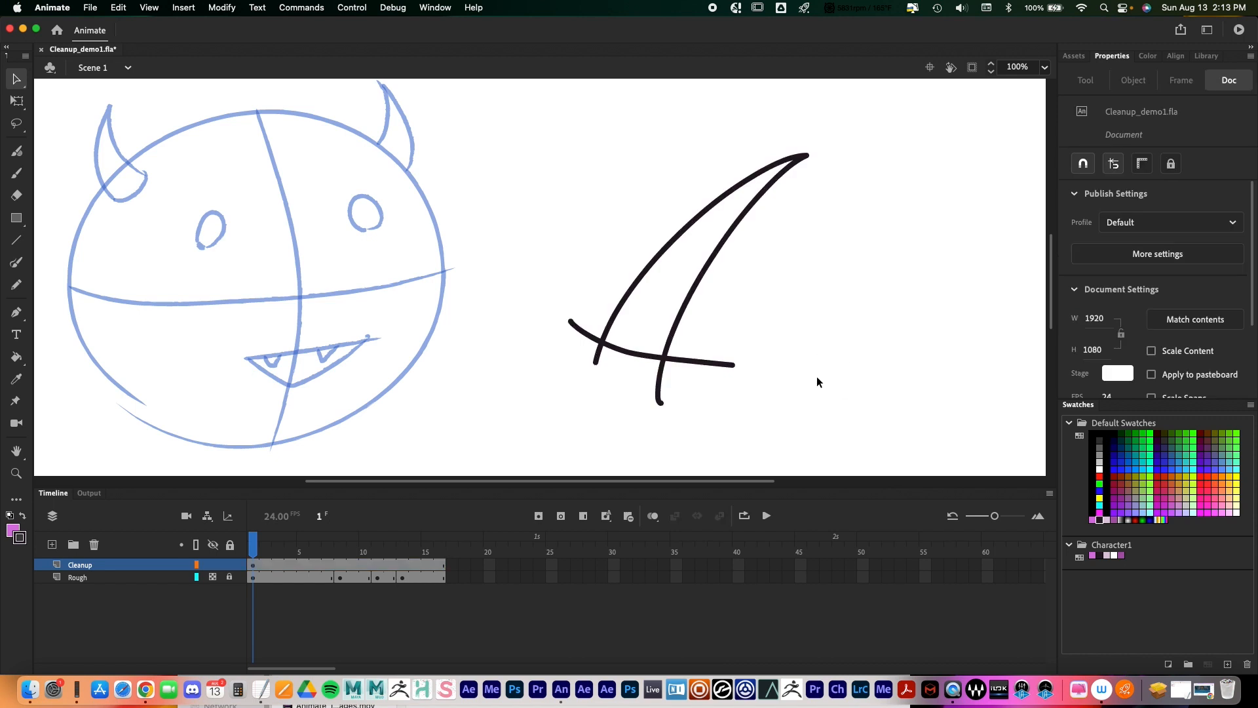
# Step: Delete the four overshooting segments around the broken-apart horn's base so only the closed outline remains
pyautogui.click(712, 366)
pyautogui.press('Delete')
pyautogui.click(659, 397)
pyautogui.press('Delete')
pyautogui.click(596, 354)
pyautogui.press('Delete')
pyautogui.click(591, 324)
pyautogui.press('Delete')
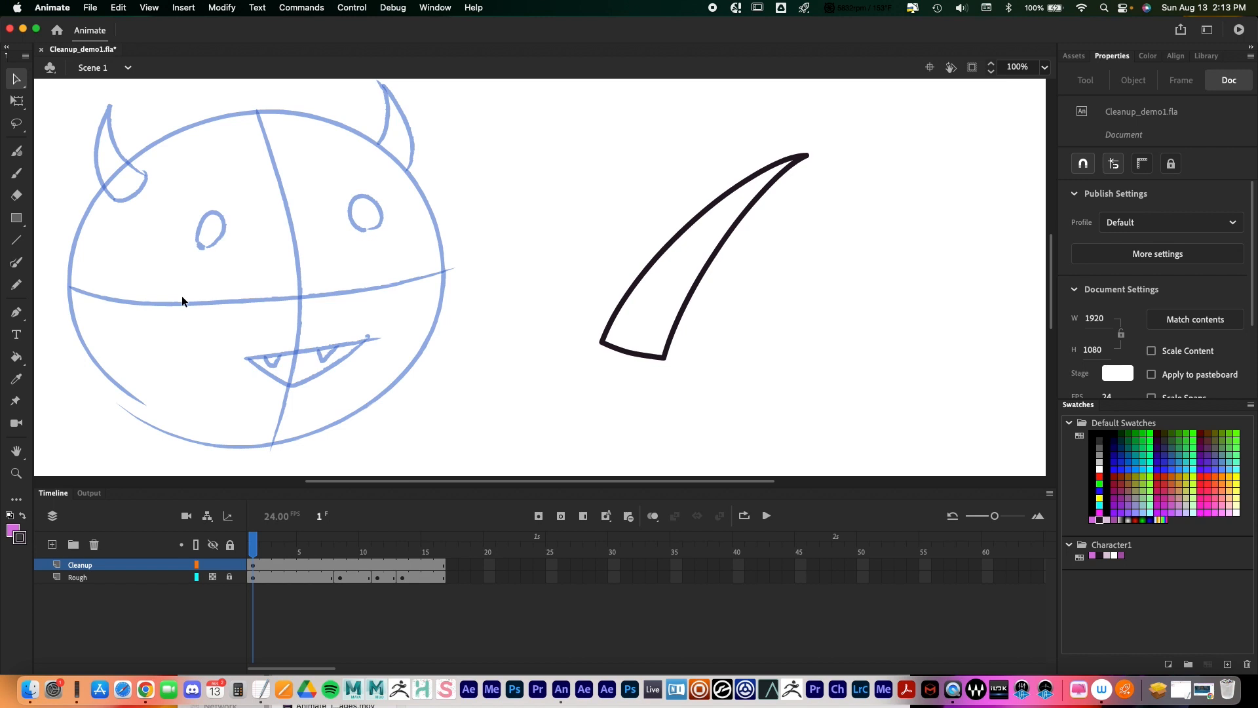
# Step: Select the entire trimmed test horn and delete it from the Cleanup layer
pyautogui.moveTo(594, 128); pyautogui.dragTo(851, 442)
pyautogui.press('Delete')
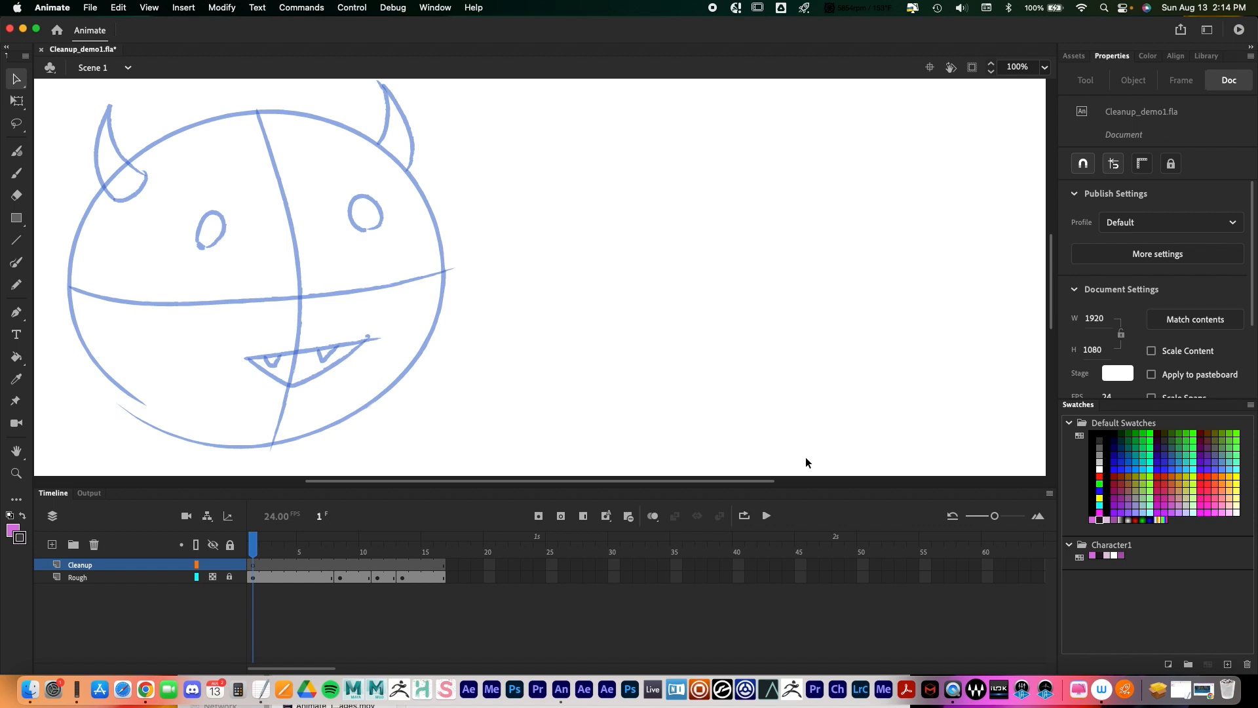
pyautogui.click(16, 81)
# Step: Trace the rough head's left horn with the Pencil in object drawing mode and close it with an overshooting base stroke, redrawn once
pyautogui.press('space')
pyautogui.moveTo(392, 298); pyautogui.dragTo(413, 314)
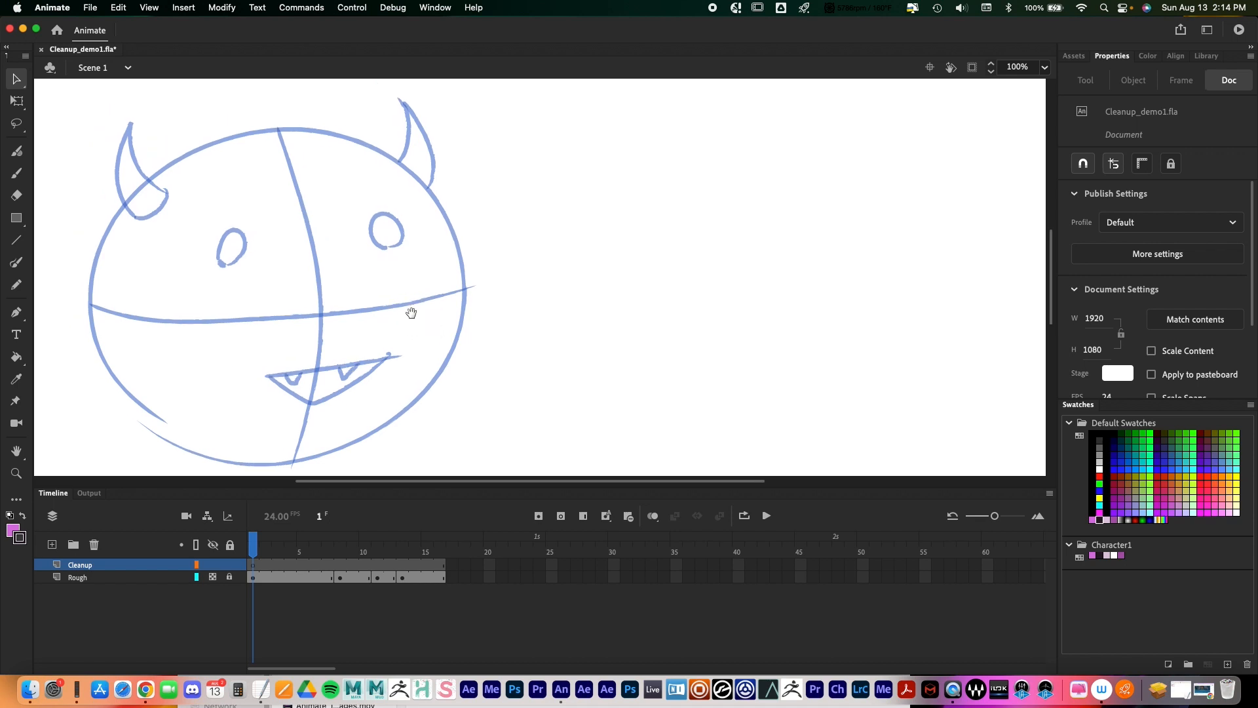
pyautogui.press('z')
pyautogui.click(201, 254)
pyautogui.scroll(3, 526, 323)
pyautogui.hscroll(8, 380, 365)
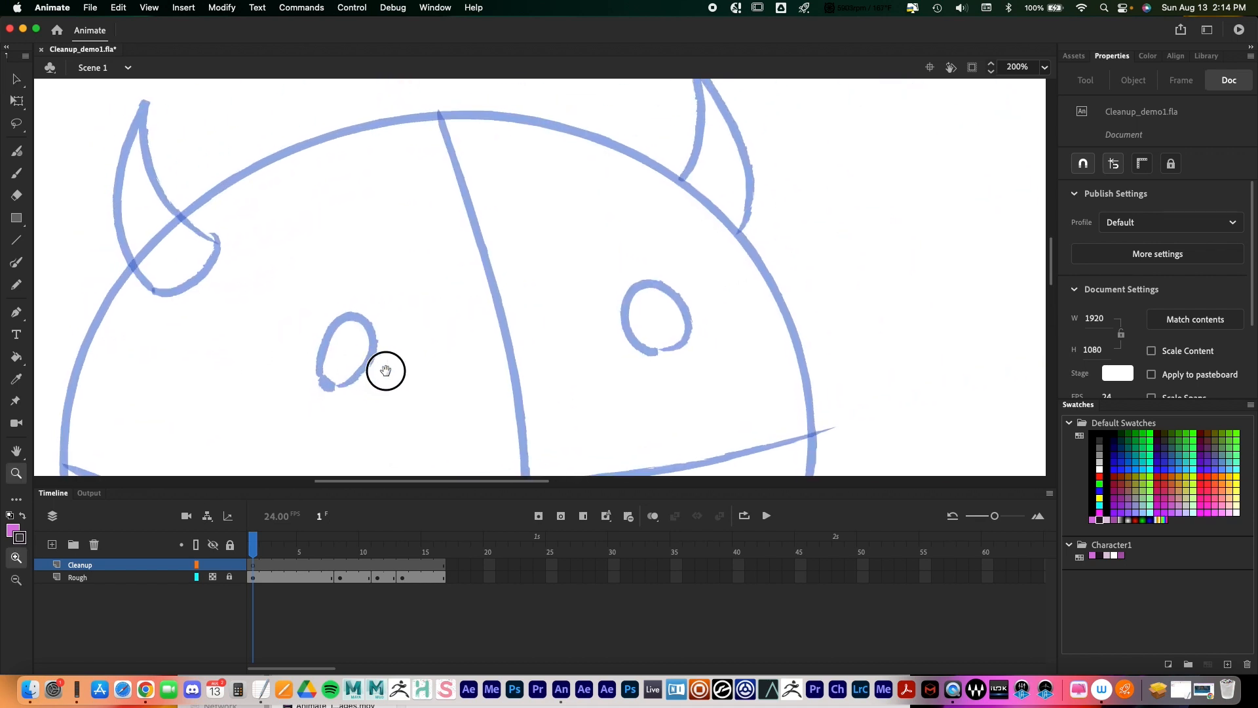
pyautogui.hscroll(-1, 382, 373)
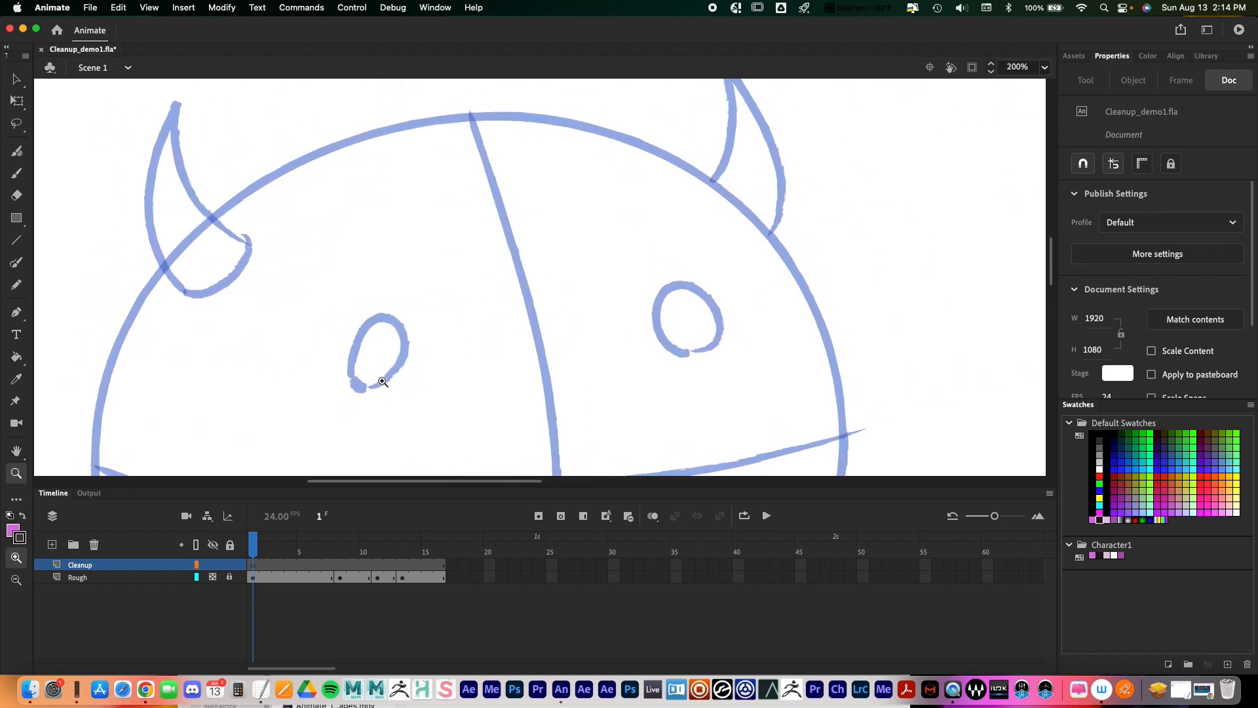
pyautogui.press('y')
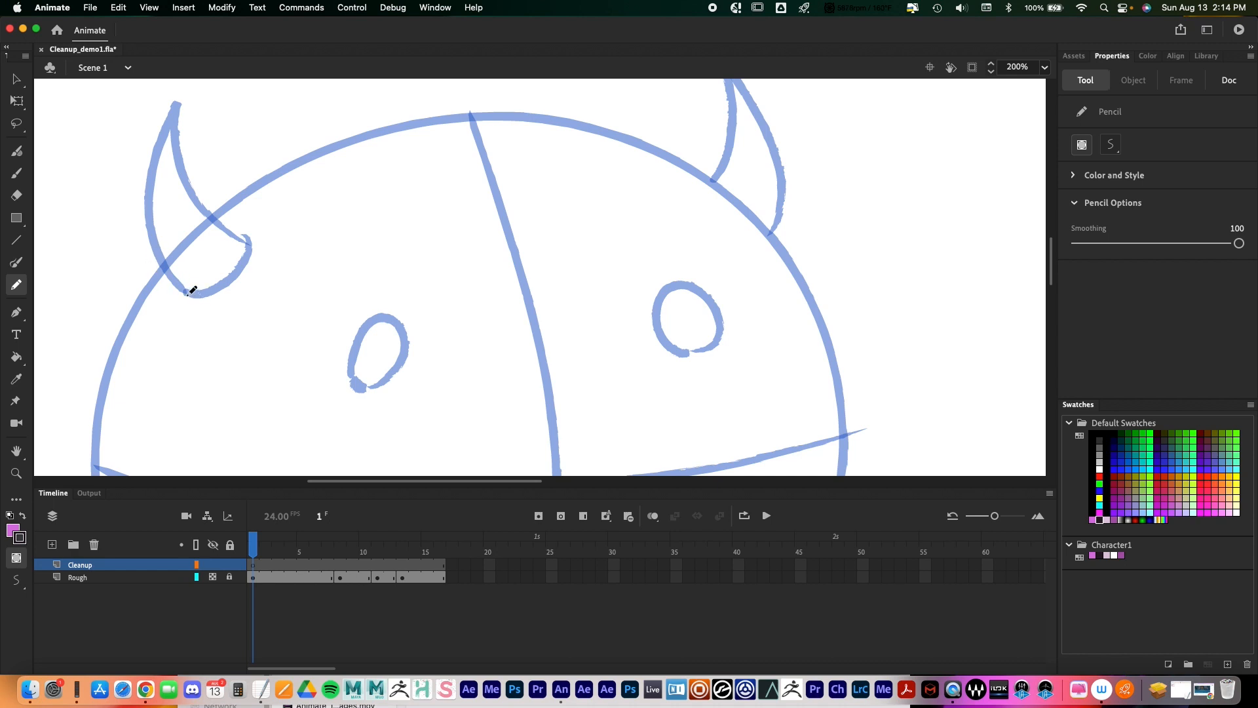
pyautogui.moveTo(199, 307)
pyautogui.mouseDown()
pyautogui.moveTo(149, 220)
pyautogui.moveTo(179, 105)
pyautogui.moveTo(183, 168)
pyautogui.moveTo(266, 252)
pyautogui.mouseUp()
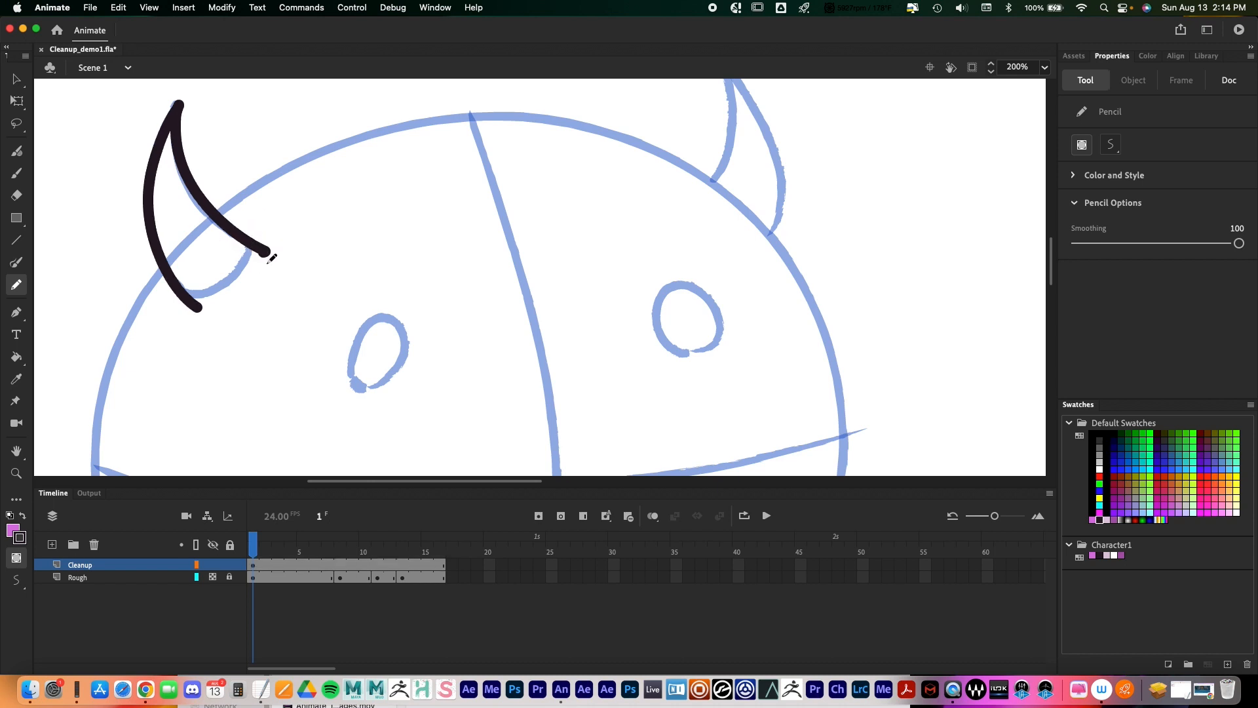
pyautogui.moveTo(169, 299)
pyautogui.mouseDown()
pyautogui.moveTo(210, 286)
pyautogui.moveTo(255, 226)
pyautogui.mouseUp()
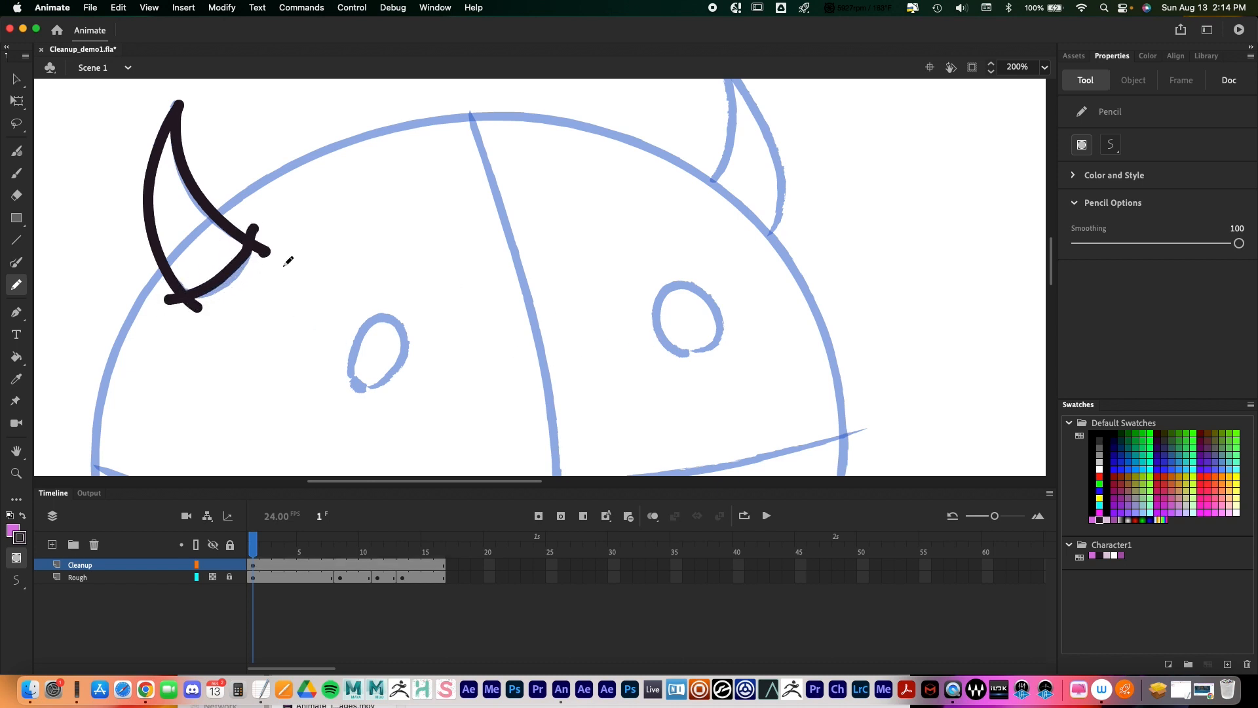
pyautogui.press('super+z')
pyautogui.moveTo(169, 299)
pyautogui.mouseDown()
pyautogui.moveTo(219, 282)
pyautogui.moveTo(257, 226)
pyautogui.mouseUp()
# Step: Trace the right horn's two sides with one open Pencil stroke and outline the left eye as a closed oval
pyautogui.moveTo(593, 303)
pyautogui.mouseDown()
pyautogui.moveTo(499, 307)
pyautogui.moveTo(548, 303)
pyautogui.moveTo(444, 332)
pyautogui.moveTo(476, 380)
pyautogui.mouseUp()
pyautogui.moveTo(559, 268)
pyautogui.mouseDown()
pyautogui.moveTo(580, 247)
pyautogui.moveTo(587, 131)
pyautogui.moveTo(639, 219)
pyautogui.moveTo(641, 278)
pyautogui.moveTo(622, 329)
pyautogui.moveTo(738, 233)
pyautogui.mouseUp()
pyautogui.moveTo(364, 323)
pyautogui.mouseDown()
pyautogui.moveTo(334, 295)
pyautogui.moveTo(355, 254)
pyautogui.moveTo(385, 252)
pyautogui.moveTo(402, 281)
pyautogui.moveTo(357, 324)
pyautogui.mouseUp()
pyautogui.moveTo(693, 334); pyautogui.dragTo(601, 345)
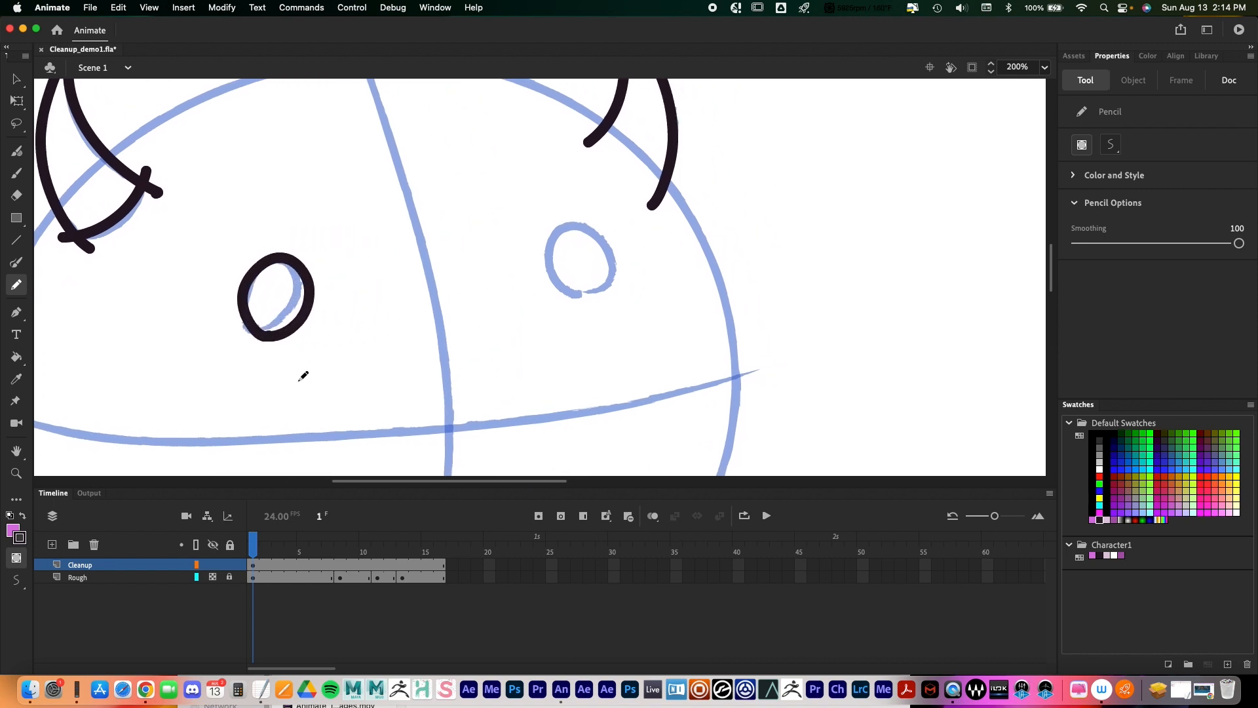
pyautogui.press('z')
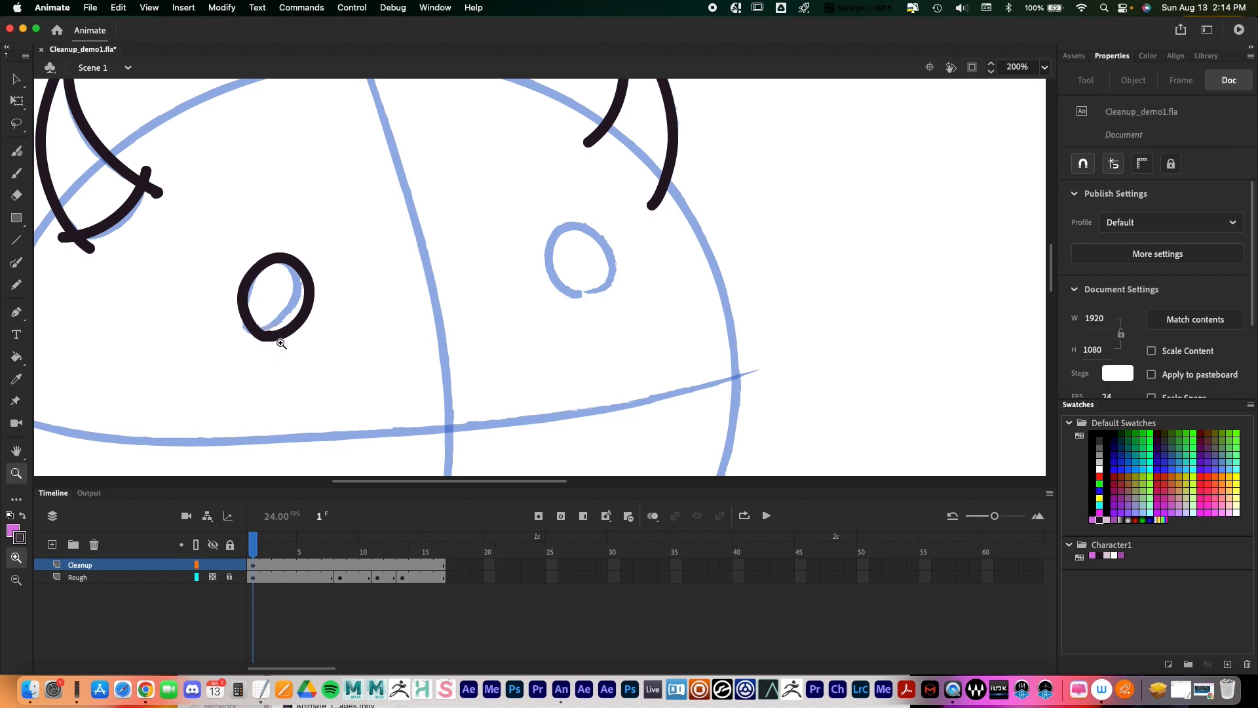
pyautogui.click(278, 340)
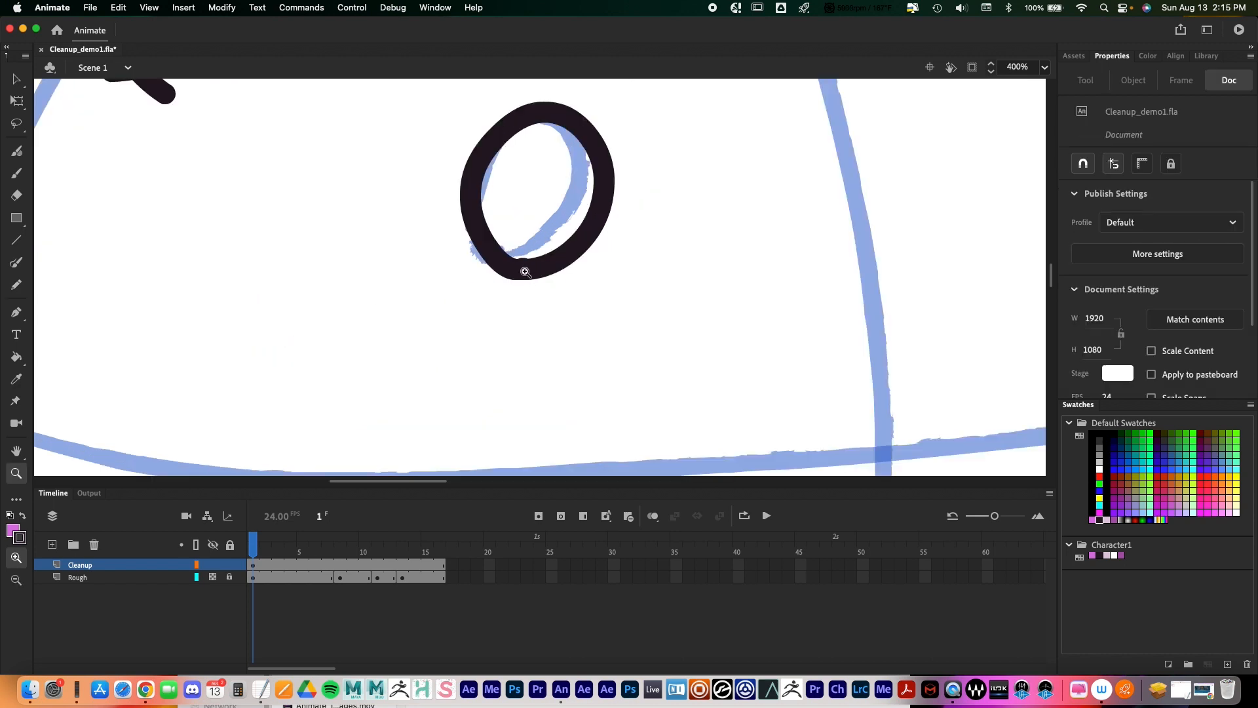
pyautogui.moveTo(727, 295); pyautogui.dragTo(577, 315)
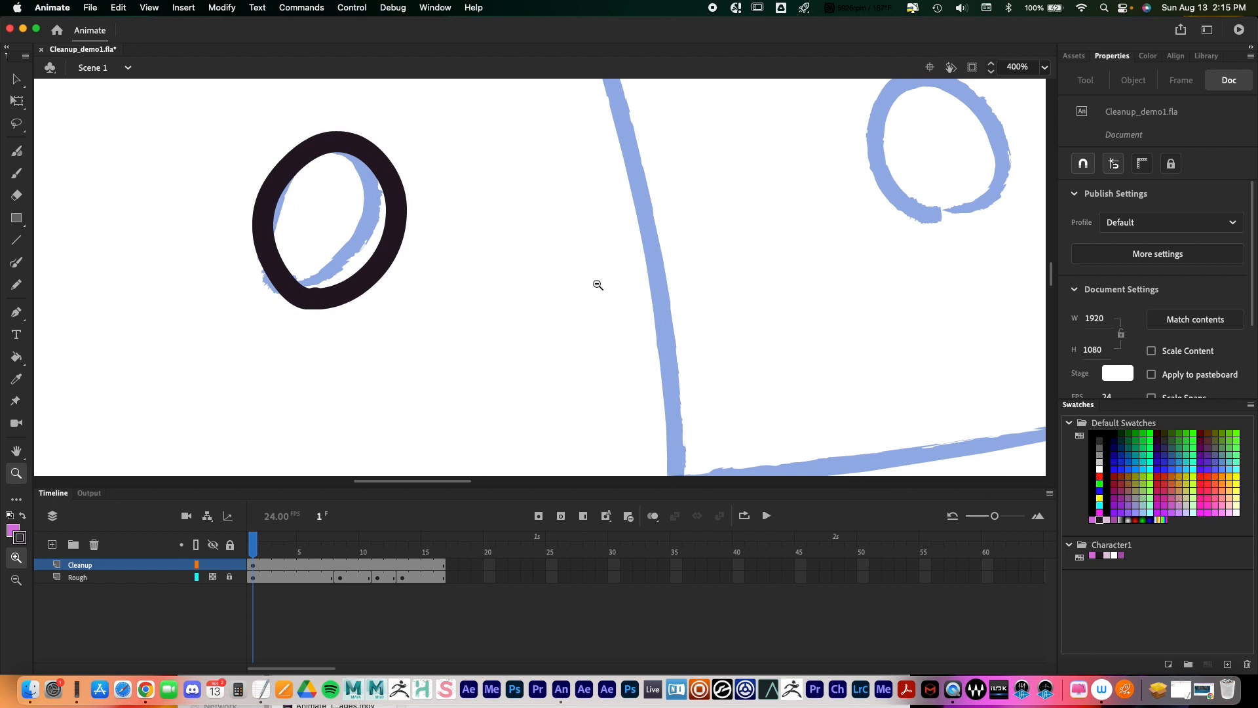
# Step: Outline the rough head's right eye as a closed oval with the Pencil in object drawing mode, redrawing it once
pyautogui.keyDown('alt'); pyautogui.click(604, 283); pyautogui.keyUp('alt')
pyautogui.moveTo(698, 264); pyautogui.dragTo(544, 307)
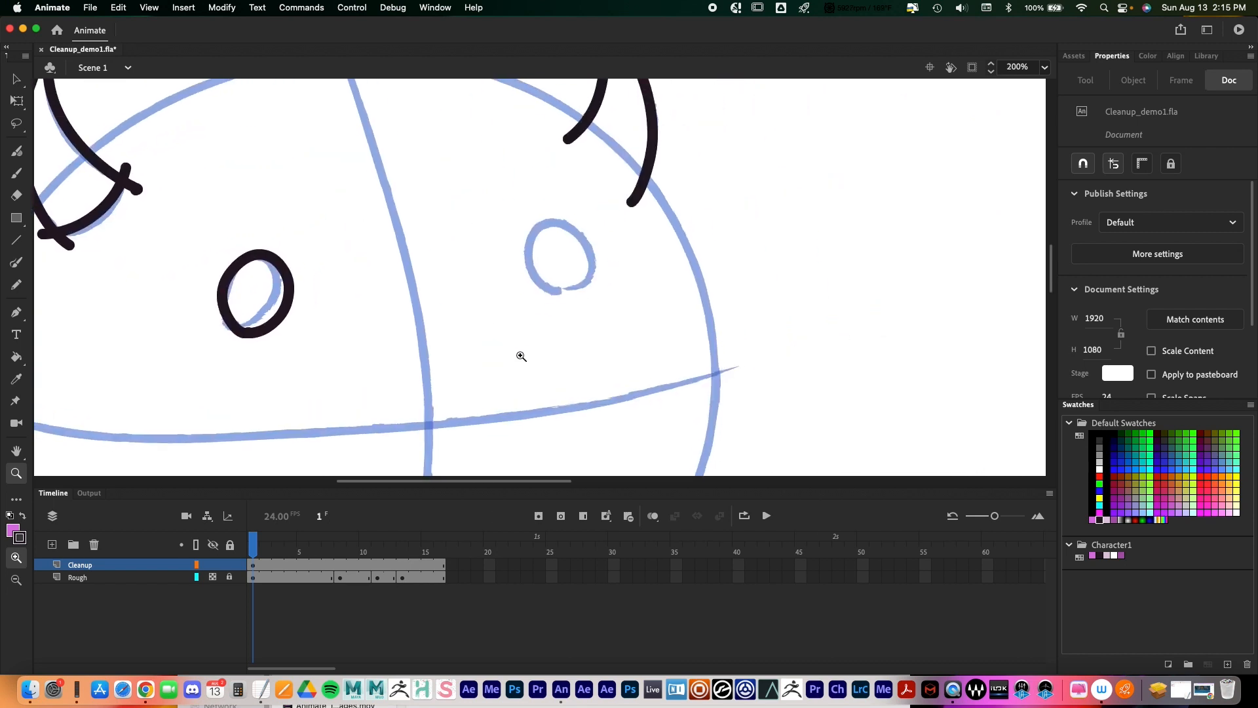
pyautogui.hotkey('shift', 'y')
pyautogui.moveTo(556, 288)
pyautogui.mouseDown()
pyautogui.moveTo(527, 266)
pyautogui.moveTo(534, 232)
pyautogui.moveTo(565, 222)
pyautogui.moveTo(593, 239)
pyautogui.moveTo(599, 274)
pyautogui.moveTo(586, 292)
pyautogui.moveTo(554, 293)
pyautogui.moveTo(530, 270)
pyautogui.moveTo(534, 236)
pyautogui.moveTo(554, 225)
pyautogui.moveTo(589, 261)
pyautogui.moveTo(586, 282)
pyautogui.moveTo(542, 284)
pyautogui.mouseUp()
pyautogui.press('cmd+z')
# Step: Trace the mouth with Pencil strokes for the upper and lower lip and two fangs that overshoot the upper lip line
pyautogui.scroll(-10, 652, 308)
pyautogui.hscroll(-5, 652, 308)
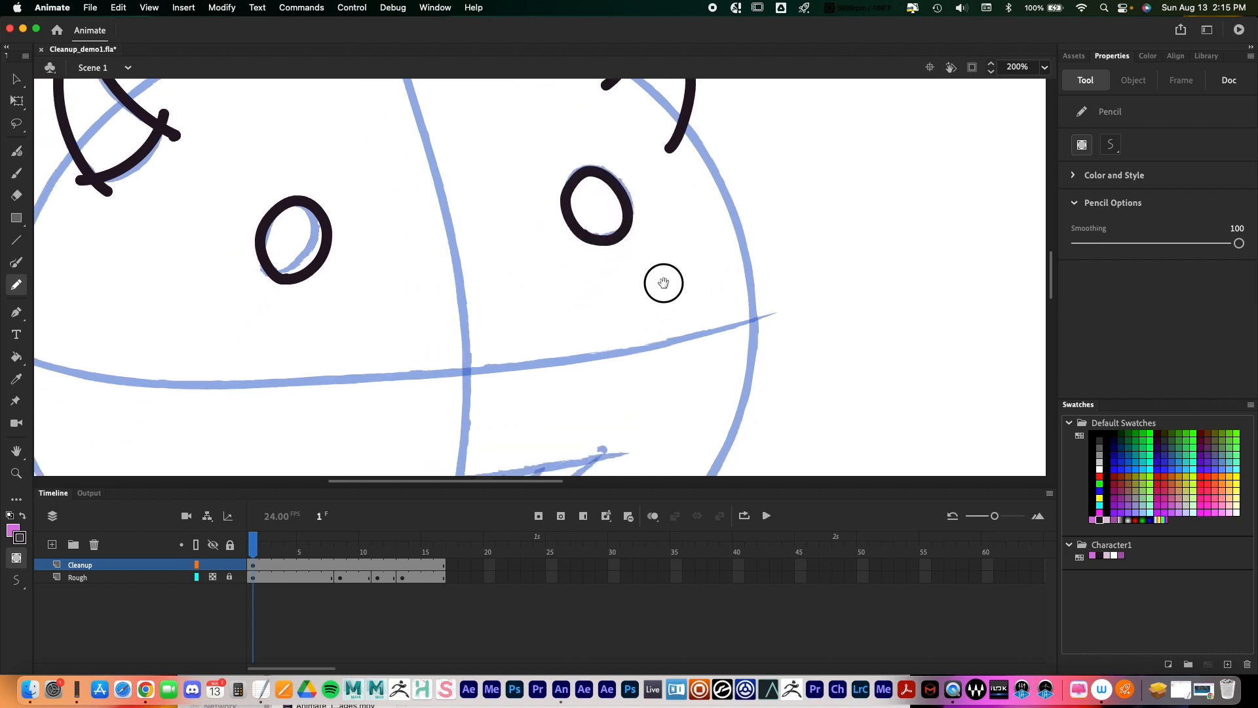
pyautogui.moveTo(407, 342); pyautogui.dragTo(668, 295)
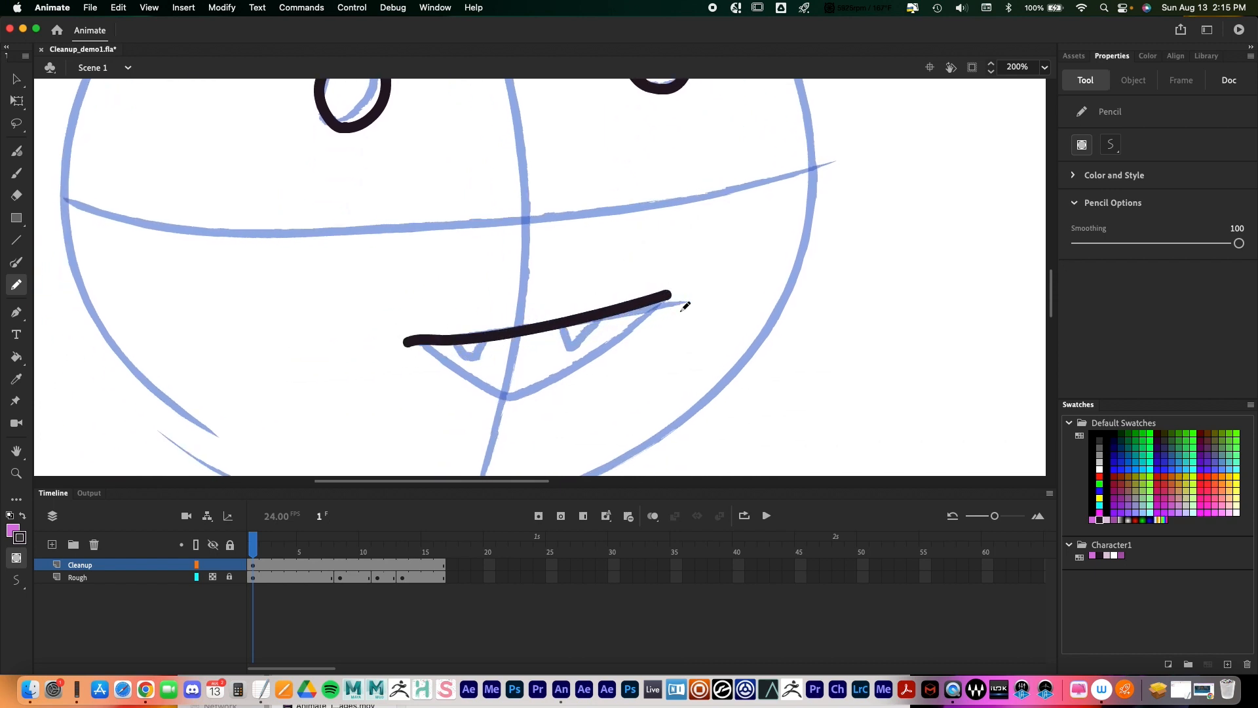
pyautogui.moveTo(549, 379)
pyautogui.mouseDown()
pyautogui.moveTo(495, 394)
pyautogui.moveTo(414, 333)
pyautogui.moveTo(448, 328)
pyautogui.moveTo(476, 358)
pyautogui.moveTo(485, 326)
pyautogui.mouseUp()
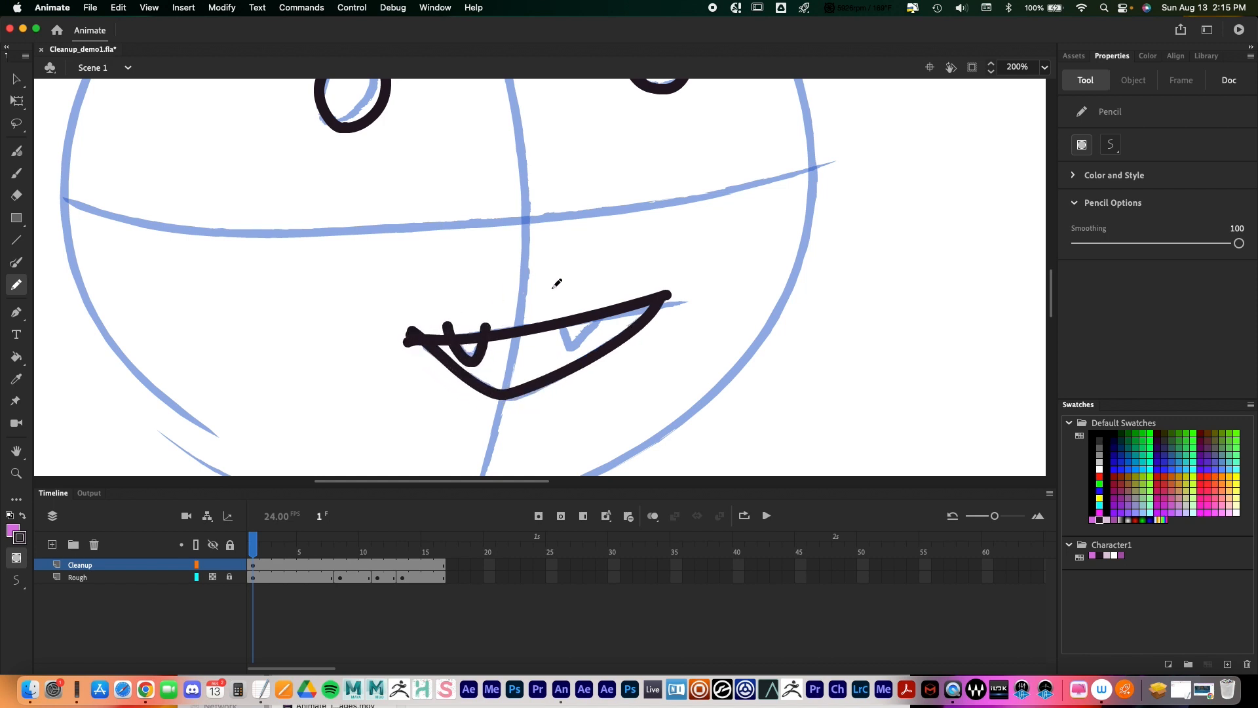
pyautogui.moveTo(561, 316)
pyautogui.mouseDown()
pyautogui.moveTo(561, 337)
pyautogui.moveTo(596, 298)
pyautogui.mouseUp()
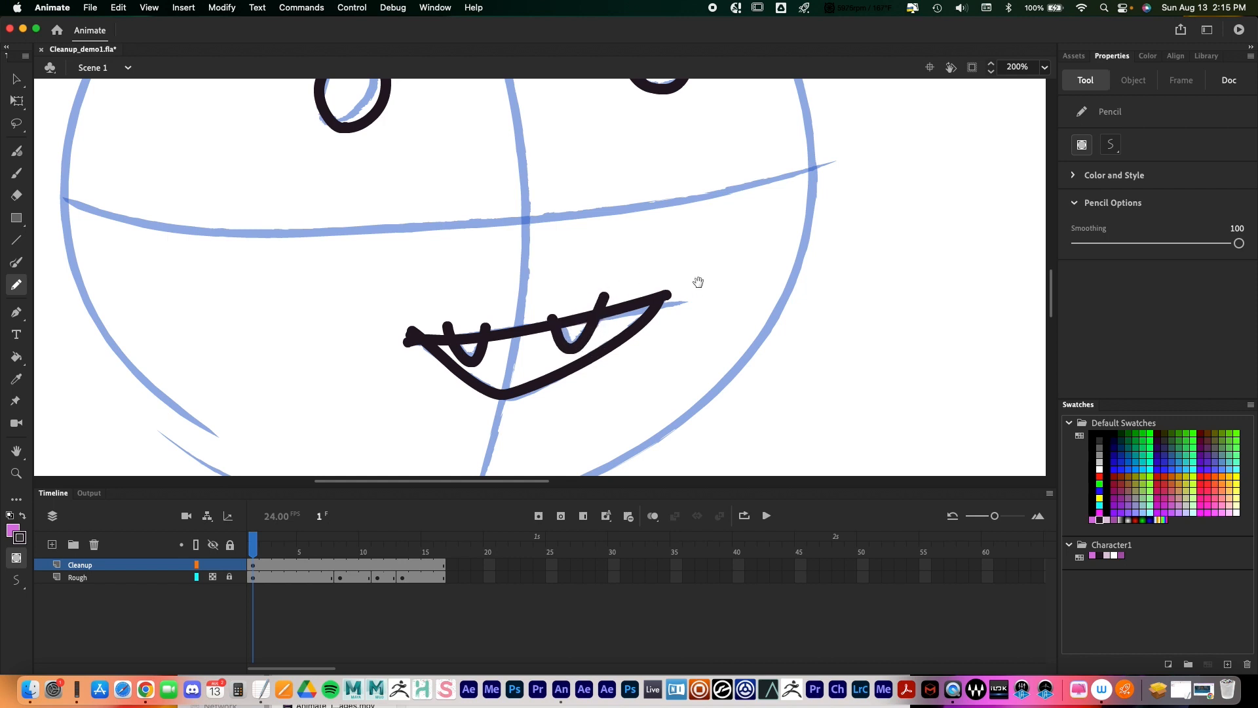
# Step: Choose the Oval tool and set its fill to none, keeping the dark stroke at size 8
pyautogui.moveTo(696, 287); pyautogui.dragTo(686, 368)
pyautogui.press('z')
pyautogui.keyDown('alt'); pyautogui.click(406, 270); pyautogui.keyUp('alt')
pyautogui.keyDown('alt'); pyautogui.click(443, 282); pyautogui.keyUp('alt')
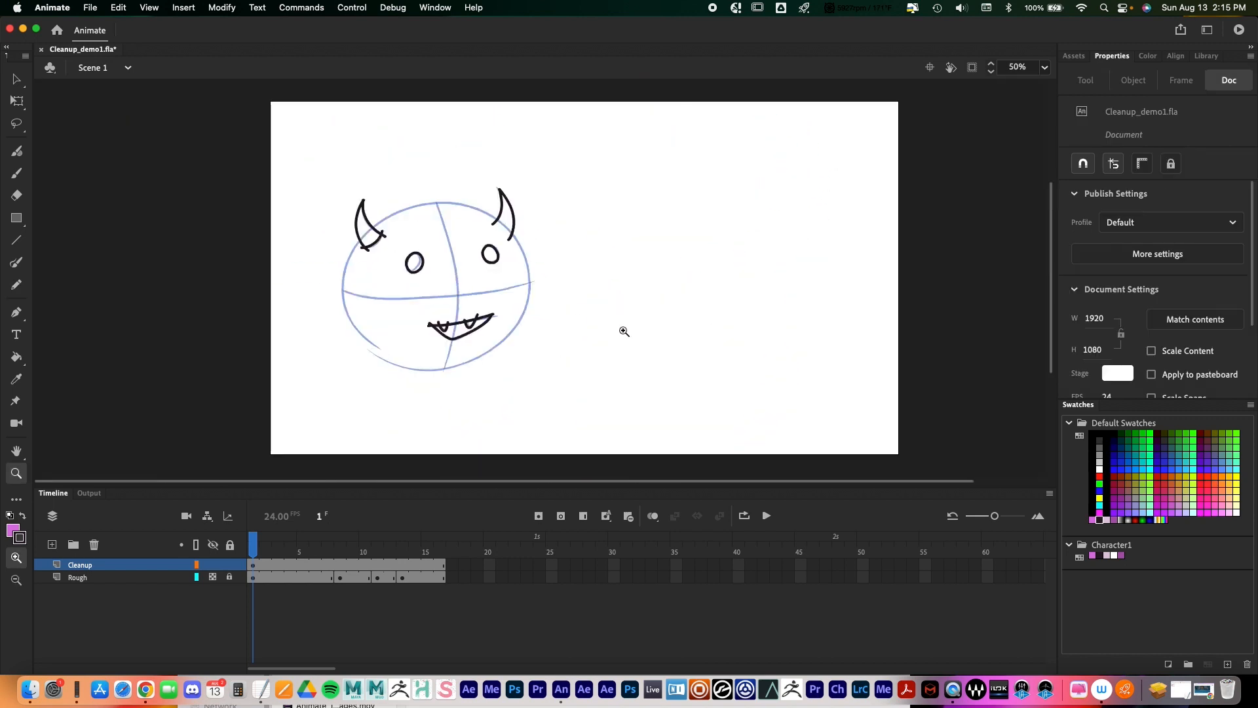
pyautogui.keyDown('alt'); pyautogui.click(555, 308); pyautogui.keyUp('alt')
pyautogui.click(418, 287)
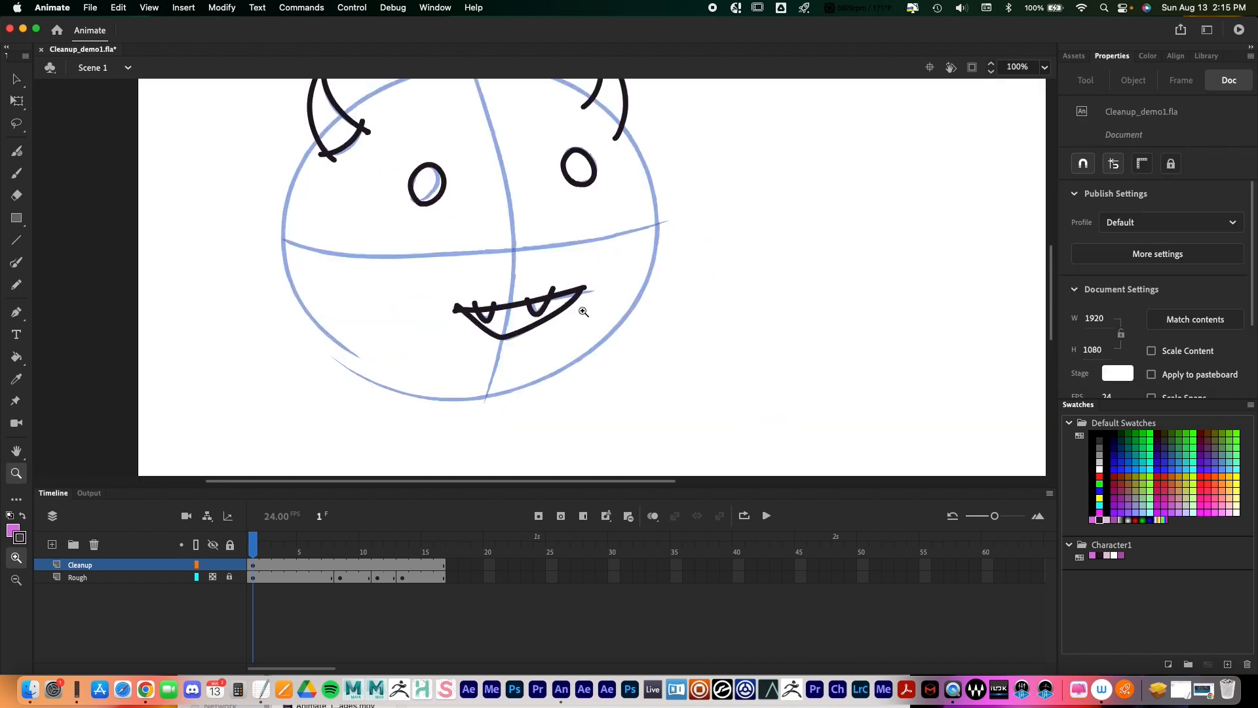
pyautogui.moveTo(570, 246); pyautogui.dragTo(533, 272)
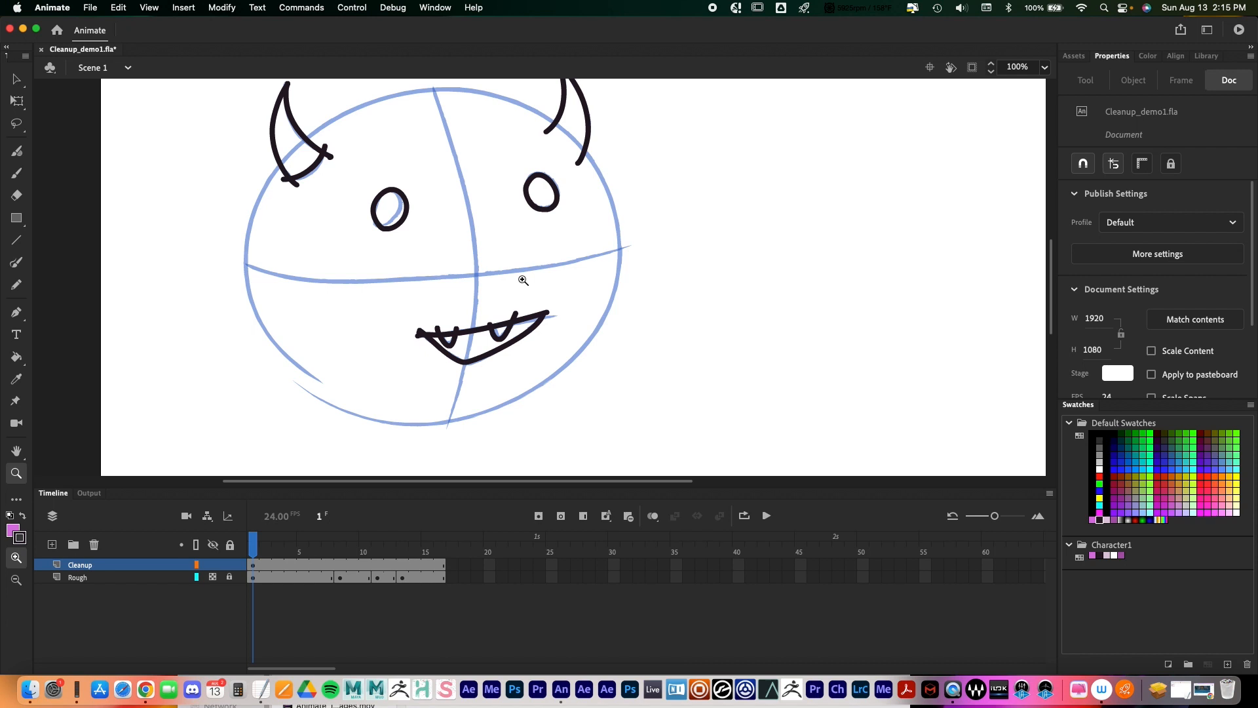
pyautogui.click(18, 220)
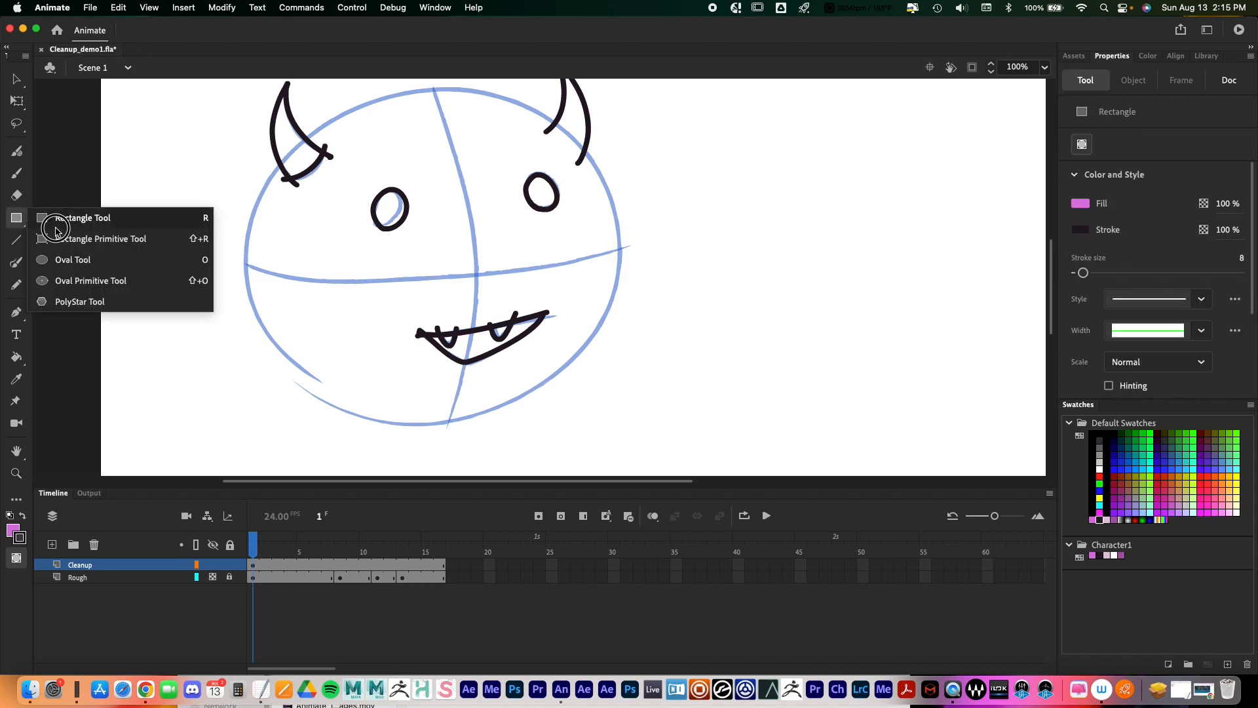
pyautogui.click(78, 260)
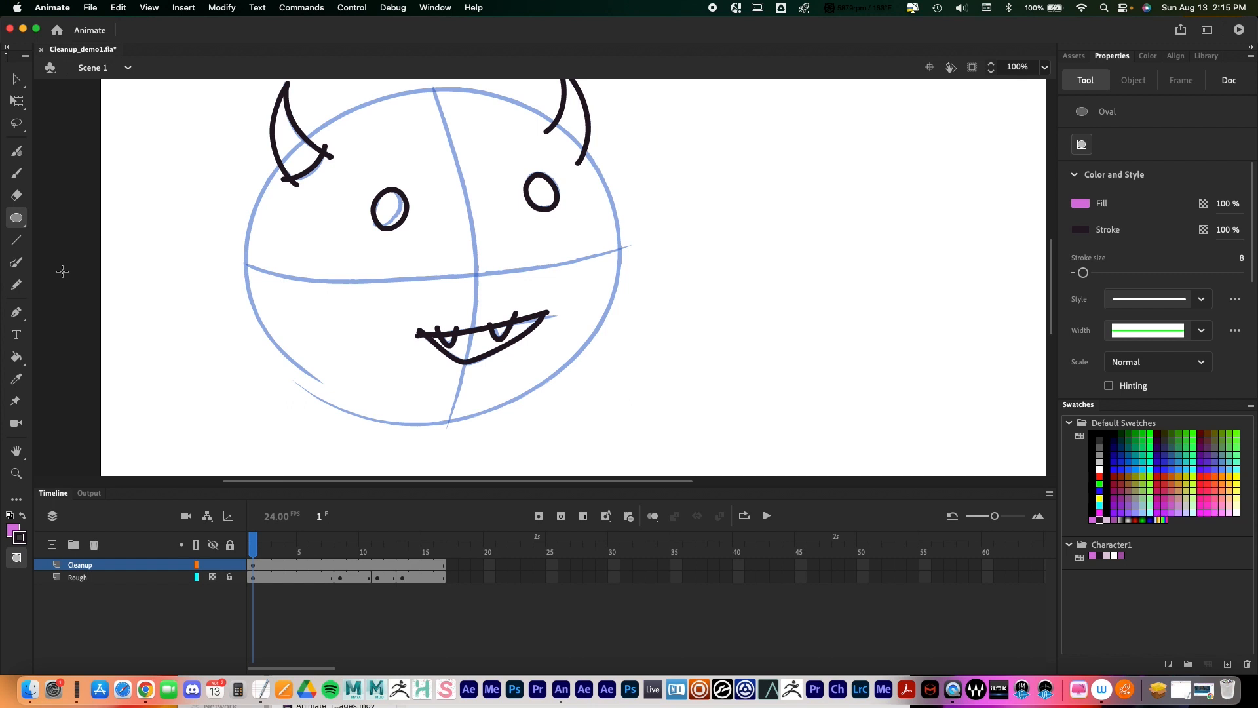
pyautogui.click(14, 530)
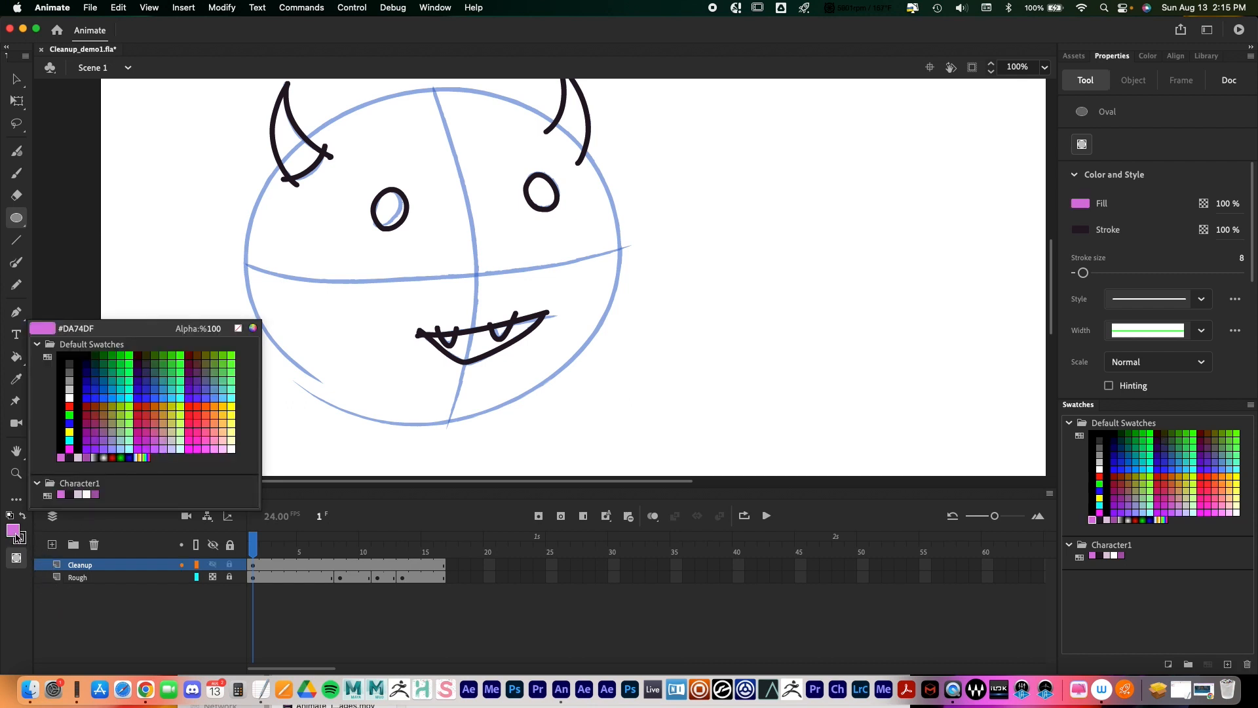
pyautogui.click(15, 531)
pyautogui.click(239, 329)
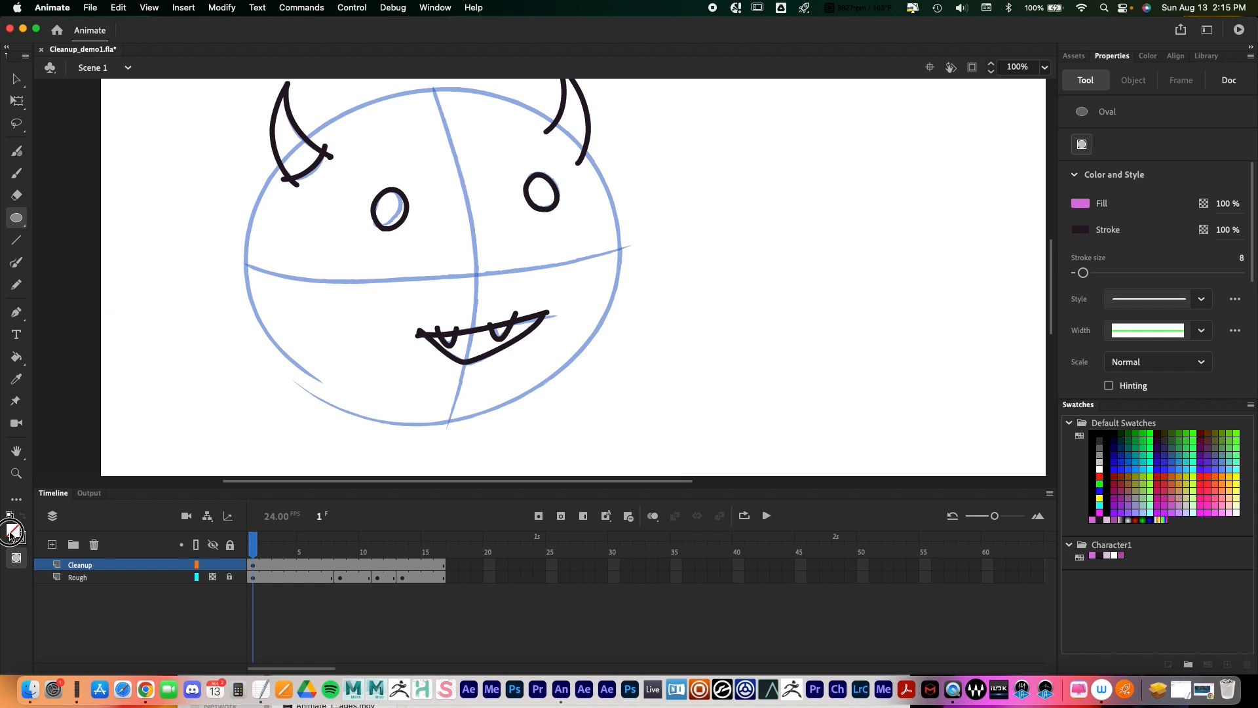
pyautogui.click(13, 530)
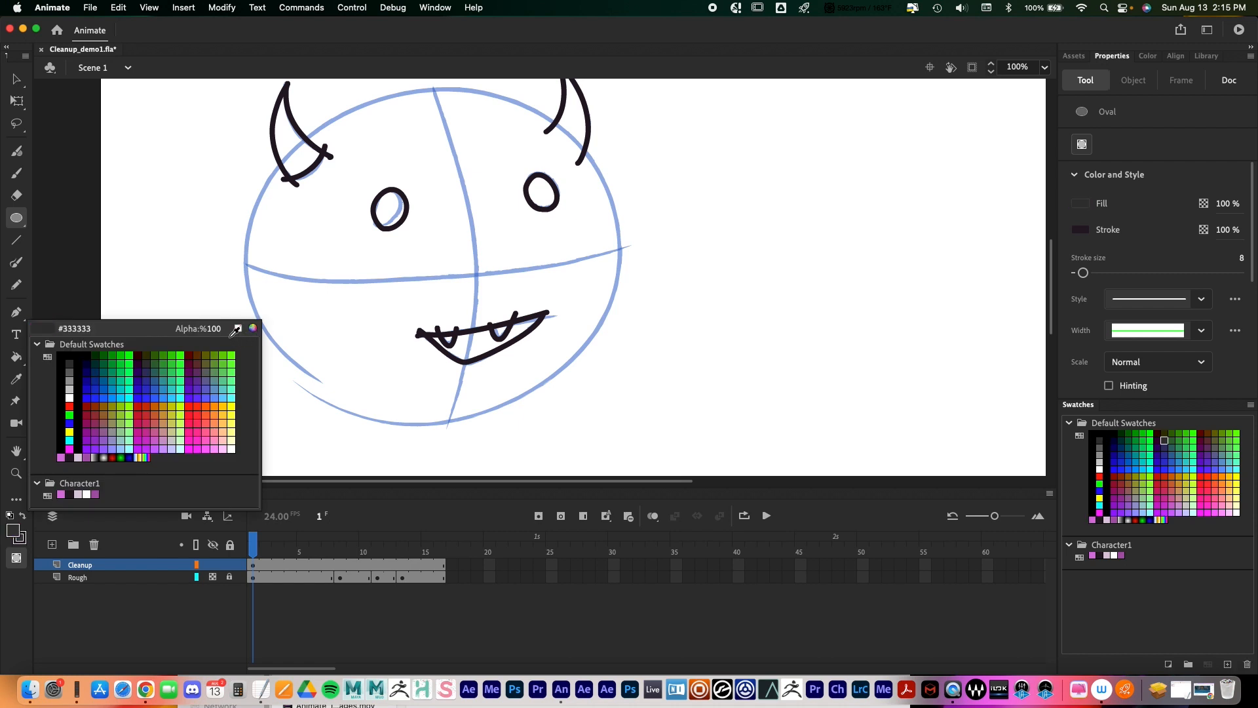
pyautogui.click(238, 329)
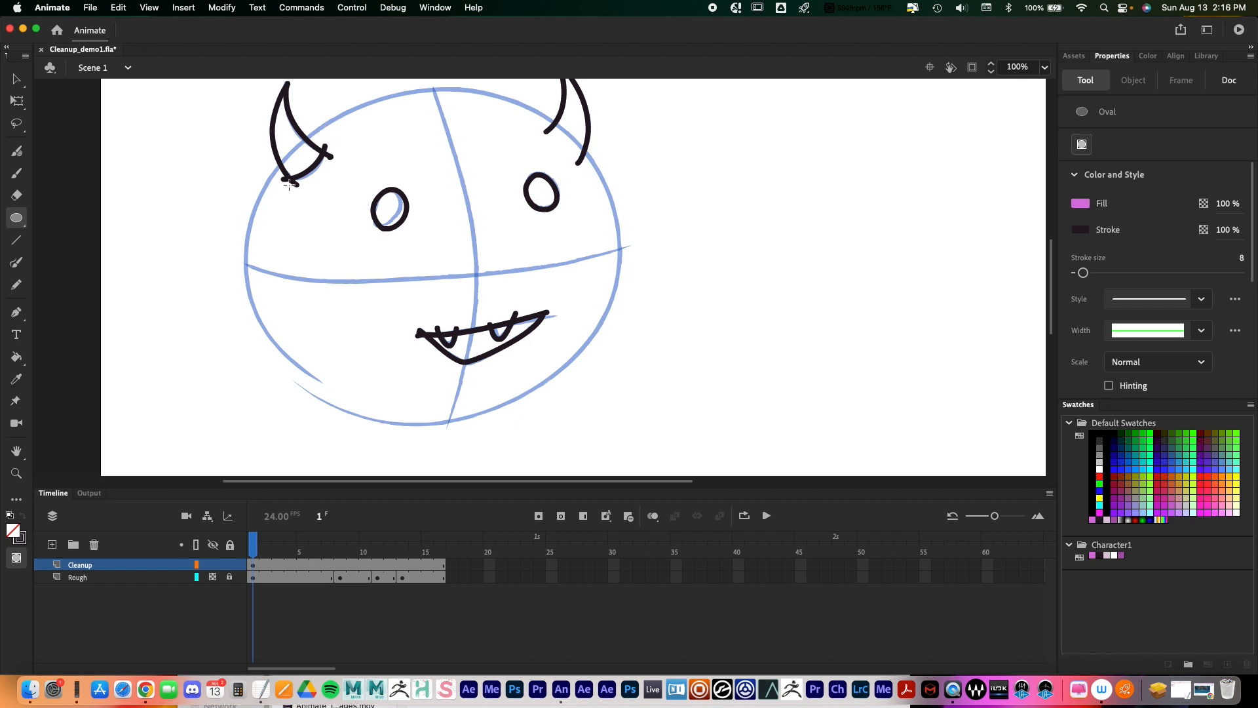
# Step: Draw an unfilled circle about 542 px wide for the head and move it up to meet the rough outline's top
pyautogui.moveTo(258, 137)
pyautogui.mouseDown()
pyautogui.moveTo(496, 359)
pyautogui.moveTo(601, 442)
pyautogui.moveTo(601, 418)
pyautogui.moveTo(621, 430)
pyautogui.moveTo(608, 426)
pyautogui.mouseUp()
pyautogui.press('v')
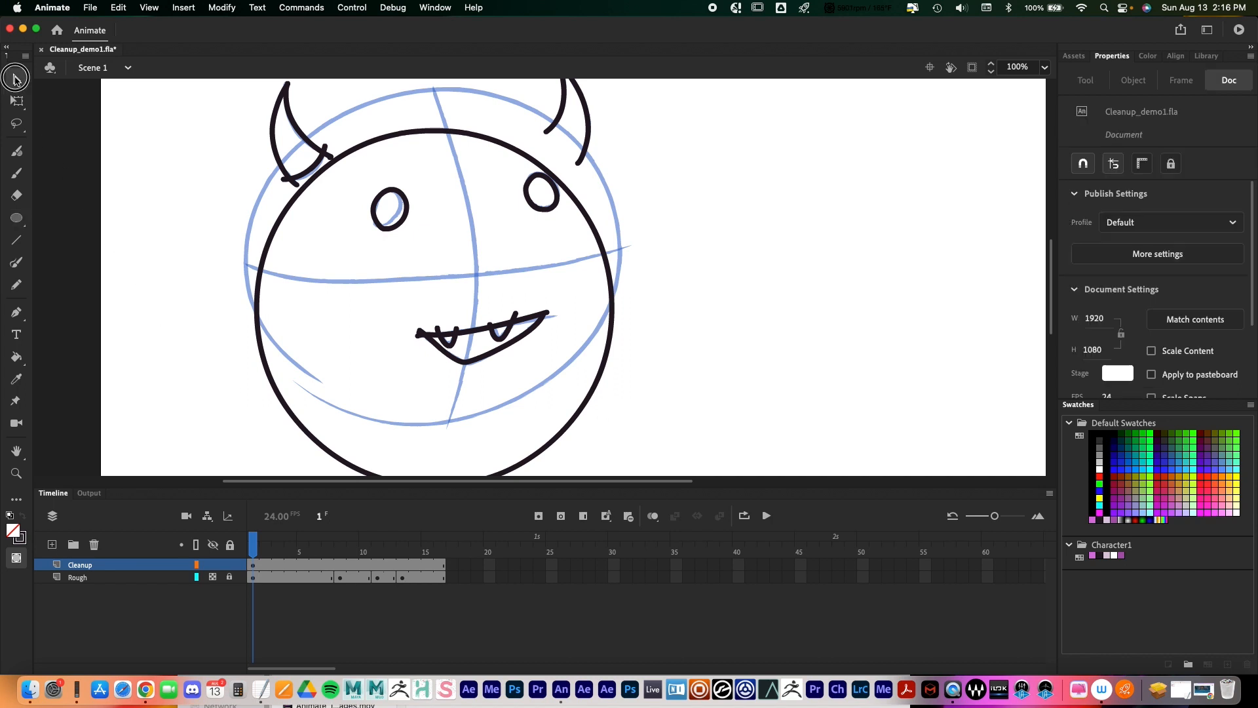
pyautogui.click(478, 136)
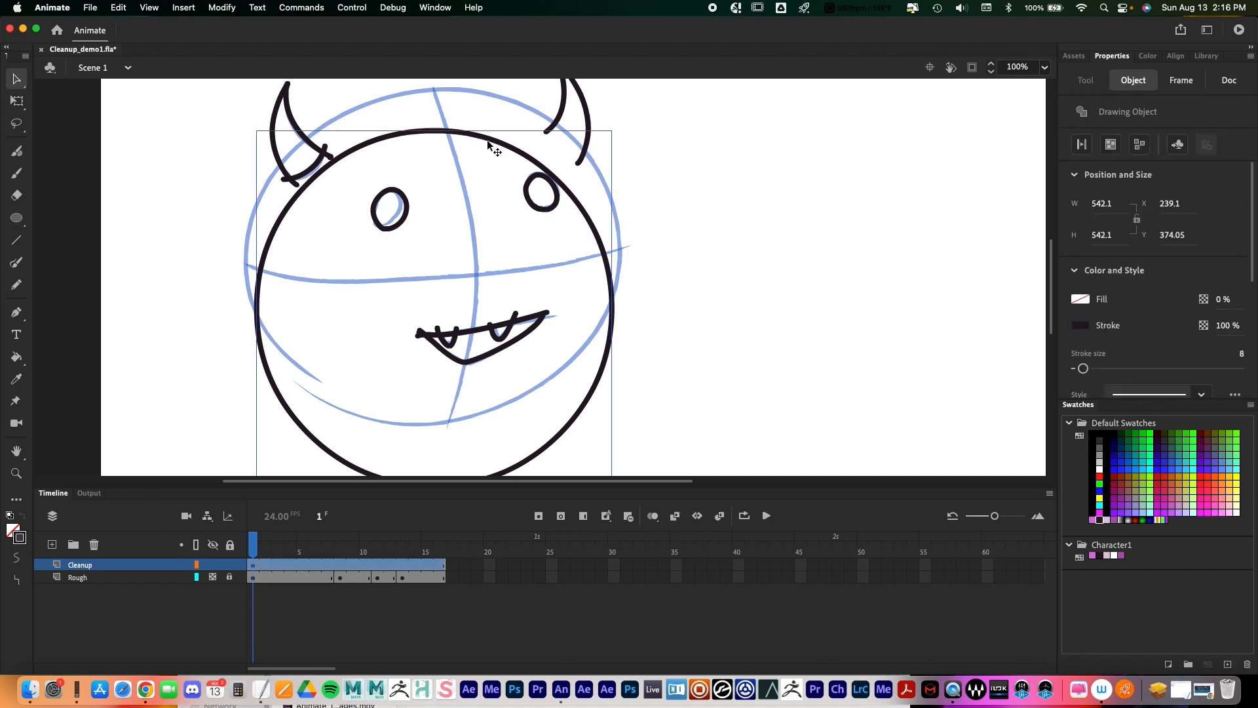
pyautogui.moveTo(488, 143); pyautogui.dragTo(496, 103)
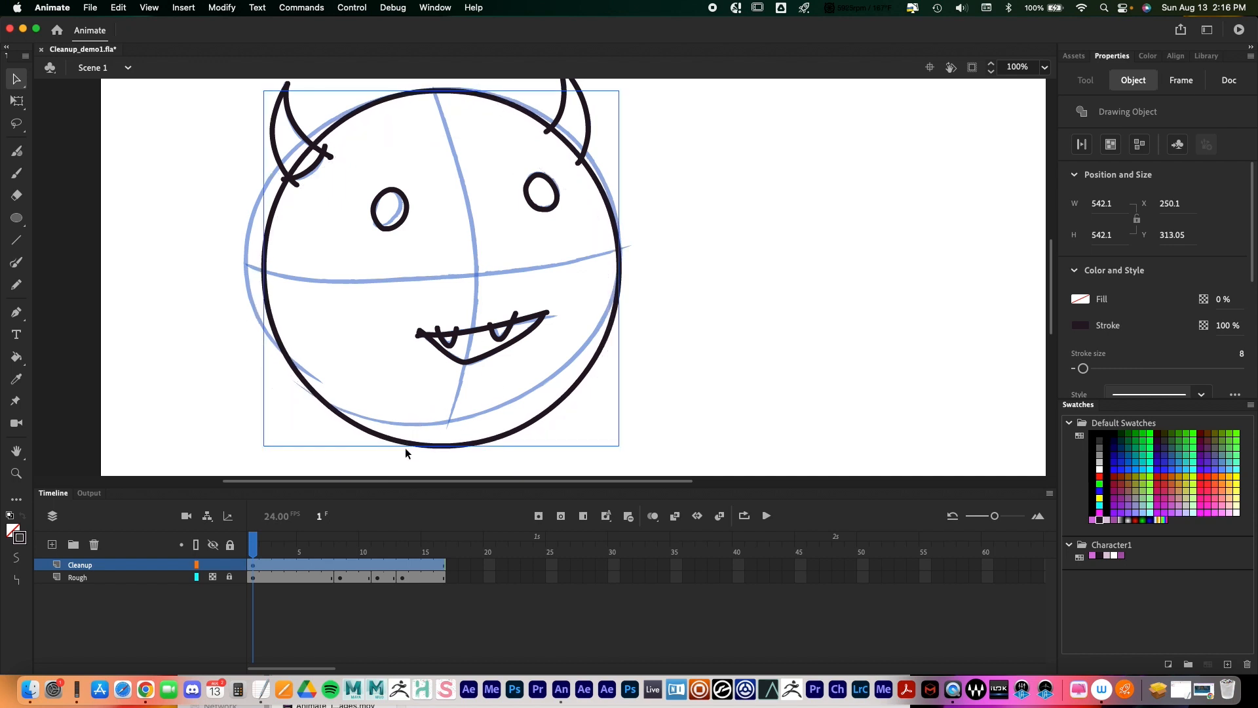
# Step: Free-transform the head circle to about 567.75 by 496.8 px, move it over the rough outline and deselect it
pyautogui.click(17, 101)
pyautogui.moveTo(441, 448); pyautogui.dragTo(441, 432)
pyautogui.moveTo(525, 127); pyautogui.dragTo(522, 114)
pyautogui.moveTo(263, 255); pyautogui.dragTo(254, 255)
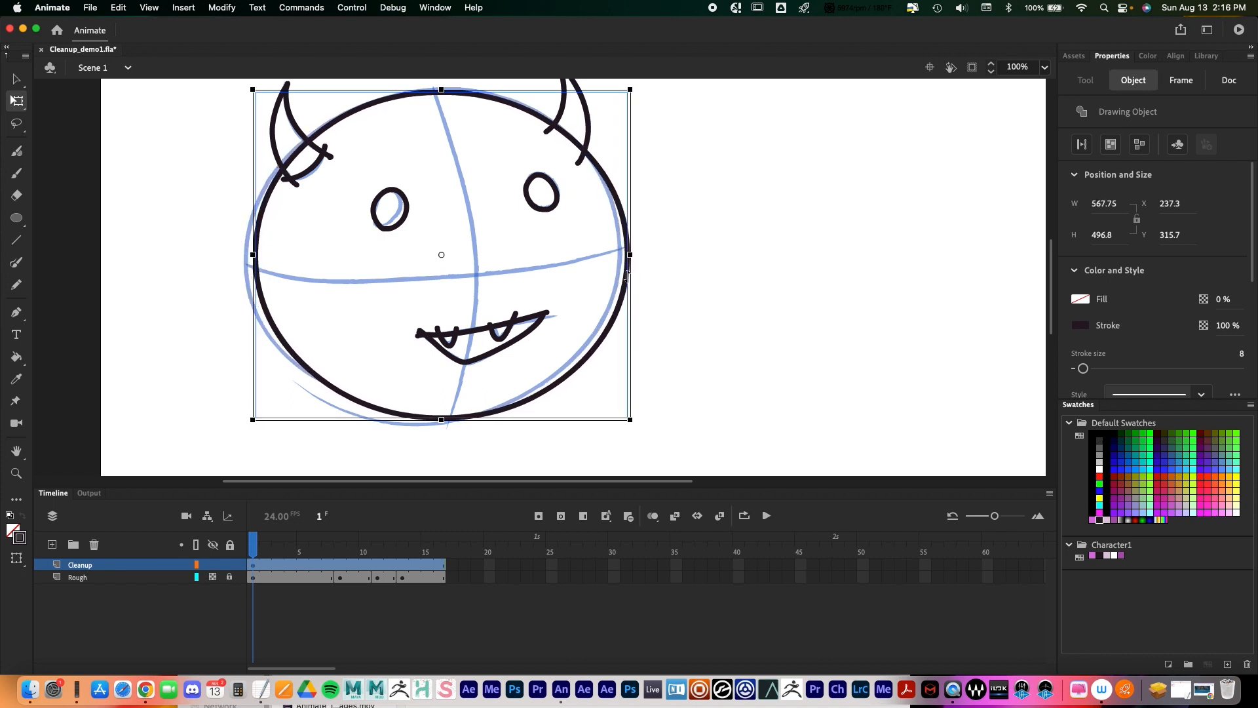
pyautogui.moveTo(604, 338); pyautogui.dragTo(597, 339)
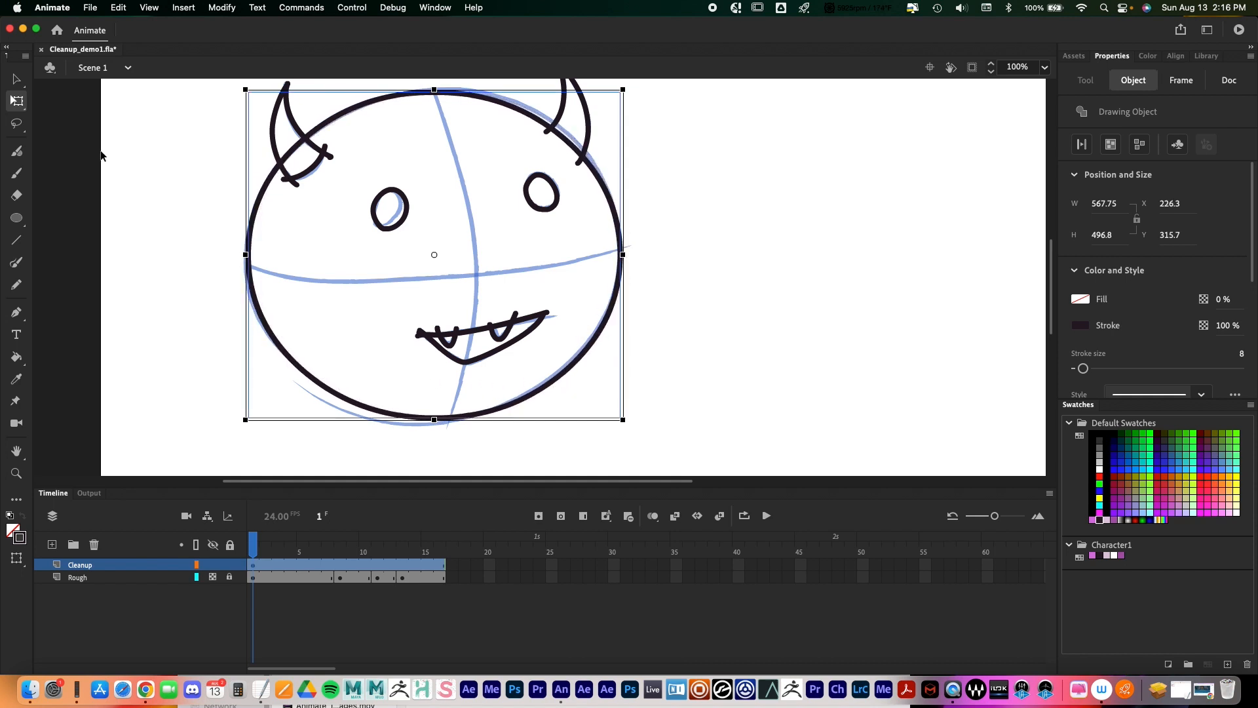
pyautogui.click(18, 81)
pyautogui.moveTo(740, 260); pyautogui.dragTo(715, 275)
pyautogui.press('alt+super+space')
pyautogui.keyDown('alt'); pyautogui.click(684, 267); pyautogui.keyUp('alt')
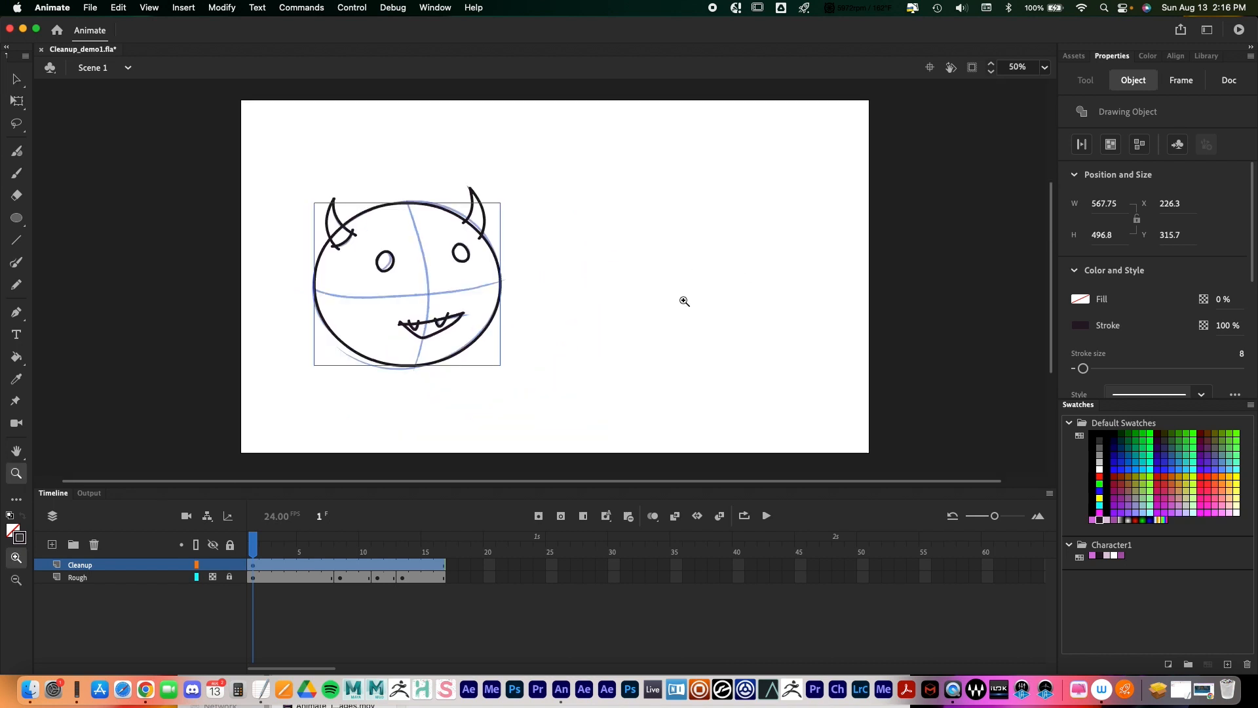
pyautogui.click(17, 79)
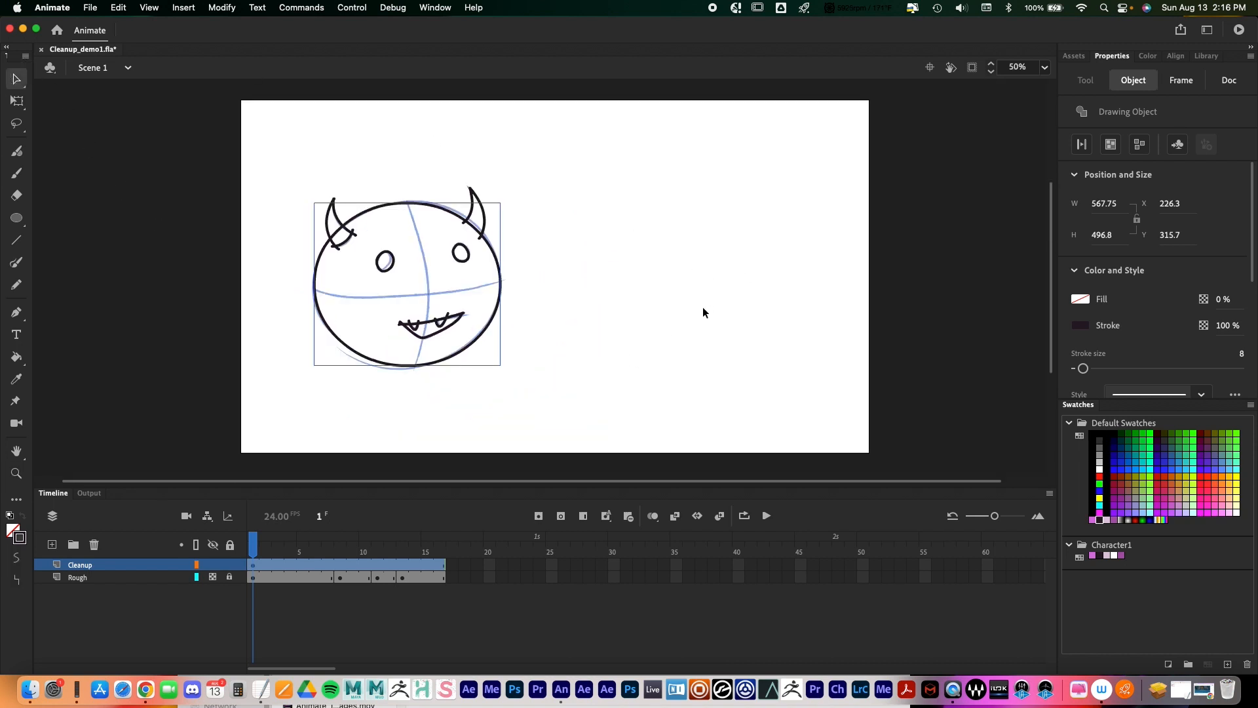
pyautogui.click(688, 317)
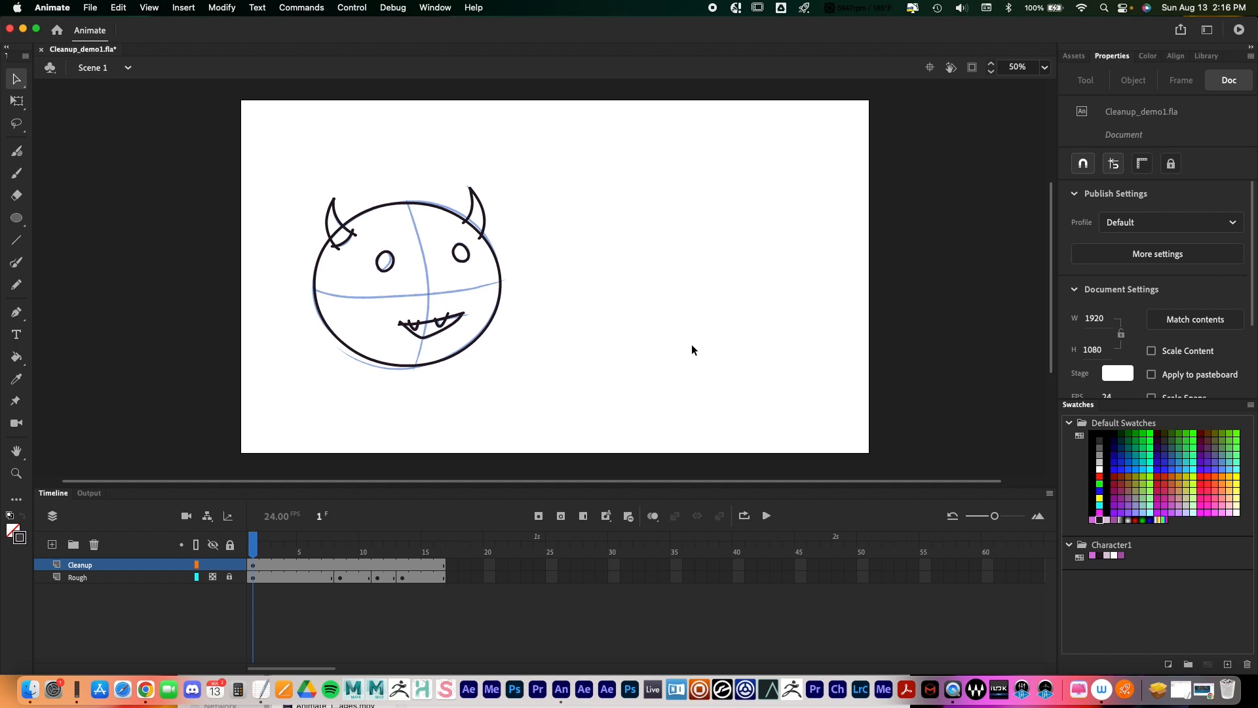
# Step: Select all the traced face drawing objects, including head, horns, eyes and mouth, and break them apart into merged shapes
pyautogui.press('z')
pyautogui.click(528, 319)
pyautogui.moveTo(538, 272); pyautogui.dragTo(639, 362)
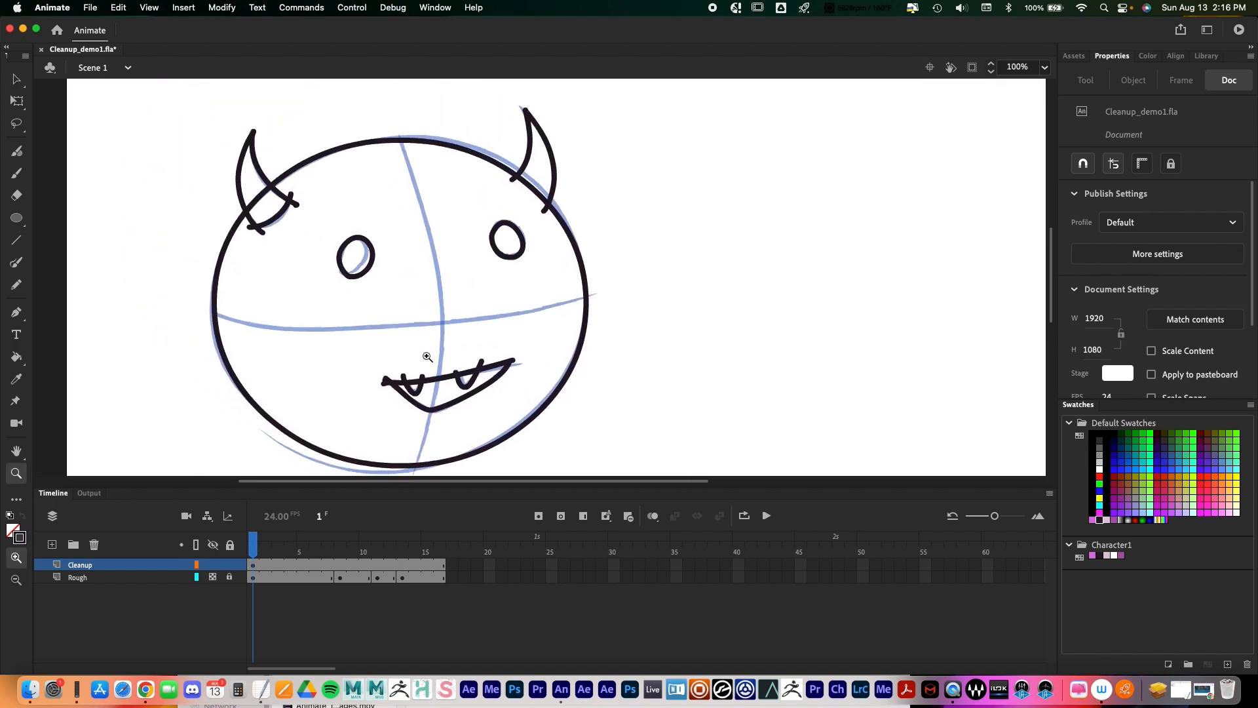
pyautogui.scroll(-2, 590, 262)
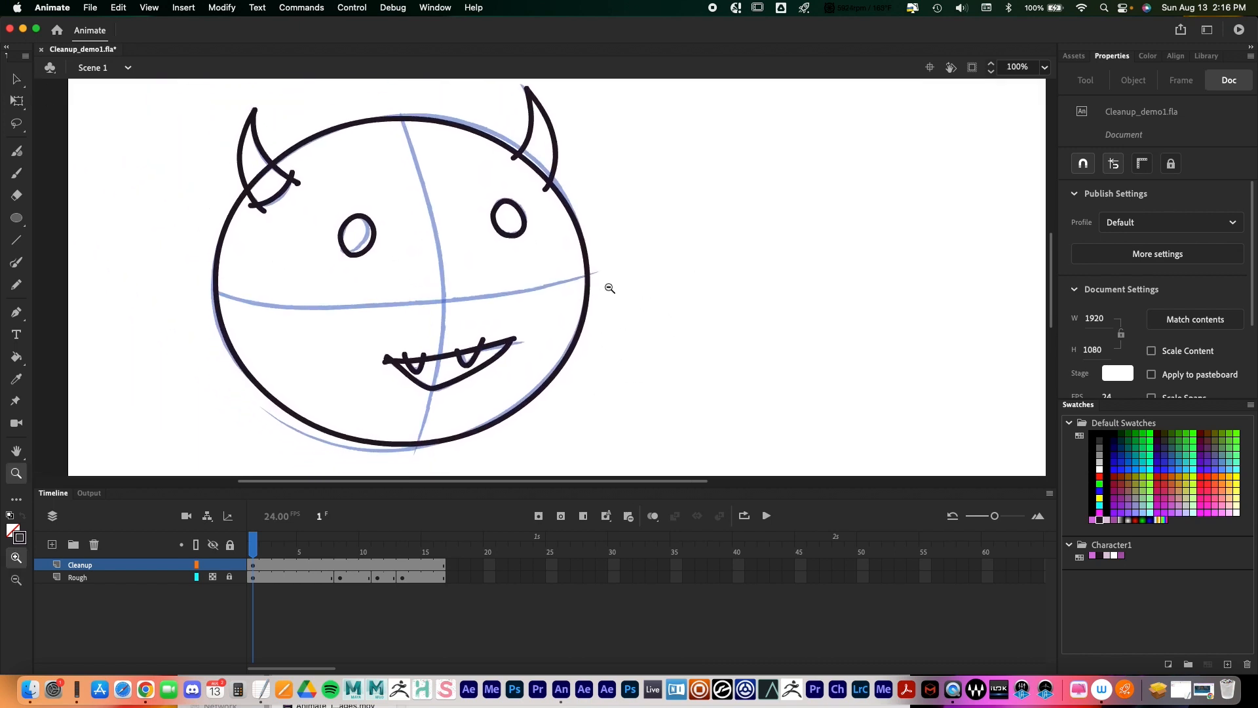
pyautogui.keyDown('alt'); pyautogui.click(609, 288); pyautogui.keyUp('alt')
pyautogui.press('v')
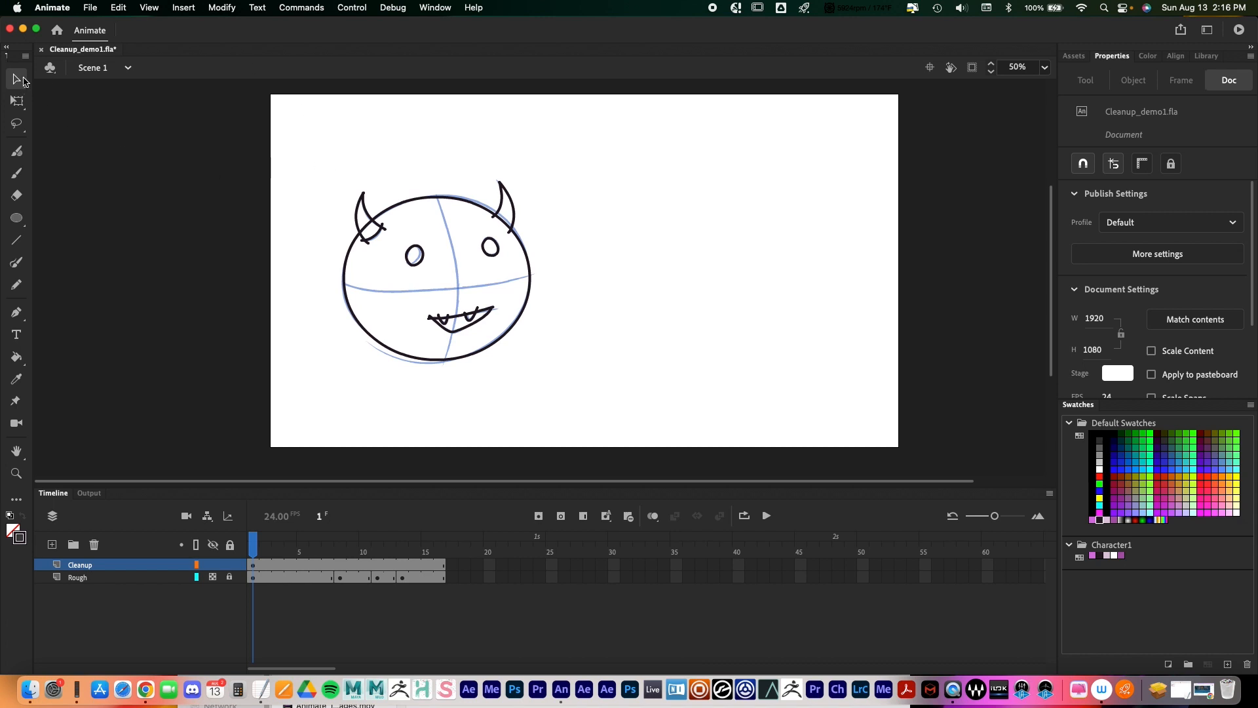
pyautogui.moveTo(299, 154); pyautogui.dragTo(596, 395)
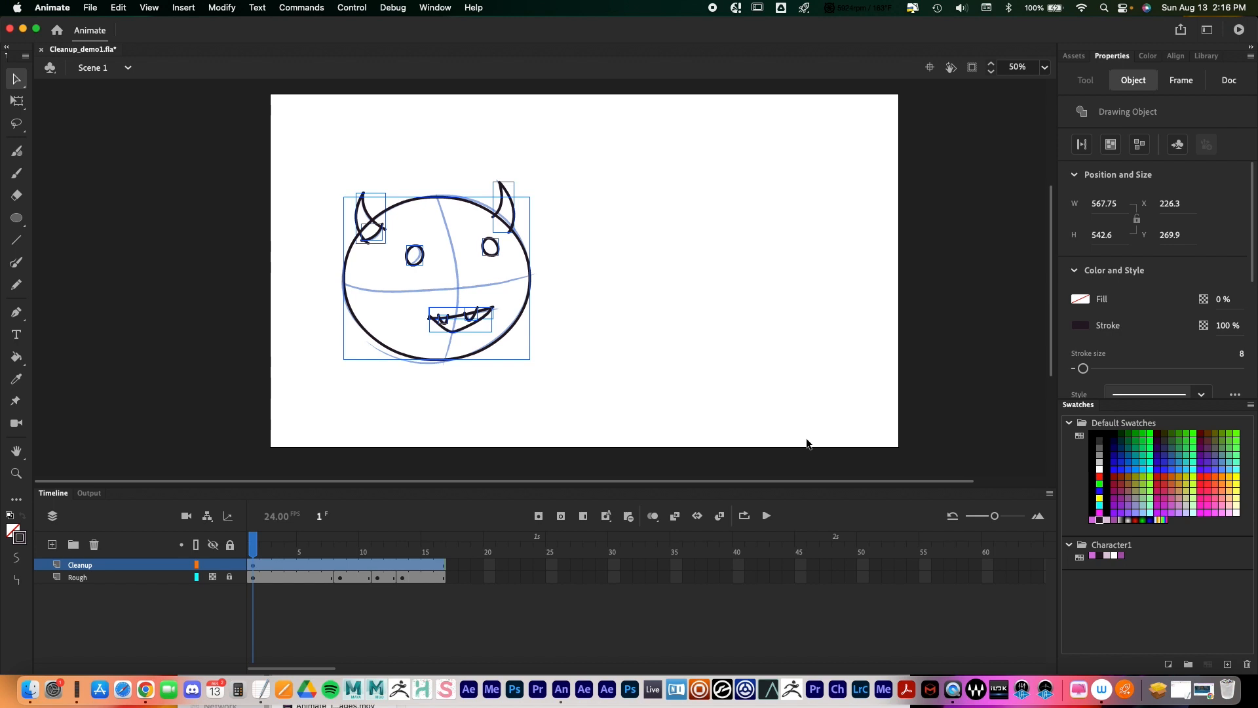
pyautogui.click(1139, 145)
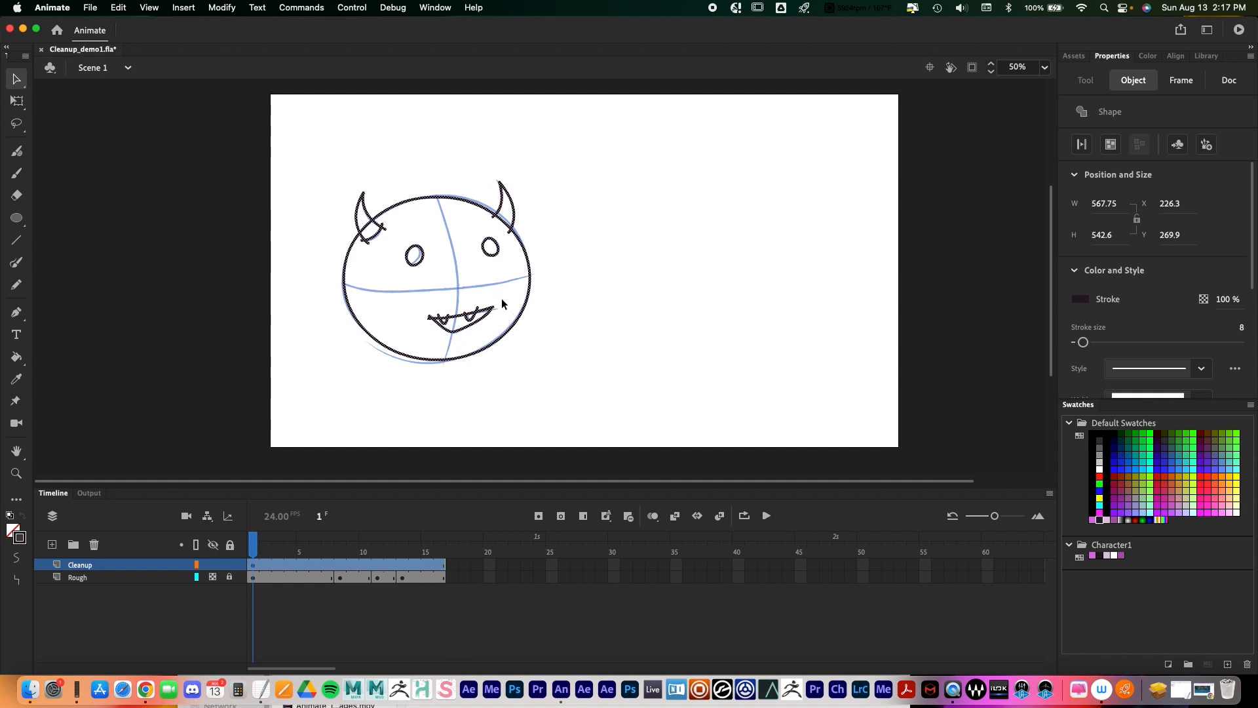
# Step: Delete the overshooting segments around the left horn's base and the piece of head outline that crosses the horn
pyautogui.press('z')
pyautogui.click(509, 223)
pyautogui.click(281, 313)
pyautogui.press('space')
pyautogui.moveTo(556, 321); pyautogui.dragTo(442, 251)
pyautogui.press('v')
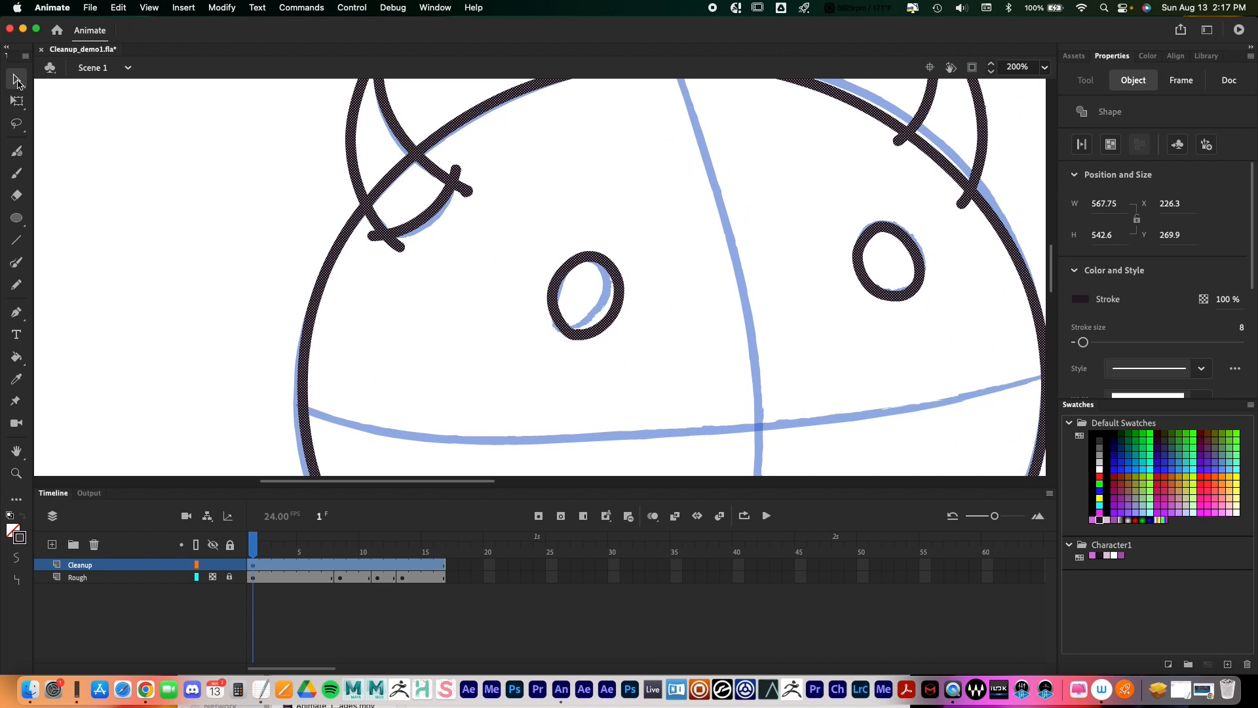
pyautogui.click(553, 194)
pyautogui.click(456, 174)
pyautogui.press('Delete')
pyautogui.click(462, 188)
pyautogui.press('Delete')
pyautogui.click(398, 245)
pyautogui.press('Delete')
pyautogui.click(467, 191)
pyautogui.press('Delete')
pyautogui.click(413, 176)
pyautogui.press('Delete')
# Step: Delete the two overshooting ends of the right horn inside the head outline
pyautogui.moveTo(758, 294); pyautogui.dragTo(460, 330)
pyautogui.click(637, 239)
pyautogui.press('Delete')
pyautogui.click(572, 172)
pyautogui.press('Delete')
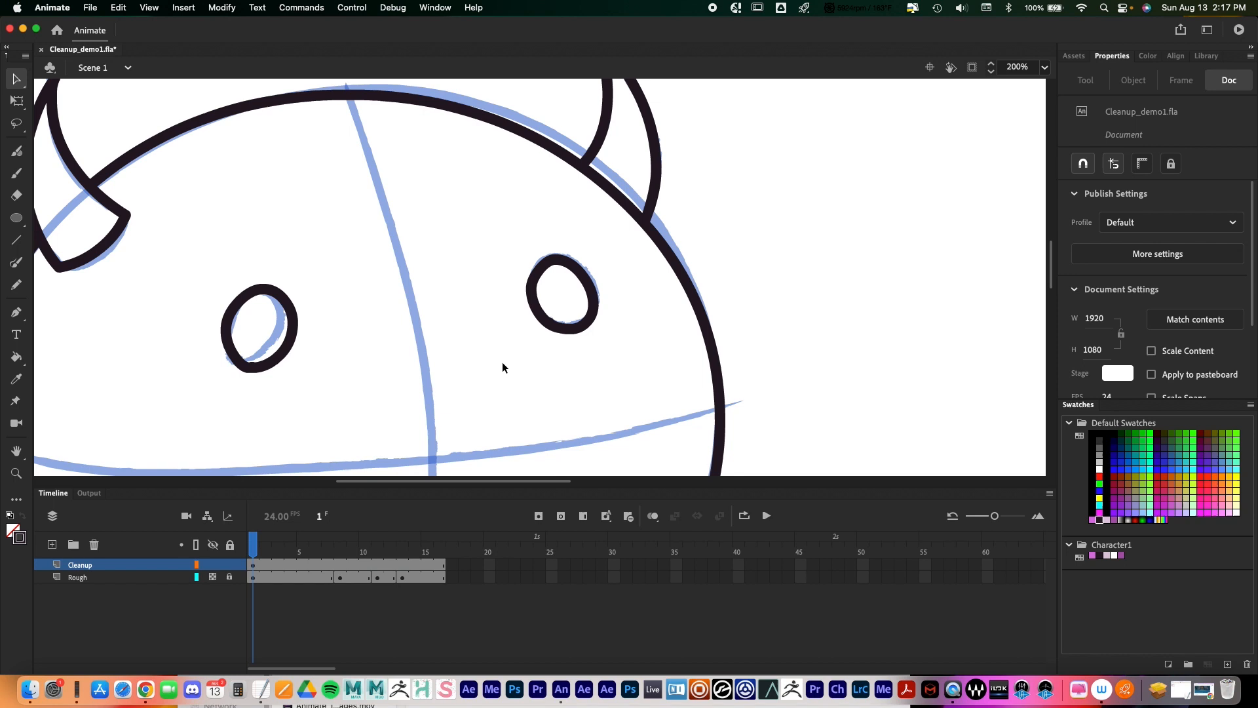
# Step: Delete the fang ends sticking out above the upper lip and the overshooting segments at the mouth's left corner
pyautogui.moveTo(479, 339); pyautogui.dragTo(541, 110)
pyautogui.moveTo(588, 366); pyautogui.dragTo(541, 317)
pyautogui.click(530, 266)
pyautogui.press('Delete')
pyautogui.click(479, 286)
pyautogui.press('Delete')
pyautogui.click(411, 293)
pyautogui.press('Delete')
pyautogui.click(375, 289)
pyautogui.press('Delete')
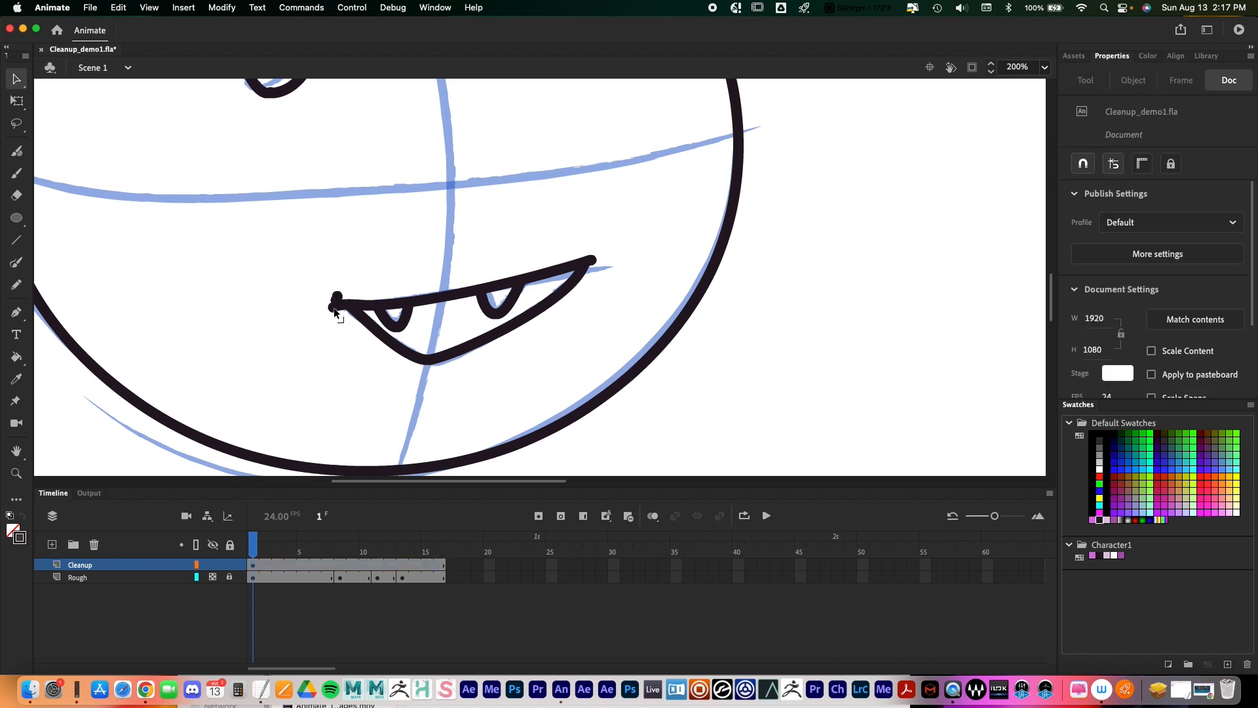
pyautogui.click(333, 306)
pyautogui.press('Delete')
# Step: Subselect the mouth path, remove the anchor point beside the lower lip's lowest point and reshape the curve to smooth it
pyautogui.scroll(3, 620, 263)
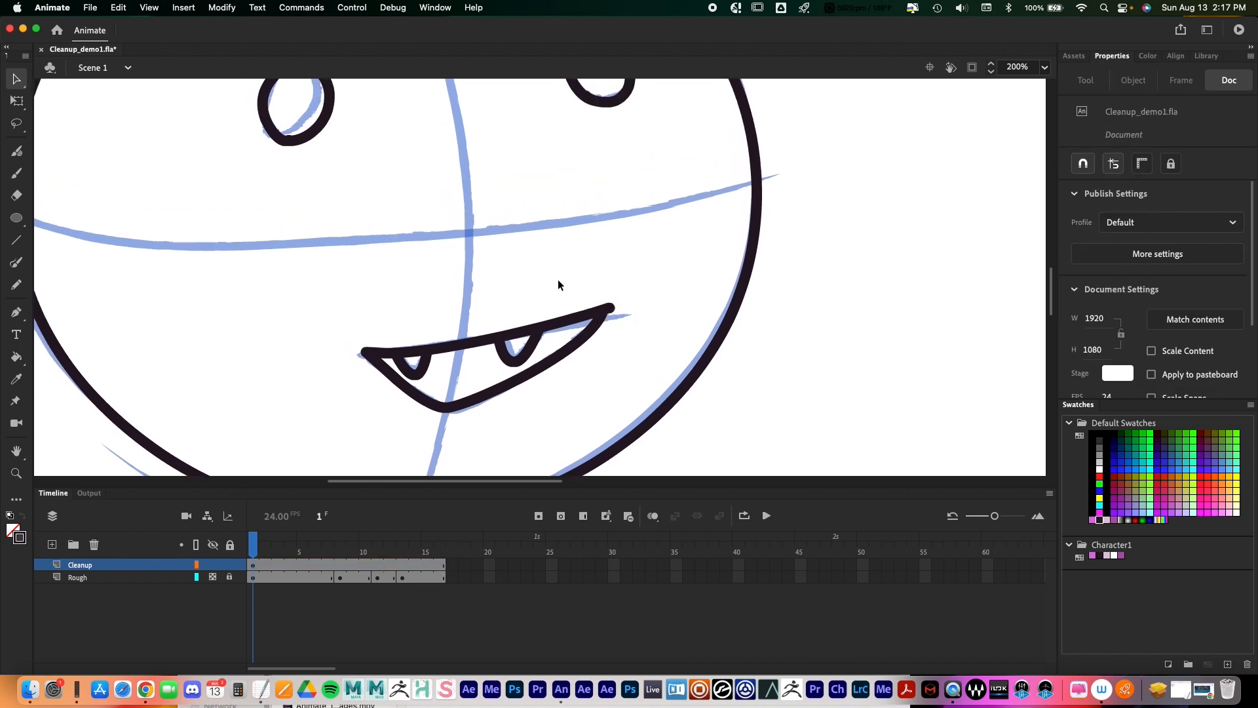
pyautogui.click(19, 81)
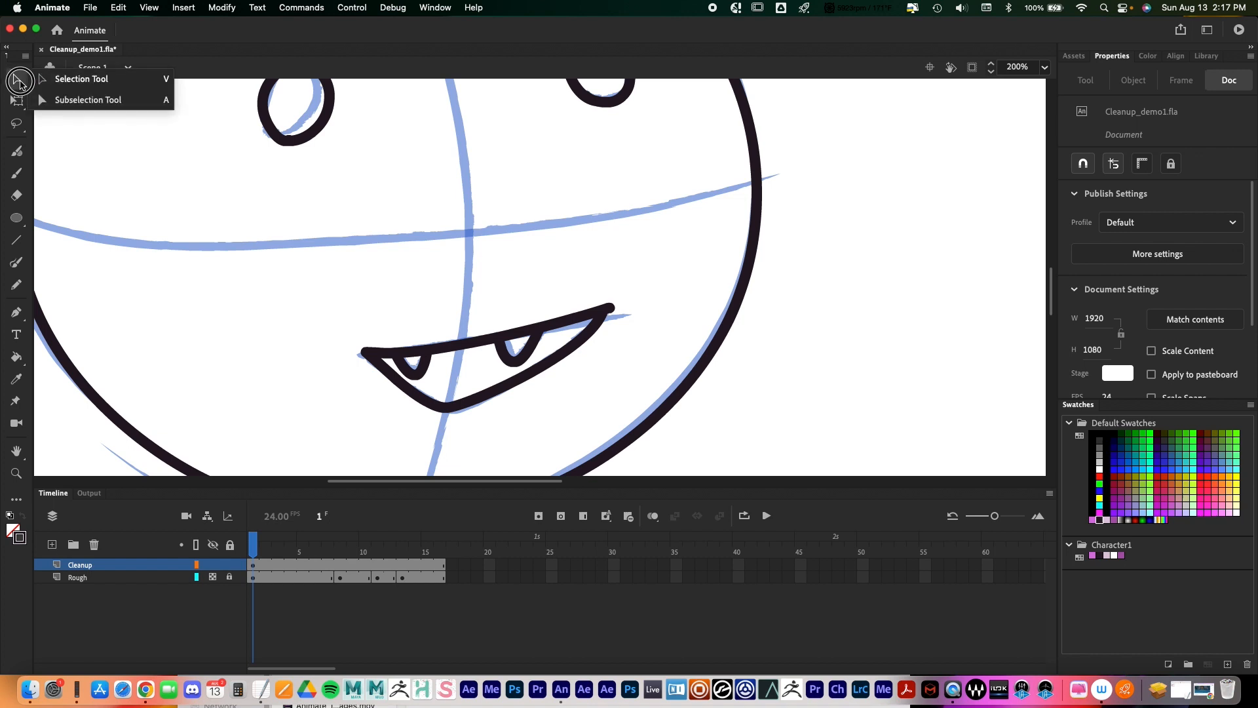
pyautogui.click(77, 100)
pyautogui.click(452, 409)
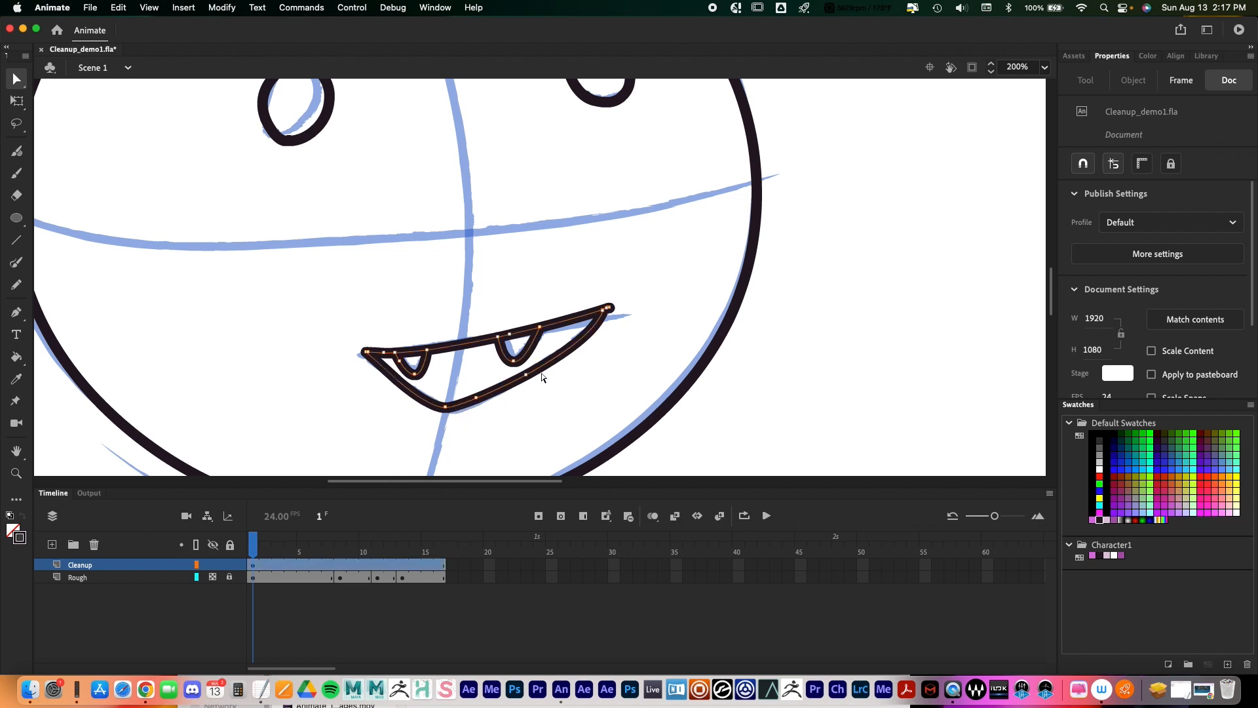
pyautogui.click(476, 397)
pyautogui.press('Delete')
pyautogui.click(445, 407)
pyautogui.moveTo(452, 410); pyautogui.dragTo(591, 330)
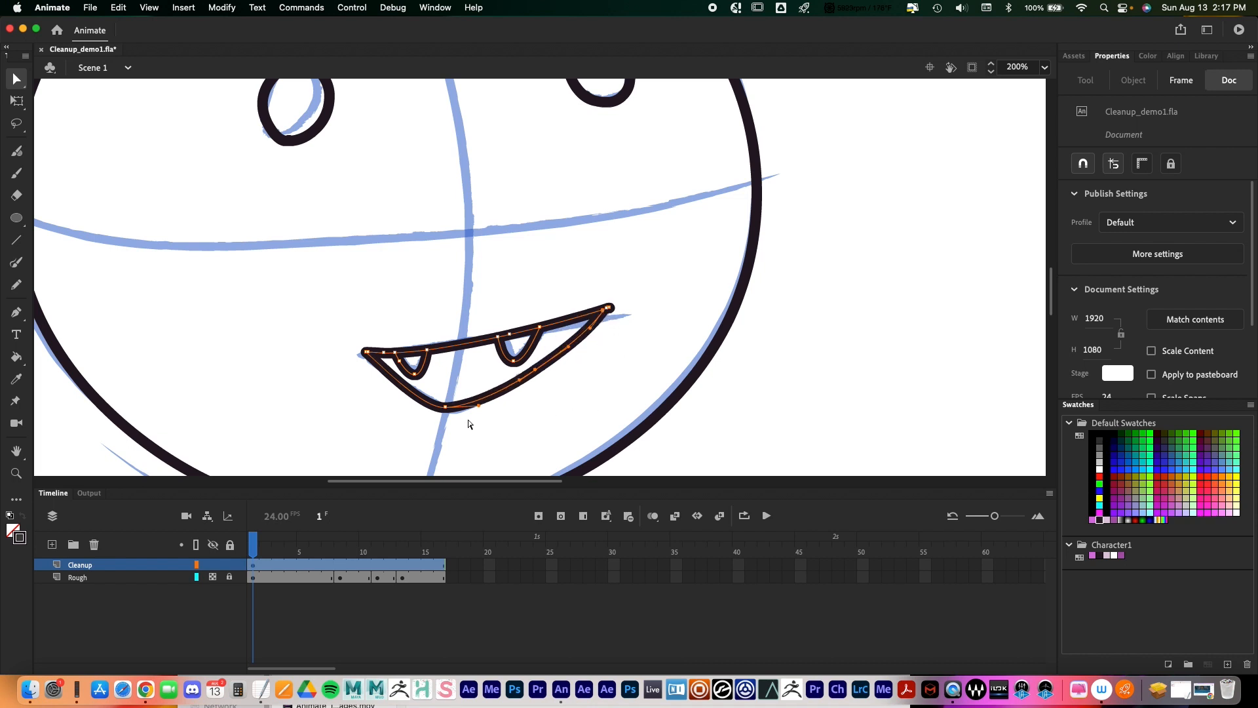
pyautogui.press('z')
pyautogui.scroll(2, 581, 328)
pyautogui.click(442, 385)
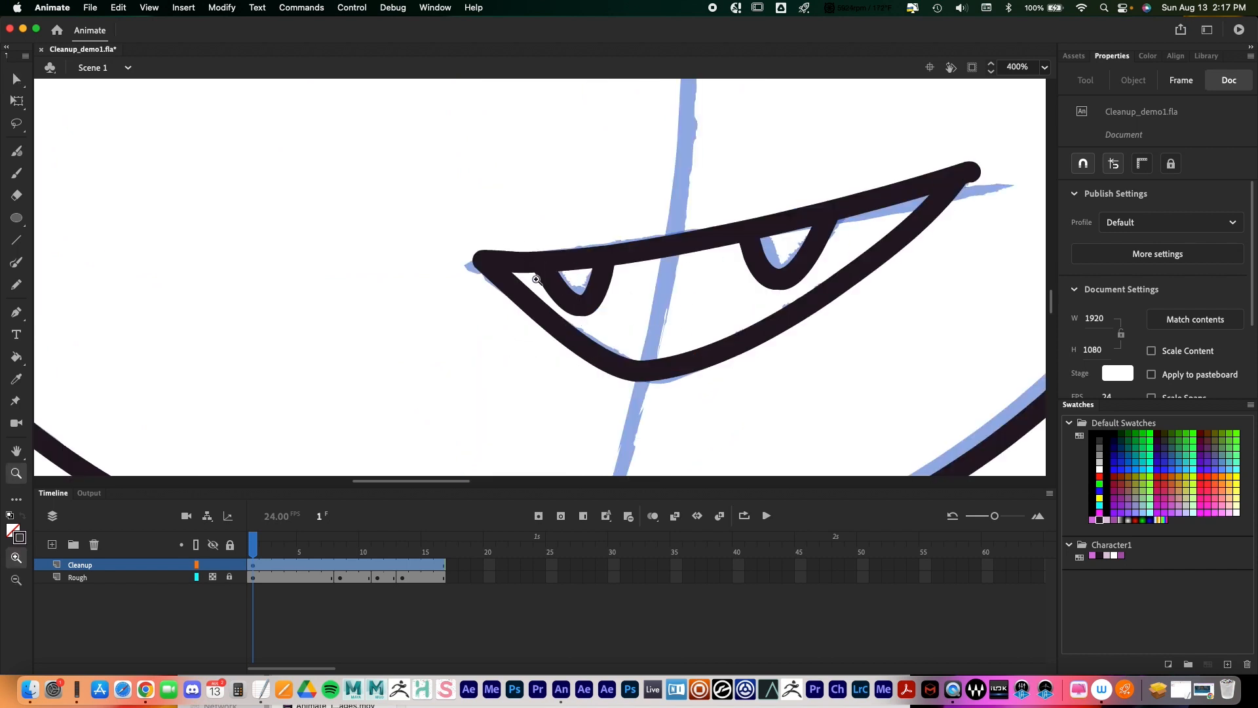
# Step: Subselect the mouth path and delete the extra anchor point on the upper lip near the mouth's left corner
pyautogui.press('a')
pyautogui.click(513, 262)
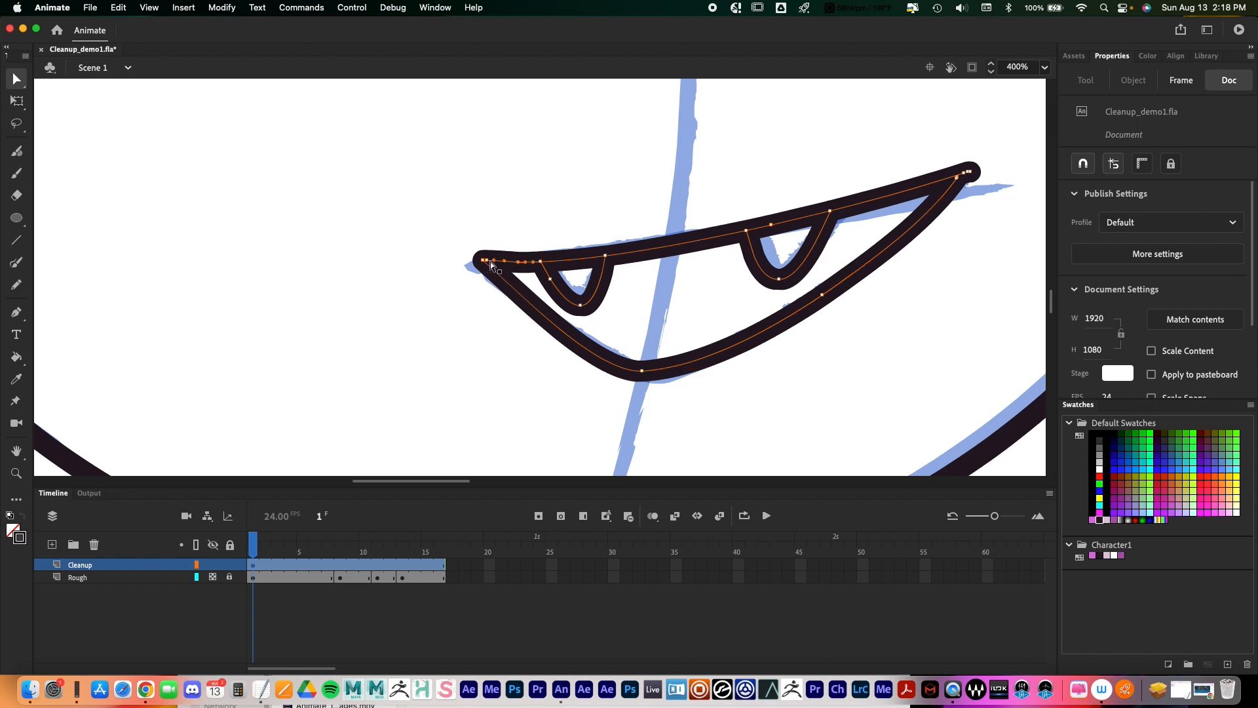
pyautogui.press('Delete')
# Step: Select the tiny overshooting stroke segment at the bottom of the left eye's outline and delete it
pyautogui.moveTo(785, 359); pyautogui.dragTo(711, 358)
pyautogui.press('z')
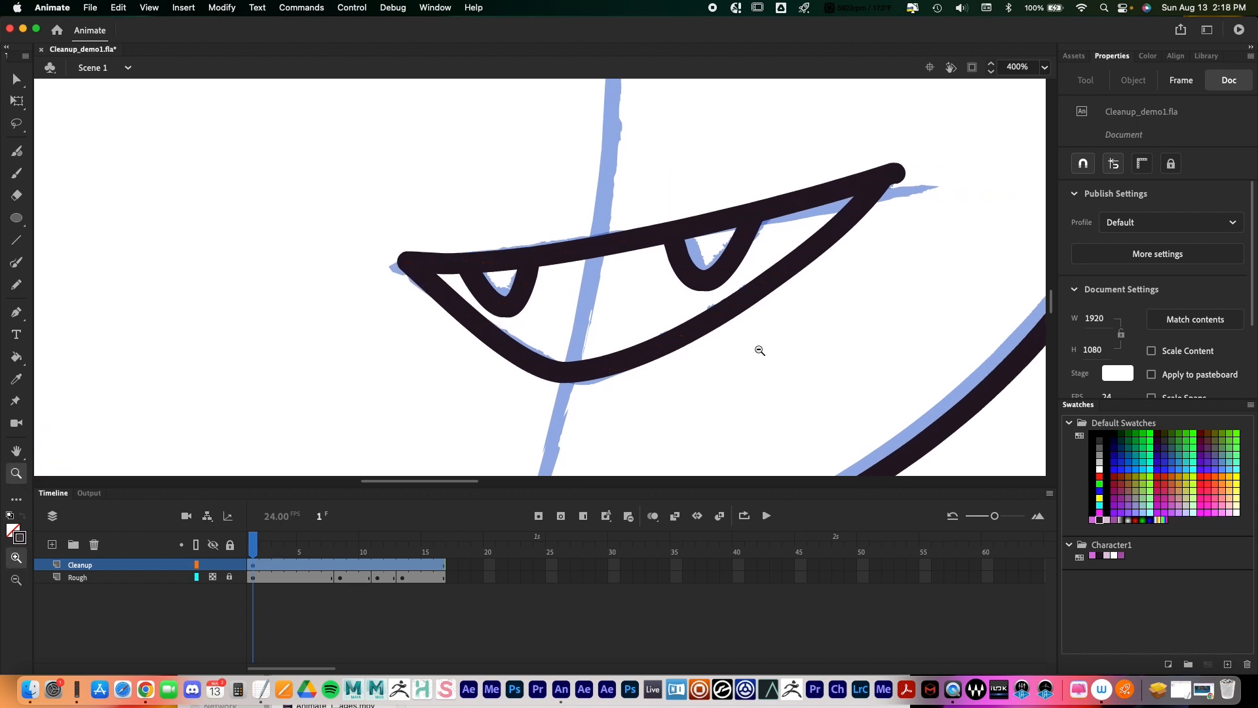
pyautogui.keyDown('alt'); pyautogui.click(760, 351); pyautogui.keyUp('alt')
pyautogui.keyDown('alt'); pyautogui.click(763, 353); pyautogui.keyUp('alt')
pyautogui.moveTo(470, 197); pyautogui.dragTo(505, 331)
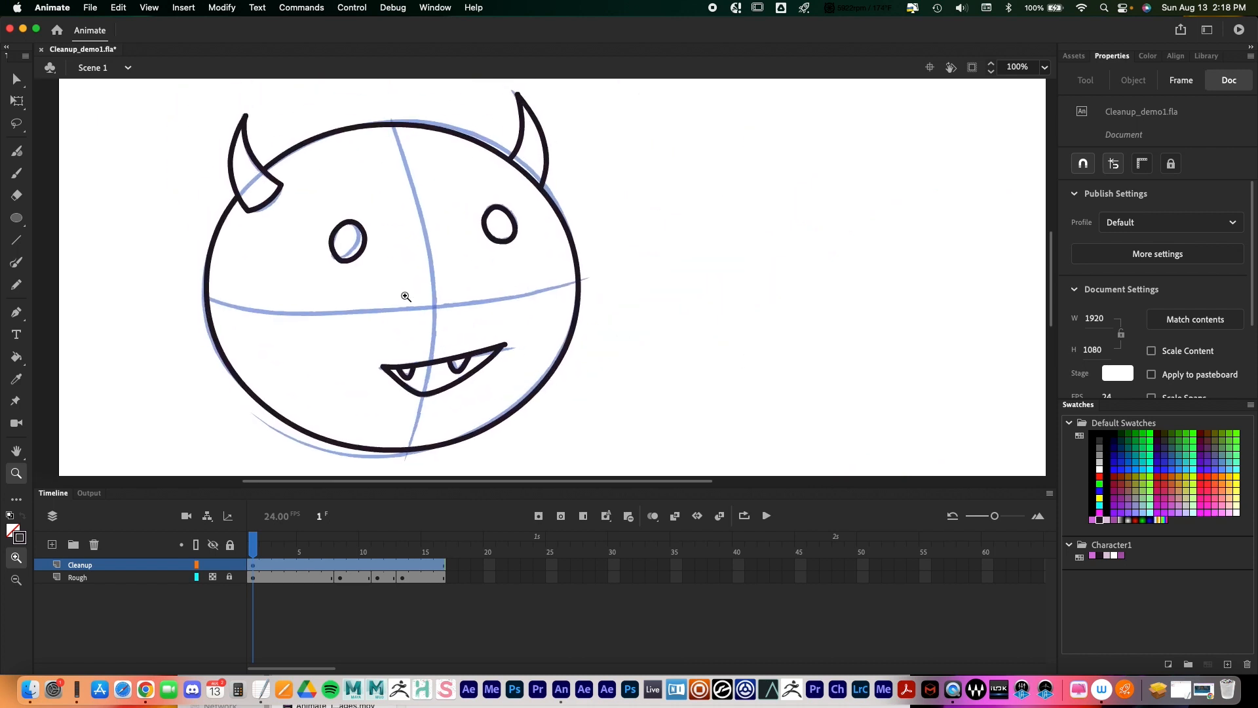
pyautogui.click(357, 240)
pyautogui.click(449, 257)
pyautogui.moveTo(726, 361); pyautogui.dragTo(522, 261)
pyautogui.click(539, 278)
pyautogui.moveTo(576, 354); pyautogui.dragTo(586, 410)
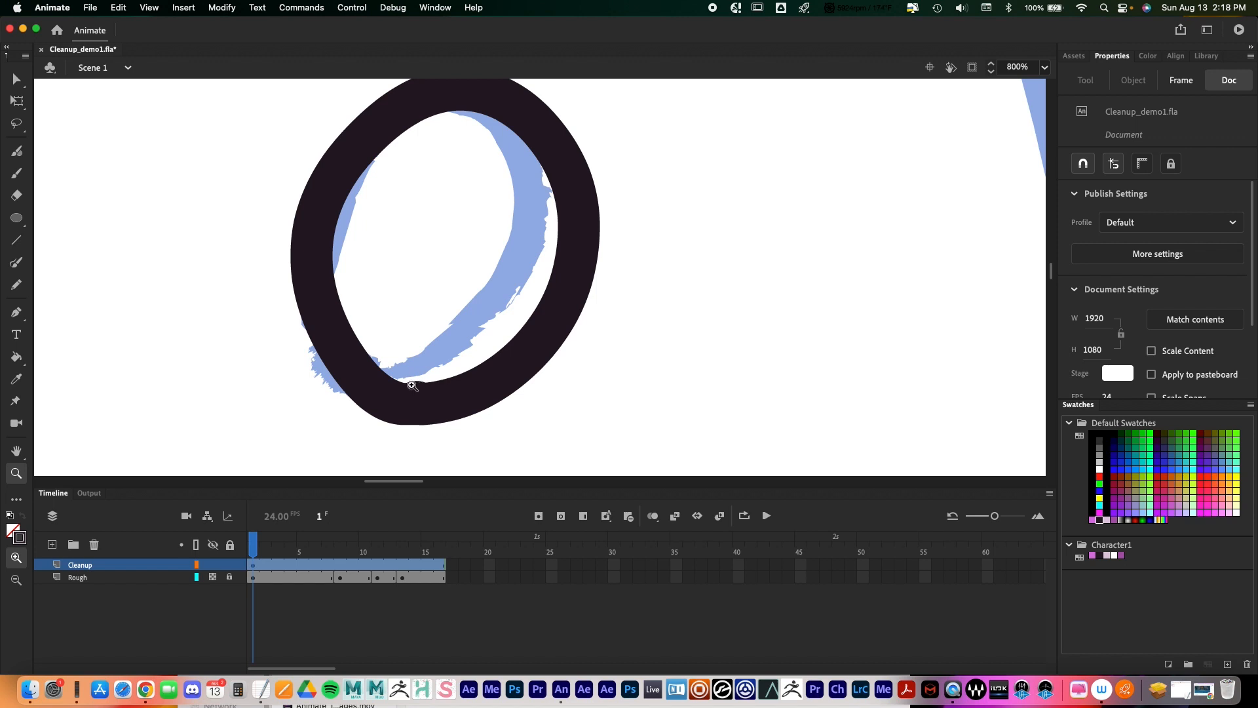
pyautogui.press('v')
pyautogui.click(588, 293)
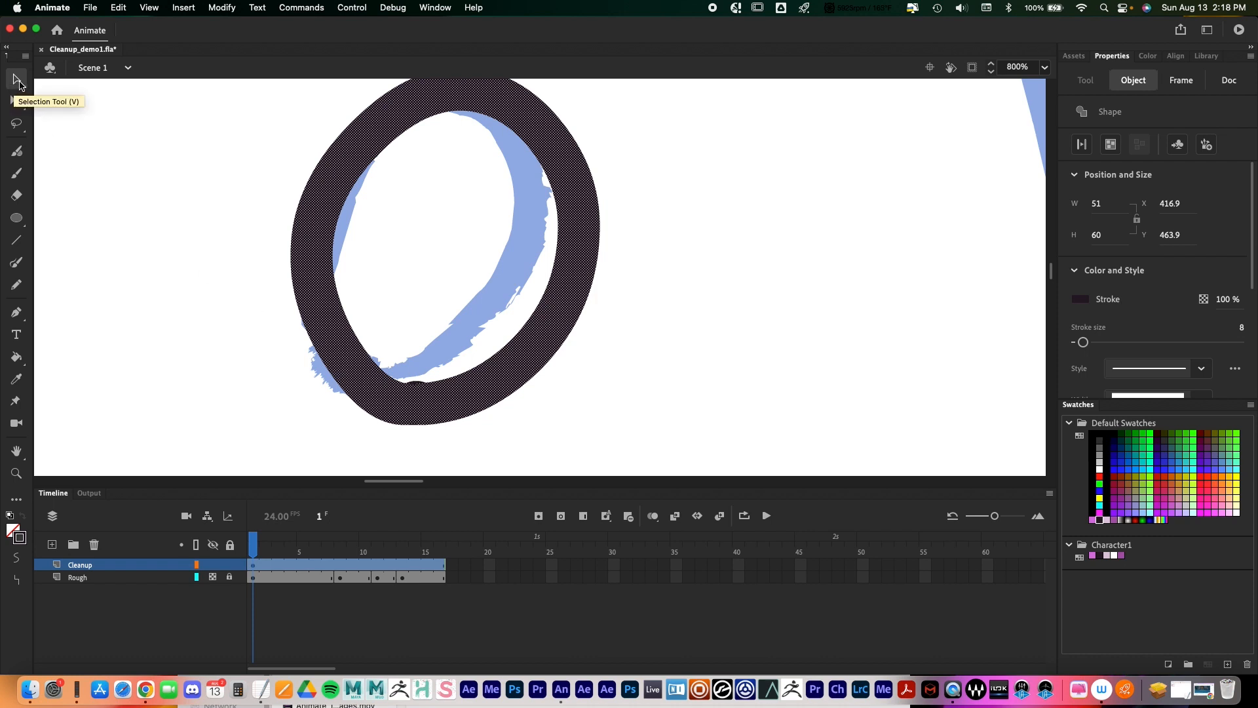
pyautogui.click(417, 385)
pyautogui.click(424, 395)
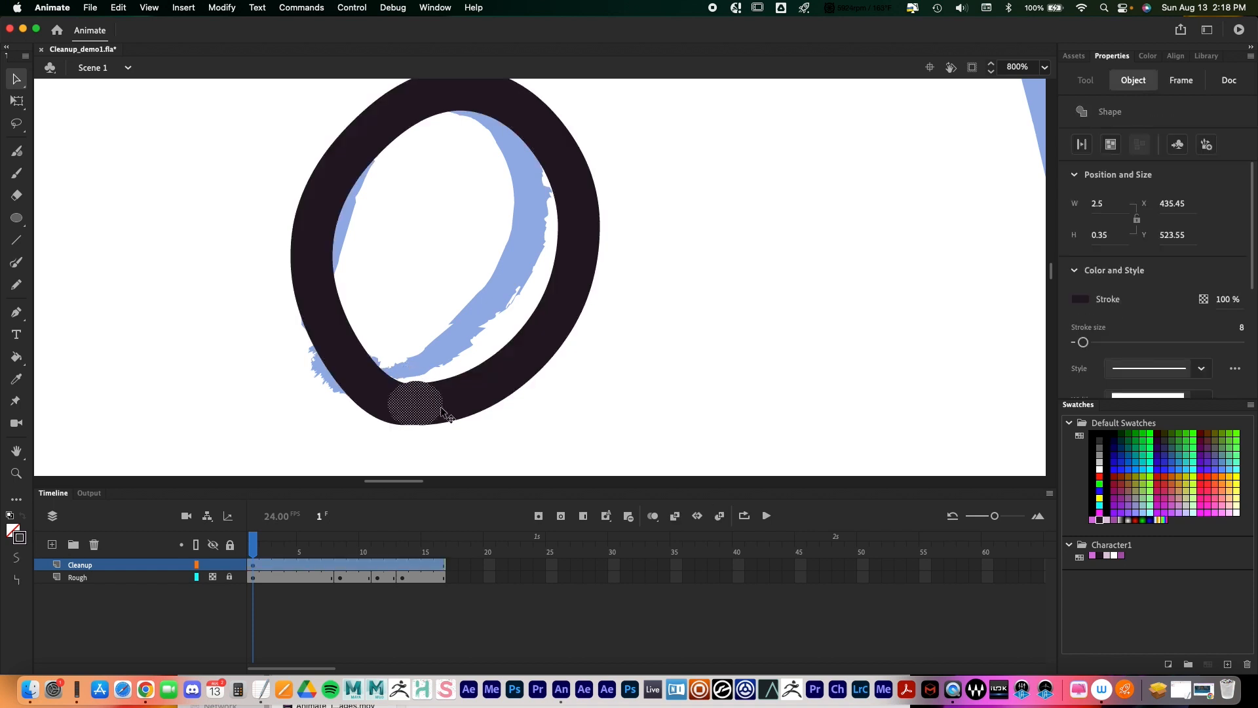
pyautogui.doubleClick(518, 388)
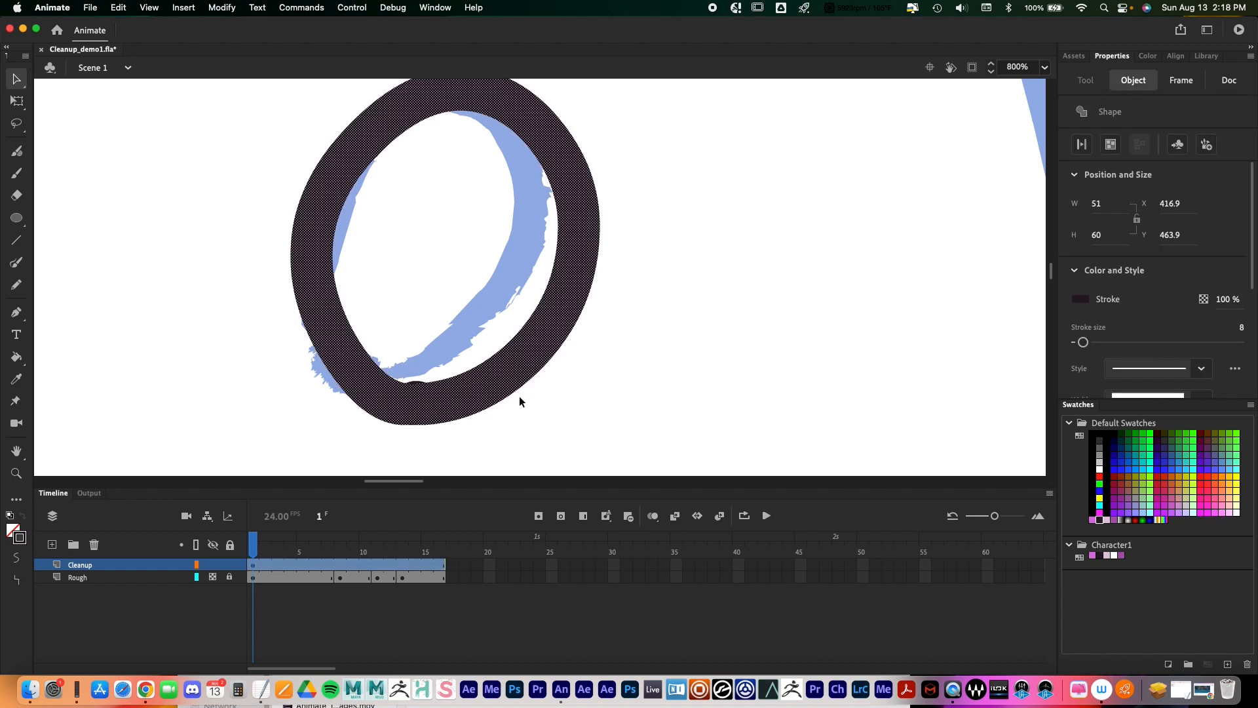
pyautogui.click(428, 382)
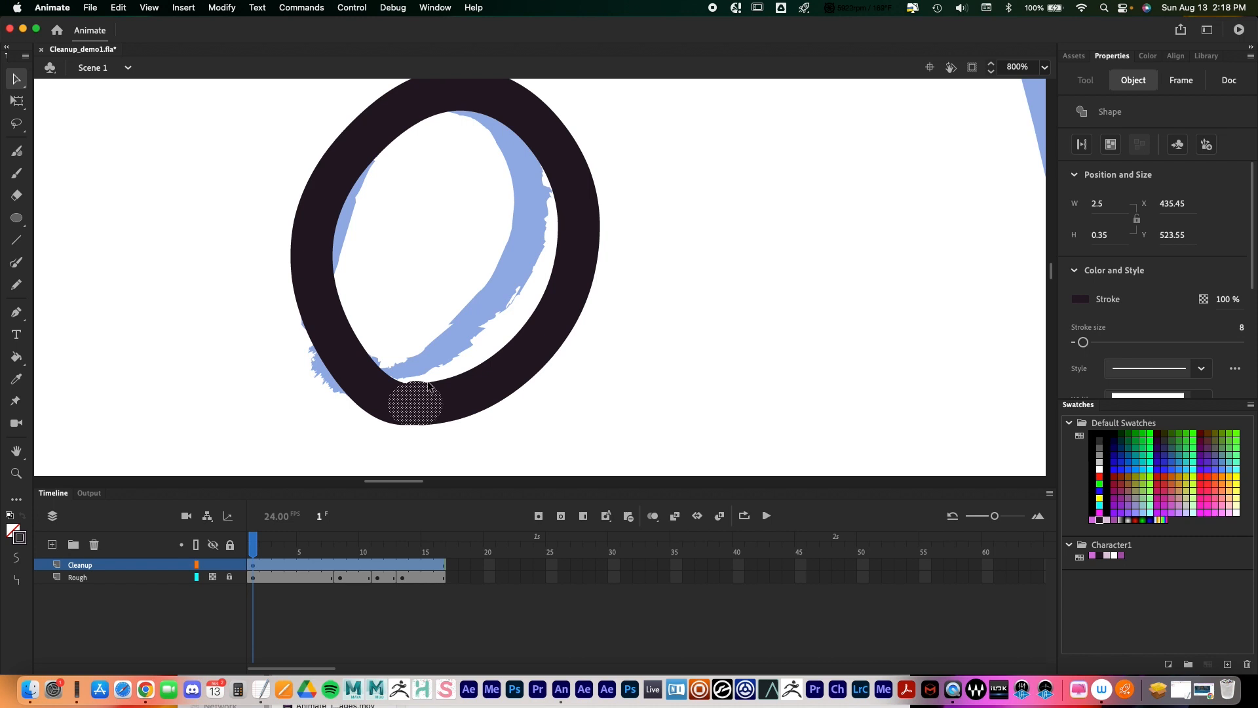
pyautogui.click(415, 439)
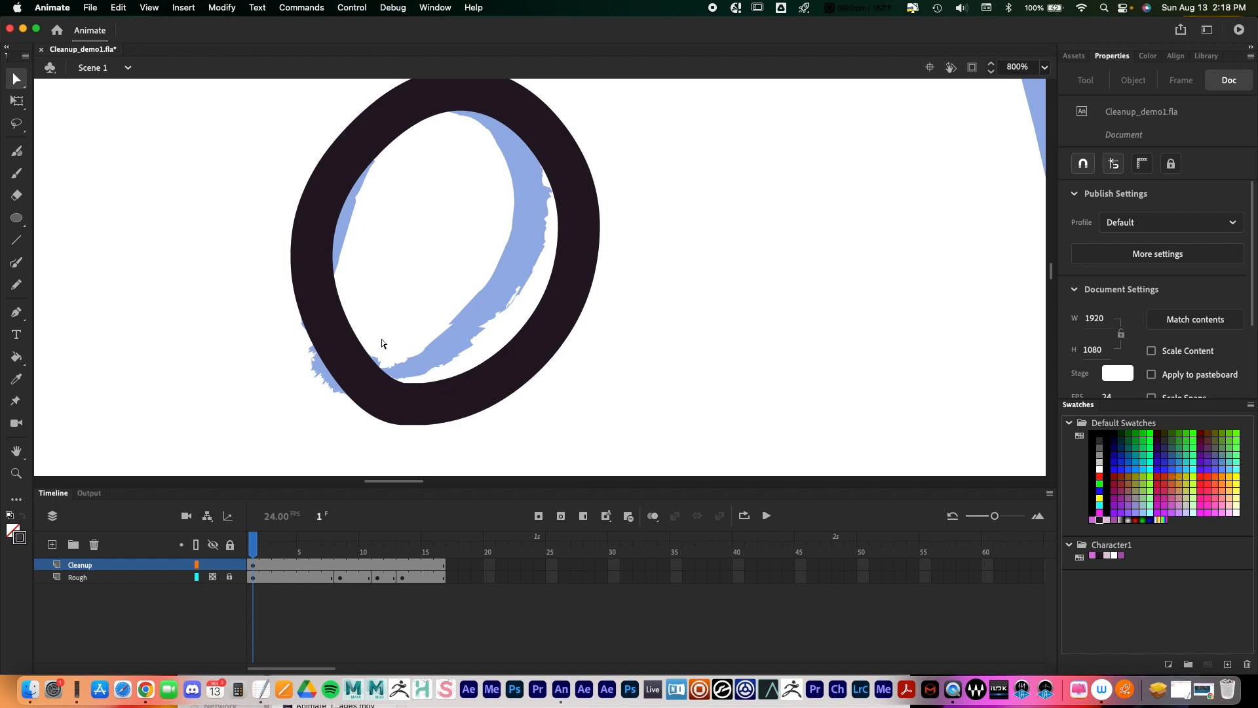
# Step: Subselect the left eye's outline and delete the redundant anchor point in the cluster at its bottom
pyautogui.moveTo(21, 81); pyautogui.dragTo(70, 98)
pyautogui.click(406, 371)
pyautogui.press('z')
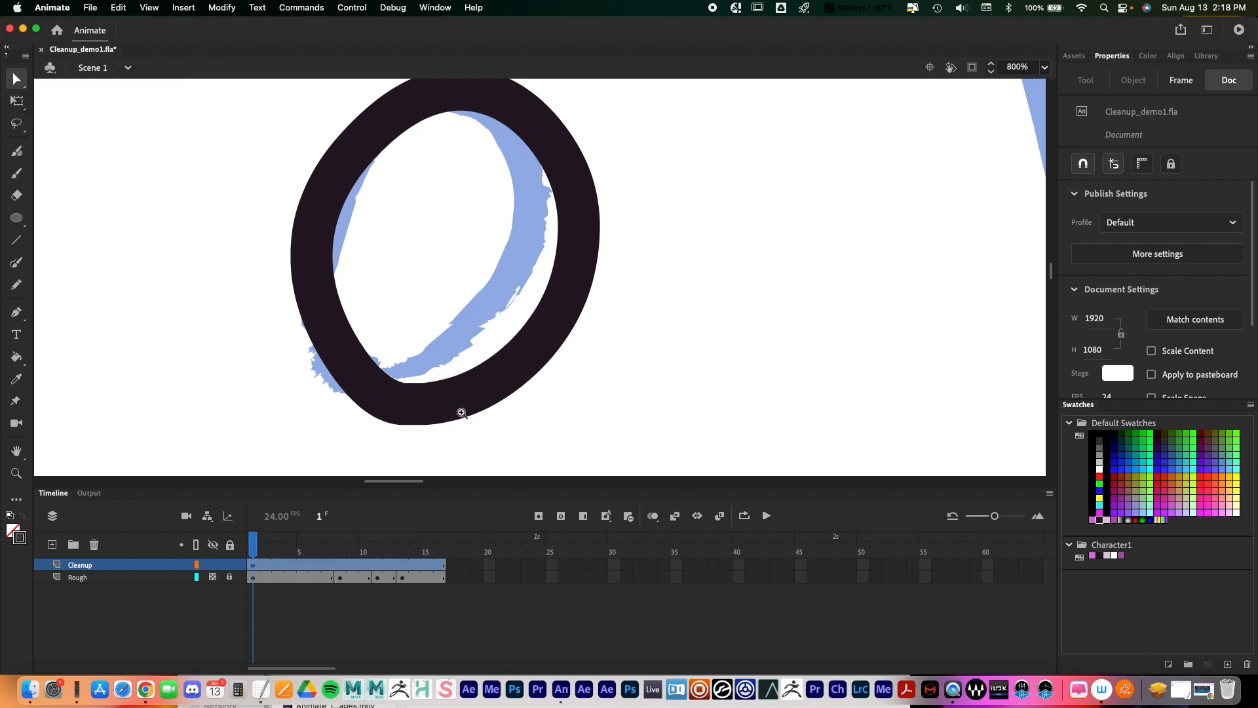
pyautogui.click(435, 402)
pyautogui.click(466, 288)
pyautogui.moveTo(548, 296); pyautogui.dragTo(424, 343)
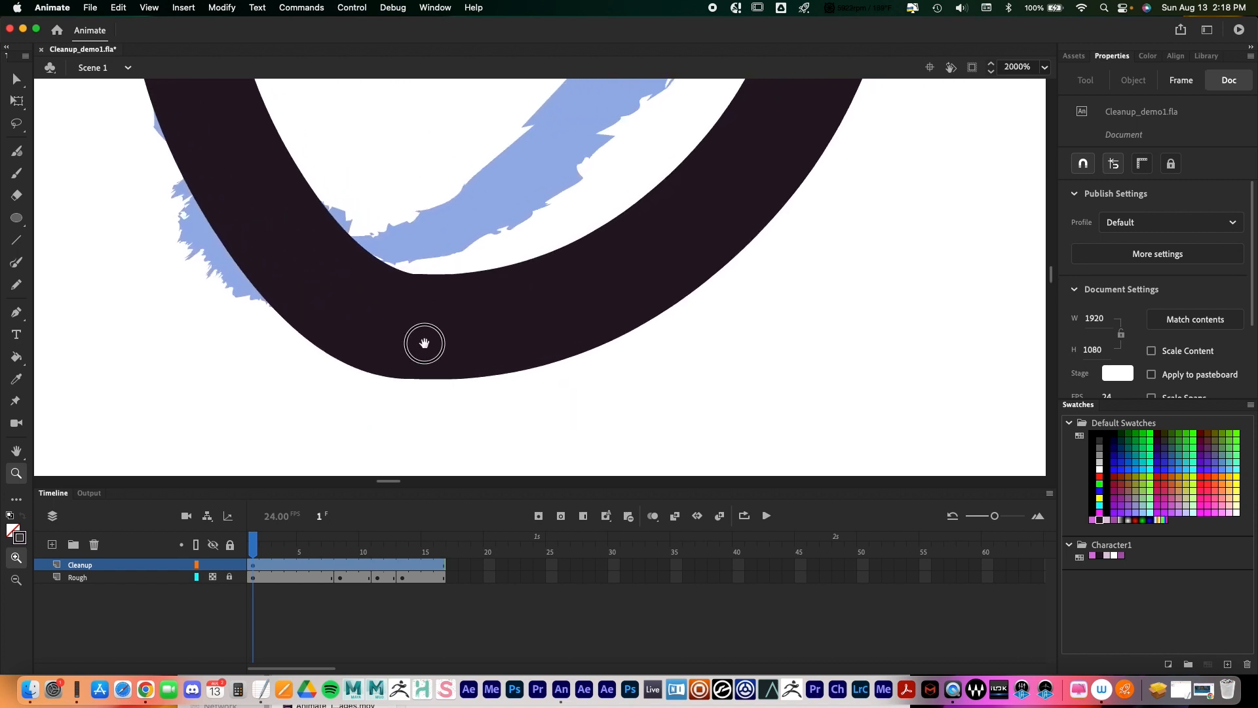
pyautogui.click(17, 83)
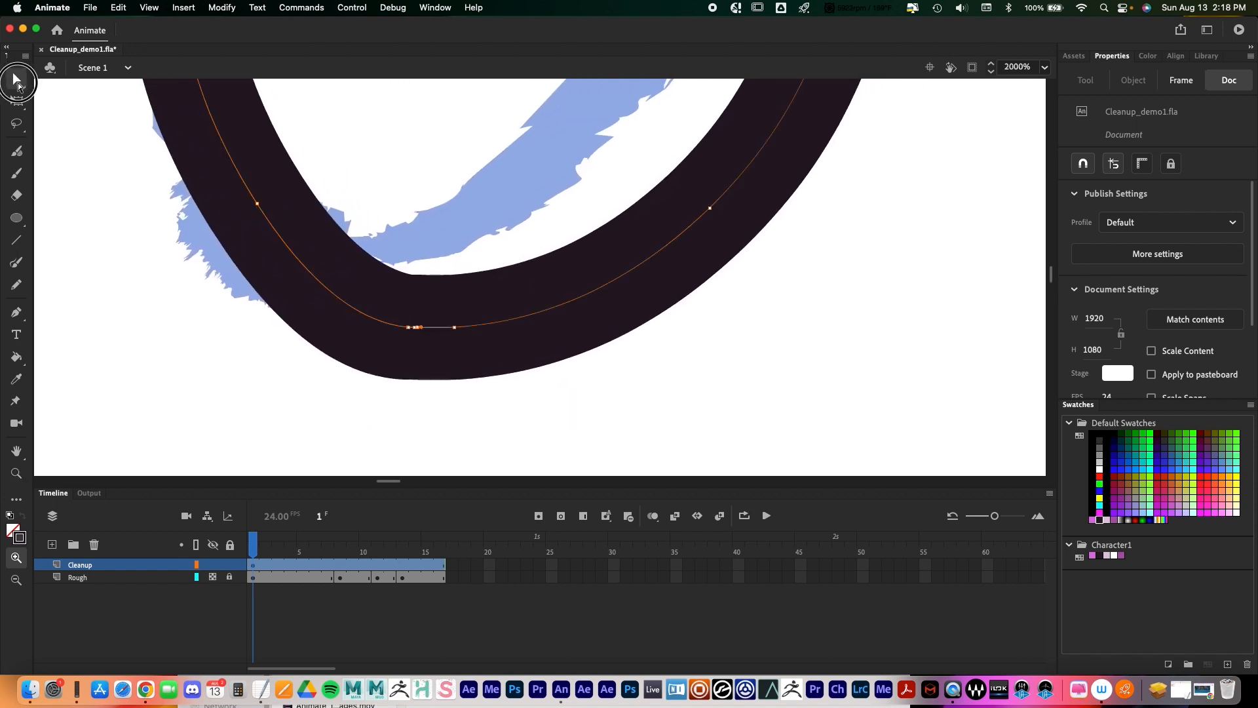
pyautogui.click(421, 328)
pyautogui.press('Delete')
# Step: Pull the loose right end of the eye outline away from the gap, rejoin it to the left end and undo the join
pyautogui.moveTo(455, 331); pyautogui.dragTo(585, 366)
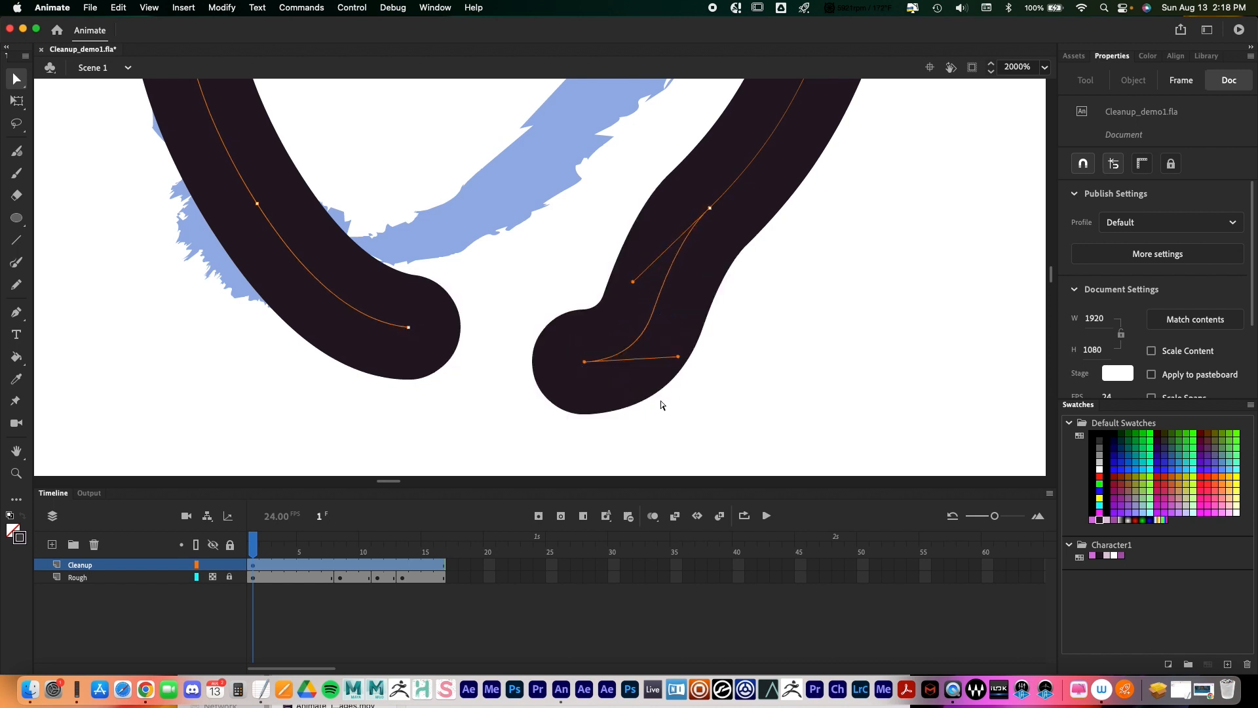
pyautogui.moveTo(585, 363)
pyautogui.mouseDown()
pyautogui.moveTo(533, 357)
pyautogui.moveTo(438, 309)
pyautogui.moveTo(432, 352)
pyautogui.moveTo(451, 332)
pyautogui.moveTo(595, 356)
pyautogui.mouseUp()
pyautogui.moveTo(759, 387); pyautogui.dragTo(694, 395)
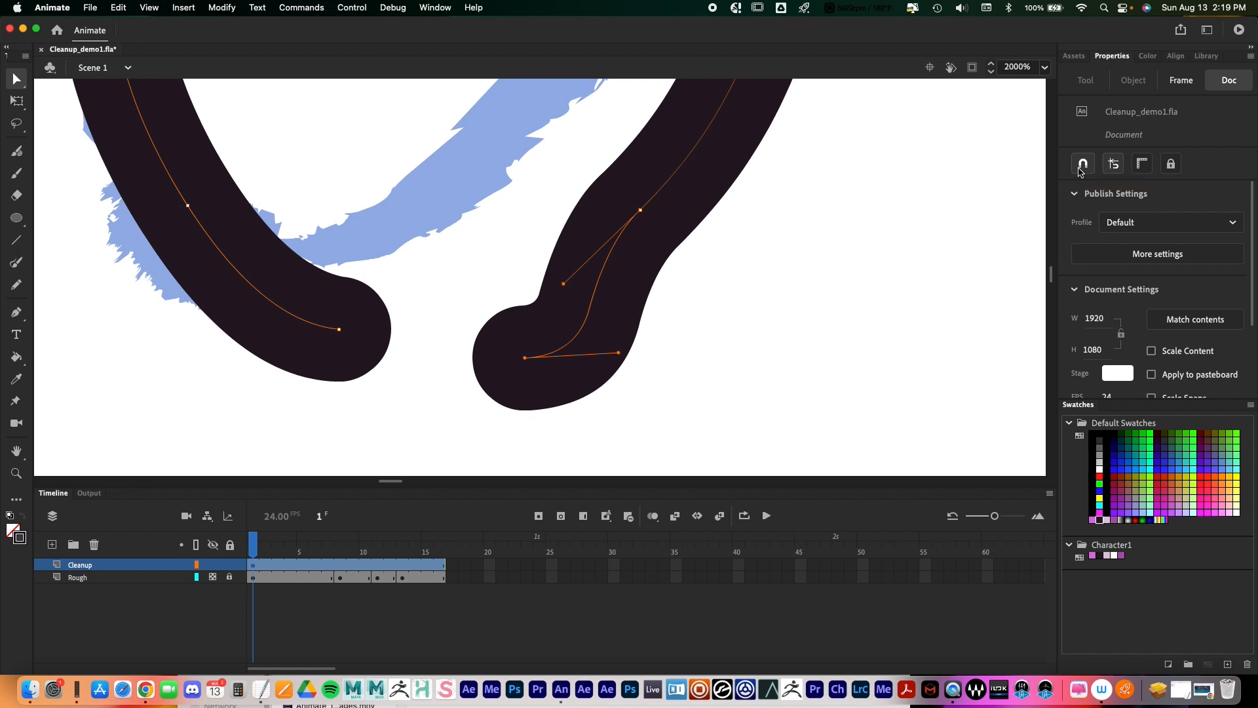
pyautogui.moveTo(525, 359); pyautogui.dragTo(339, 333)
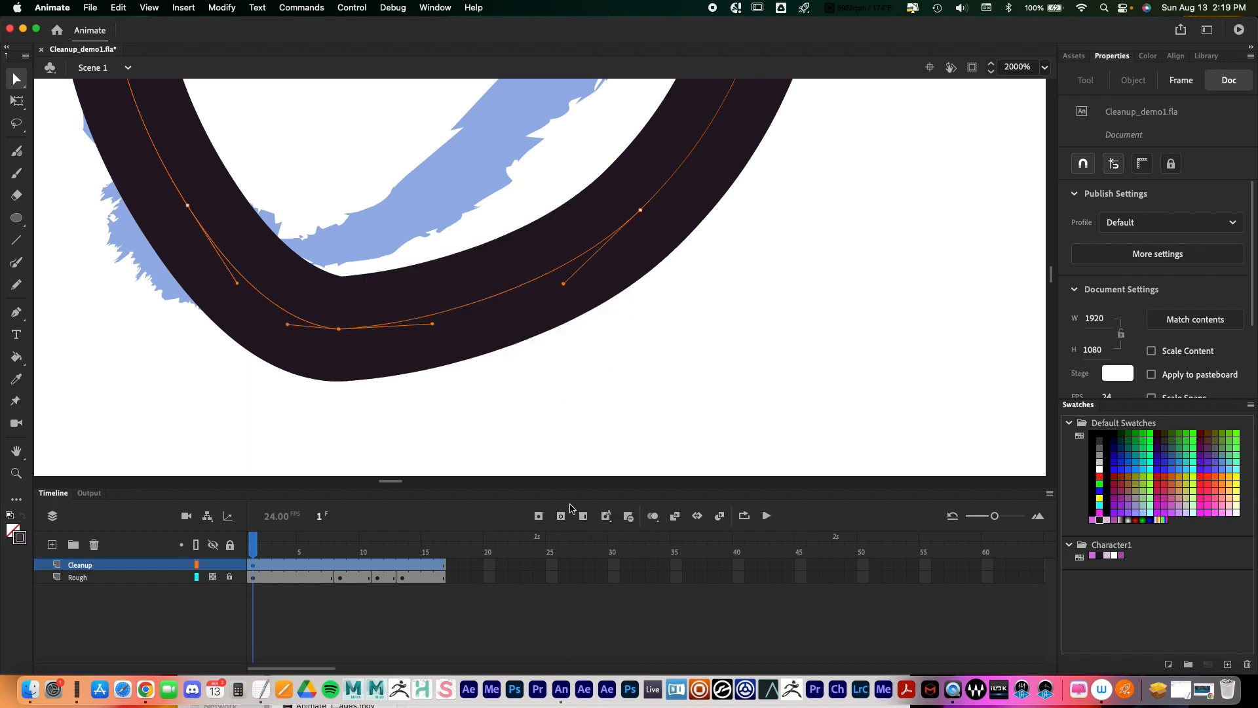
pyautogui.press('super+z')
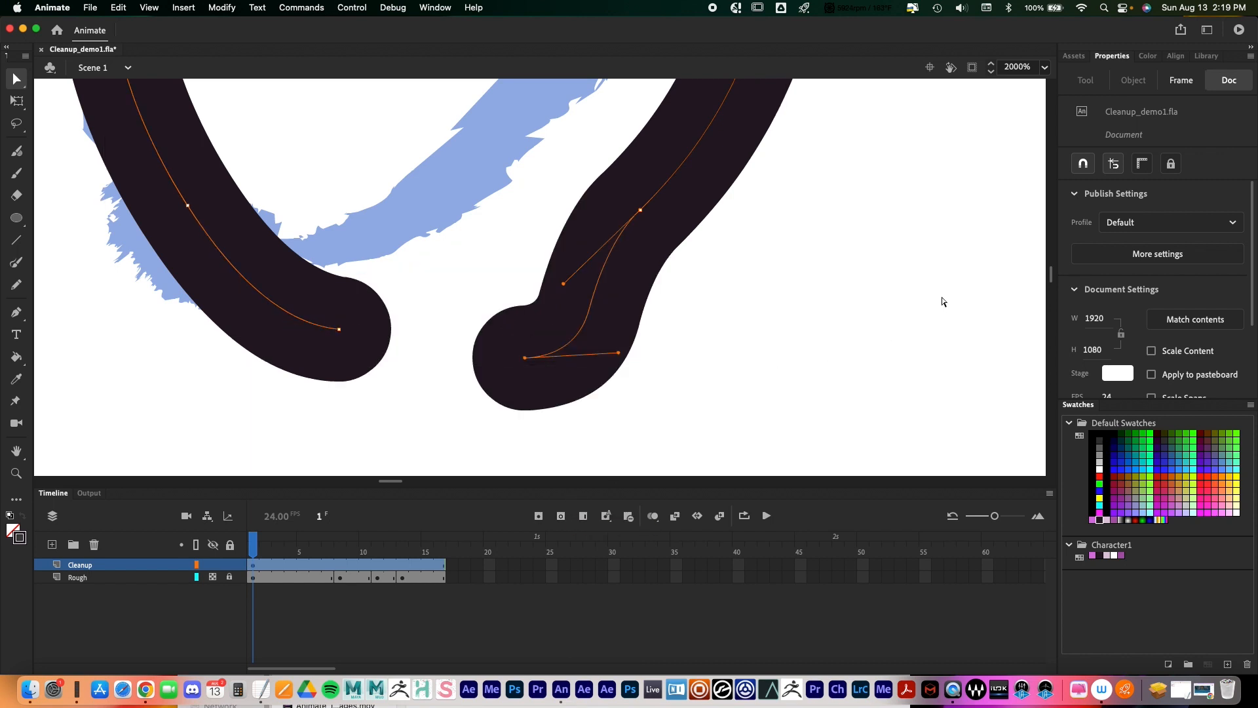
# Step: Switch object snapping off, move the outline's loose right end onto the left end, and switch snapping back on
pyautogui.click(1083, 163)
pyautogui.moveTo(524, 358)
pyautogui.mouseDown()
pyautogui.moveTo(354, 347)
pyautogui.moveTo(340, 331)
pyautogui.moveTo(331, 341)
pyautogui.moveTo(465, 355)
pyautogui.moveTo(339, 329)
pyautogui.mouseUp()
pyautogui.click(1083, 164)
# Step: Shift the eye outline's lower-right anchor point outward and adjust the nearby curve handles to round the lower-right side
pyautogui.moveTo(433, 324); pyautogui.dragTo(447, 330)
pyautogui.moveTo(641, 210); pyautogui.dragTo(675, 191)
pyautogui.moveTo(598, 265); pyautogui.dragTo(595, 278)
pyautogui.moveTo(709, 309); pyautogui.dragTo(634, 413)
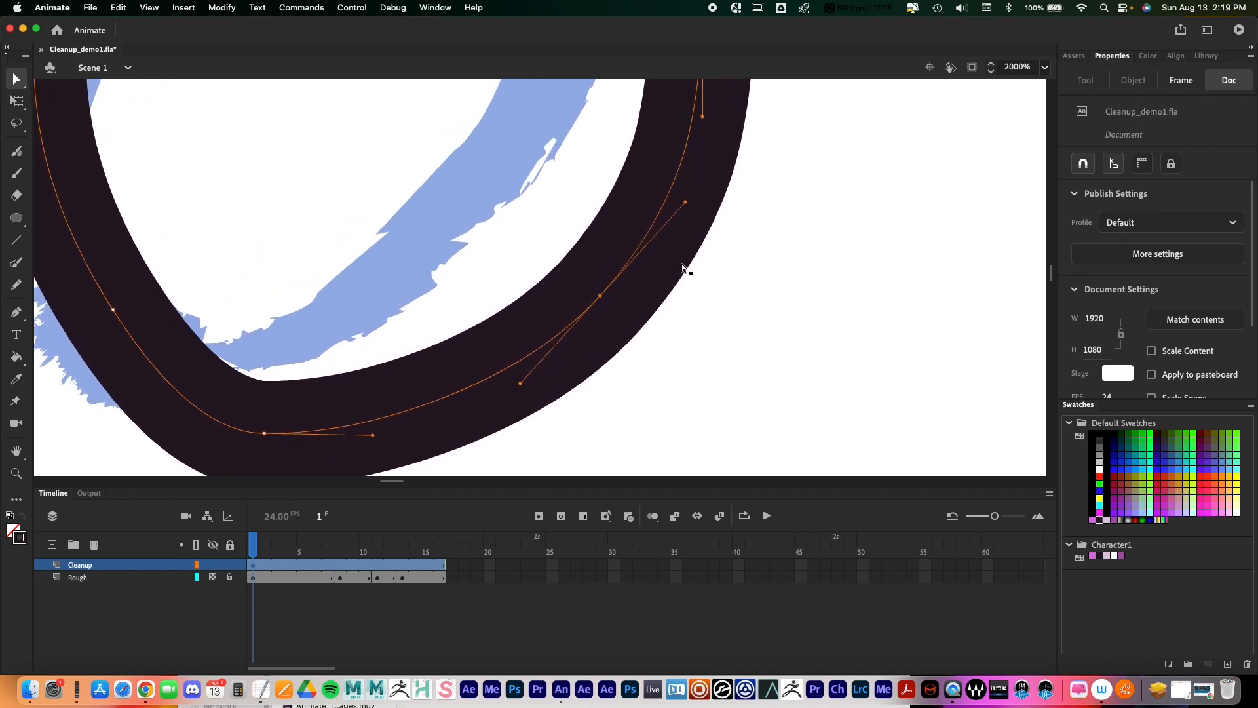
pyautogui.moveTo(686, 202); pyautogui.dragTo(687, 210)
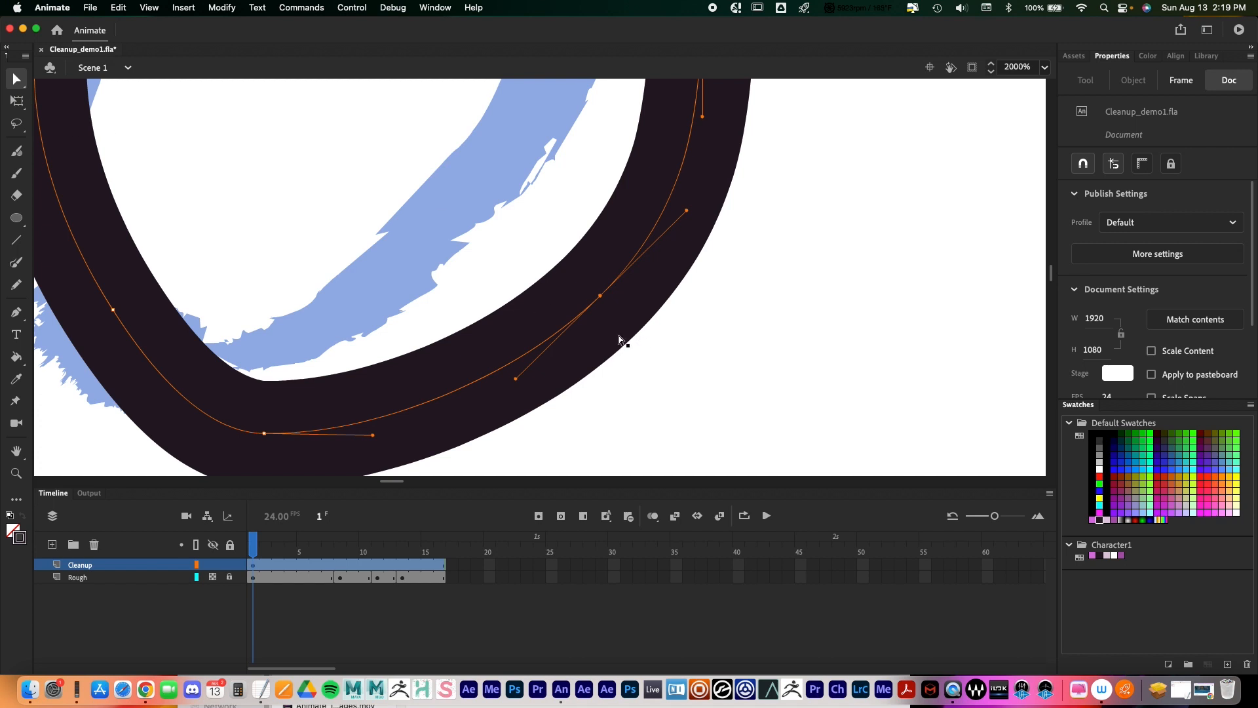
# Step: Subselect the left eye's outline and delete its lower-left anchor point
pyautogui.press('z')
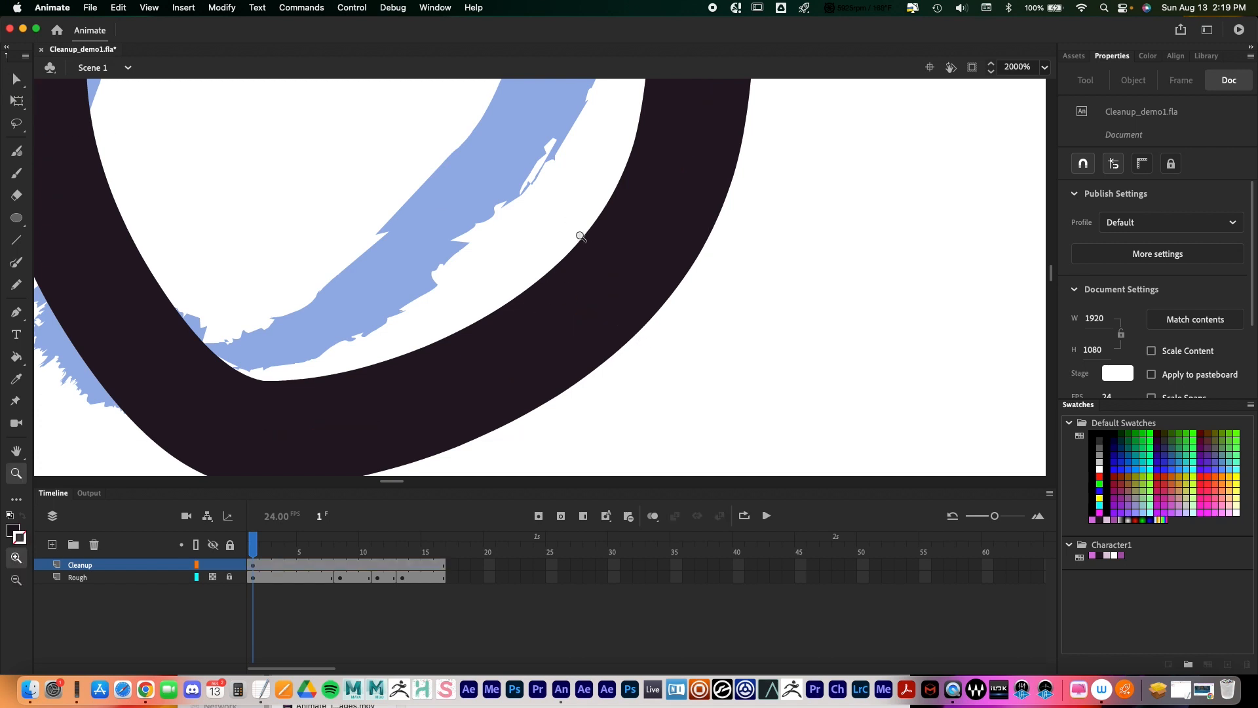
pyautogui.keyDown('alt'); pyautogui.click(580, 236); pyautogui.keyUp('alt')
pyautogui.keyDown('alt'); pyautogui.click(576, 248); pyautogui.keyUp('alt')
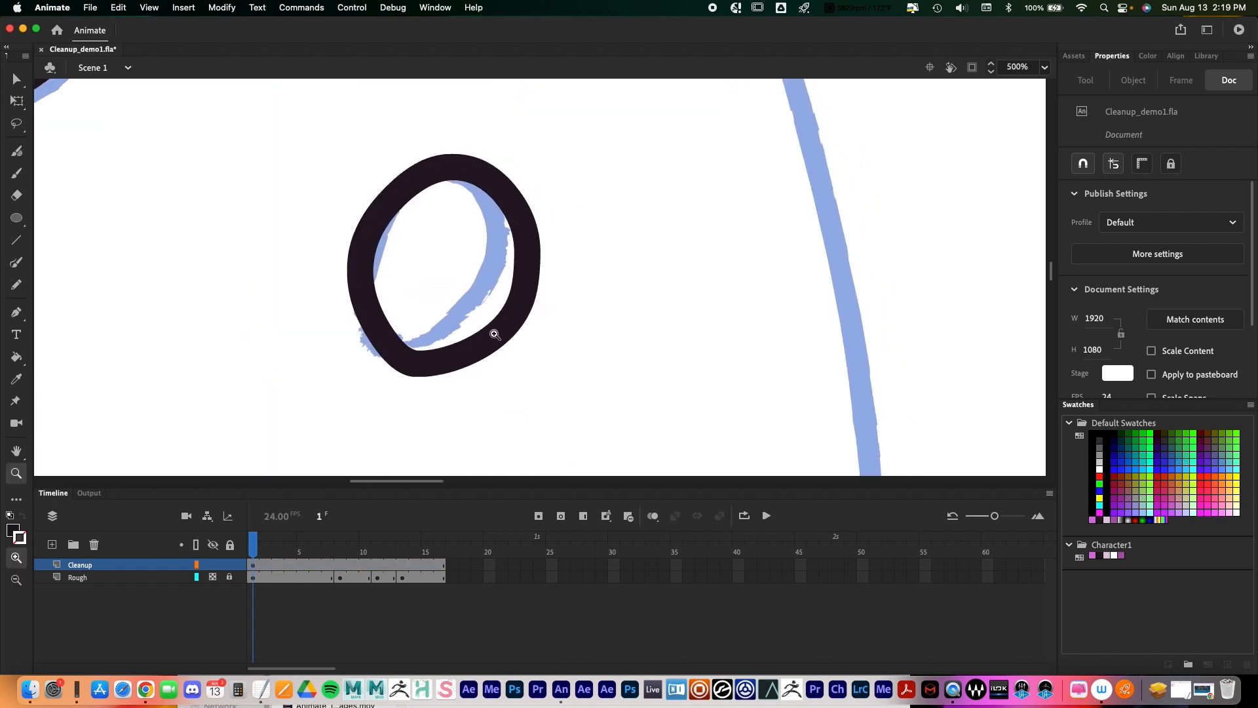
pyautogui.press('a')
pyautogui.click(418, 364)
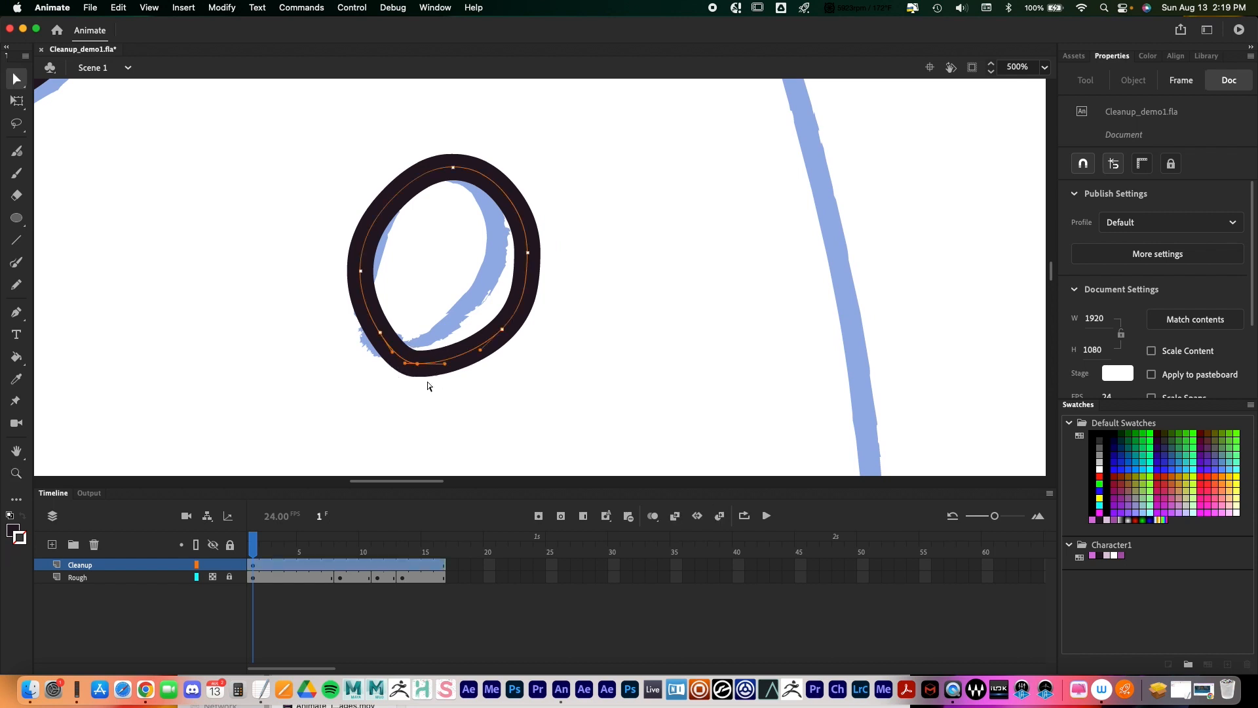
pyautogui.click(381, 334)
pyautogui.press('Delete')
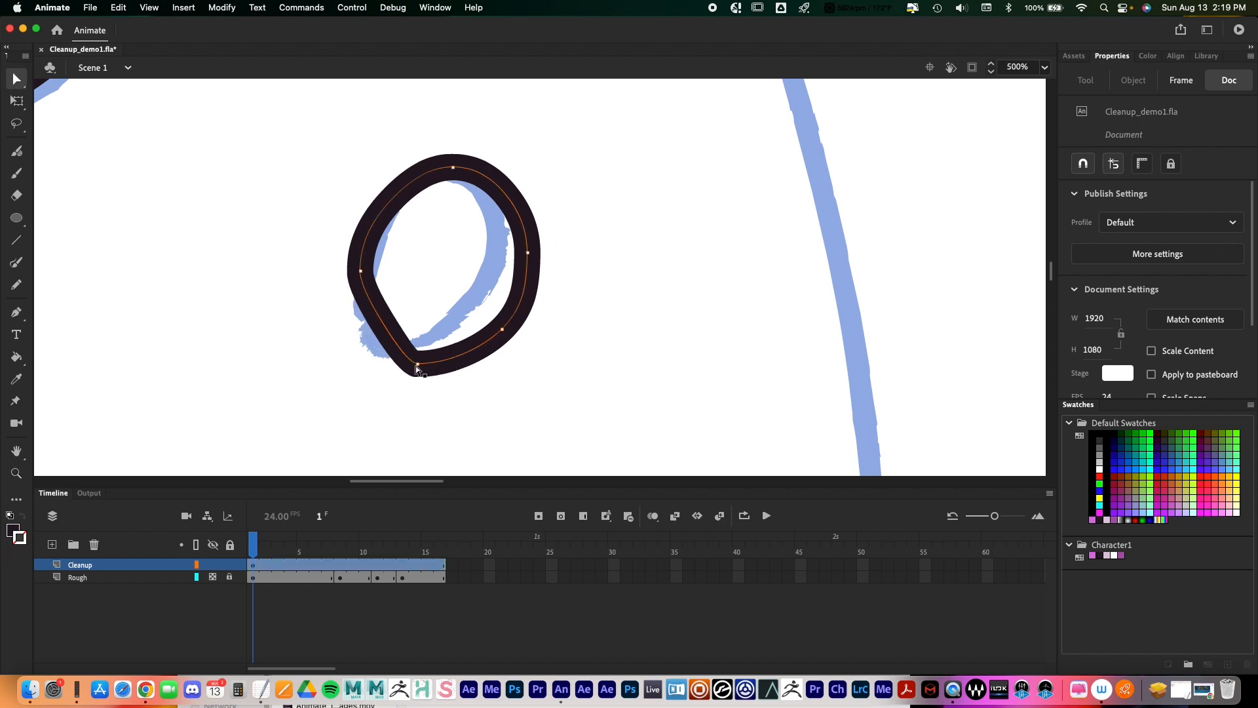
# Step: Lengthen and tilt the bottom anchor point's left handle and adjust the lower-right anchor point to smooth the eye's lower curve
pyautogui.click(389, 359)
pyautogui.click(417, 366)
pyautogui.moveTo(418, 364); pyautogui.dragTo(378, 363)
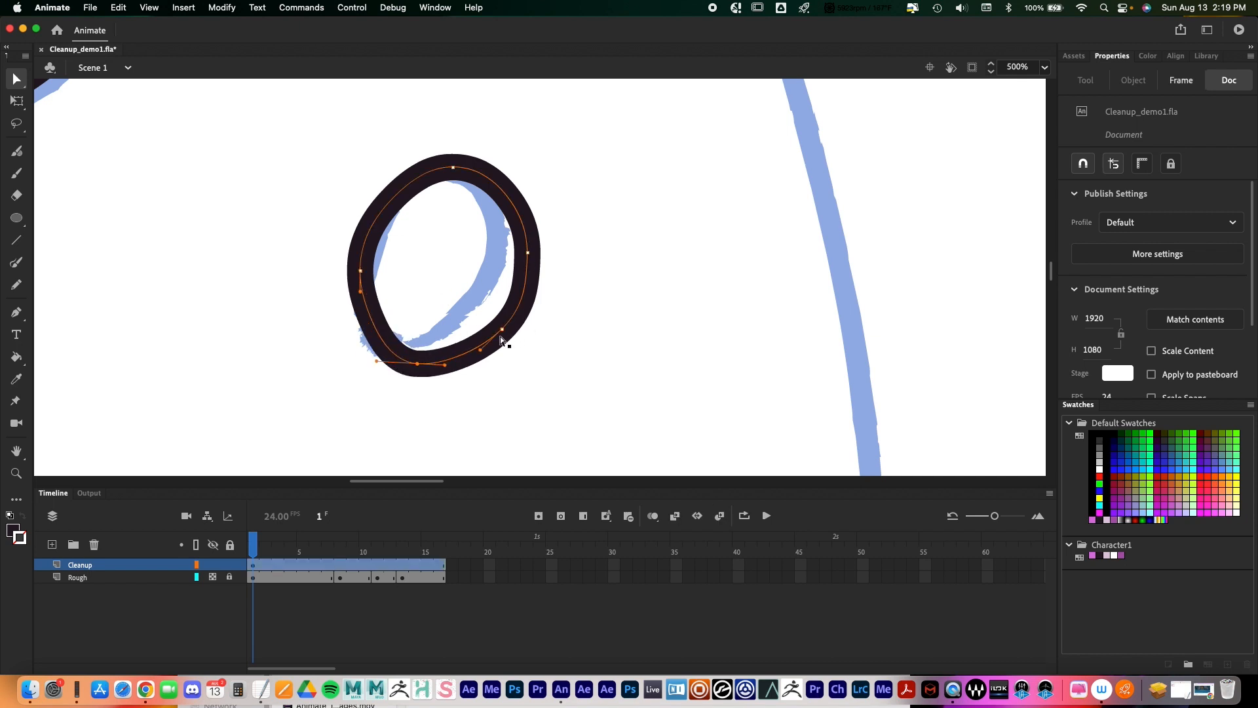
pyautogui.moveTo(501, 330); pyautogui.dragTo(515, 314)
pyautogui.click(417, 365)
pyautogui.moveTo(376, 365); pyautogui.dragTo(377, 354)
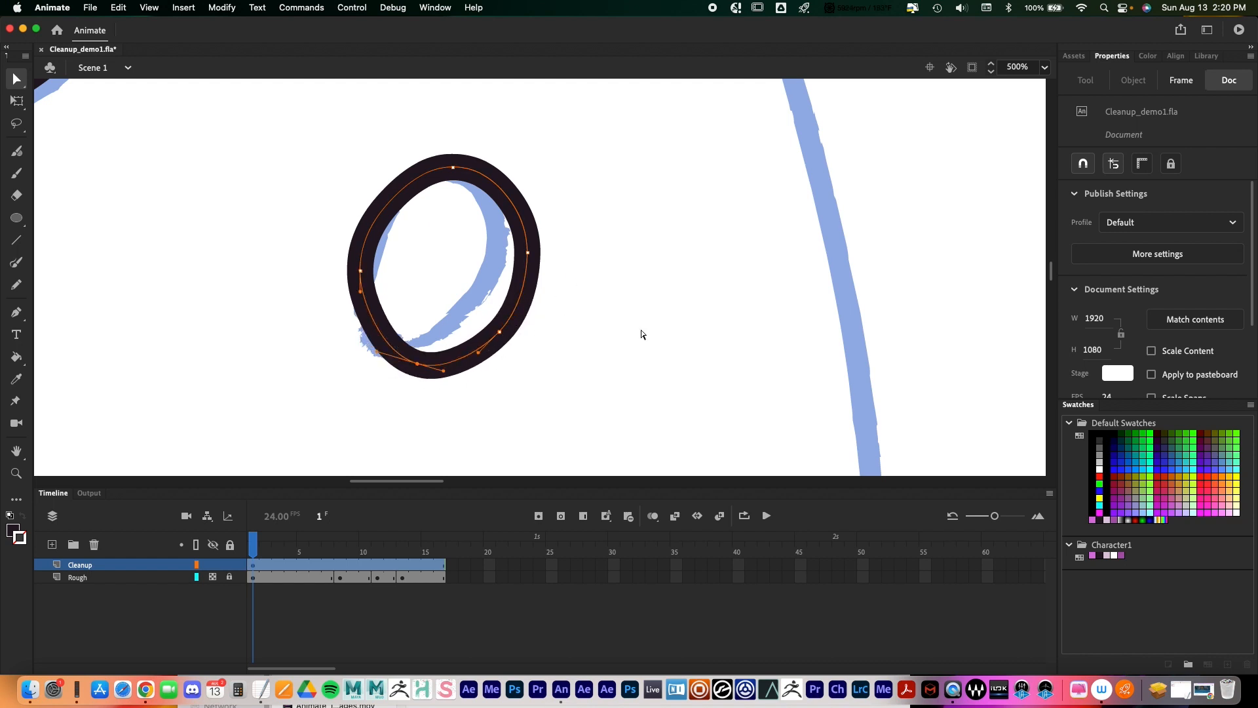
# Step: Add an anchor point on the upper-left curve of the left eye's outline with the Add Anchor Point tool
pyautogui.click(17, 312)
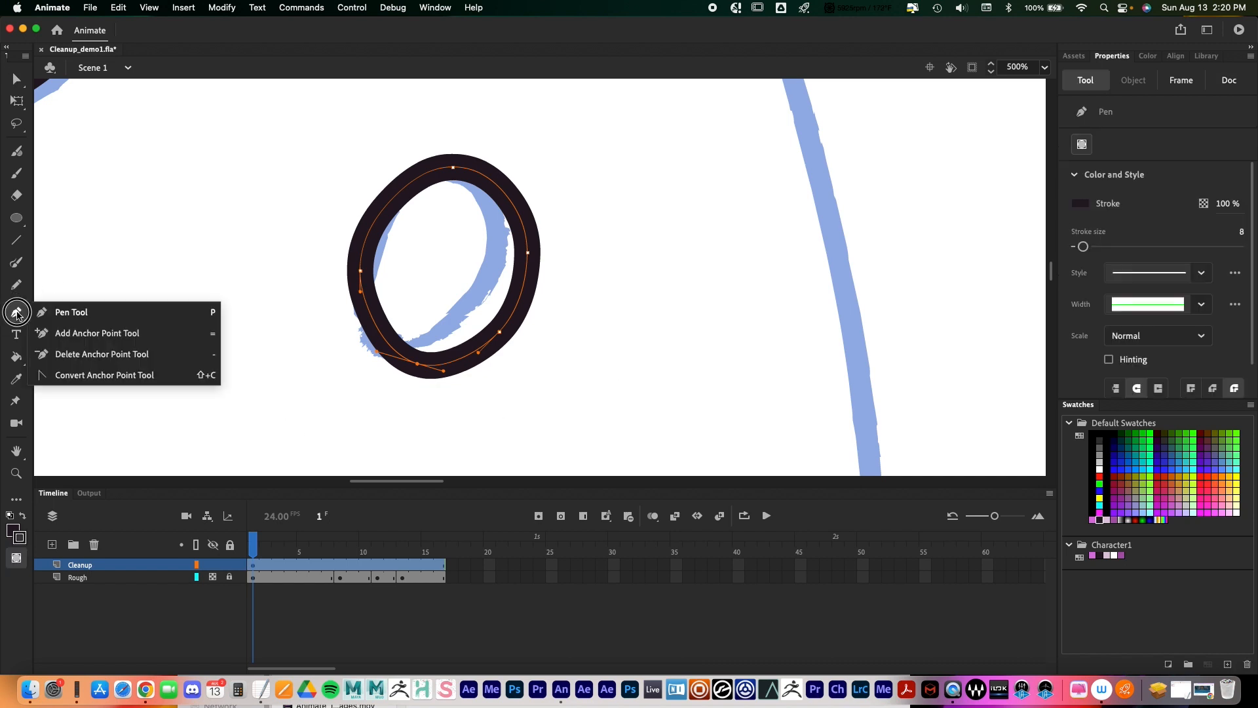
pyautogui.click(87, 335)
pyautogui.click(385, 208)
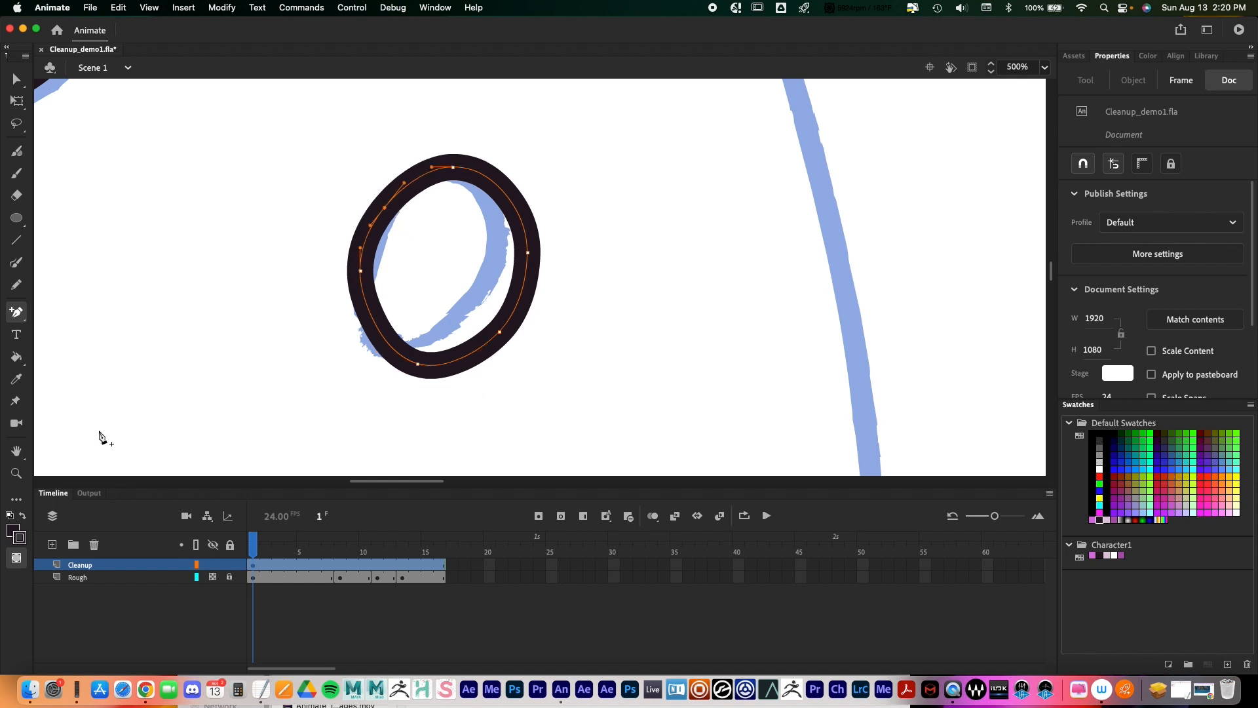
# Step: Delete the eye outline's new upper-left anchor point using the Subselection tool and undo the deletion
pyautogui.click(16, 79)
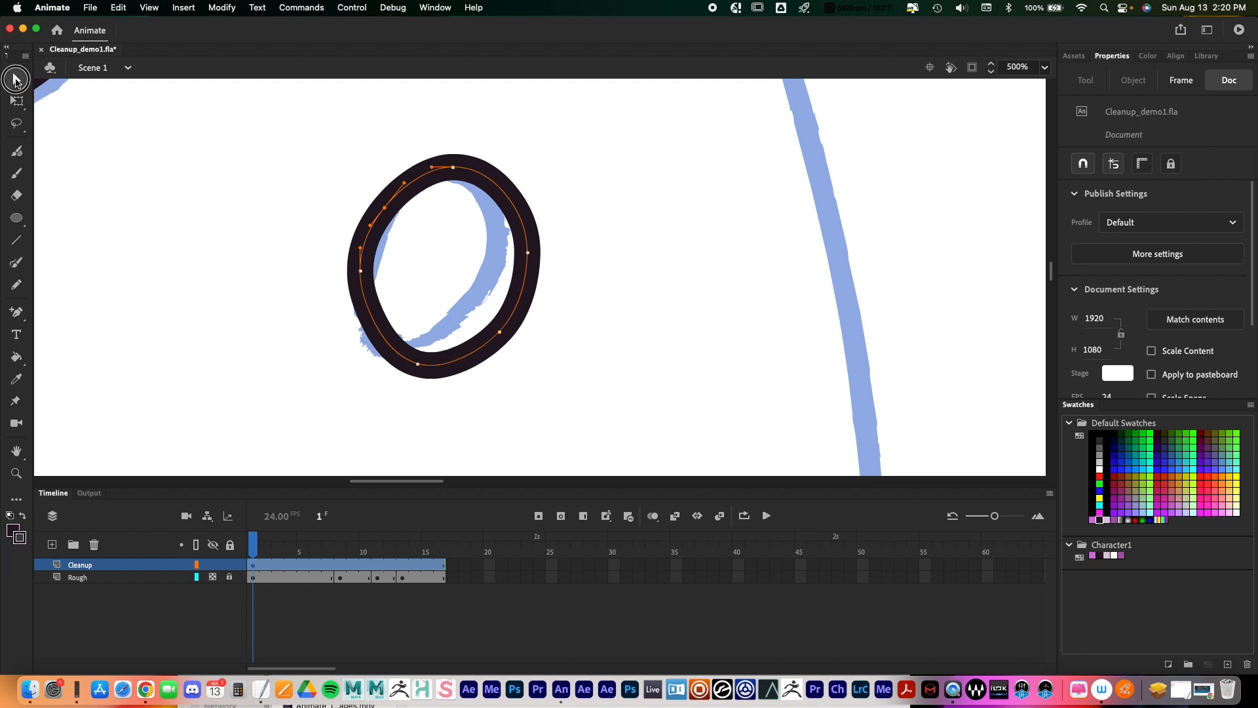
pyautogui.click(384, 206)
pyautogui.press('Delete')
pyautogui.press('cmd+z')
# Step: Remove the eye outline's upper-left anchor point with the Delete Anchor Point tool and undo the removal
pyautogui.click(17, 312)
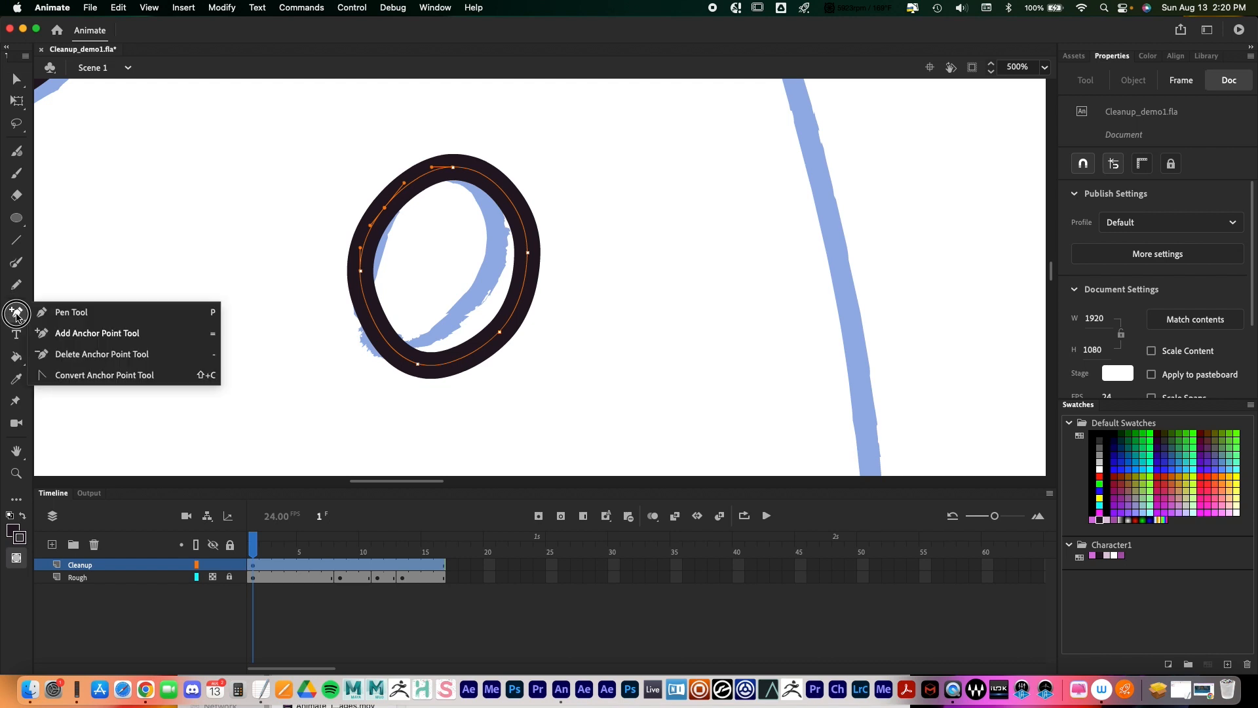
pyautogui.click(88, 354)
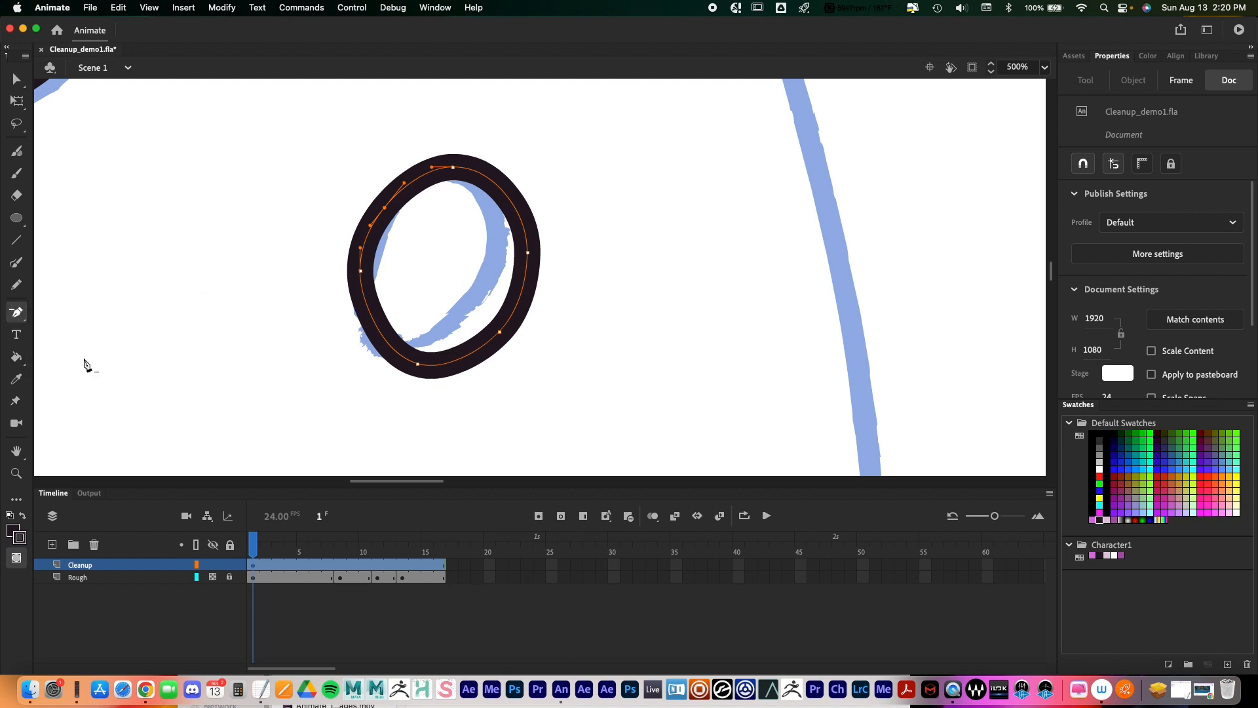
pyautogui.click(384, 207)
pyautogui.press('cmd+z')
# Step: Convert the eye outline's upper-left anchor point to a corner with the Convert Anchor Point tool, and pull short new curve handles from it
pyautogui.click(17, 314)
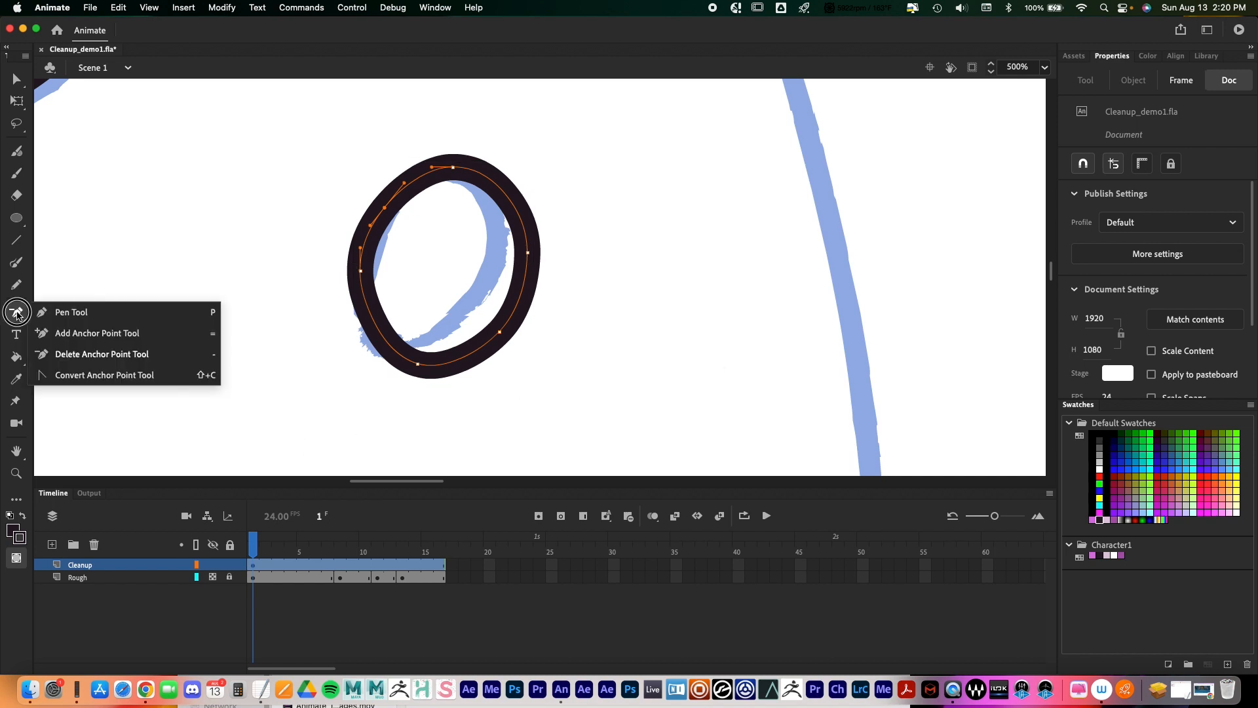
pyautogui.click(100, 379)
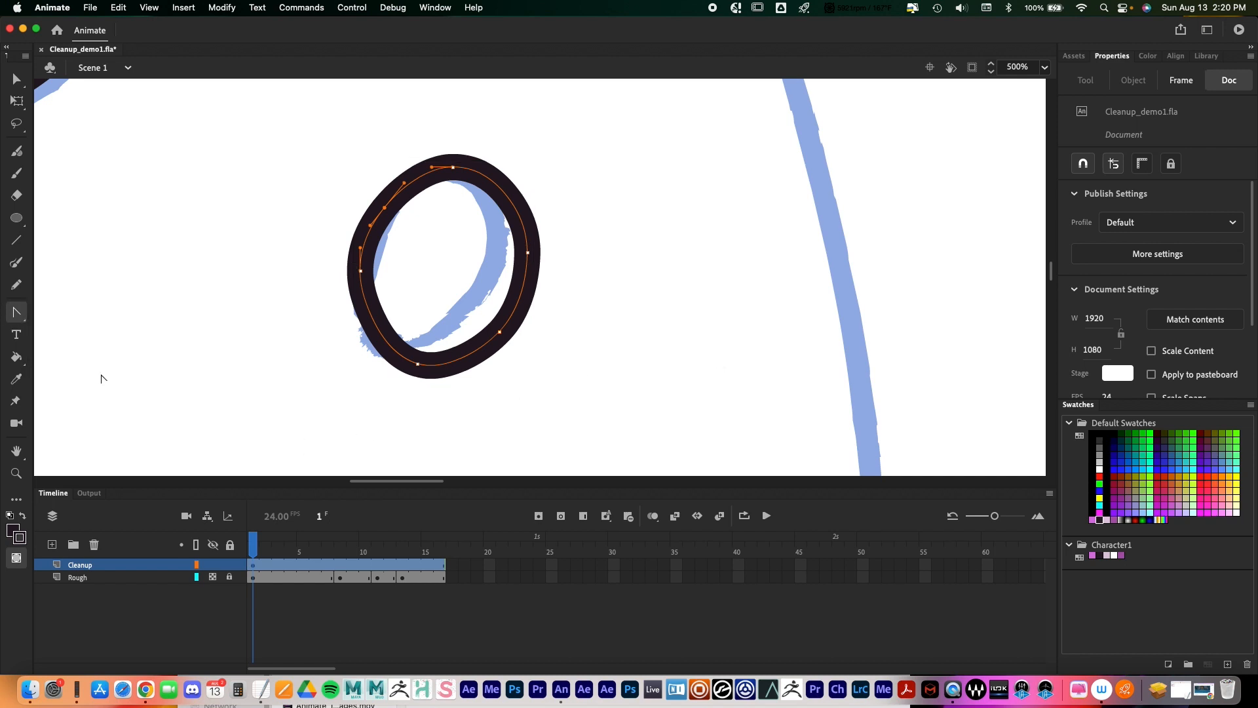
pyautogui.click(385, 209)
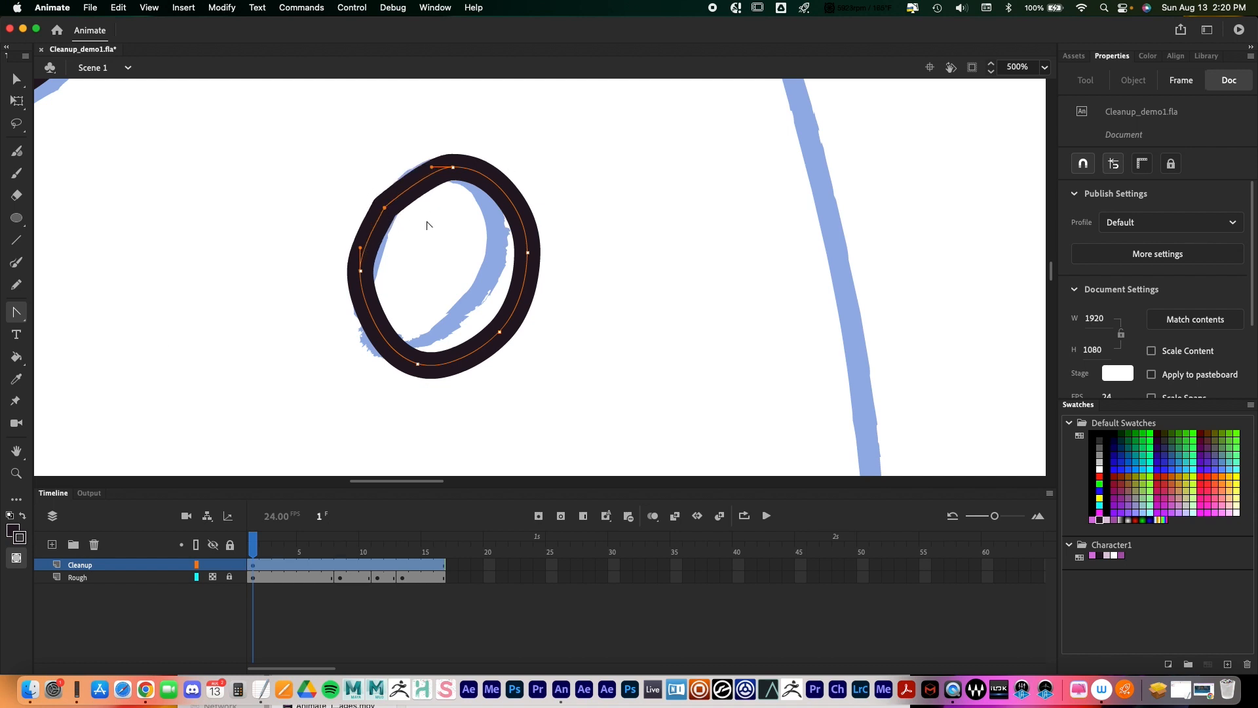
pyautogui.click(386, 209)
pyautogui.click(386, 208)
pyautogui.moveTo(386, 210); pyautogui.dragTo(392, 213)
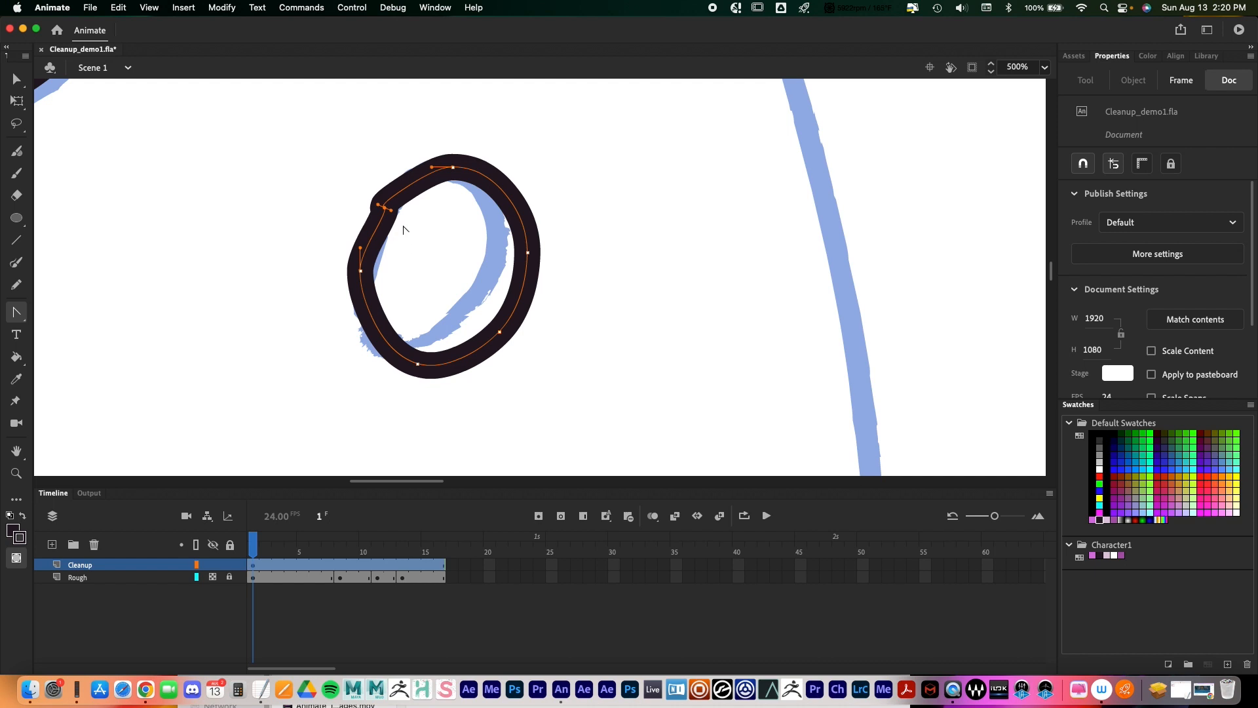
# Step: Lengthen and rotate the upper-left anchor point's handles with the Subselection tool to reshape that part of the eye outline
pyautogui.press('a')
pyautogui.moveTo(391, 211); pyautogui.dragTo(404, 179)
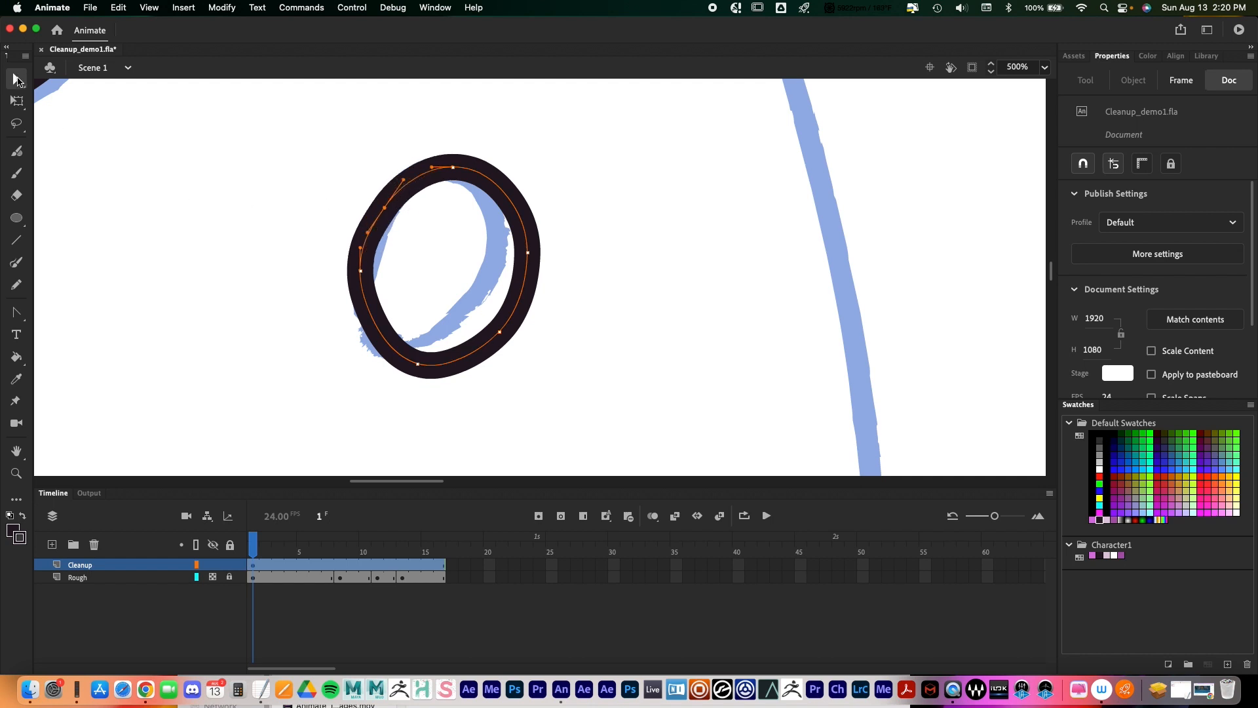
pyautogui.moveTo(385, 207); pyautogui.dragTo(364, 168)
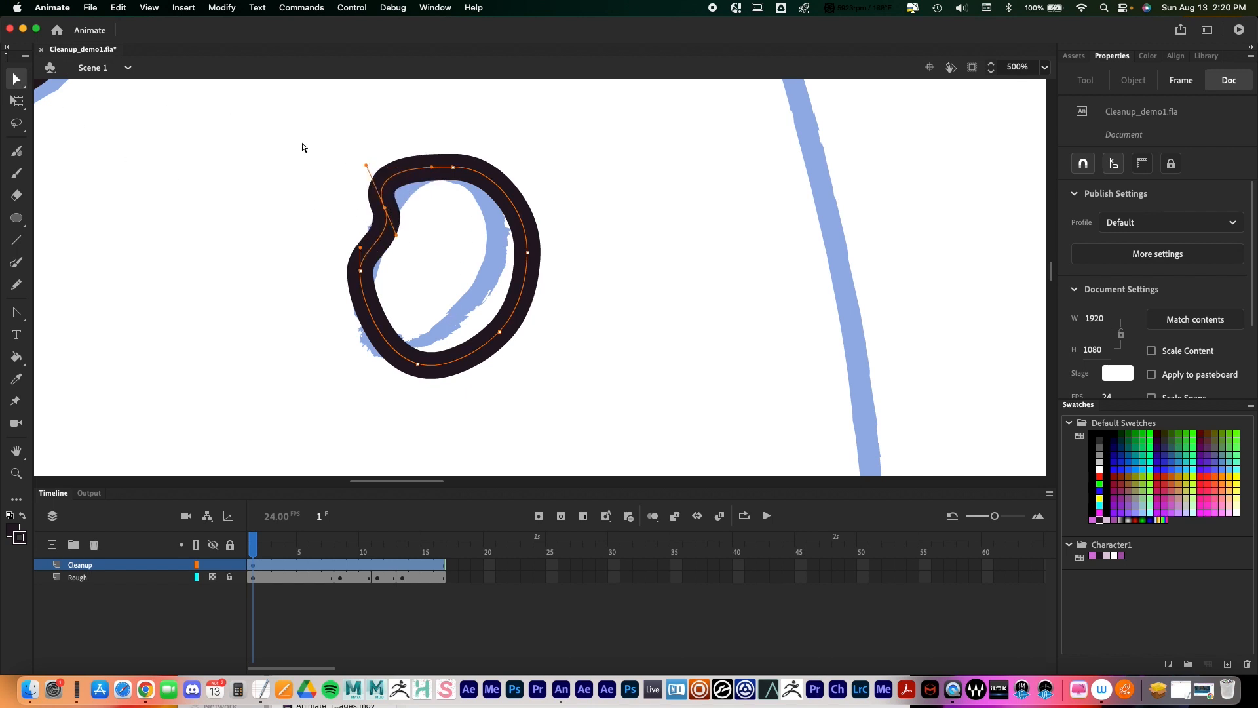
# Step: Remove the eye outline's upper-left anchor point and lengthen the left anchor point's handle upward to round that side
pyautogui.moveTo(369, 169); pyautogui.dragTo(387, 212)
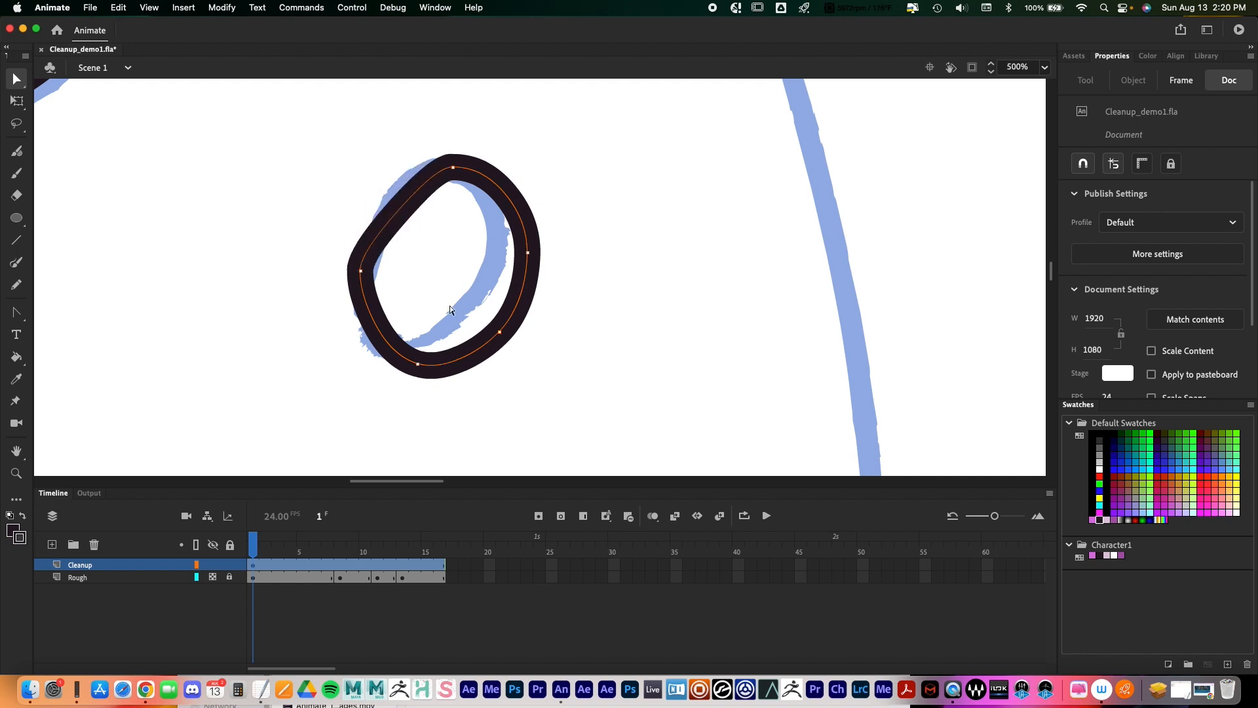
pyautogui.click(360, 270)
pyautogui.moveTo(361, 250); pyautogui.dragTo(361, 192)
pyautogui.moveTo(688, 325); pyautogui.dragTo(641, 332)
pyautogui.press('z')
pyautogui.keyDown('alt'); pyautogui.click(636, 324); pyautogui.keyUp('alt')
pyautogui.keyDown('alt'); pyautogui.click(637, 324); pyautogui.keyUp('alt')
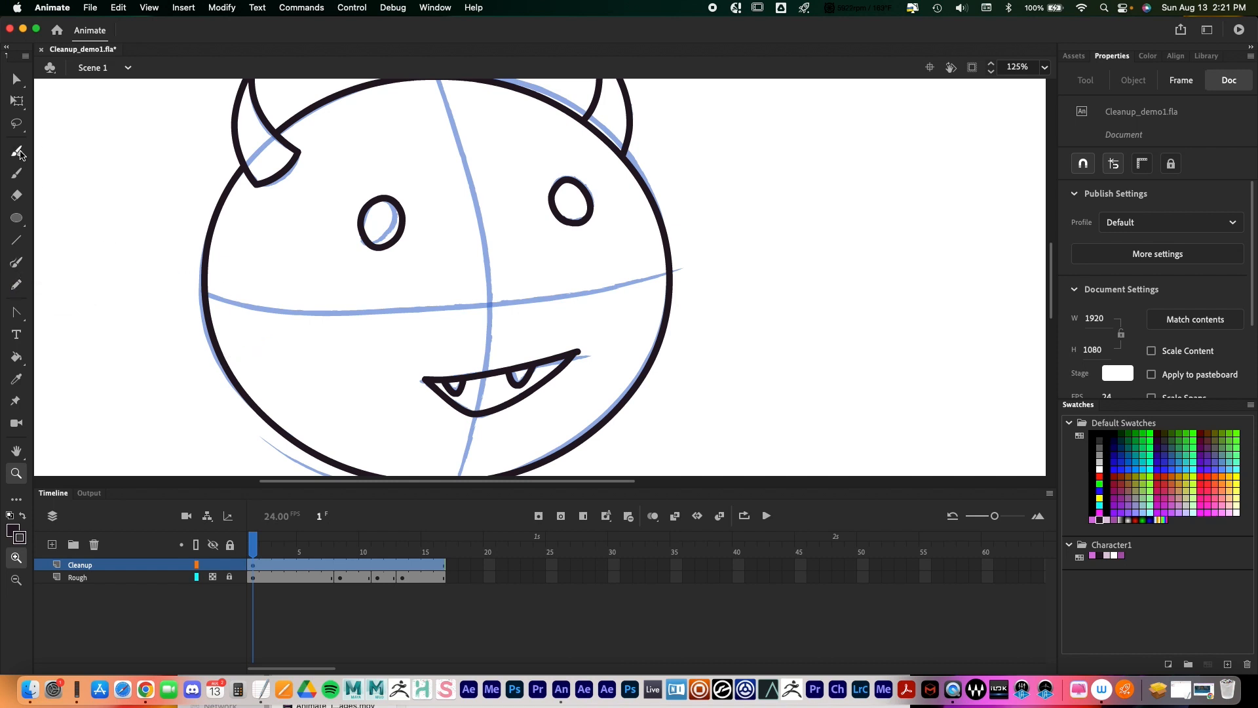
pyautogui.click(17, 174)
pyautogui.click(17, 152)
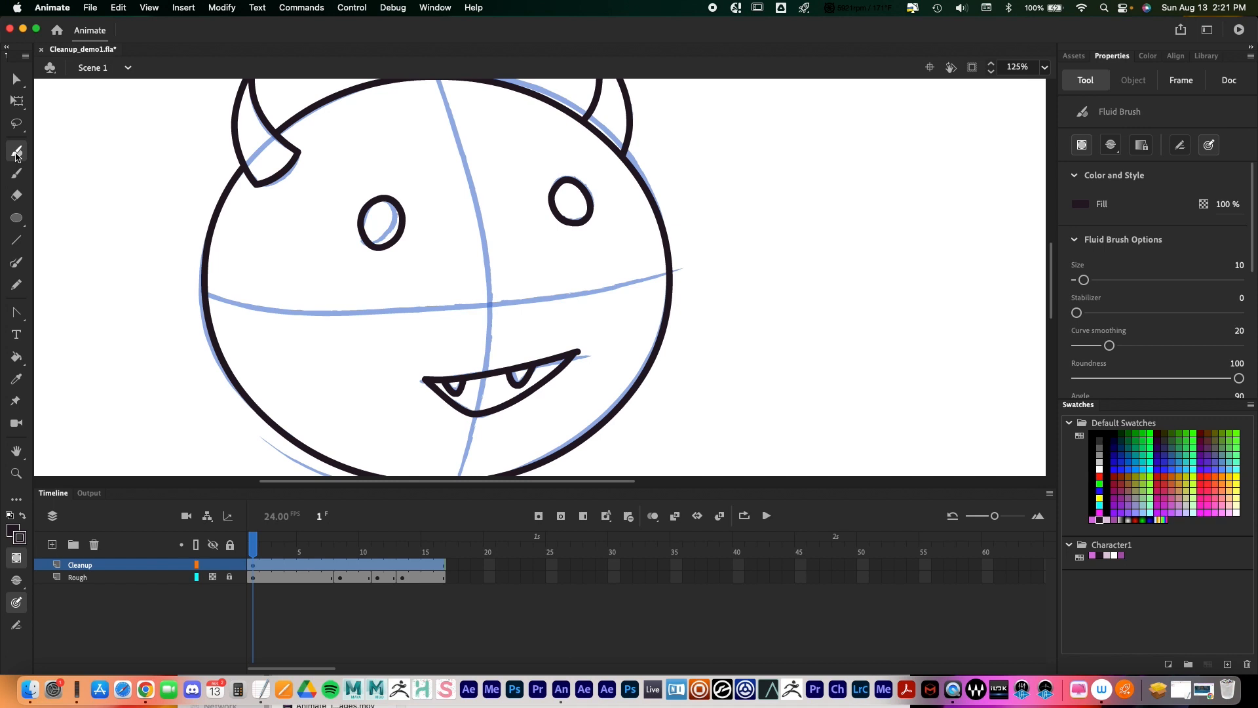
pyautogui.click(18, 80)
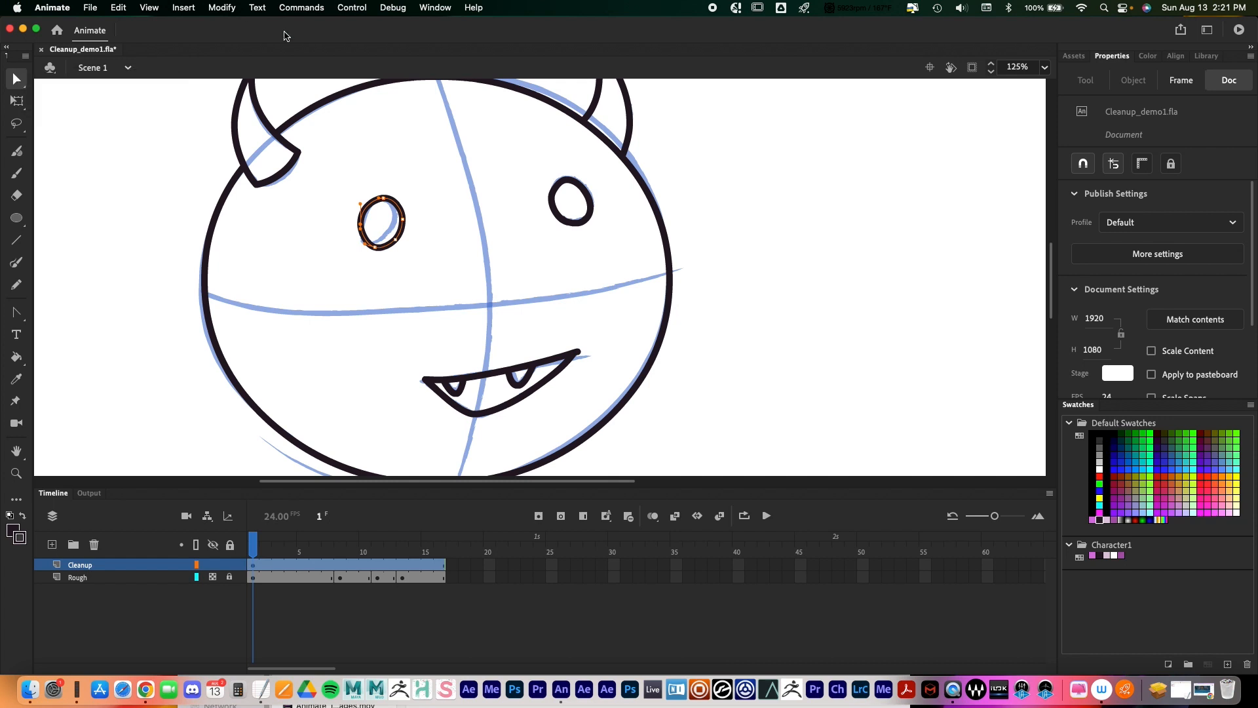
# Step: Remove frames 8 to 16 from the Cleanup layer
pyautogui.click(678, 308)
pyautogui.moveTo(688, 311); pyautogui.dragTo(603, 343)
pyautogui.keyDown('alt'); pyautogui.keyDown('super'); pyautogui.click(642, 316); pyautogui.keyUp('super'); pyautogui.keyUp('alt')
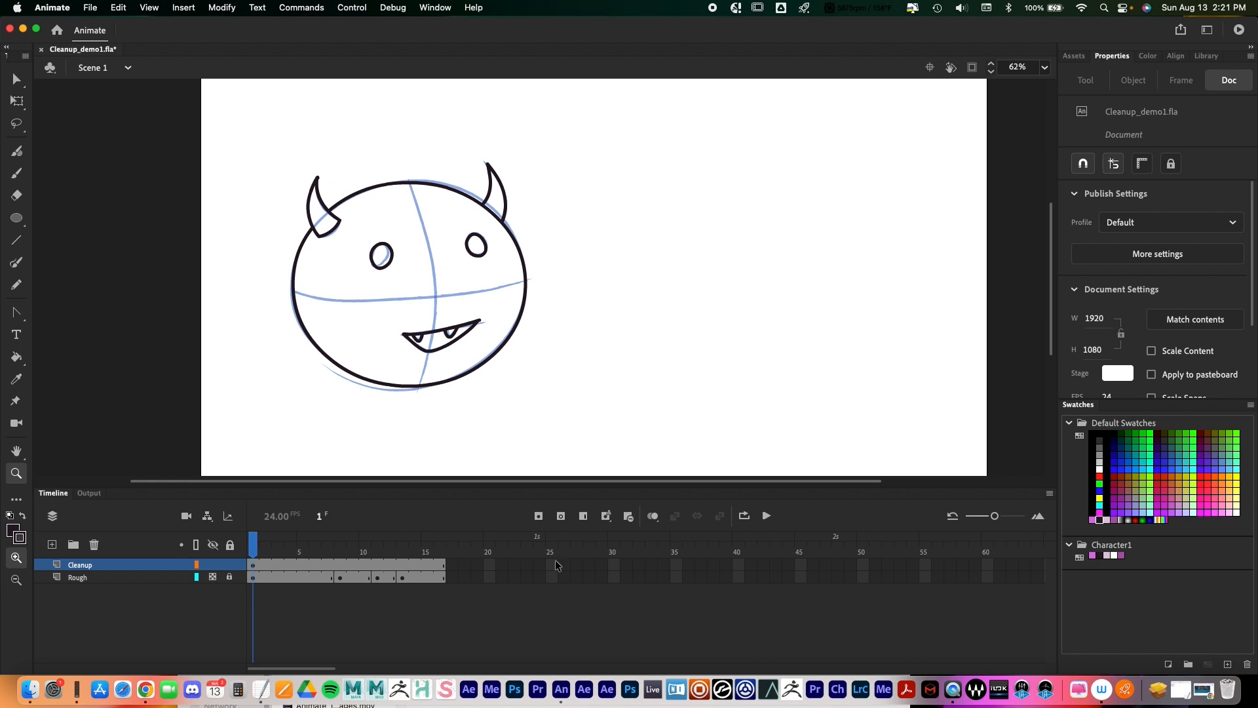
pyautogui.click(343, 563)
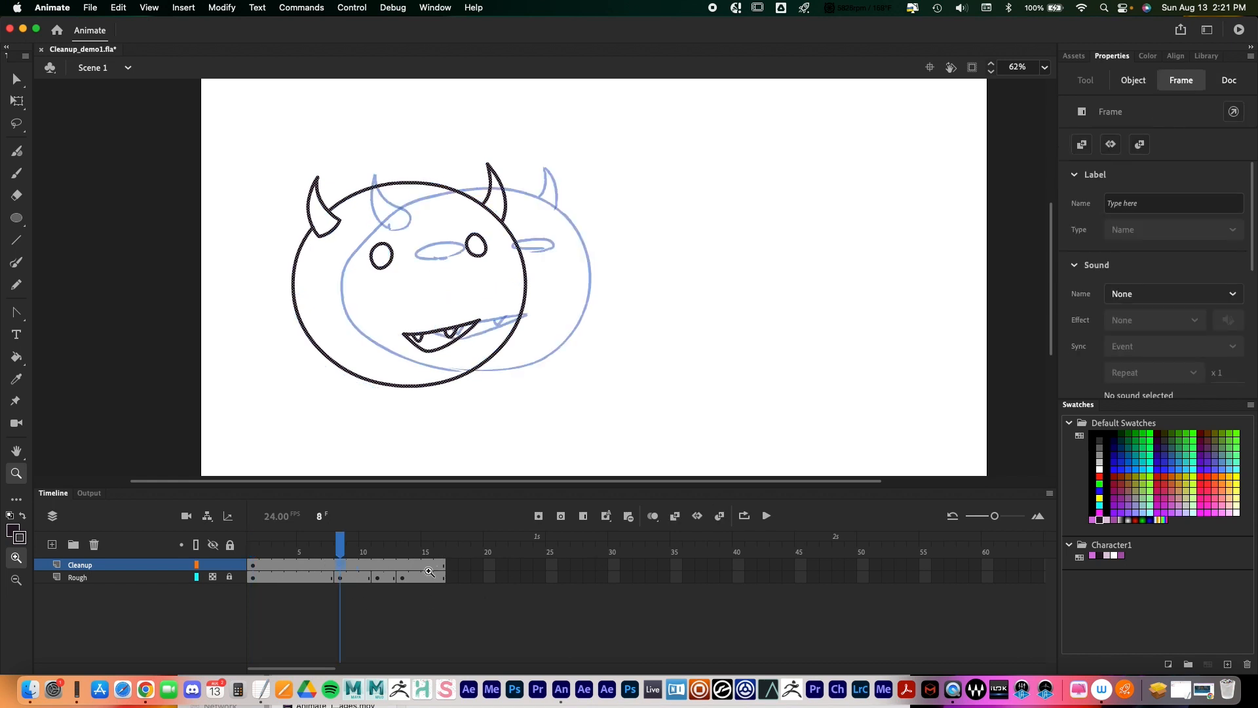
pyautogui.keyDown('shift'); pyautogui.click(439, 579); pyautogui.keyUp('shift')
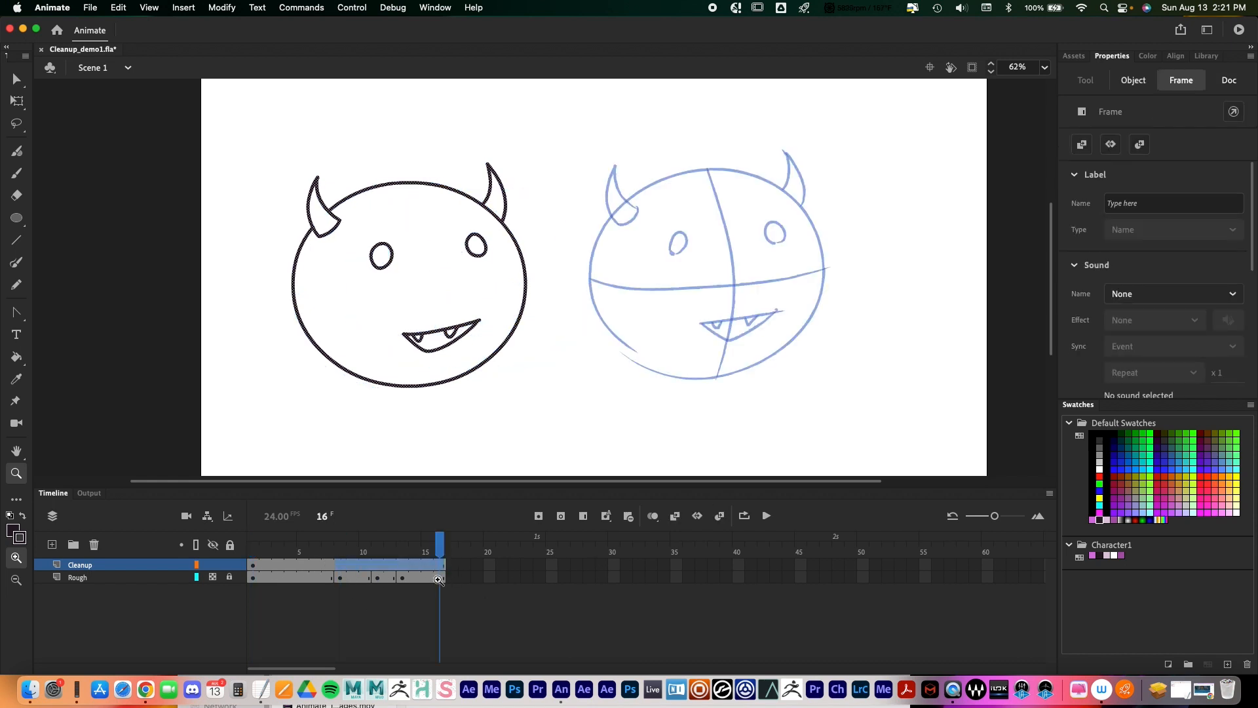
pyautogui.rightClick(408, 564)
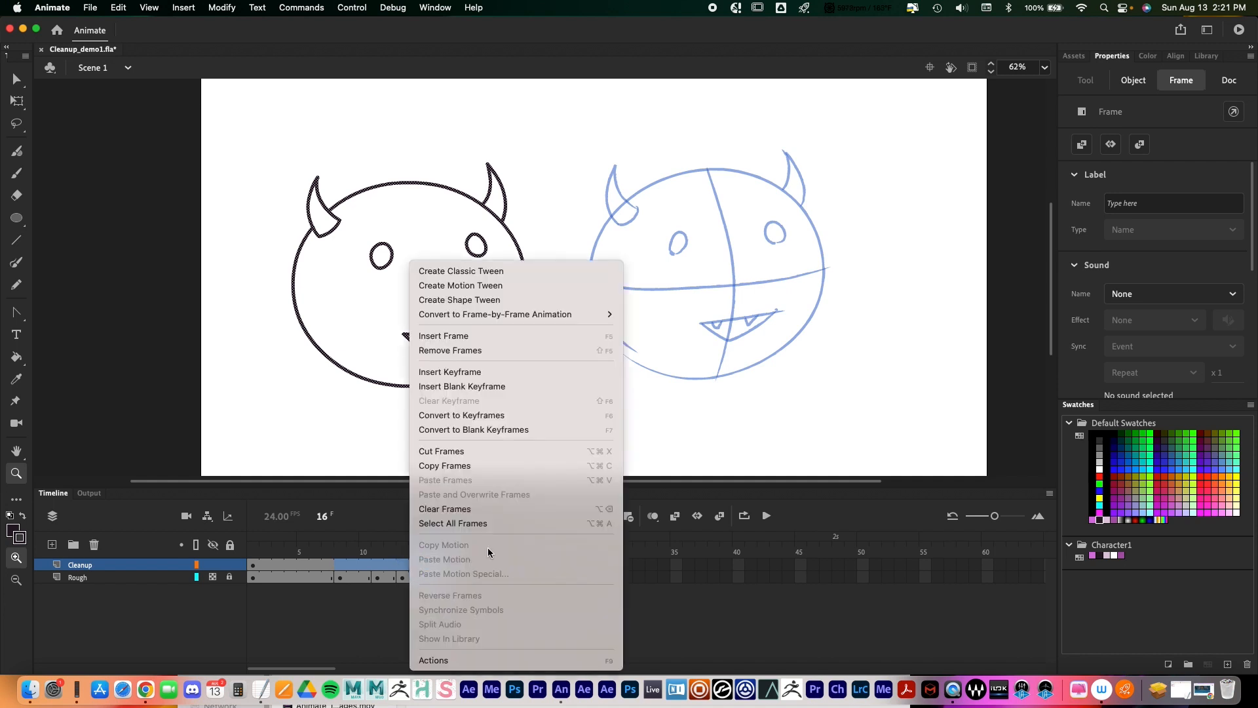
pyautogui.click(488, 351)
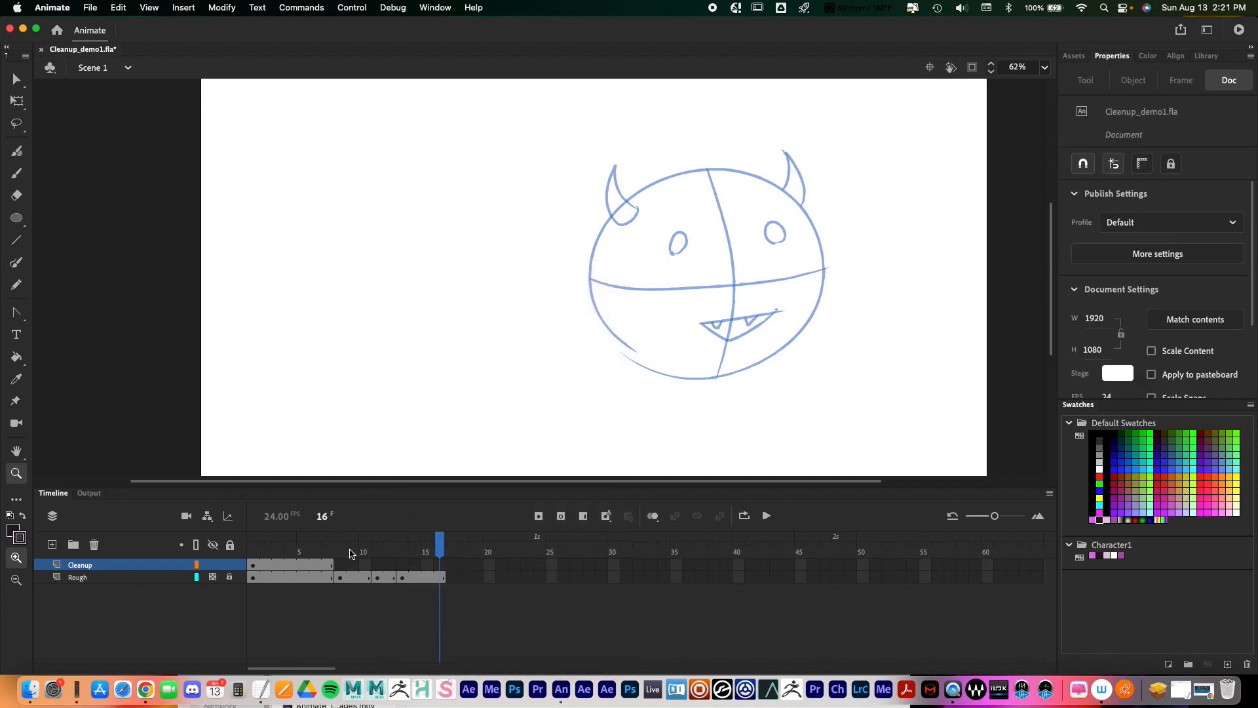
# Step: Scrub the timeline between frames 1 and 8 to compare the cleaned drawing's duration with the rough poses
pyautogui.click(249, 558)
pyautogui.moveTo(250, 558)
pyautogui.mouseDown()
pyautogui.moveTo(332, 552)
pyautogui.moveTo(237, 553)
pyautogui.mouseUp()
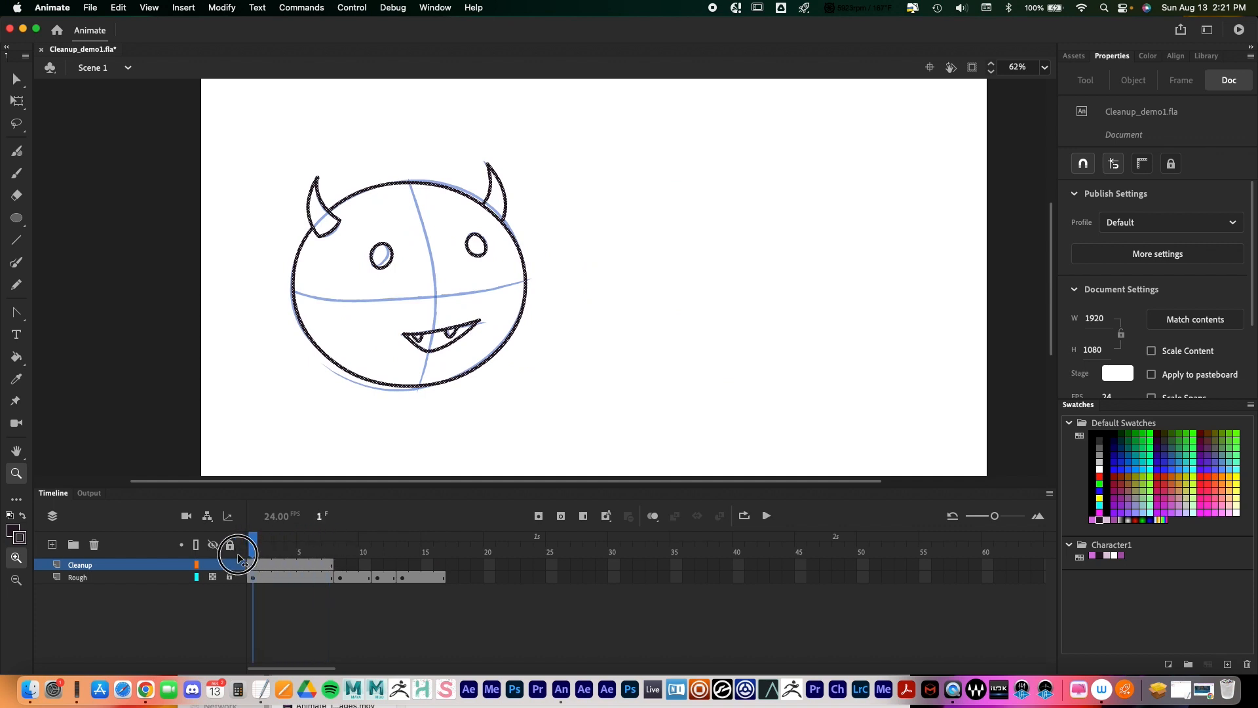
pyautogui.click(340, 550)
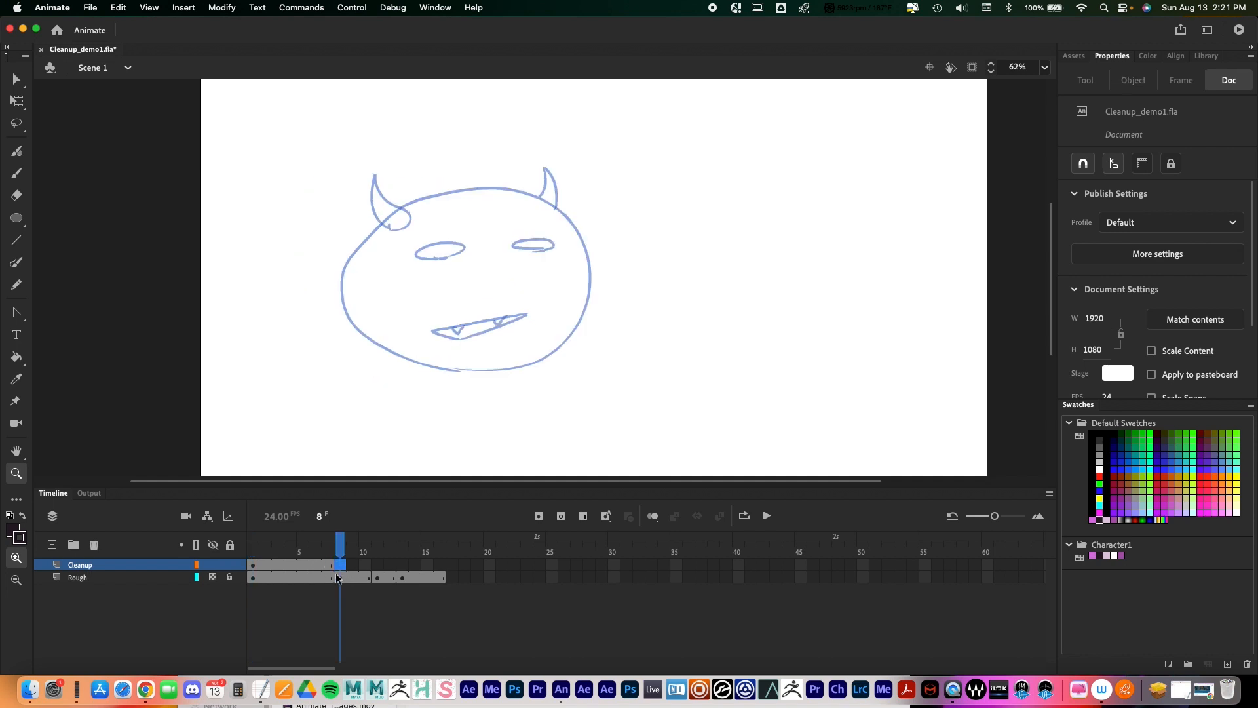
pyautogui.moveTo(340, 551); pyautogui.dragTo(275, 546)
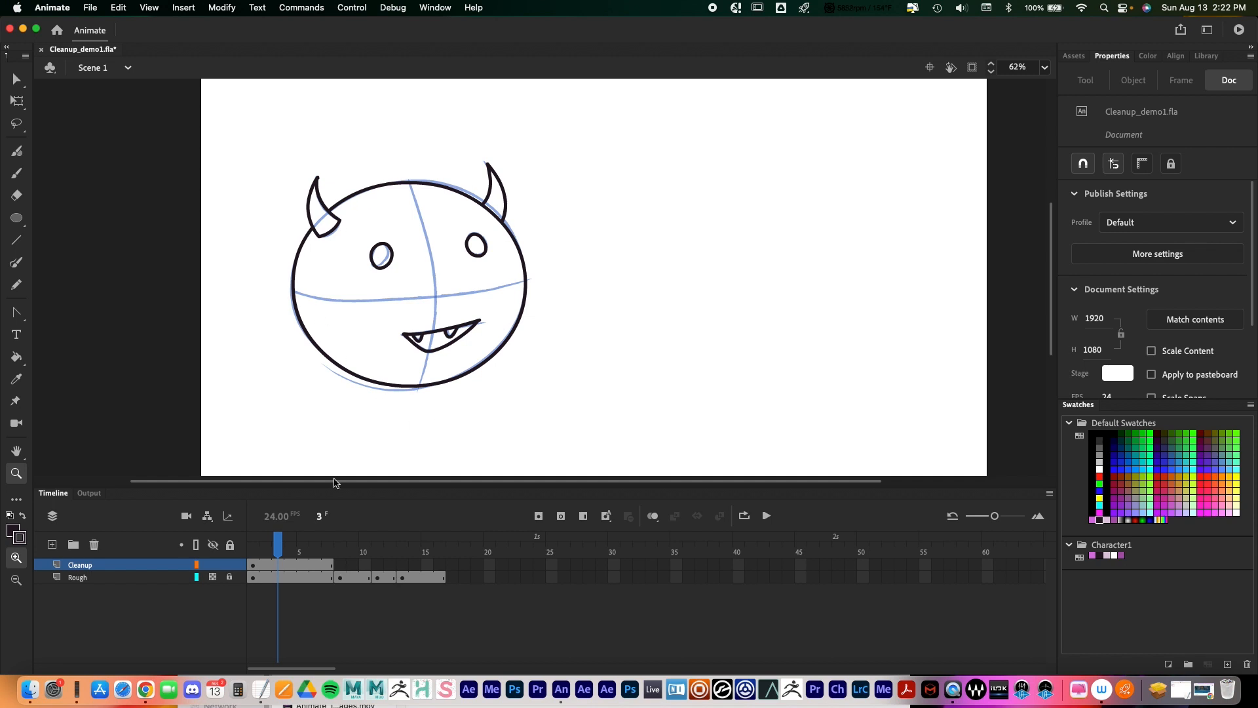
# Step: Hide the Rough layer, keep it locked, and make the Cleanup layer active
pyautogui.click(148, 577)
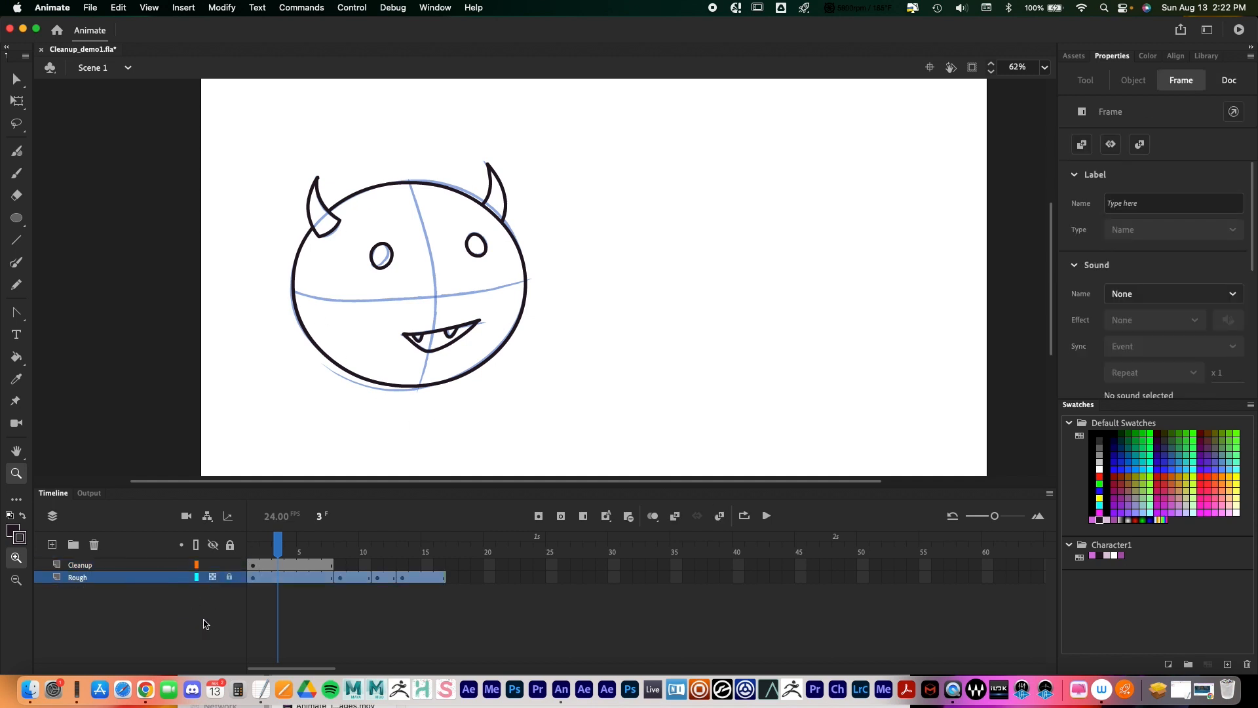
pyautogui.click(214, 578)
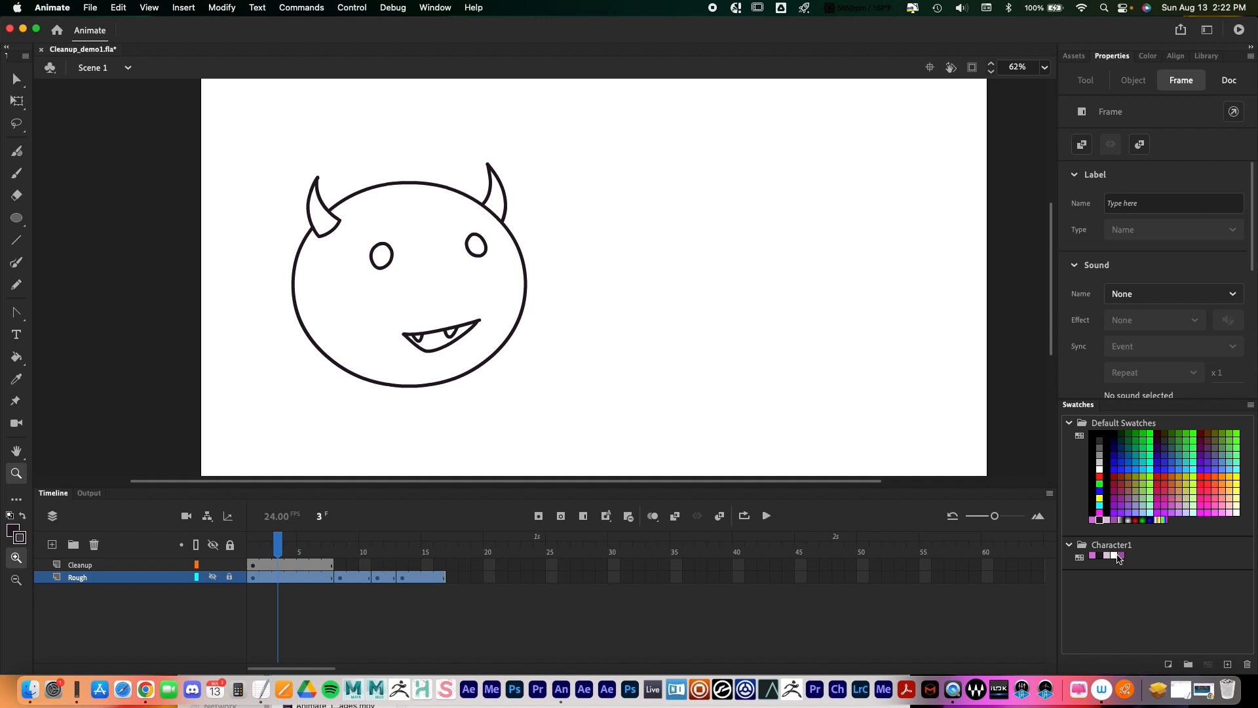
pyautogui.click(289, 565)
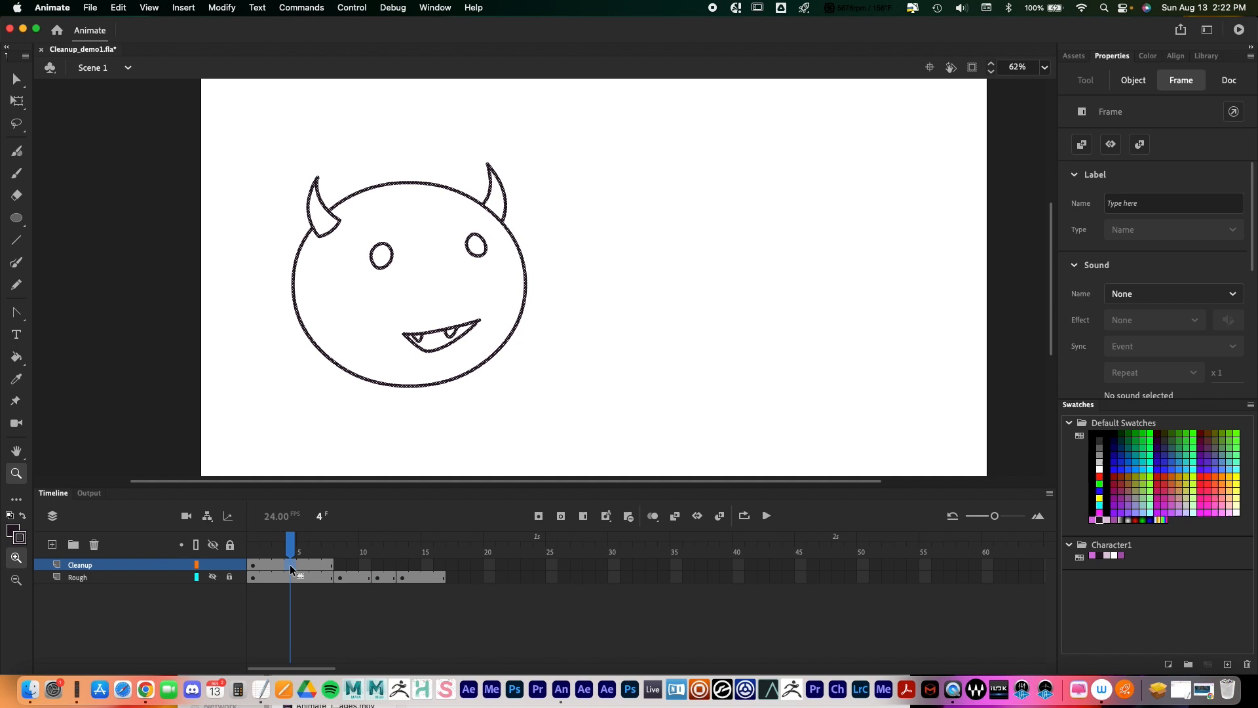
pyautogui.click(213, 577)
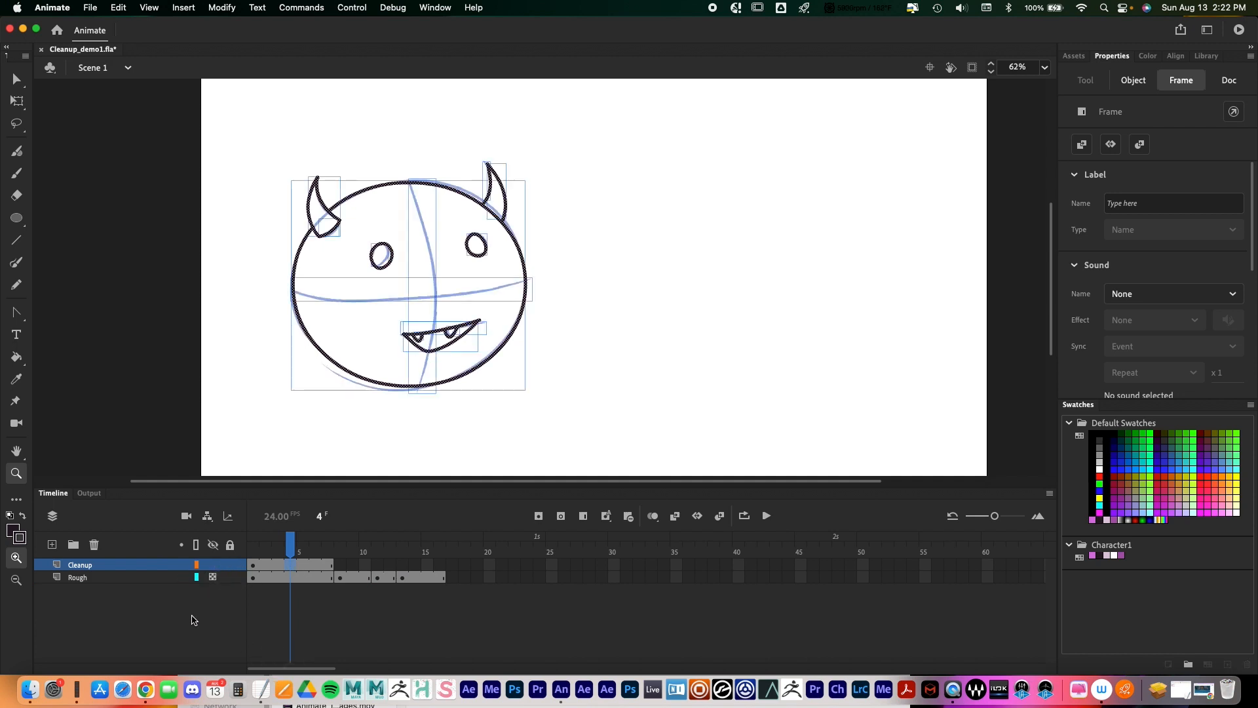
pyautogui.click(229, 577)
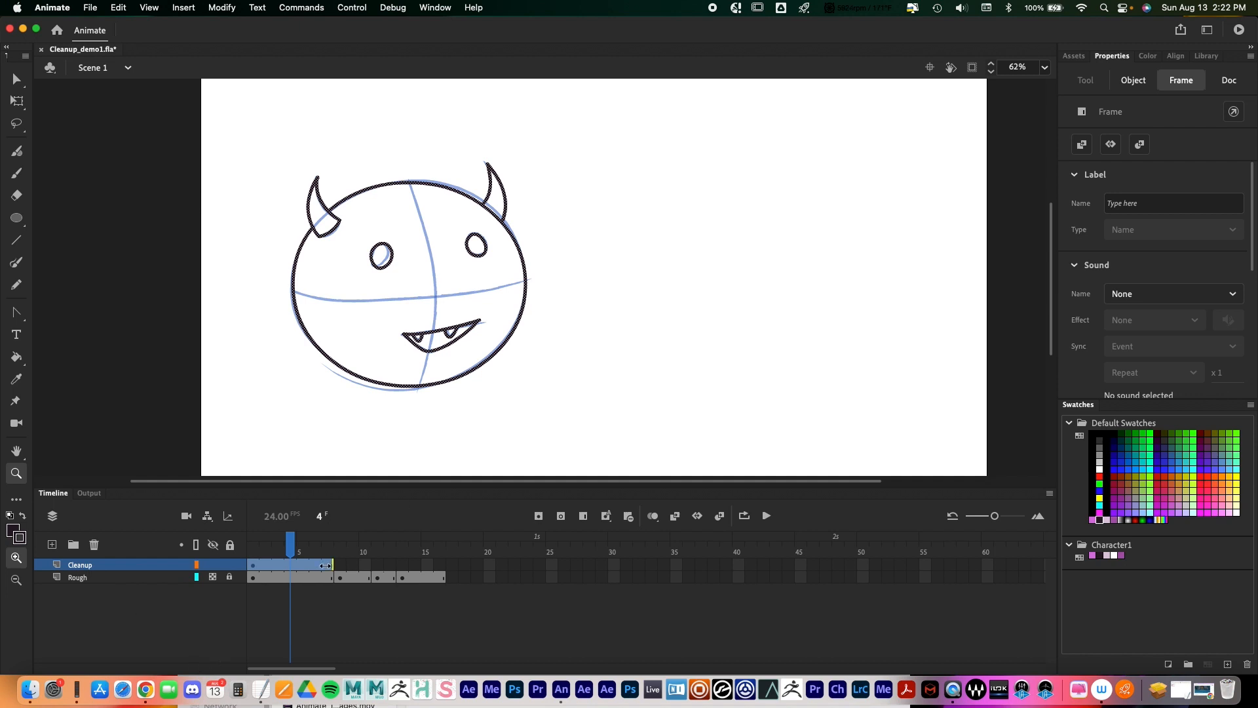
pyautogui.click(273, 578)
pyautogui.click(212, 576)
pyautogui.click(95, 568)
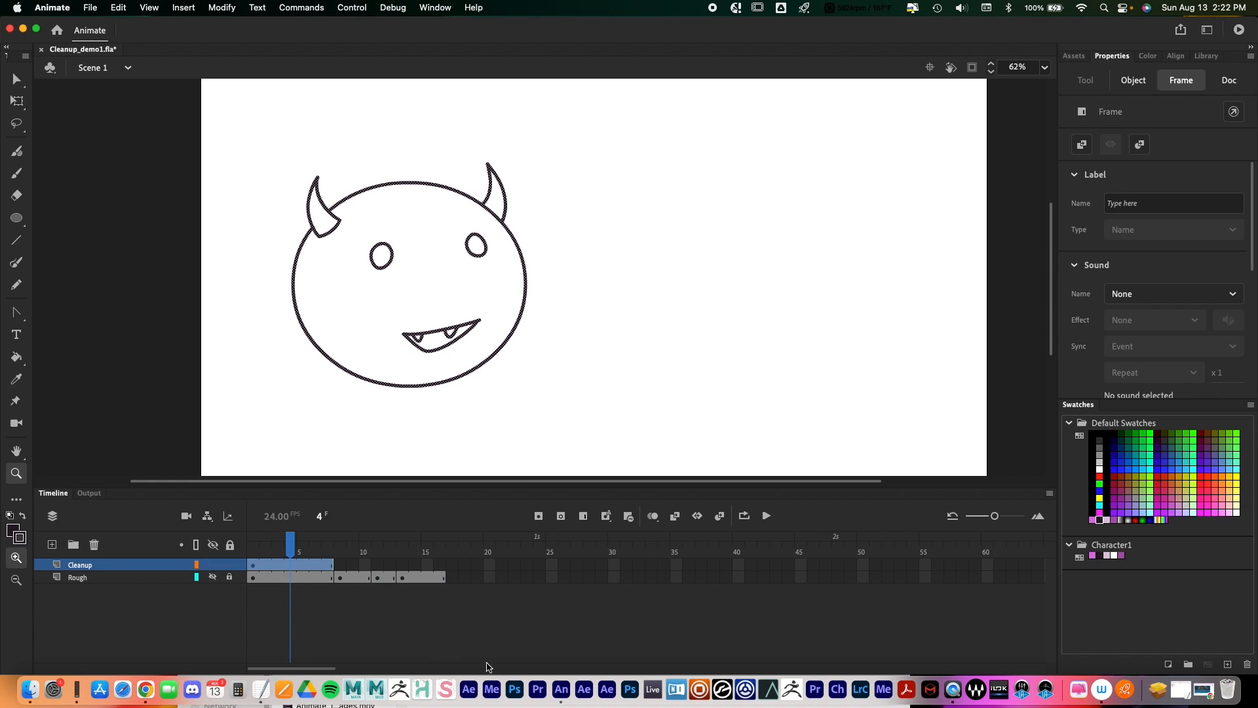
# Step: Fill the monster's face with the bright purple Character1 swatch using the Paint Bucket tool
pyautogui.click(517, 335)
pyautogui.moveTo(630, 333); pyautogui.dragTo(573, 346)
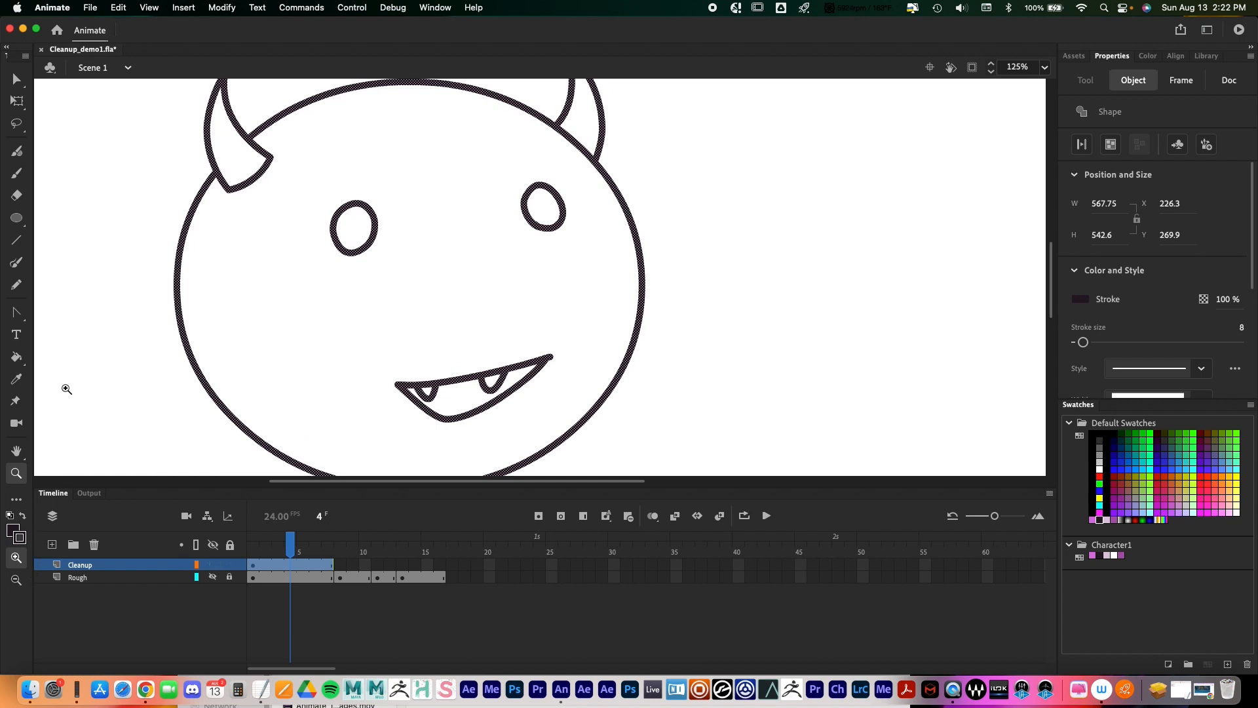
pyautogui.click(17, 357)
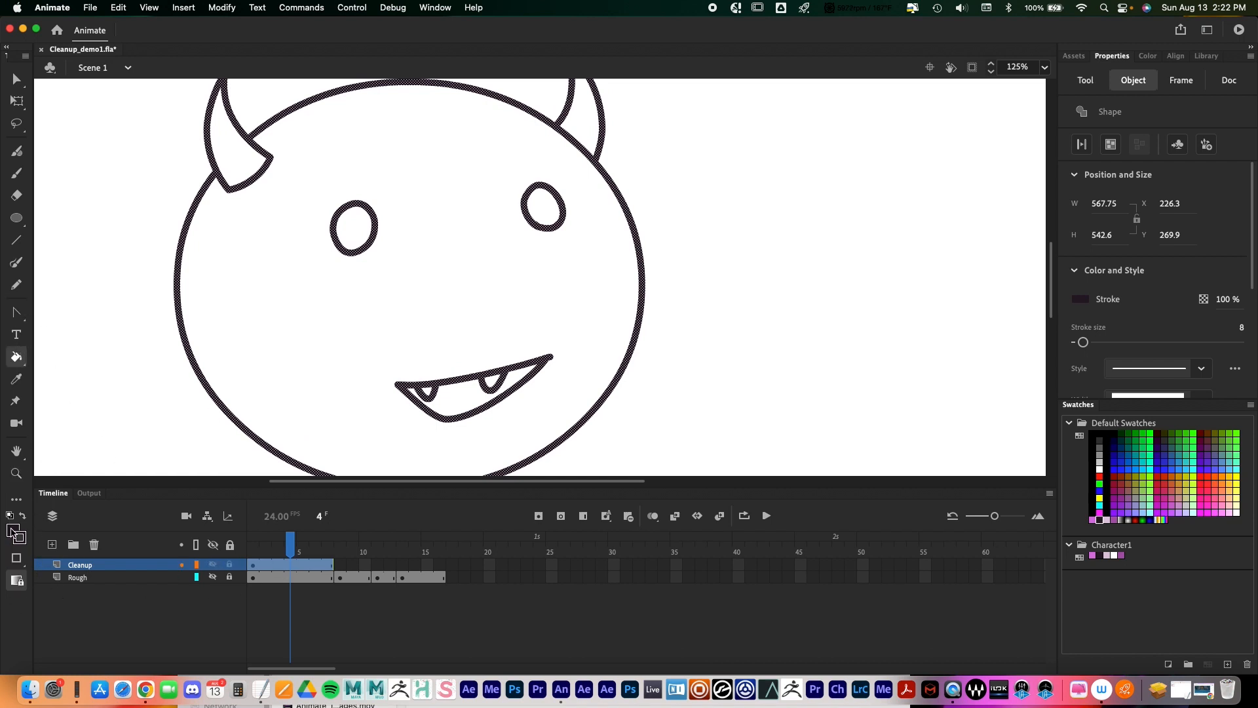
pyautogui.click(20, 537)
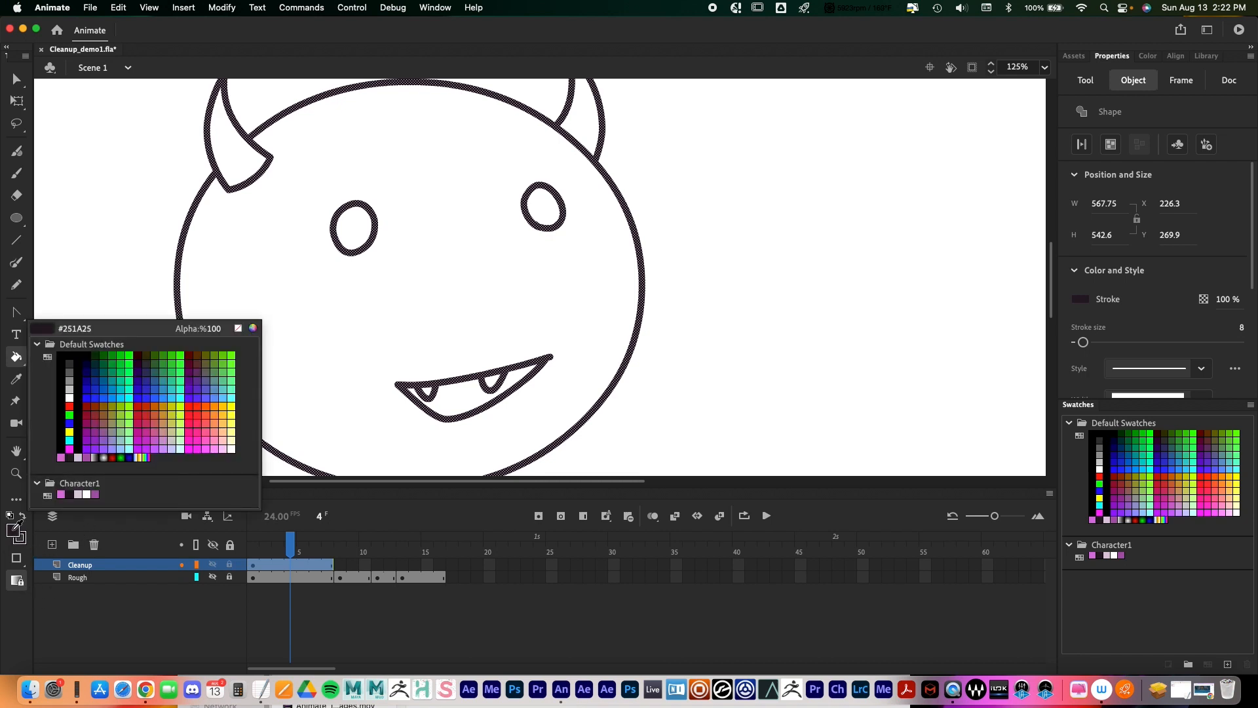
pyautogui.click(62, 494)
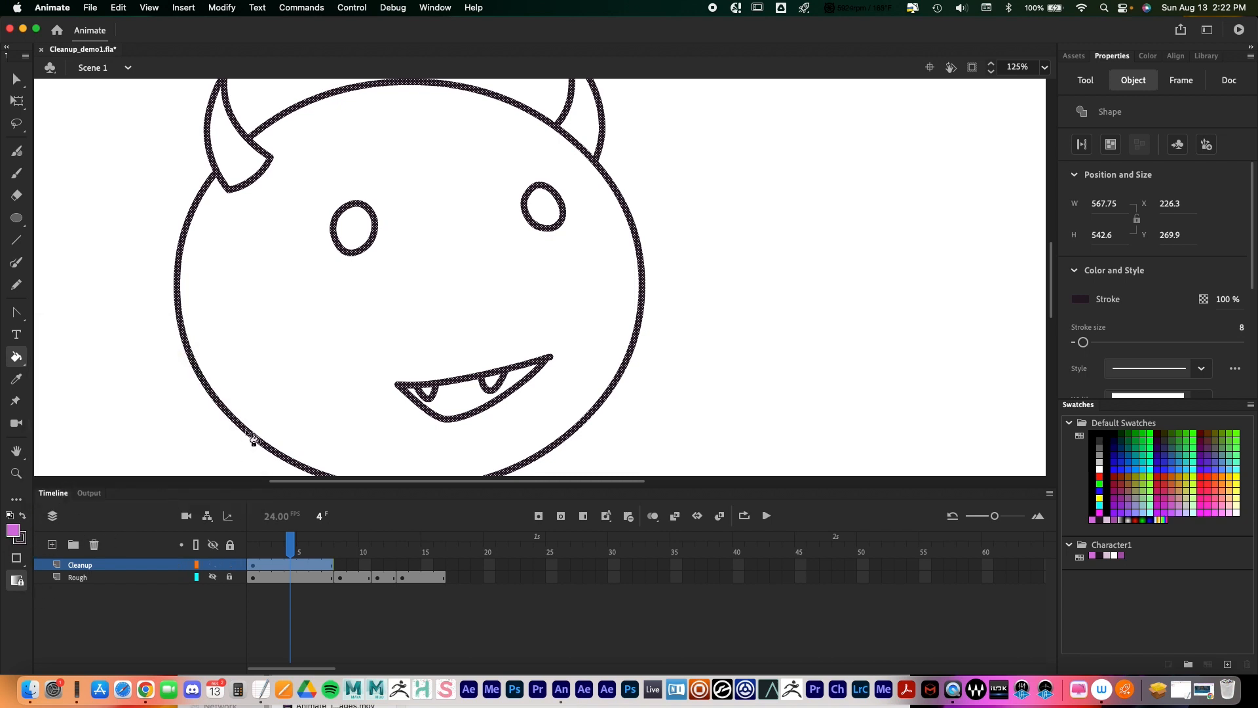
pyautogui.click(294, 326)
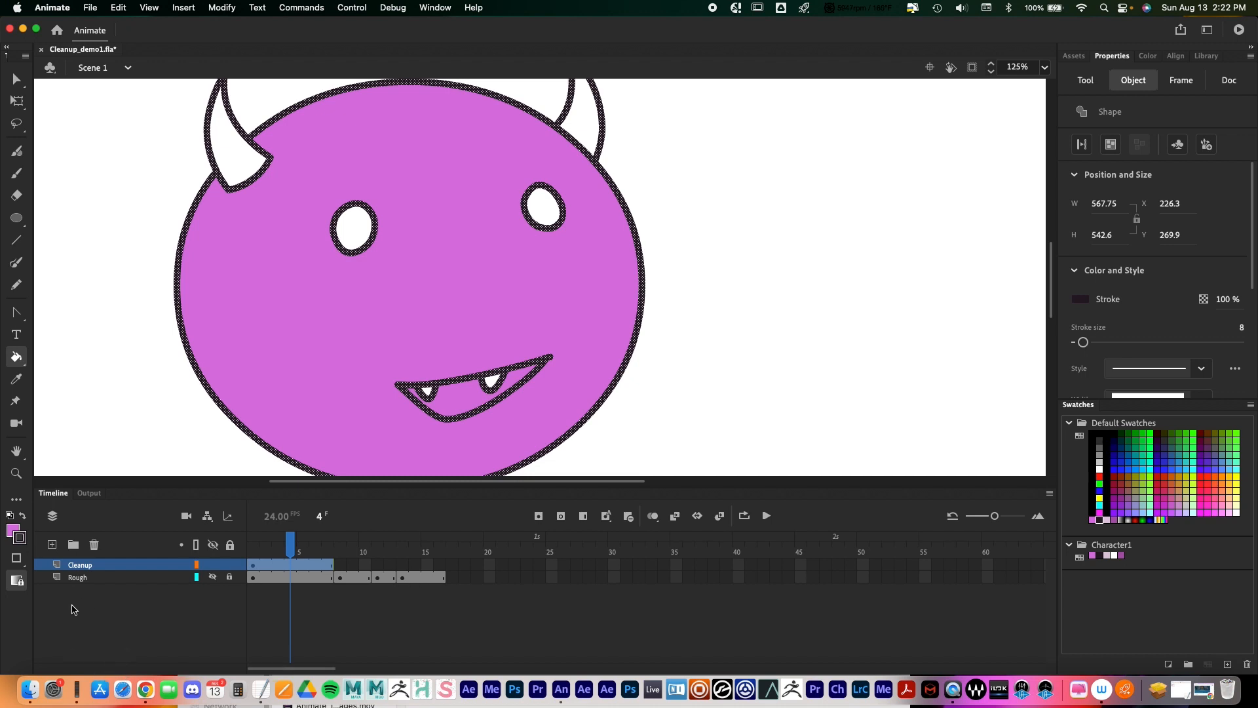
# Step: Fill both eyes with dark #251A25, try the same fill just below the mouth and undo that last fill
pyautogui.click(12, 529)
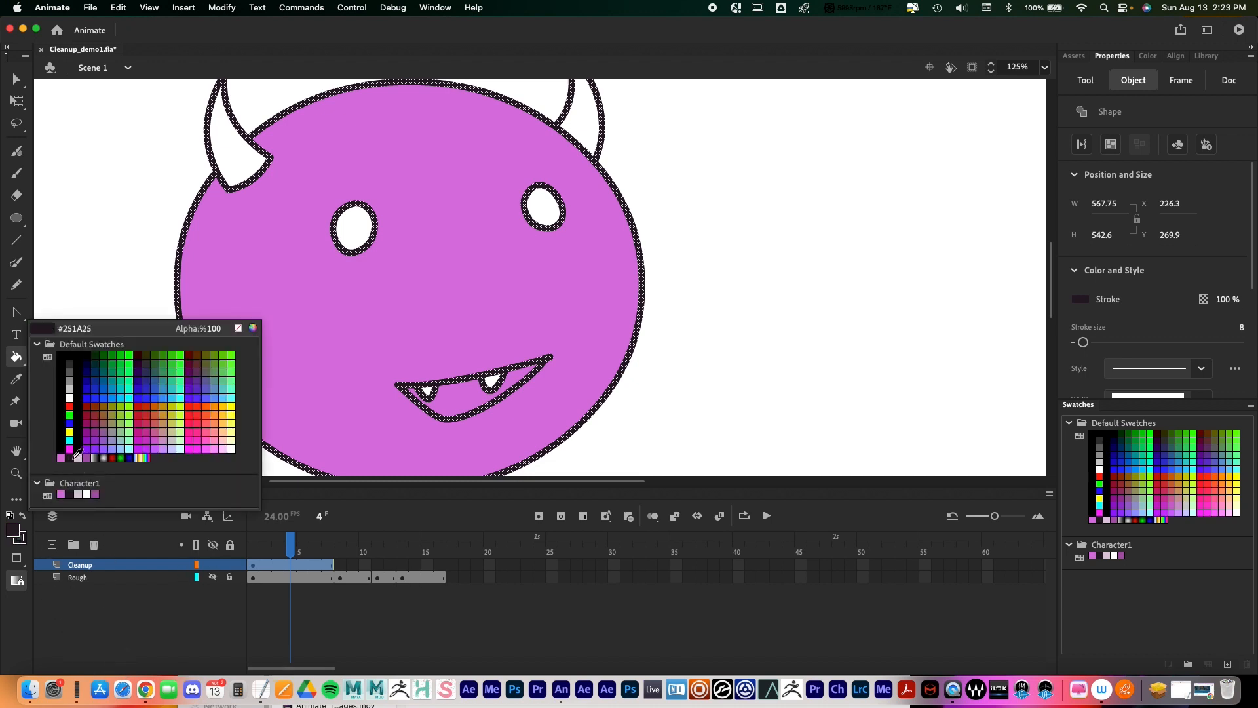
pyautogui.click(148, 502)
pyautogui.click(352, 233)
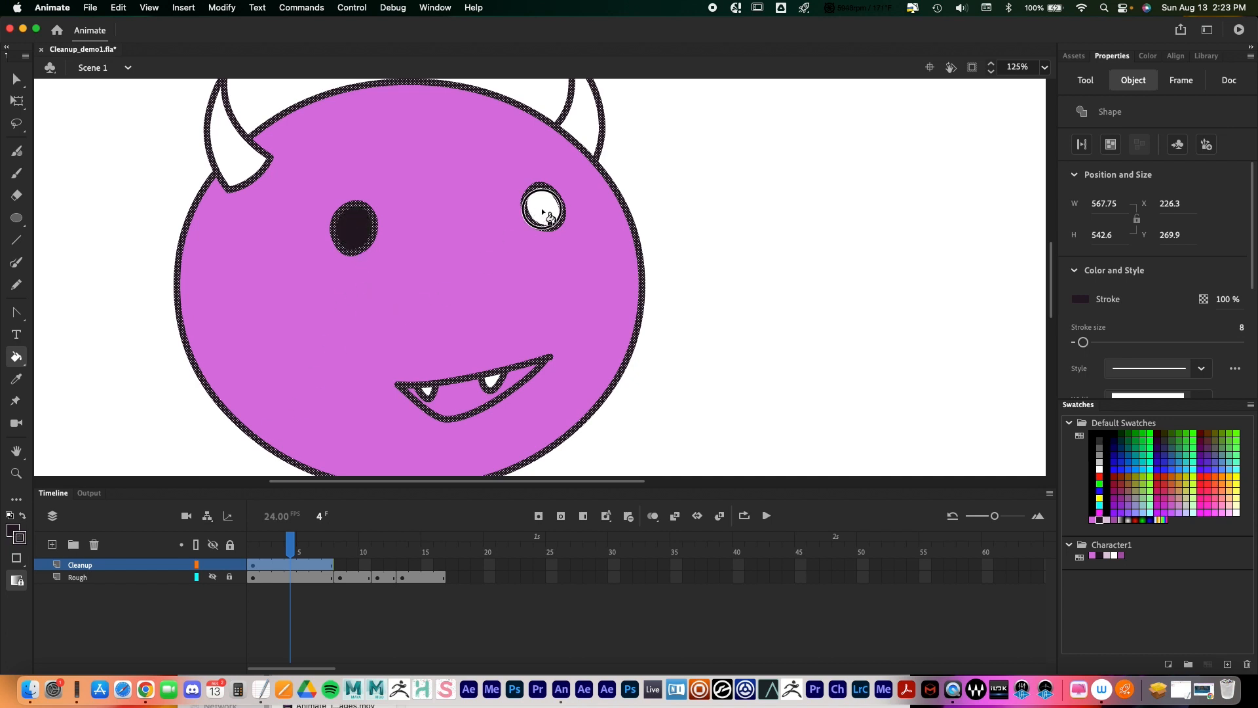
pyautogui.click(457, 426)
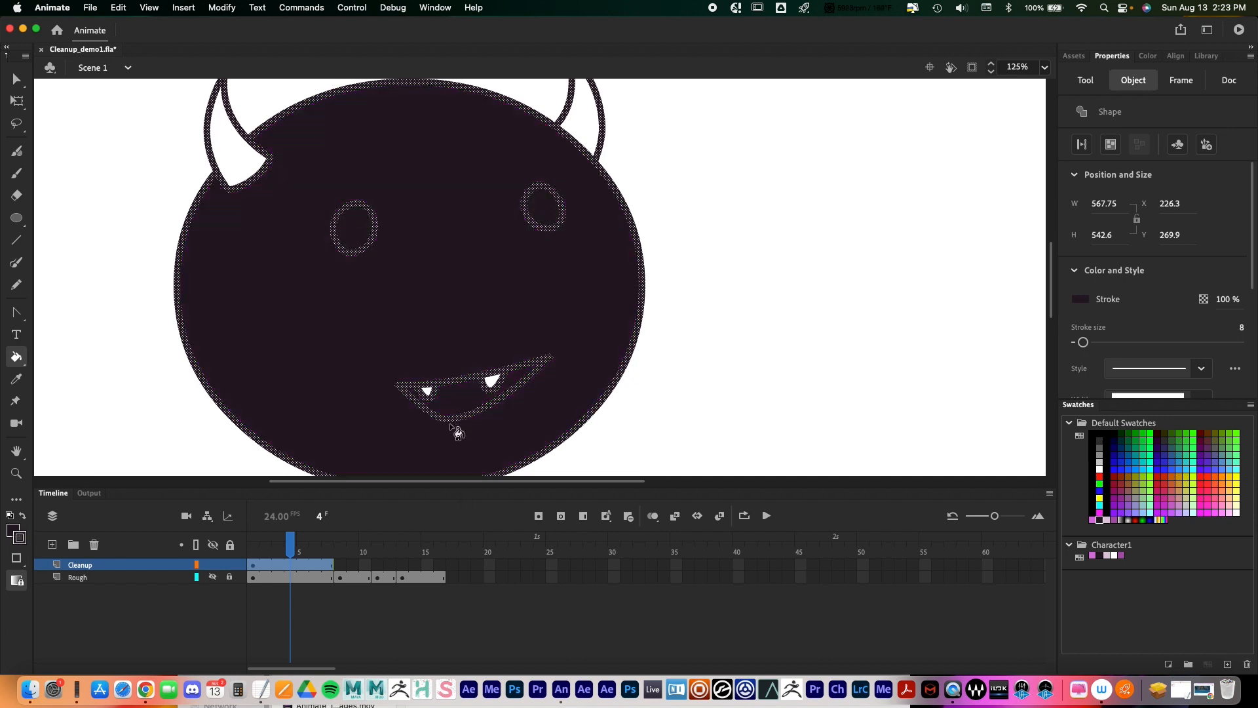
pyautogui.press('super+z')
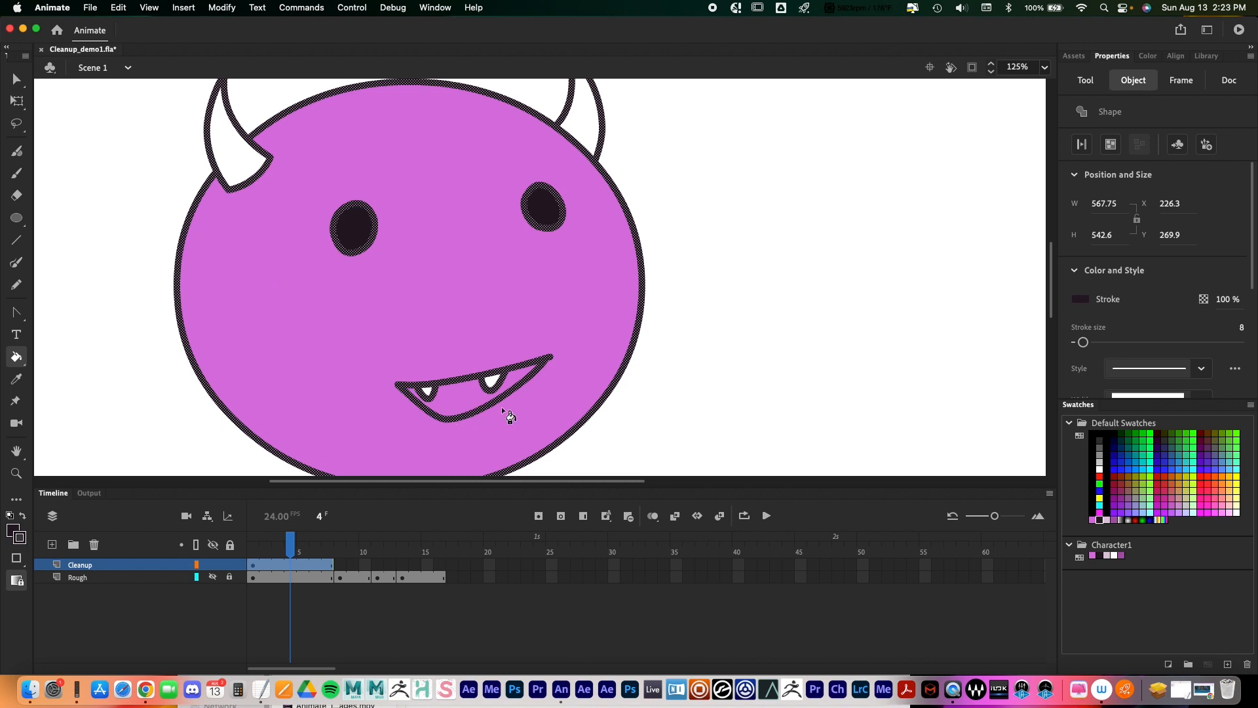
# Step: Fill both fangs in the mouth with the white Character1 swatch
pyautogui.click(13, 531)
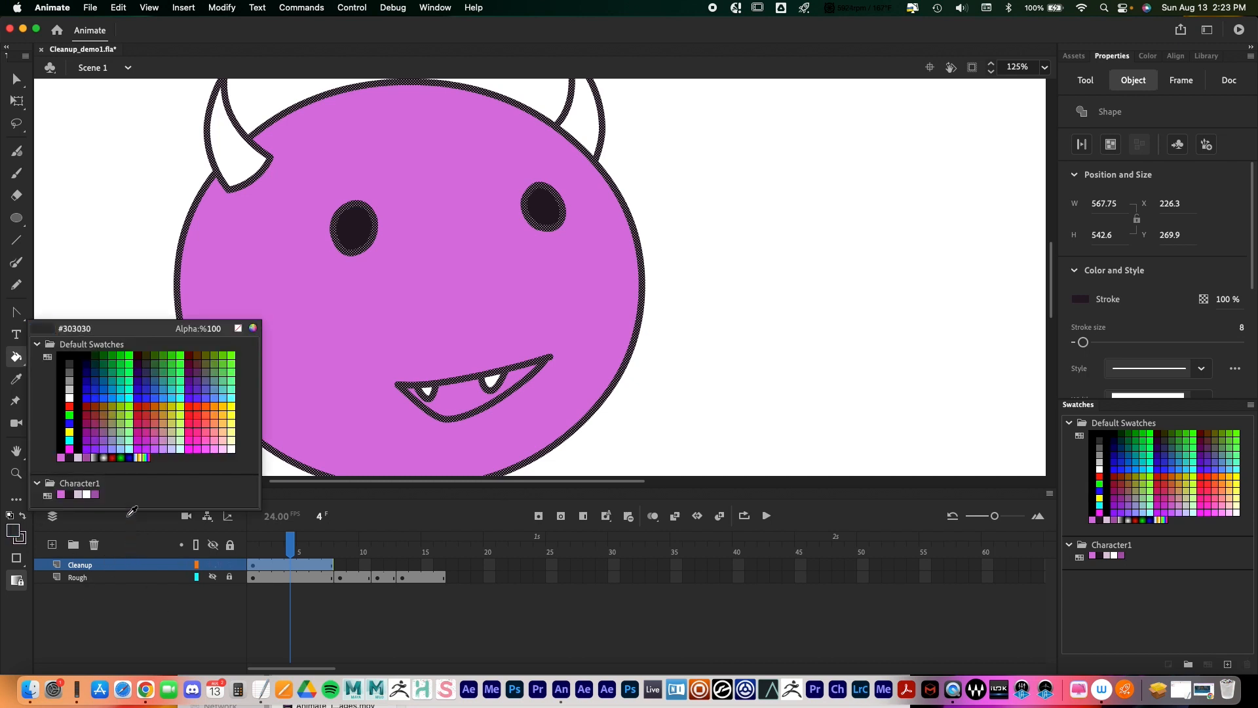
pyautogui.click(87, 494)
pyautogui.click(427, 391)
pyautogui.click(488, 383)
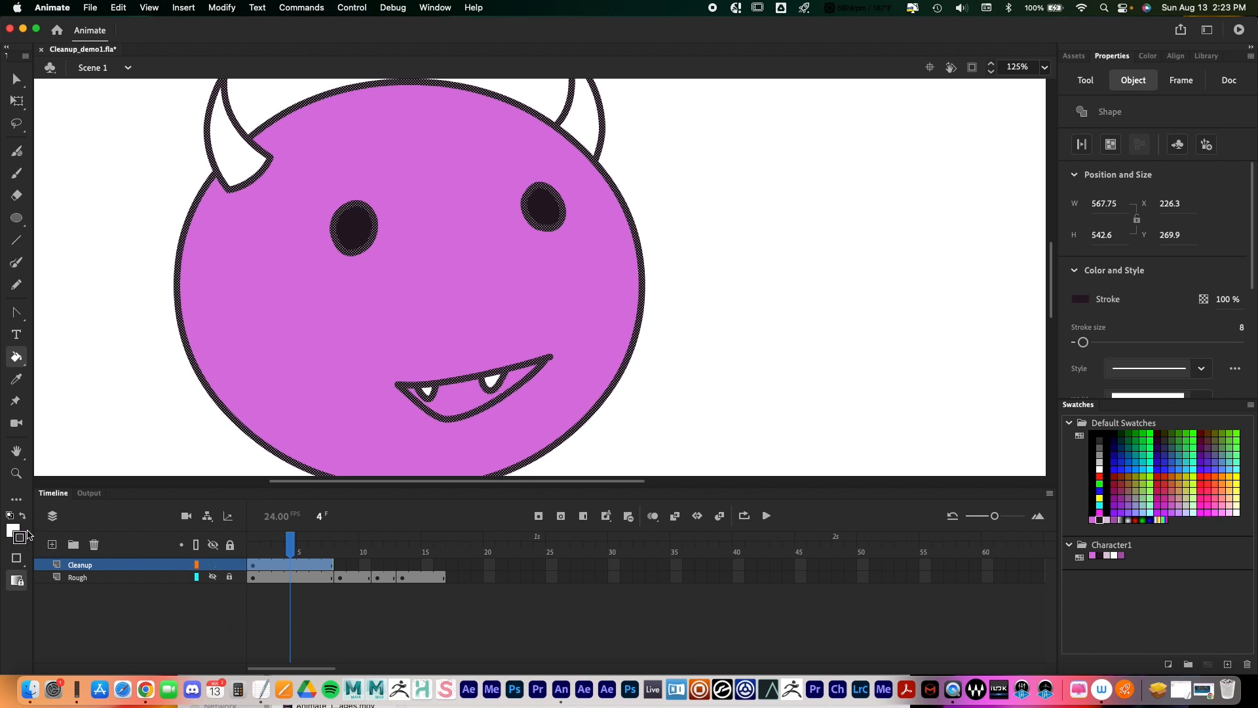
# Step: Fill both horns with the pale lavender Character1 swatch and deselect the artwork
pyautogui.click(20, 537)
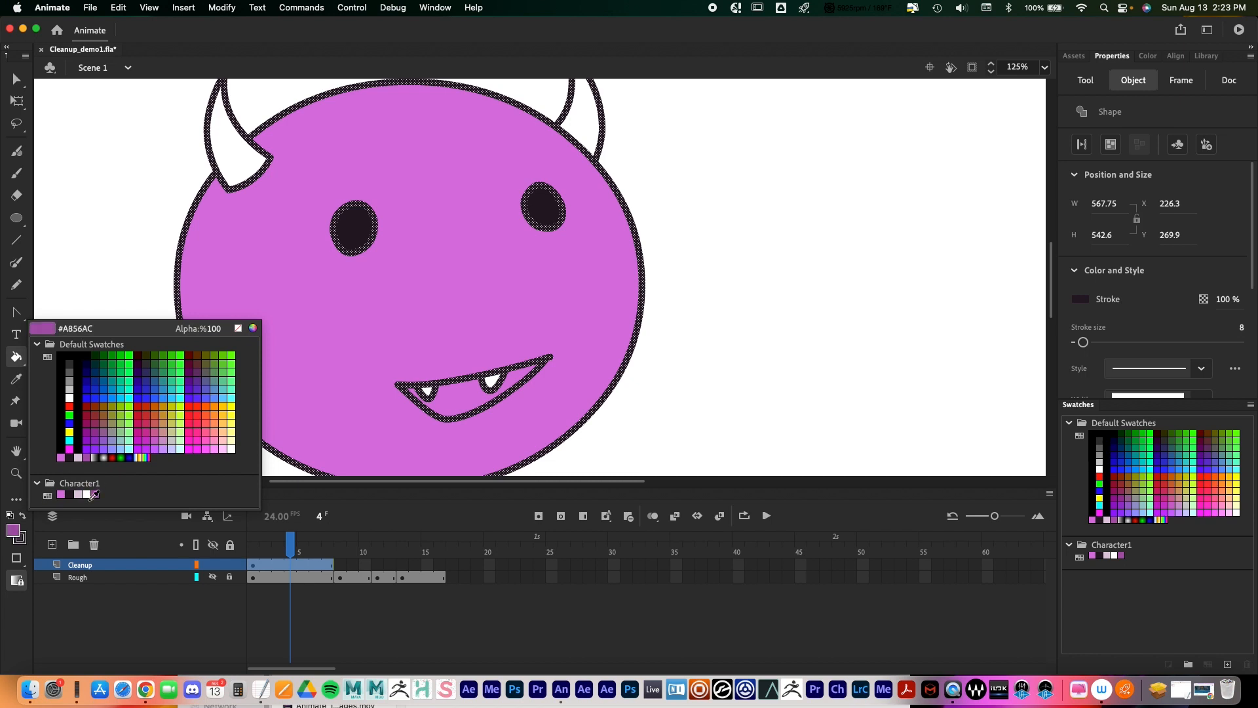
pyautogui.click(78, 494)
pyautogui.click(235, 159)
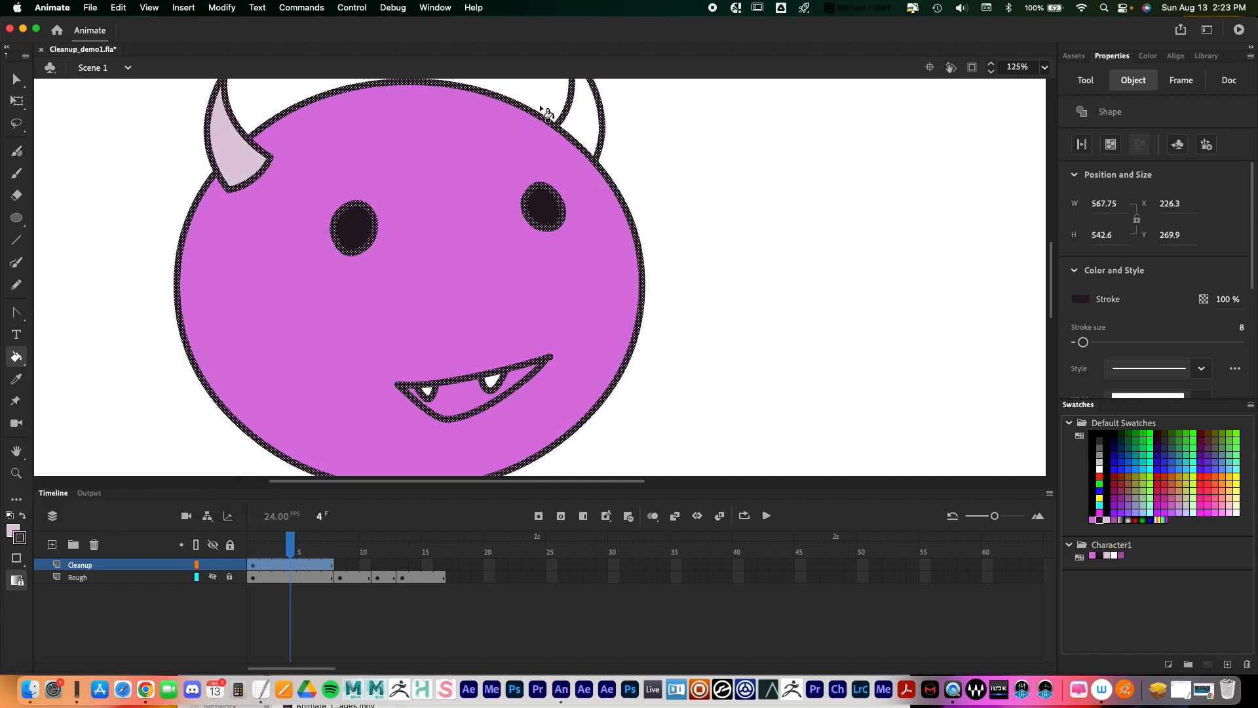
pyautogui.click(16, 79)
pyautogui.click(245, 221)
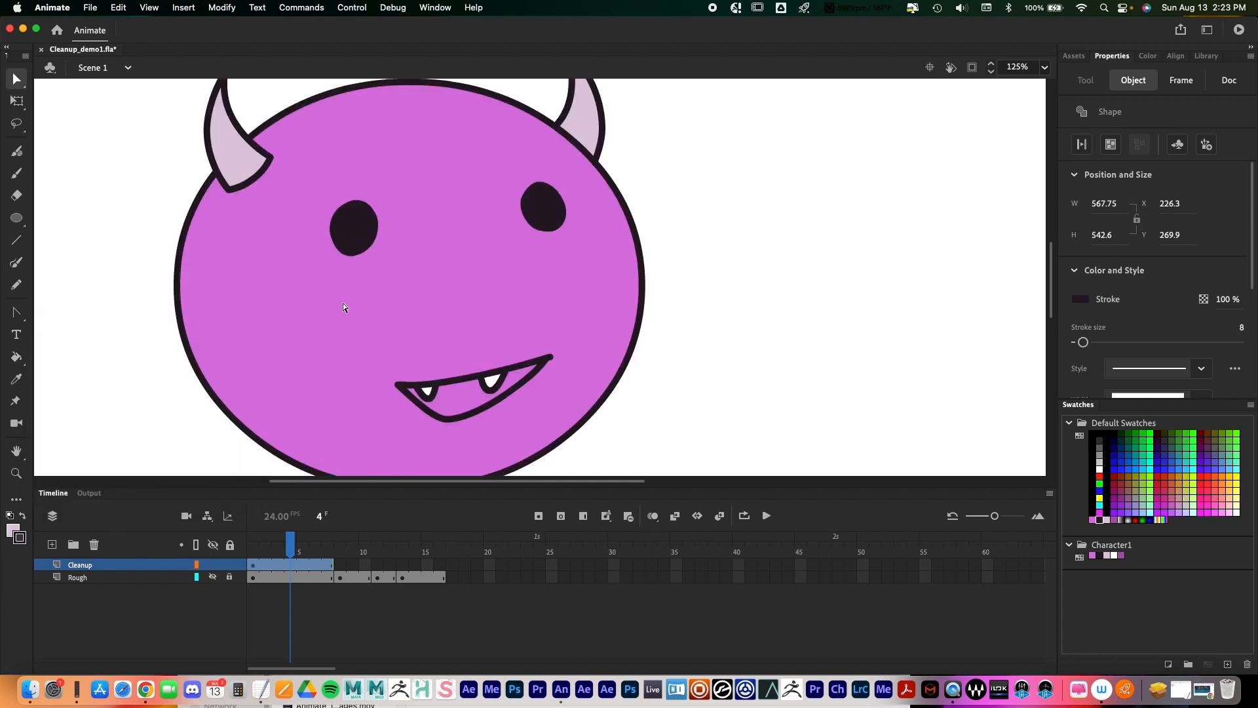
# Step: Examine the mouth's outline up close for gaps between its anchor points, from the lower curve to the far corner
pyautogui.doubleClick(458, 418)
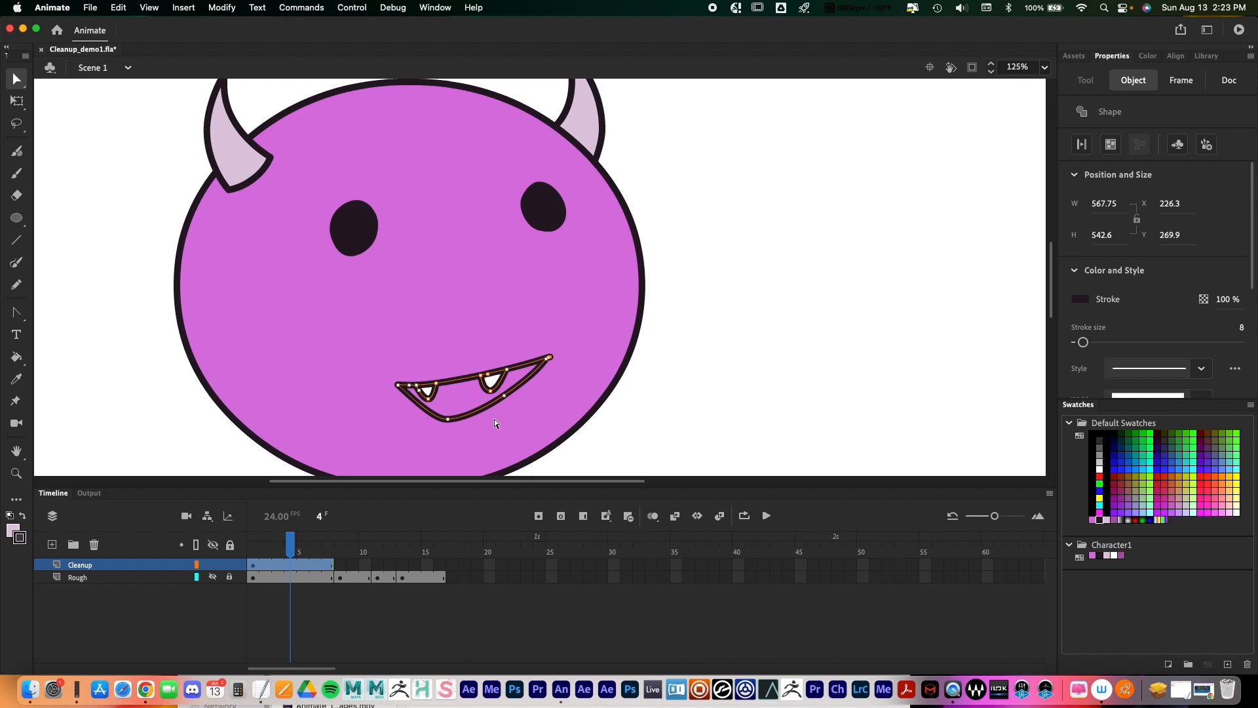
pyautogui.press('z')
pyautogui.click(466, 404)
pyautogui.click(478, 289)
pyautogui.click(373, 308)
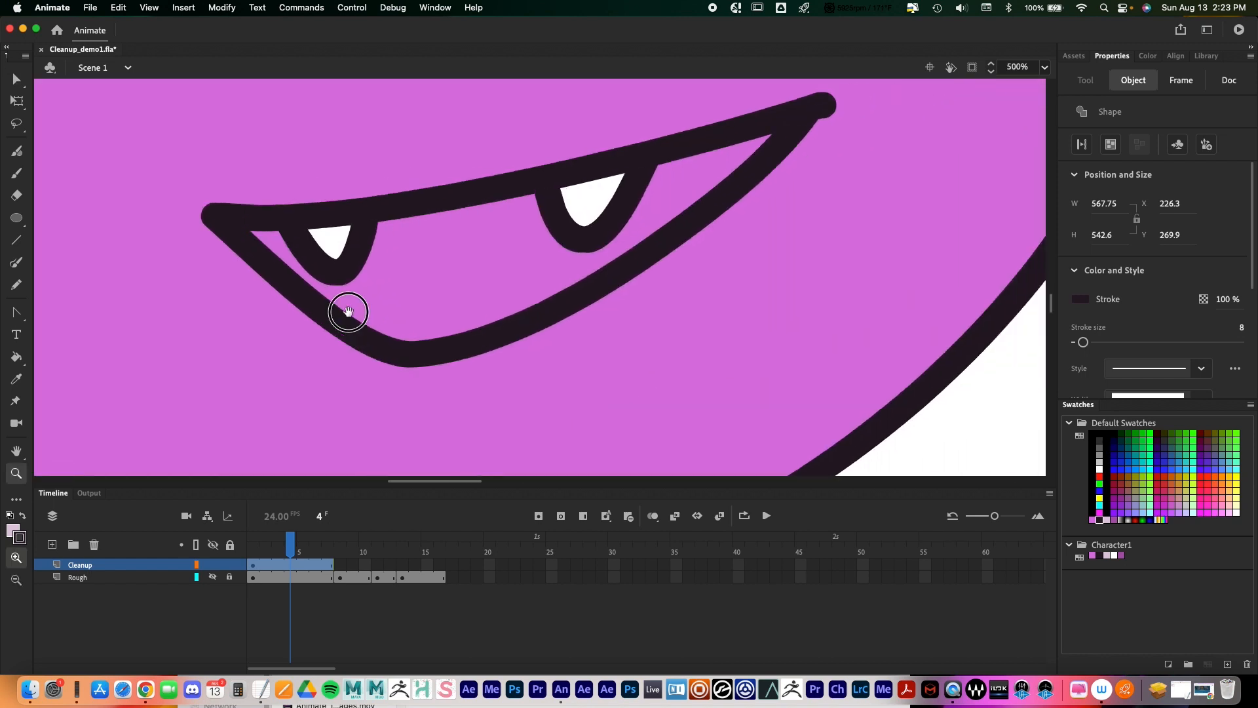
pyautogui.click(350, 302)
pyautogui.press('v')
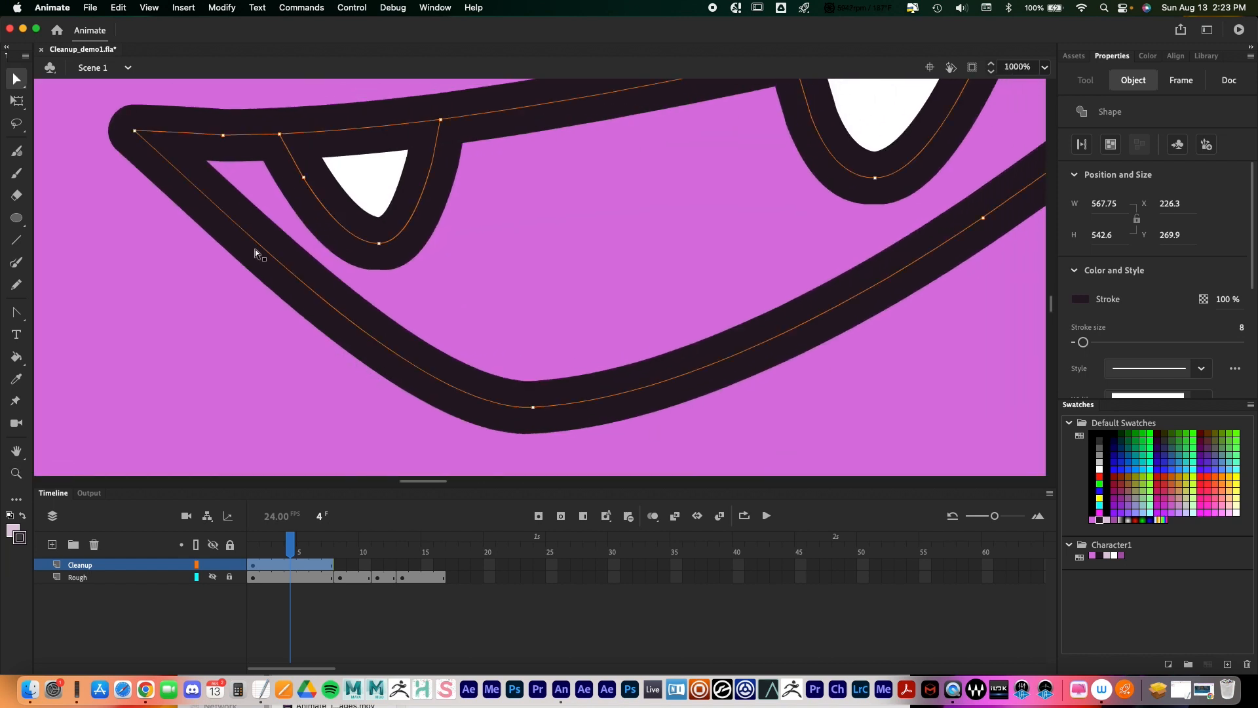
pyautogui.click(254, 257)
pyautogui.hscroll(15, 718, 410)
pyautogui.scroll(6, 718, 410)
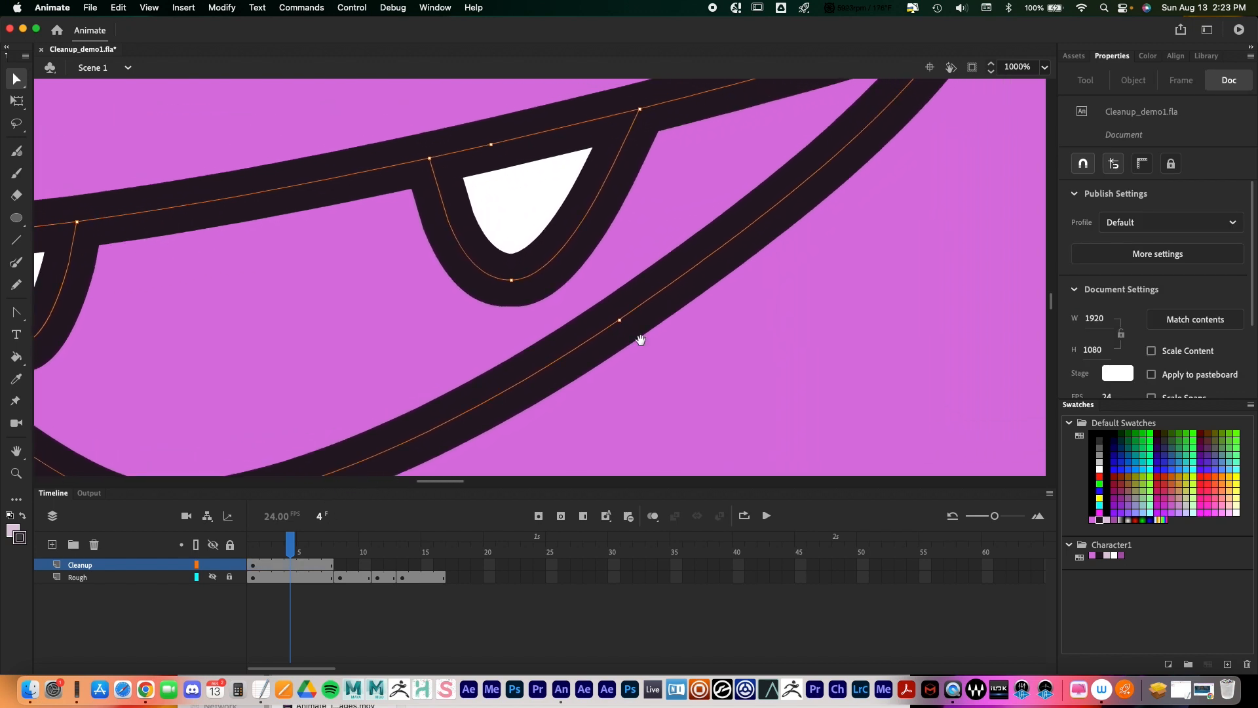
pyautogui.moveTo(698, 292); pyautogui.dragTo(836, 240)
pyautogui.press('z')
pyautogui.keyDown('alt'); pyautogui.click(525, 304); pyautogui.keyUp('alt')
pyautogui.hscroll(-3, 531, 362)
pyautogui.scroll(-1, 531, 361)
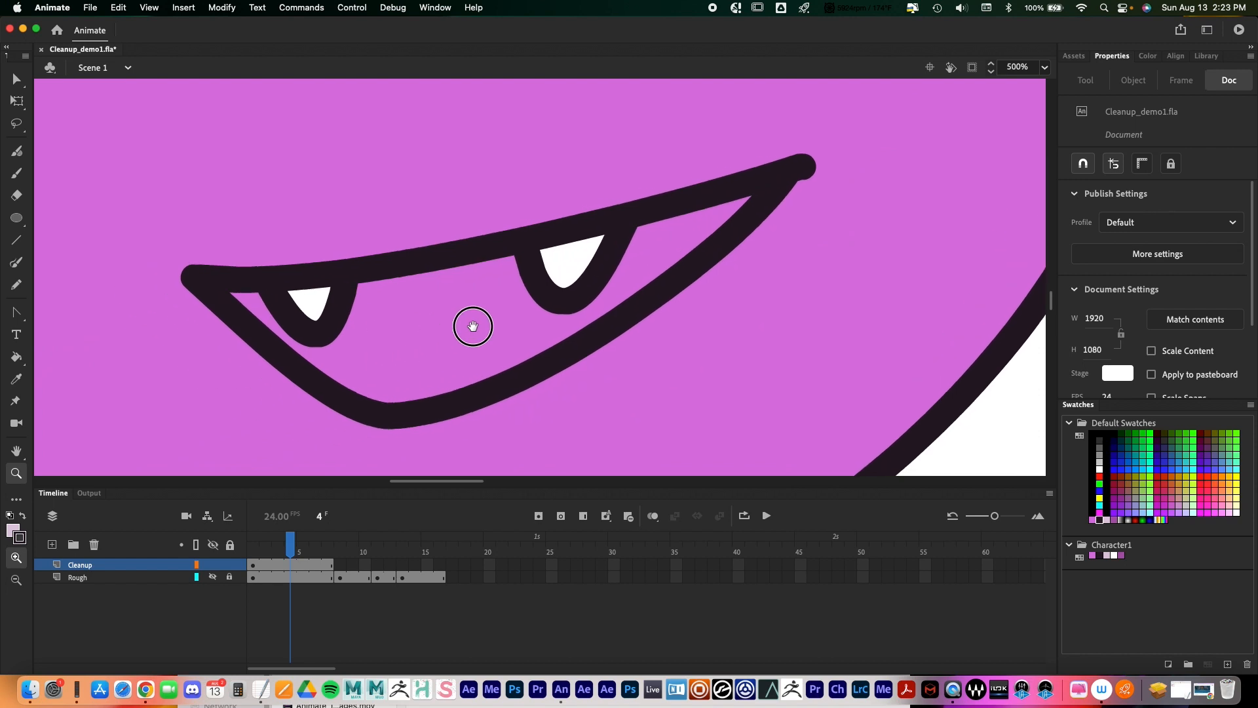
# Step: Move the loose end of the mouth's lower line onto the upper line's anchor point at the right corner, using the Subselection tool
pyautogui.click(17, 80)
pyautogui.click(89, 102)
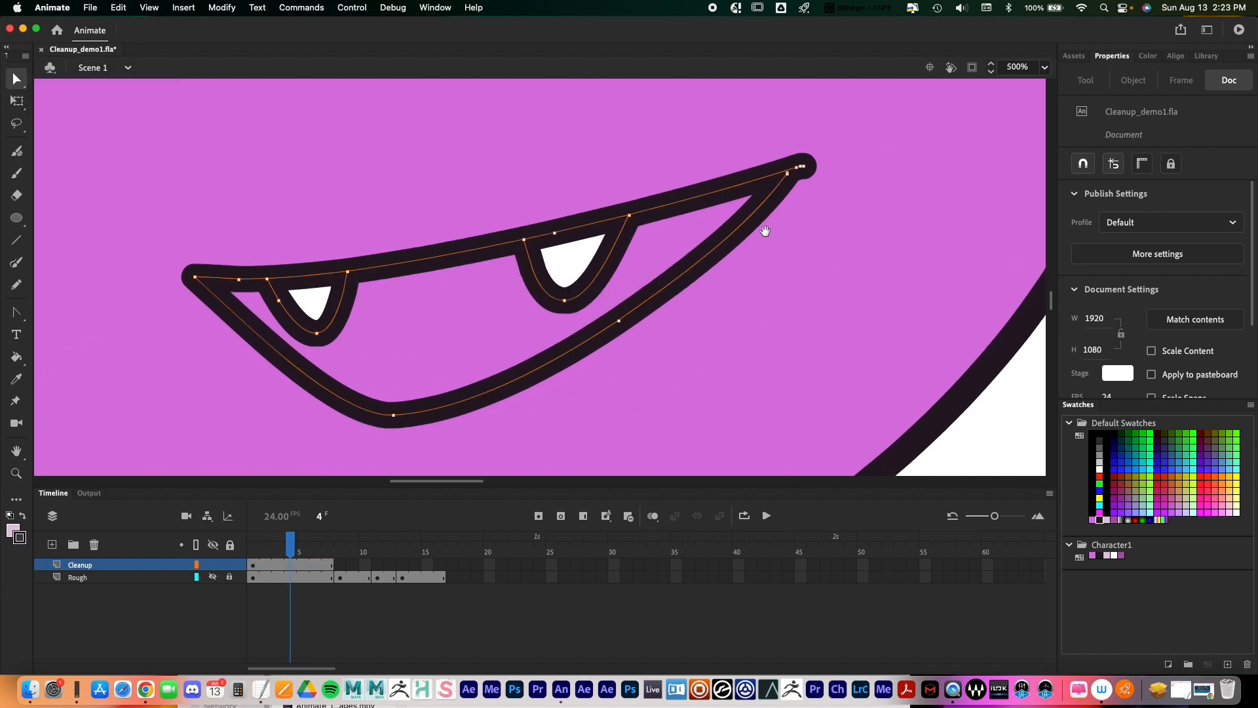
pyautogui.moveTo(774, 213); pyautogui.dragTo(601, 260)
pyautogui.press('z')
pyautogui.click(564, 281)
pyautogui.click(542, 317)
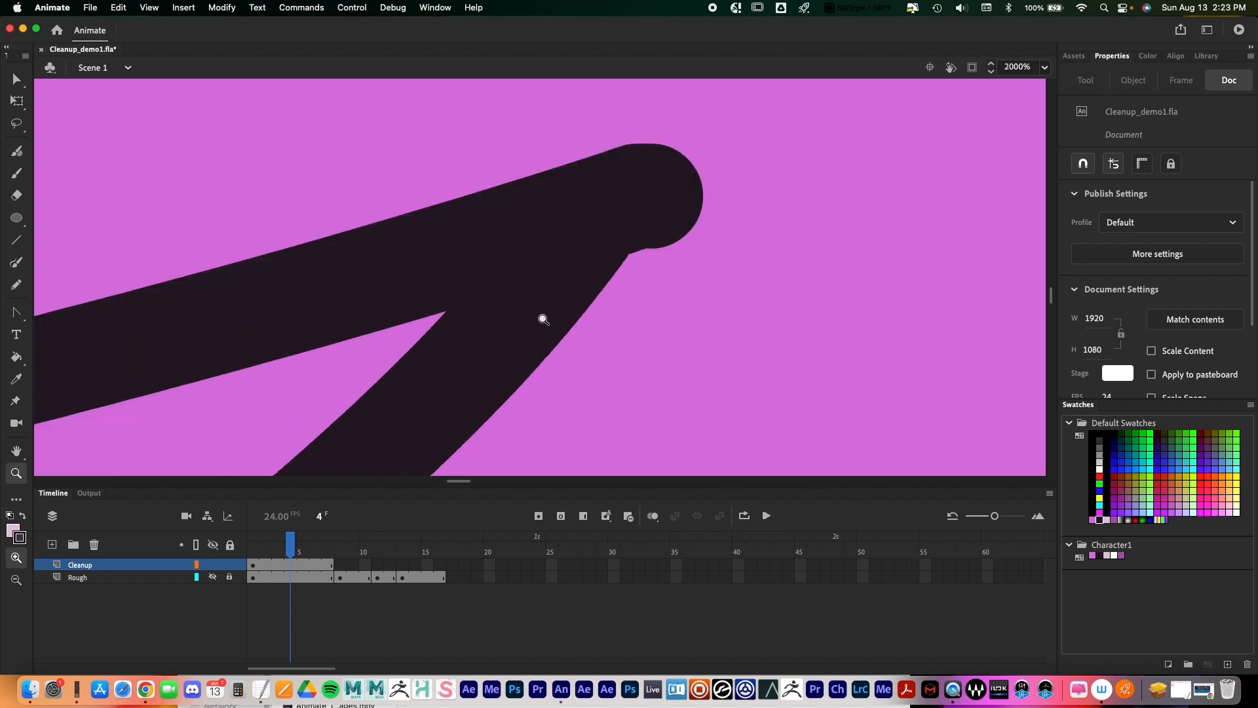
pyautogui.press('a')
pyautogui.click(586, 223)
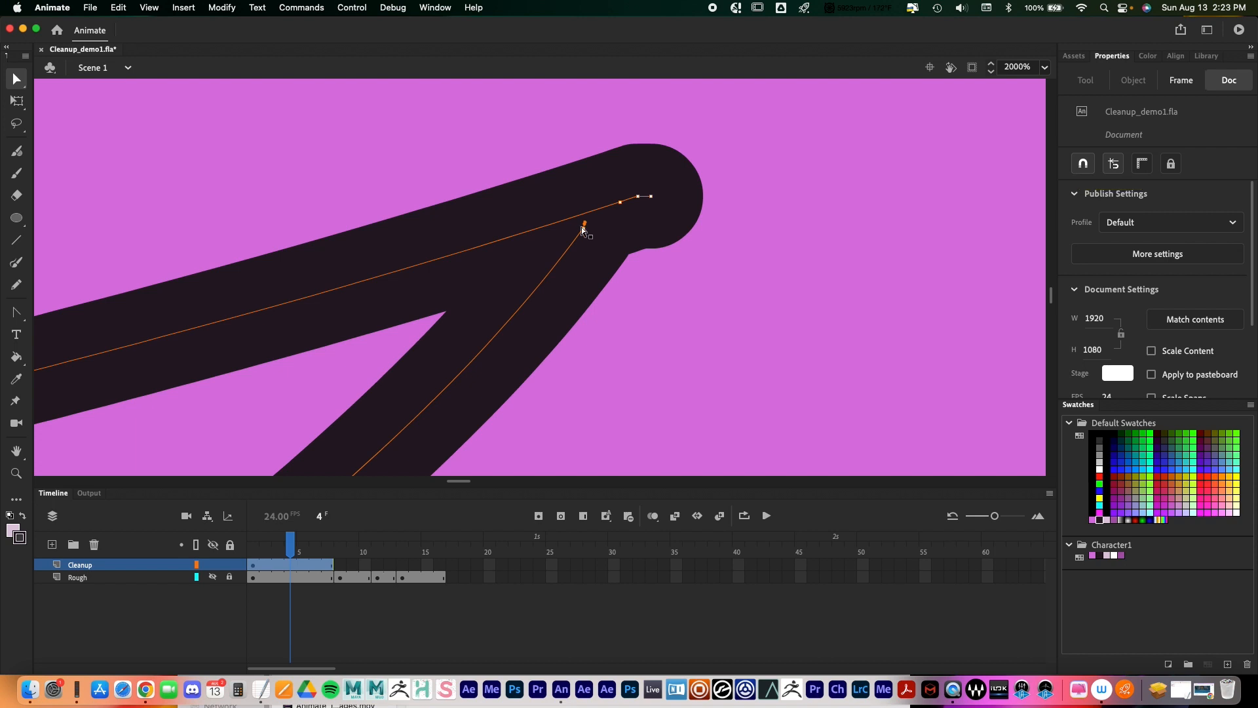
pyautogui.moveTo(585, 224)
pyautogui.mouseDown()
pyautogui.moveTo(646, 202)
pyautogui.moveTo(619, 204)
pyautogui.mouseUp()
pyautogui.press('super+z')
# Step: Fill the inside of the mouth around the fangs with the dark #251A25 Character1 swatch using the Paint Bucket
pyautogui.moveTo(575, 329); pyautogui.dragTo(731, 253)
pyautogui.press('z')
pyautogui.keyDown('alt'); pyautogui.click(578, 304); pyautogui.keyUp('alt')
pyautogui.keyDown('alt'); pyautogui.click(576, 304); pyautogui.keyUp('alt')
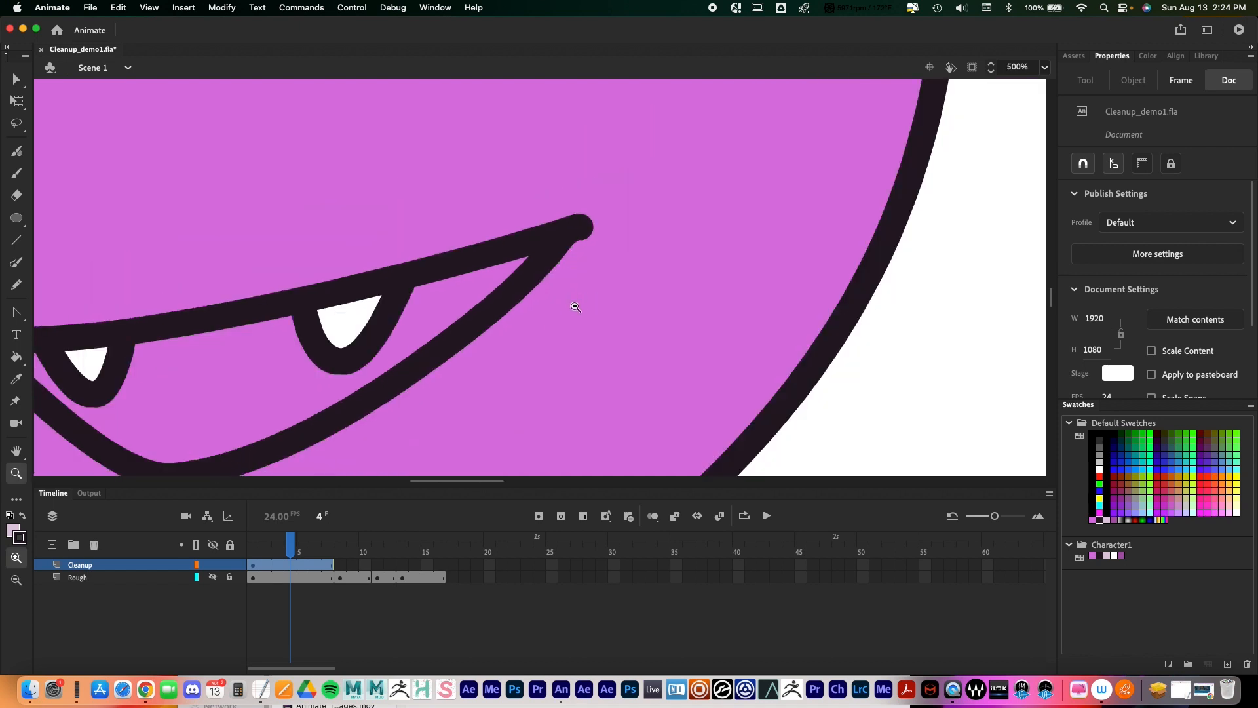
pyautogui.keyDown('alt'); pyautogui.click(578, 304); pyautogui.keyUp('alt')
pyautogui.hscroll(-3, 577, 310)
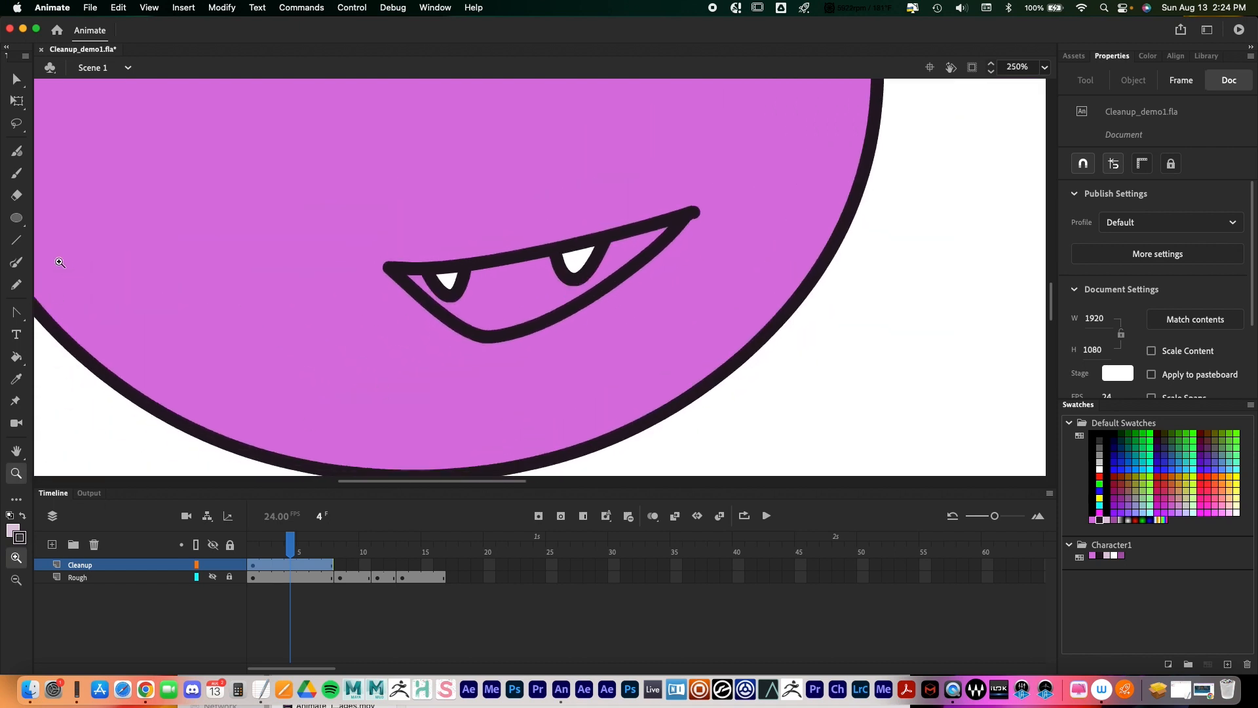
pyautogui.press('k')
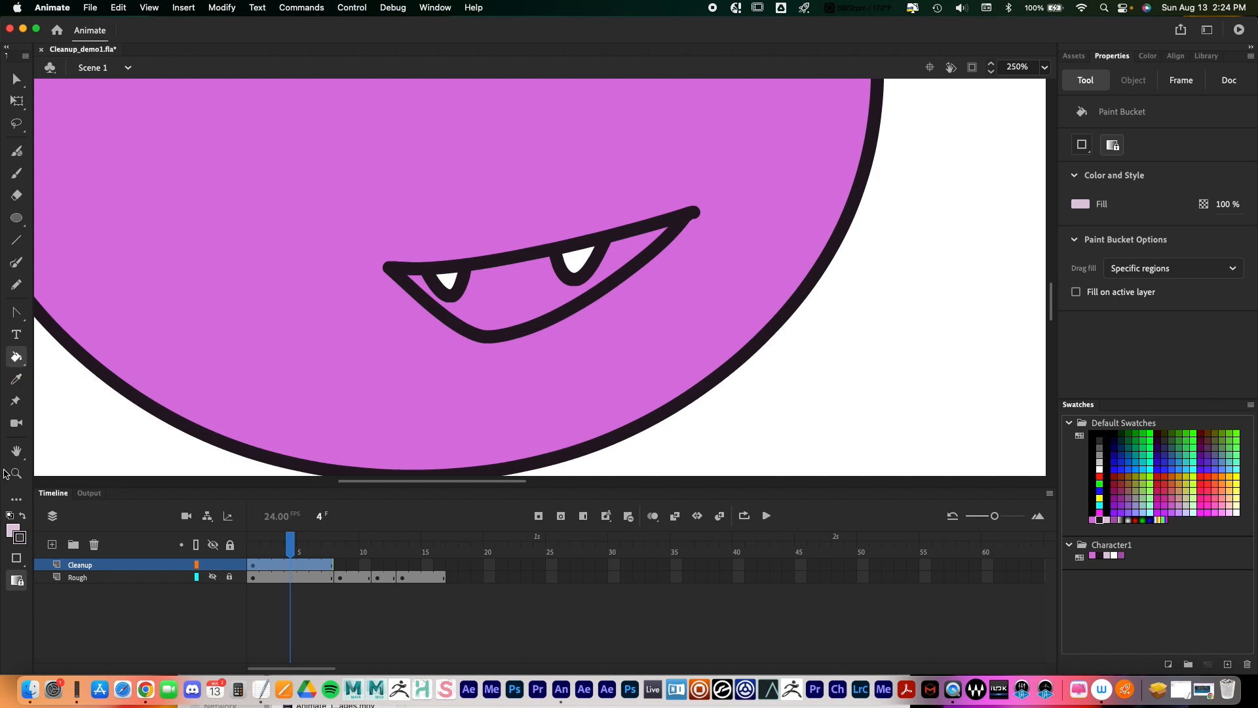
pyautogui.click(12, 529)
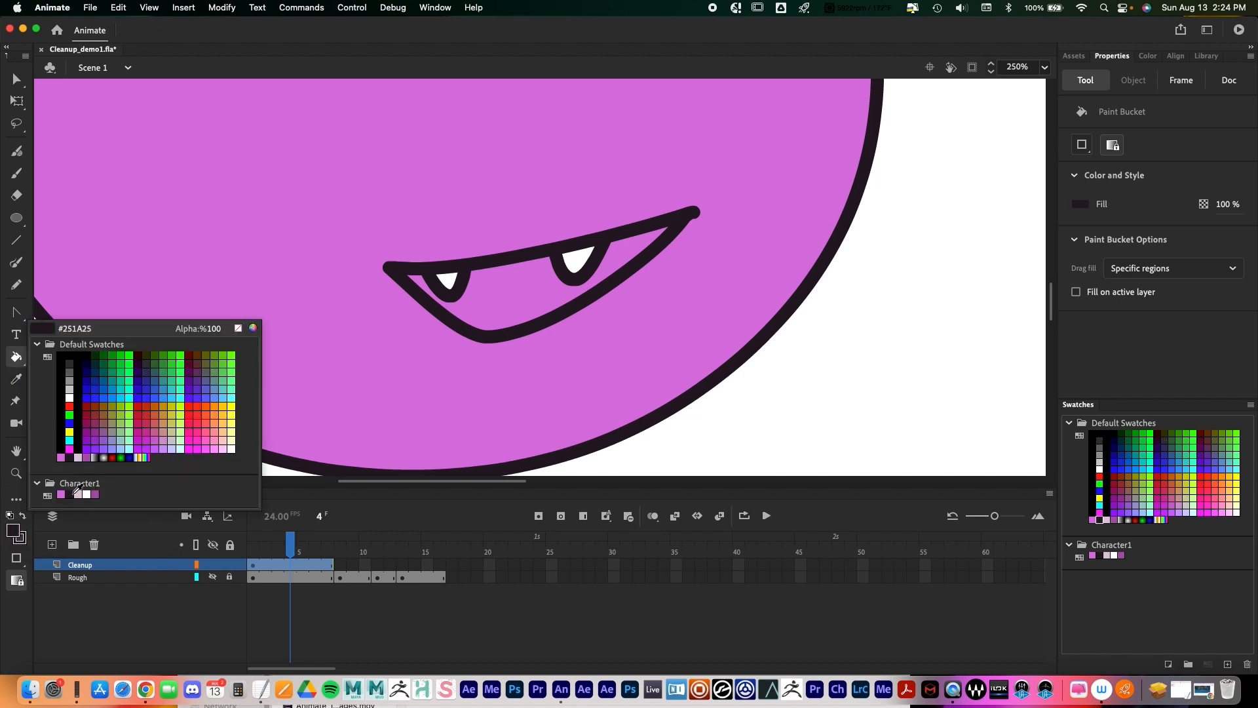
pyautogui.click(69, 494)
pyautogui.click(515, 291)
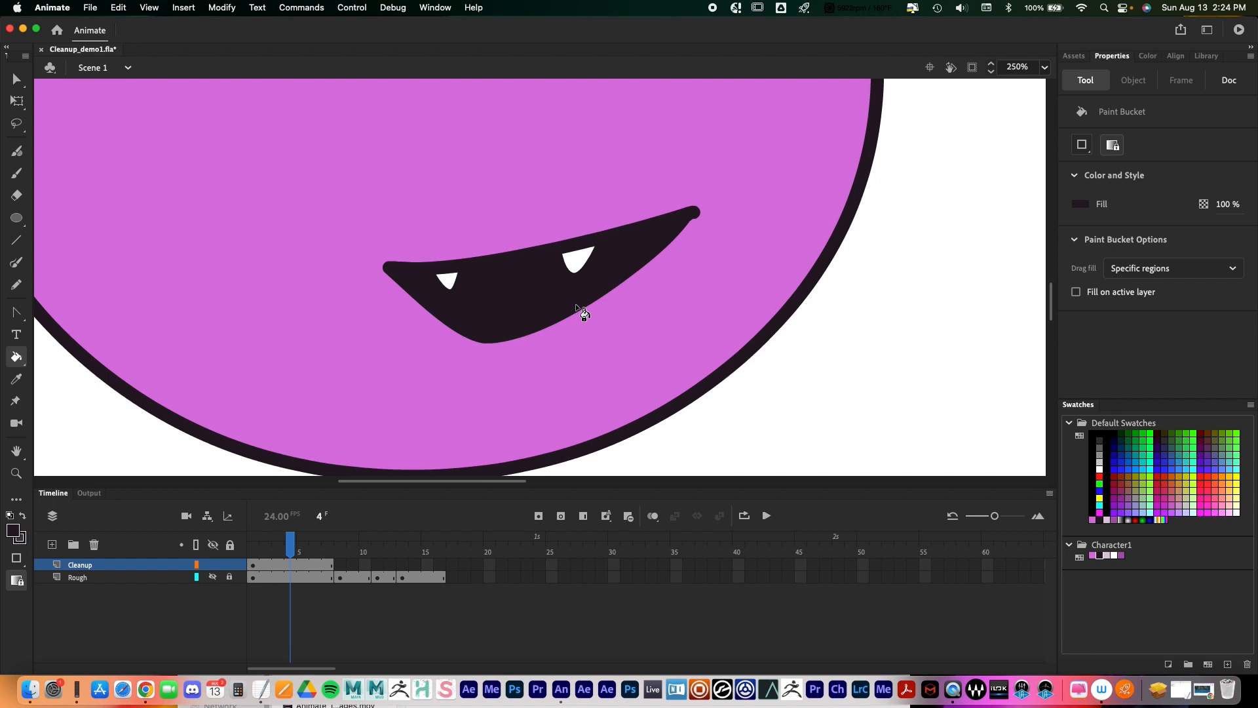
# Step: Set the Paint Bucket's gap option to Close Large Gaps
pyautogui.click(16, 79)
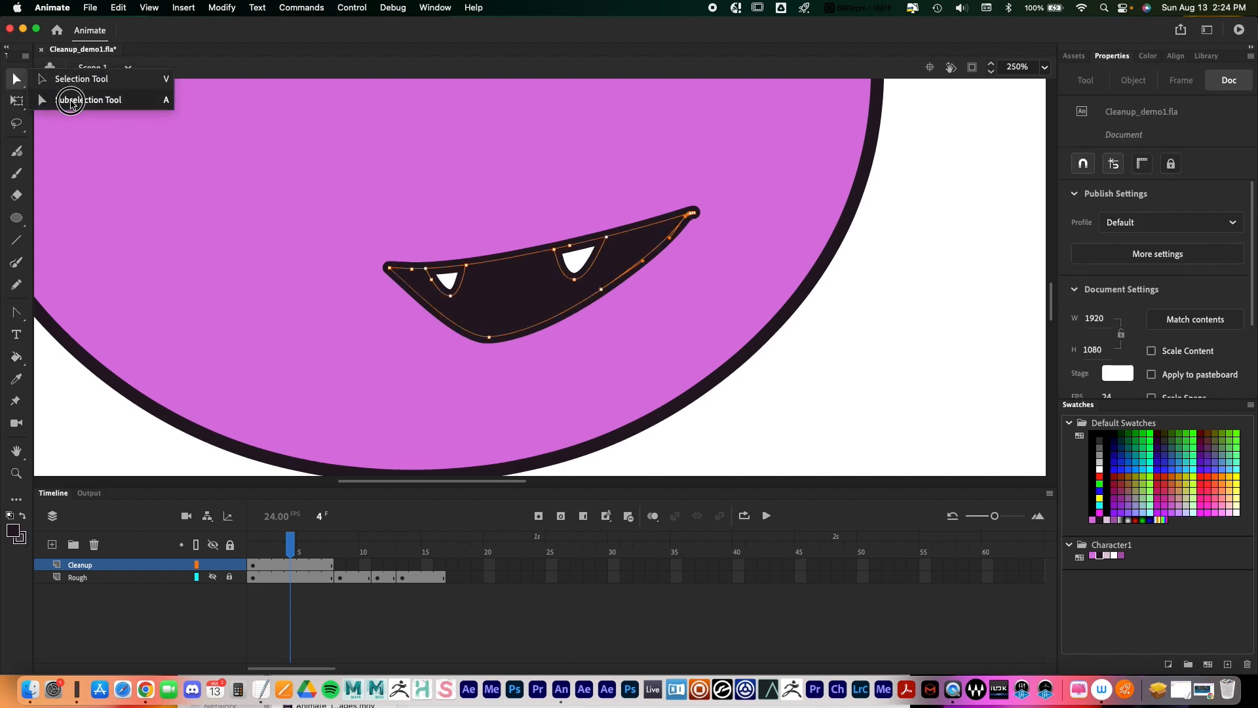
pyautogui.click(13, 80)
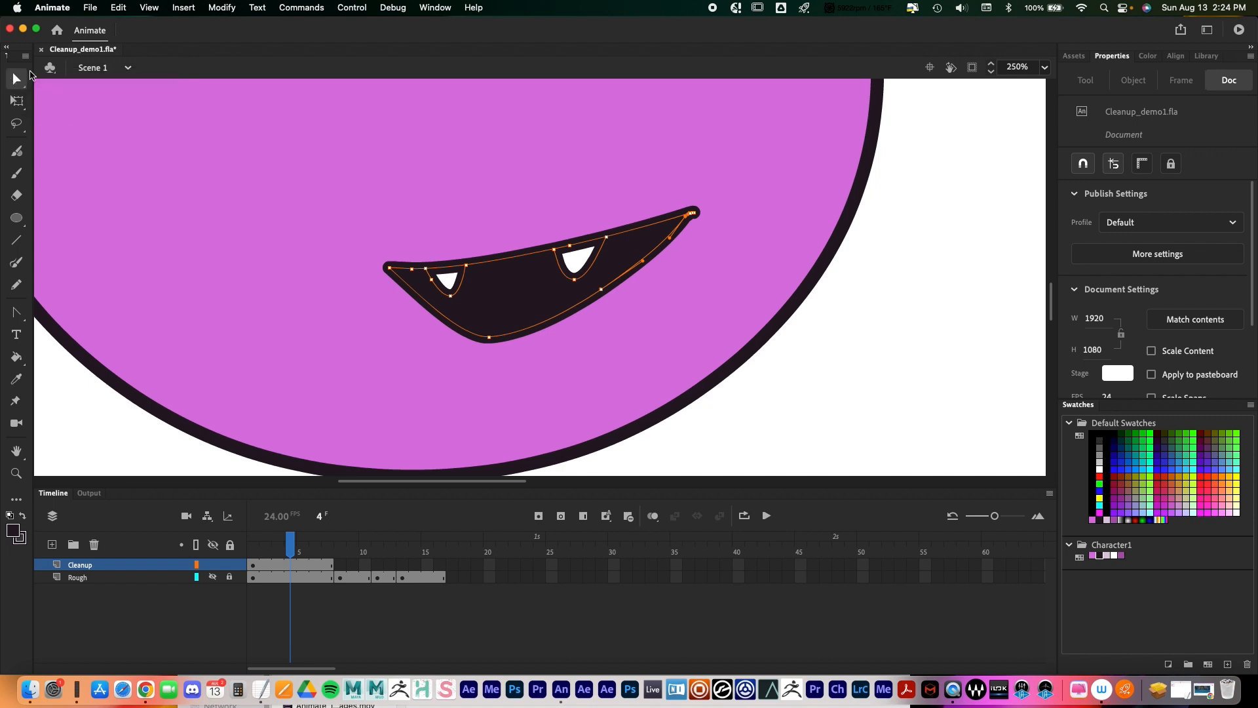
pyautogui.click(16, 357)
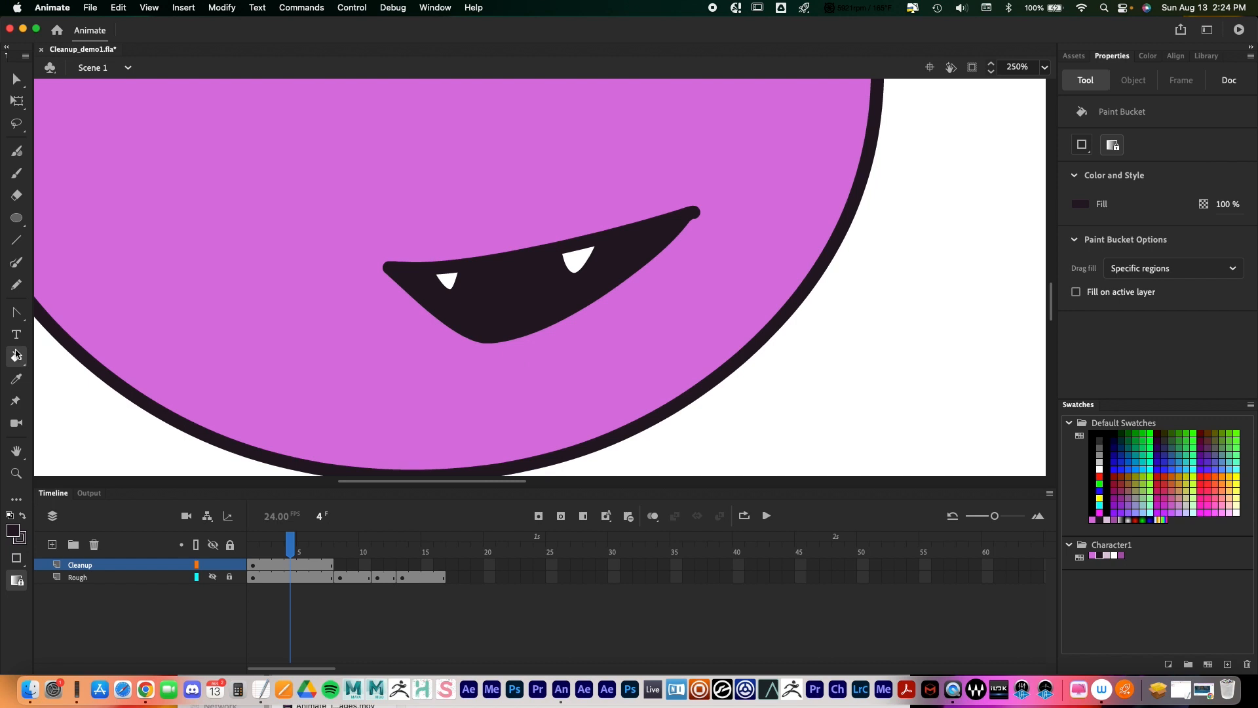
pyautogui.click(1083, 147)
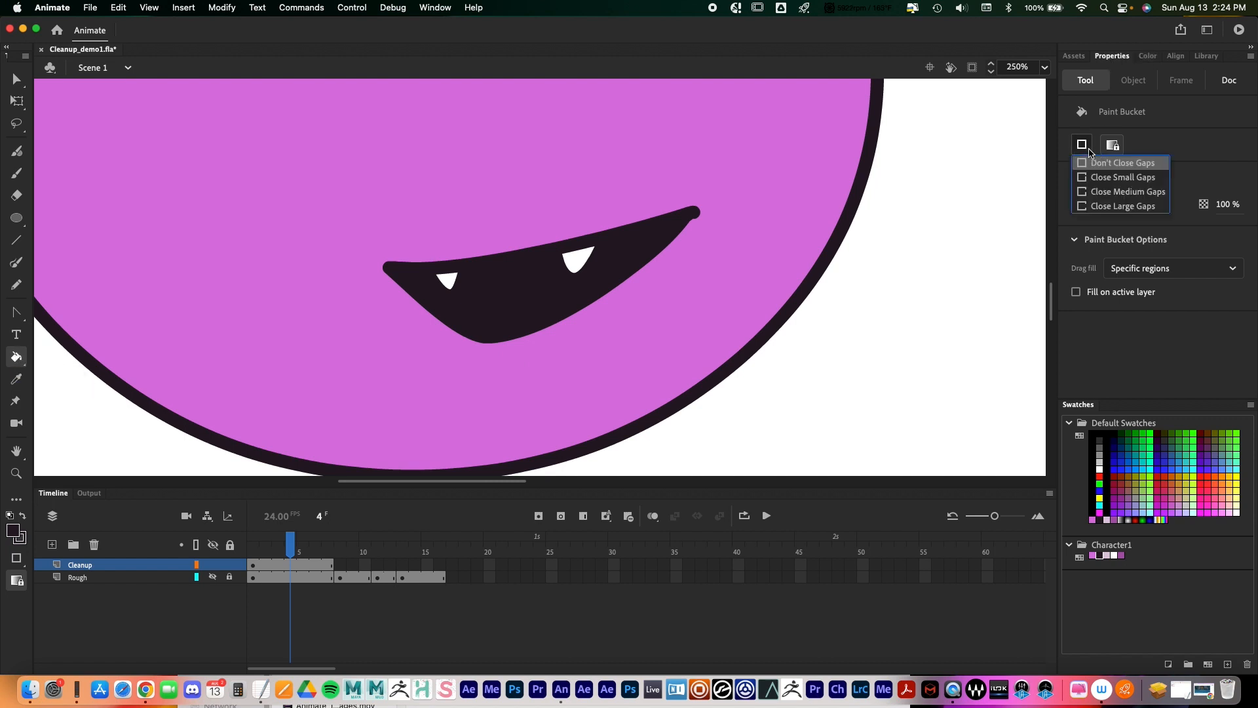
pyautogui.click(1123, 207)
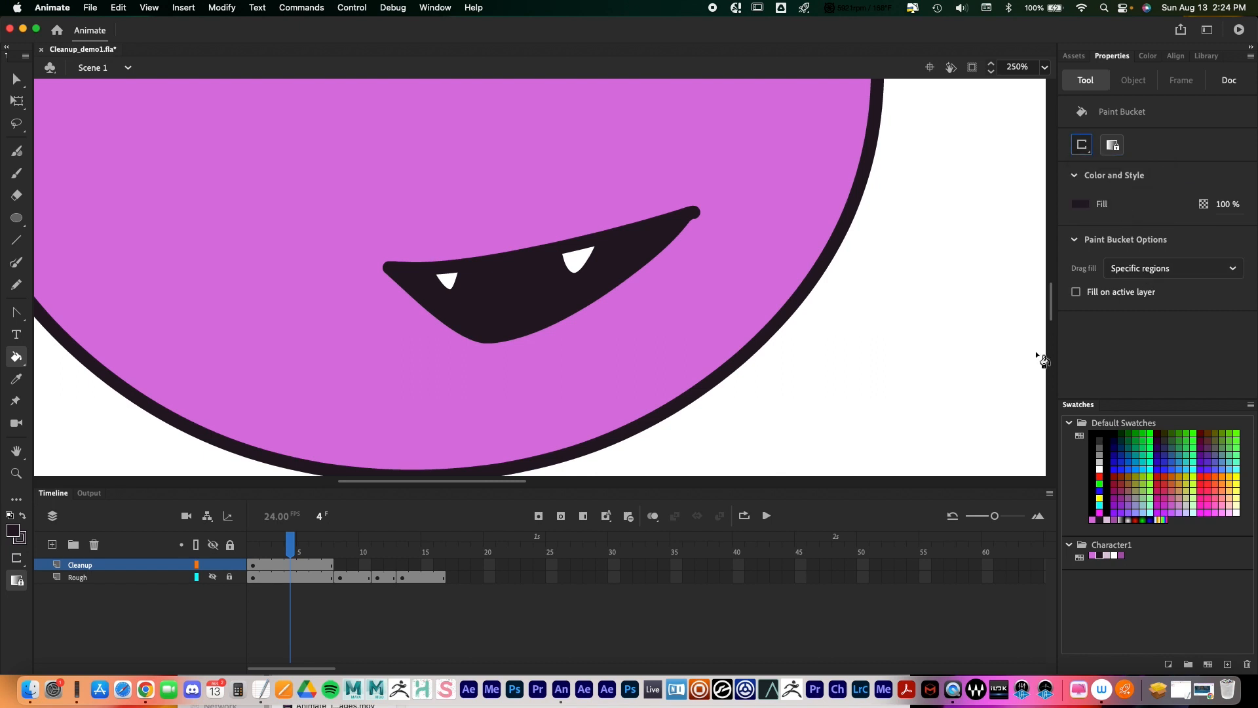
# Step: Choose the Classic Brush with the white Character1 swatch as its fill for painting on the eyes
pyautogui.press('z')
pyautogui.keyDown('alt'); pyautogui.click(680, 260); pyautogui.keyUp('alt')
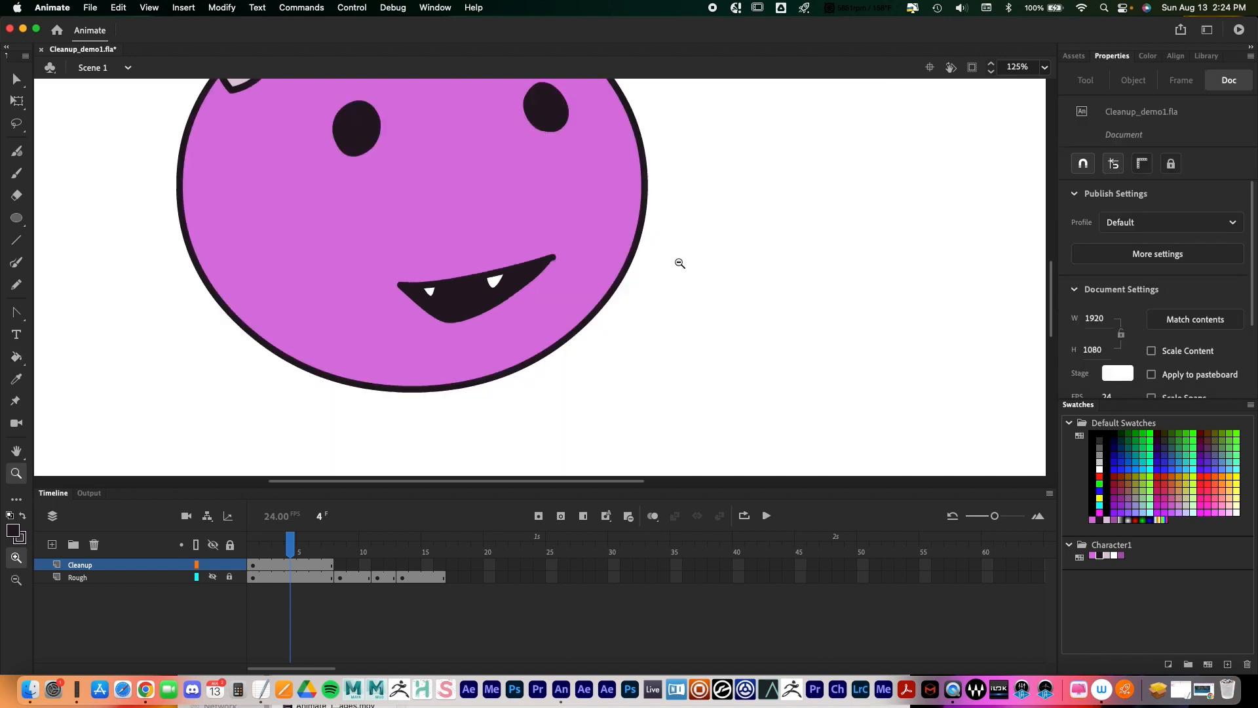
pyautogui.moveTo(586, 354); pyautogui.dragTo(597, 373)
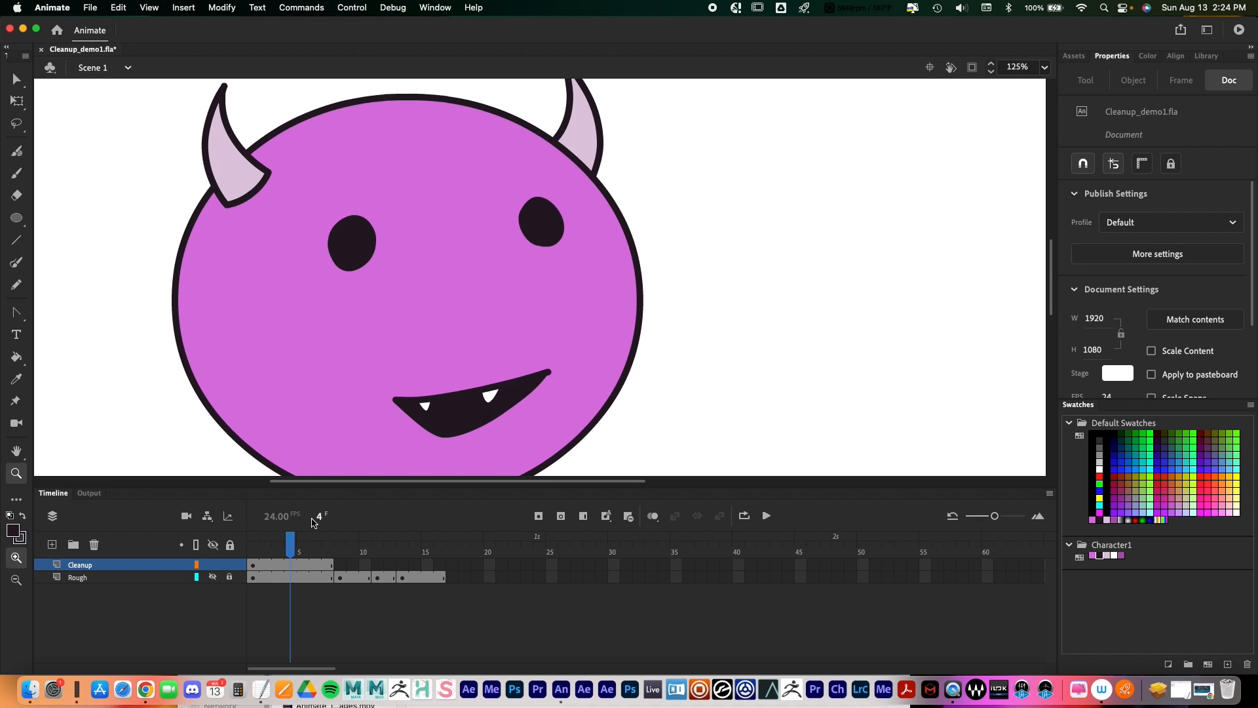
pyautogui.click(372, 258)
pyautogui.moveTo(625, 304); pyautogui.dragTo(516, 296)
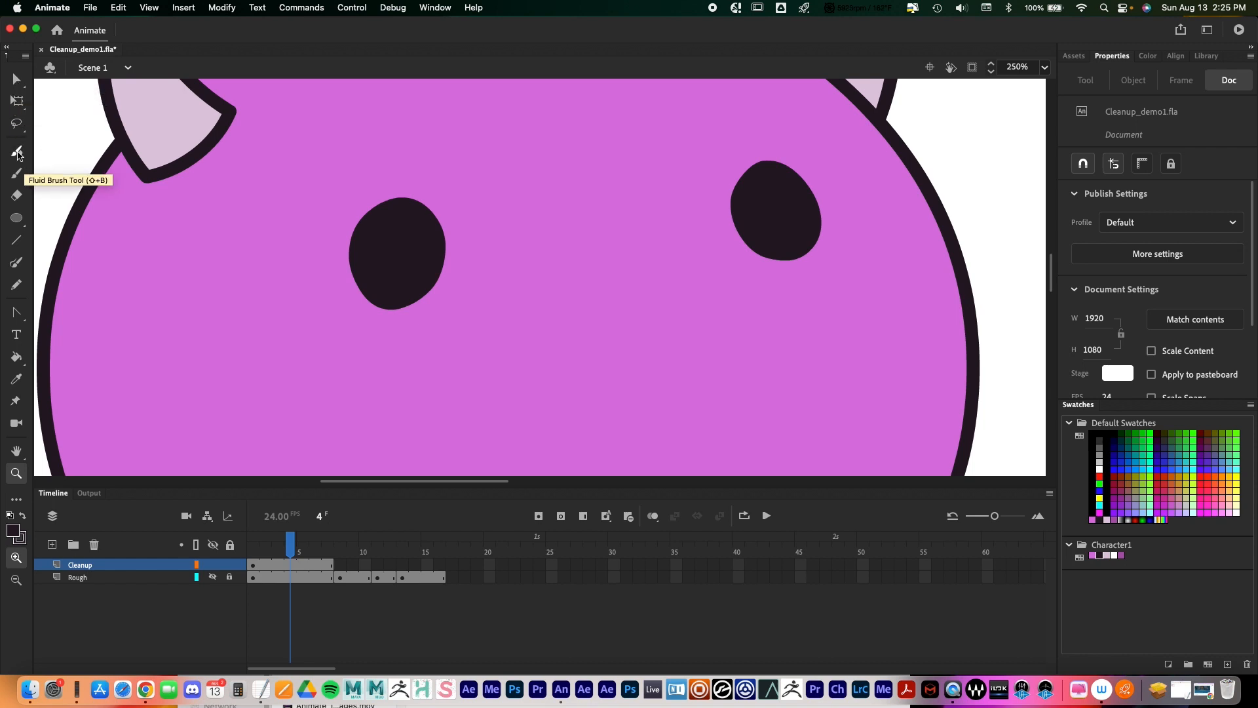
pyautogui.click(17, 173)
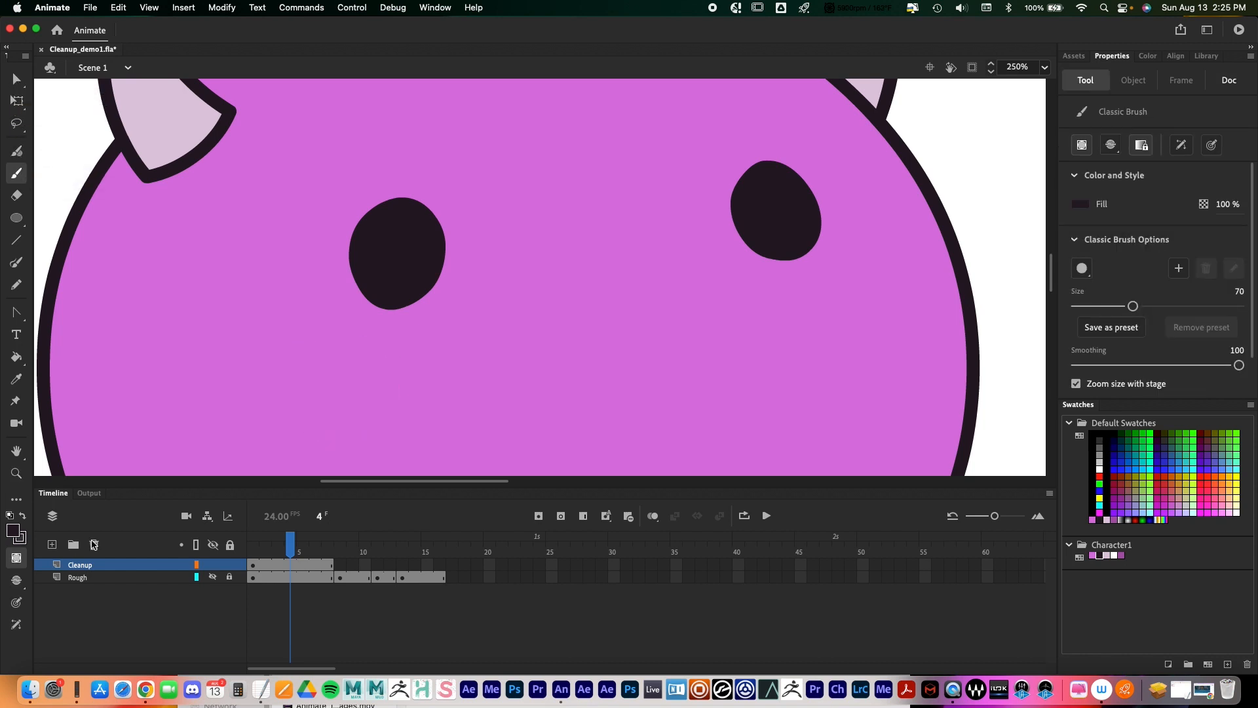
pyautogui.click(13, 528)
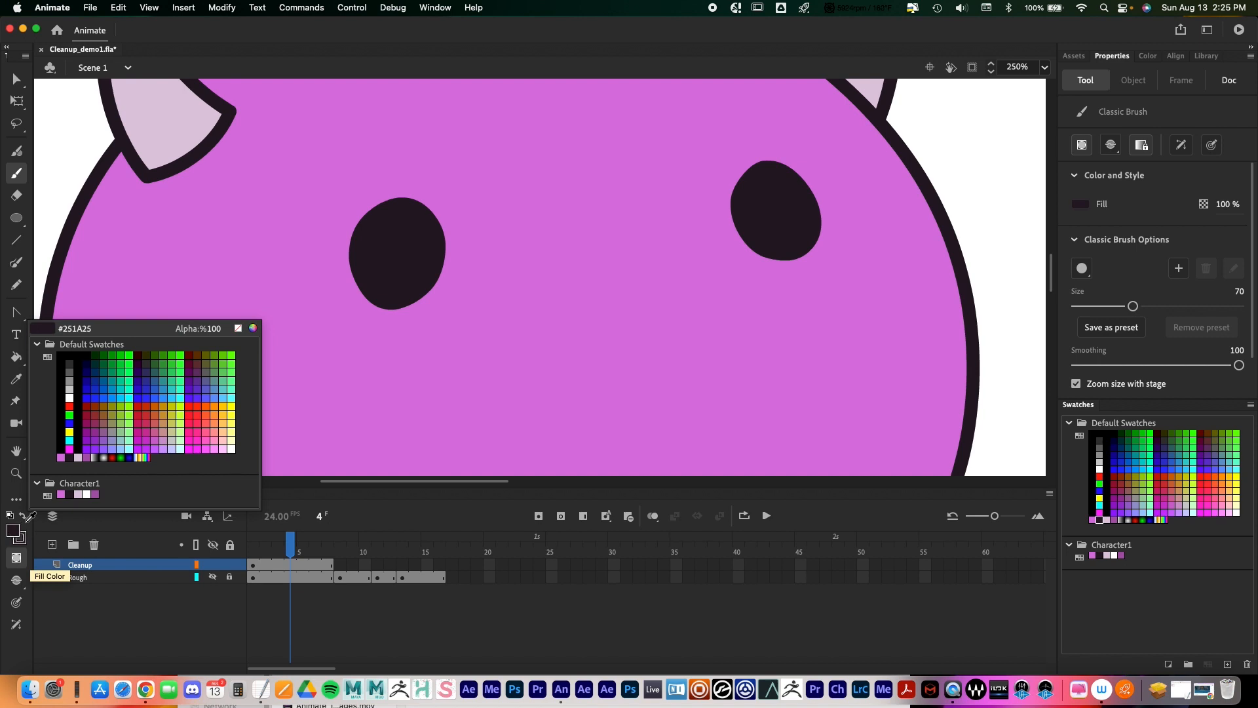
pyautogui.click(89, 495)
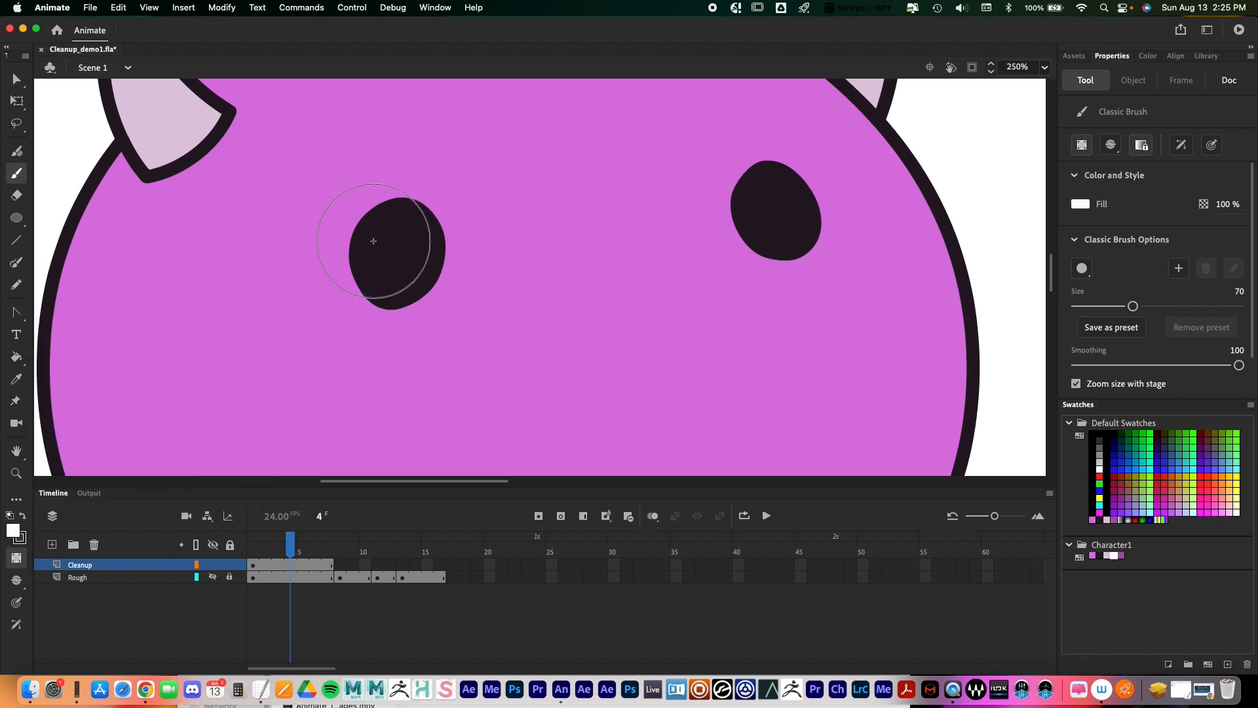
# Step: Reduce the brush size to 19 and dab one round white highlight in the upper left of each eye
pyautogui.press('[')
pyautogui.press('[')
pyautogui.press('[')
pyautogui.press('[')
pyautogui.press('[')
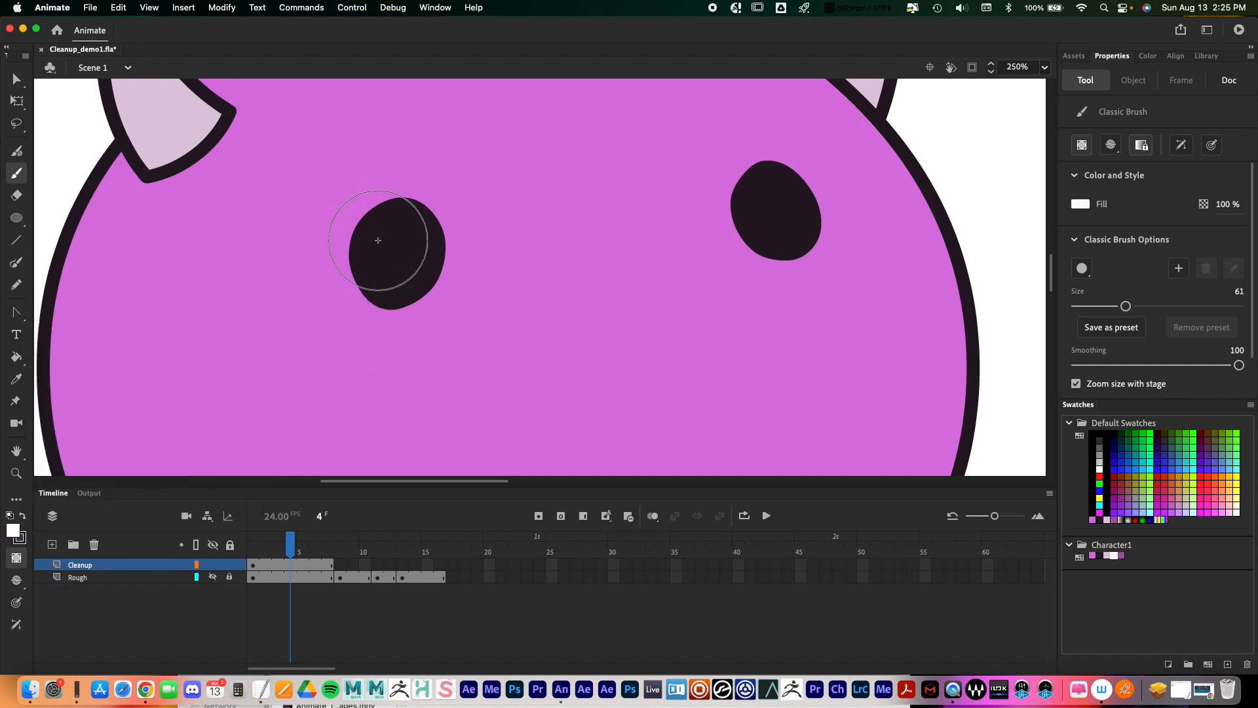
pyautogui.press('[')
pyautogui.press('[')
pyautogui.press('[')
pyautogui.press('[')
pyautogui.press('[')
pyautogui.press('[')
pyautogui.press('[')
pyautogui.press('[')
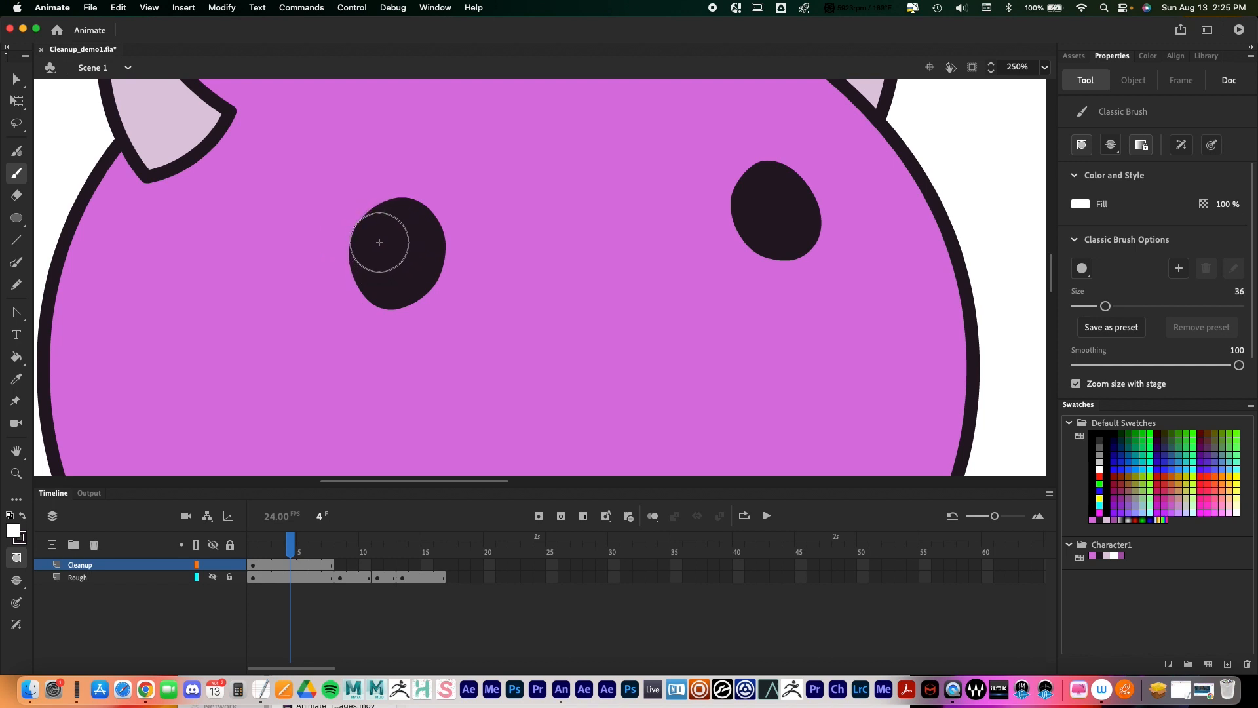
pyautogui.press('[')
pyautogui.press('[')
pyautogui.press('[')
pyautogui.press('[')
pyautogui.click(377, 240)
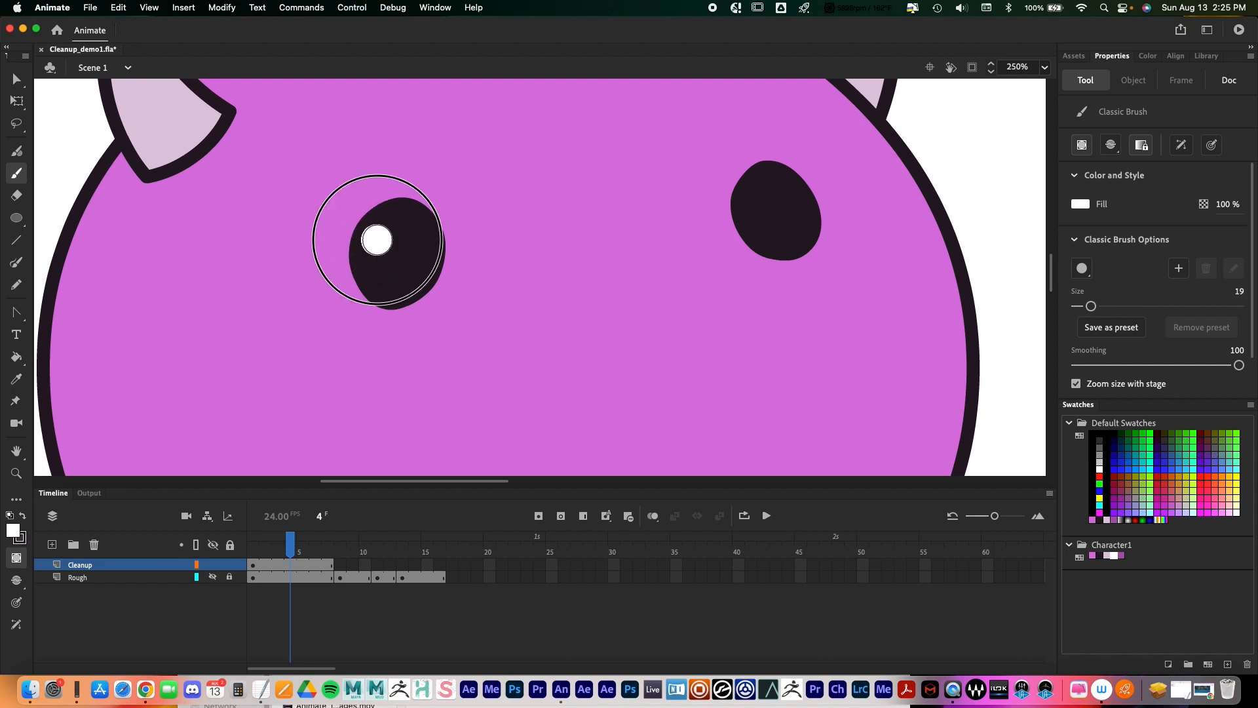
pyautogui.click(754, 199)
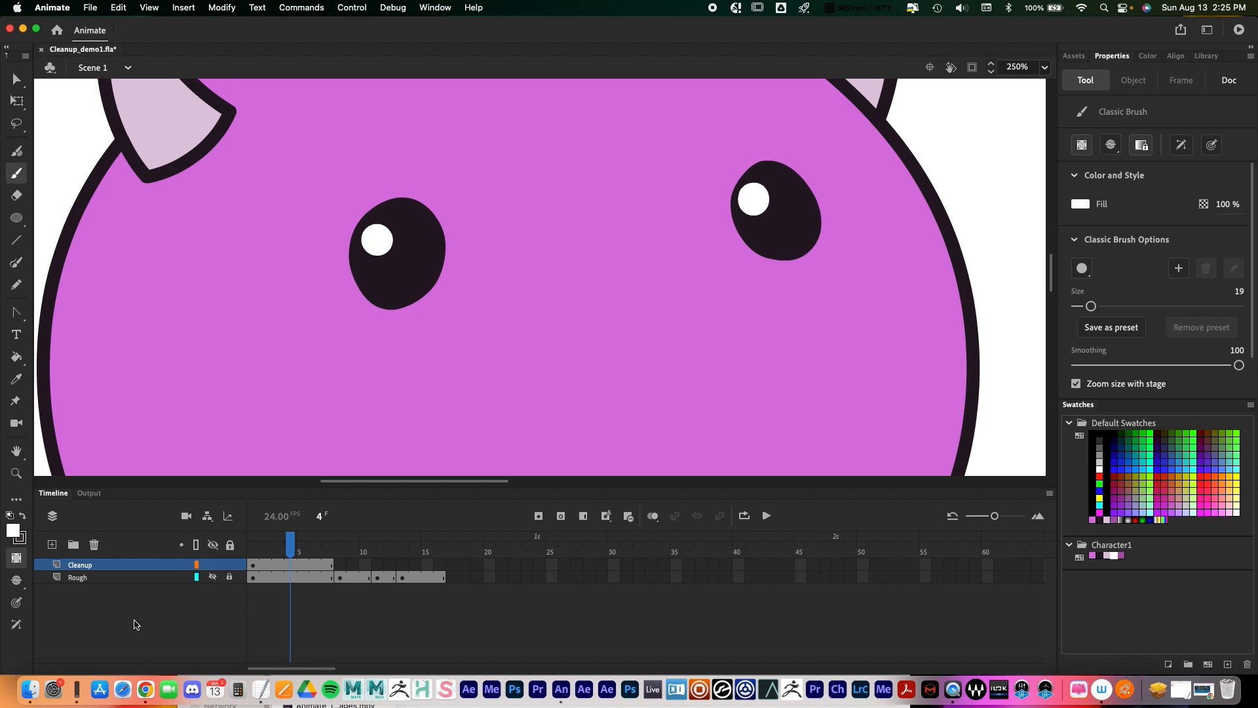
# Step: Draw a curved #A856AC Pencil line from the base of the left horn down across the face and past its lower outline
pyautogui.press('z')
pyautogui.keyDown('alt'); pyautogui.click(492, 300); pyautogui.keyUp('alt')
pyautogui.keyDown('alt'); pyautogui.click(525, 302); pyautogui.keyUp('alt')
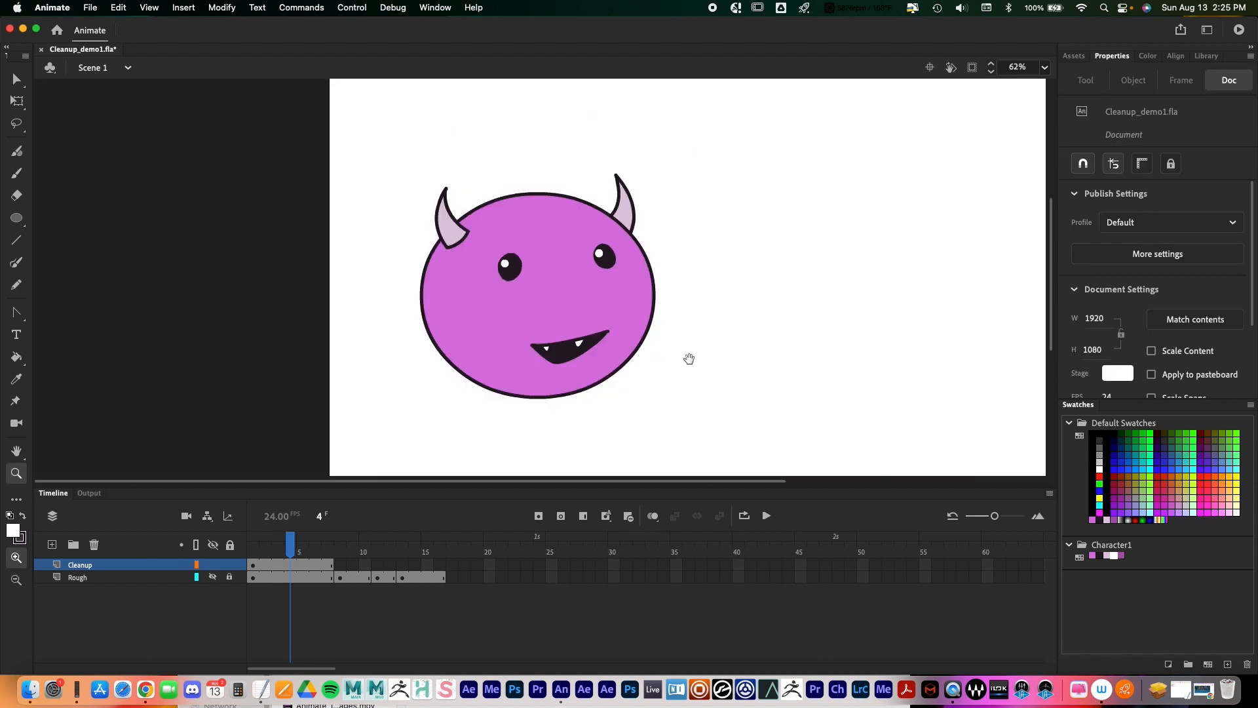
pyautogui.moveTo(688, 359); pyautogui.dragTo(648, 343)
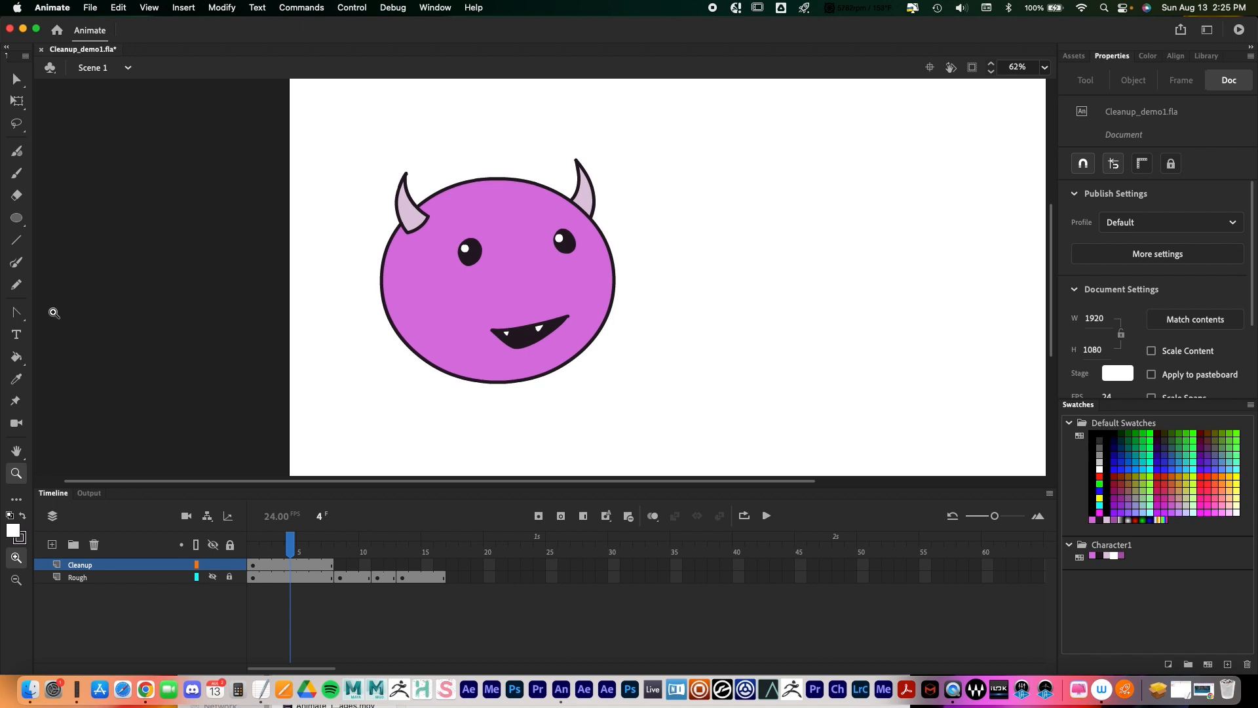
pyautogui.click(17, 284)
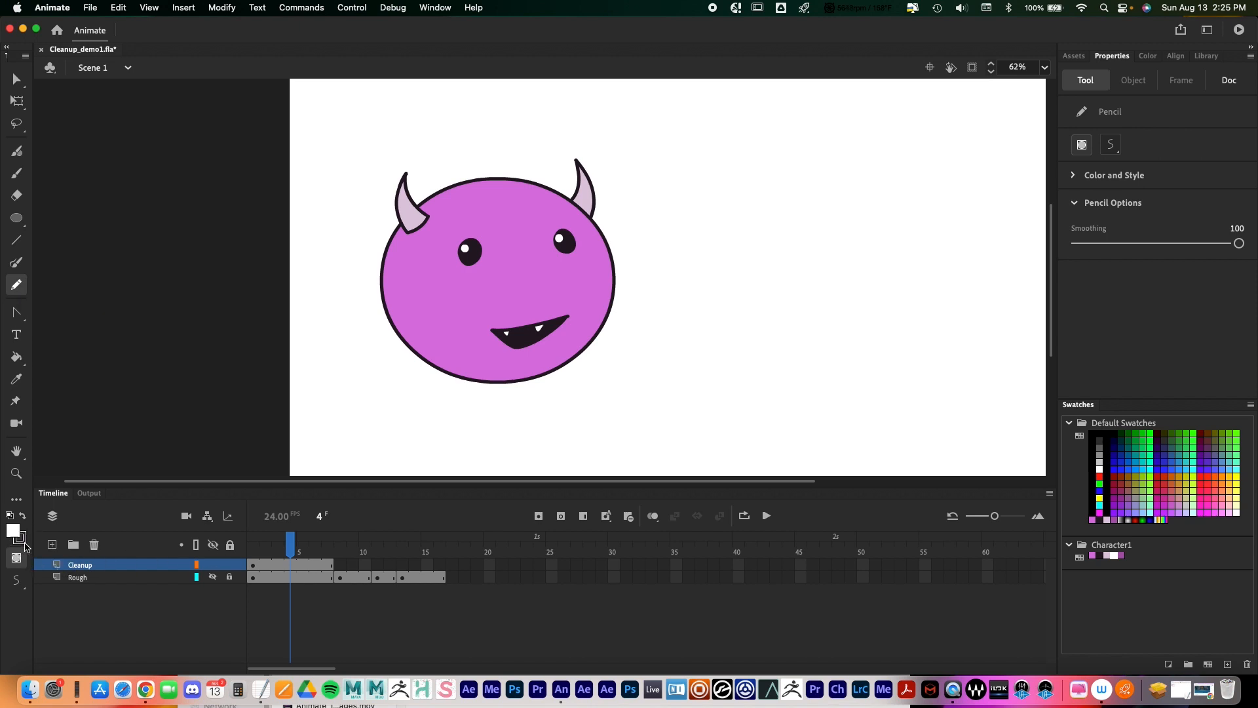
pyautogui.click(23, 542)
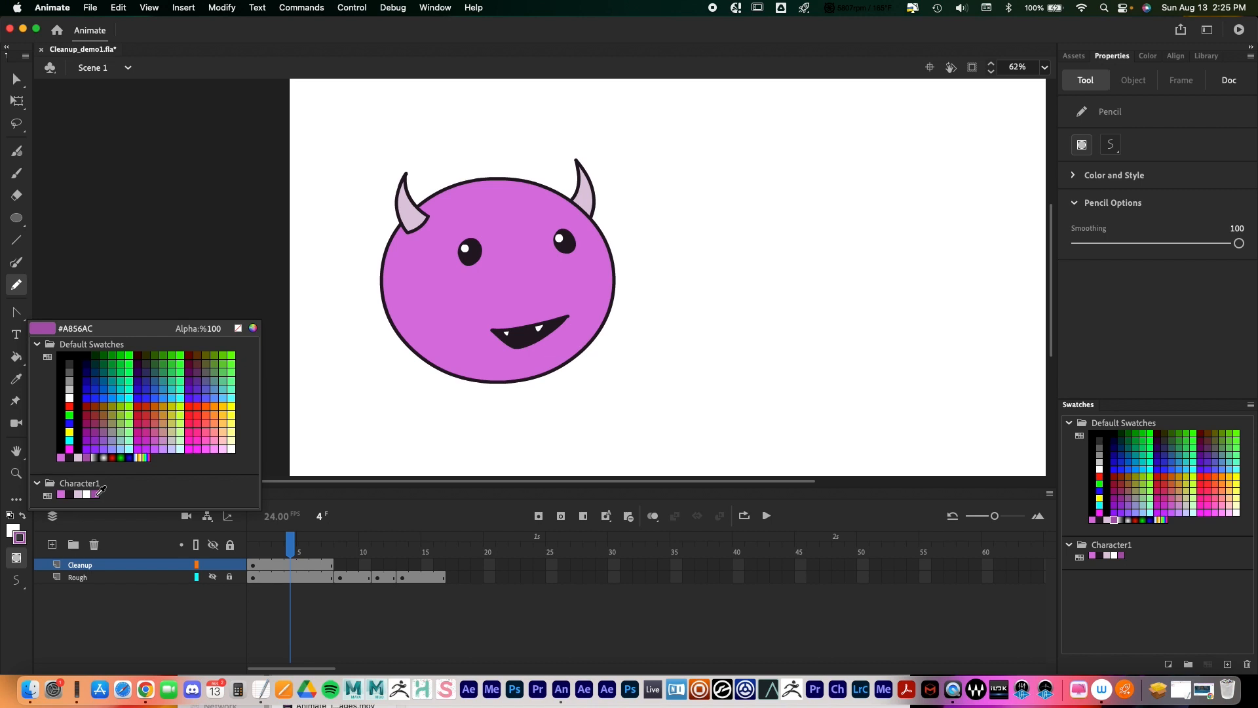
pyautogui.click(101, 490)
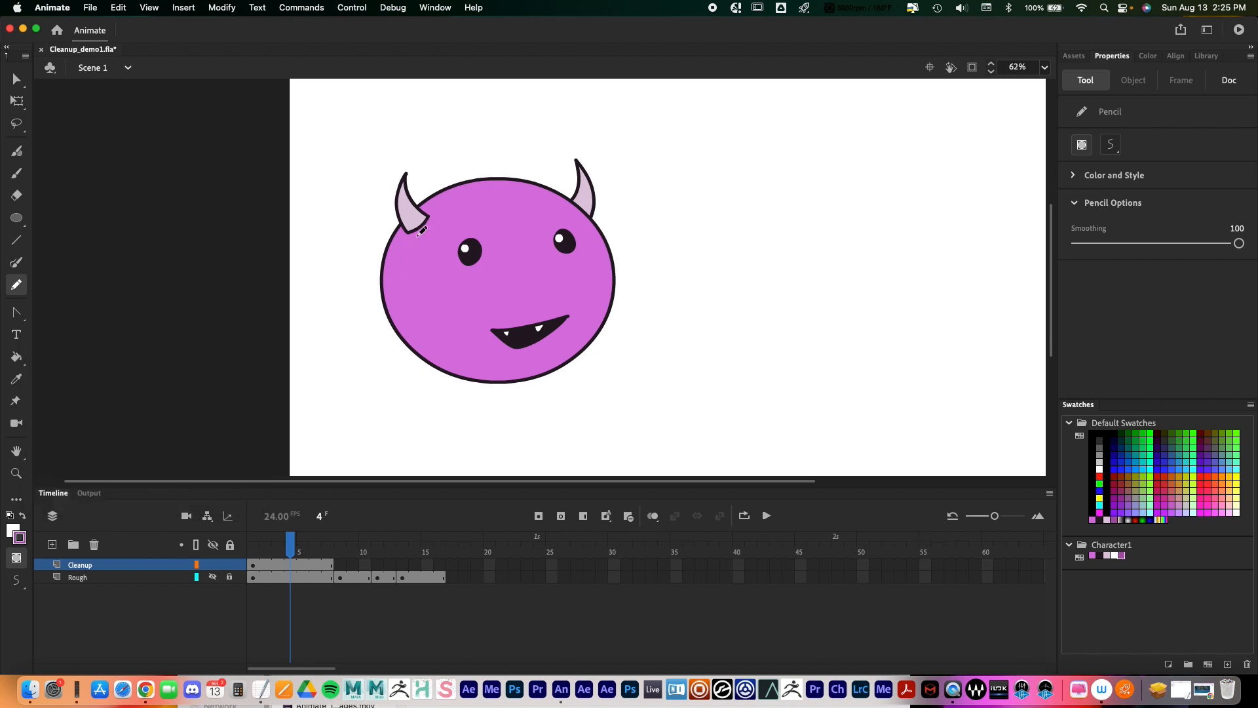
pyautogui.moveTo(418, 227)
pyautogui.mouseDown()
pyautogui.moveTo(423, 296)
pyautogui.moveTo(515, 390)
pyautogui.moveTo(554, 407)
pyautogui.mouseUp()
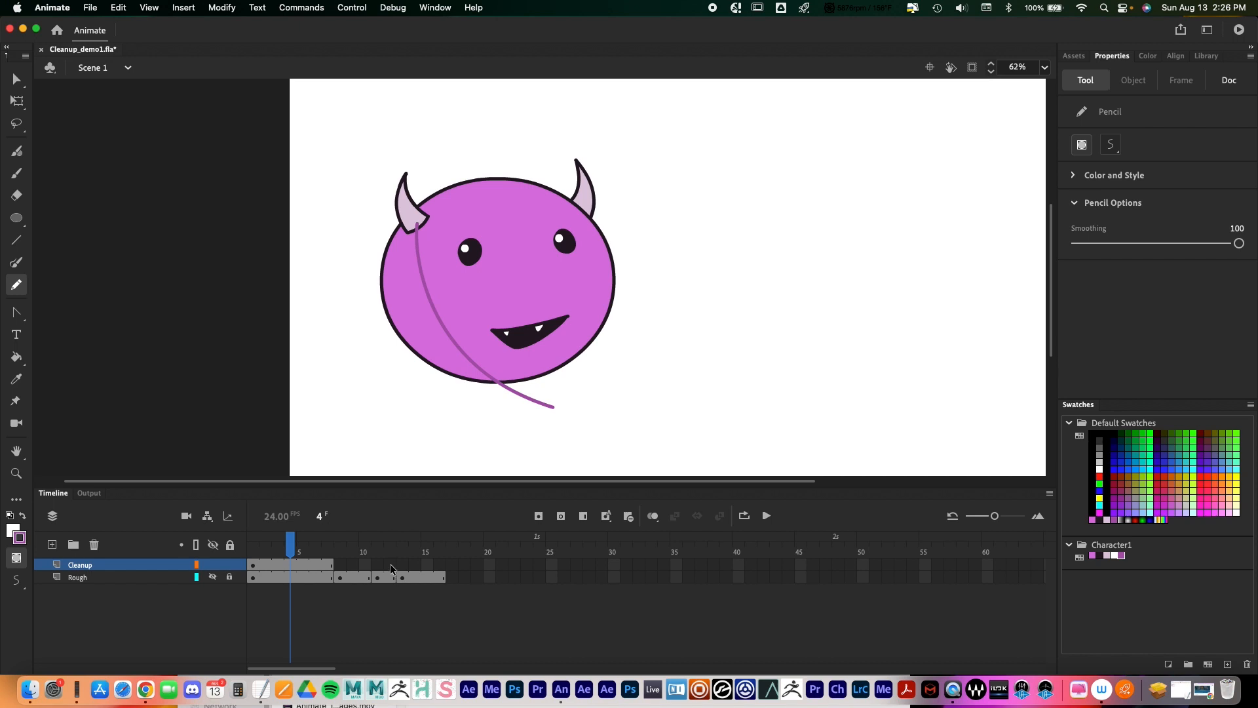
# Step: Try to fill the shadow area between the curved line and the face's left outline with the Paint Bucket
pyautogui.click(18, 360)
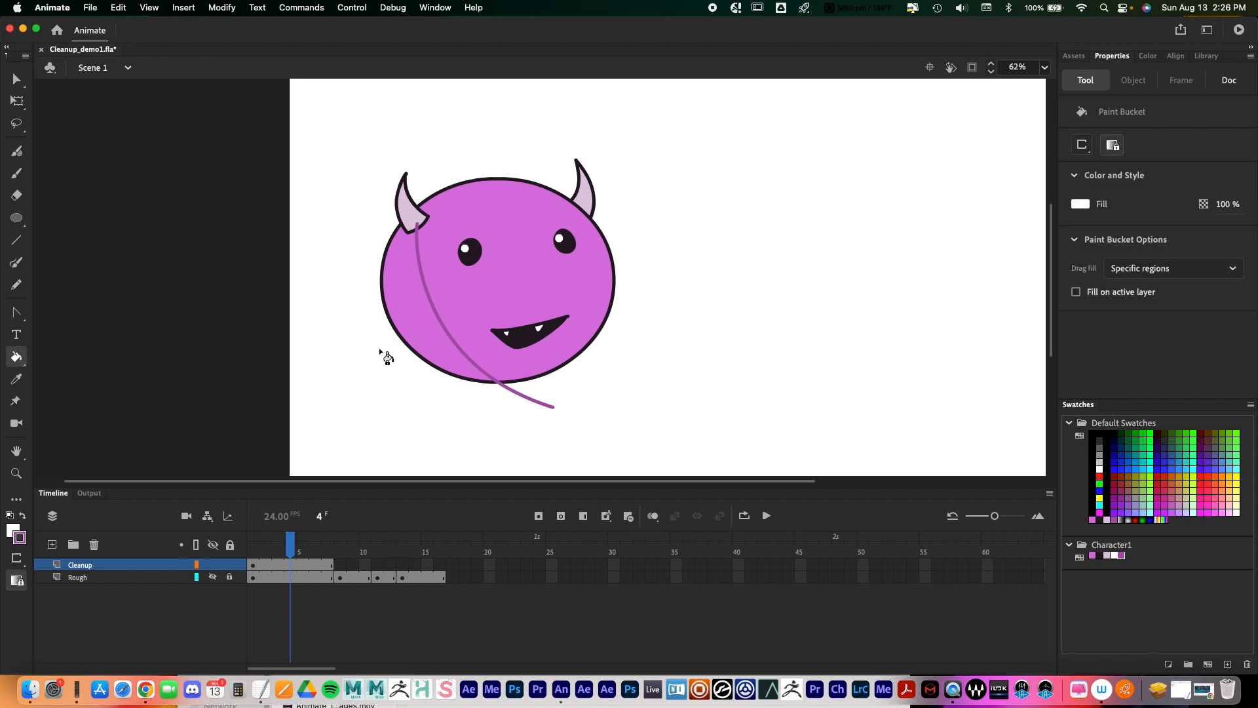
pyautogui.click(414, 340)
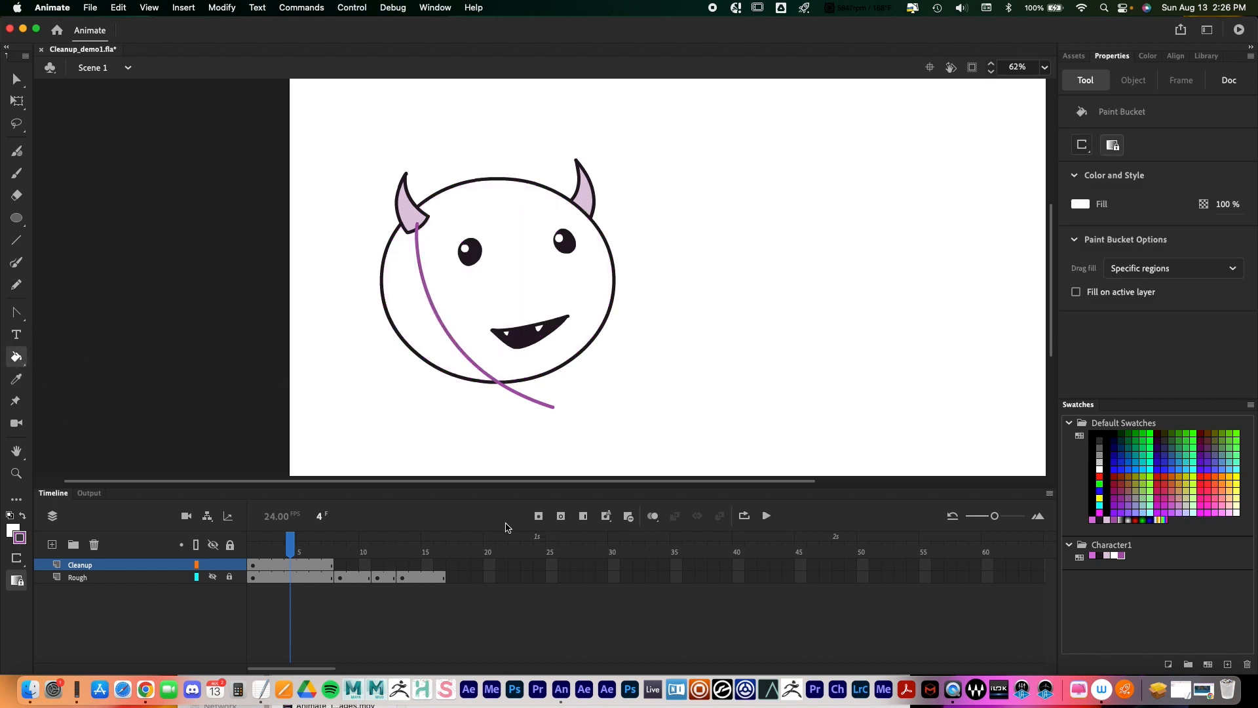
pyautogui.press('super+z')
pyautogui.press('z')
pyautogui.click(488, 318)
pyautogui.click(413, 333)
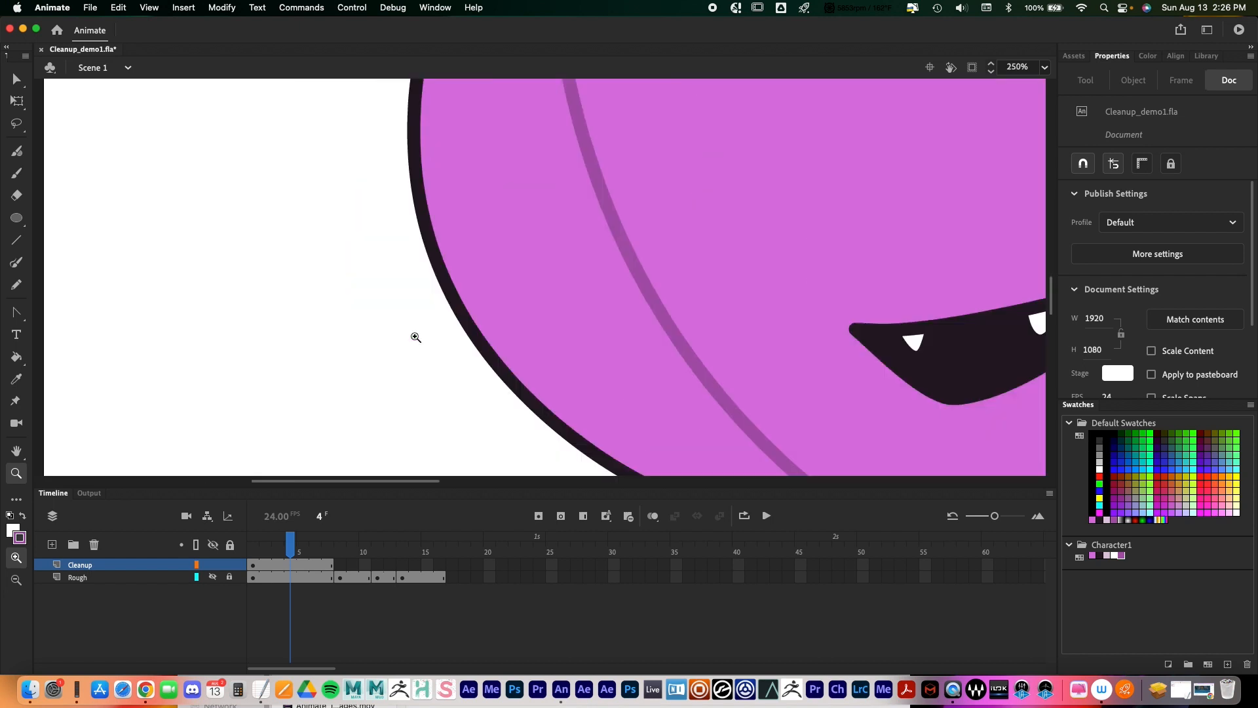
pyautogui.moveTo(717, 299); pyautogui.dragTo(452, 311)
pyautogui.keyDown('alt'); pyautogui.click(493, 299); pyautogui.keyUp('alt')
pyautogui.moveTo(621, 271); pyautogui.dragTo(460, 315)
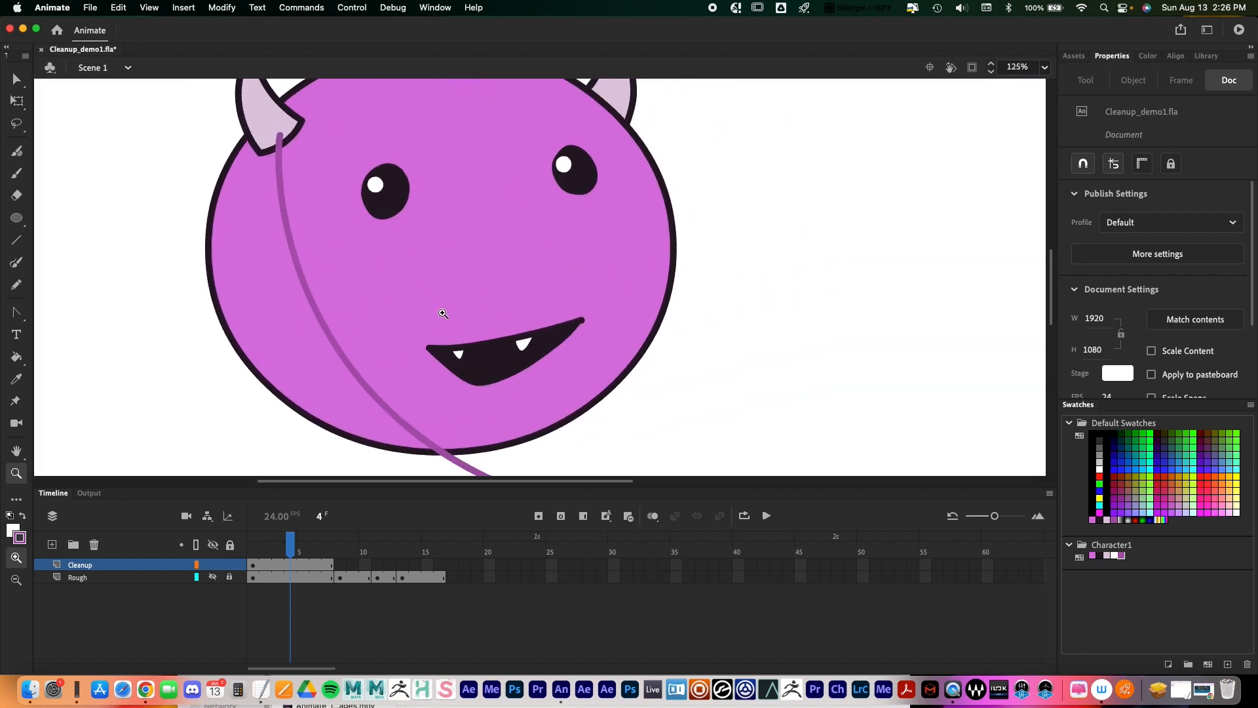
pyautogui.press('k')
pyautogui.click(281, 309)
pyautogui.press('super+z')
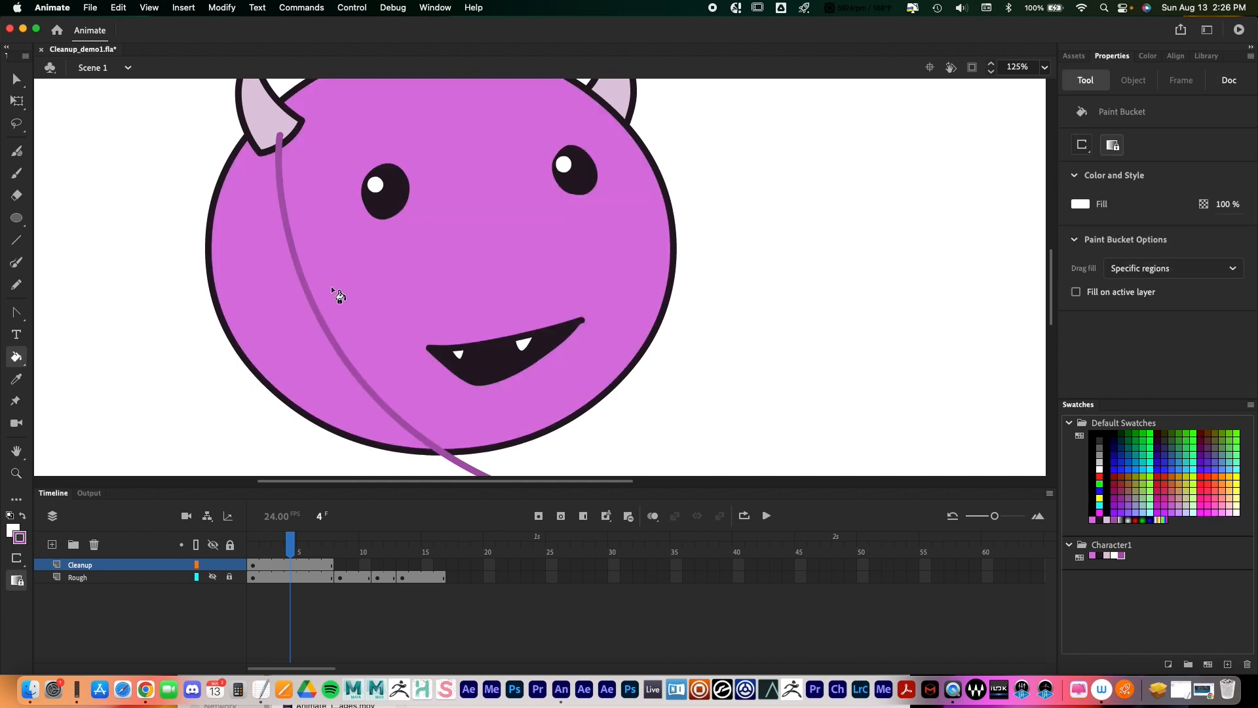
# Step: Set the fill color to the #A856AC Character1 swatch and delete the curved shadow line from the face
pyautogui.click(13, 529)
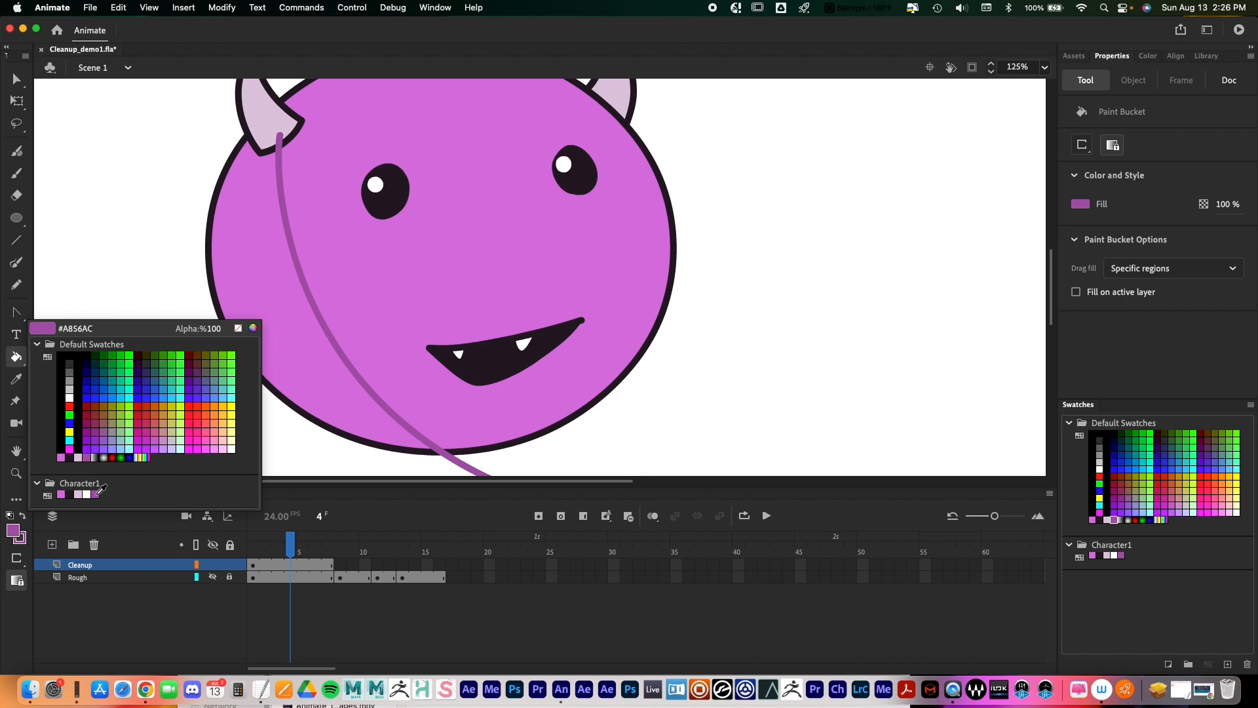
pyautogui.click(98, 494)
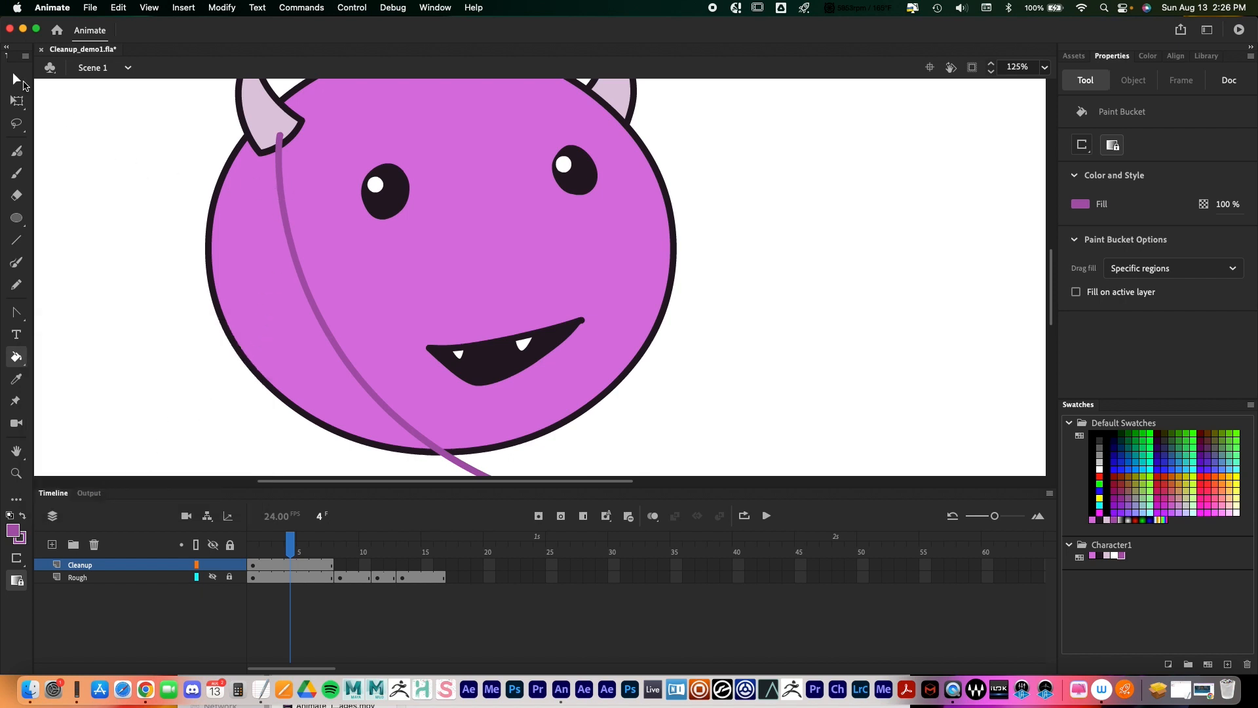
pyautogui.click(19, 80)
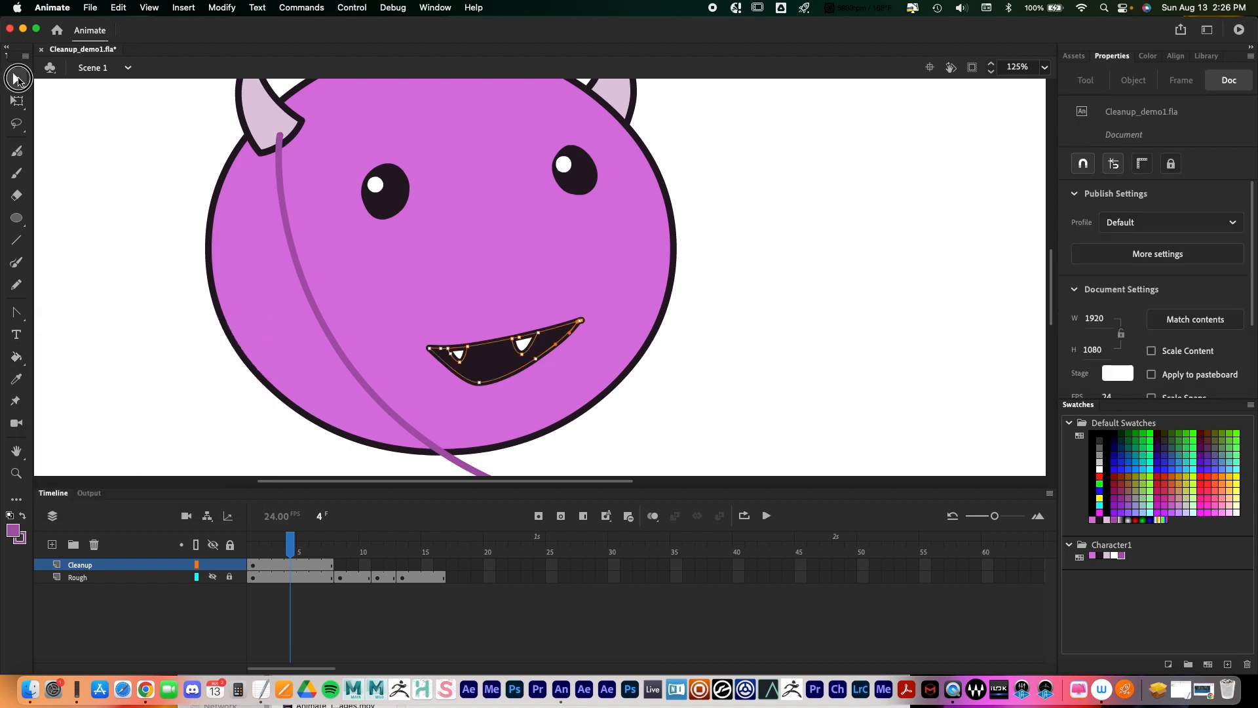
pyautogui.click(283, 209)
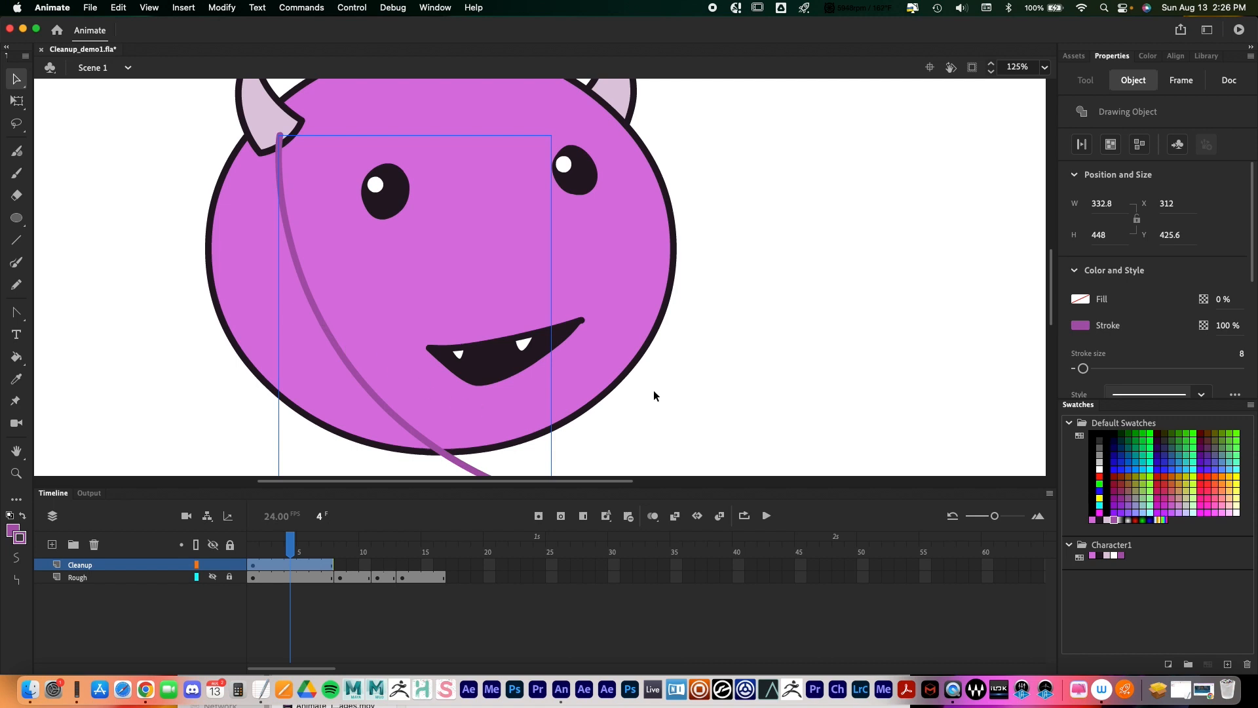
pyautogui.press('Delete')
# Step: Draw a curved Pencil line from below the face's lower outline up its left side and past the left horn
pyautogui.press('z')
pyautogui.hscroll(2, 622, 373)
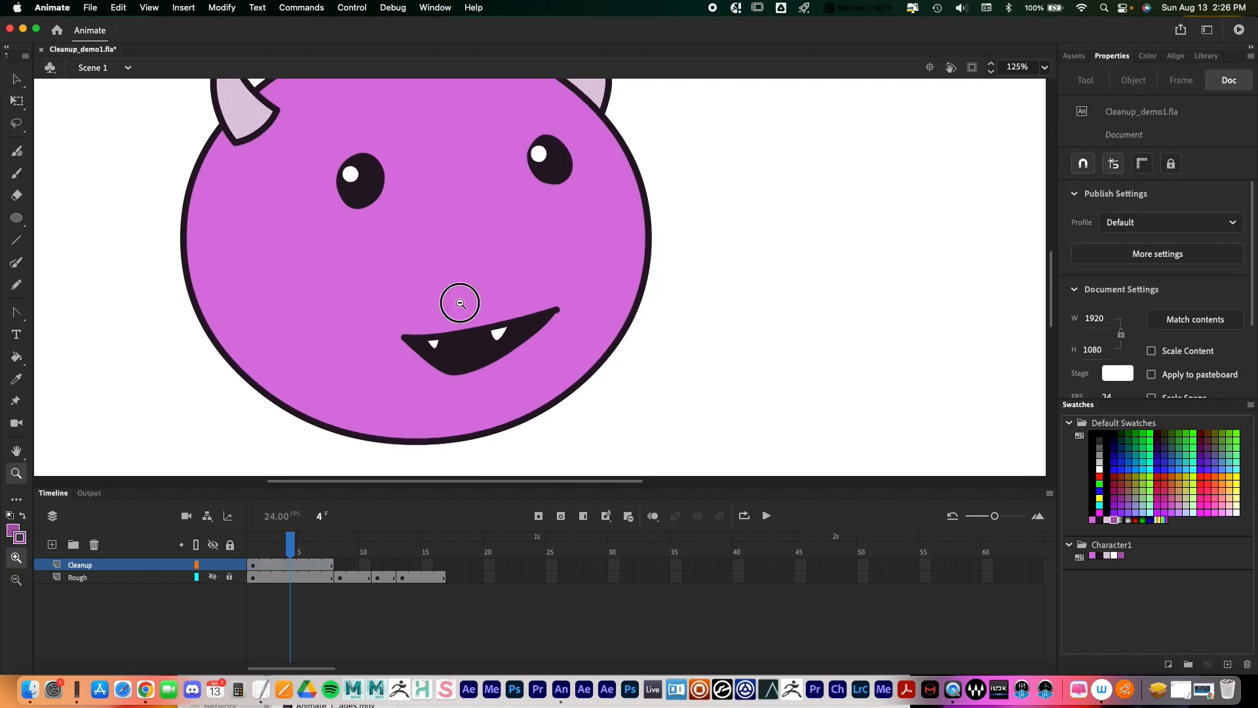
pyautogui.keyDown('alt'); pyautogui.click(460, 304); pyautogui.keyUp('alt')
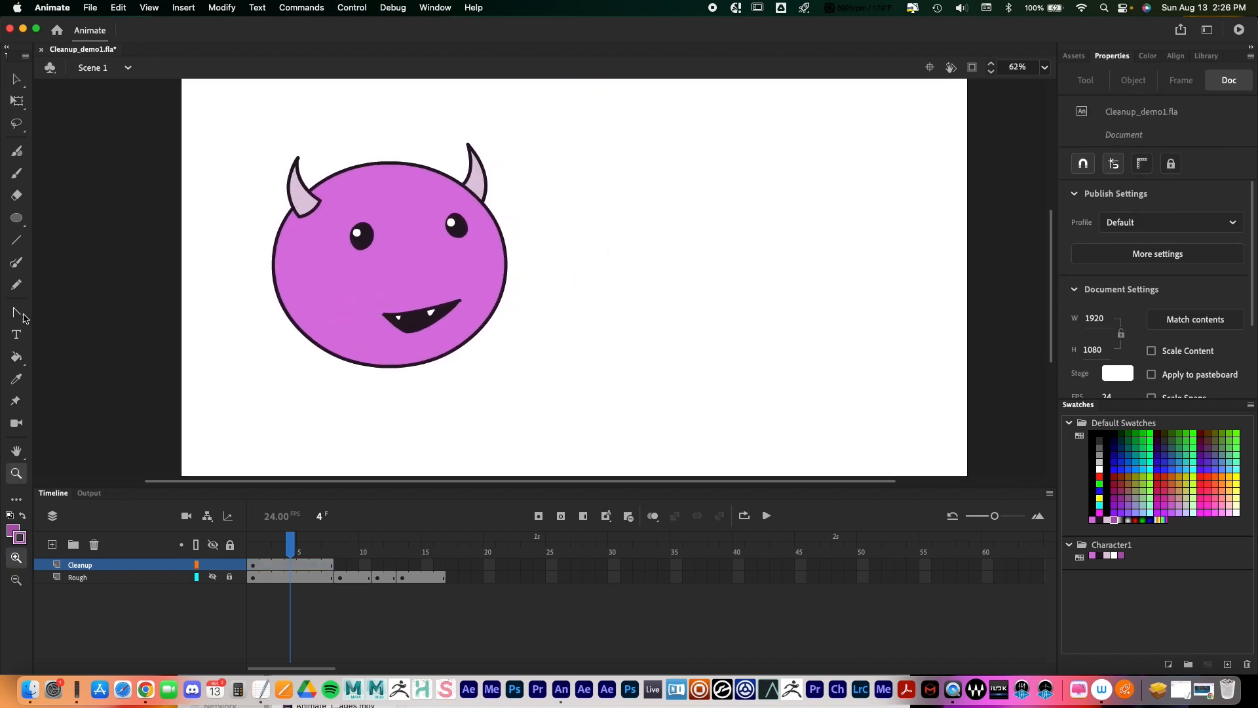
pyautogui.click(17, 285)
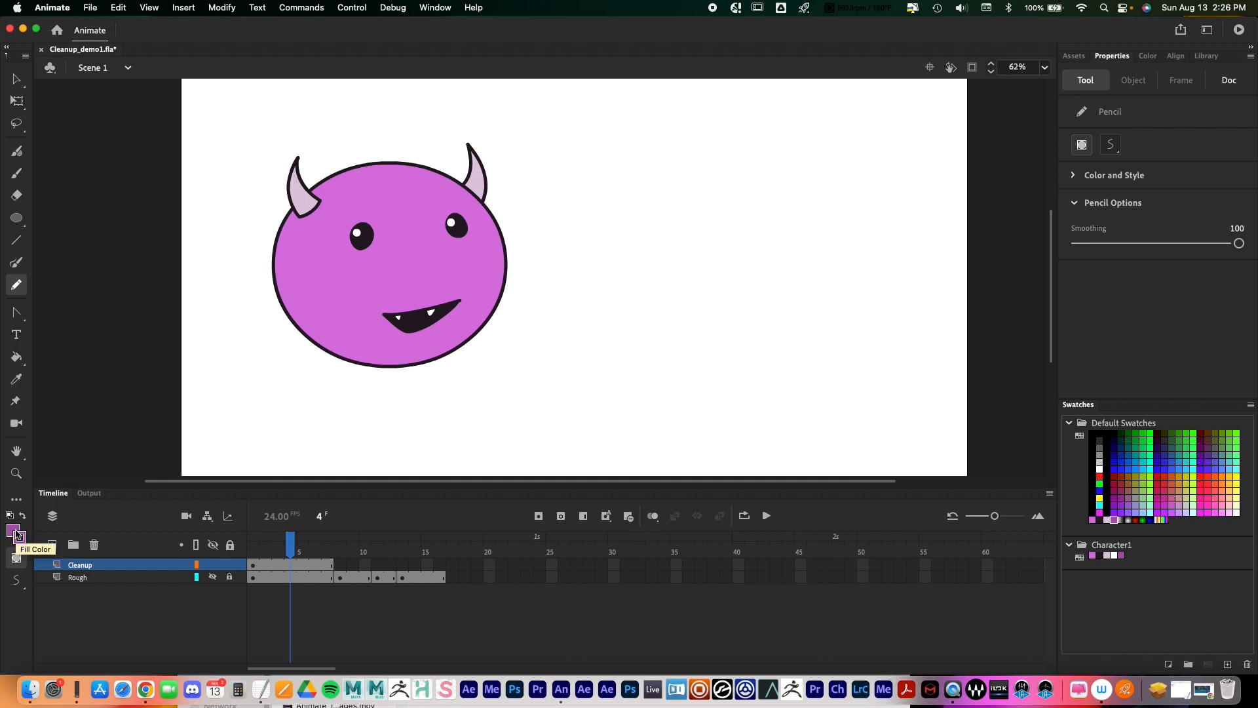
pyautogui.moveTo(384, 379)
pyautogui.mouseDown()
pyautogui.moveTo(329, 322)
pyautogui.moveTo(316, 281)
pyautogui.moveTo(305, 213)
pyautogui.moveTo(317, 167)
pyautogui.mouseUp()
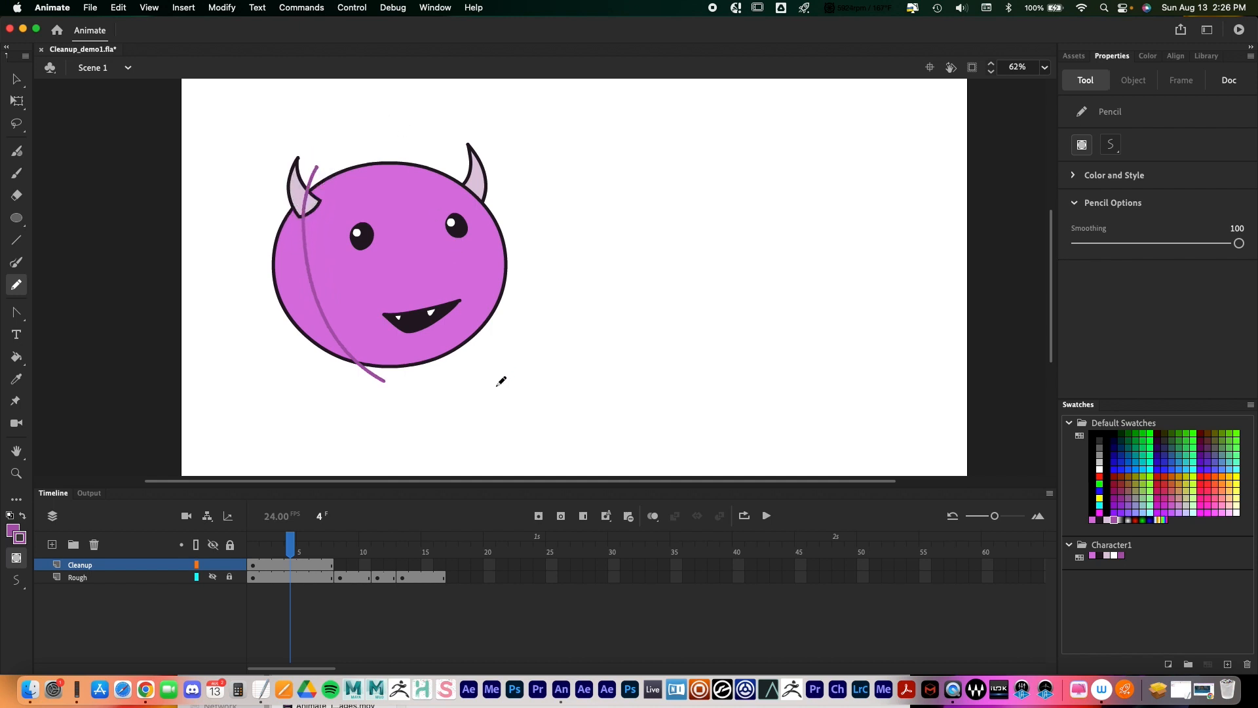
# Step: Try to fill the face on both sides of the new curved line with #A856AC
pyautogui.press('k')
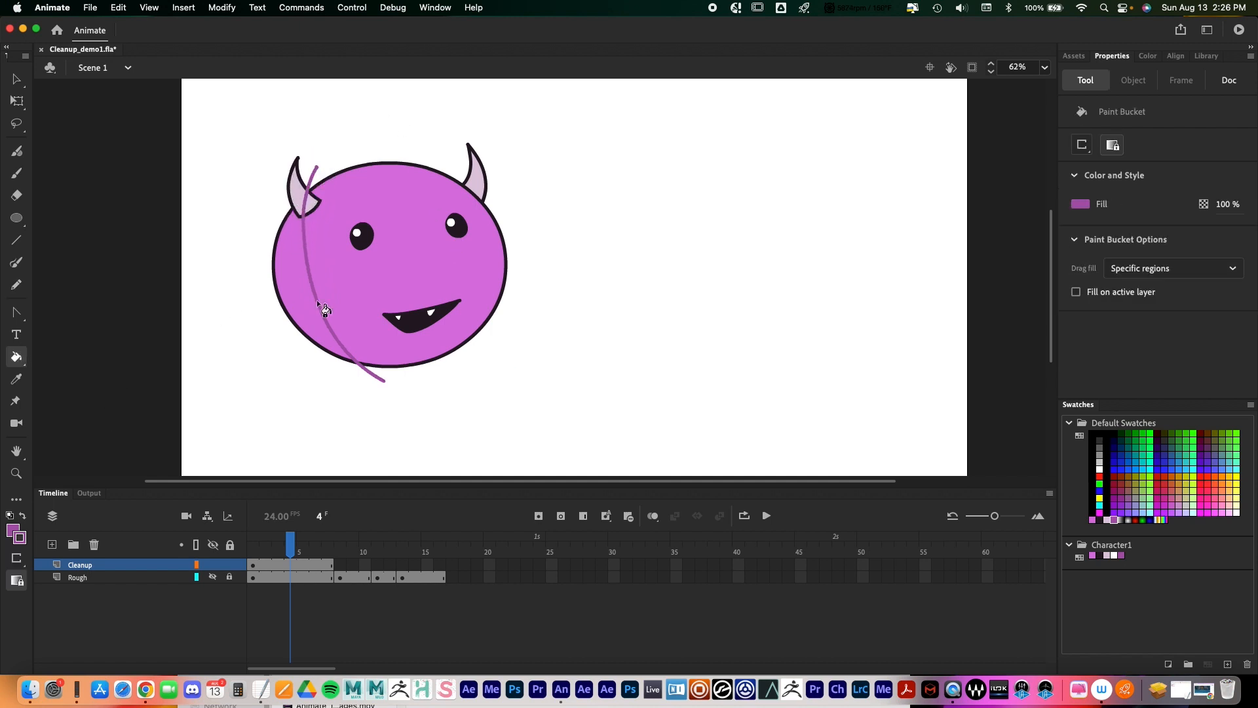
pyautogui.click(302, 306)
pyautogui.click(383, 305)
# Step: Try breaking the curved line apart and filling the face's left side with #A856AC, and undo both changes
pyautogui.press('v')
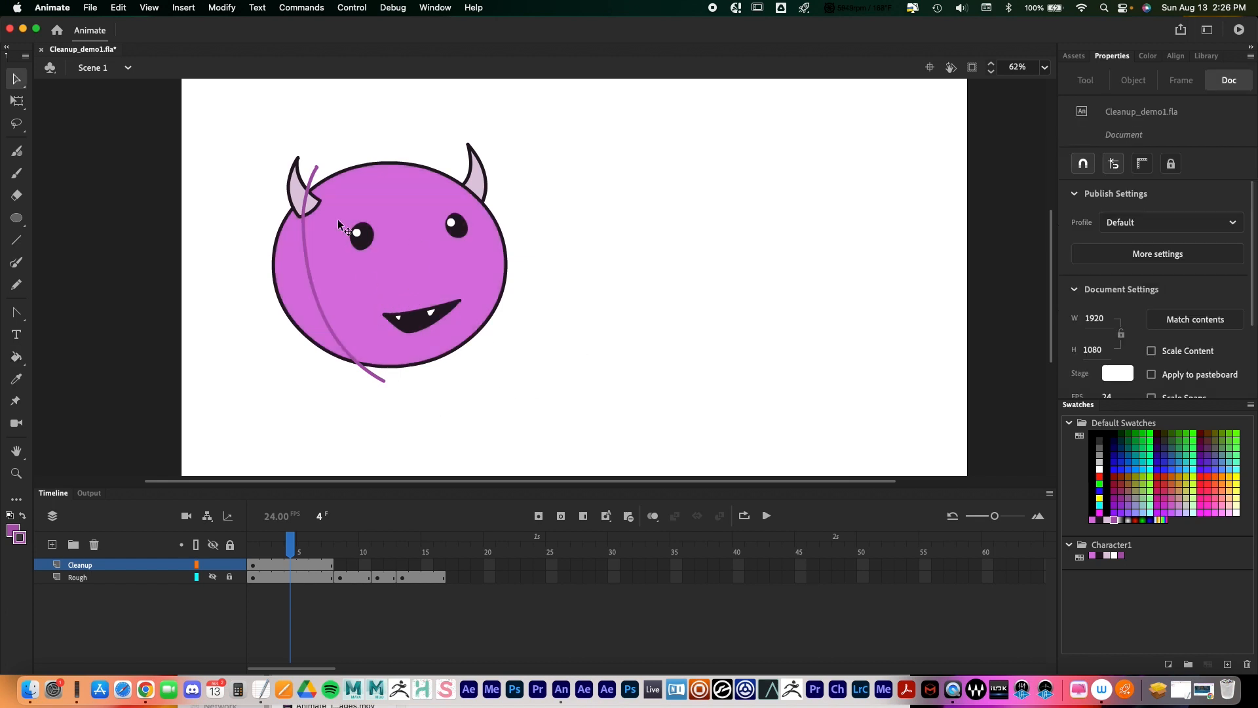
pyautogui.click(307, 250)
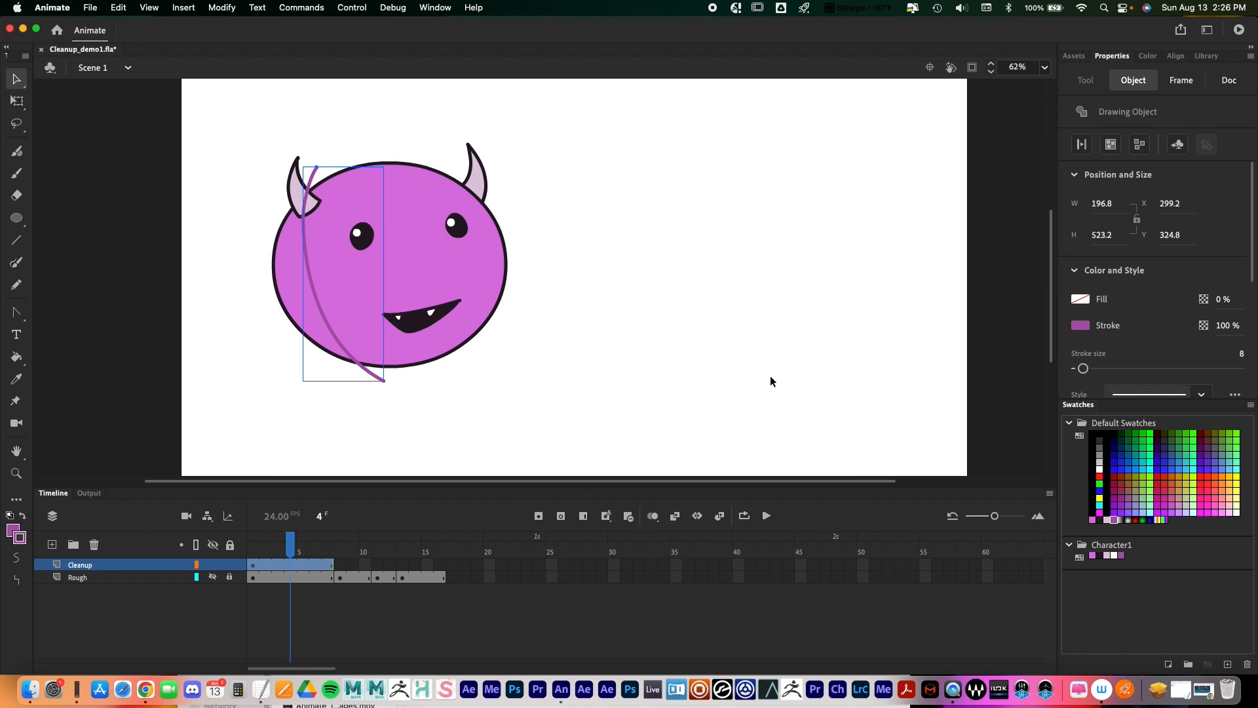
pyautogui.click(1141, 144)
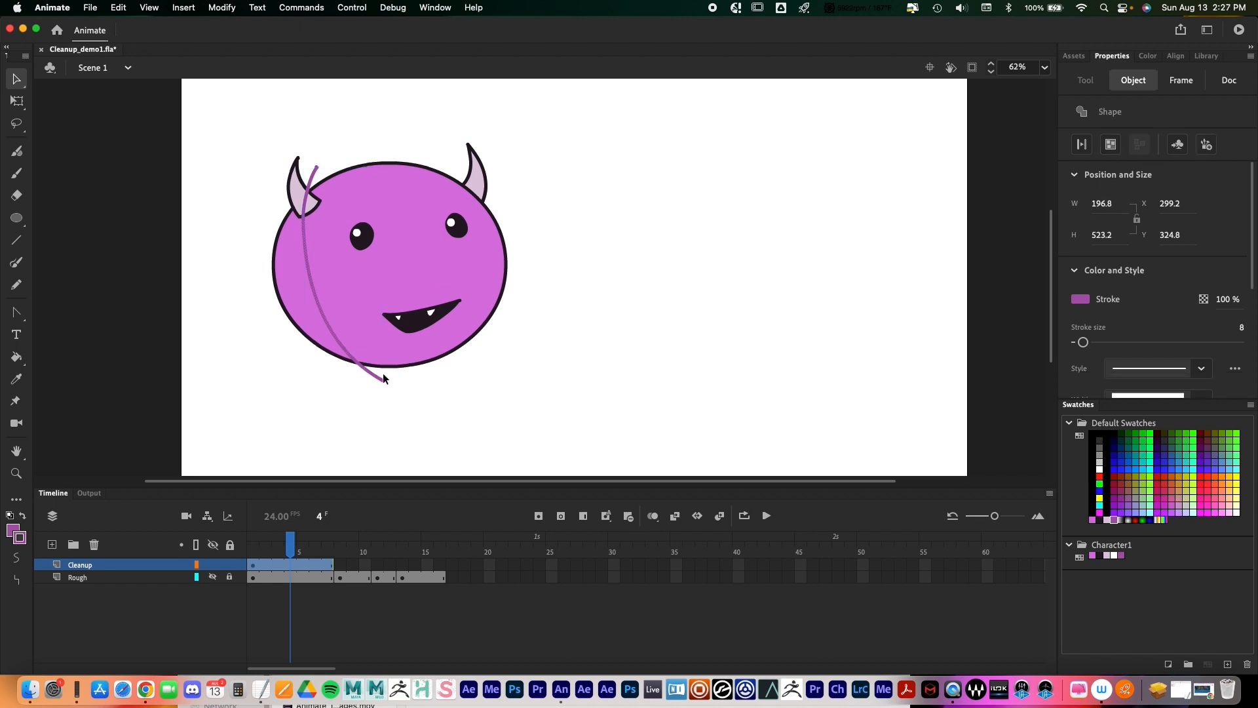
pyautogui.click(16, 357)
pyautogui.click(298, 274)
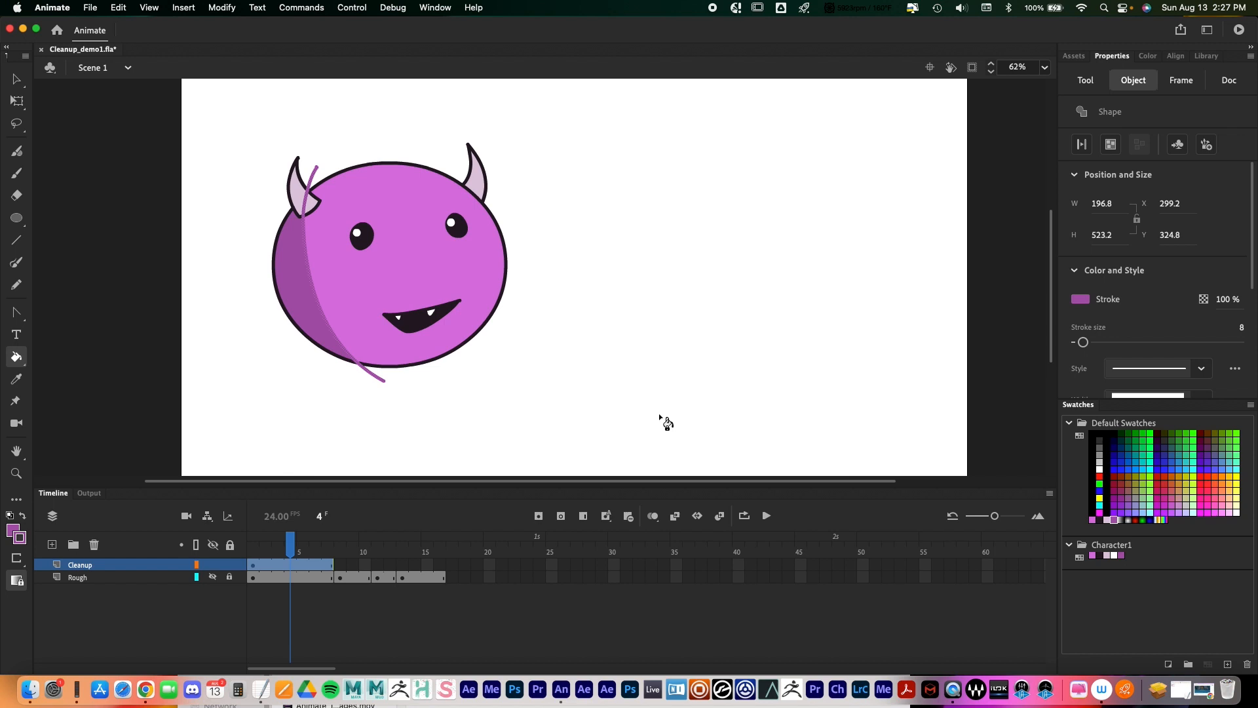
pyautogui.press('super+z')
pyautogui.press('super+z')
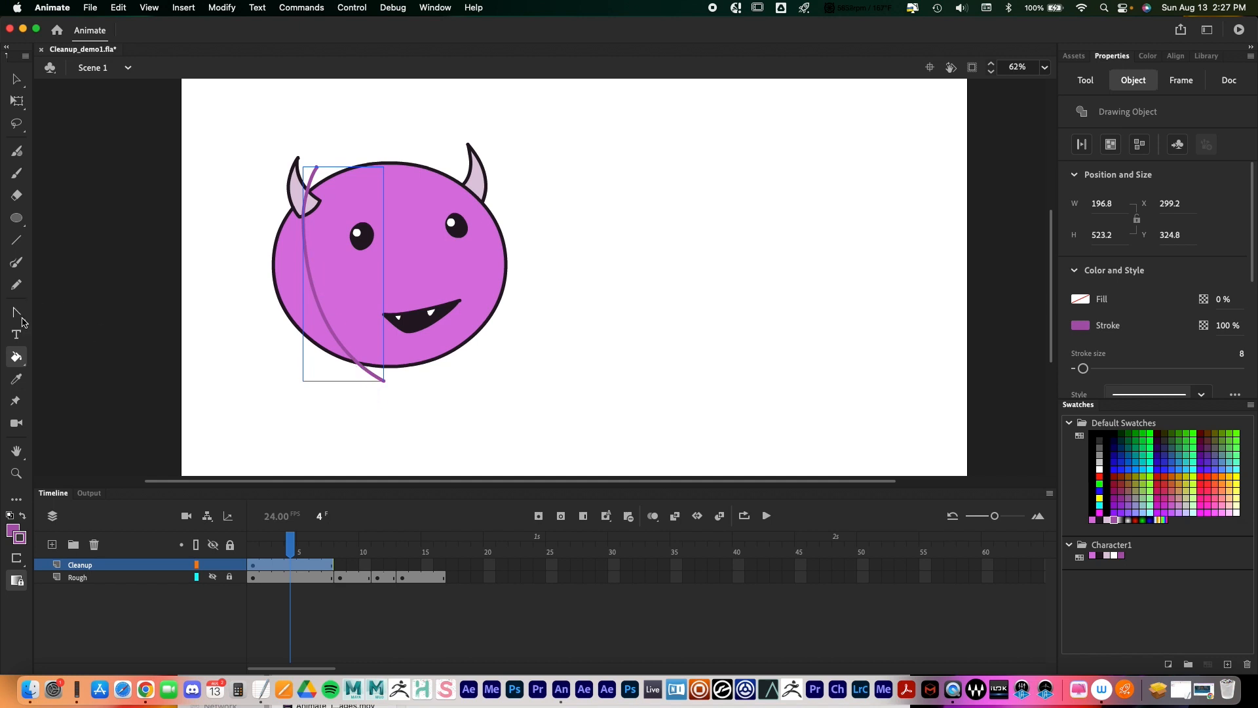
# Step: Try a short Pencil stroke in Object Drawing mode on the empty stage beside the head and undo it
pyautogui.click(16, 285)
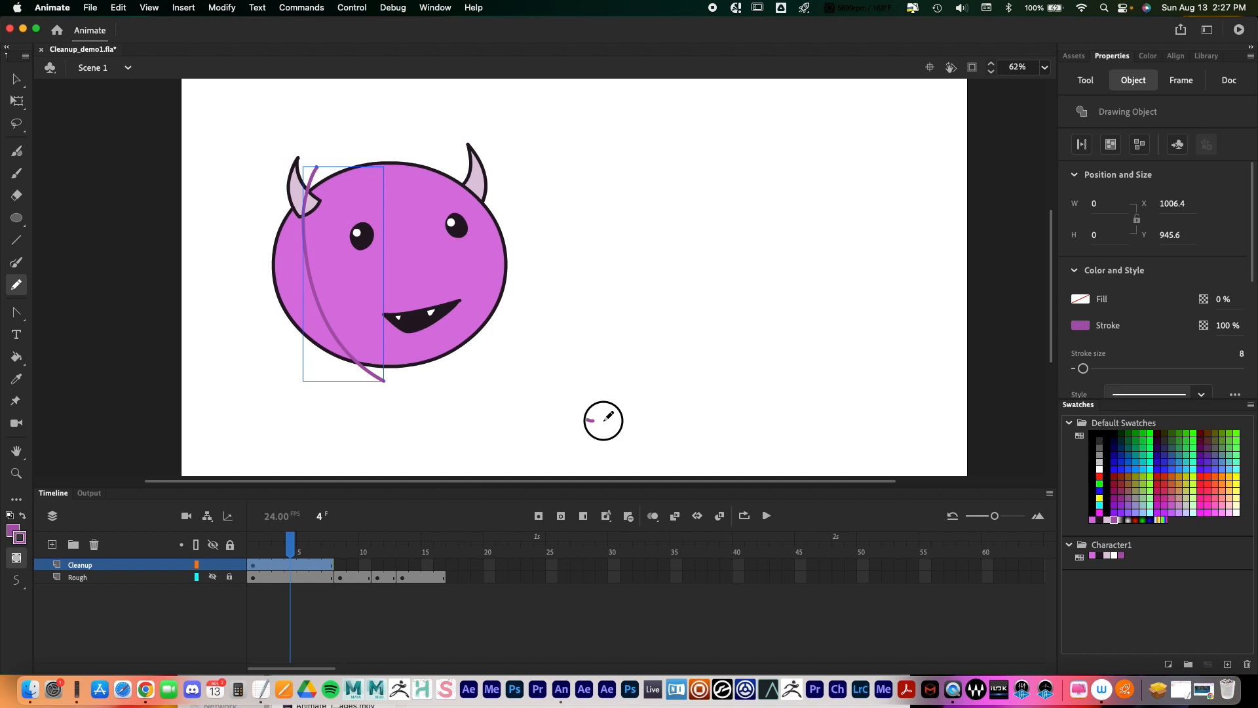
pyautogui.moveTo(583, 423); pyautogui.dragTo(655, 419)
pyautogui.press('super+z')
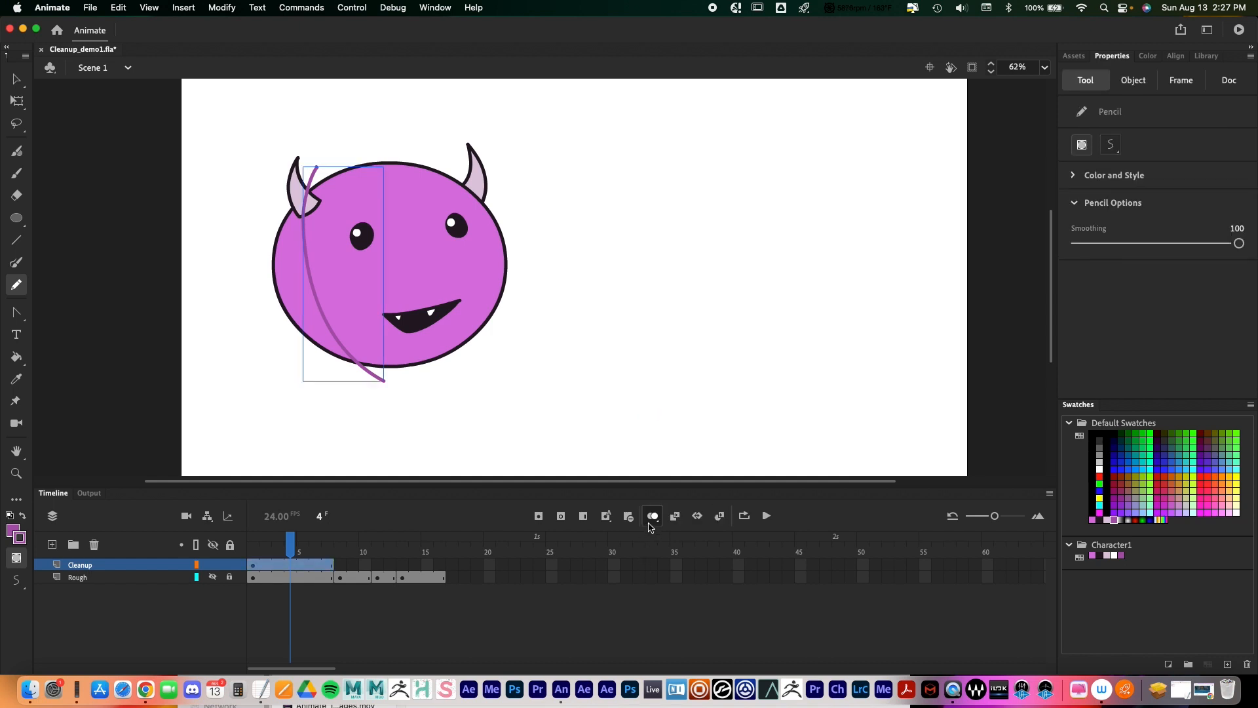
pyautogui.click(1082, 146)
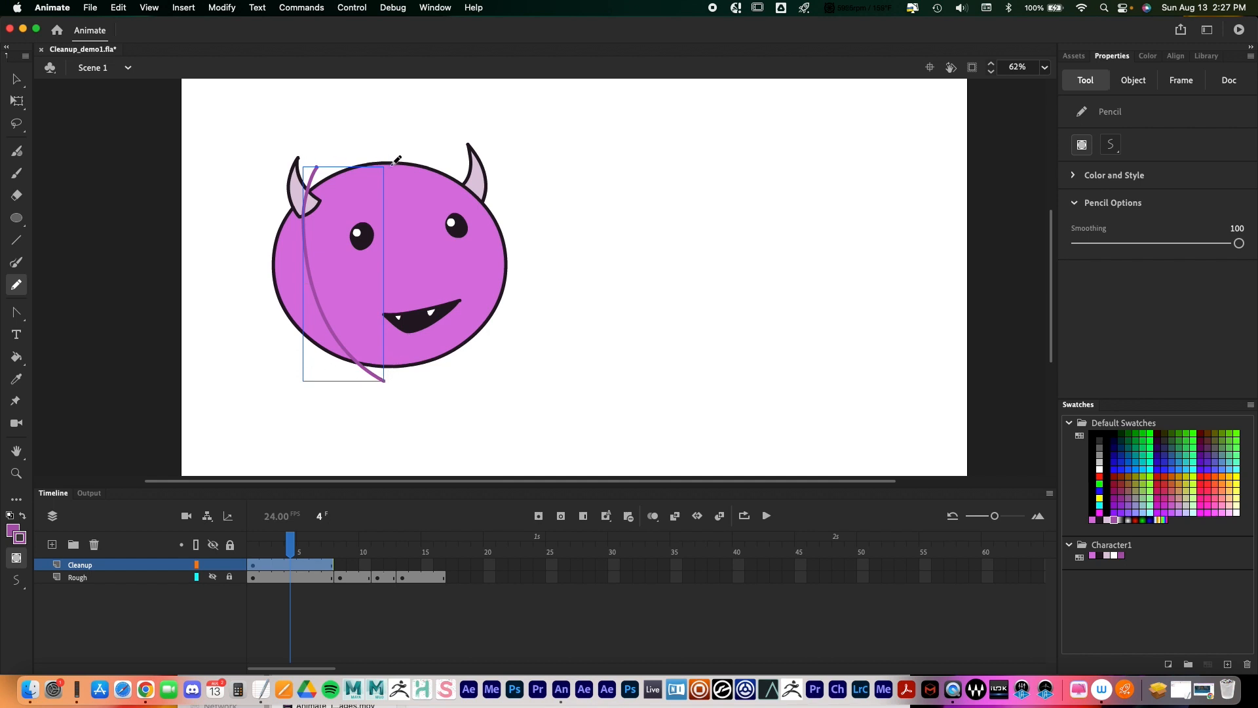
# Step: Break the curved line drawing object apart and fill the face area to its left with #A856AC
pyautogui.click(18, 80)
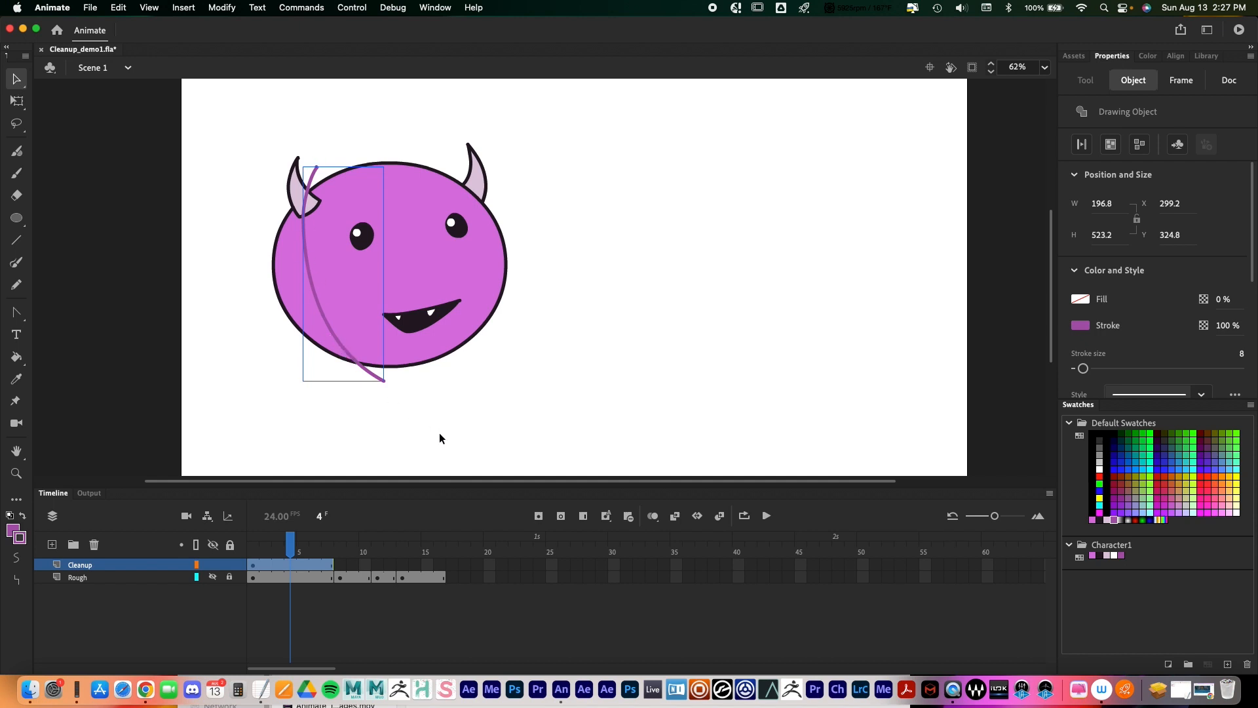
pyautogui.click(1139, 145)
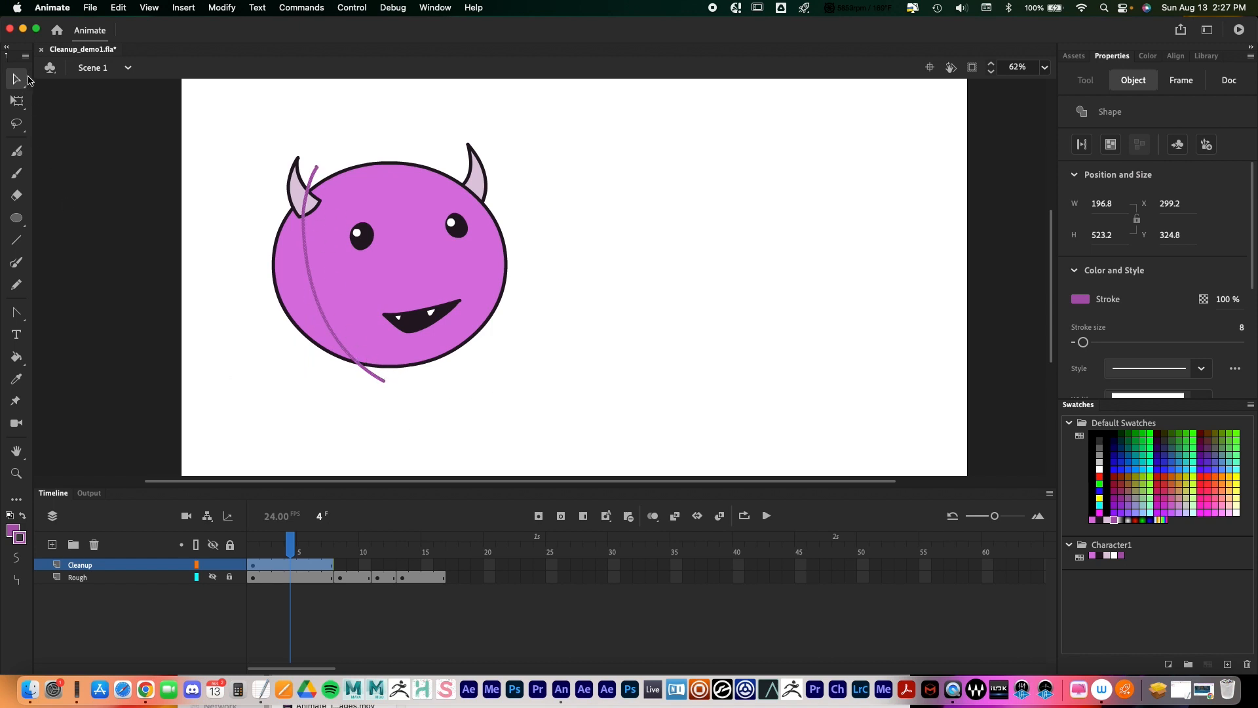
pyautogui.click(379, 132)
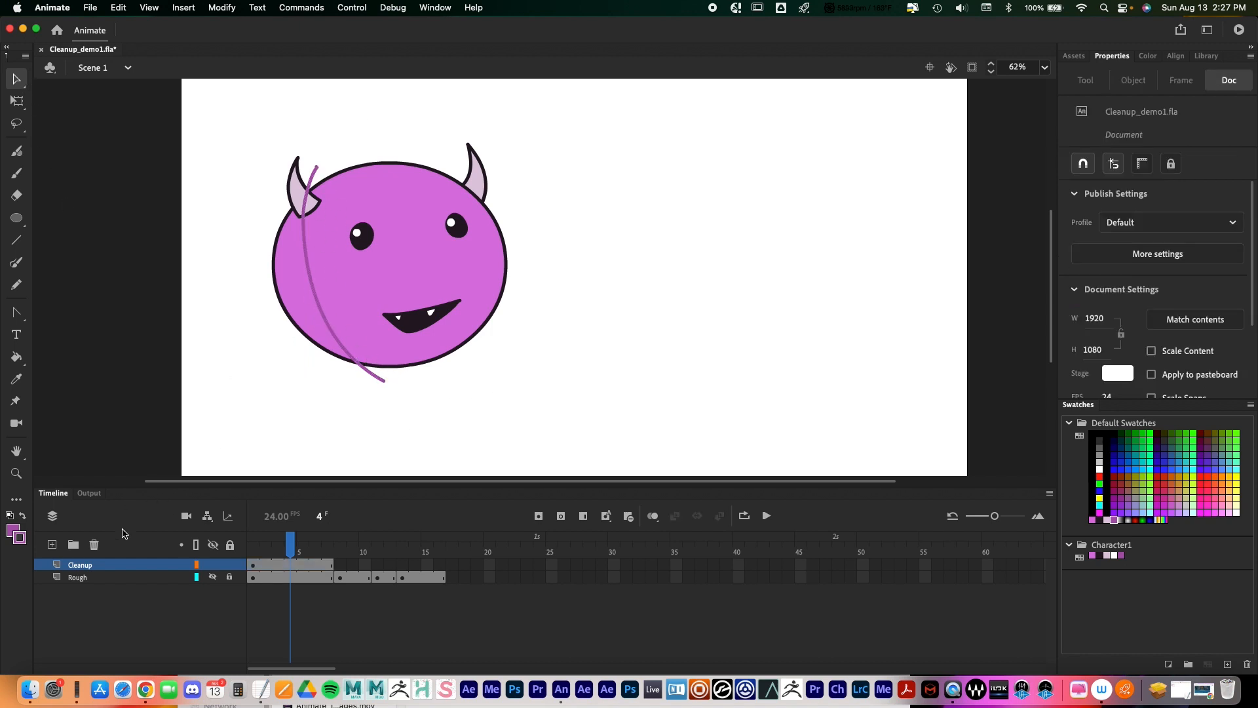
pyautogui.click(17, 357)
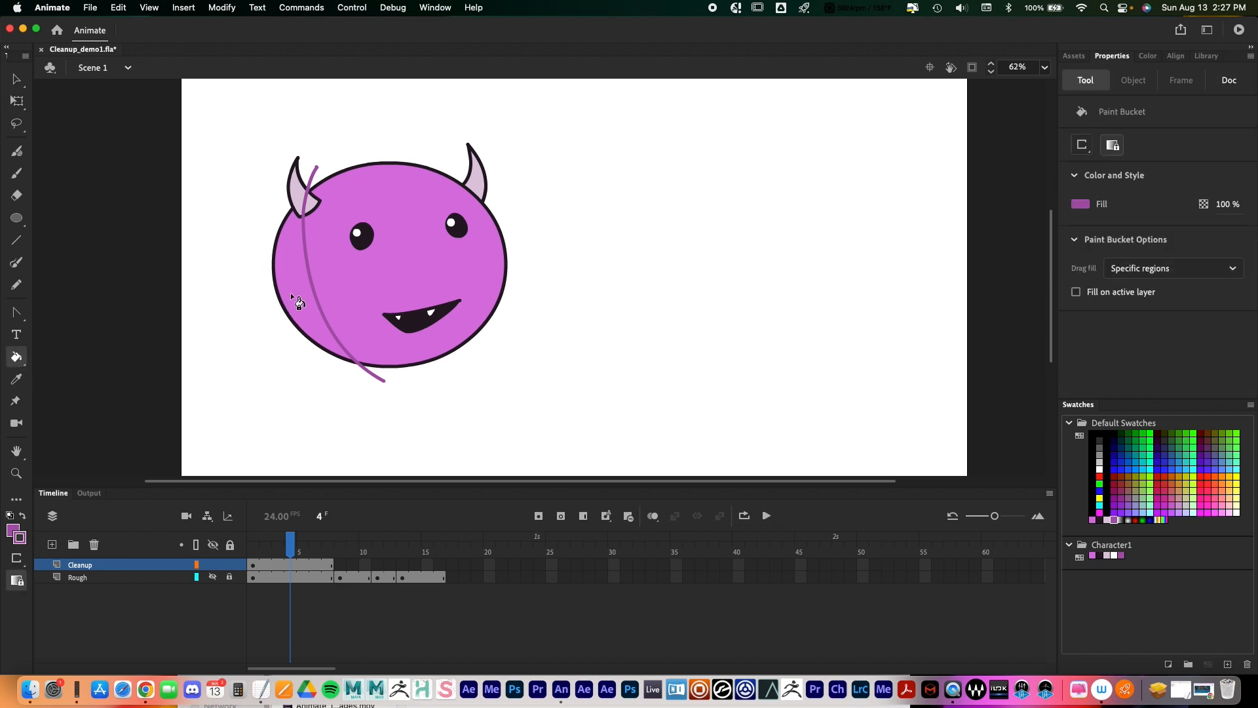
pyautogui.click(289, 292)
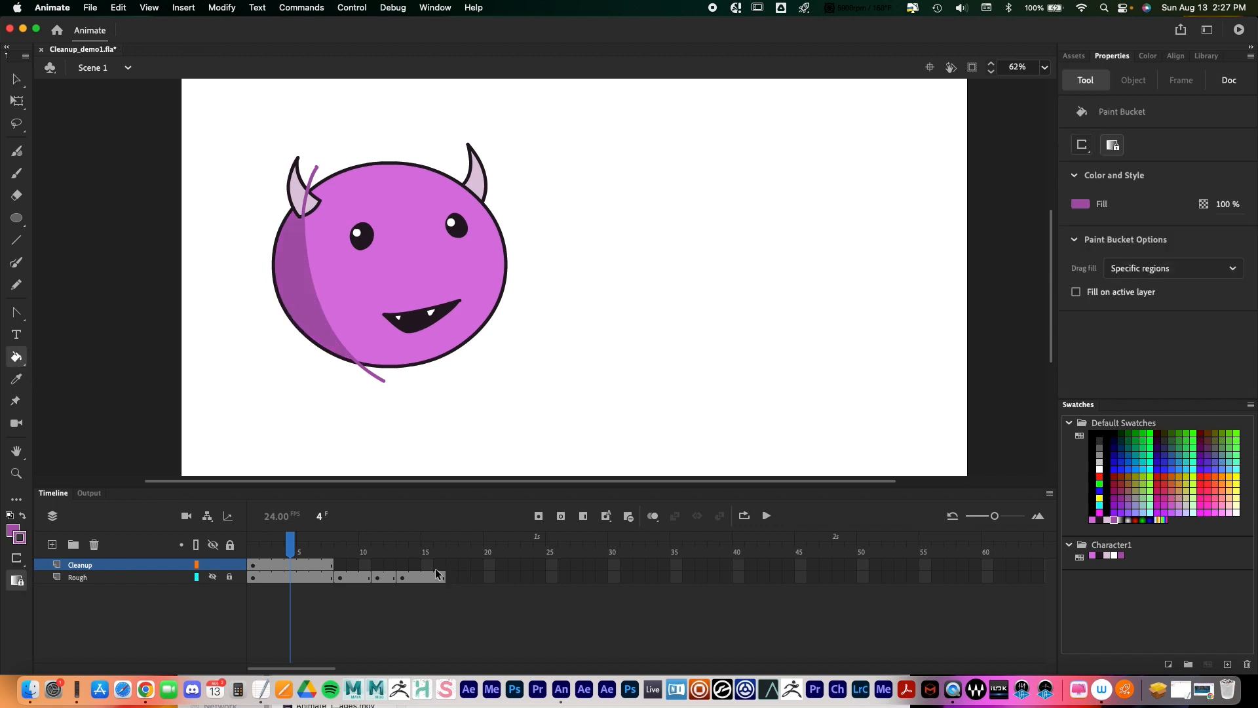
# Step: Delete the purple line segments over the left horn, along the shadow's edge, and below the face outline
pyautogui.press('v')
pyautogui.click(311, 221)
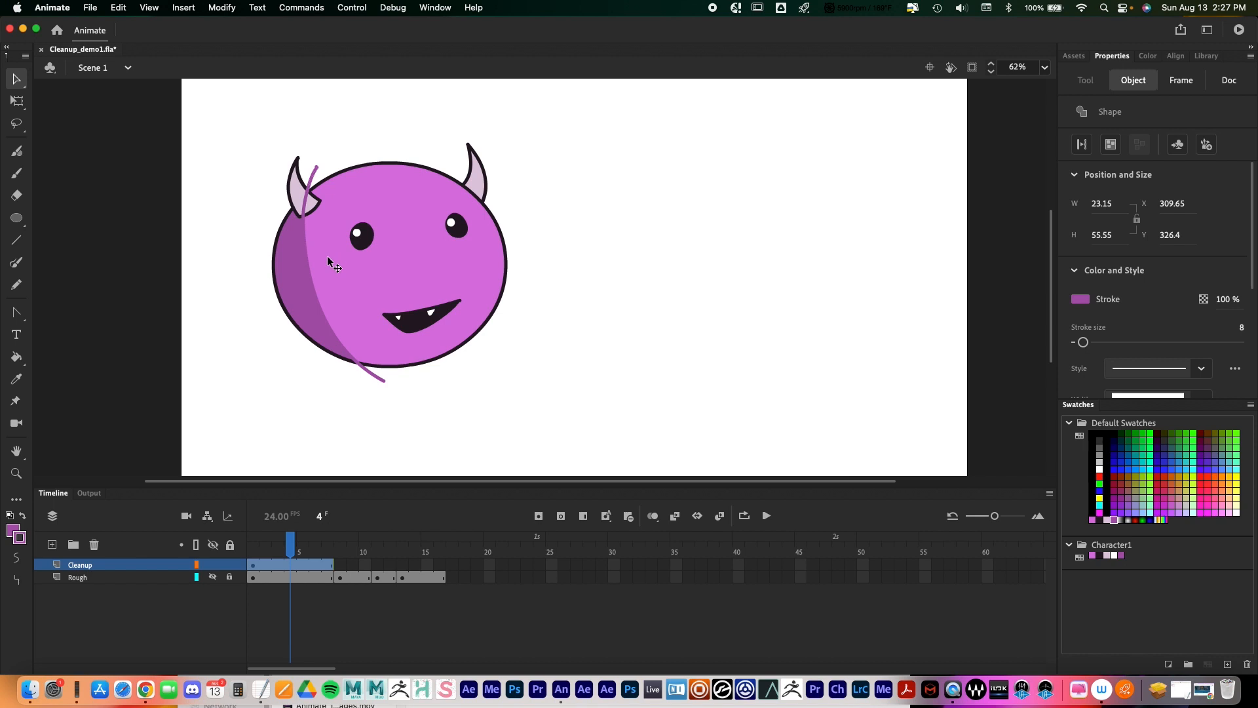
pyautogui.press('Delete')
pyautogui.click(317, 167)
pyautogui.press('Delete')
pyautogui.click(305, 202)
pyautogui.press('Delete')
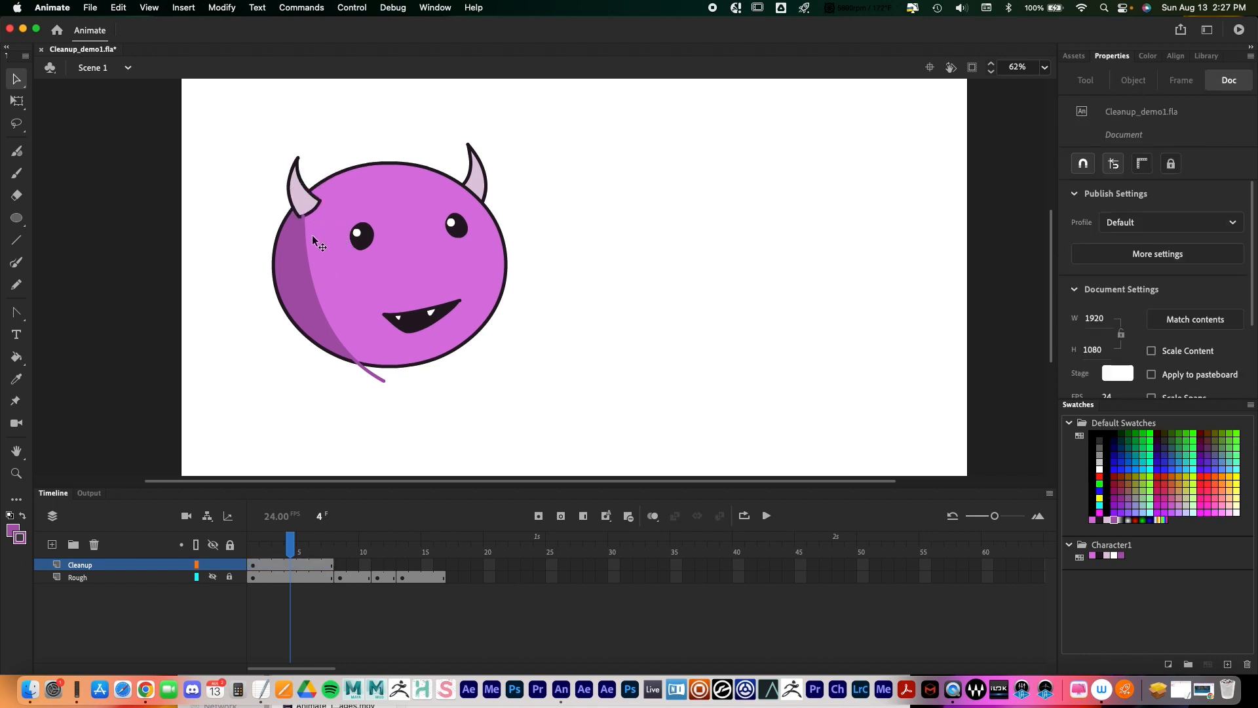
pyautogui.click(305, 250)
pyautogui.press('Delete')
pyautogui.click(376, 376)
pyautogui.press('Delete')
# Step: Delete the leftover purple line stub at the base of the left horn
pyautogui.press('z')
pyautogui.click(309, 223)
pyautogui.click(557, 289)
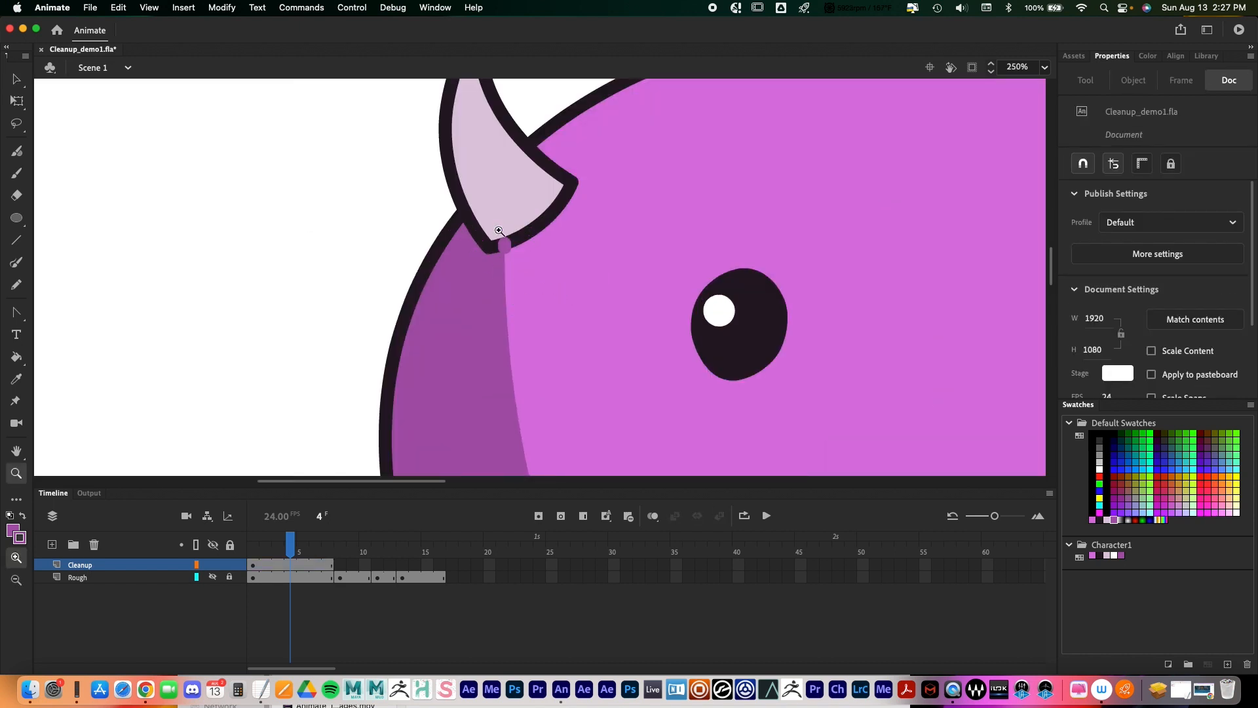
pyautogui.press('v')
pyautogui.click(505, 246)
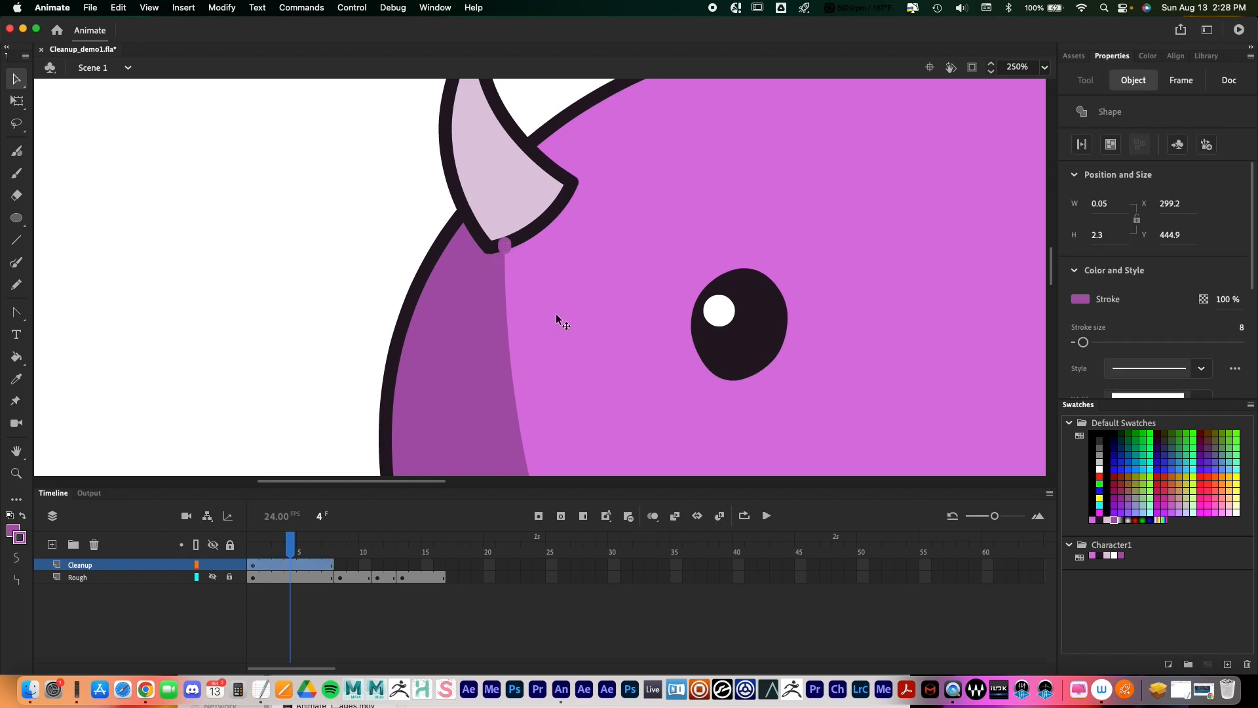
pyautogui.press('Delete')
pyautogui.moveTo(632, 348); pyautogui.dragTo(387, 201)
pyautogui.press('z')
pyautogui.keyDown('alt'); pyautogui.click(600, 324); pyautogui.keyUp('alt')
pyautogui.keyDown('alt'); pyautogui.click(603, 324); pyautogui.keyUp('alt')
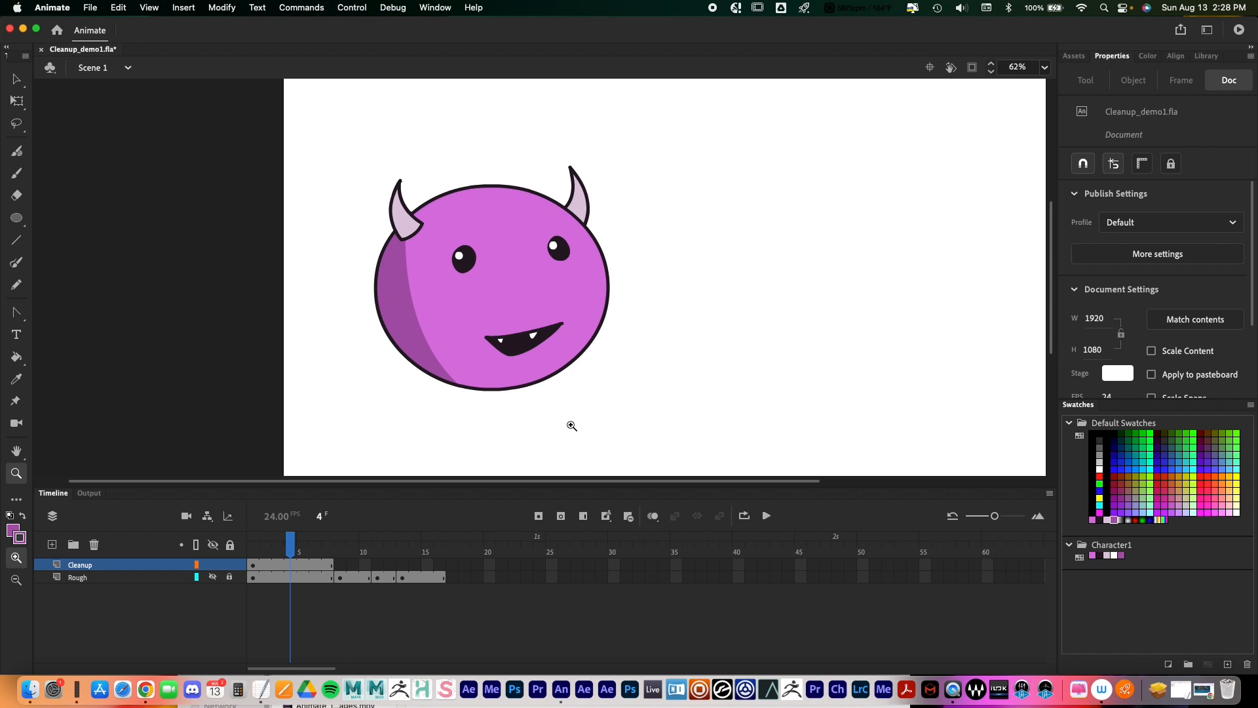
# Step: Insert a blank keyframe at frame 8 of the Cleanup layer and extend its exposure to frame 10
pyautogui.moveTo(290, 542)
pyautogui.mouseDown()
pyautogui.moveTo(337, 548)
pyautogui.moveTo(340, 571)
pyautogui.mouseUp()
pyautogui.click(340, 570)
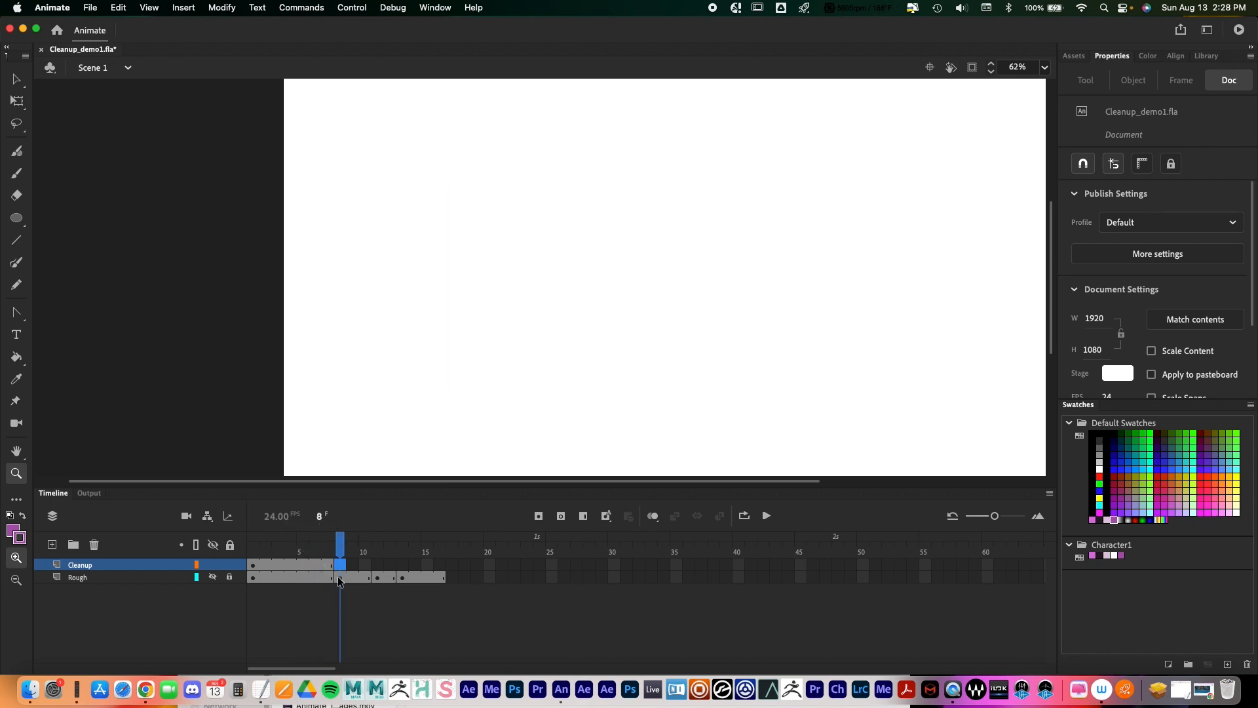
pyautogui.click(561, 516)
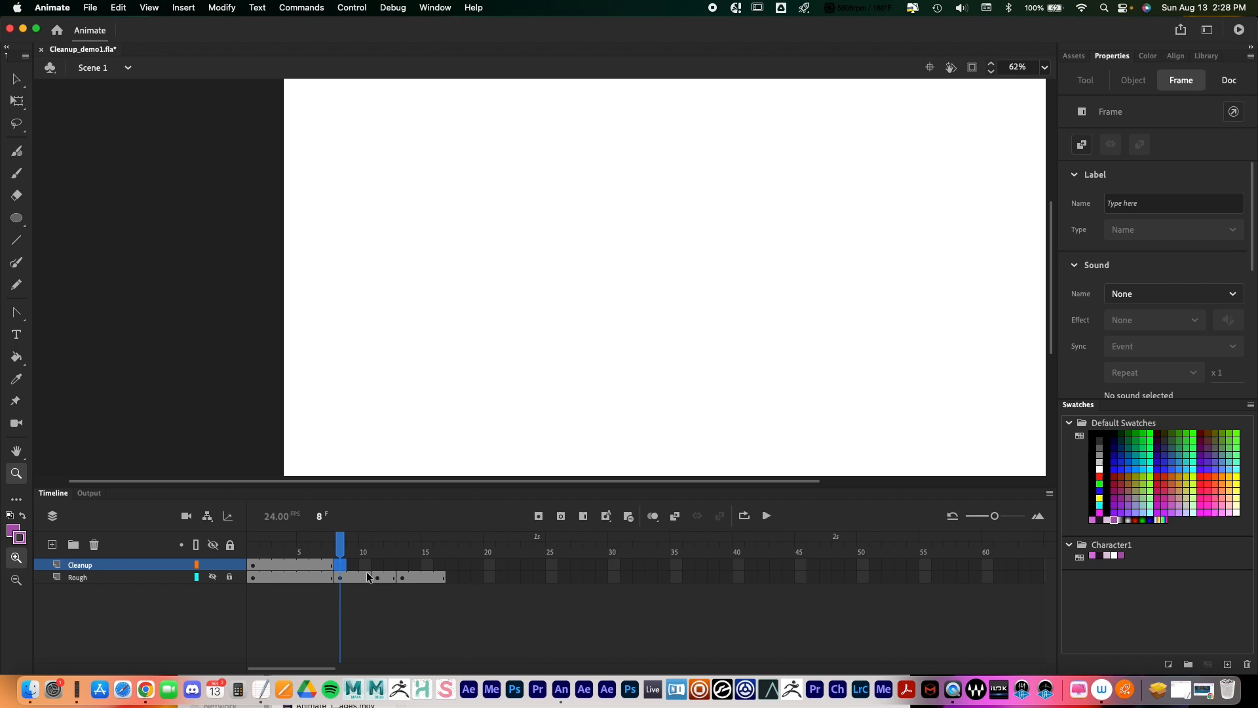
pyautogui.click(365, 565)
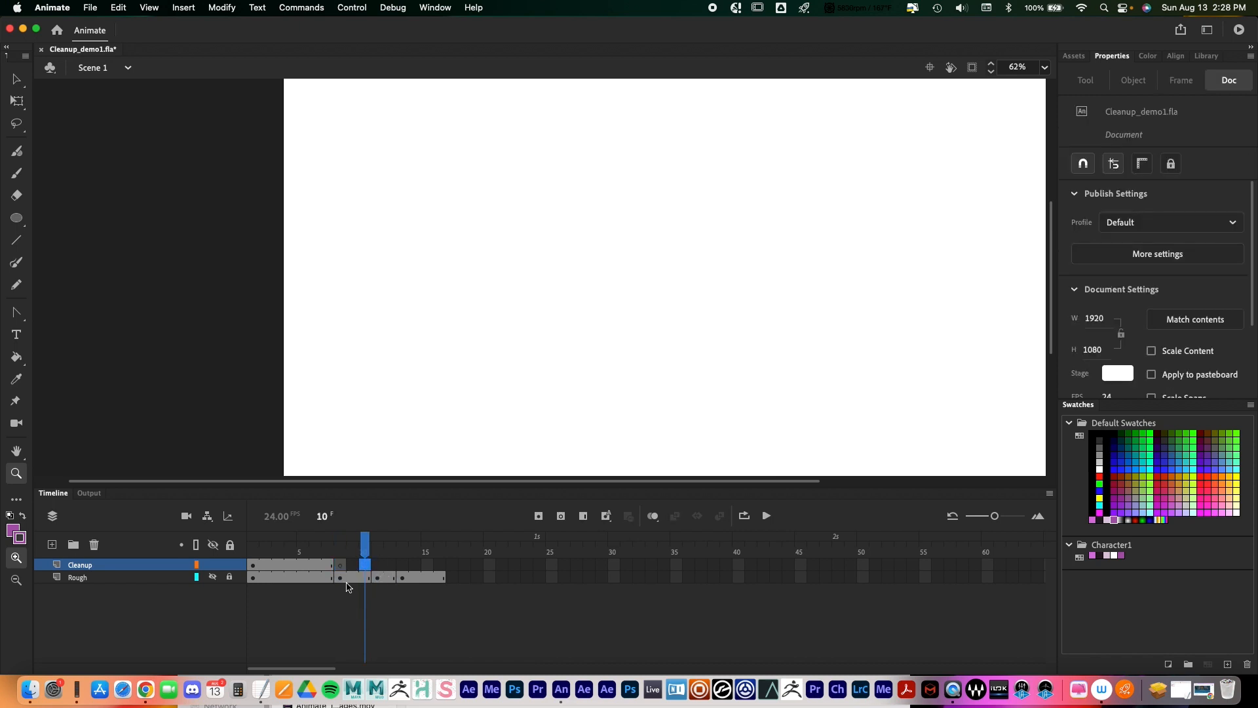
pyautogui.click(584, 517)
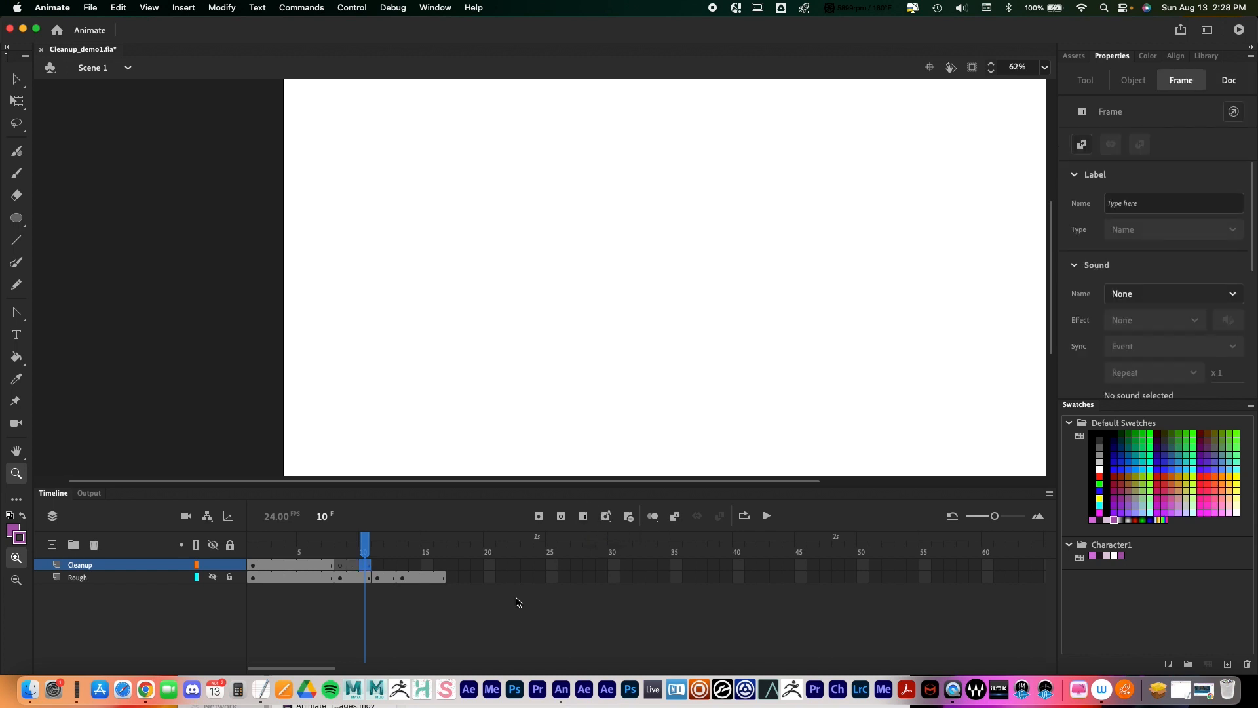
# Step: Return to frame 8, show the Rough layer, and turn on onion skinning to reveal the previous cleaned-up drawing
pyautogui.hotkey('shift', ',')
pyautogui.moveTo(360, 589)
pyautogui.mouseDown()
pyautogui.moveTo(338, 589)
pyautogui.moveTo(352, 588)
pyautogui.mouseUp()
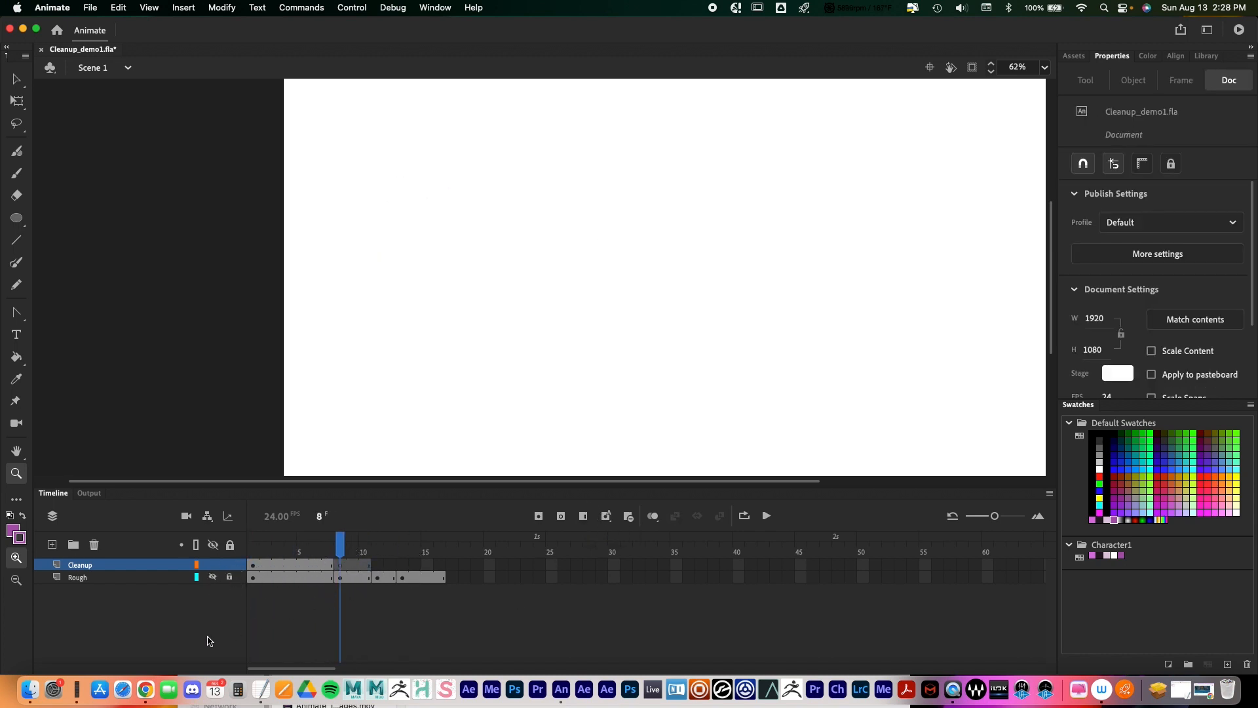
pyautogui.click(213, 577)
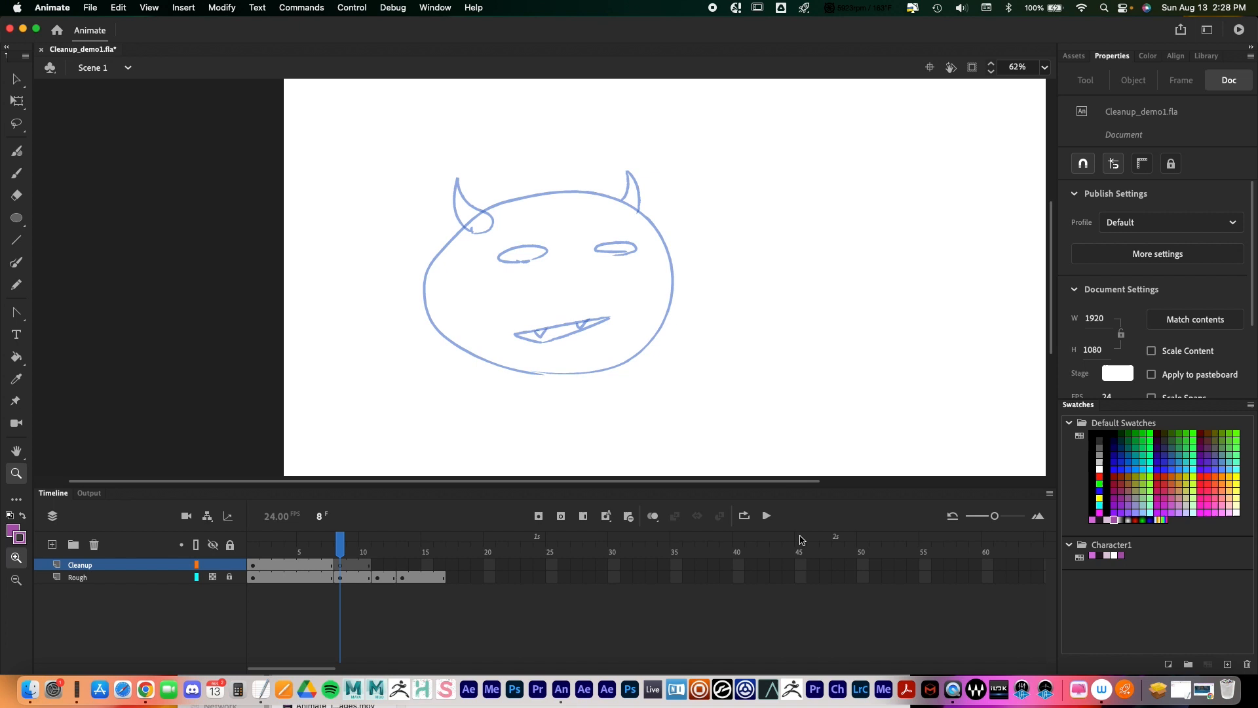
pyautogui.click(653, 517)
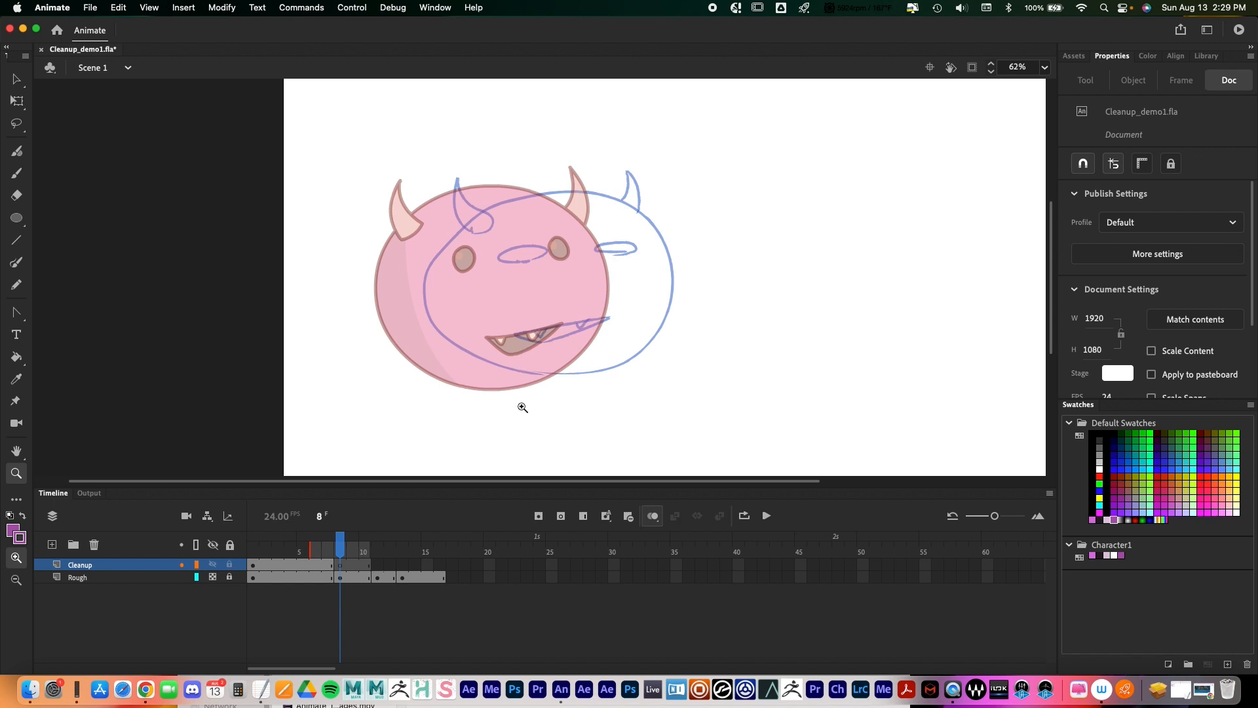
pyautogui.click(560, 303)
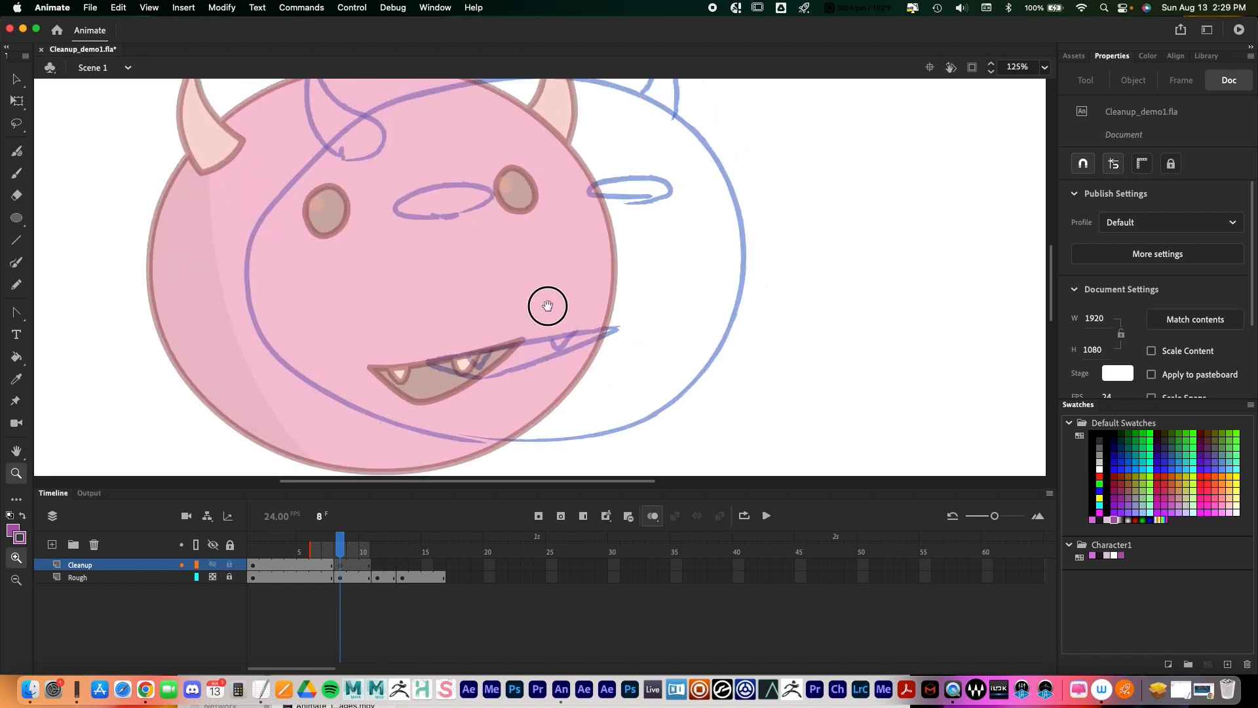
pyautogui.moveTo(555, 300); pyautogui.dragTo(542, 312)
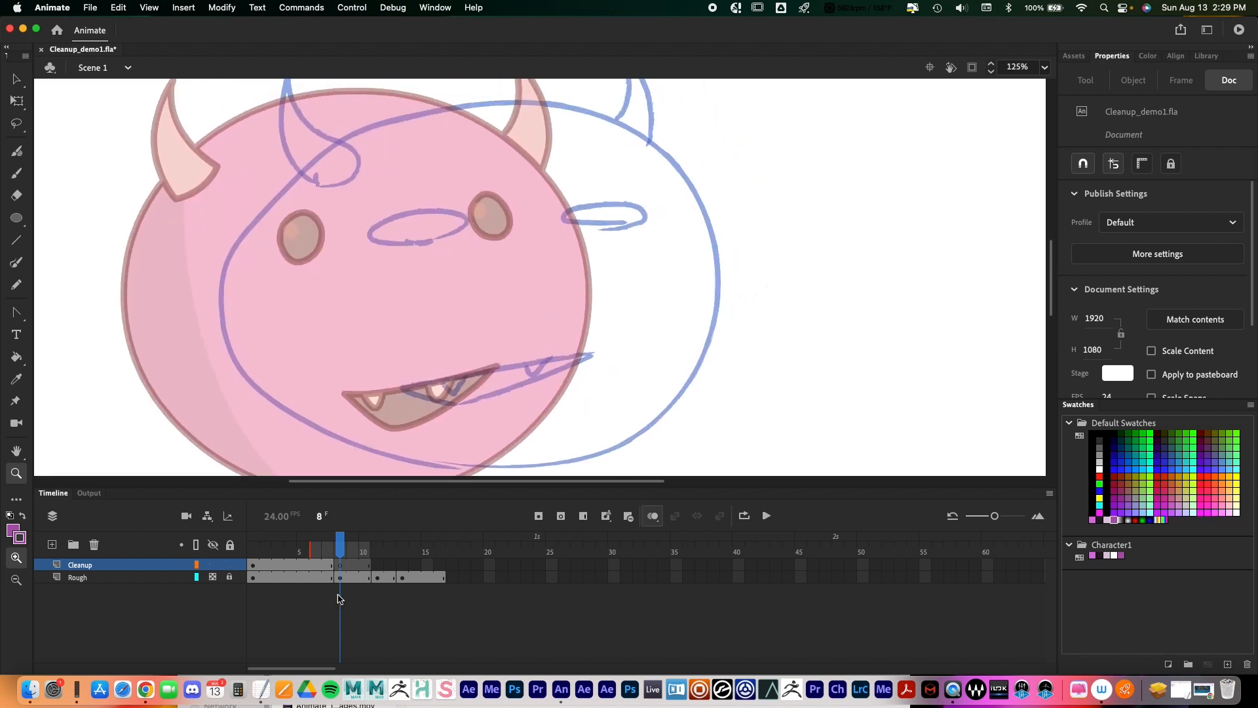
# Step: Activate the Pencil tool and set its stroke color to the dark outline swatch in the Character1 palette
pyautogui.click(17, 287)
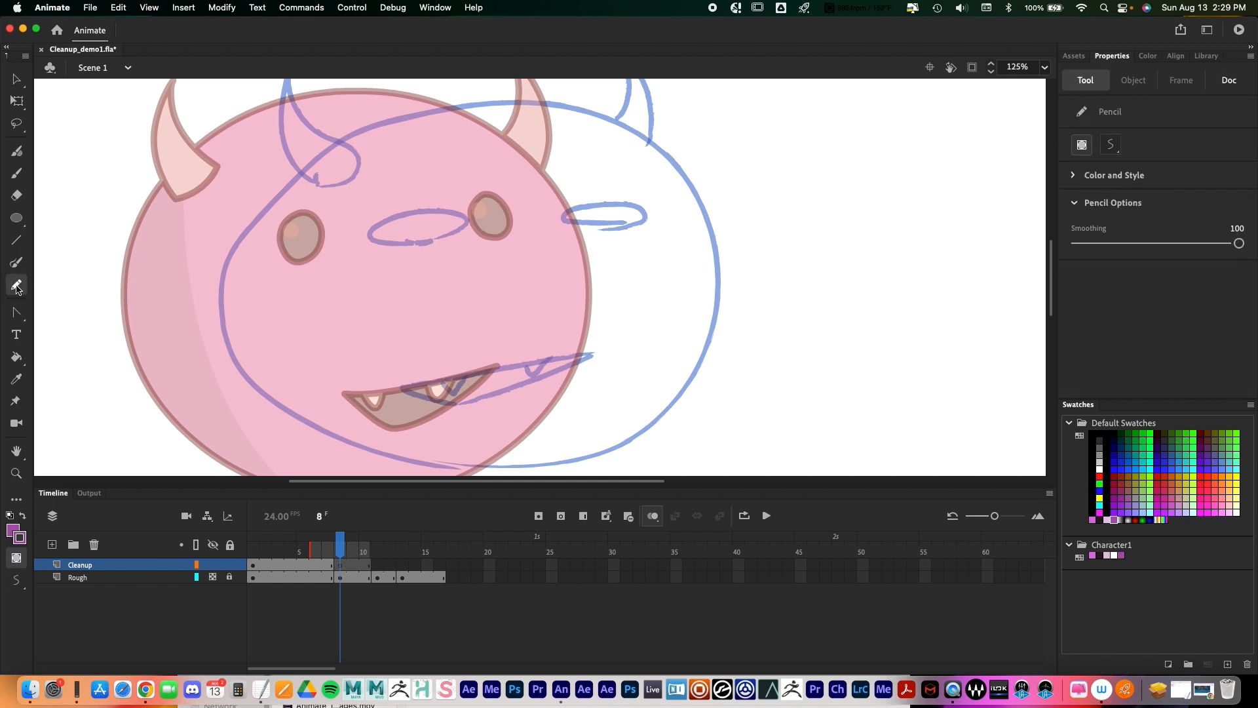
pyautogui.click(19, 537)
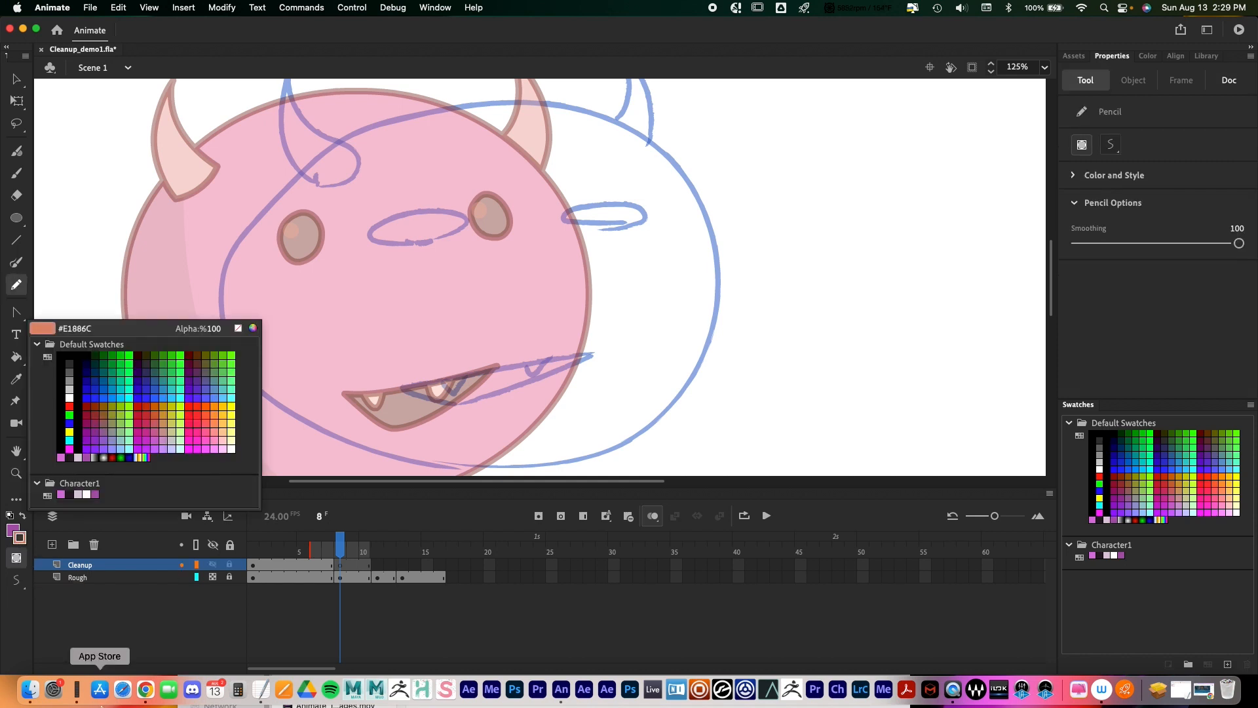
pyautogui.click(74, 492)
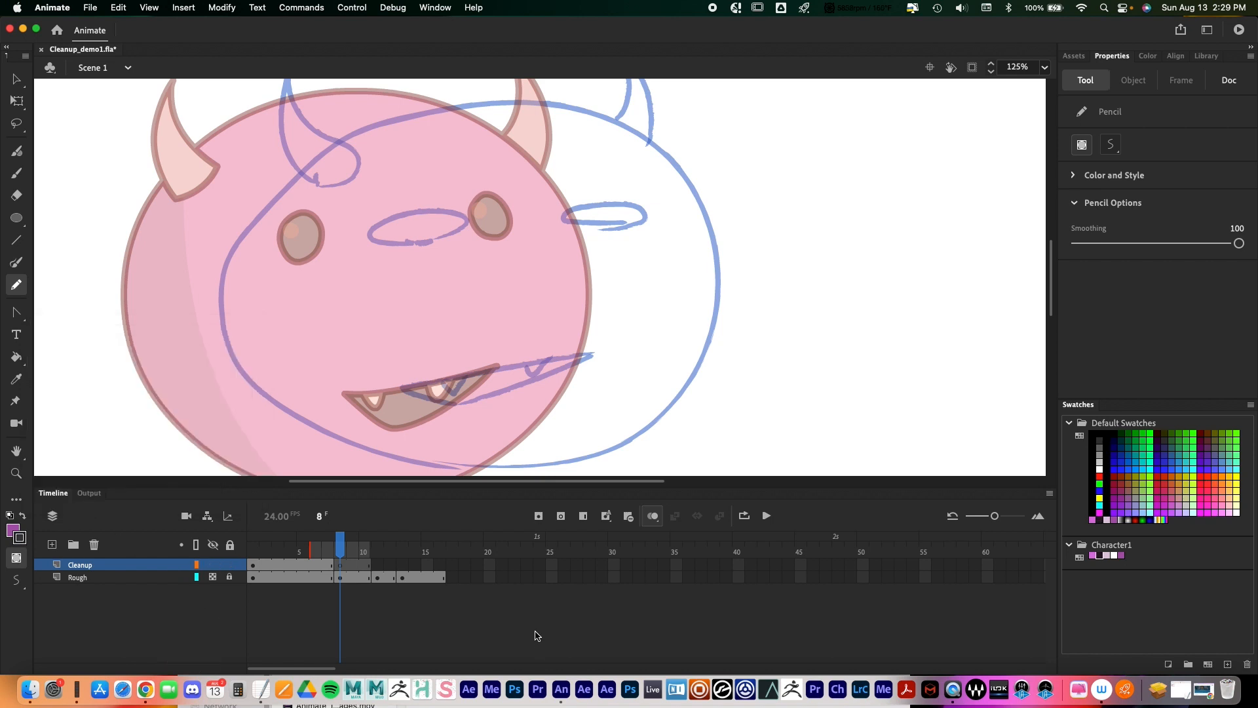
# Step: Trace the rough's two horns on the Cleanup layer at frame 8 with the Pencil tool
pyautogui.moveTo(533, 230); pyautogui.dragTo(458, 295)
pyautogui.press('super+z')
pyautogui.moveTo(552, 205)
pyautogui.mouseDown()
pyautogui.moveTo(440, 303)
pyautogui.moveTo(494, 289)
pyautogui.mouseUp()
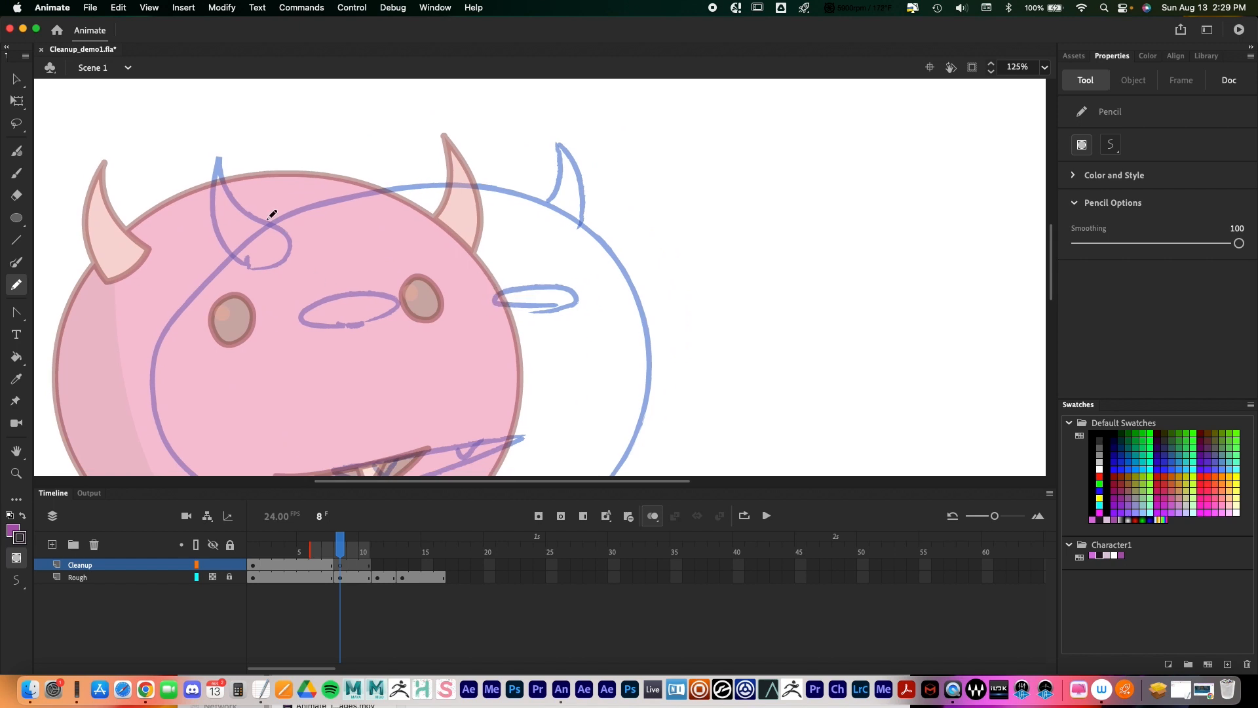
pyautogui.moveTo(254, 267)
pyautogui.mouseDown()
pyautogui.moveTo(216, 225)
pyautogui.moveTo(220, 157)
pyautogui.moveTo(245, 210)
pyautogui.moveTo(295, 235)
pyautogui.moveTo(250, 267)
pyautogui.moveTo(228, 254)
pyautogui.moveTo(209, 209)
pyautogui.moveTo(218, 156)
pyautogui.moveTo(237, 197)
pyautogui.moveTo(289, 232)
pyautogui.moveTo(250, 266)
pyautogui.moveTo(292, 226)
pyautogui.mouseUp()
pyautogui.press('super+z')
pyautogui.moveTo(538, 283); pyautogui.dragTo(393, 299)
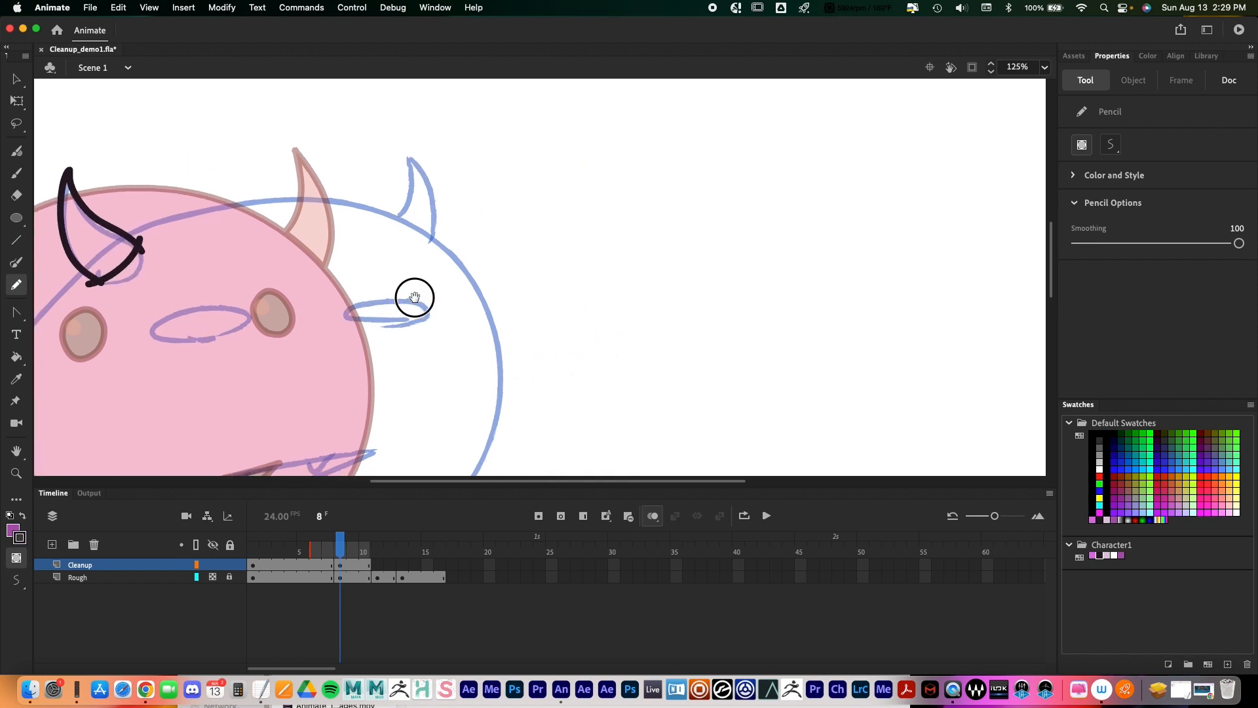
pyautogui.moveTo(388, 231)
pyautogui.mouseDown()
pyautogui.moveTo(409, 161)
pyautogui.moveTo(434, 198)
pyautogui.moveTo(424, 259)
pyautogui.mouseUp()
# Step: Trace both squashed oval eyes over the rough drawing at frame 8
pyautogui.moveTo(431, 358); pyautogui.dragTo(522, 303)
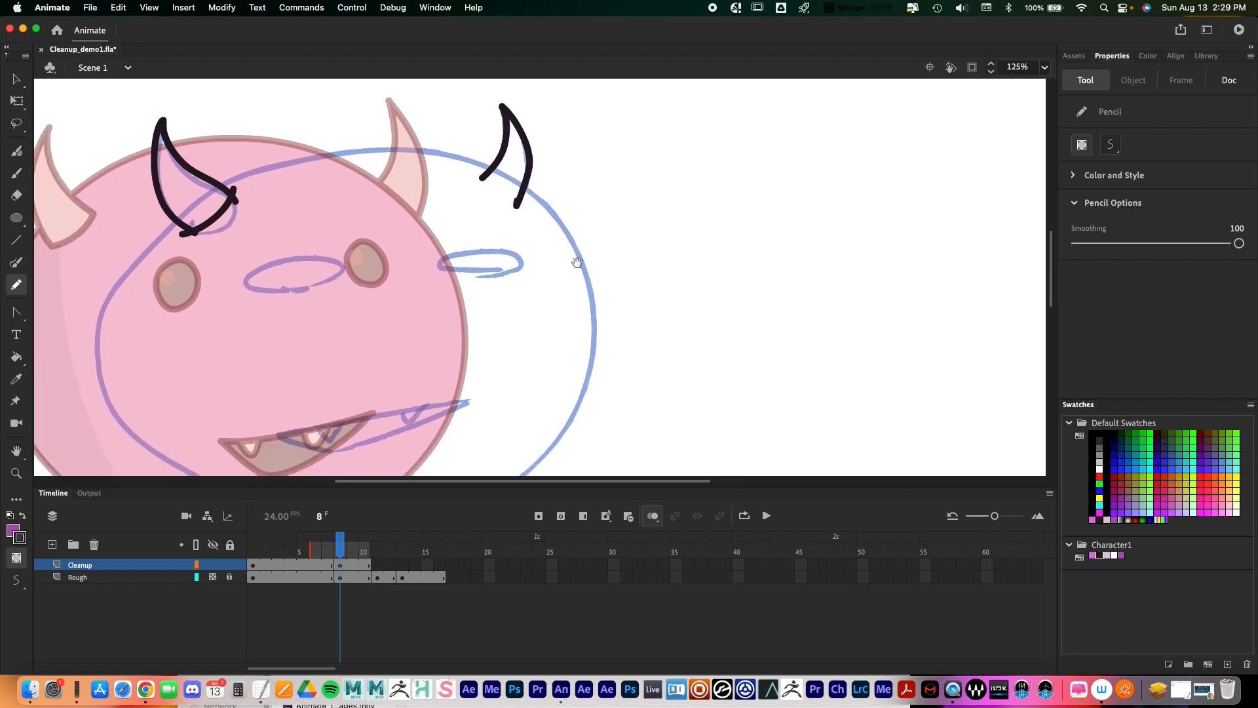
pyautogui.moveTo(296, 287)
pyautogui.mouseDown()
pyautogui.moveTo(249, 282)
pyautogui.moveTo(260, 263)
pyautogui.moveTo(335, 270)
pyautogui.moveTo(289, 287)
pyautogui.mouseUp()
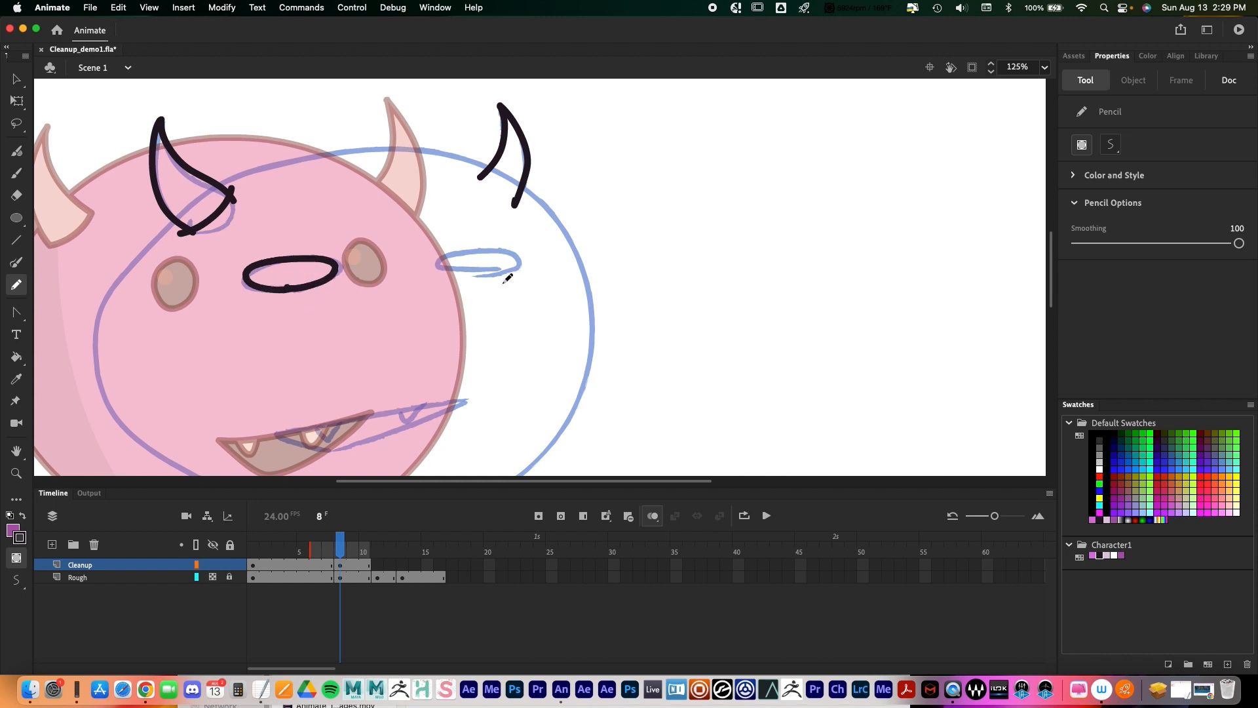
pyautogui.moveTo(496, 271)
pyautogui.mouseDown()
pyautogui.moveTo(439, 259)
pyautogui.moveTo(503, 250)
pyautogui.moveTo(518, 257)
pyautogui.moveTo(481, 274)
pyautogui.mouseUp()
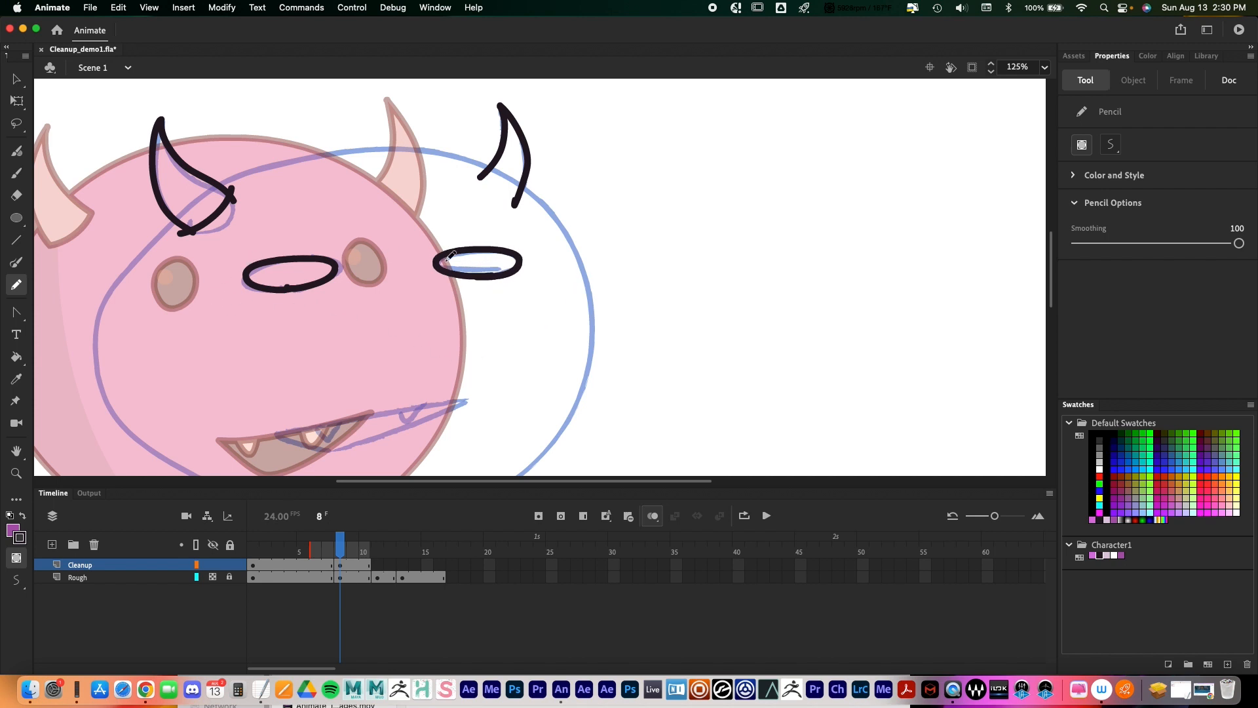
# Step: Trace the slanted mouth and its two fangs over the rough drawing
pyautogui.moveTo(458, 337); pyautogui.dragTo(480, 269)
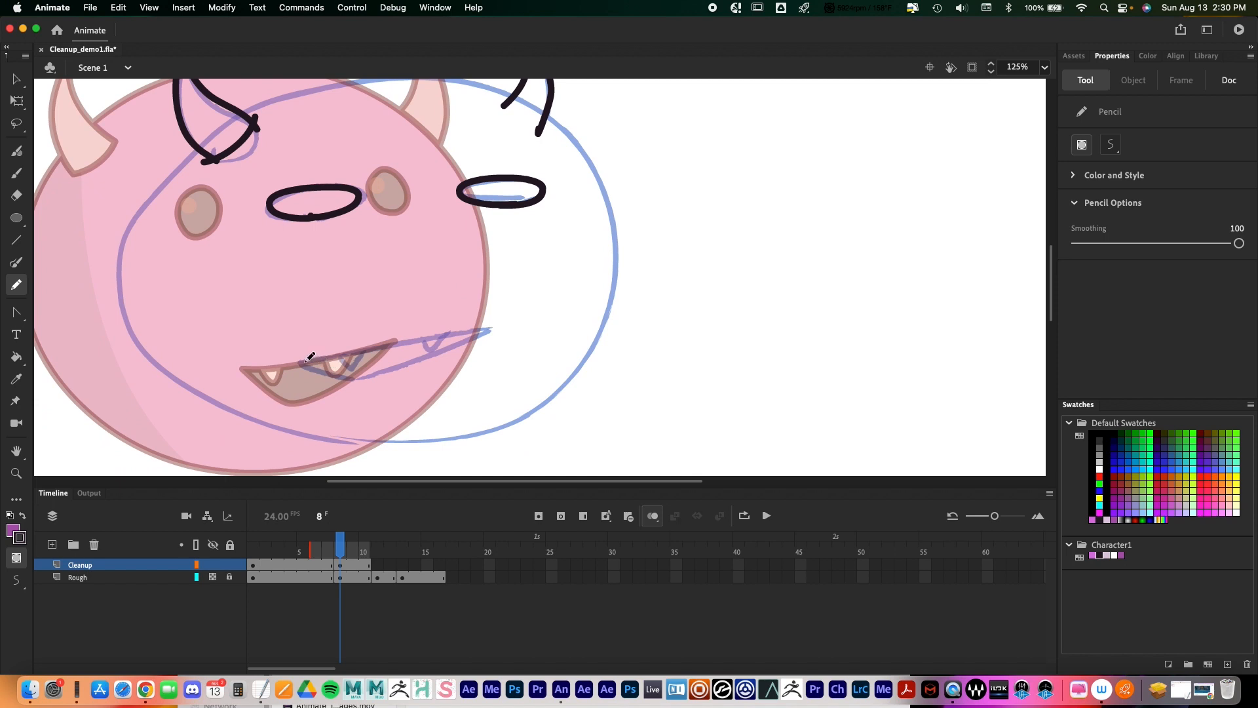
pyautogui.moveTo(303, 360)
pyautogui.mouseDown()
pyautogui.moveTo(500, 328)
pyautogui.moveTo(359, 379)
pyautogui.moveTo(300, 360)
pyautogui.moveTo(386, 369)
pyautogui.moveTo(502, 325)
pyautogui.mouseUp()
pyautogui.press('super+z')
pyautogui.moveTo(338, 346)
pyautogui.mouseDown()
pyautogui.moveTo(353, 363)
pyautogui.moveTo(365, 337)
pyautogui.moveTo(441, 348)
pyautogui.moveTo(452, 318)
pyautogui.mouseUp()
pyautogui.press('space')
pyautogui.moveTo(611, 332)
pyautogui.mouseDown()
pyautogui.moveTo(663, 385)
pyautogui.moveTo(638, 357)
pyautogui.mouseUp()
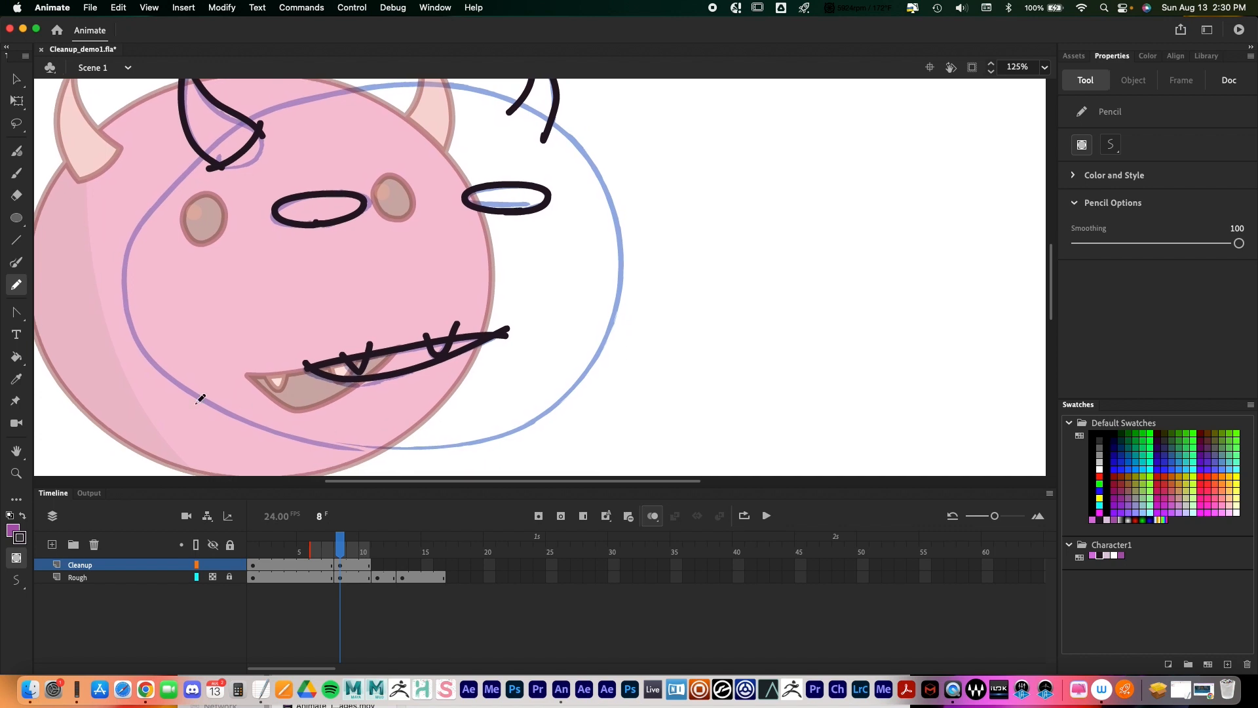
# Step: Shrink the timeline area to enlarge the stage, and trace the whole body outline as one closed Pencil loop over the rough
pyautogui.press('space')
pyautogui.moveTo(621, 259); pyautogui.dragTo(663, 243)
pyautogui.press('z')
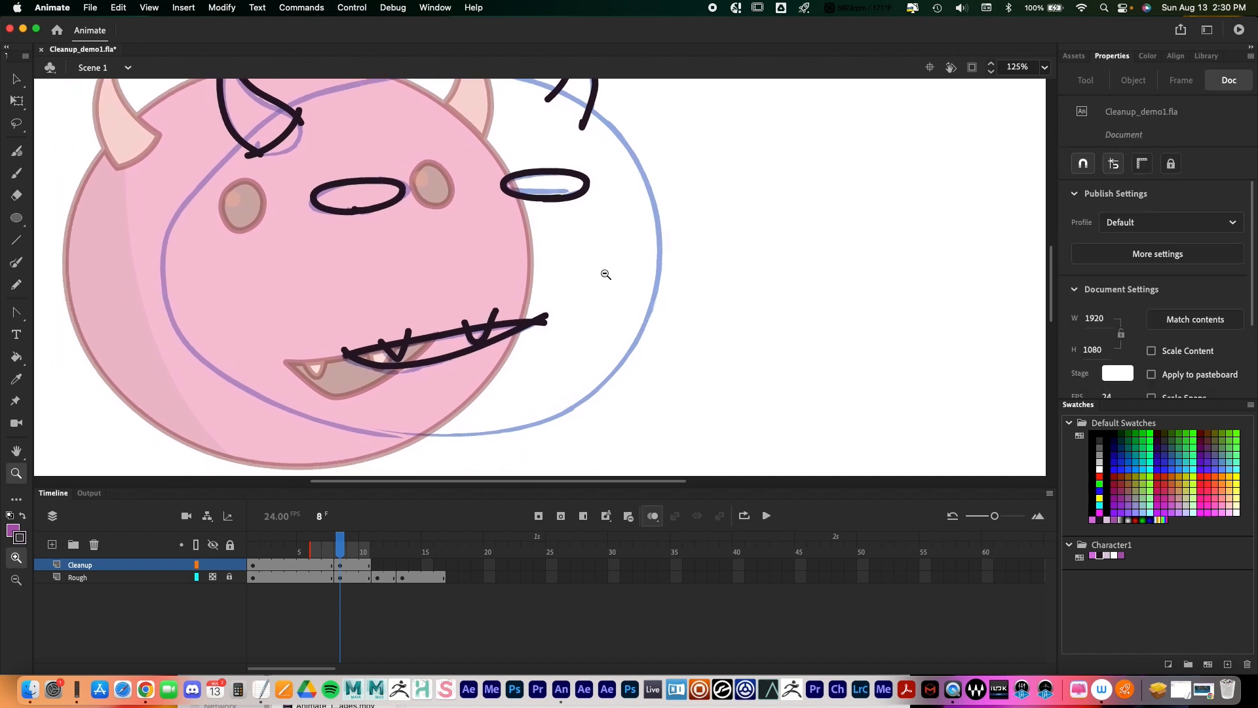
pyautogui.keyDown('alt'); pyautogui.click(599, 272); pyautogui.keyUp('alt')
pyautogui.click(519, 282)
pyautogui.moveTo(584, 273); pyautogui.dragTo(640, 292)
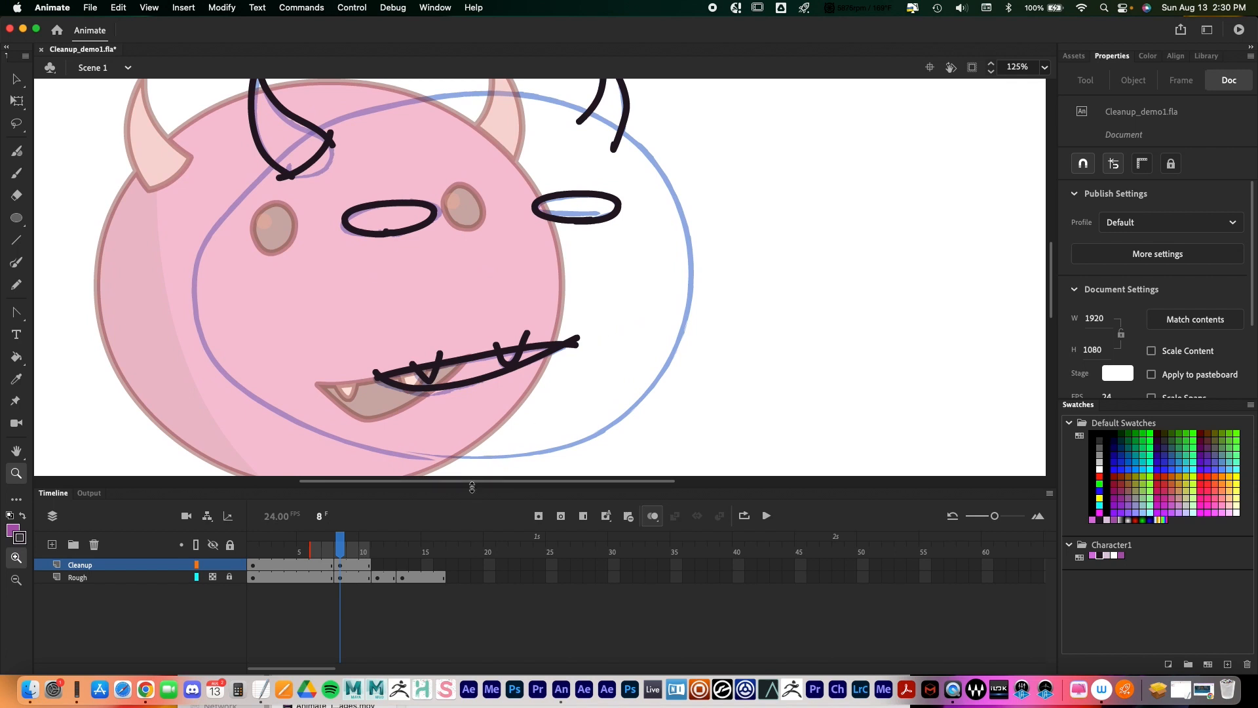
pyautogui.moveTo(472, 494); pyautogui.dragTo(473, 547)
pyautogui.press('space')
pyautogui.moveTo(749, 326); pyautogui.dragTo(746, 351)
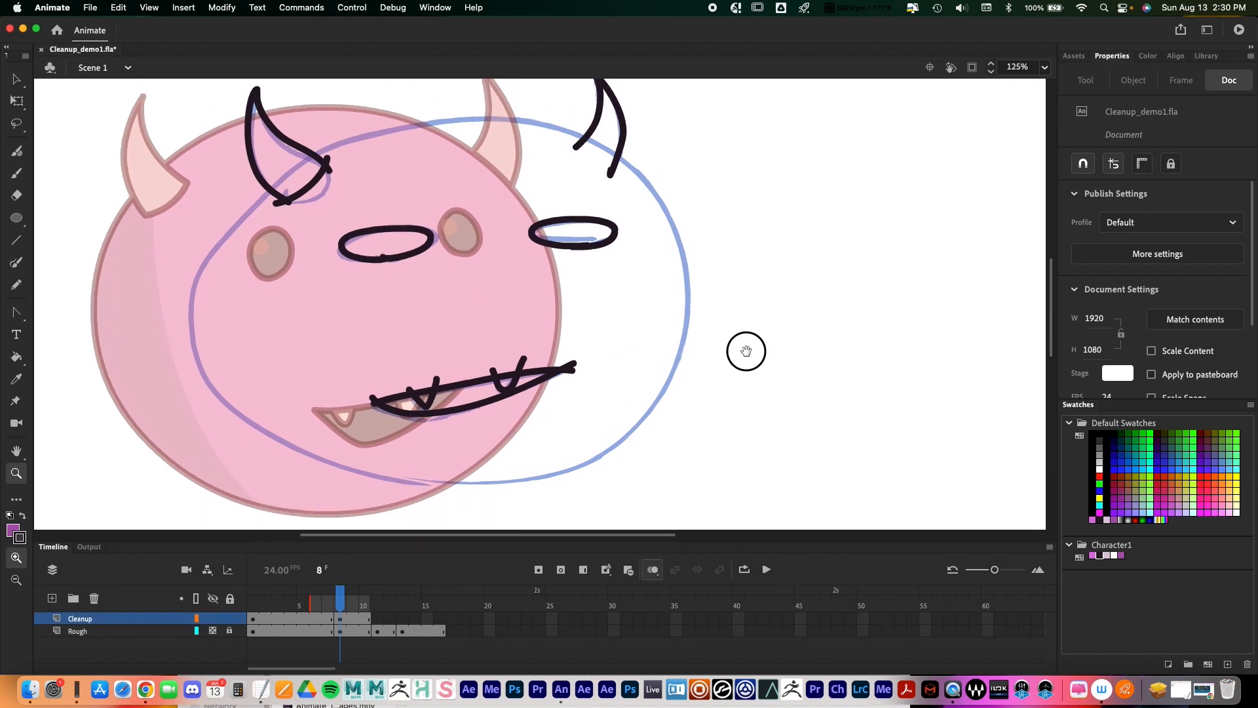
pyautogui.press('y')
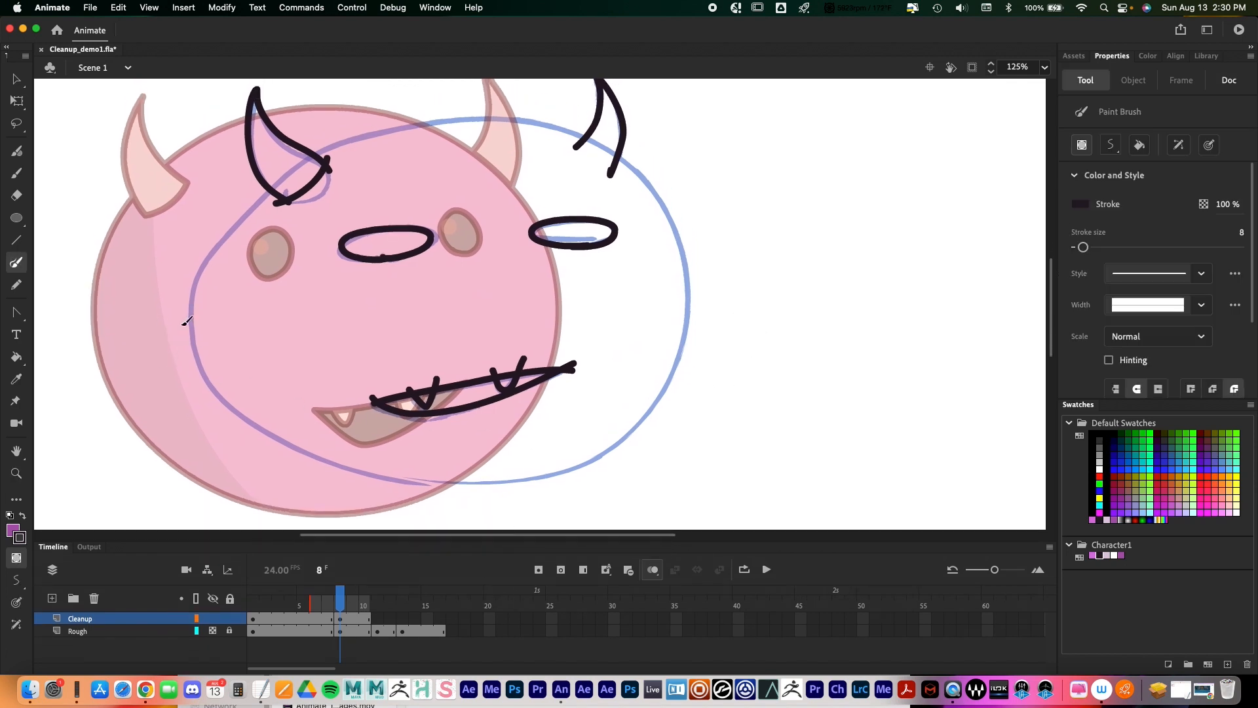
pyautogui.hotkey('shift', 'y')
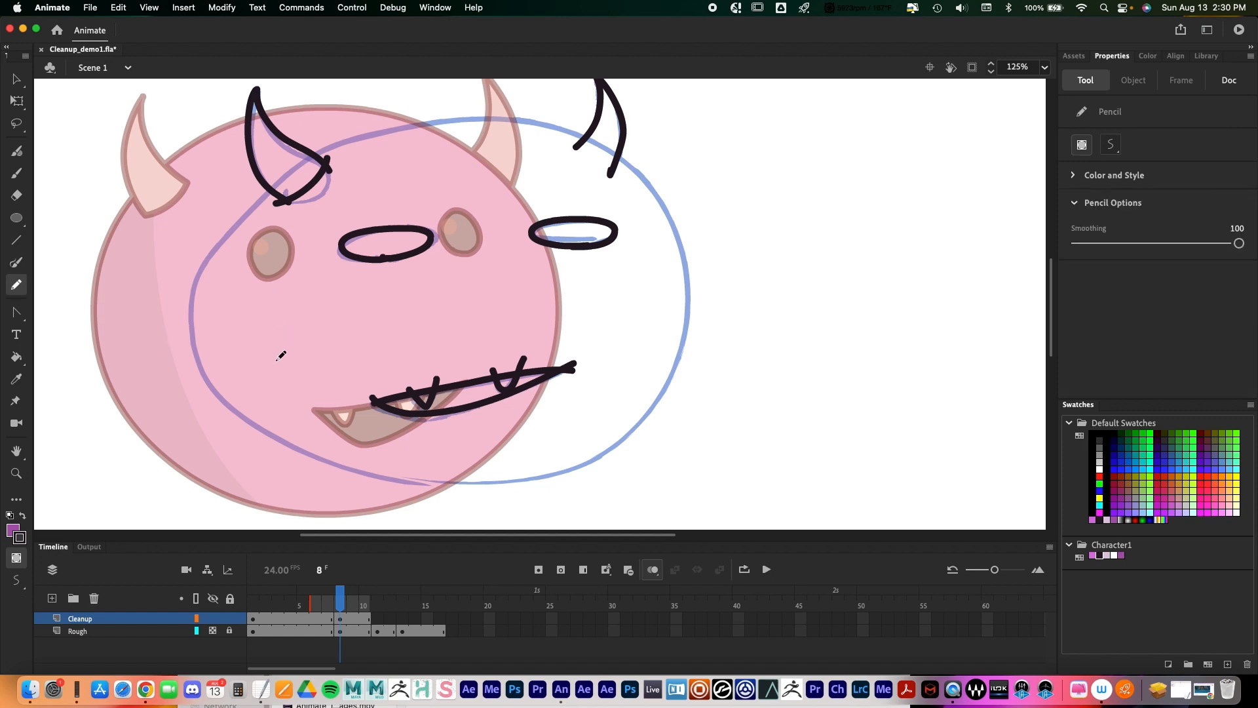
pyautogui.moveTo(196, 358)
pyautogui.mouseDown()
pyautogui.moveTo(188, 275)
pyautogui.moveTo(218, 212)
pyautogui.moveTo(242, 186)
pyautogui.moveTo(360, 131)
pyautogui.moveTo(508, 114)
pyautogui.moveTo(584, 126)
pyautogui.moveTo(665, 189)
pyautogui.moveTo(692, 238)
pyautogui.moveTo(701, 306)
pyautogui.moveTo(659, 413)
pyautogui.moveTo(620, 450)
pyautogui.moveTo(559, 473)
pyautogui.moveTo(401, 481)
pyautogui.moveTo(331, 466)
pyautogui.moveTo(236, 420)
pyautogui.moveTo(190, 353)
pyautogui.mouseUp()
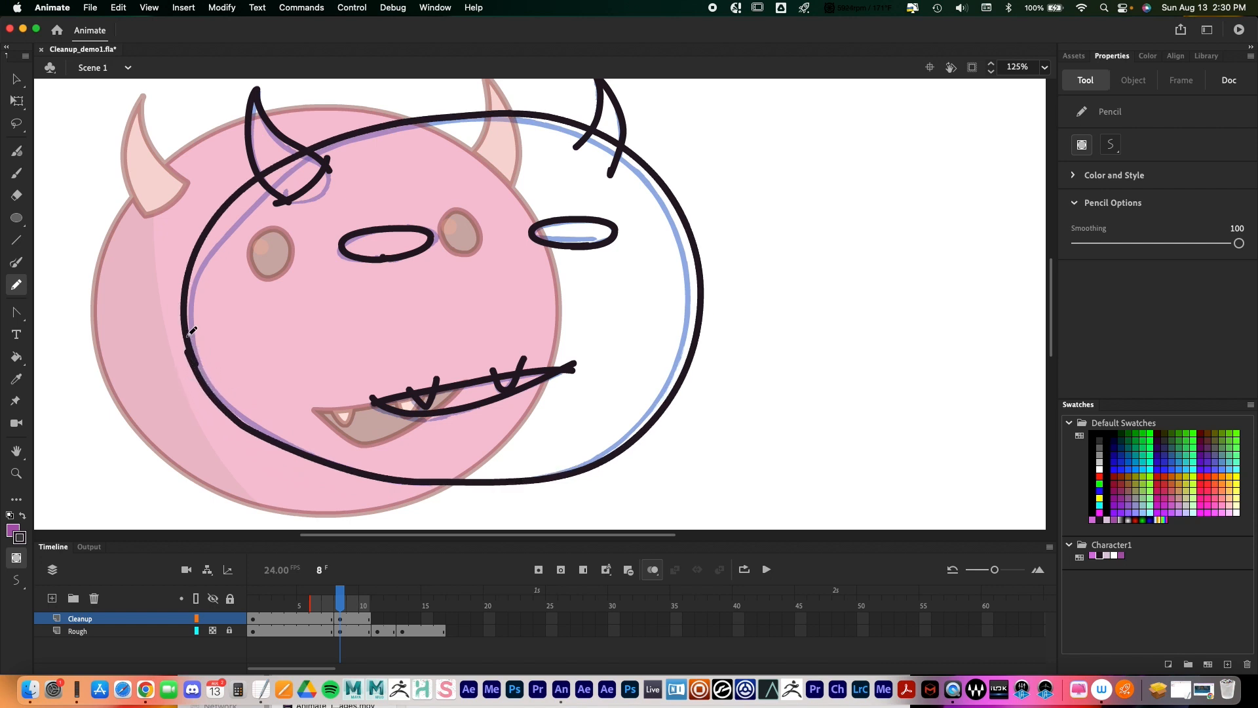
# Step: Turn off onion skinning and adjust the left horn's base stroke with the Selection tool
pyautogui.scroll(3, 795, 308)
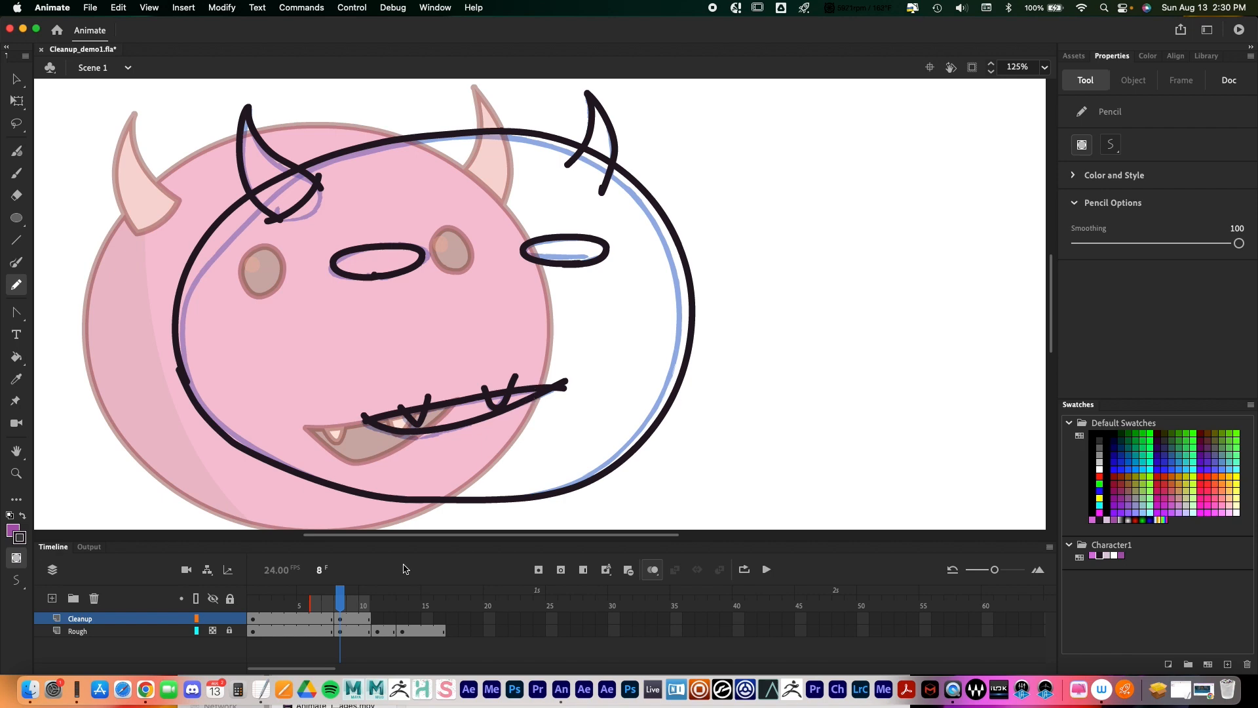
pyautogui.click(652, 570)
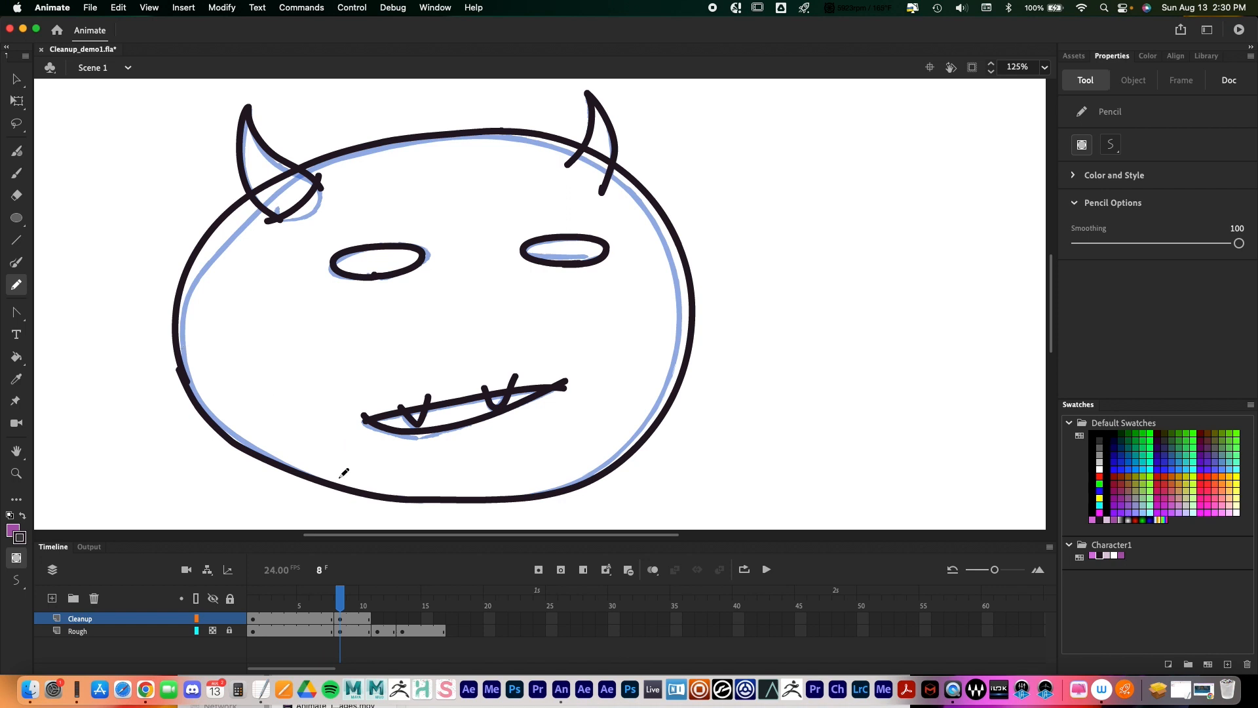
pyautogui.click(17, 79)
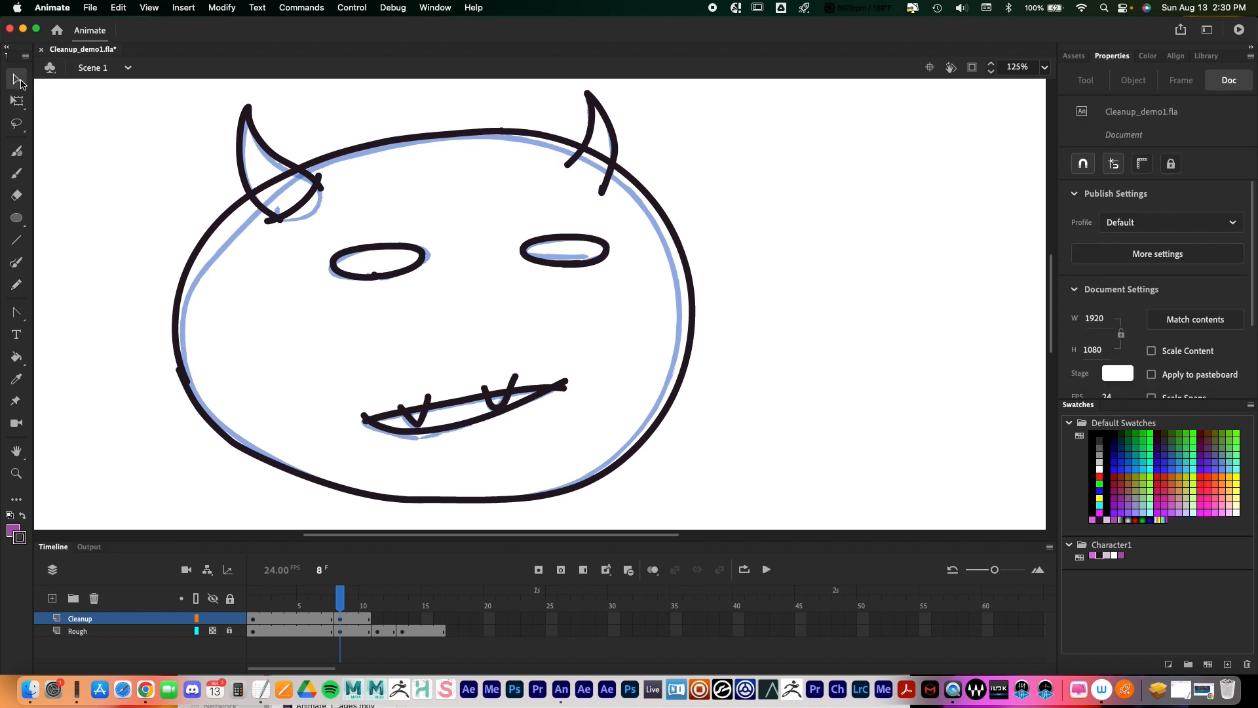
pyautogui.moveTo(127, 97)
pyautogui.mouseDown()
pyautogui.moveTo(699, 441)
pyautogui.moveTo(876, 507)
pyautogui.mouseUp()
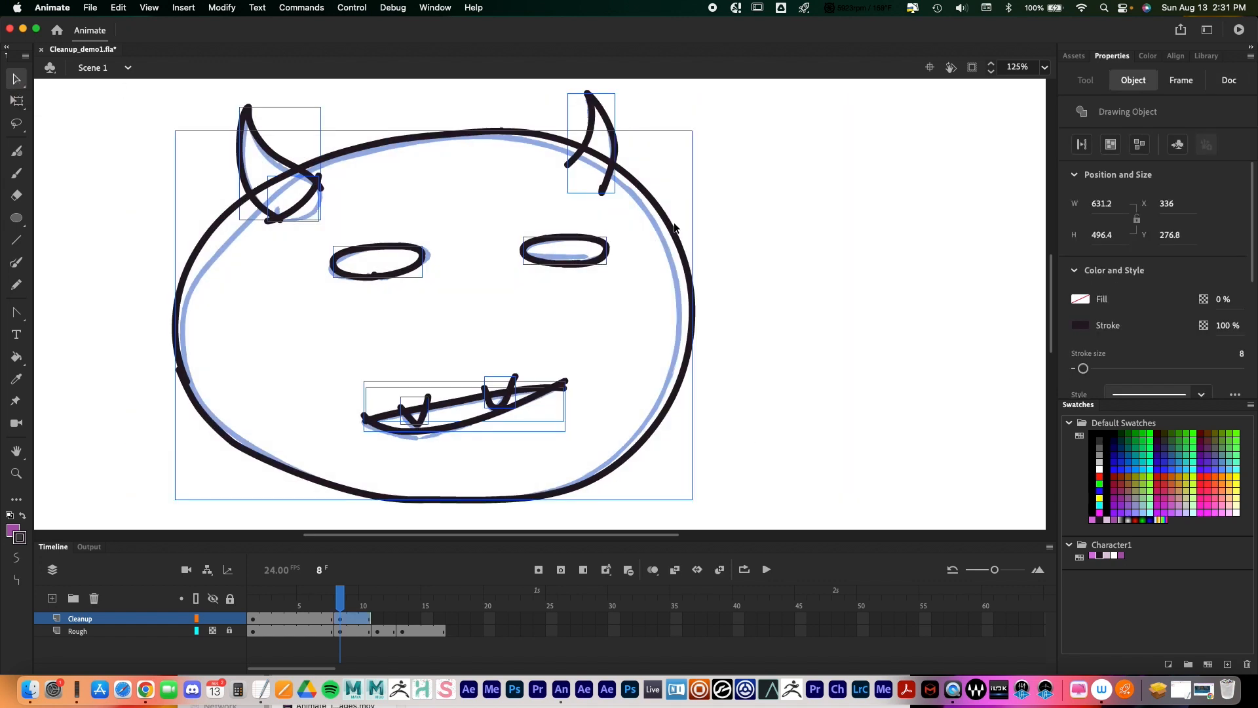
pyautogui.click(470, 330)
pyautogui.click(300, 211)
pyautogui.moveTo(300, 211); pyautogui.dragTo(292, 210)
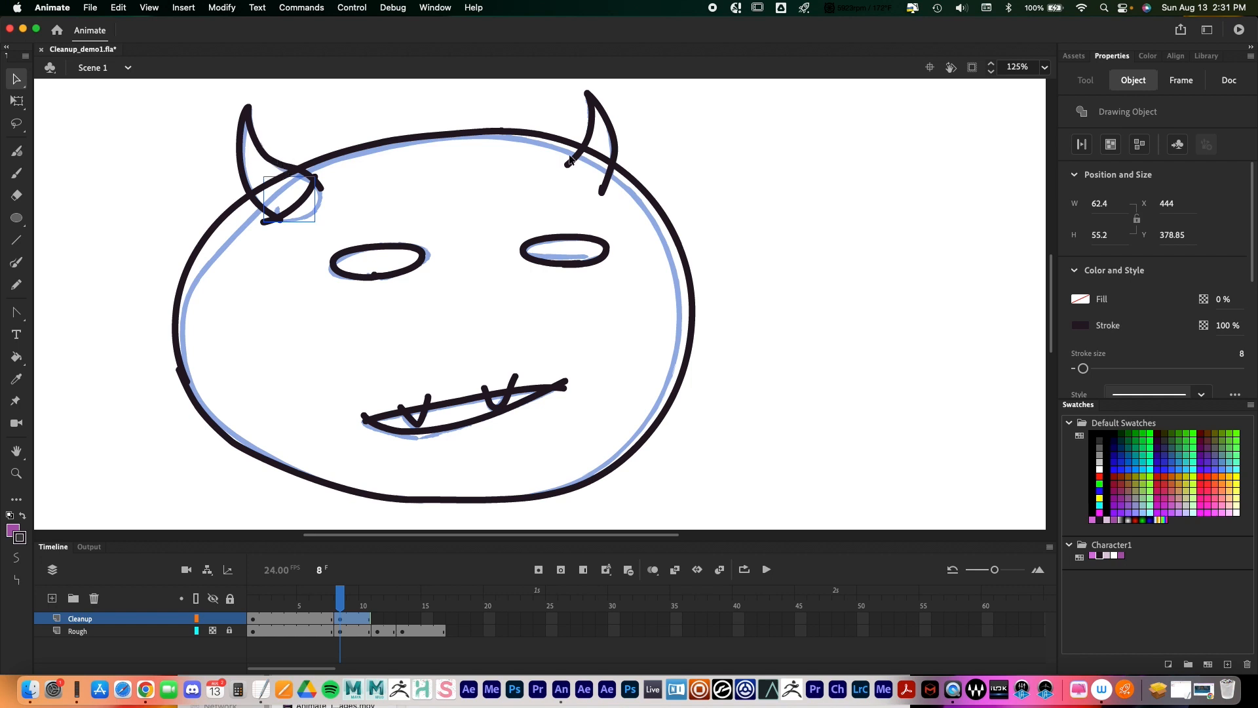
# Step: Nudge the curves of the right horn, right eye, mouth and lower-left body outline with the Selection tool
pyautogui.click(662, 211)
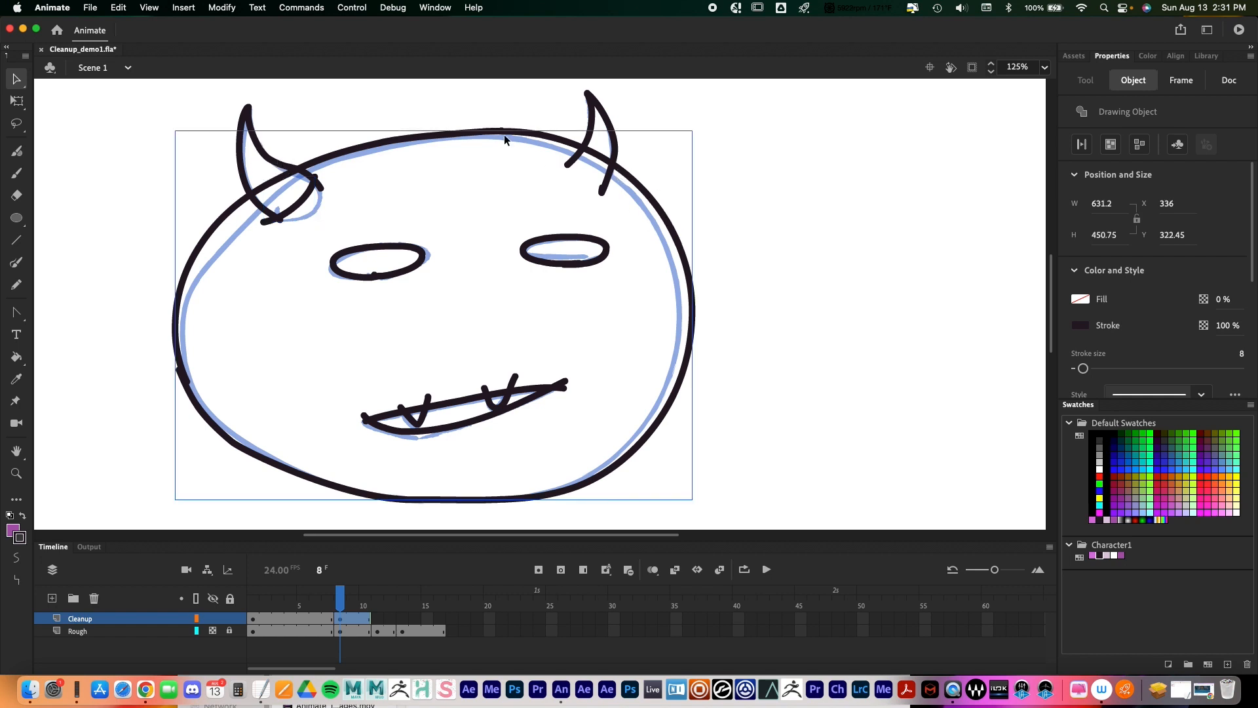
pyautogui.click(604, 144)
pyautogui.moveTo(616, 145)
pyautogui.mouseDown()
pyautogui.moveTo(630, 144)
pyautogui.moveTo(614, 149)
pyautogui.mouseUp()
pyautogui.moveTo(589, 266); pyautogui.dragTo(589, 262)
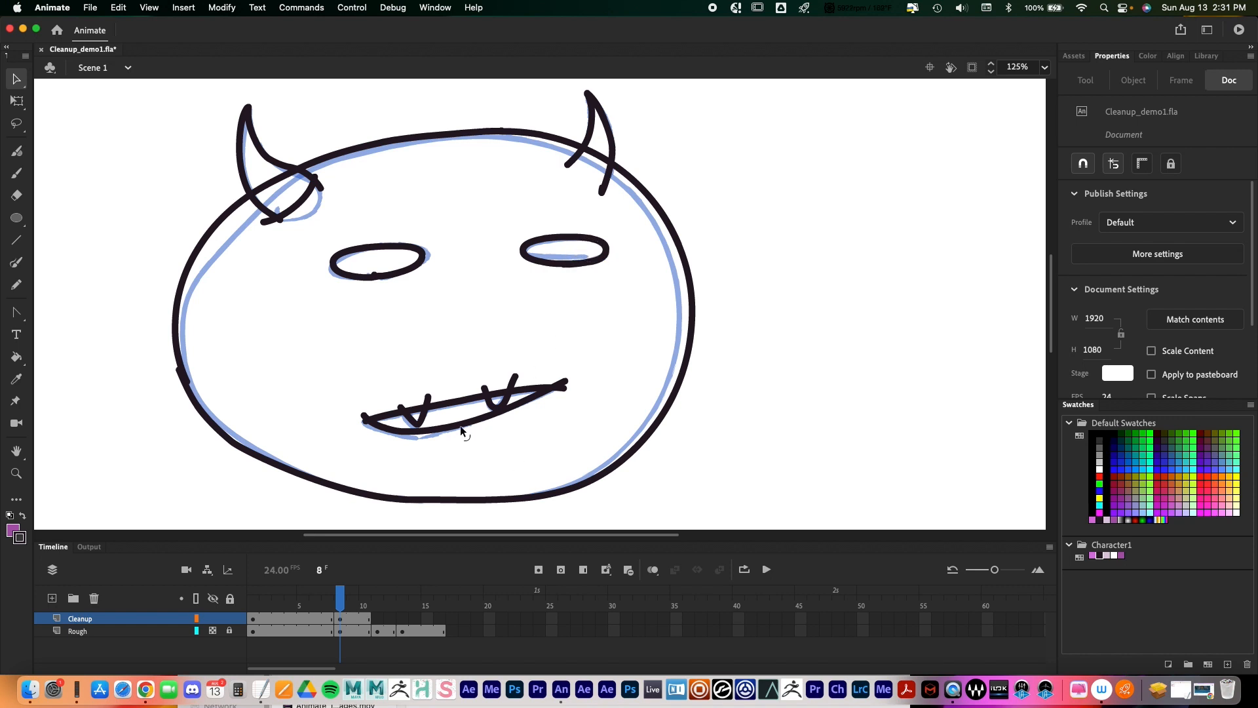
pyautogui.moveTo(515, 407); pyautogui.dragTo(517, 410)
pyautogui.moveTo(208, 415); pyautogui.dragTo(212, 409)
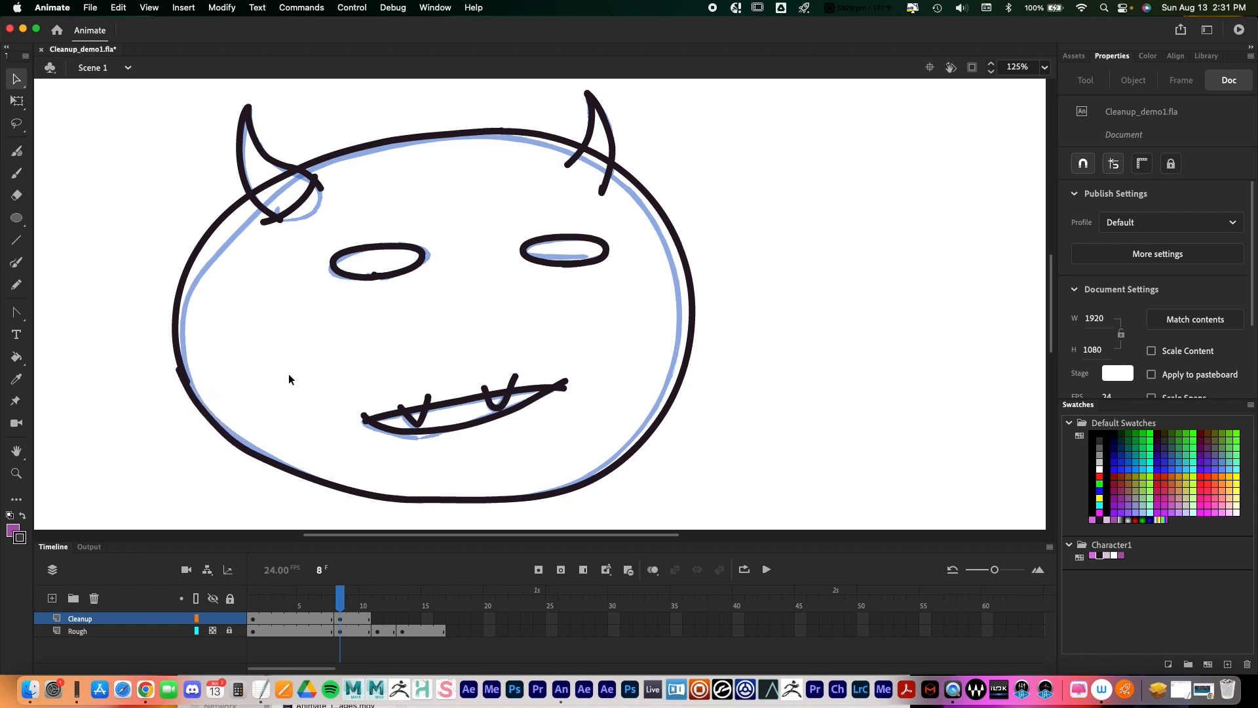
# Step: Smooth the lower-left of the body outline with the Subselection tool by deleting surplus anchor points and closing the overlapping ends
pyautogui.click(319, 480)
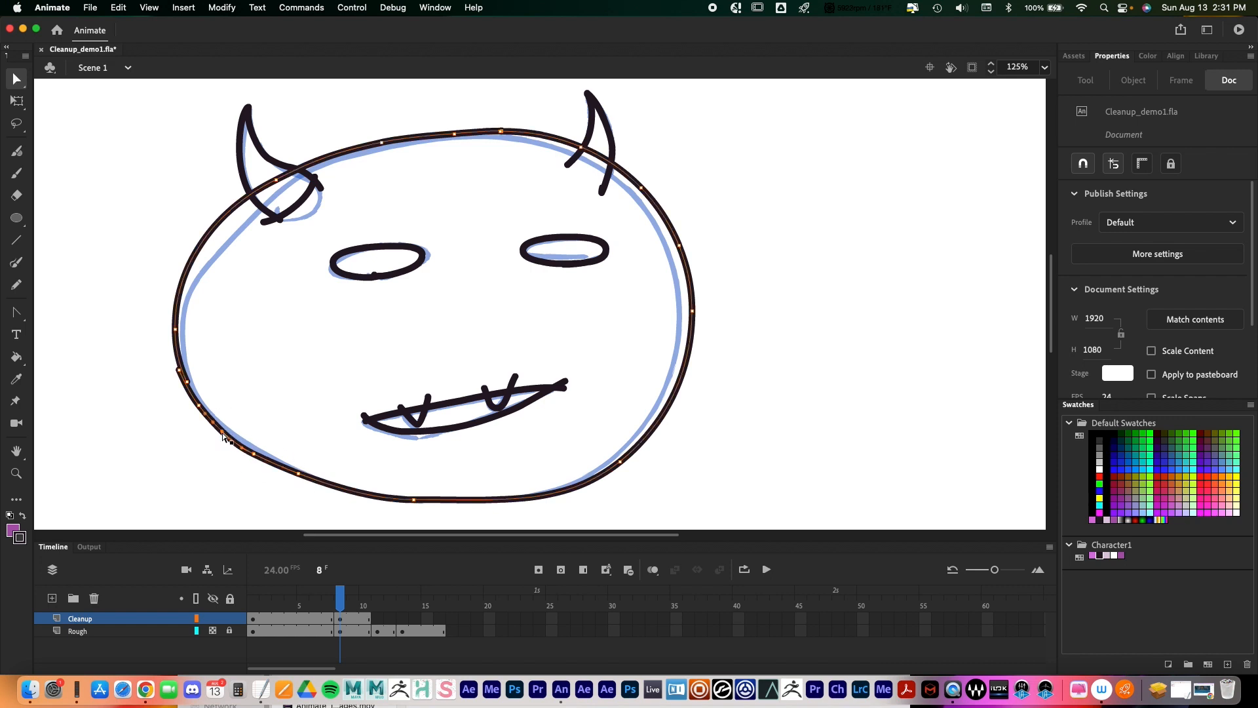
pyautogui.click(253, 453)
pyautogui.moveTo(239, 446); pyautogui.dragTo(203, 406)
pyautogui.click(198, 404)
pyautogui.press('Delete')
pyautogui.moveTo(179, 370); pyautogui.dragTo(200, 411)
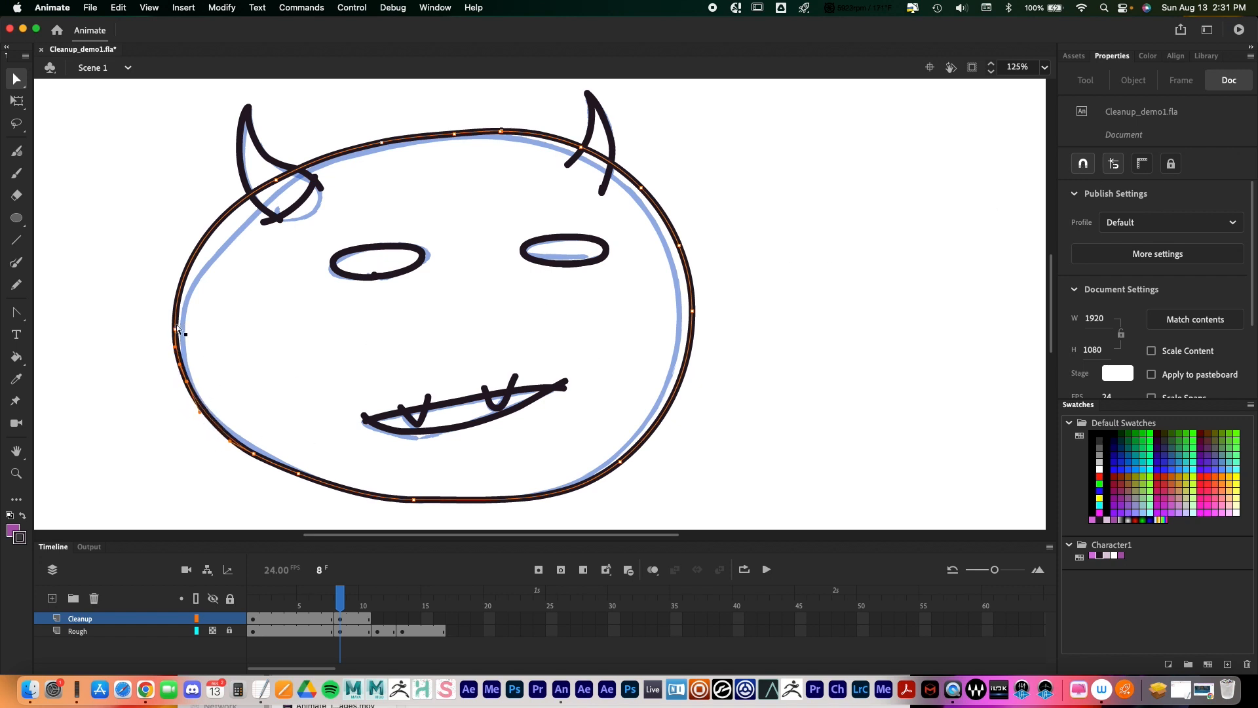
# Step: Remove the extra anchor point at the top of the body outline and move the lower-right anchor inward onto the rough curve
pyautogui.click(454, 134)
pyautogui.click(398, 142)
pyautogui.click(500, 132)
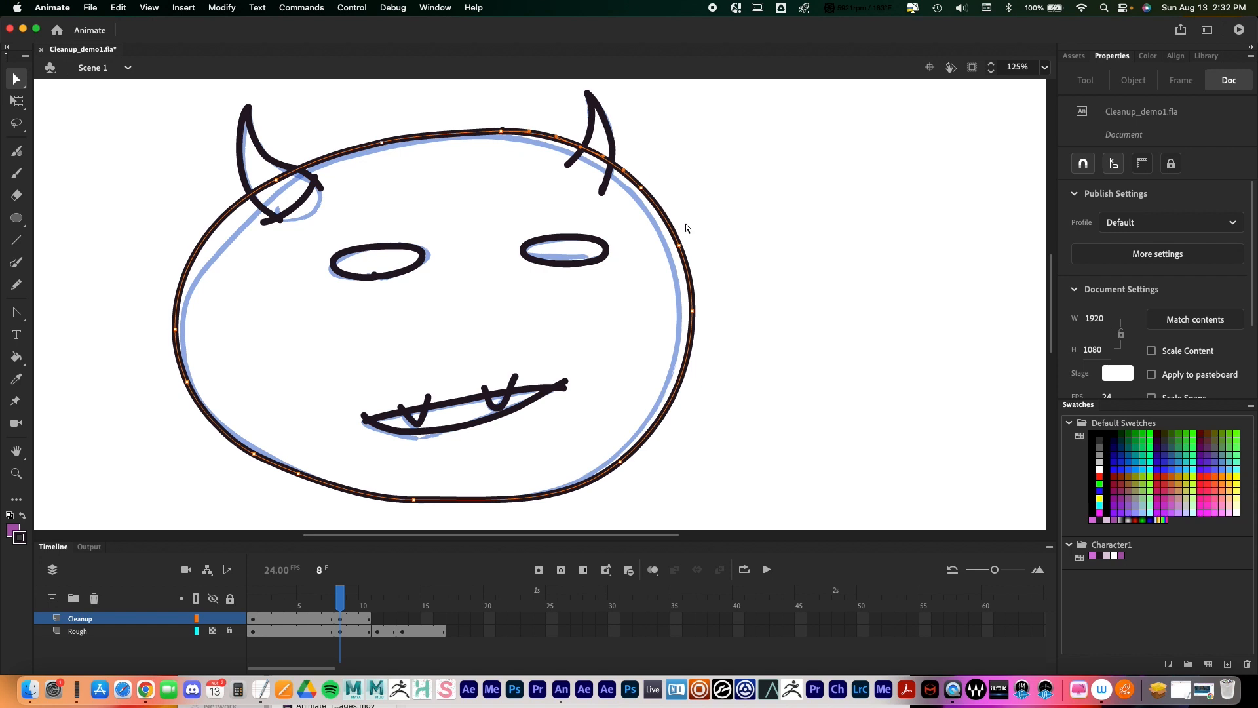
pyautogui.click(620, 477)
pyautogui.moveTo(565, 505); pyautogui.dragTo(609, 459)
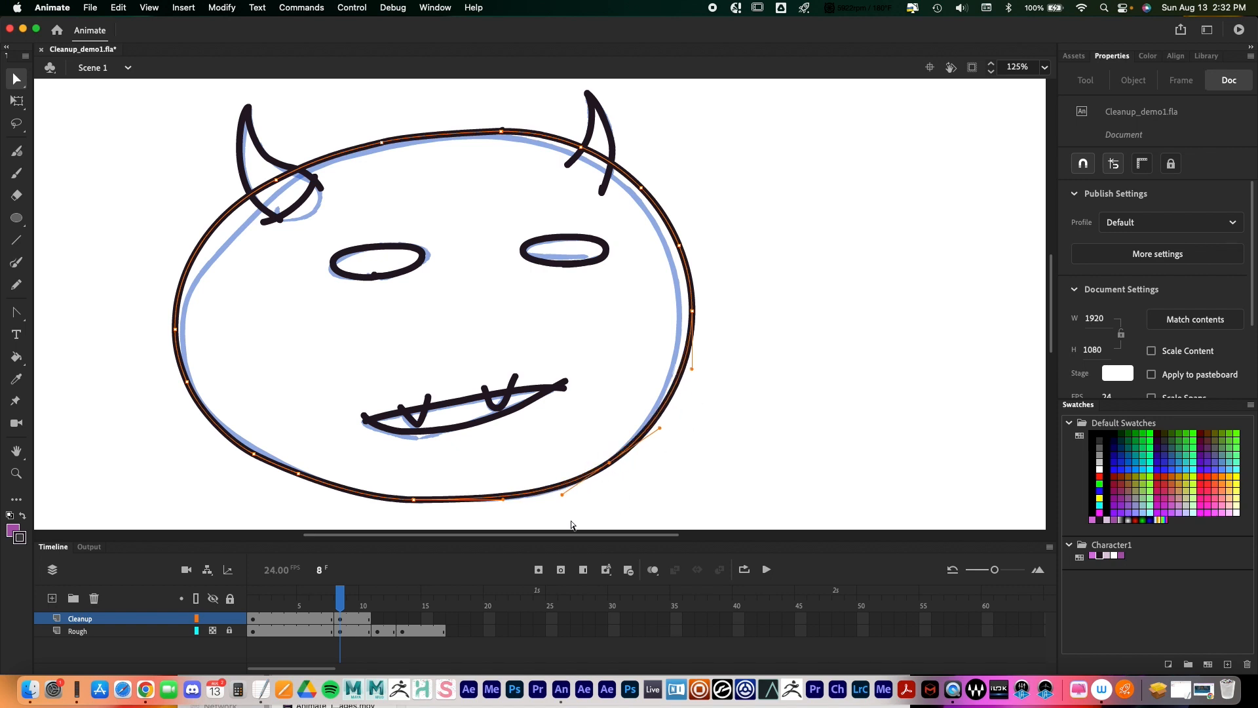
# Step: Delete another anchor on the lower-left body outline and adjust the neighbouring curve handles to round that side
pyautogui.click(253, 454)
pyautogui.press('Delete')
pyautogui.click(299, 474)
pyautogui.moveTo(274, 457); pyautogui.dragTo(257, 458)
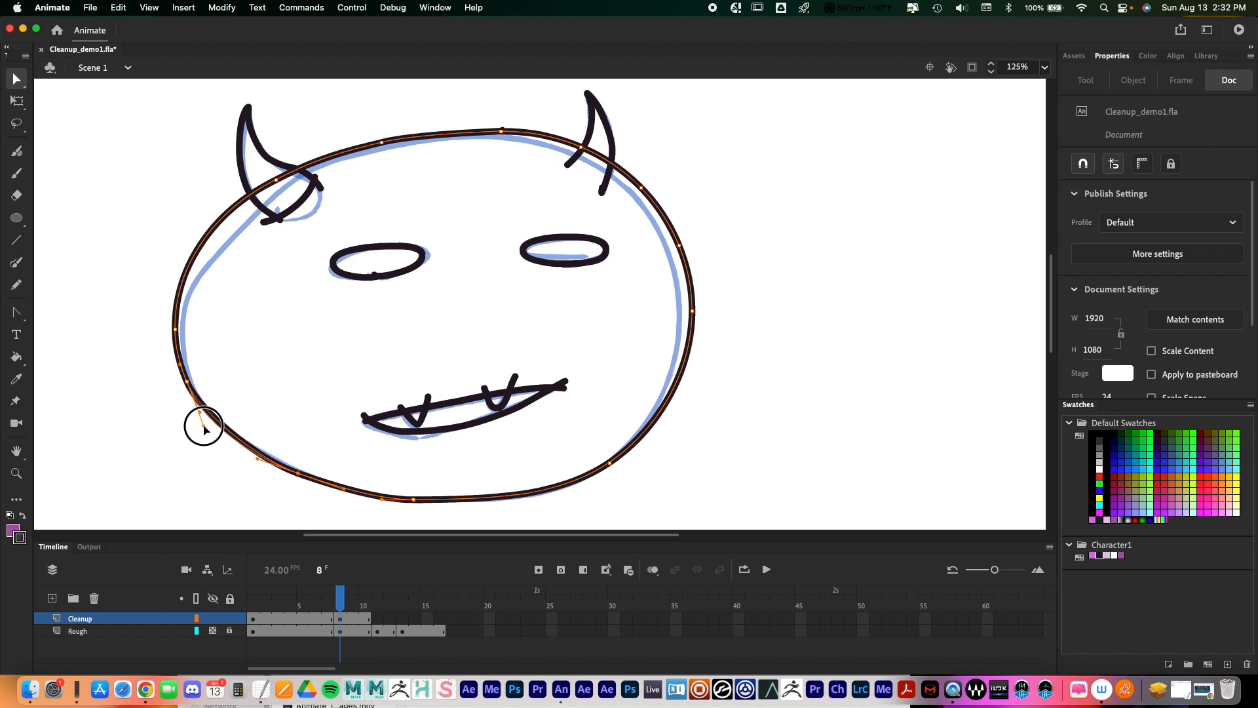
pyautogui.click(778, 420)
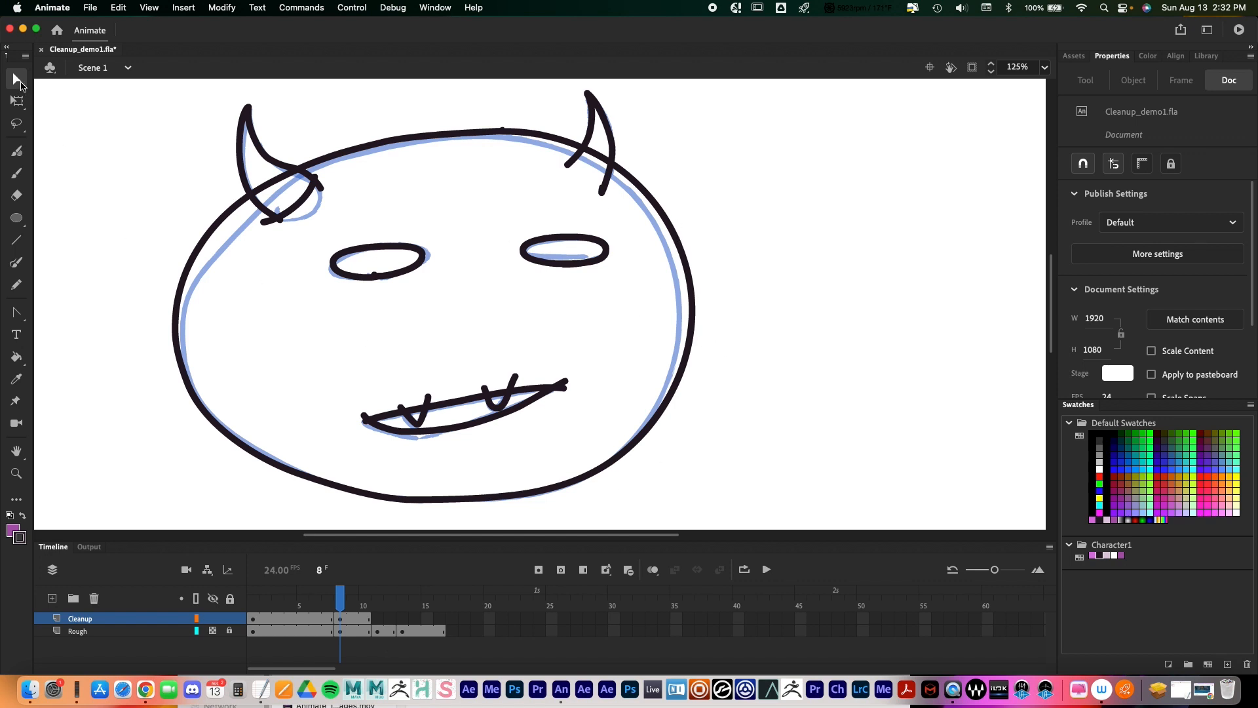
# Step: Select all the traced drawing objects at frame 8 and break them apart into plain shapes
pyautogui.moveTo(20, 85); pyautogui.dragTo(20, 85)
pyautogui.click(38, 93)
pyautogui.press('z')
pyautogui.keyDown('alt'); pyautogui.click(544, 308); pyautogui.keyUp('alt')
pyautogui.scroll(-1, 659, 335)
pyautogui.click(16, 79)
pyautogui.moveTo(308, 140); pyautogui.dragTo(625, 400)
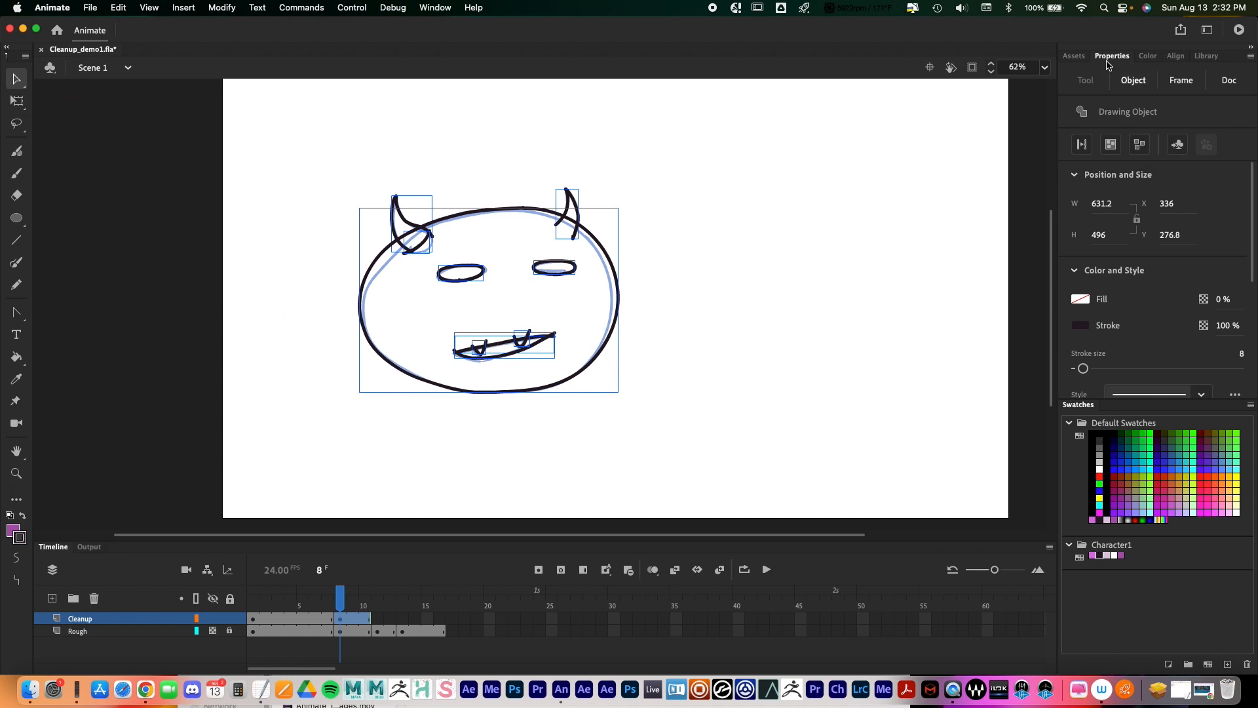
pyautogui.click(1140, 145)
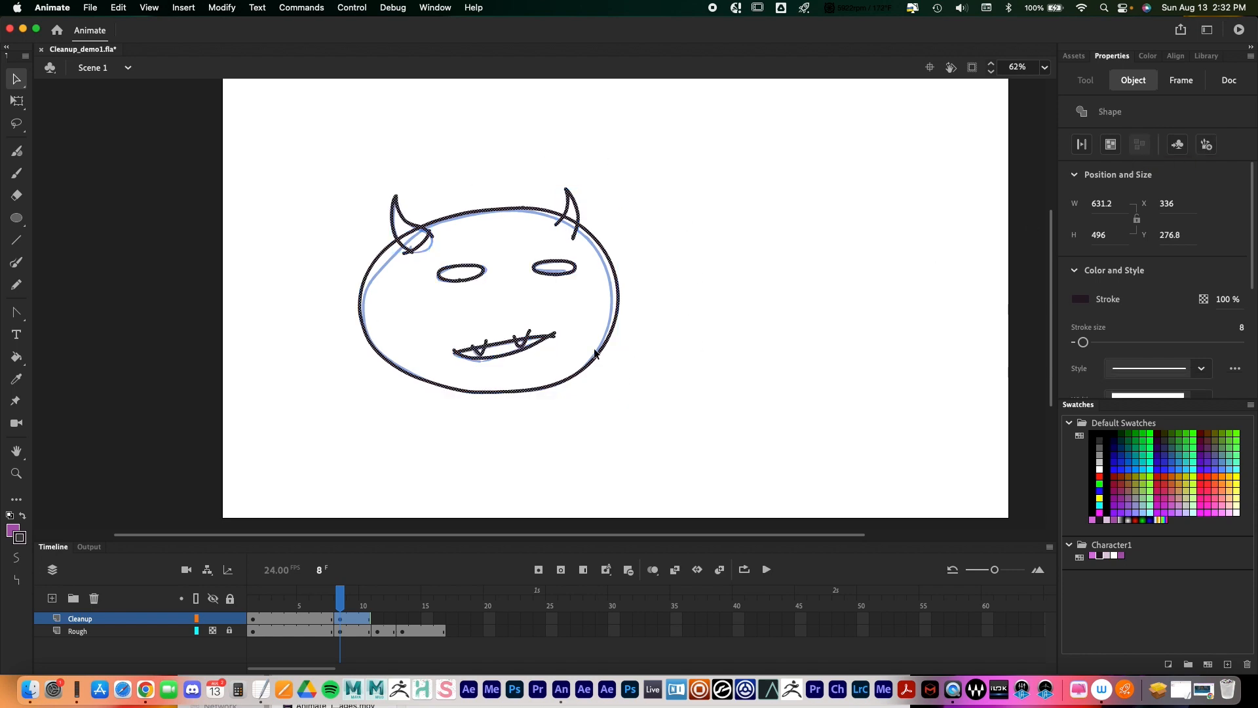
# Step: Delete the segment of body outline that crosses the inside of the left horn
pyautogui.press('z')
pyautogui.click(435, 239)
pyautogui.click(541, 312)
pyautogui.hscroll(3, 590, 315)
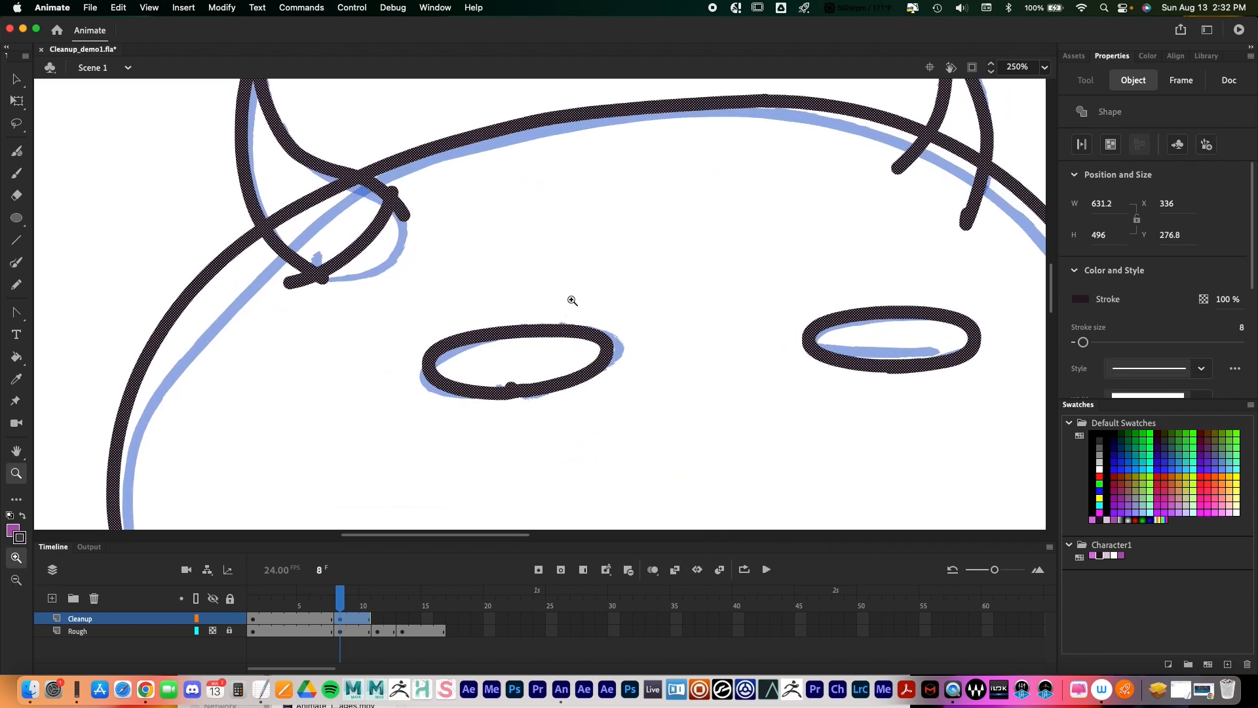
pyautogui.press('v')
pyautogui.click(501, 238)
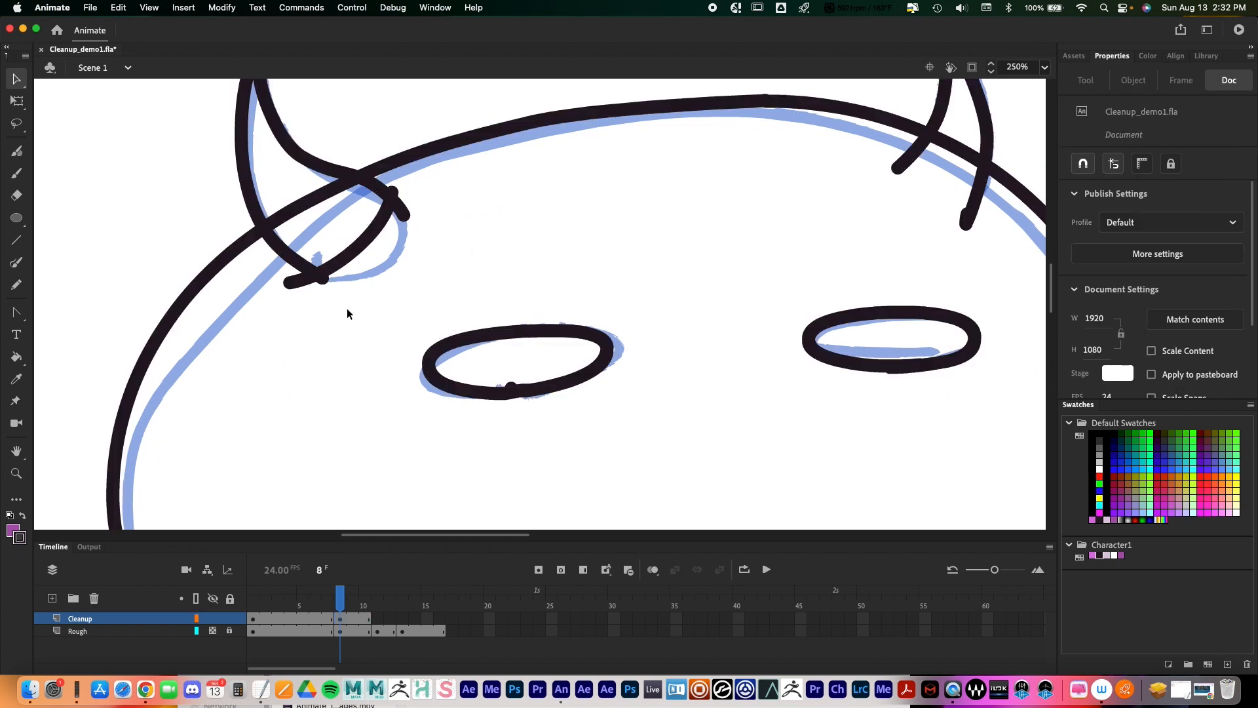
pyautogui.scroll(3, 576, 233)
pyautogui.click(325, 252)
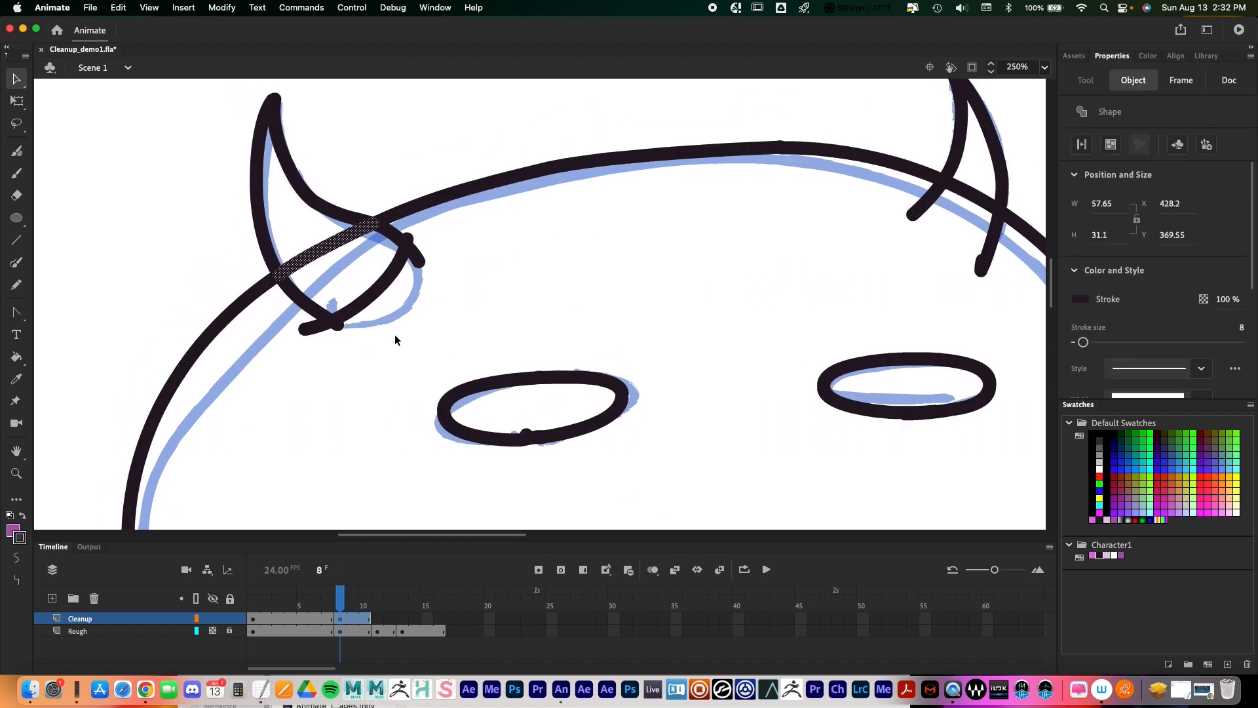
pyautogui.press('Delete')
# Step: Delete the overhanging stroke ends at the left horn's base and pull its outer corner into a clean join
pyautogui.click(321, 329)
pyautogui.press('Delete')
pyautogui.click(416, 259)
pyautogui.press('Delete')
pyautogui.moveTo(411, 241); pyautogui.dragTo(410, 246)
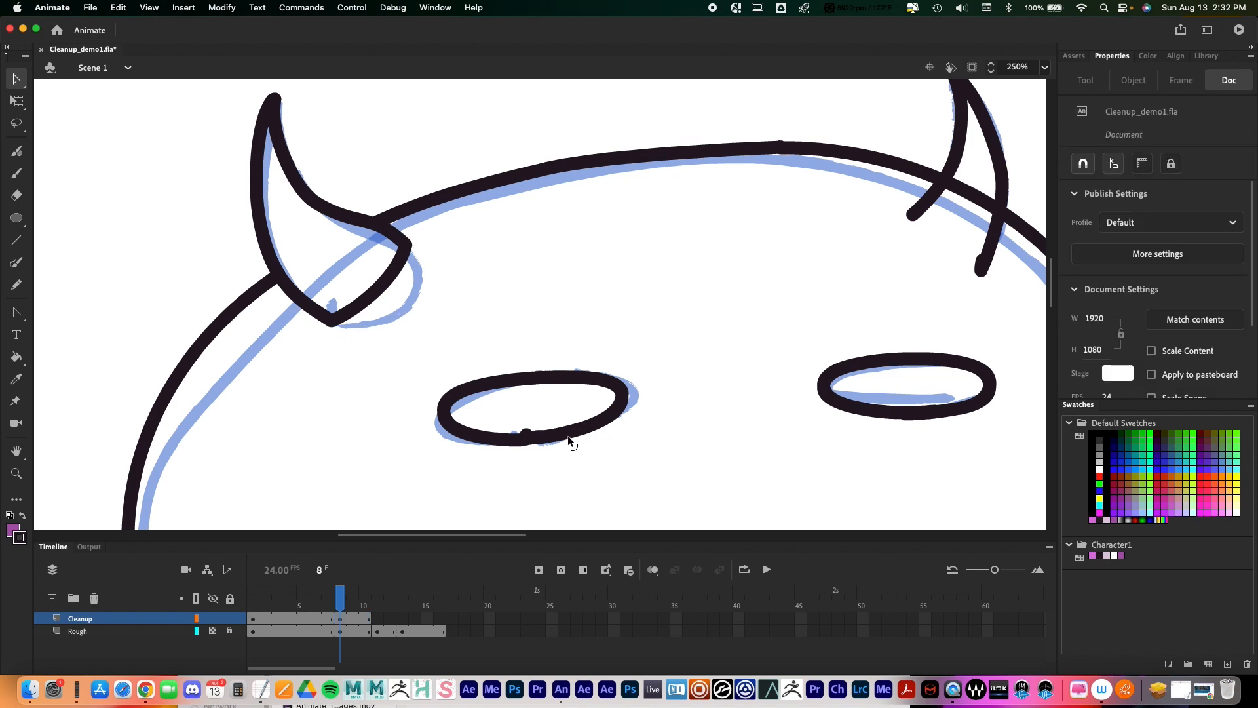
# Step: Delete the stray stroke end on the underside of the left eye
pyautogui.click(527, 435)
pyautogui.press('Delete')
pyautogui.click(525, 434)
pyautogui.press('super+shift+a')
pyautogui.click(526, 431)
pyautogui.press('super+shift+a')
# Step: Delete the overhanging stroke ends of the right horn that extend inside the body outline
pyautogui.click(981, 265)
pyautogui.press('Delete')
pyautogui.click(982, 257)
pyautogui.press('Delete')
pyautogui.click(983, 267)
pyautogui.press('Delete')
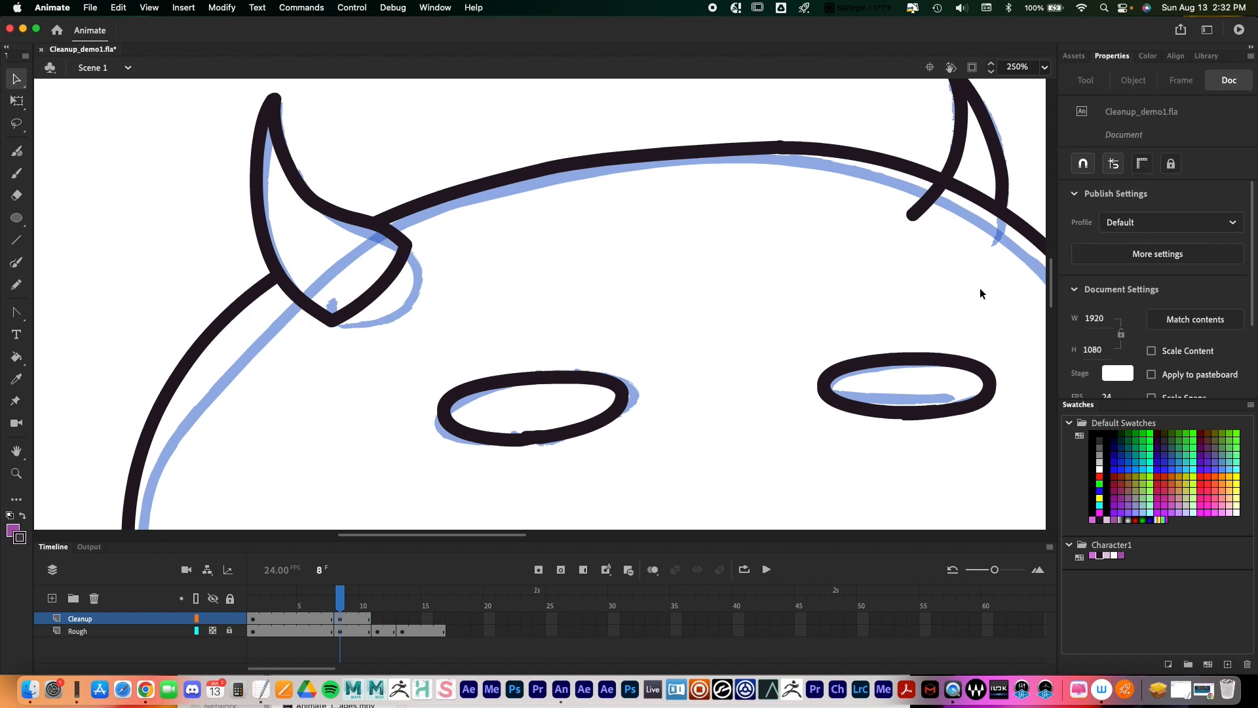
pyautogui.click(920, 213)
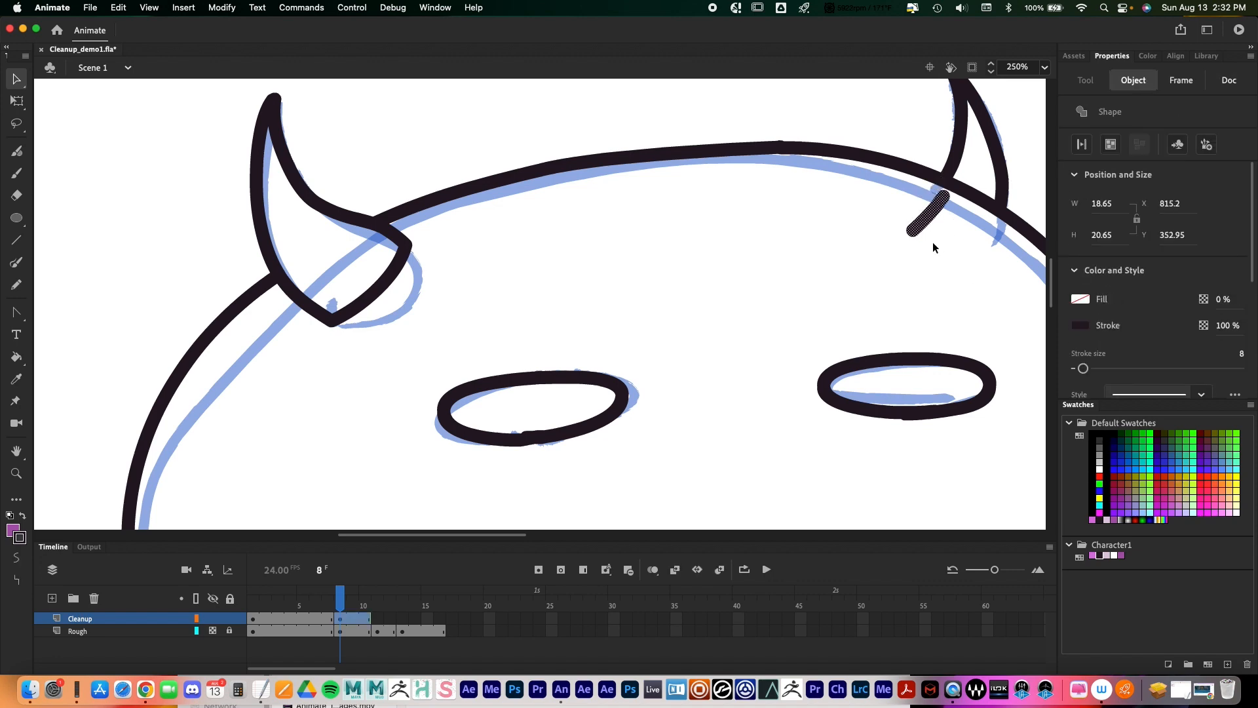
pyautogui.press('Delete')
# Step: Delete the stroke end at the mouth's left corner and the fang ends that stick out above the upper lip
pyautogui.moveTo(652, 470); pyautogui.dragTo(483, 72)
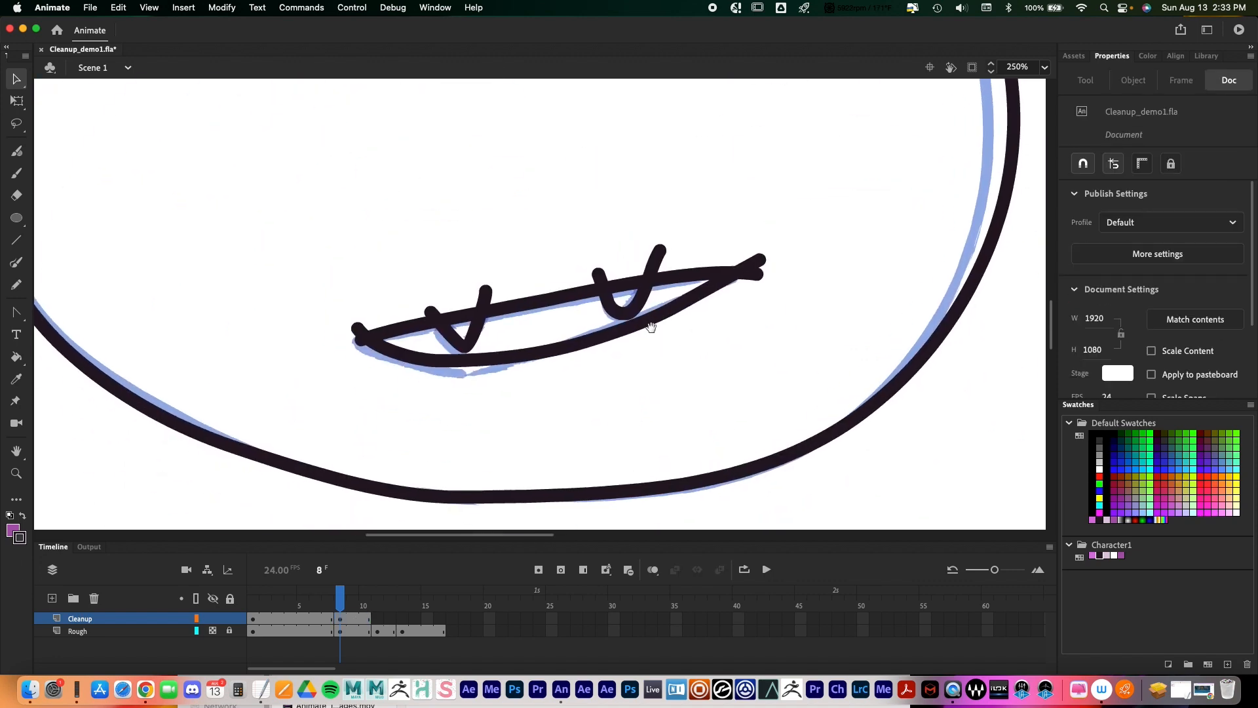
pyautogui.click(358, 325)
pyautogui.press('Delete')
pyautogui.click(432, 312)
pyautogui.keyDown('shift'); pyautogui.click(598, 273); pyautogui.keyUp('shift')
pyautogui.press('Delete')
pyautogui.click(659, 264)
pyautogui.press('Delete')
# Step: Delete the overshooting stroke ends at the mouth's right corner
pyautogui.click(760, 273)
pyautogui.press('Delete')
pyautogui.click(758, 276)
pyautogui.press('Delete')
pyautogui.click(759, 275)
pyautogui.press('Delete')
# Step: Examine the overall traced drawing and the bump in the body outline at the top of the head
pyautogui.moveTo(694, 313); pyautogui.dragTo(679, 365)
pyautogui.press('z')
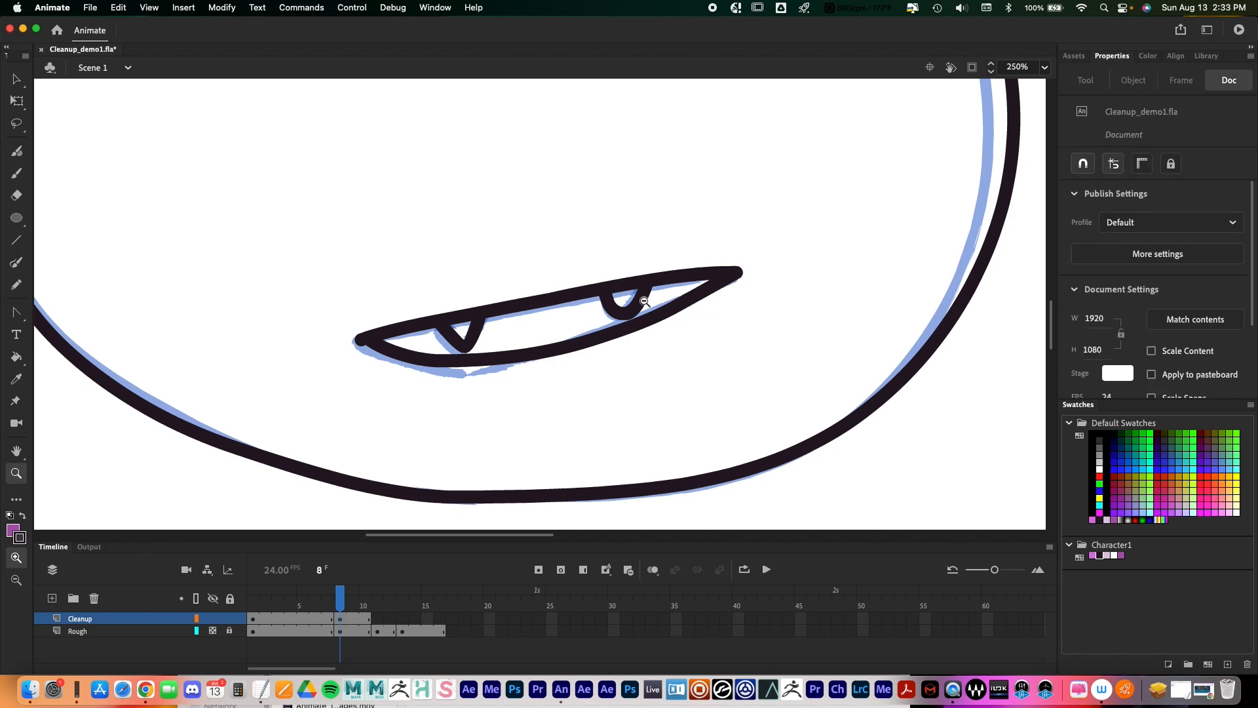
pyautogui.keyDown('alt'); pyautogui.click(625, 259); pyautogui.keyUp('alt')
pyautogui.keyDown('alt'); pyautogui.click(625, 262); pyautogui.keyUp('alt')
pyautogui.moveTo(563, 335); pyautogui.dragTo(549, 312)
pyautogui.click(496, 281)
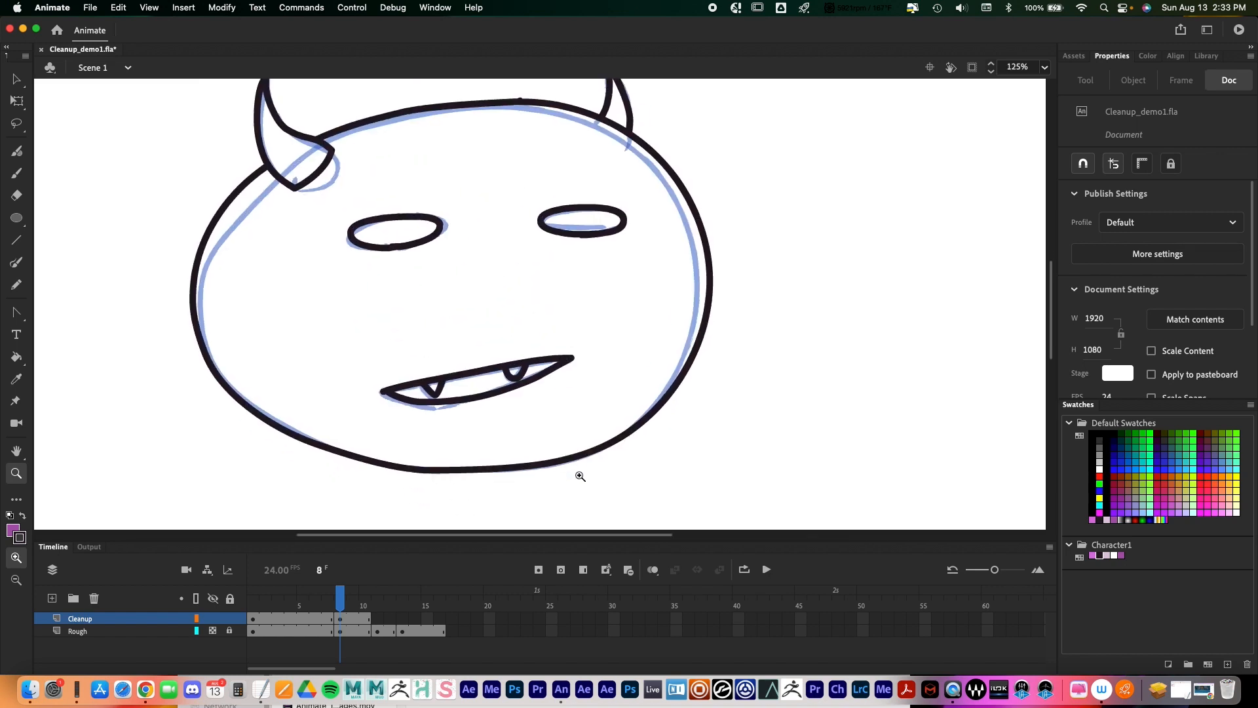
pyautogui.press('v')
pyautogui.click(525, 102)
pyautogui.moveTo(588, 271); pyautogui.dragTo(550, 413)
pyautogui.press('z')
pyautogui.click(487, 238)
pyautogui.click(512, 306)
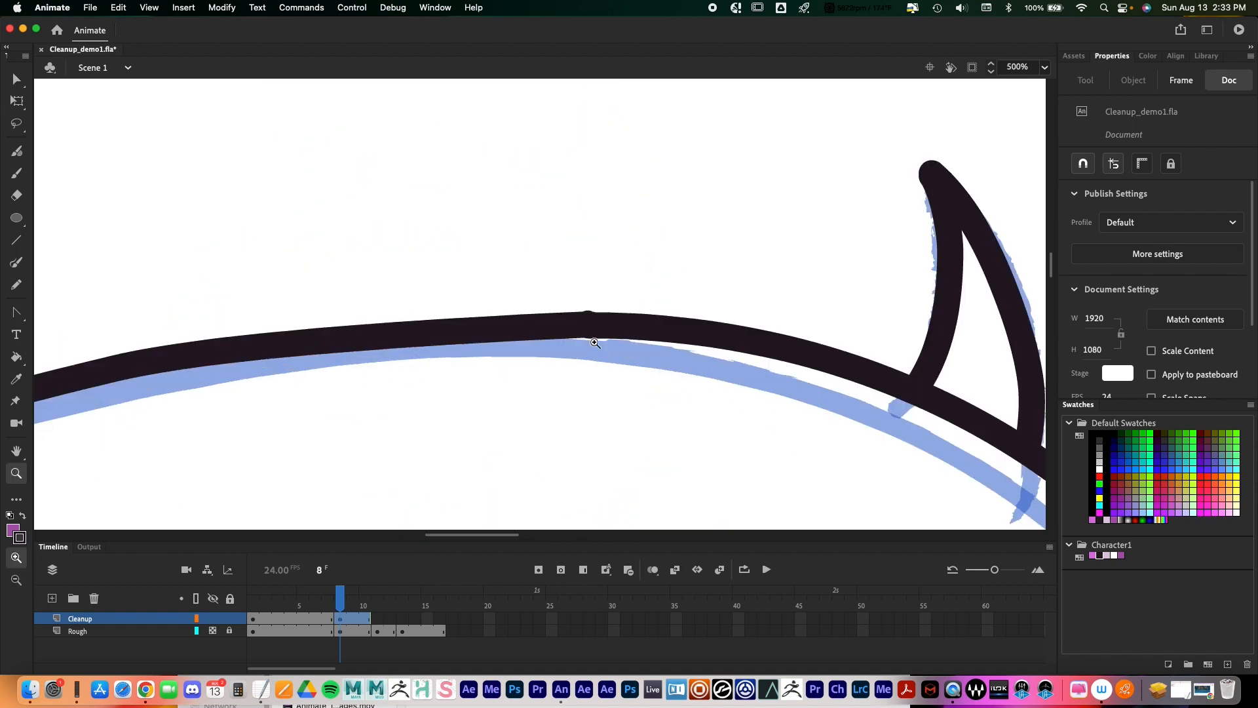
pyautogui.click(593, 328)
pyautogui.hscroll(2, 598, 348)
# Step: Try to delete the anchor point at the bump in the outline on top of the head
pyautogui.press('v')
pyautogui.click(537, 277)
pyautogui.press('Delete')
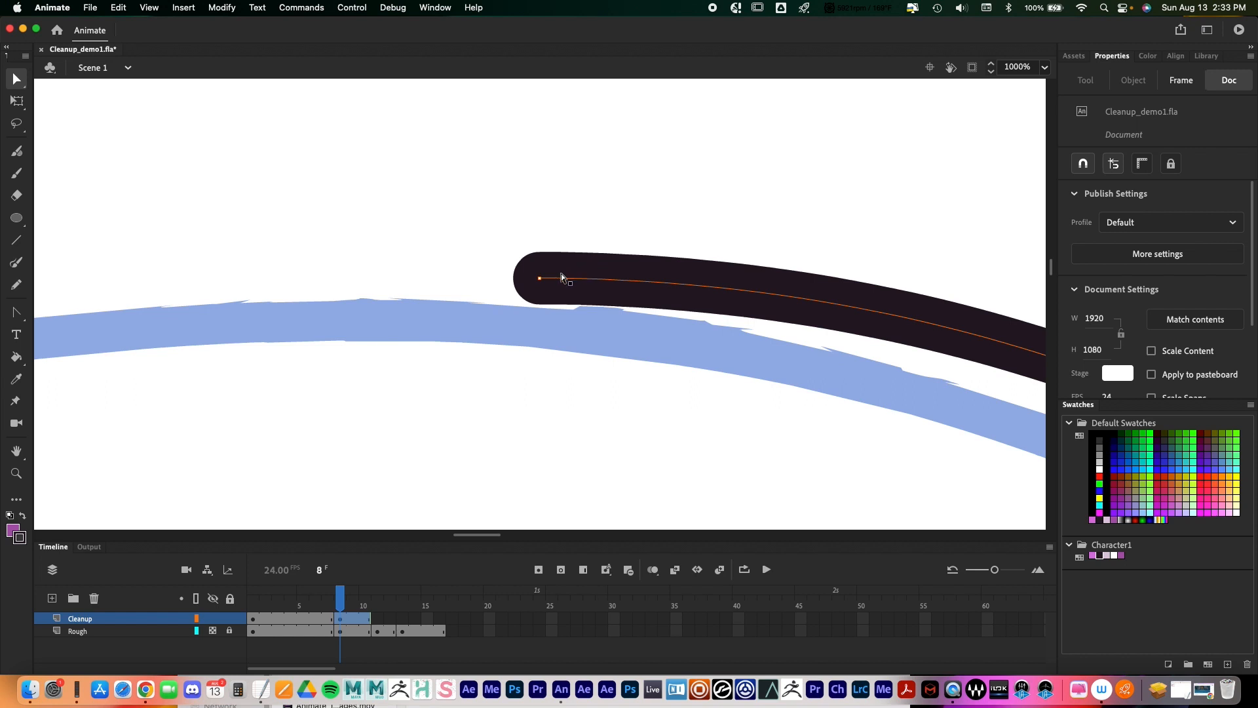
pyautogui.hotkey('ctrl', 'z')
pyautogui.click(544, 283)
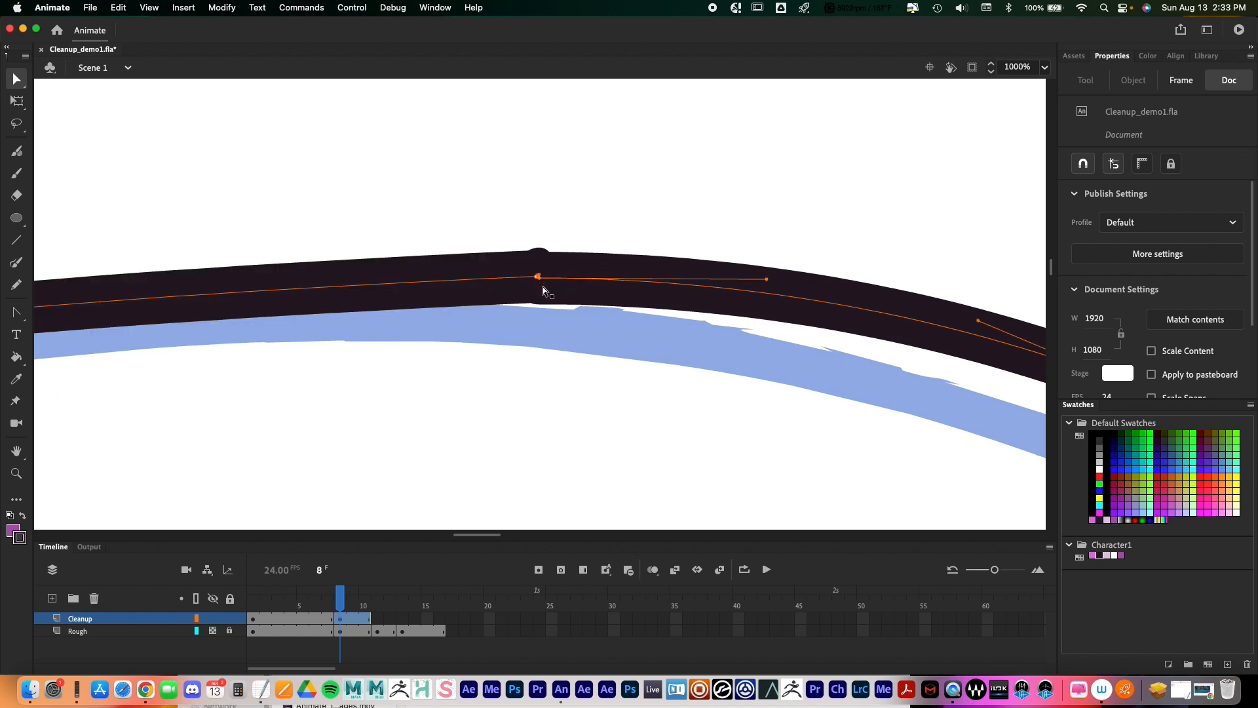
pyautogui.press('Delete')
pyautogui.hotkey('ctrl', 'z')
# Step: Reposition the end anchor at the top of the head outline and delete the leftover looped stroke piece
pyautogui.moveTo(541, 281)
pyautogui.mouseDown()
pyautogui.moveTo(568, 297)
pyautogui.moveTo(561, 232)
pyautogui.moveTo(528, 280)
pyautogui.moveTo(503, 286)
pyautogui.mouseUp()
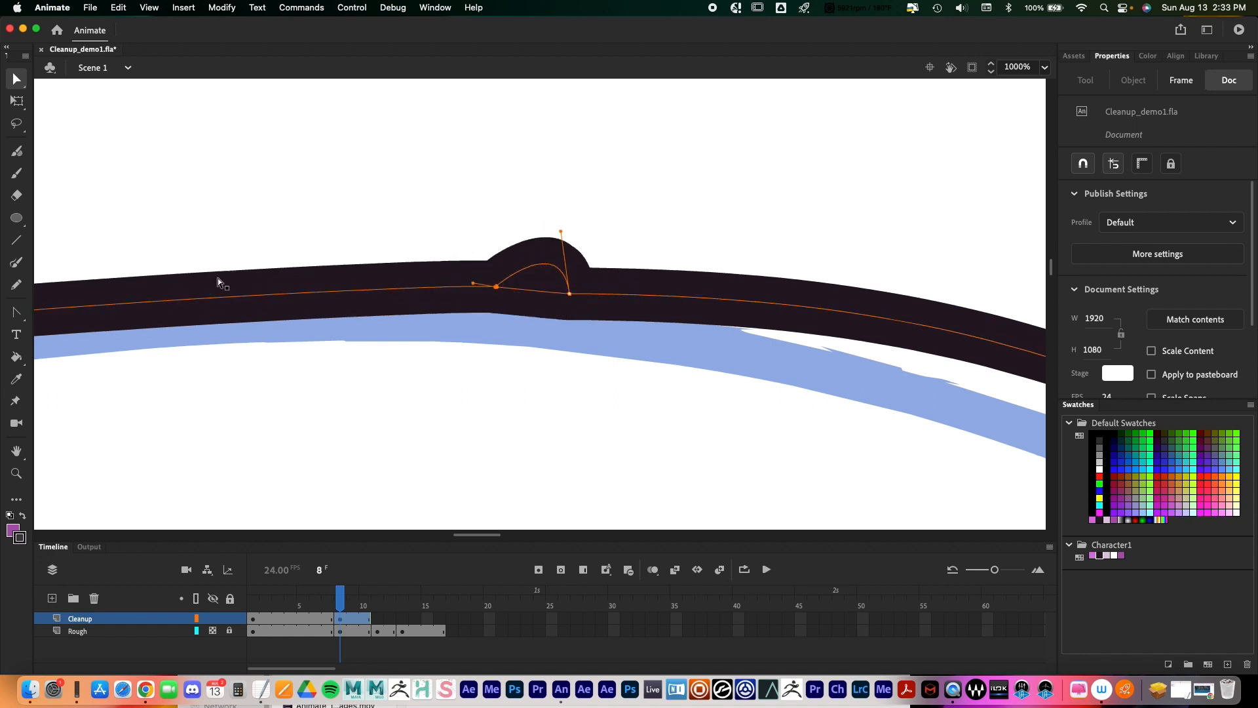
pyautogui.moveTo(16, 80); pyautogui.dragTo(86, 88)
pyautogui.click(564, 261)
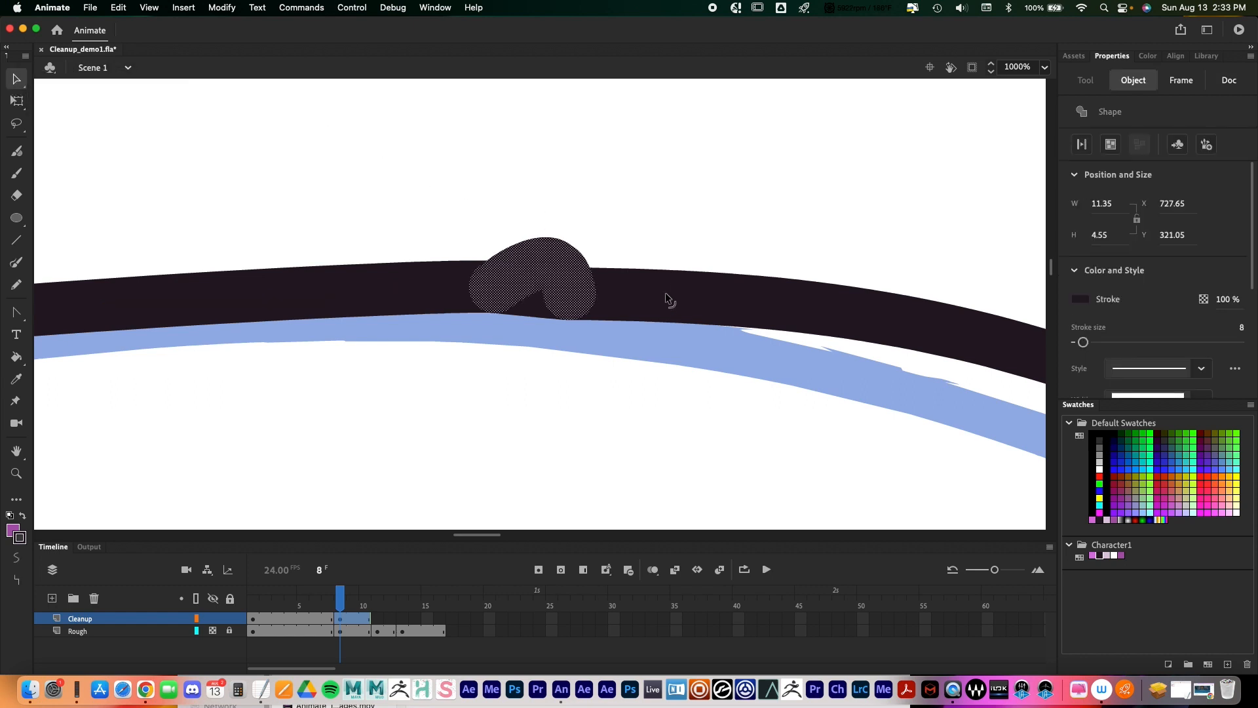
pyautogui.press('Delete')
# Step: Delete the extra anchor point beside the head outline's join and convert the remaining one to a smooth curve point
pyautogui.click(570, 303)
pyautogui.click(574, 296)
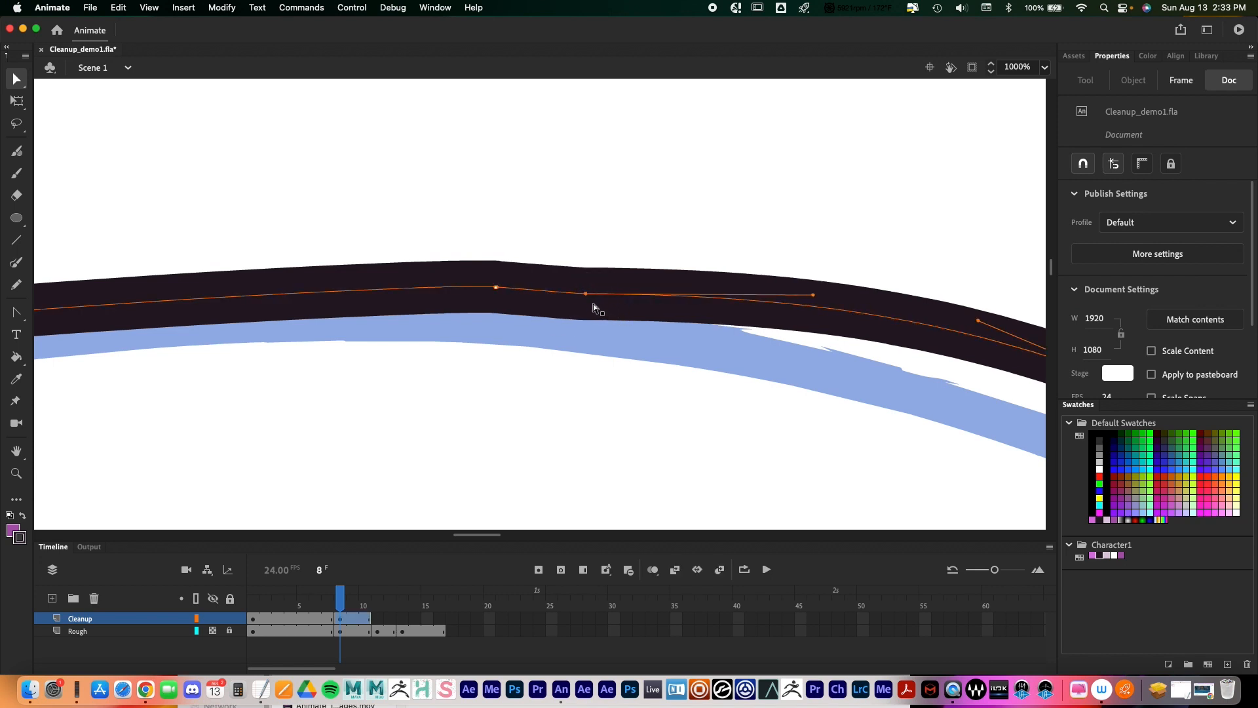
pyautogui.press('Delete')
pyautogui.click(494, 287)
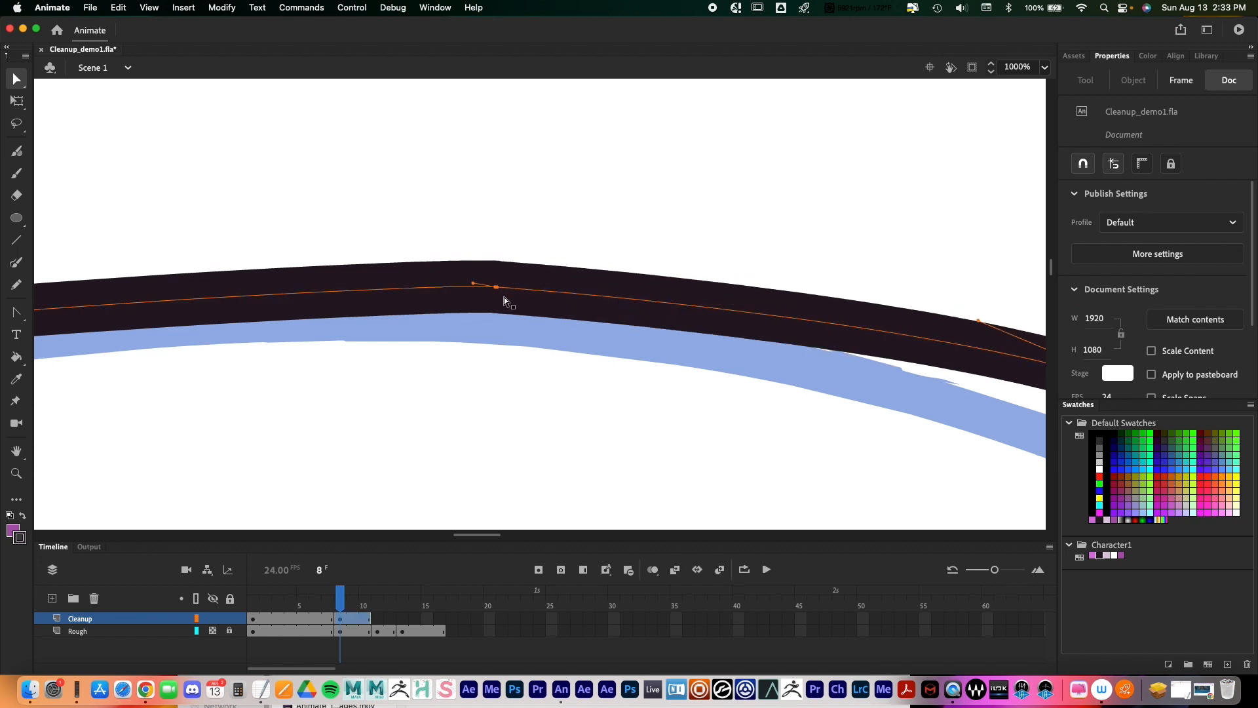
pyautogui.click(23, 322)
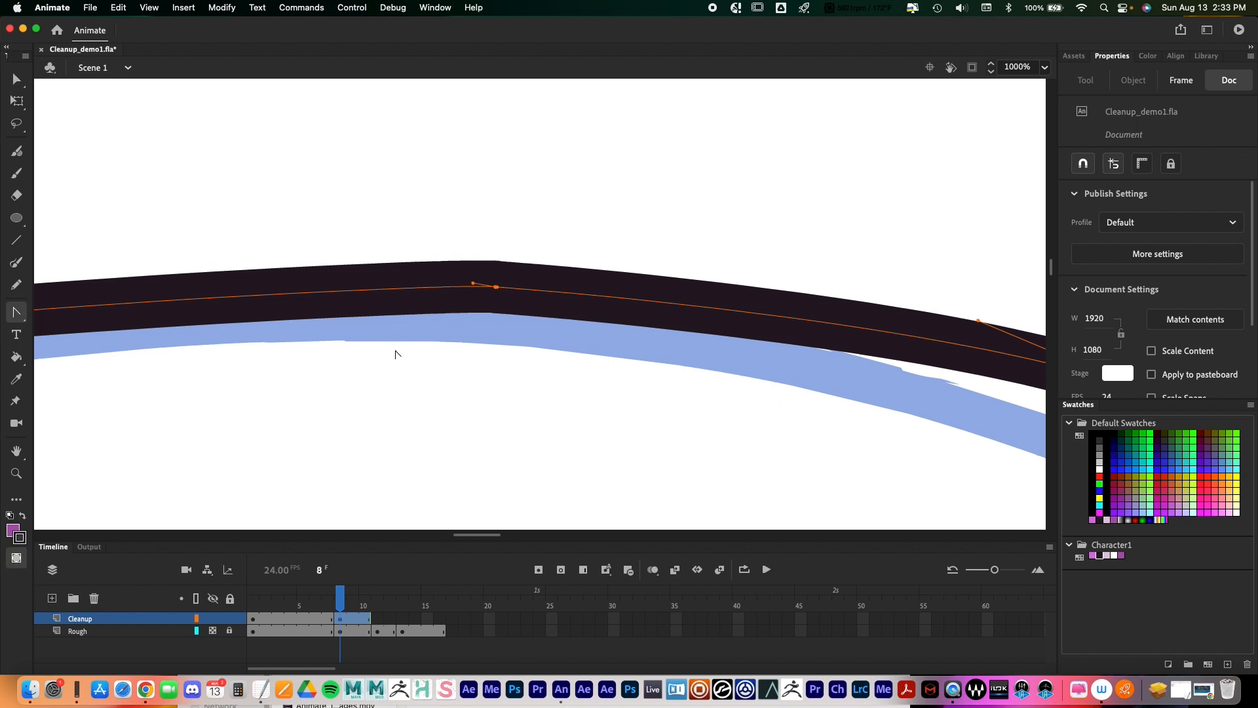
pyautogui.click(31, 319)
pyautogui.click(98, 375)
pyautogui.moveTo(497, 289); pyautogui.dragTo(283, 274)
# Step: Remove the overlapping stroke stub on the underside of the left eye
pyautogui.moveTo(688, 393); pyautogui.dragTo(579, 354)
pyautogui.press('z')
pyautogui.keyDown('alt'); pyautogui.click(646, 371); pyautogui.keyUp('alt')
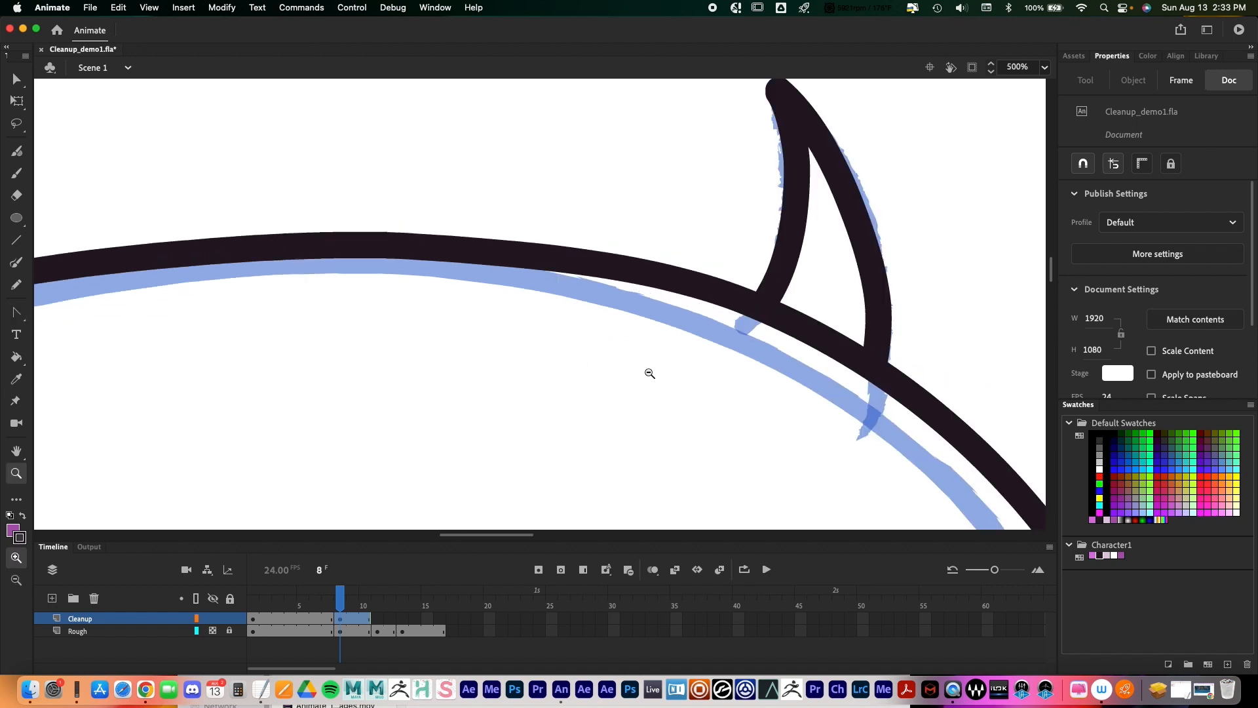
pyautogui.keyDown('alt'); pyautogui.click(649, 373); pyautogui.keyUp('alt')
pyautogui.scroll(-5, 627, 275)
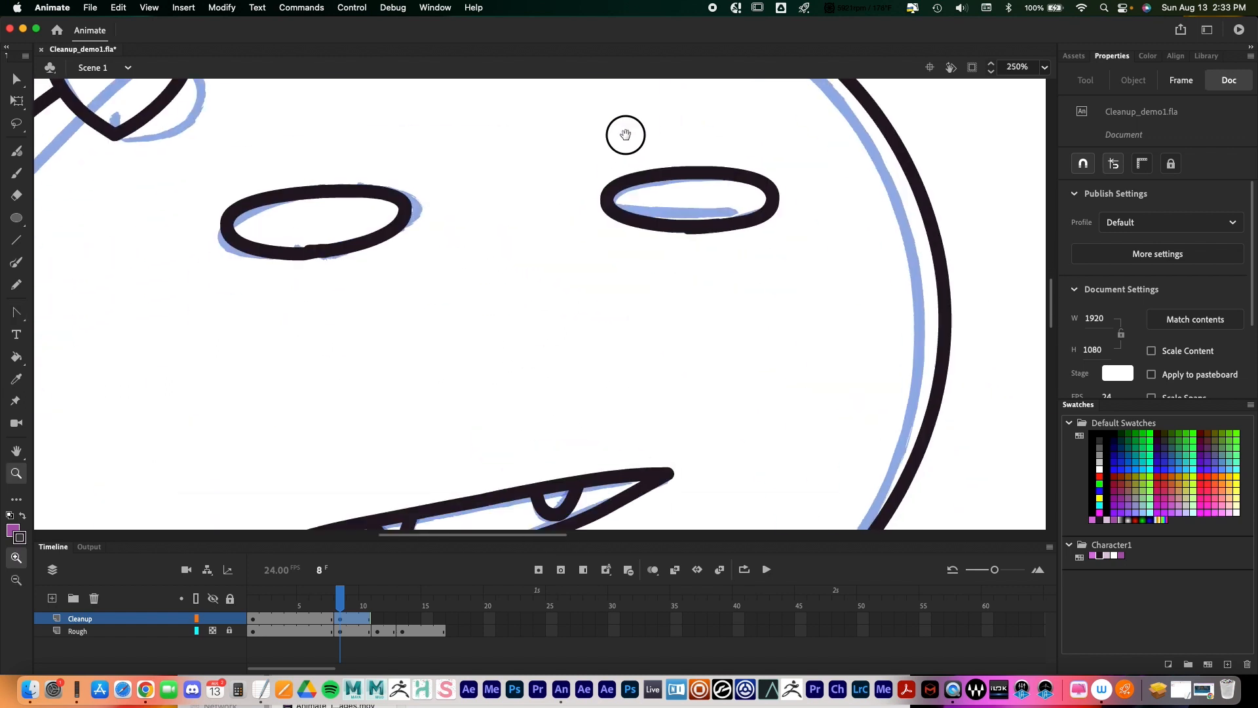
pyautogui.click(325, 233)
pyautogui.click(534, 313)
pyautogui.hscroll(2, 570, 356)
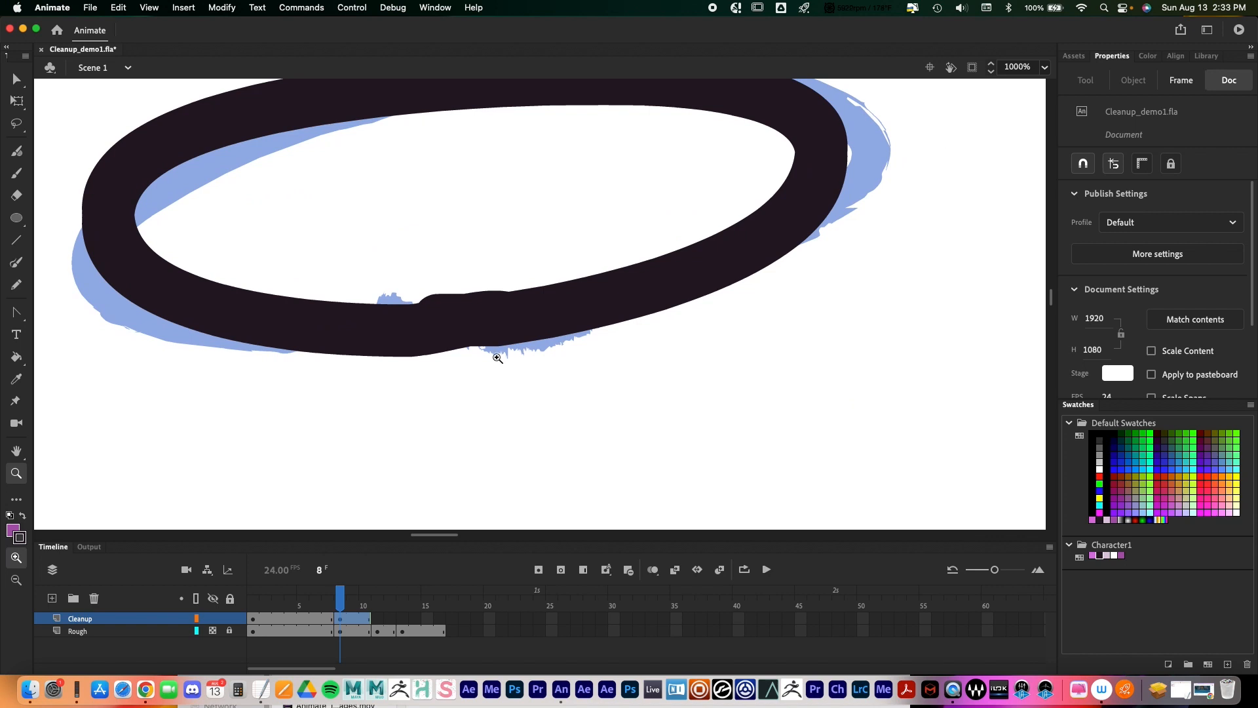
pyautogui.press('v')
pyautogui.click(459, 320)
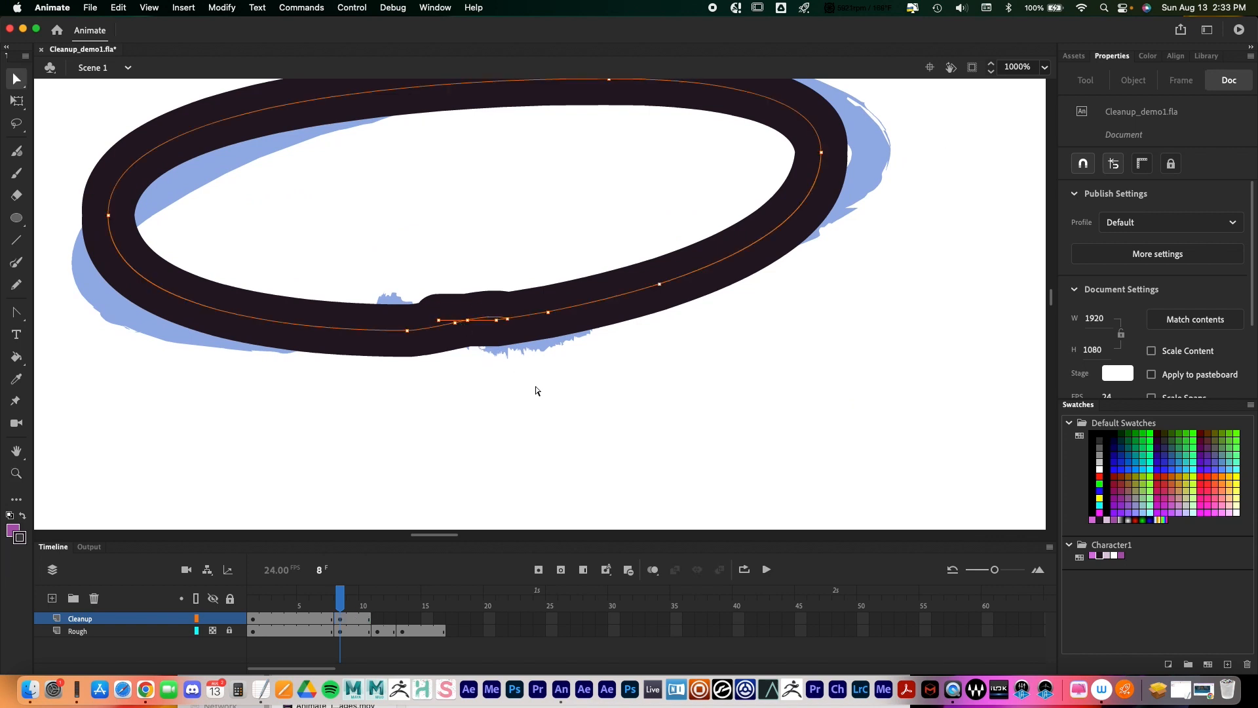
pyautogui.click(16, 79)
pyautogui.click(431, 209)
pyautogui.click(445, 296)
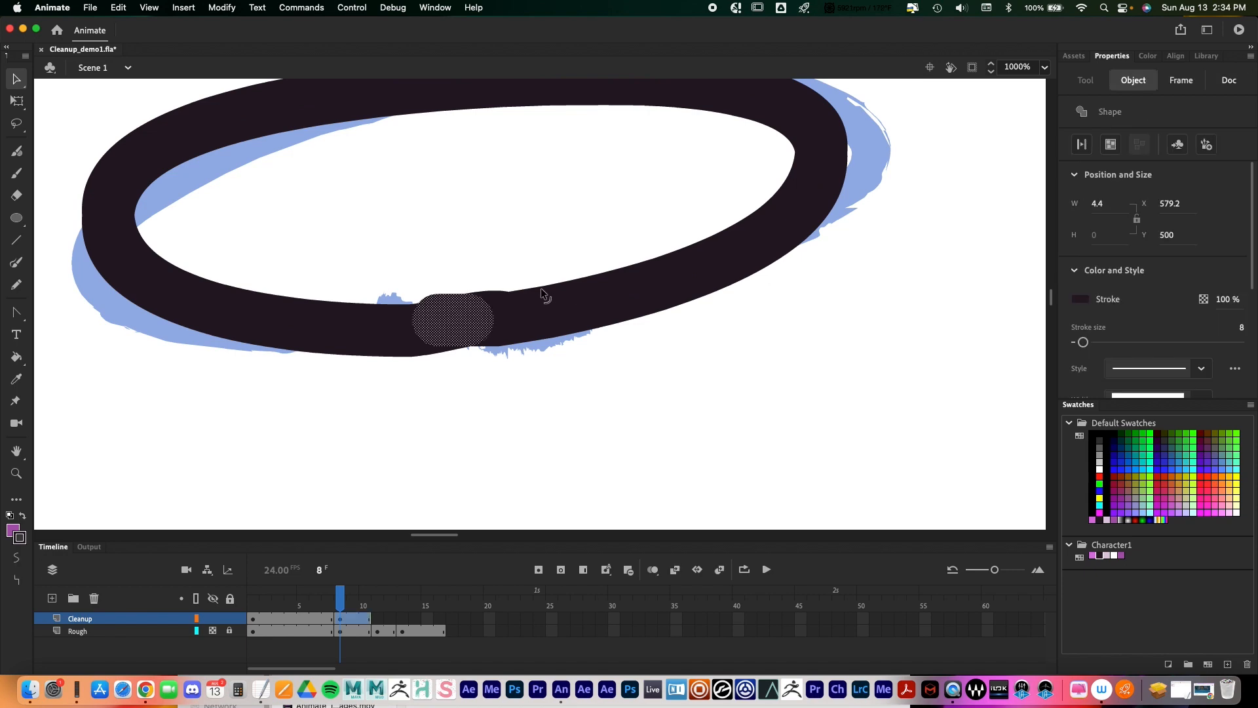
pyautogui.moveTo(20, 80); pyautogui.dragTo(93, 80)
pyautogui.click(467, 271)
pyautogui.click(472, 313)
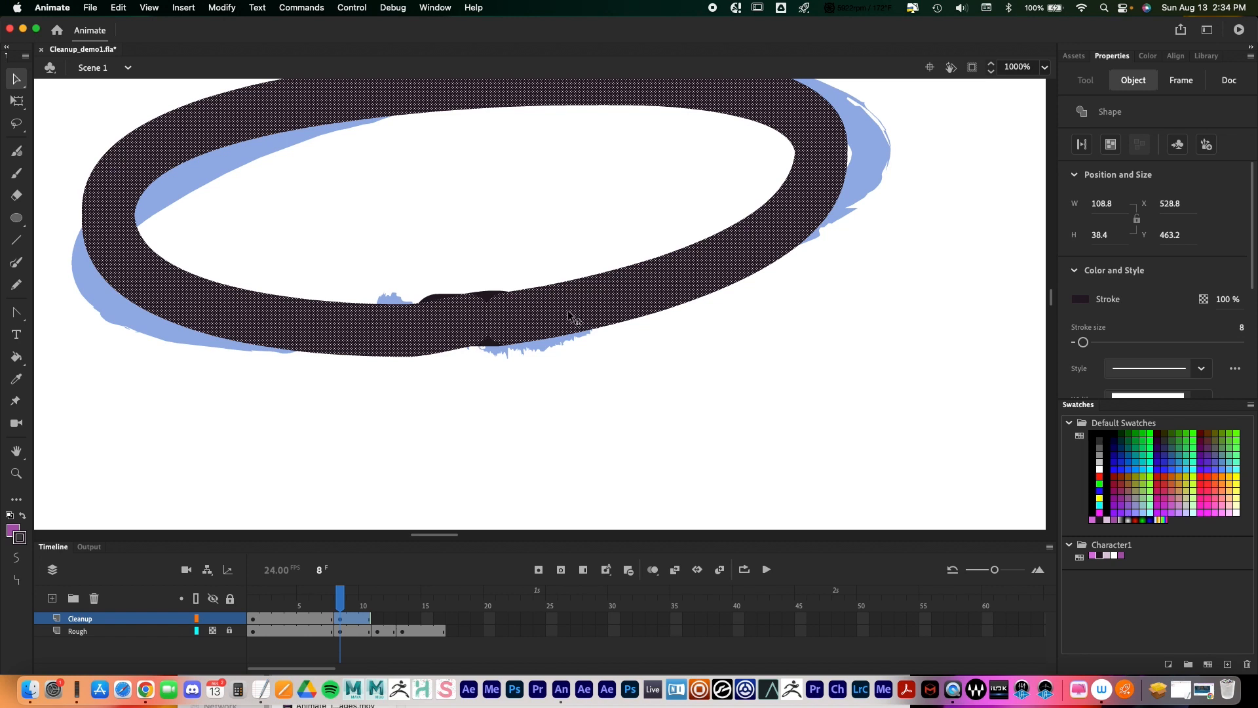
pyautogui.click(446, 301)
pyautogui.moveTo(480, 306); pyautogui.dragTo(509, 306)
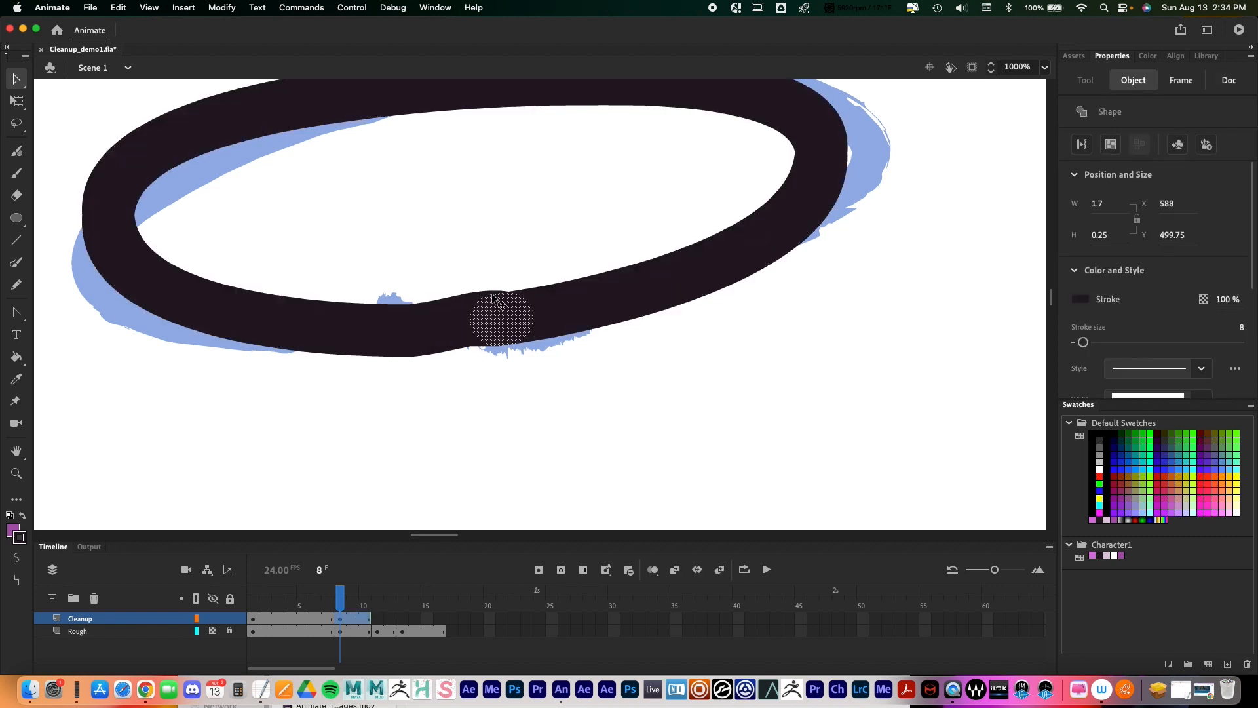
# Step: Delete the short raised segment on the left eye's underside and close the gap by pulling one end anchor onto the other
pyautogui.click(485, 280)
pyautogui.click(477, 296)
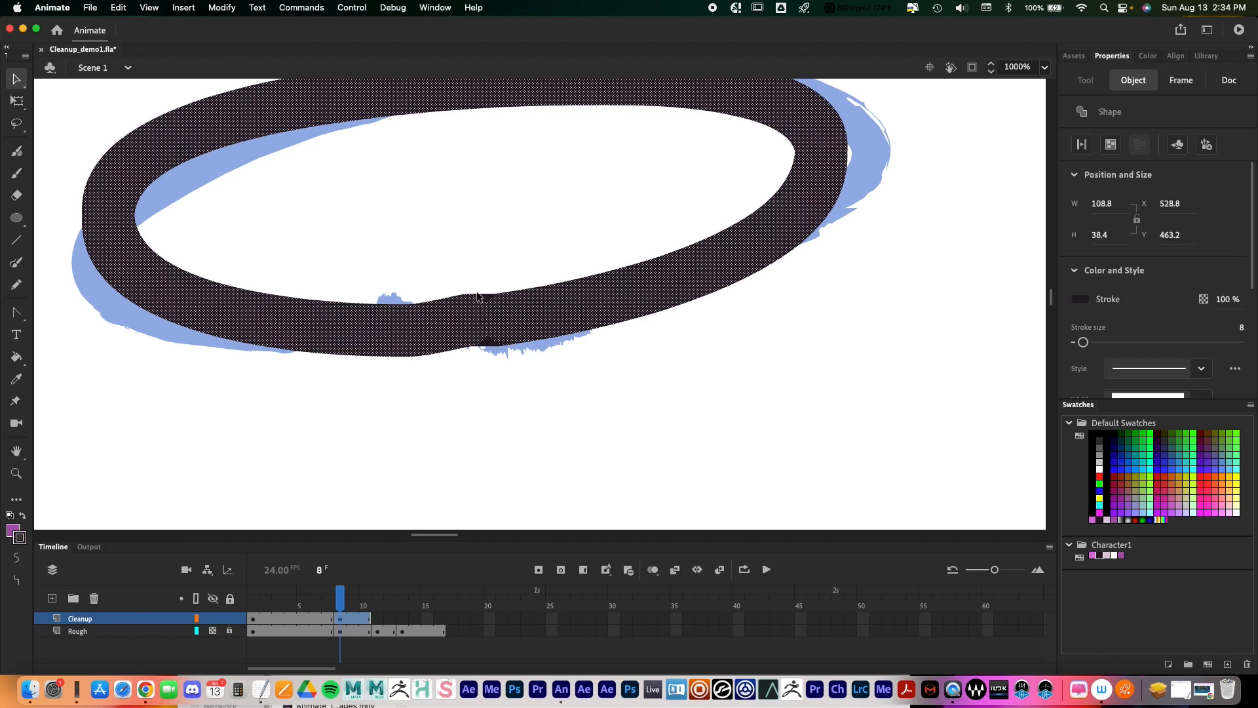
pyautogui.click(487, 293)
pyautogui.click(491, 303)
pyautogui.click(489, 296)
pyautogui.press('Delete')
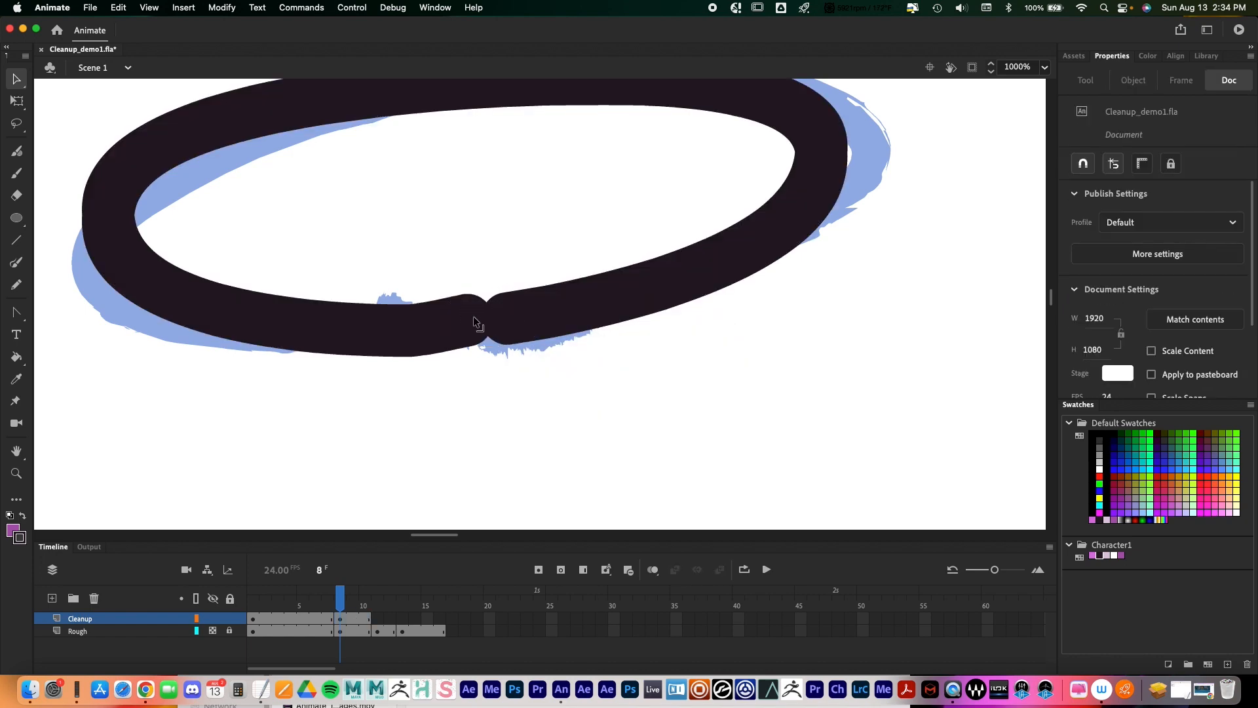
pyautogui.click(448, 332)
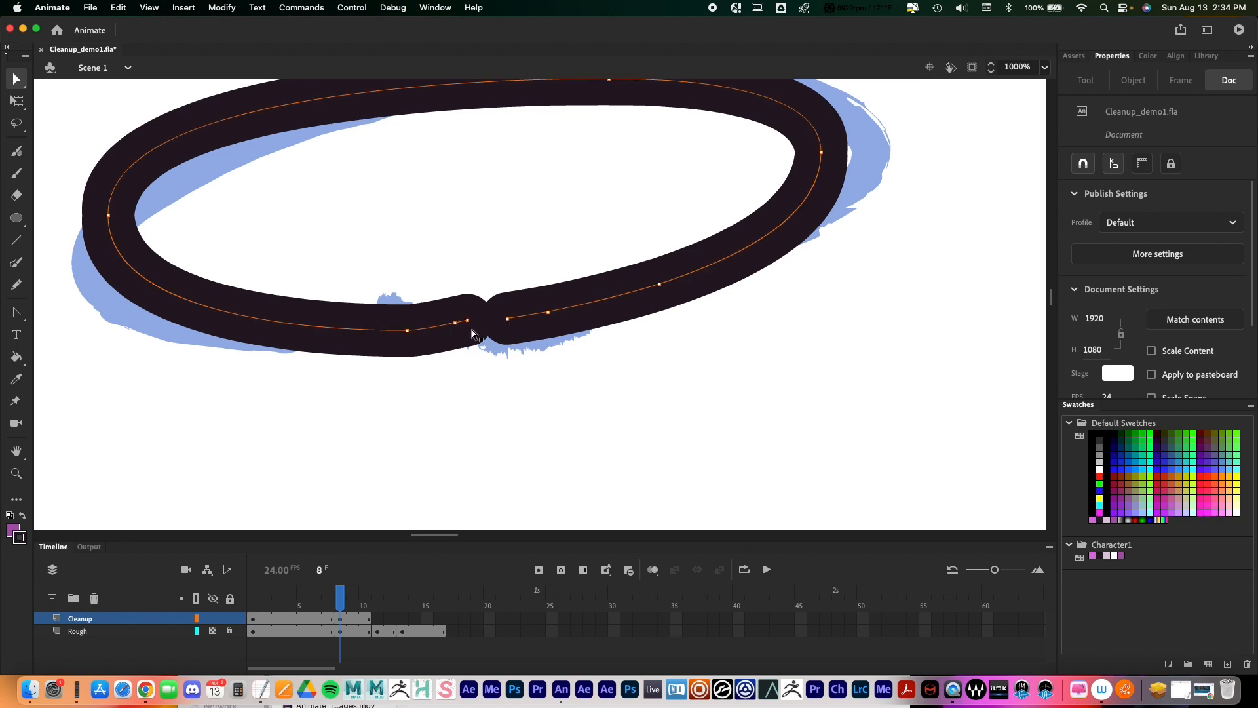
pyautogui.moveTo(468, 321); pyautogui.dragTo(507, 318)
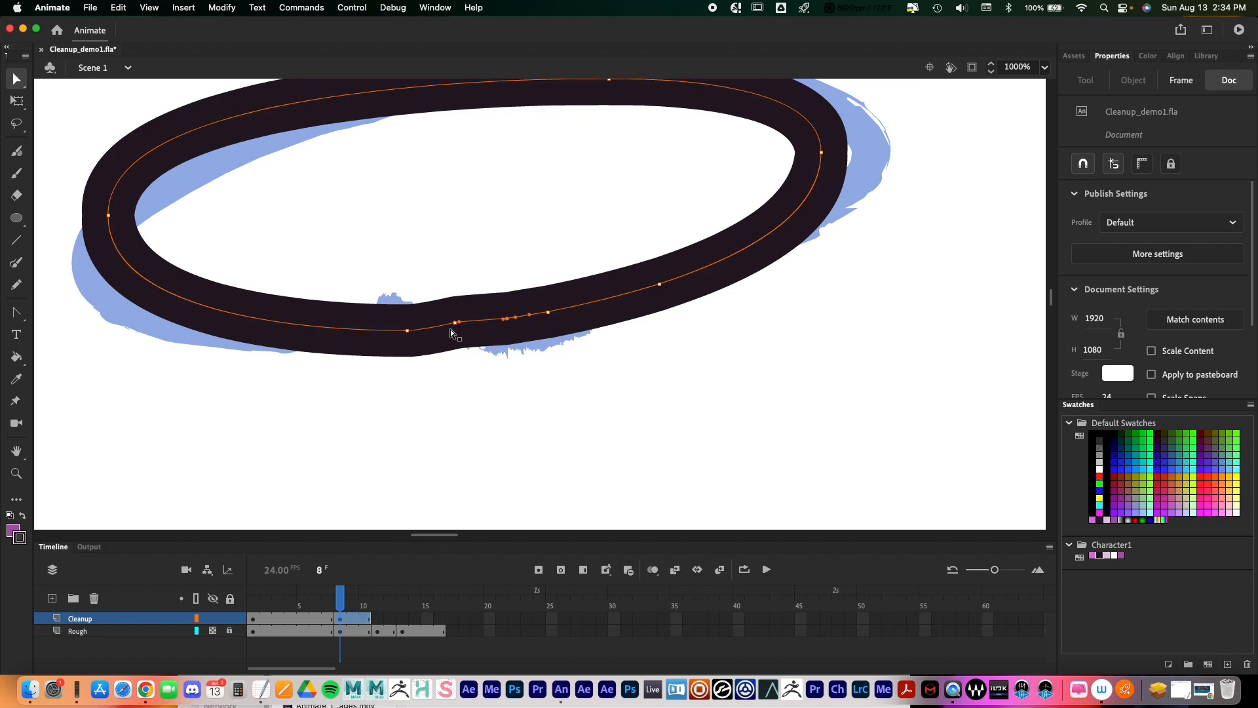
# Step: Delete the extra anchor points along the left eye's lower edge and convert the remaining bottom anchor to a smooth curve point
pyautogui.press('p')
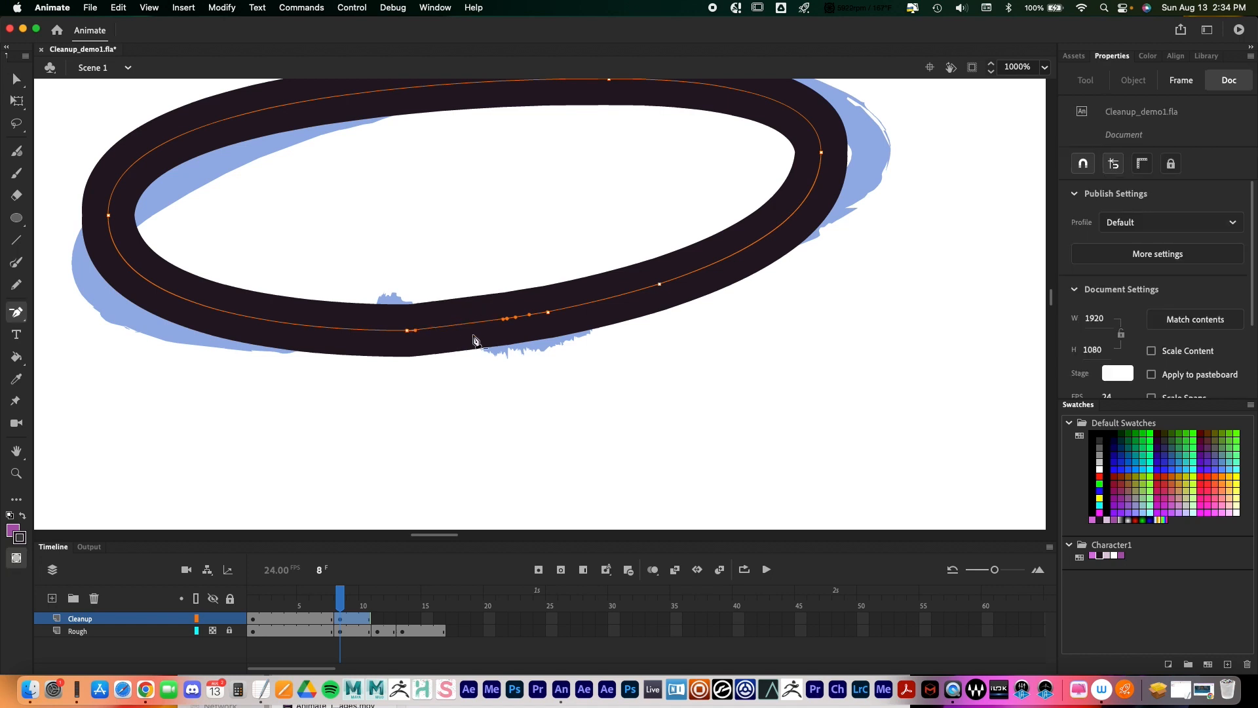
pyautogui.moveTo(17, 312); pyautogui.dragTo(89, 353)
pyautogui.click(547, 312)
pyautogui.click(506, 318)
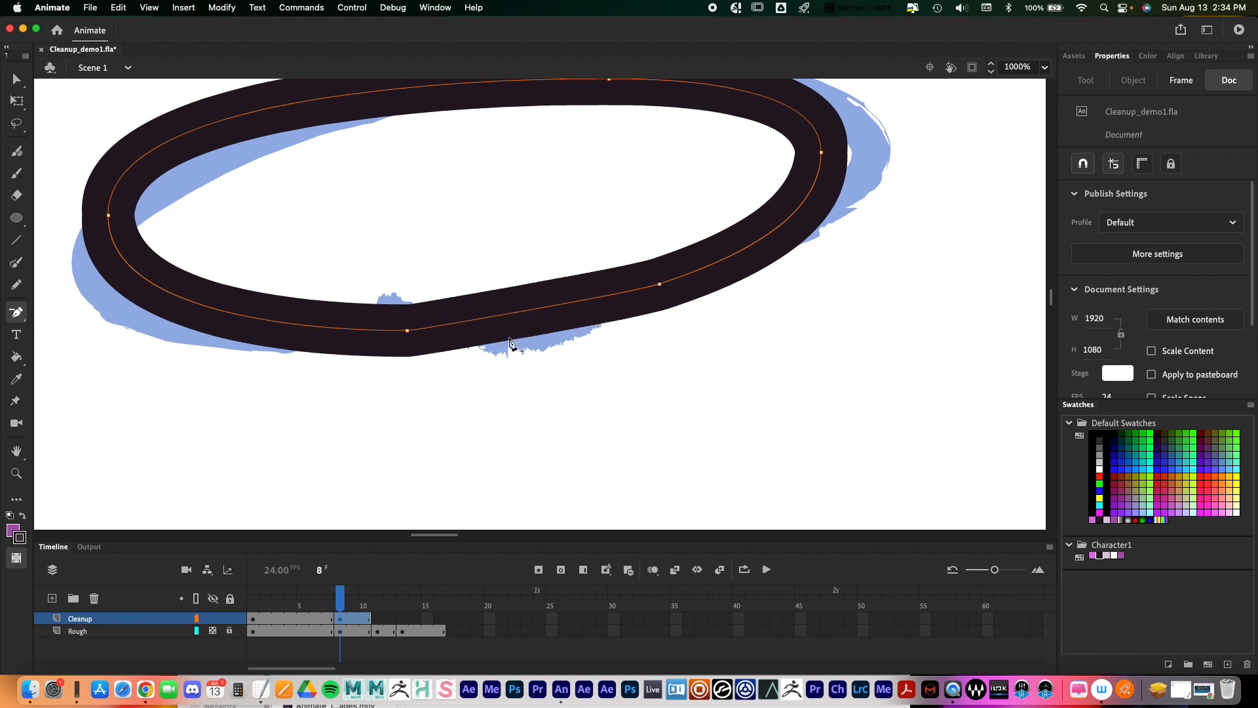
pyautogui.press('a')
pyautogui.moveTo(411, 332)
pyautogui.mouseDown()
pyautogui.moveTo(486, 329)
pyautogui.moveTo(270, 332)
pyautogui.mouseUp()
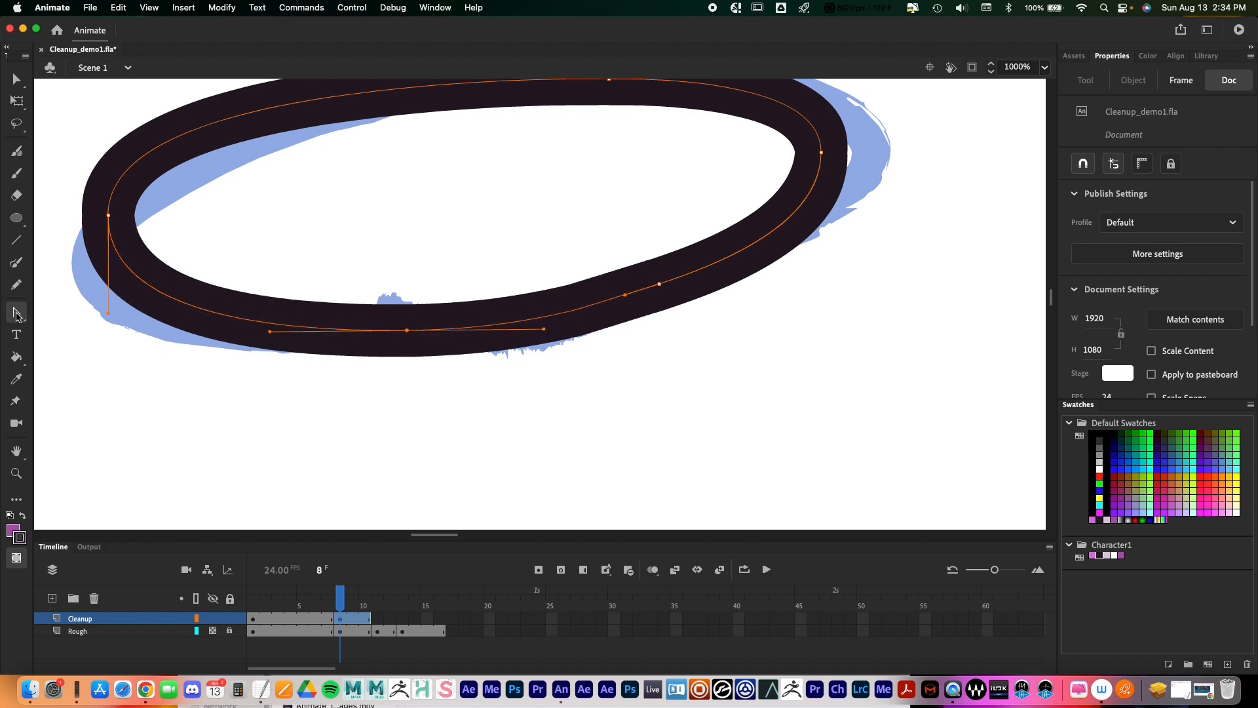
# Step: Show the anchor points of the right eye's outline and hide the Rough layer
pyautogui.moveTo(719, 313); pyautogui.dragTo(654, 393)
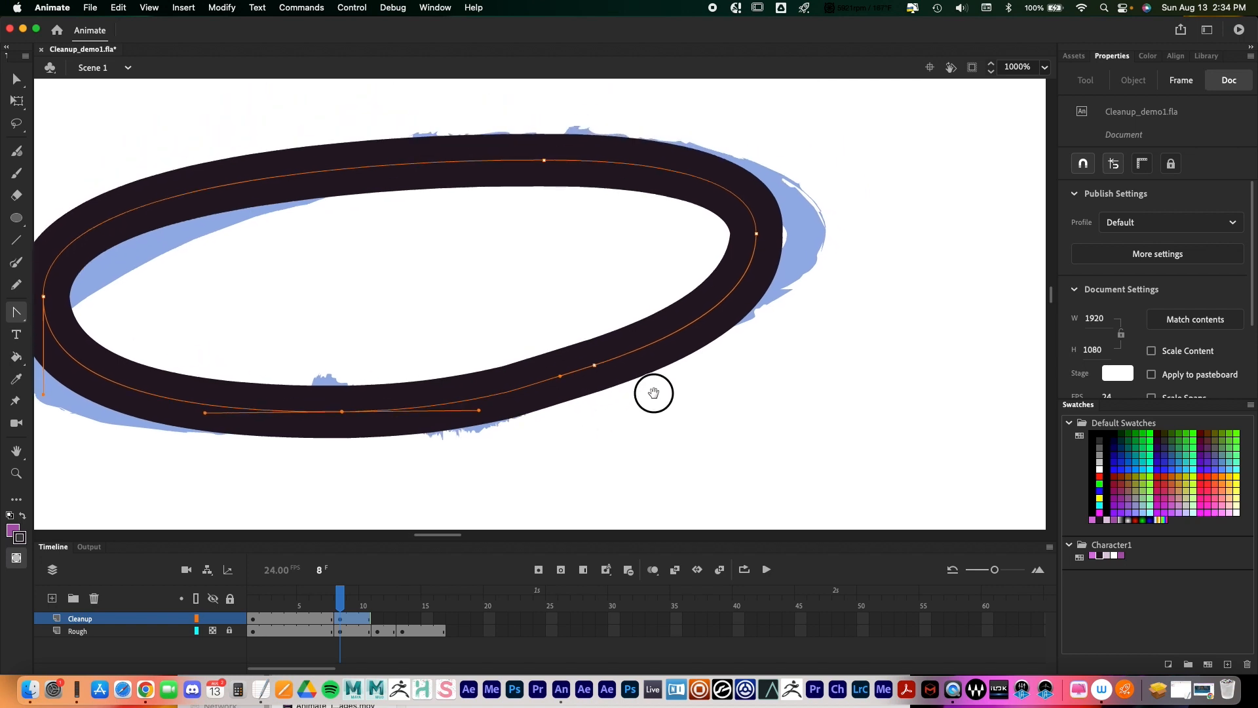
pyautogui.press('z')
pyautogui.keyDown('alt'); pyautogui.click(680, 389); pyautogui.keyUp('alt')
pyautogui.moveTo(858, 301); pyautogui.dragTo(223, 348)
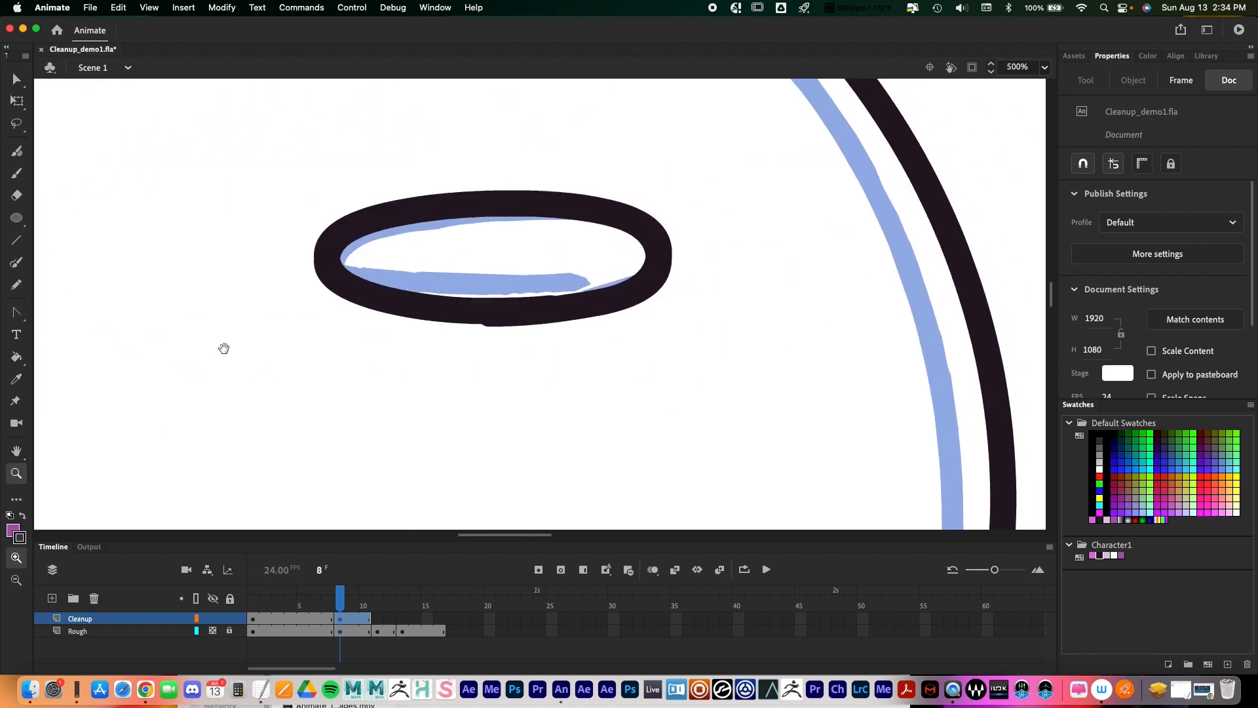
pyautogui.press('a')
pyautogui.click(525, 319)
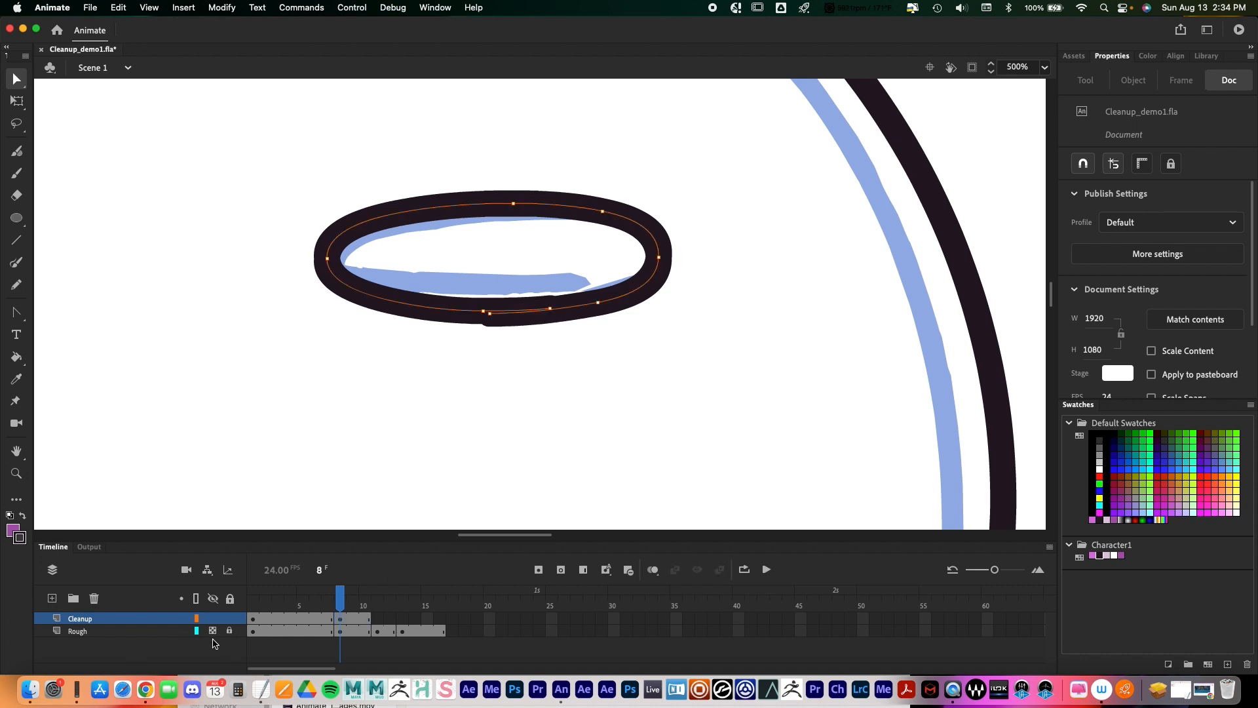
pyautogui.click(215, 632)
# Step: Pull the overlapping end anchor on the right eye's underside onto the other stroke end to close the outline
pyautogui.moveTo(587, 349); pyautogui.dragTo(505, 419)
pyautogui.press('z')
pyautogui.click(472, 403)
pyautogui.moveTo(490, 336); pyautogui.dragTo(492, 390)
pyautogui.press('a')
pyautogui.click(476, 311)
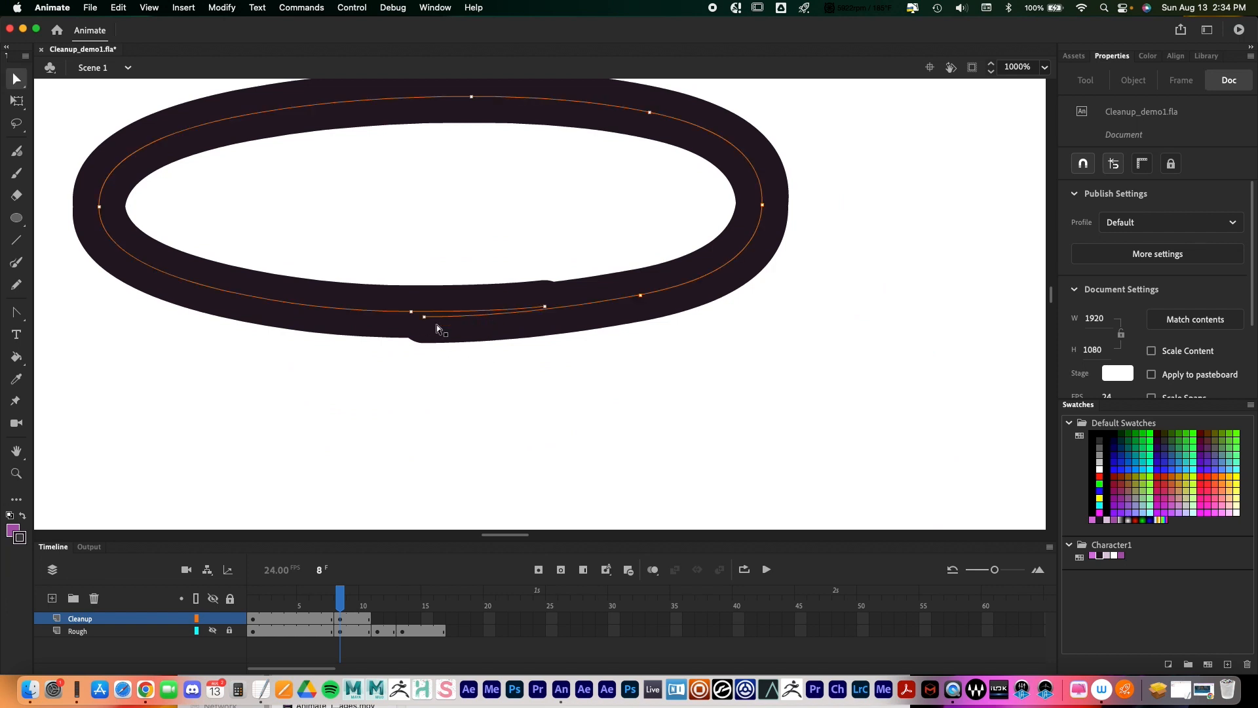
pyautogui.moveTo(424, 318)
pyautogui.mouseDown()
pyautogui.moveTo(517, 315)
pyautogui.moveTo(491, 334)
pyautogui.moveTo(498, 420)
pyautogui.mouseUp()
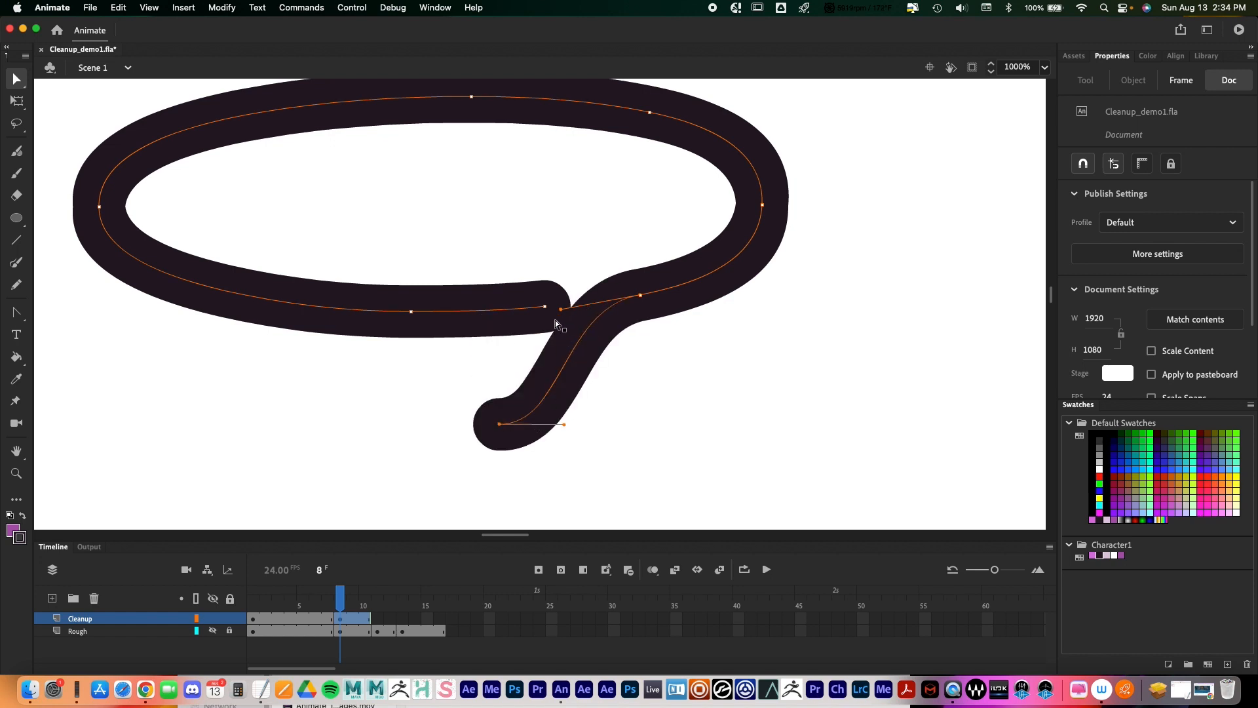
pyautogui.press('super+z')
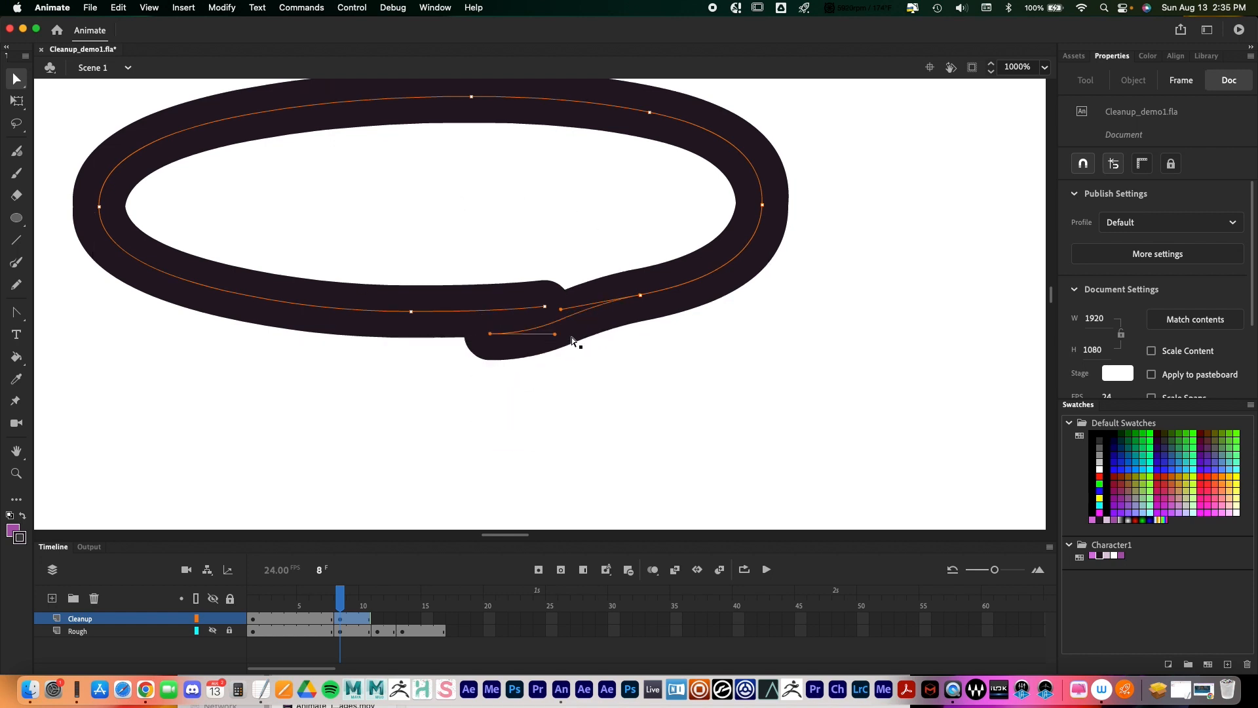
pyautogui.moveTo(490, 334); pyautogui.dragTo(549, 308)
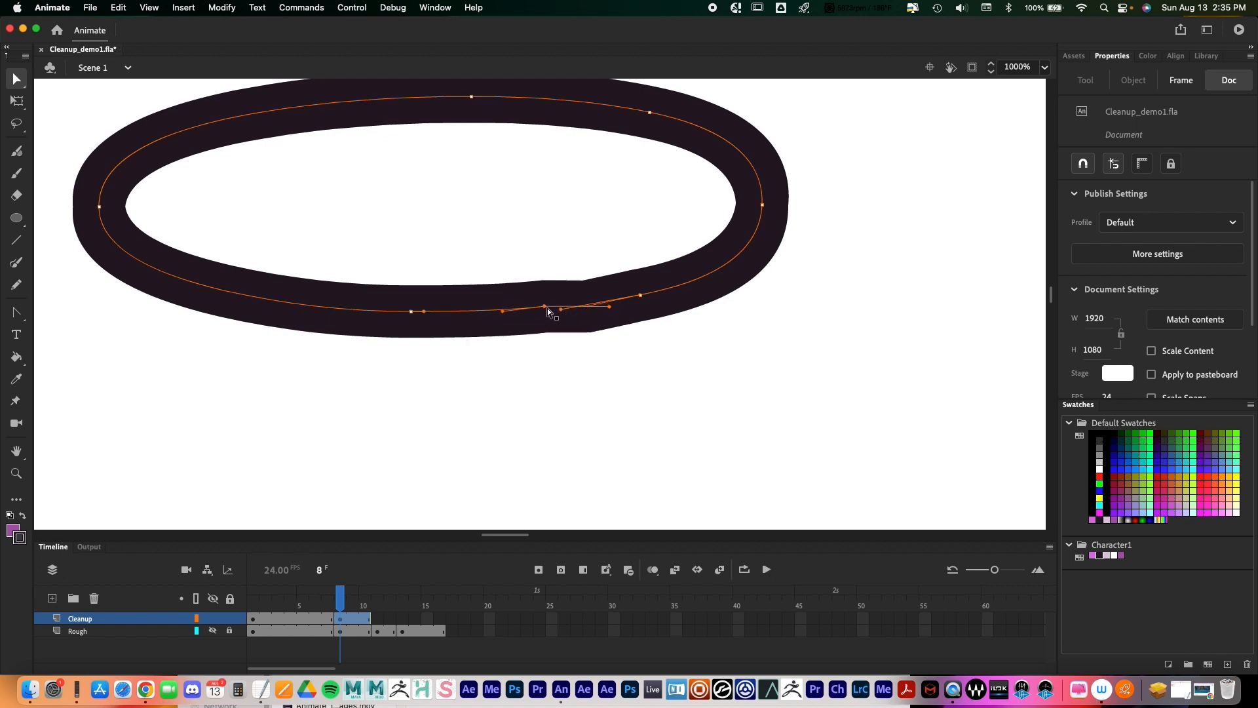
# Step: Delete the kinked anchor point on the right eye's underside with the Delete Anchor Point tool
pyautogui.press('p')
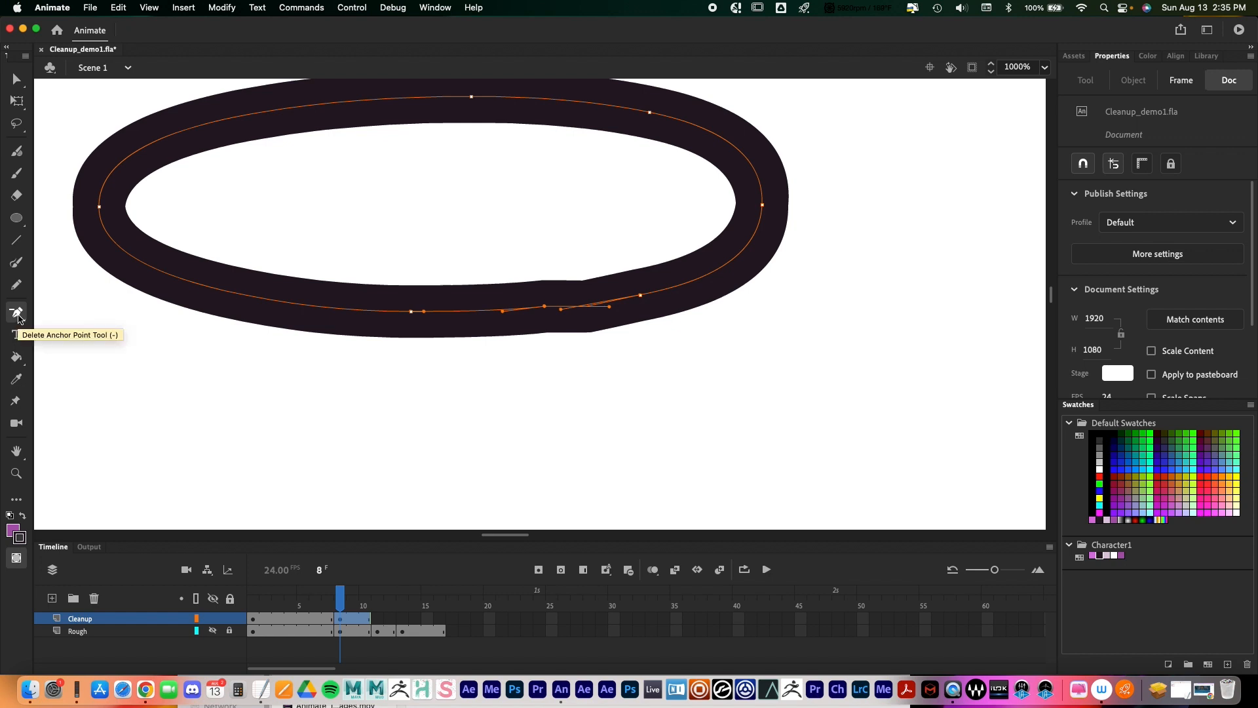
pyautogui.click(543, 307)
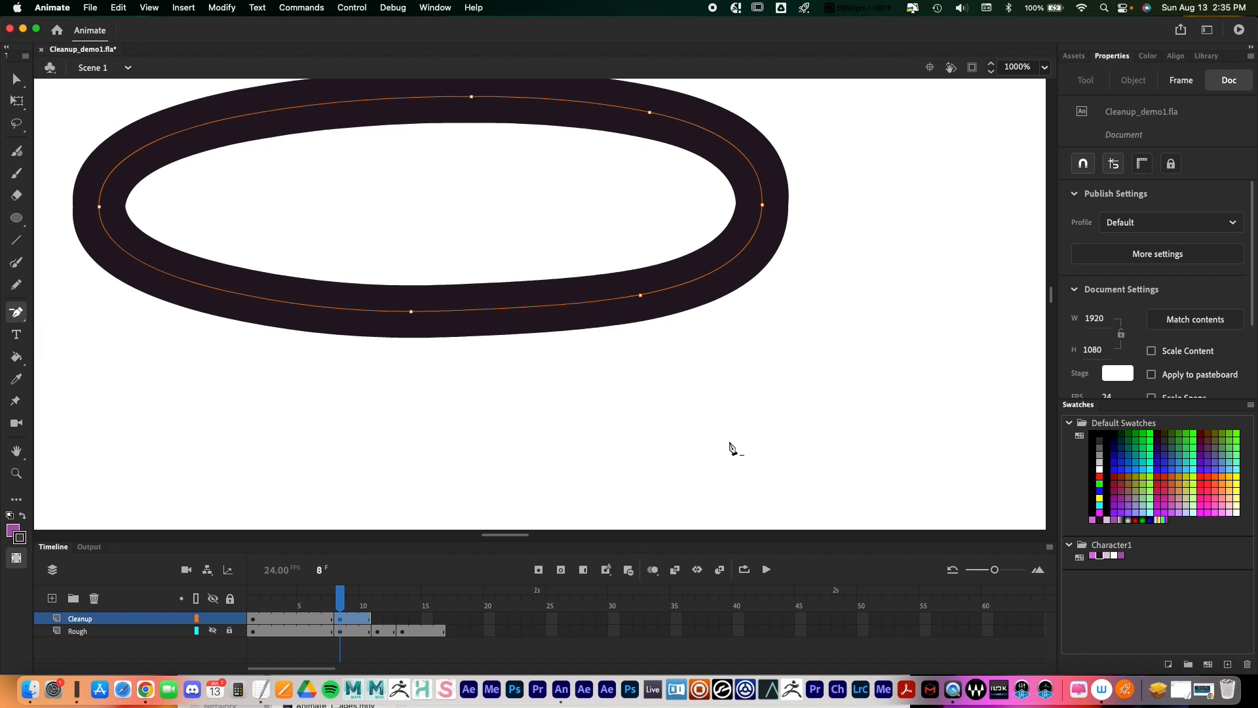
# Step: Inspect the mouth outline's anchor points and stroke joins up close, and check the whole squashed pose at frame 8
pyautogui.moveTo(738, 355); pyautogui.dragTo(719, 412)
pyautogui.press('z')
pyautogui.keyDown('alt'); pyautogui.click(547, 376); pyautogui.keyUp('alt')
pyautogui.keyDown('alt'); pyautogui.click(553, 395); pyautogui.keyUp('alt')
pyautogui.moveTo(489, 405); pyautogui.dragTo(580, 88)
pyautogui.click(408, 299)
pyautogui.moveTo(483, 346); pyautogui.dragTo(465, 384)
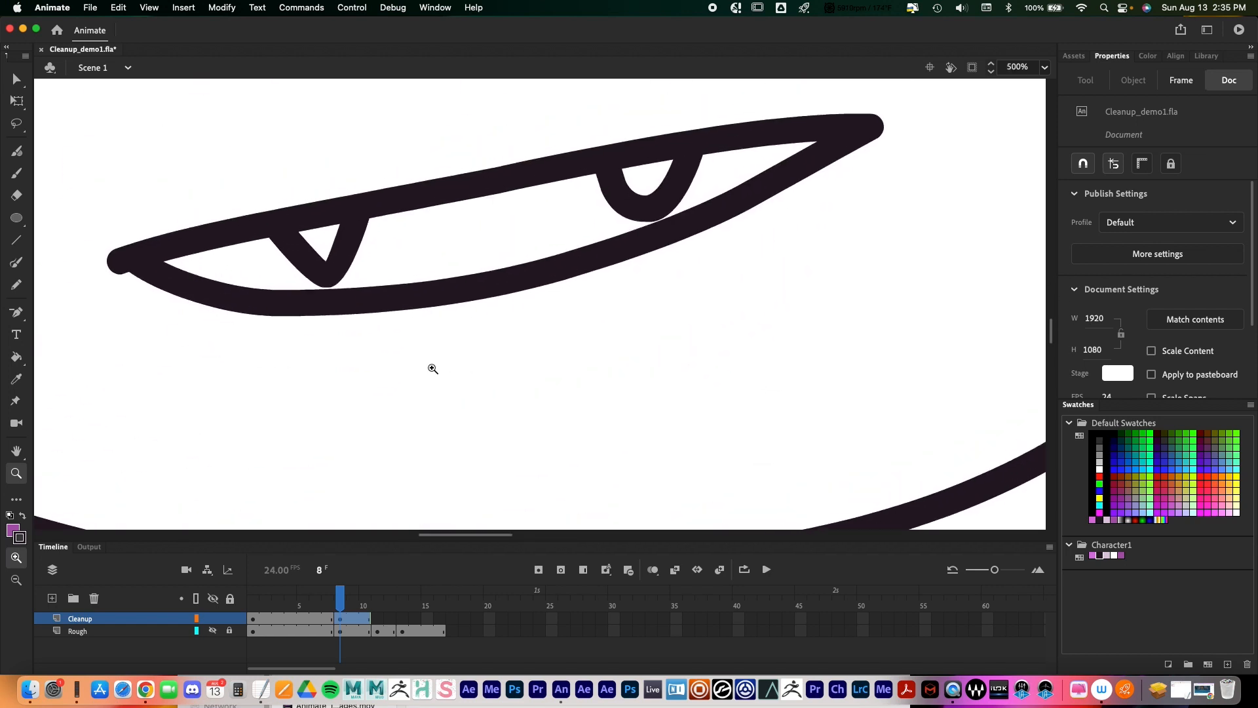
pyautogui.press('v')
pyautogui.click(249, 310)
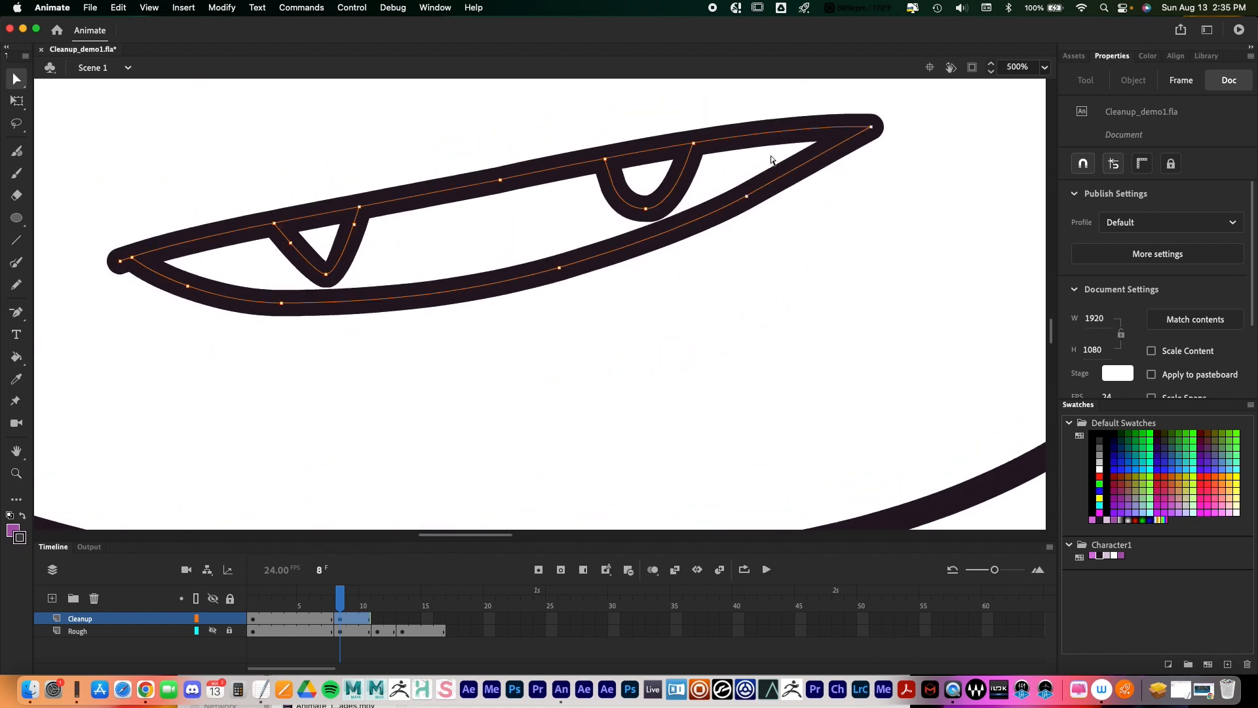
pyautogui.press('z')
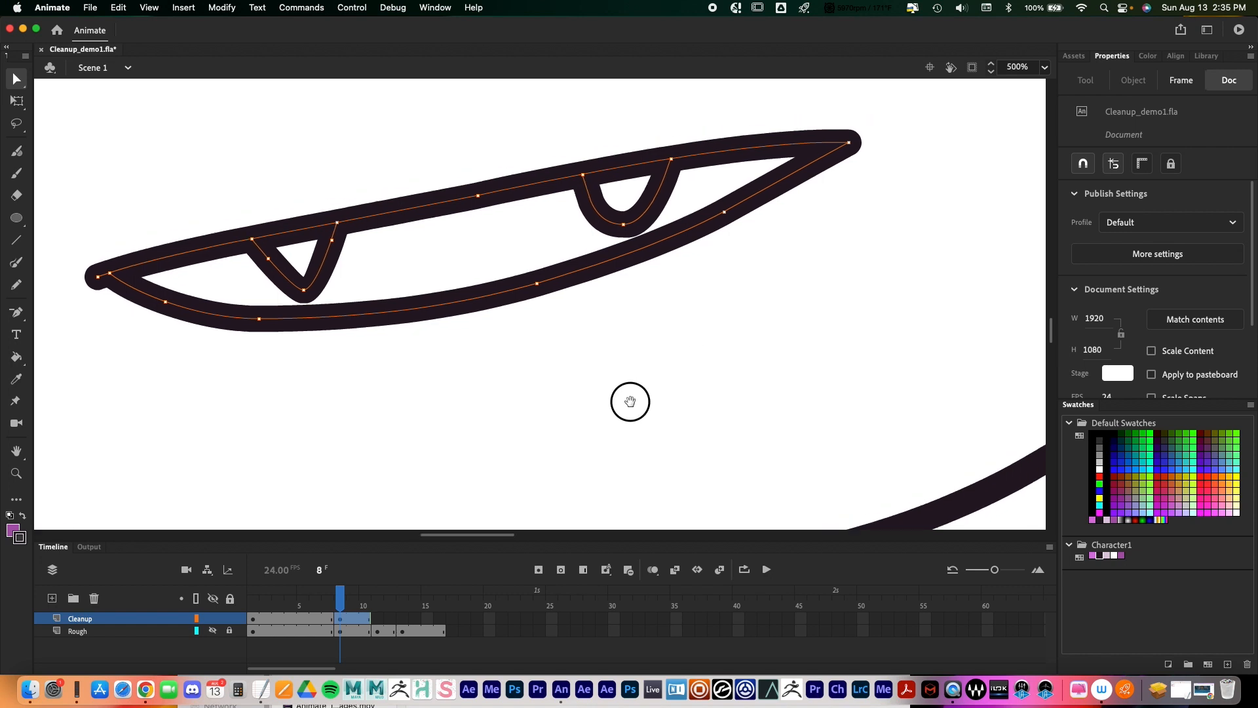
pyautogui.keyDown('alt'); pyautogui.click(641, 359); pyautogui.keyUp('alt')
pyautogui.keyDown('alt'); pyautogui.click(645, 324); pyautogui.keyUp('alt')
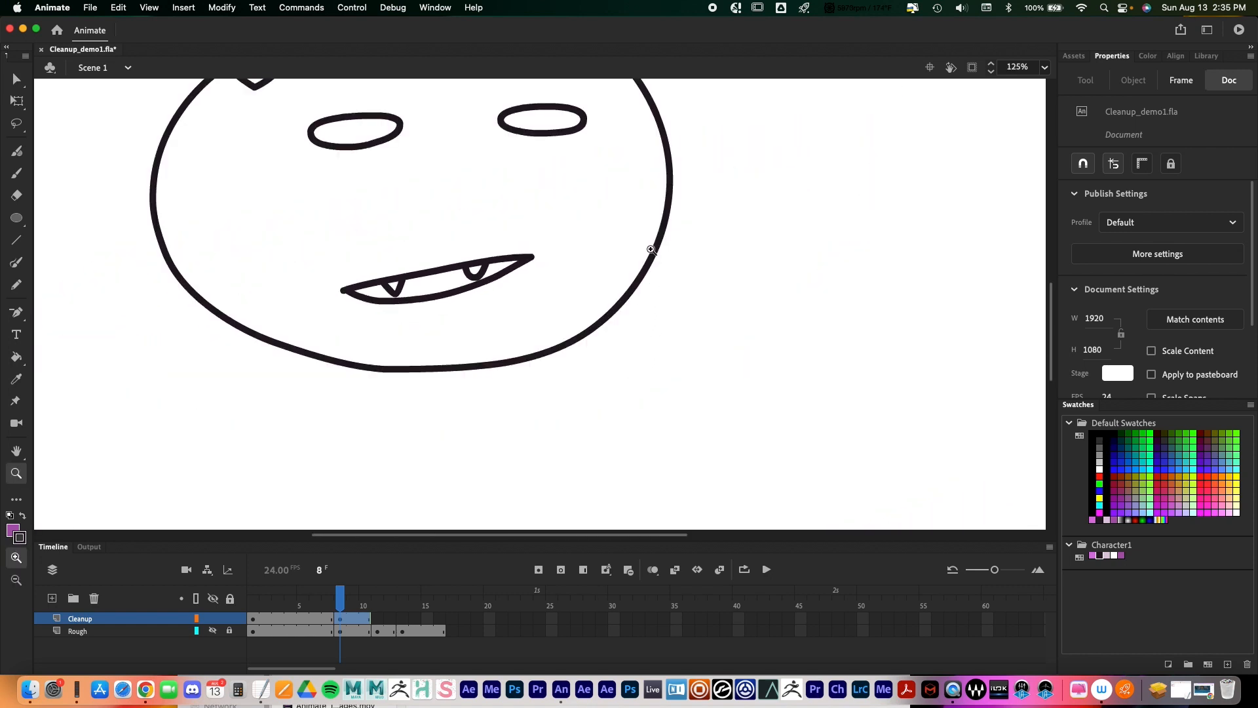
pyautogui.scroll(5, 587, 384)
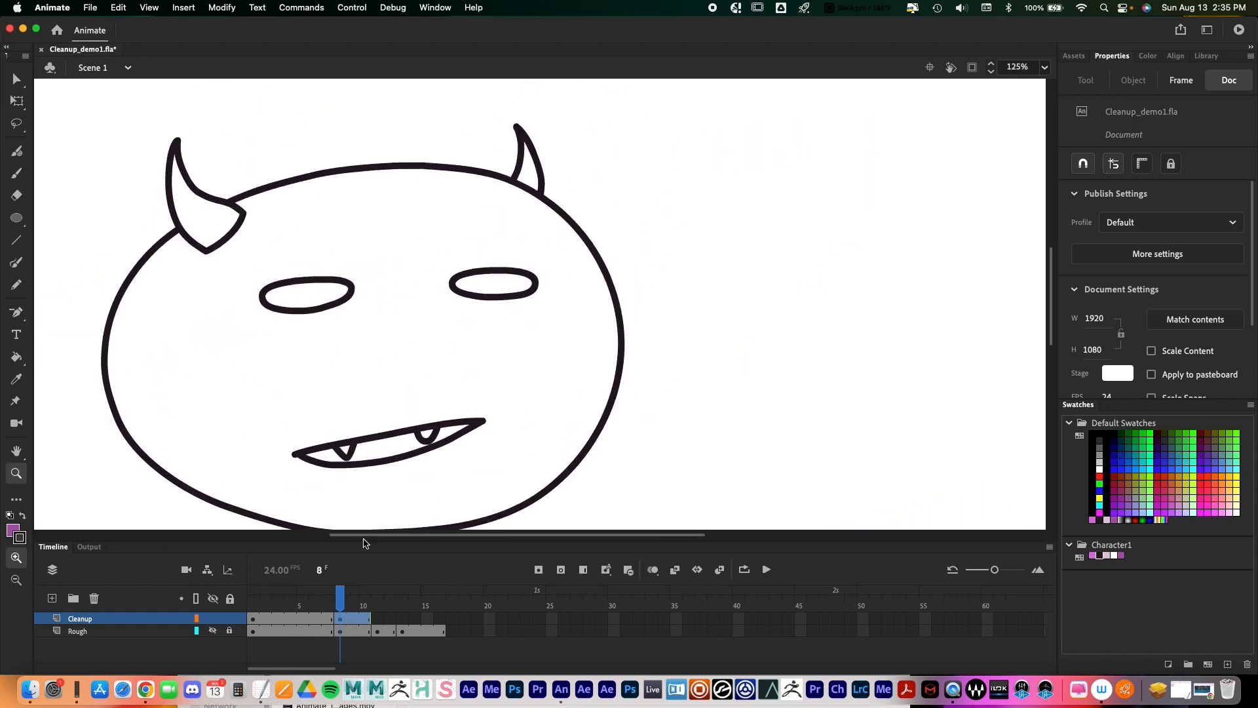
pyautogui.moveTo(341, 601)
pyautogui.mouseDown()
pyautogui.moveTo(309, 605)
pyautogui.moveTo(337, 606)
pyautogui.mouseUp()
pyautogui.moveTo(630, 410)
pyautogui.mouseDown()
pyautogui.moveTo(666, 328)
pyautogui.moveTo(677, 361)
pyautogui.mouseUp()
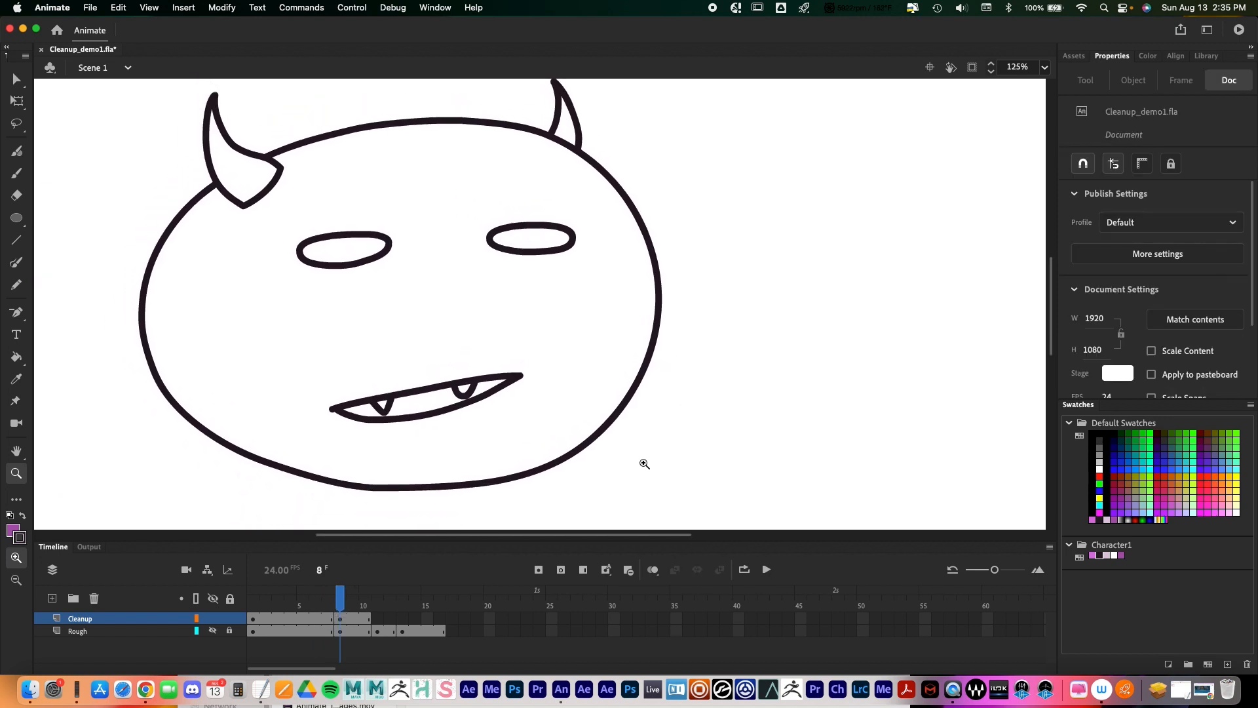
# Step: Fill the monster's body at frame 8 with the pink-purple Character1 swatch #DA74DF using the Paint Bucket
pyautogui.click(17, 358)
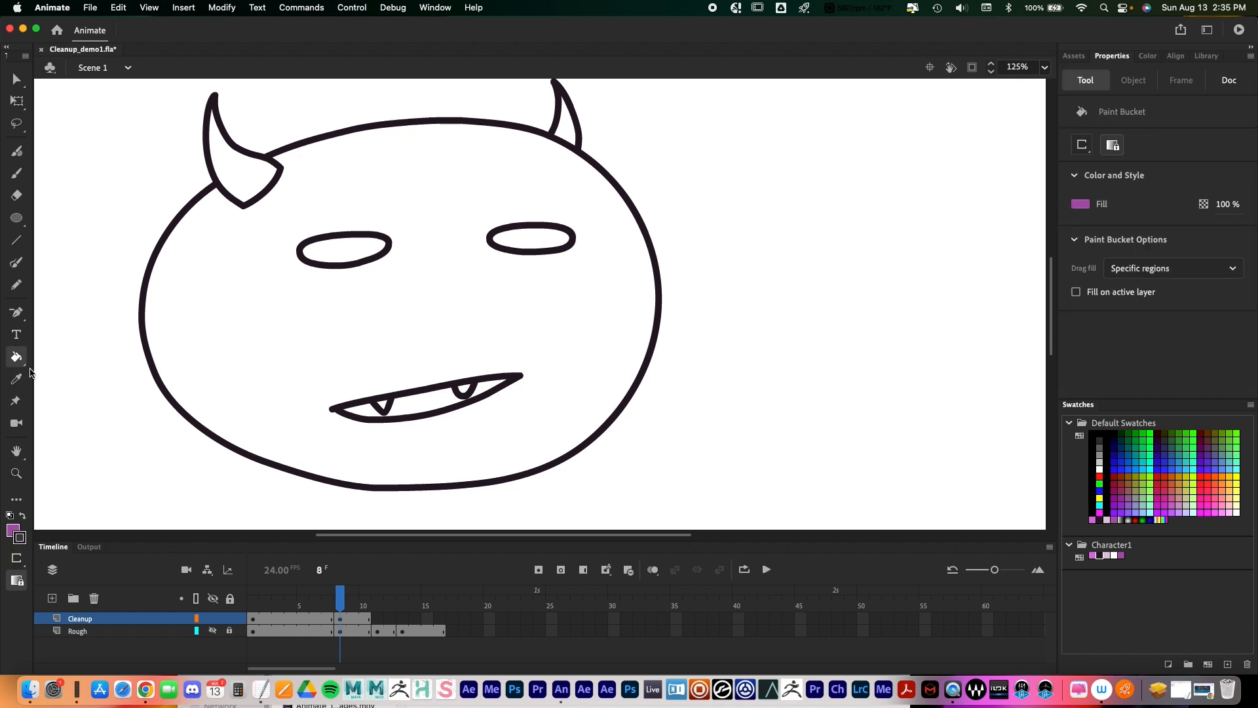
pyautogui.click(14, 531)
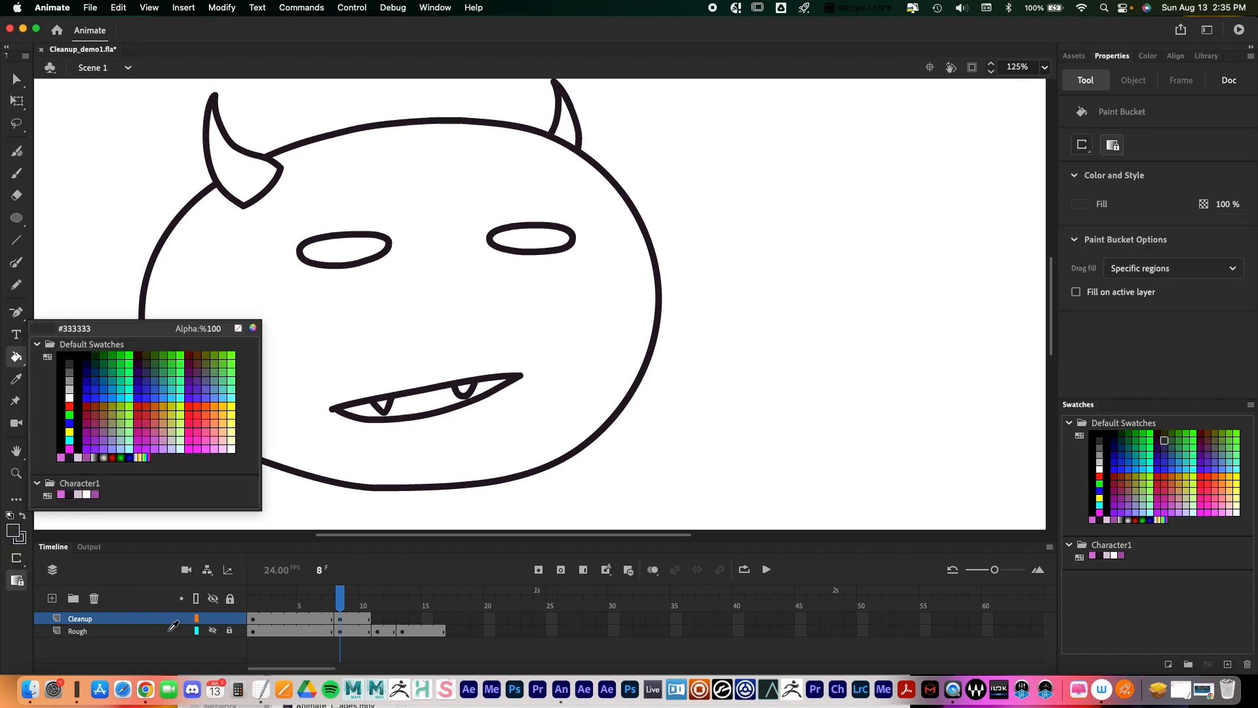
pyautogui.click(69, 495)
pyautogui.click(392, 325)
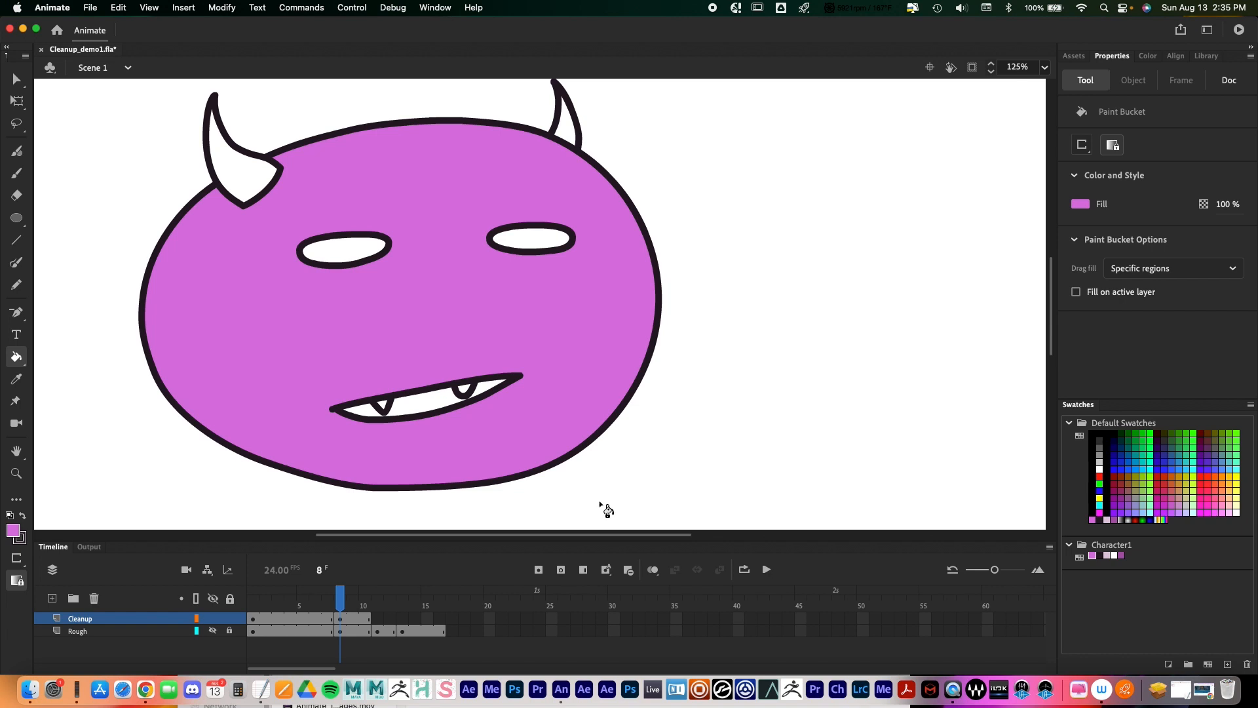
# Step: Fill both eyes and the mouth interior around the teeth with the dark Character1 swatch
pyautogui.click(14, 530)
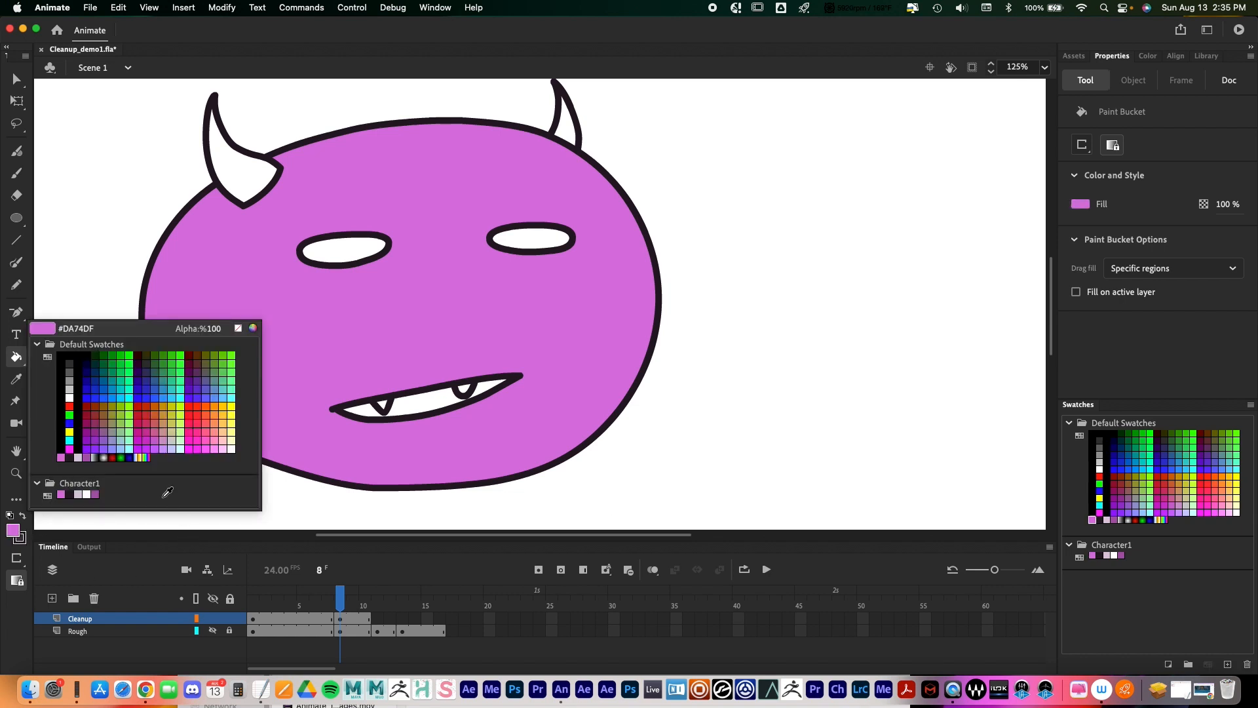
pyautogui.click(72, 493)
pyautogui.click(340, 253)
pyautogui.click(528, 238)
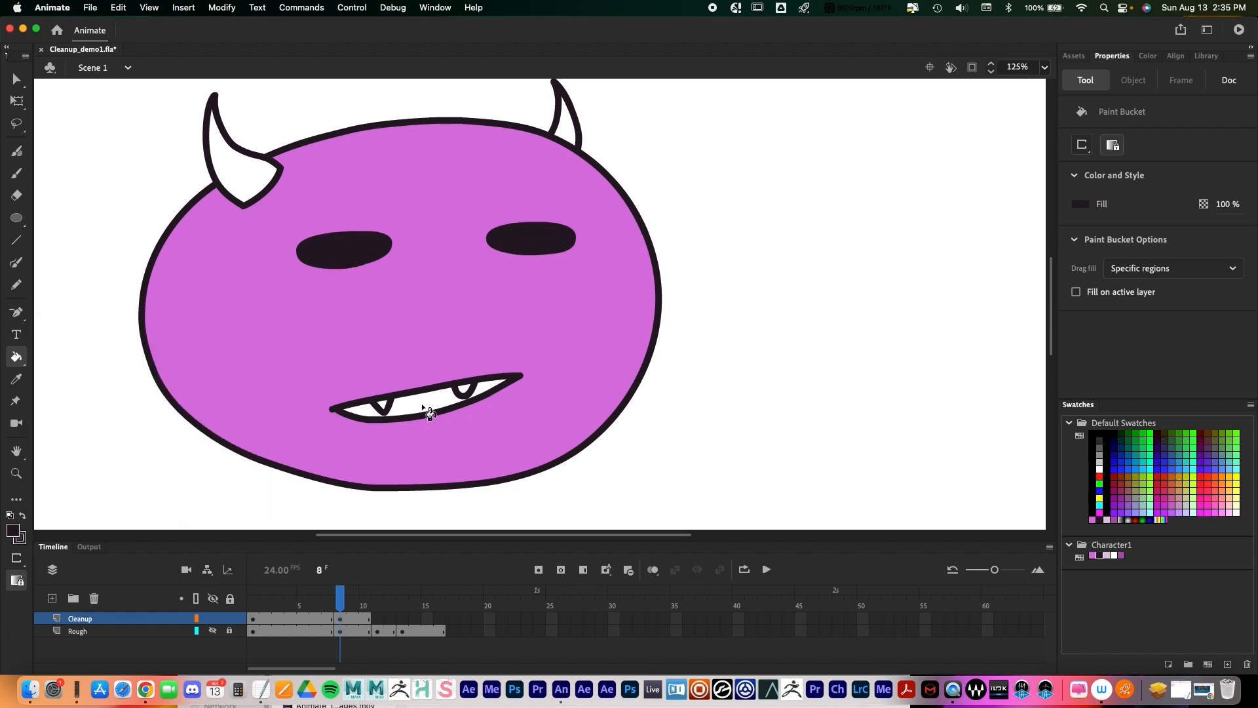
pyautogui.click(485, 393)
pyautogui.click(353, 413)
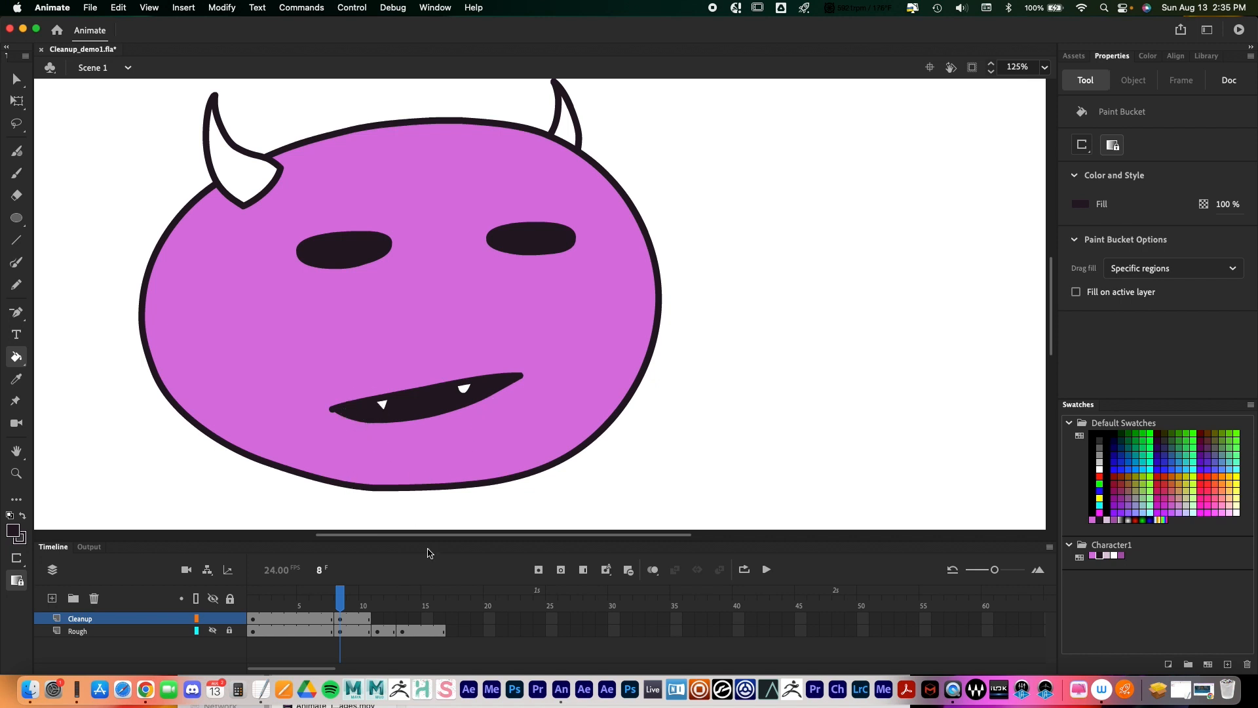
# Step: Fill both horns of the squashed pose with the pale pink Character1 swatch
pyautogui.click(13, 530)
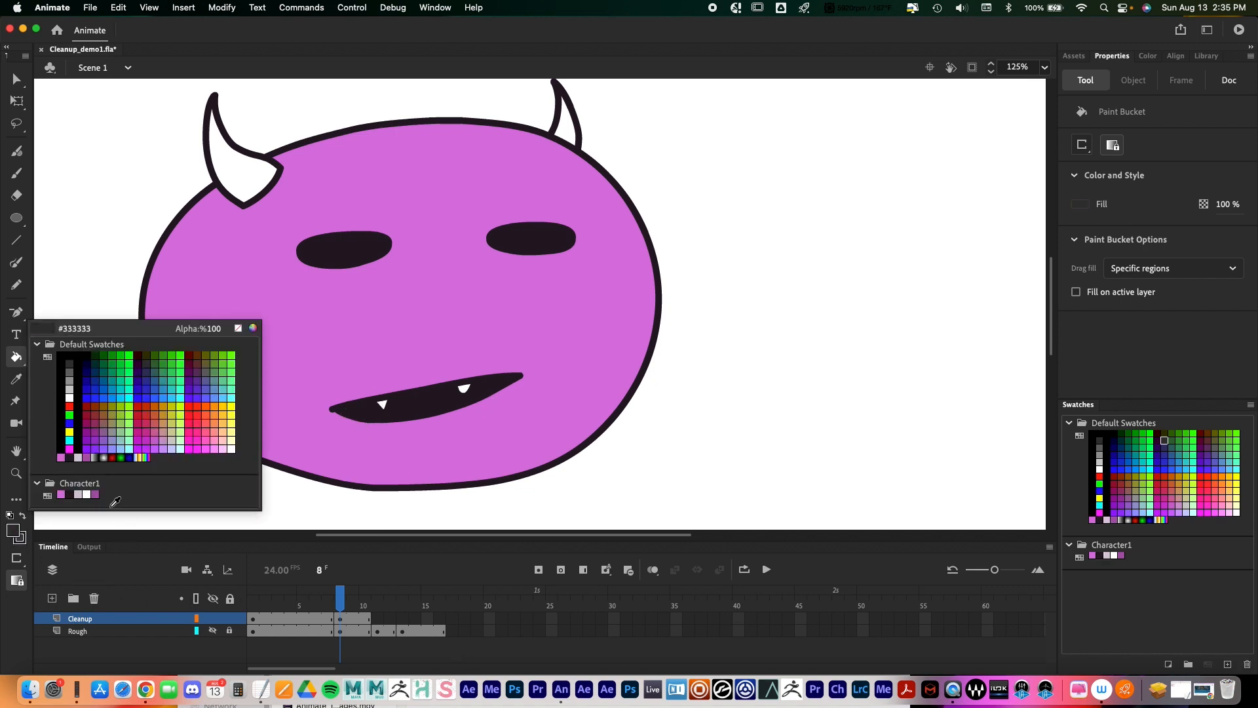
pyautogui.click(91, 492)
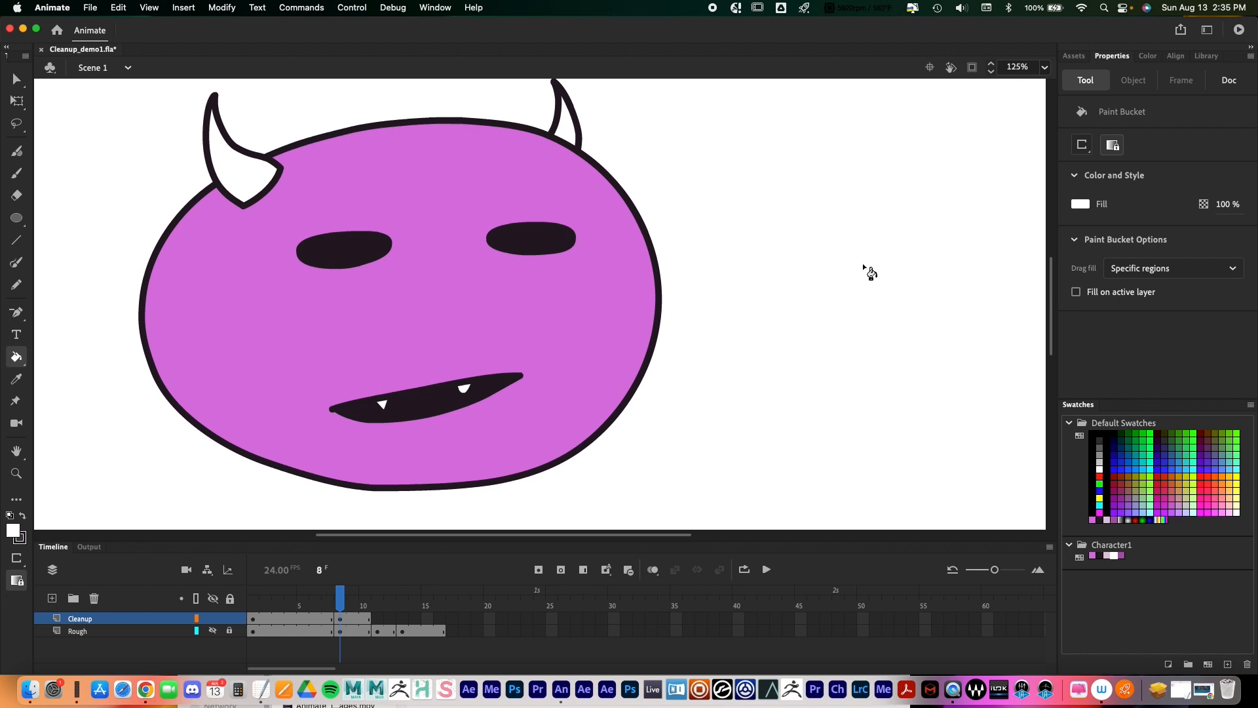
pyautogui.click(13, 530)
pyautogui.click(152, 436)
pyautogui.click(248, 171)
pyautogui.click(569, 120)
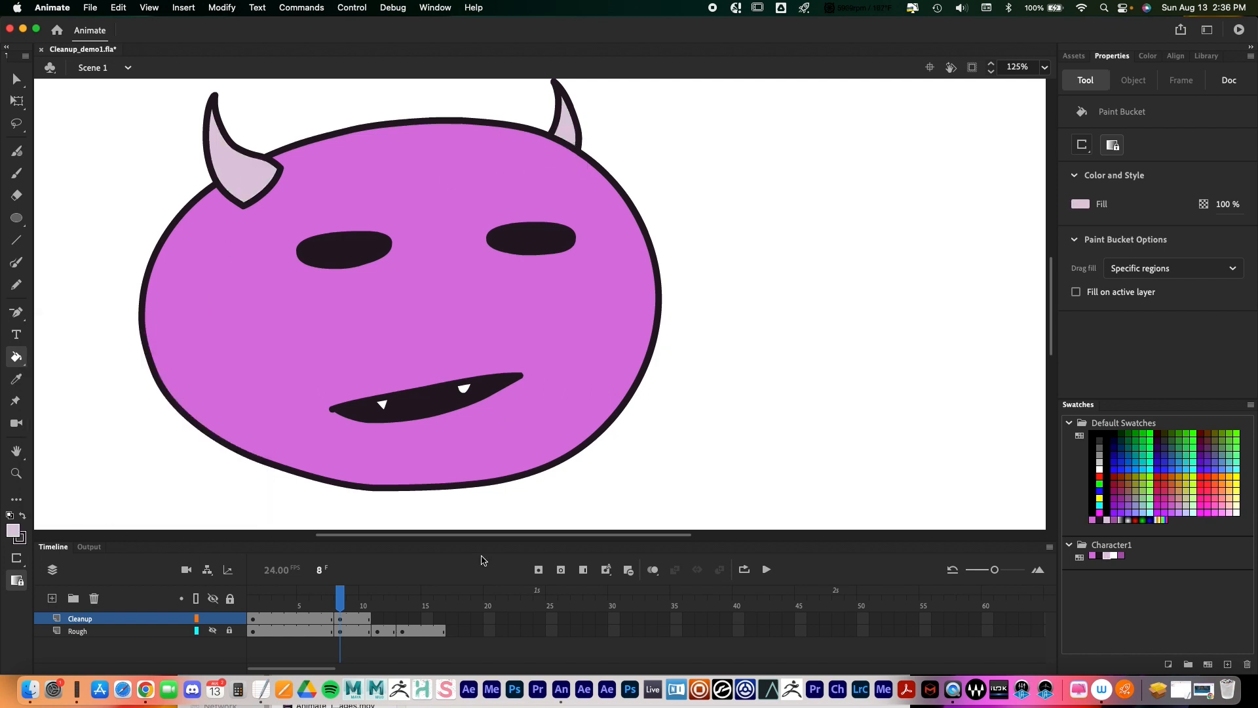
# Step: Return to frame 1, view the whole stage and play back the cleaned poses with the Rough layer hidden
pyautogui.moveTo(341, 598)
pyautogui.mouseDown()
pyautogui.moveTo(316, 598)
pyautogui.moveTo(357, 597)
pyautogui.moveTo(255, 595)
pyautogui.mouseUp()
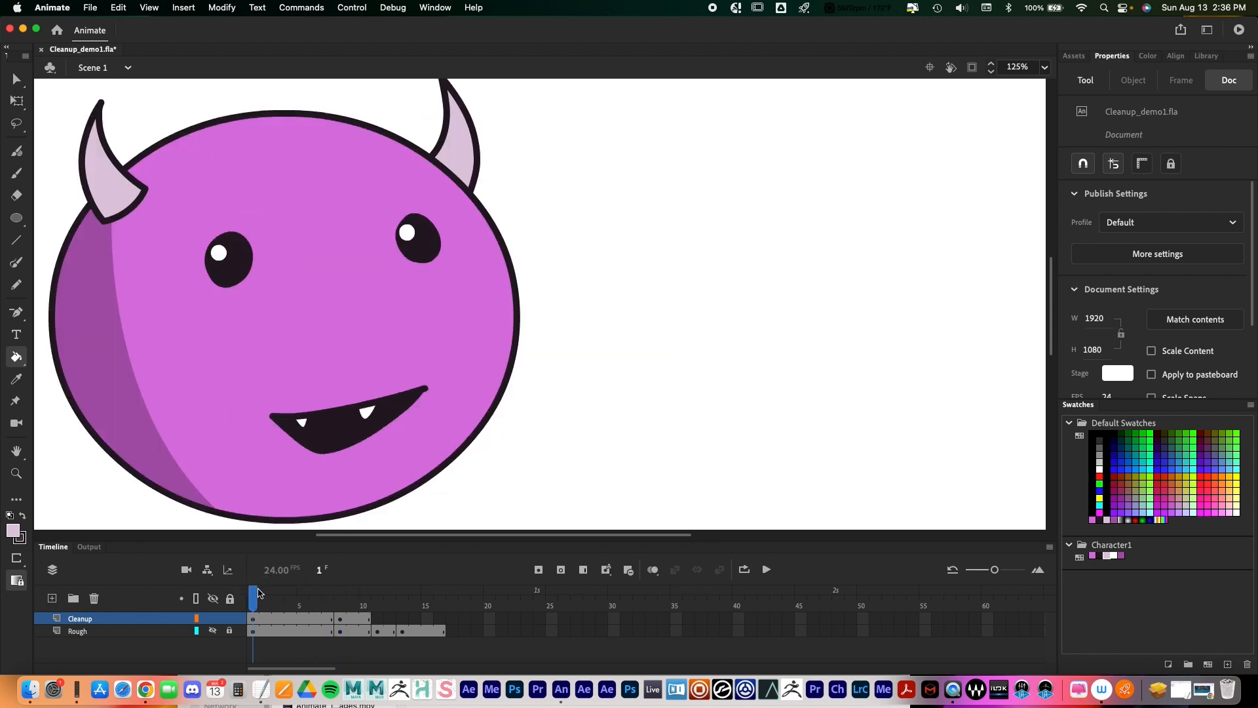
pyautogui.press('z')
pyautogui.keyDown('alt'); pyautogui.click(558, 334); pyautogui.keyUp('alt')
pyautogui.keyDown('alt'); pyautogui.click(558, 335); pyautogui.keyUp('alt')
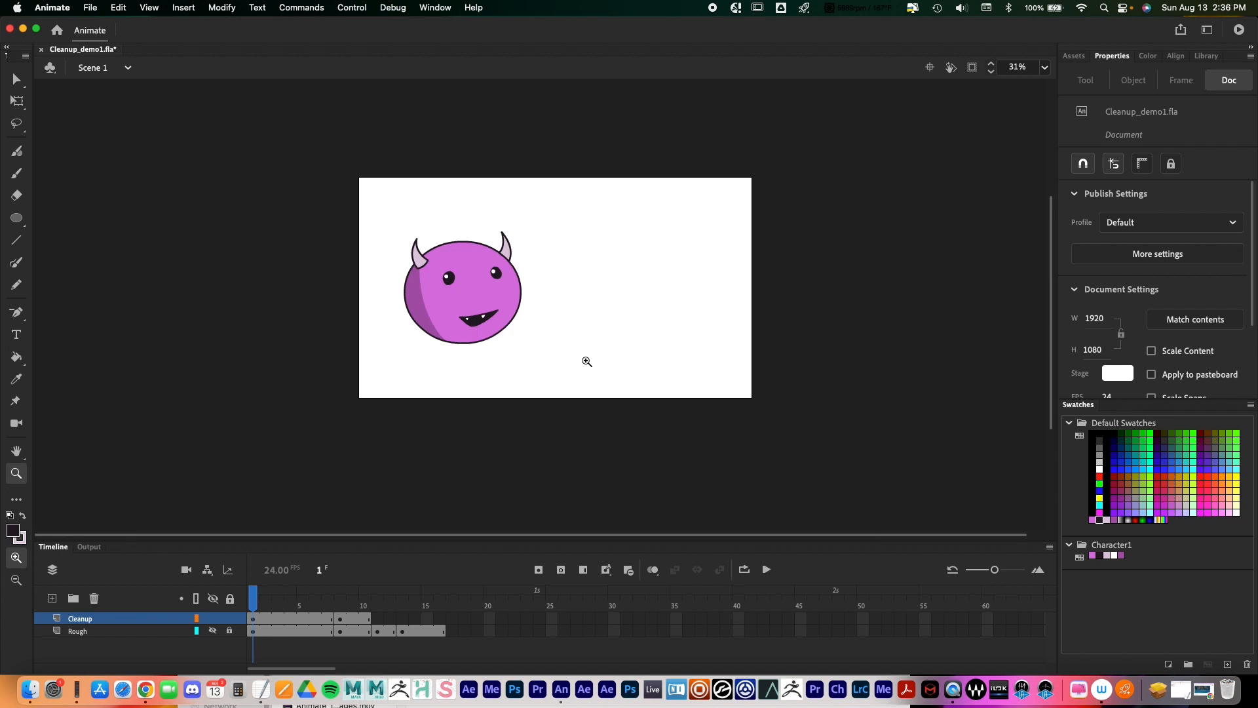
pyautogui.click(16, 79)
pyautogui.click(44, 77)
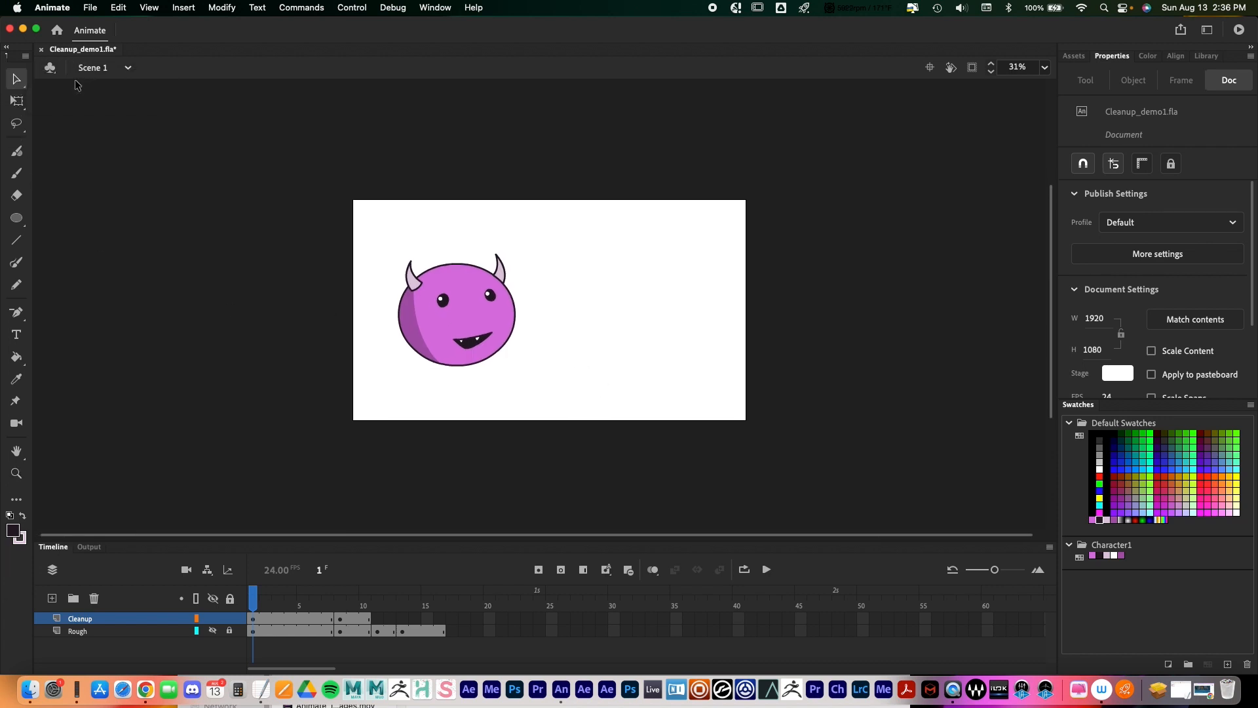
pyautogui.click(766, 569)
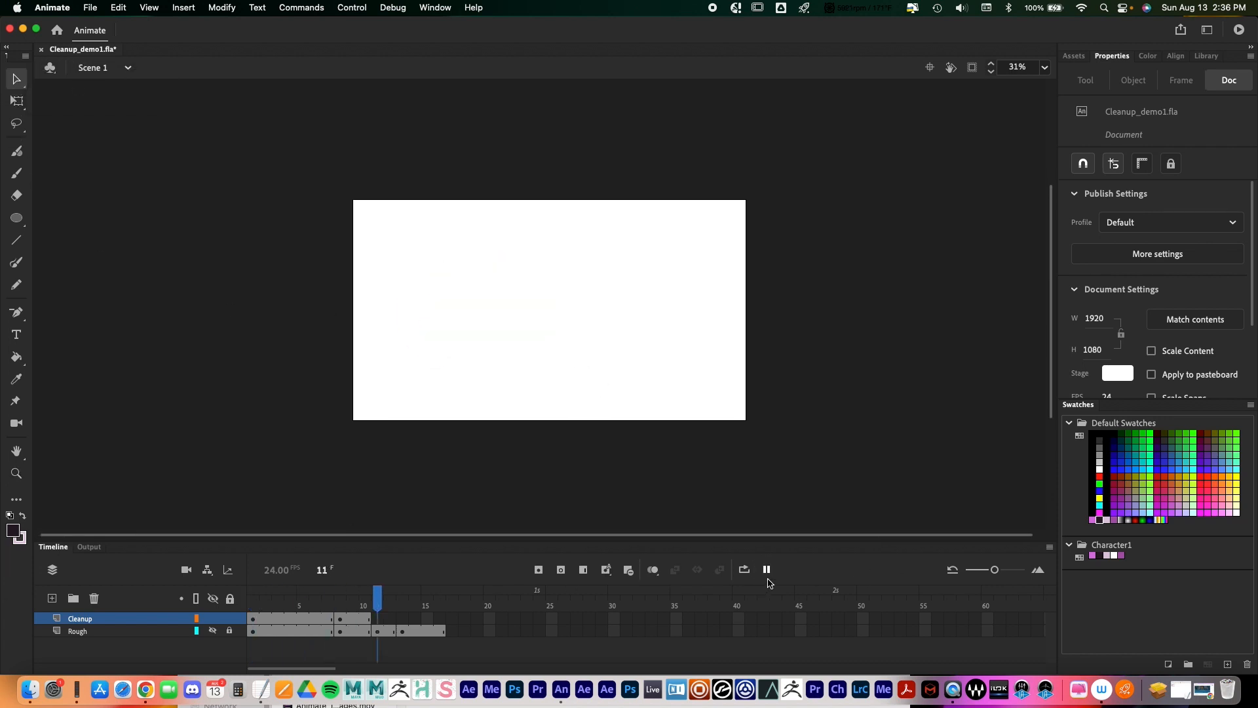
# Step: Show the Rough layer again and replay the animation from frame 1
pyautogui.click(213, 631)
pyautogui.moveTo(419, 598); pyautogui.dragTo(253, 598)
pyautogui.click(767, 571)
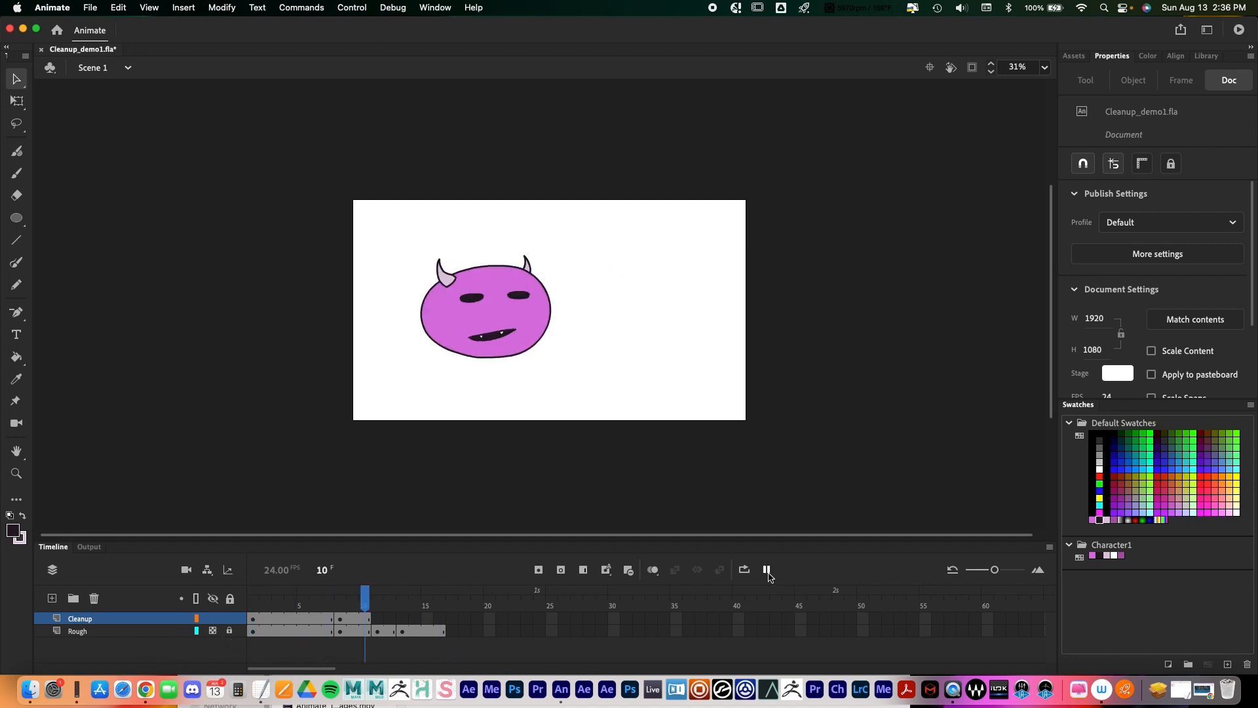
pyautogui.click(767, 571)
pyautogui.click(767, 571)
pyautogui.click(766, 570)
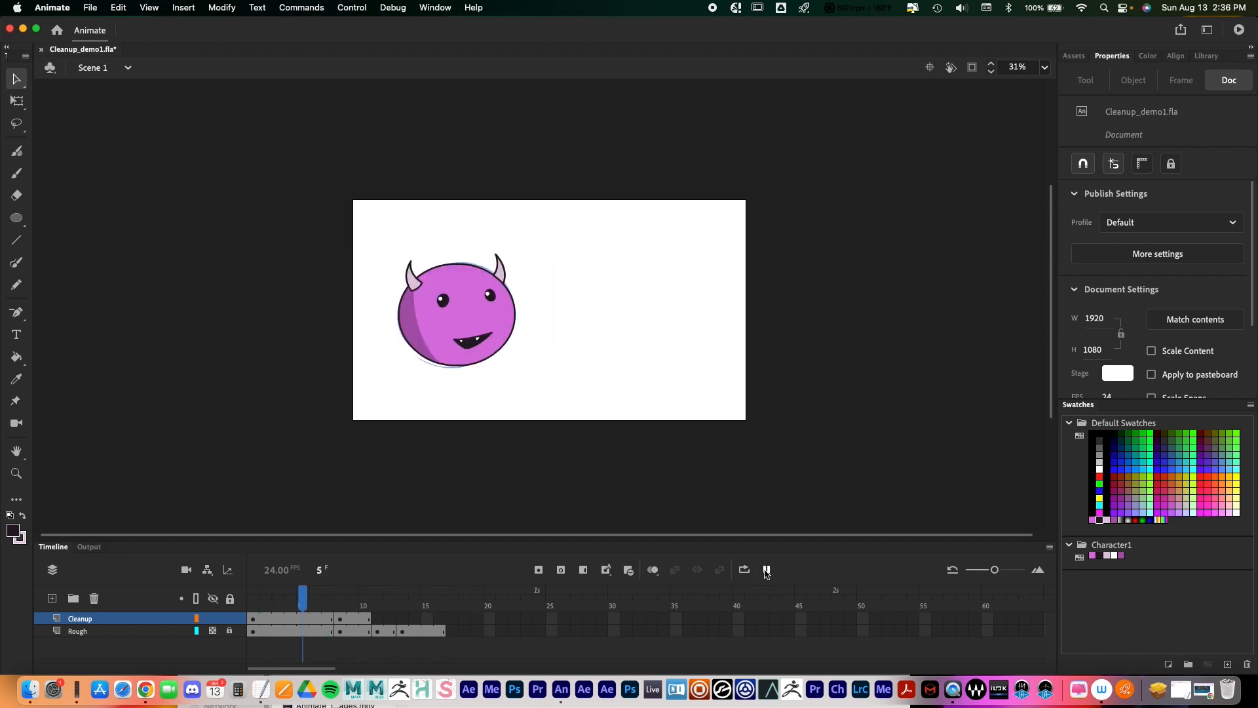
# Step: Insert a blank keyframe at frame 11 of the Cleanup layer and extend its exposure through frame 12
pyautogui.click(378, 620)
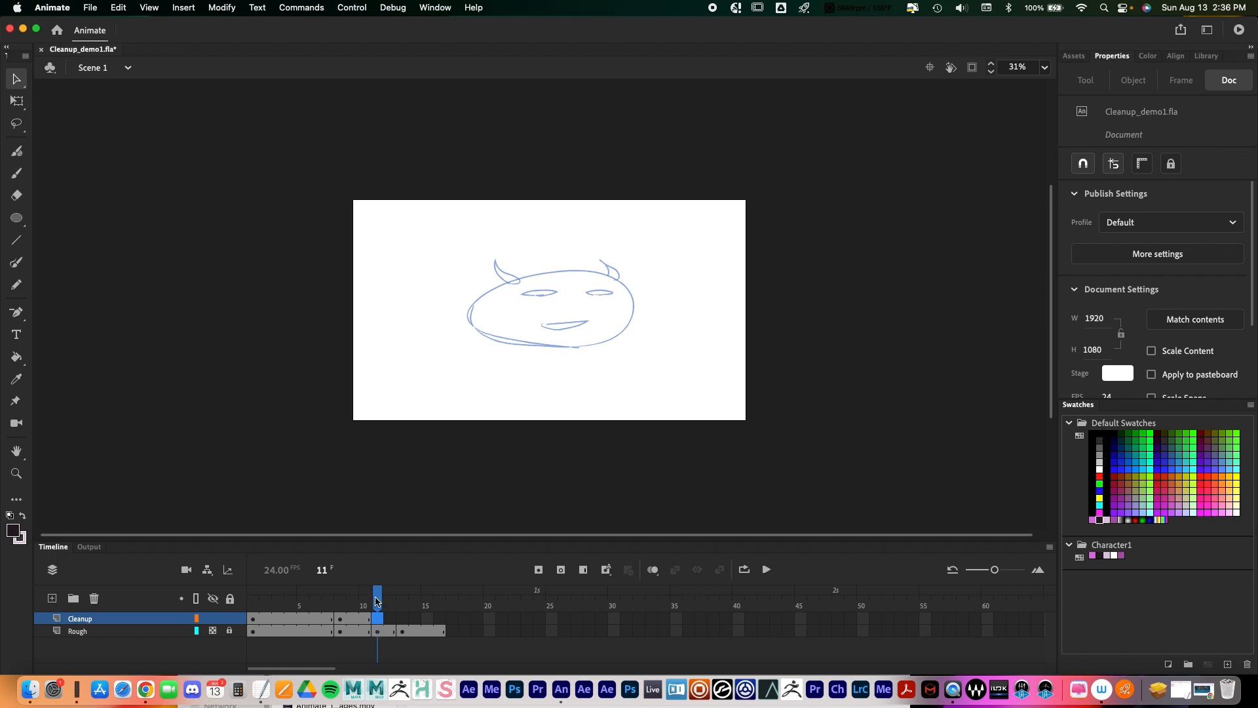
pyautogui.moveTo(377, 601)
pyautogui.mouseDown()
pyautogui.moveTo(361, 600)
pyautogui.moveTo(376, 601)
pyautogui.mouseUp()
pyautogui.click(377, 620)
pyautogui.click(561, 571)
pyautogui.click(387, 639)
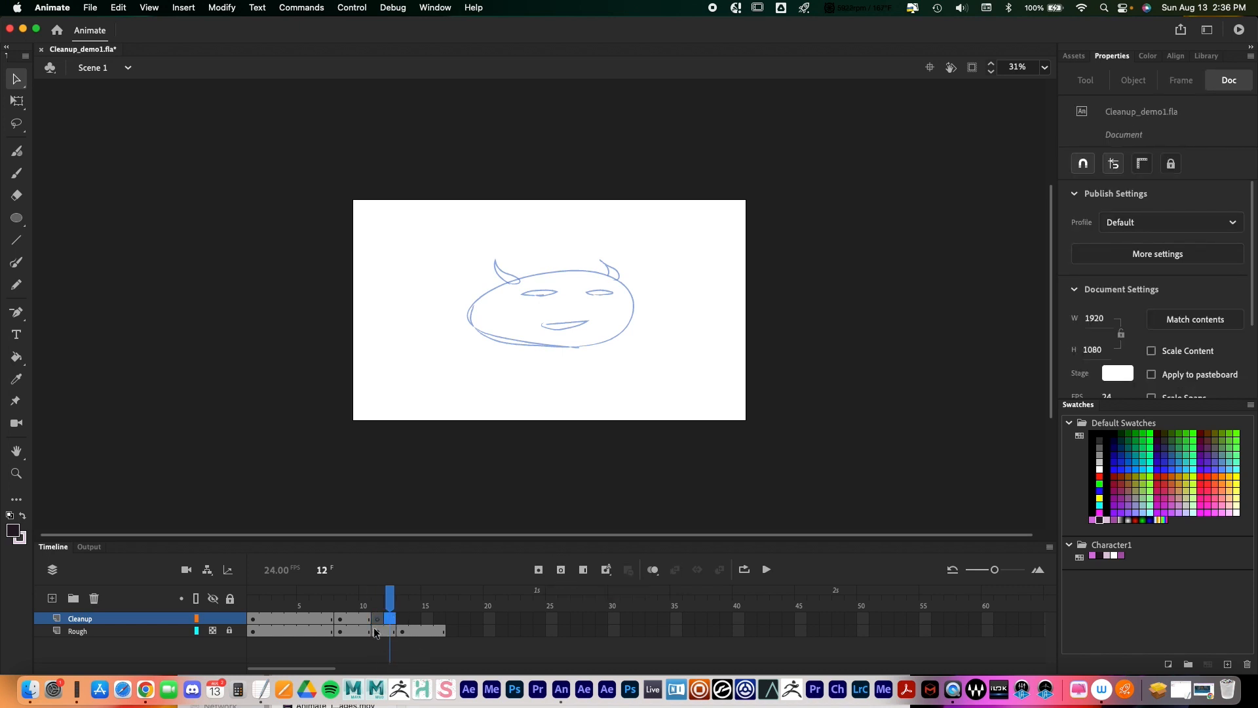
pyautogui.click(560, 571)
# Step: Turn on onion skinning at frame 11 and set the Pencil's stroke color to the dark Character1 swatch #251A25
pyautogui.click(376, 603)
pyautogui.click(653, 569)
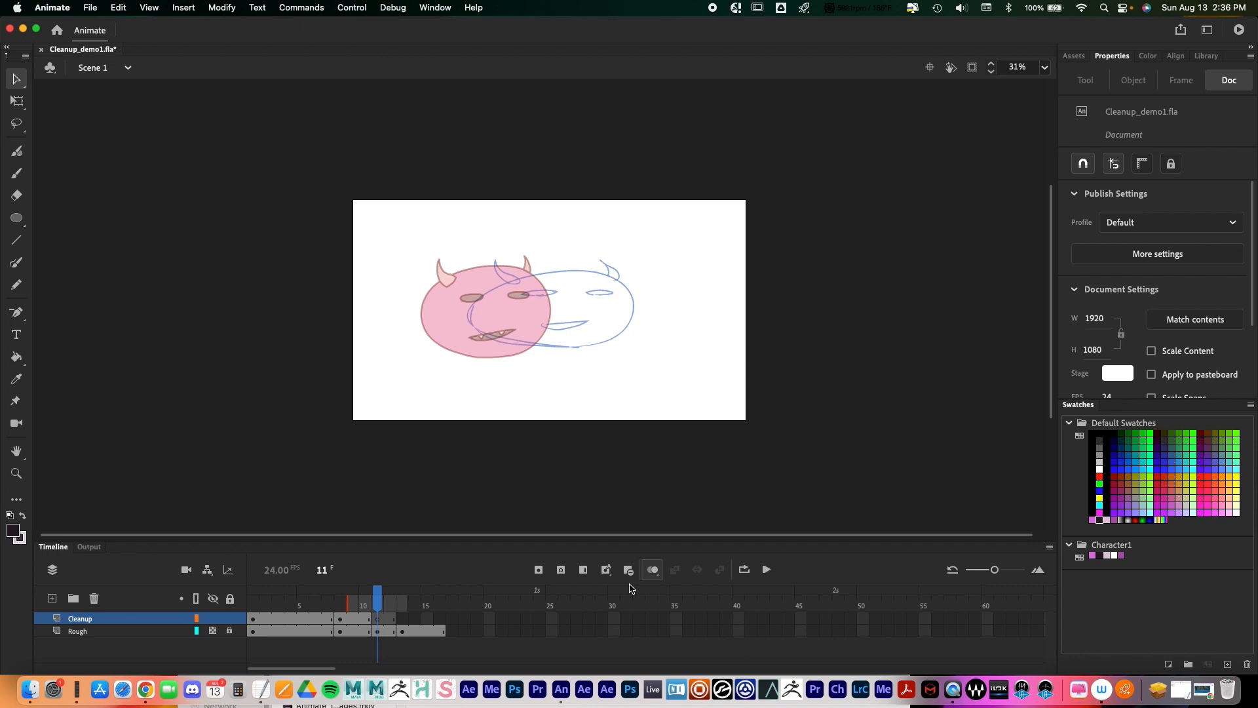
pyautogui.click(18, 284)
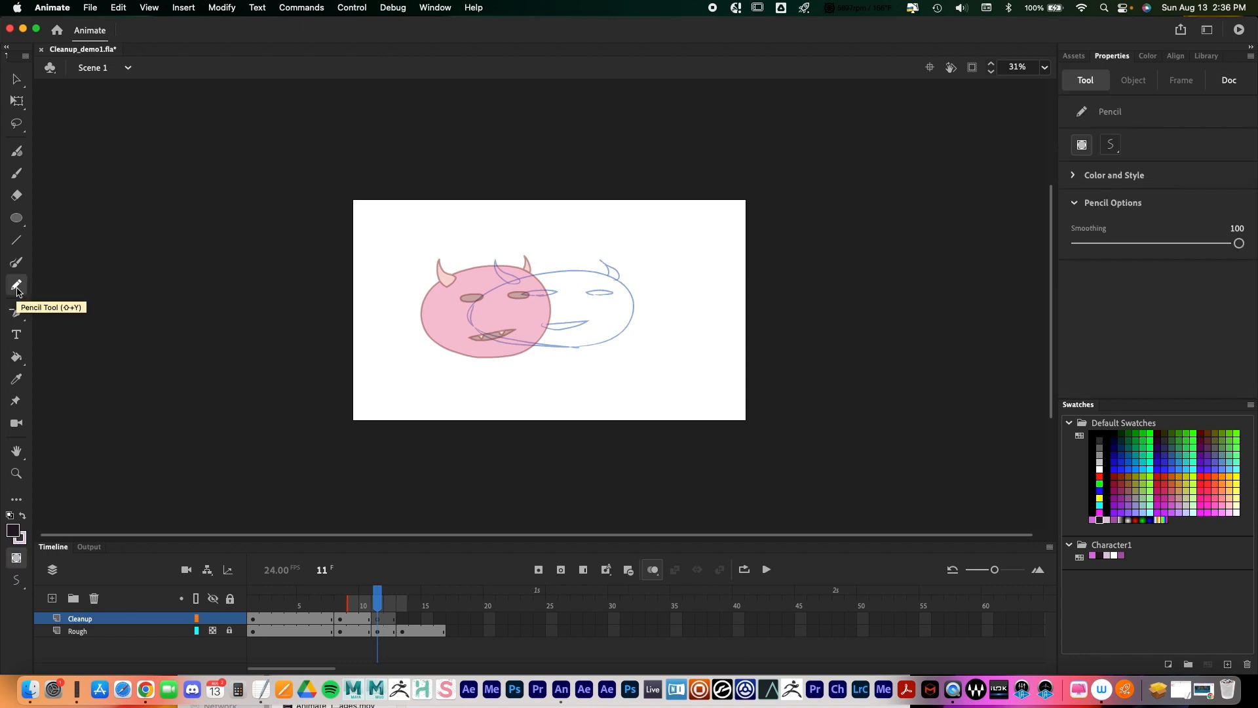
pyautogui.click(24, 545)
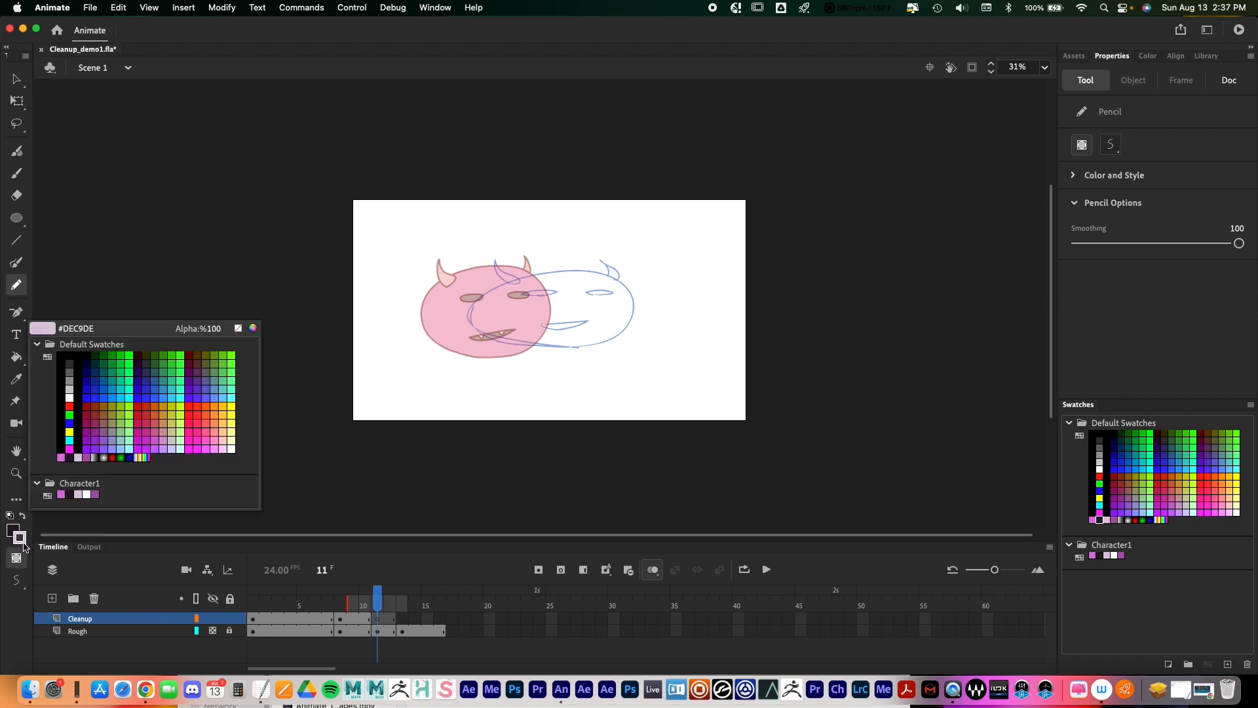
pyautogui.click(60, 508)
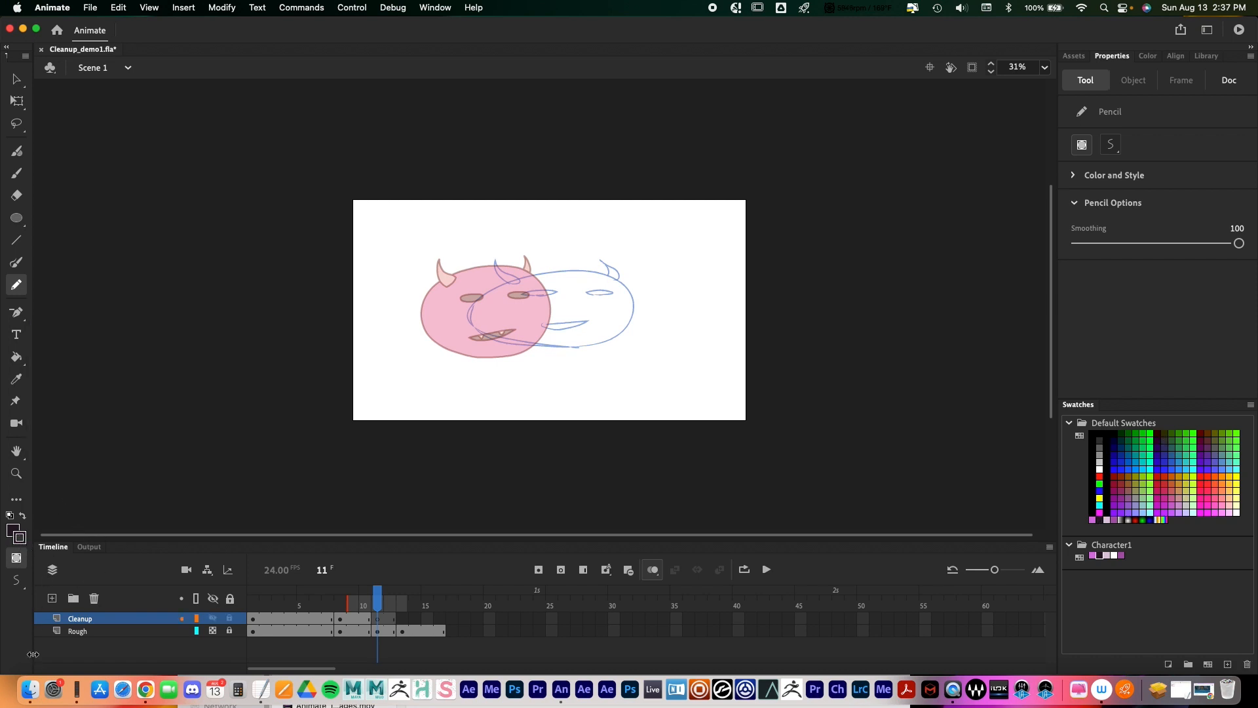
pyautogui.click(19, 539)
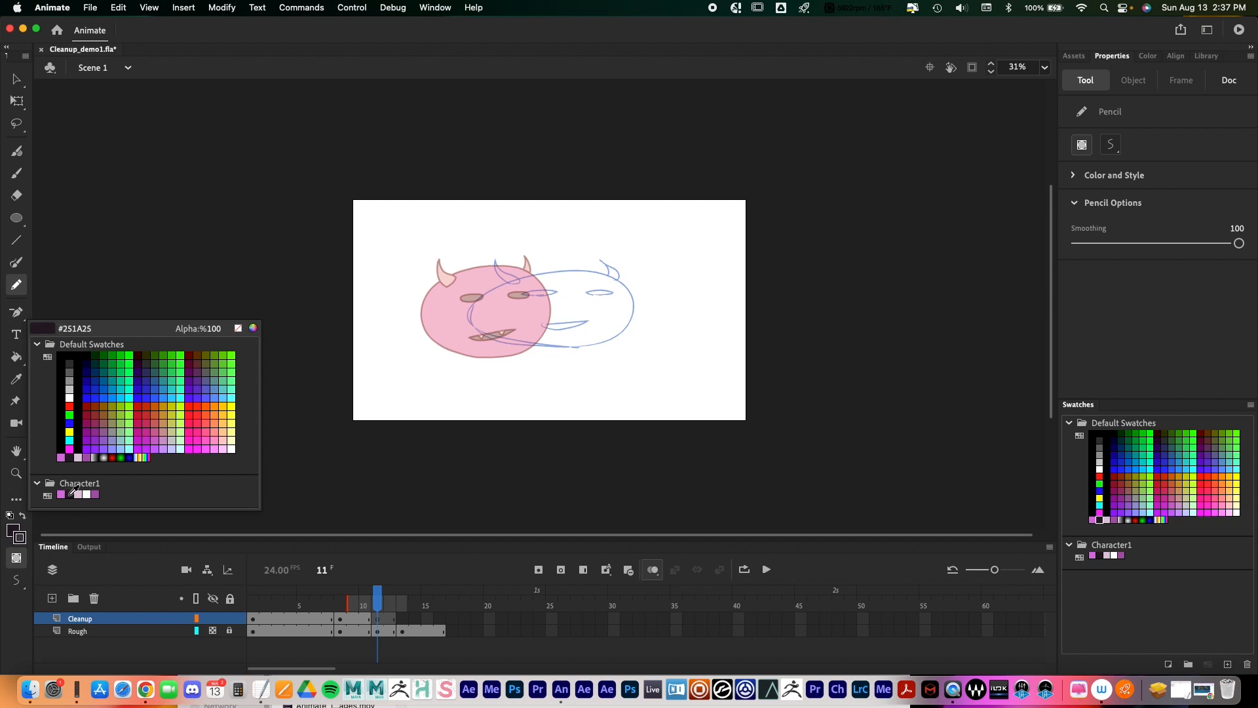
pyautogui.click(70, 494)
# Step: Trace both horns of the rough stretched pose at frame 11 on the Cleanup layer with the Pencil tool
pyautogui.press('z')
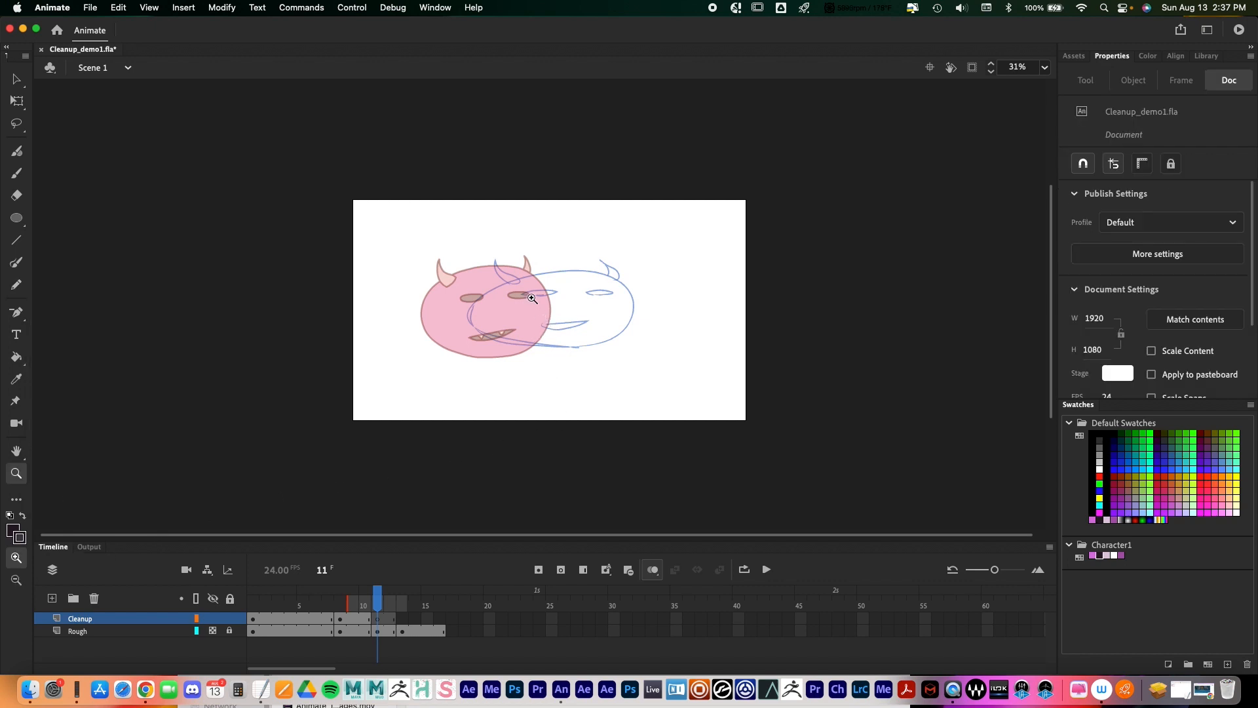
pyautogui.click(537, 296)
pyautogui.moveTo(716, 365); pyautogui.dragTo(415, 319)
pyautogui.click(542, 364)
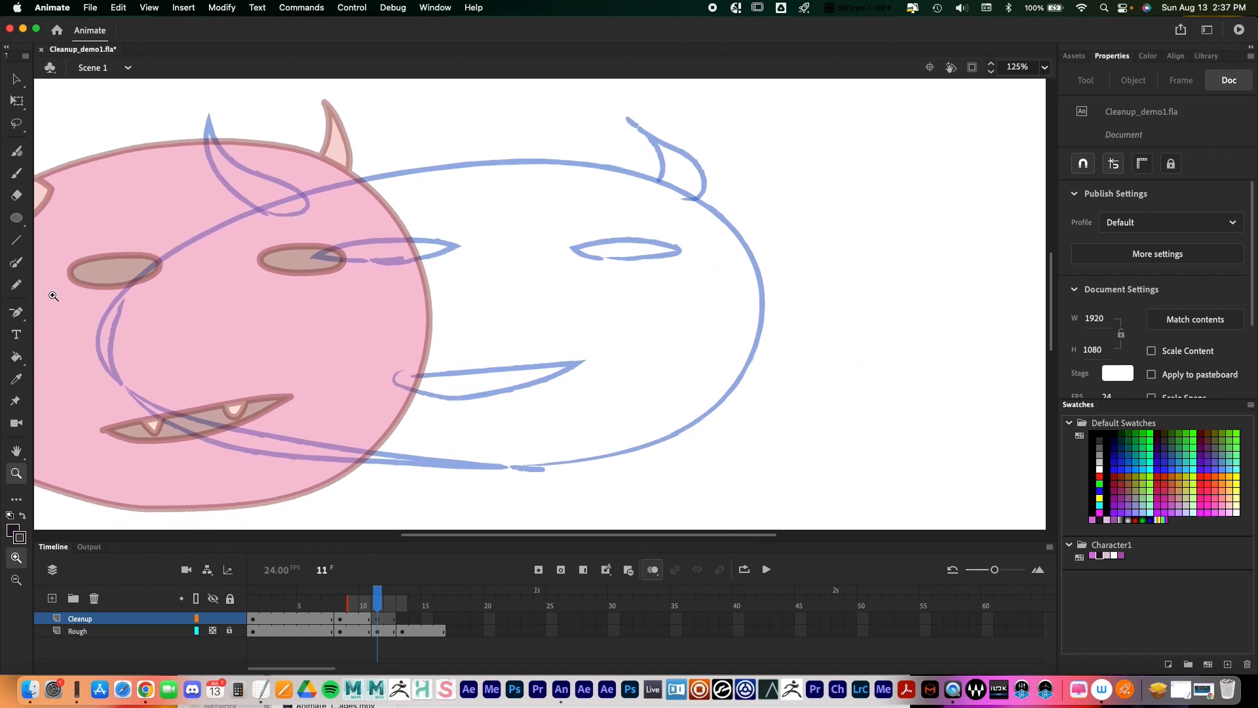
pyautogui.click(17, 286)
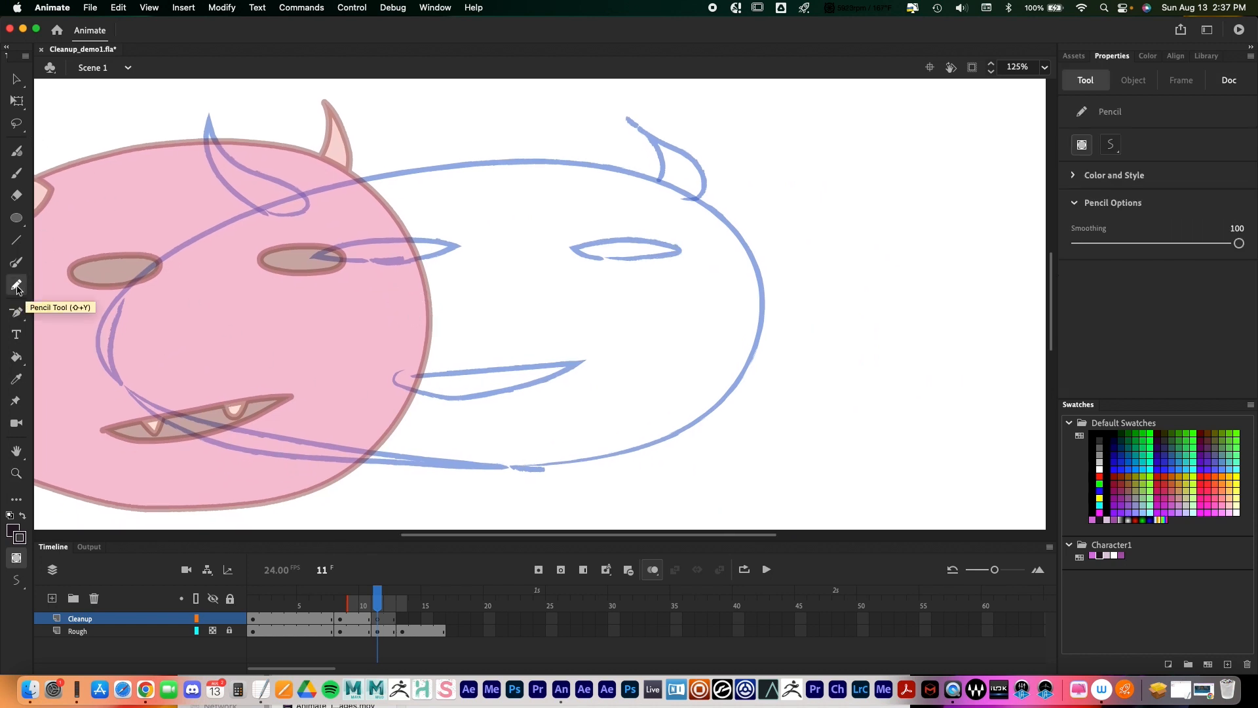
pyautogui.moveTo(284, 213)
pyautogui.mouseDown()
pyautogui.moveTo(218, 173)
pyautogui.moveTo(205, 126)
pyautogui.moveTo(227, 159)
pyautogui.moveTo(313, 202)
pyautogui.moveTo(267, 217)
pyautogui.mouseUp()
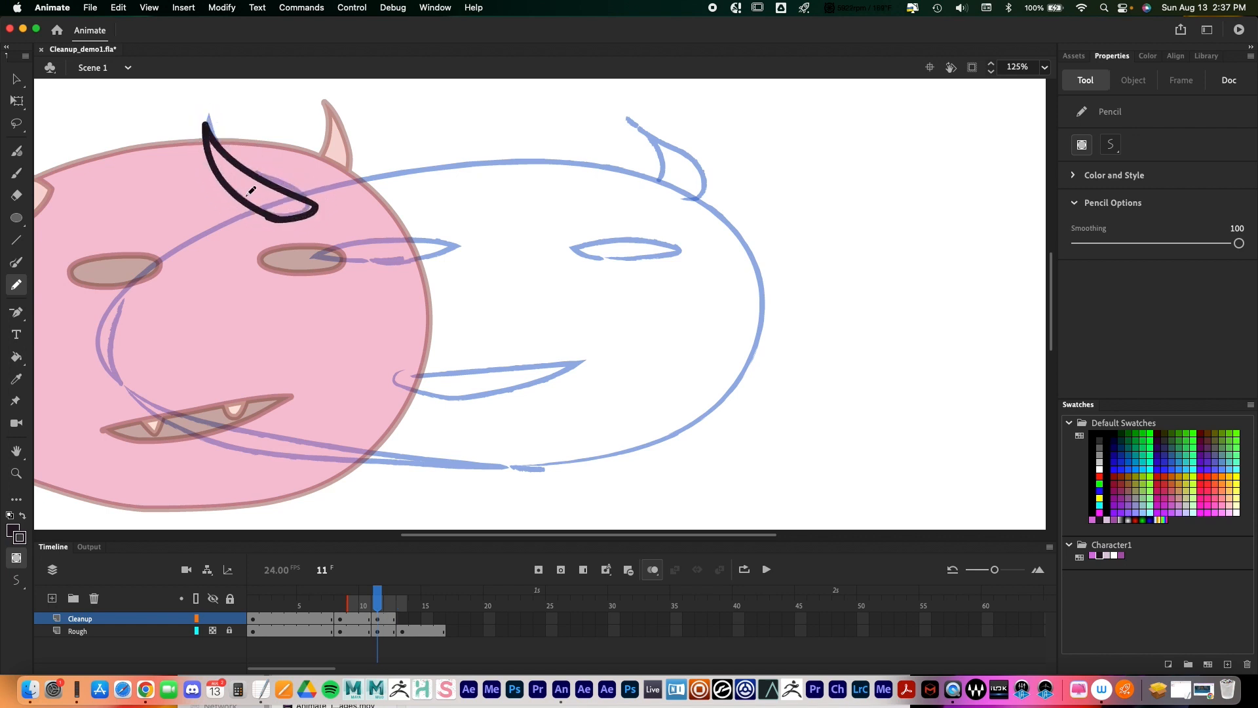
pyautogui.moveTo(654, 190)
pyautogui.mouseDown()
pyautogui.moveTo(660, 146)
pyautogui.moveTo(637, 124)
pyautogui.moveTo(684, 160)
pyautogui.moveTo(683, 210)
pyautogui.mouseUp()
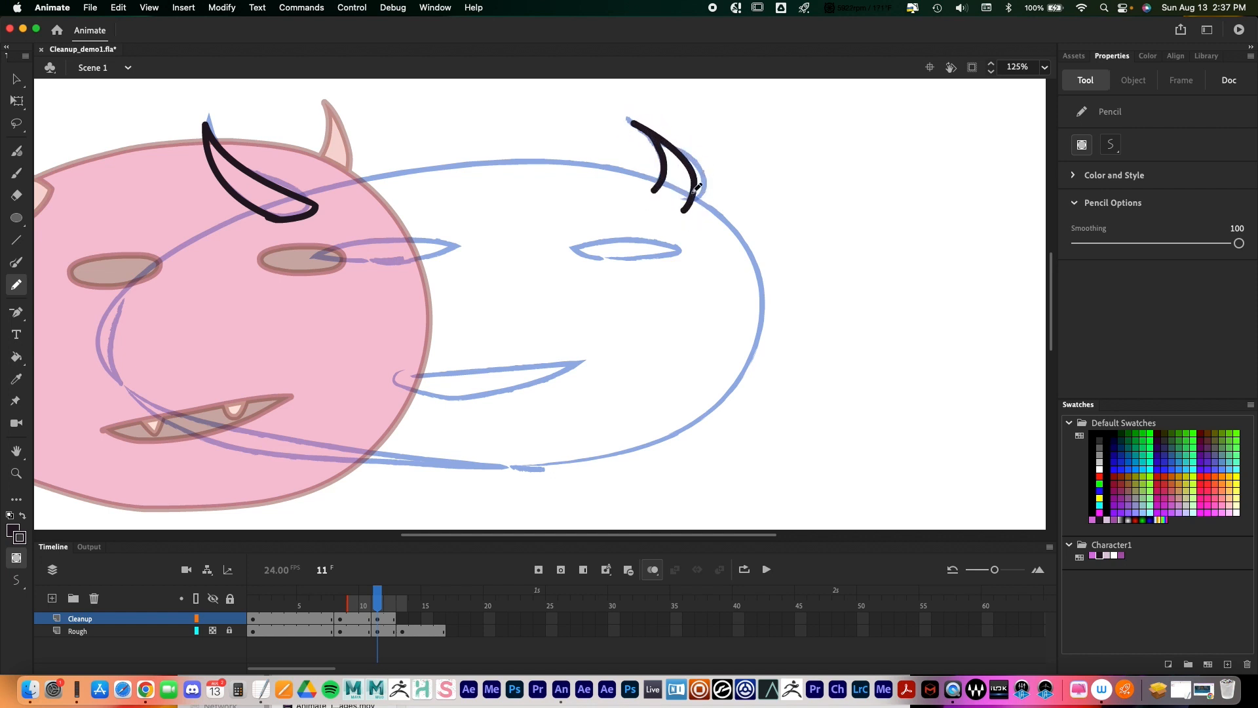
# Step: Draw the monster's left eye at frame 11 as an unfilled oval with a dark stroke of size 8
pyautogui.moveTo(358, 265)
pyautogui.mouseDown()
pyautogui.moveTo(320, 252)
pyautogui.moveTo(375, 239)
pyautogui.moveTo(454, 251)
pyautogui.moveTo(351, 261)
pyautogui.mouseUp()
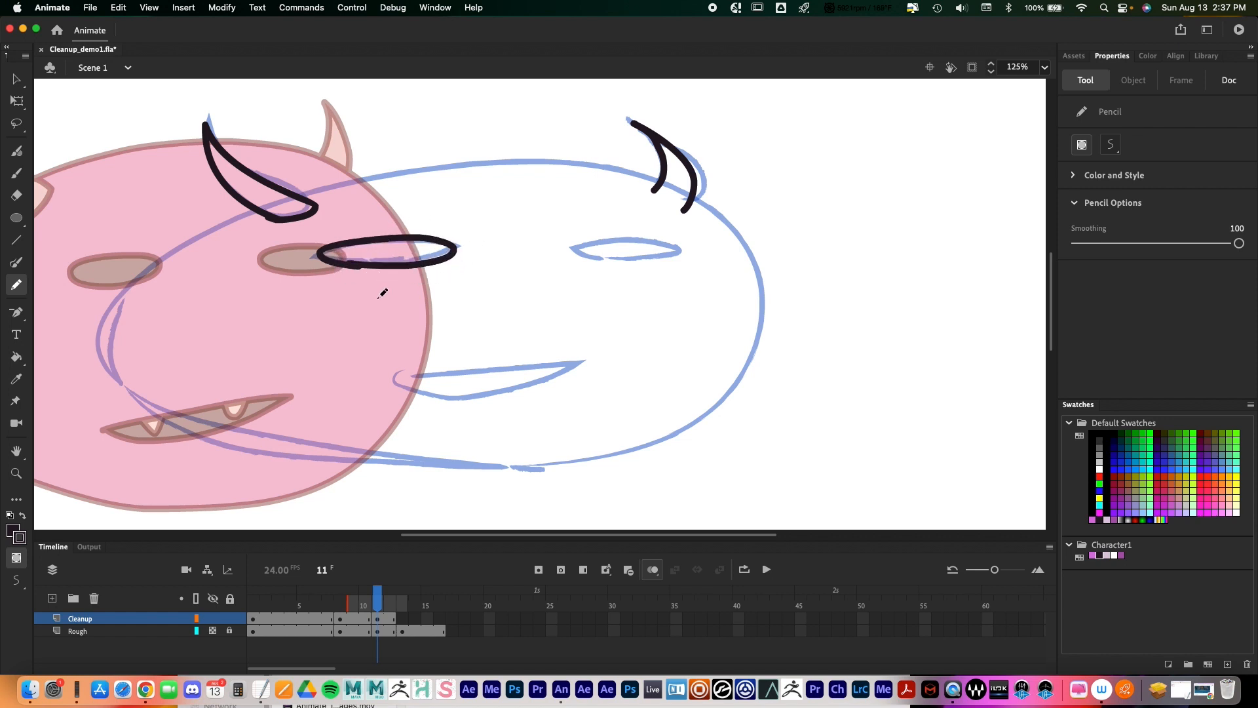
pyautogui.press('super+z')
pyautogui.click(19, 219)
pyautogui.moveTo(21, 221)
pyautogui.mouseDown()
pyautogui.moveTo(86, 226)
pyautogui.moveTo(77, 260)
pyautogui.mouseUp()
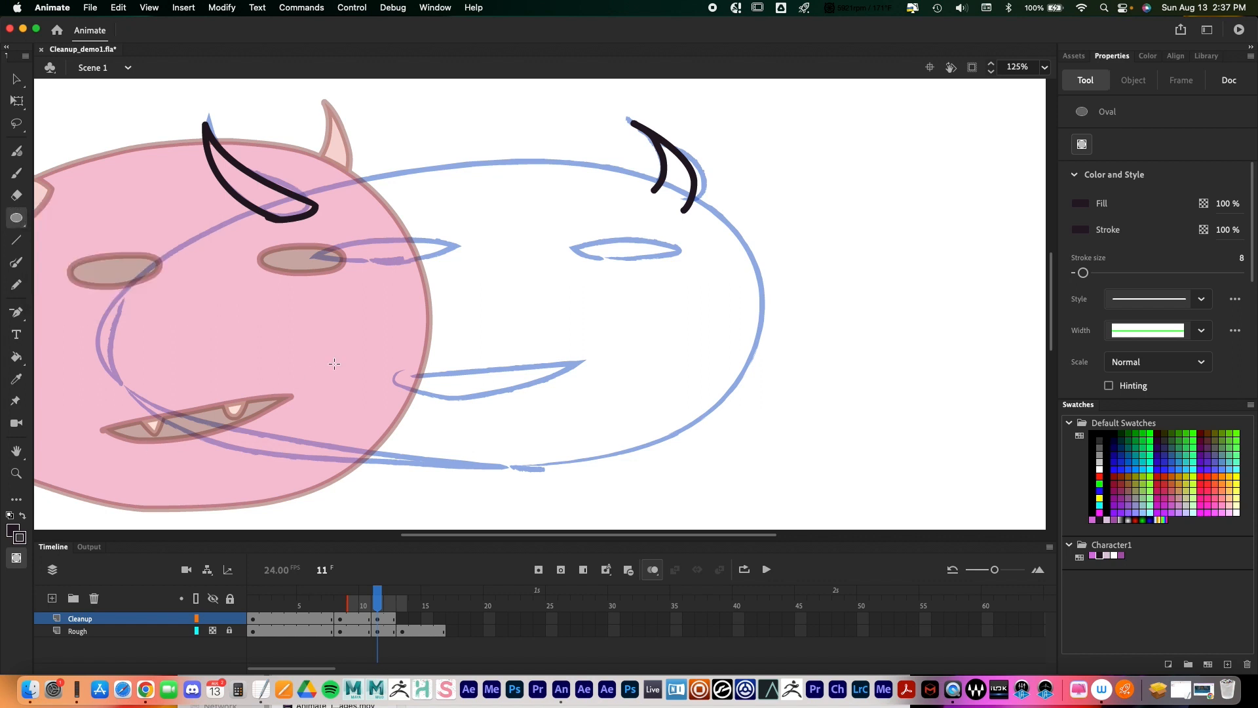
pyautogui.click(16, 535)
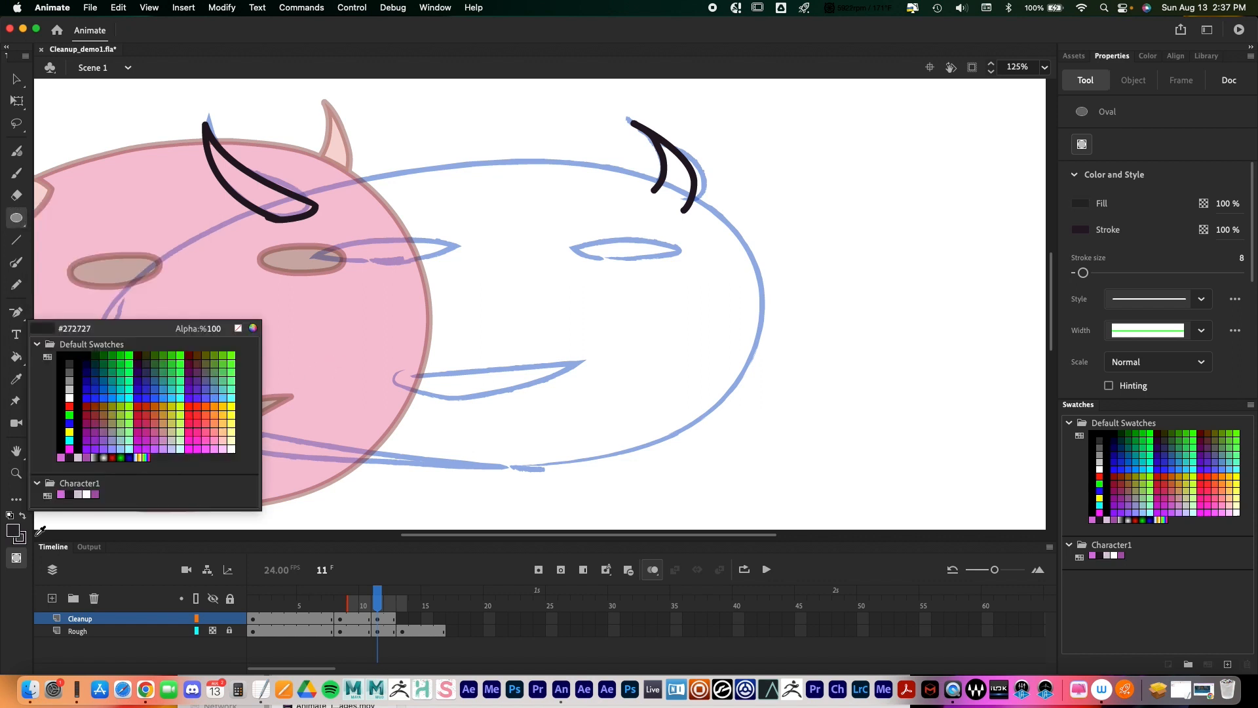
pyautogui.click(238, 329)
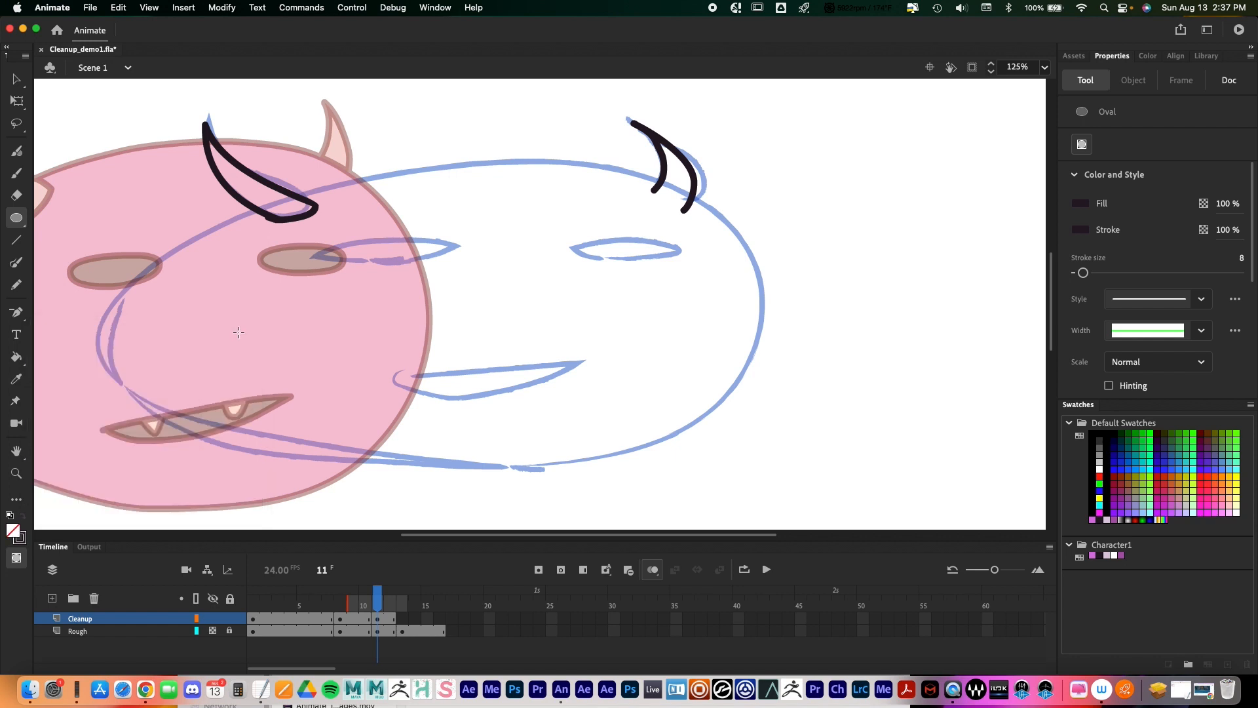
pyautogui.moveTo(330, 245); pyautogui.dragTo(454, 277)
# Step: Move the left eye oval up onto the rough sketch's eye and deselect it
pyautogui.click(20, 81)
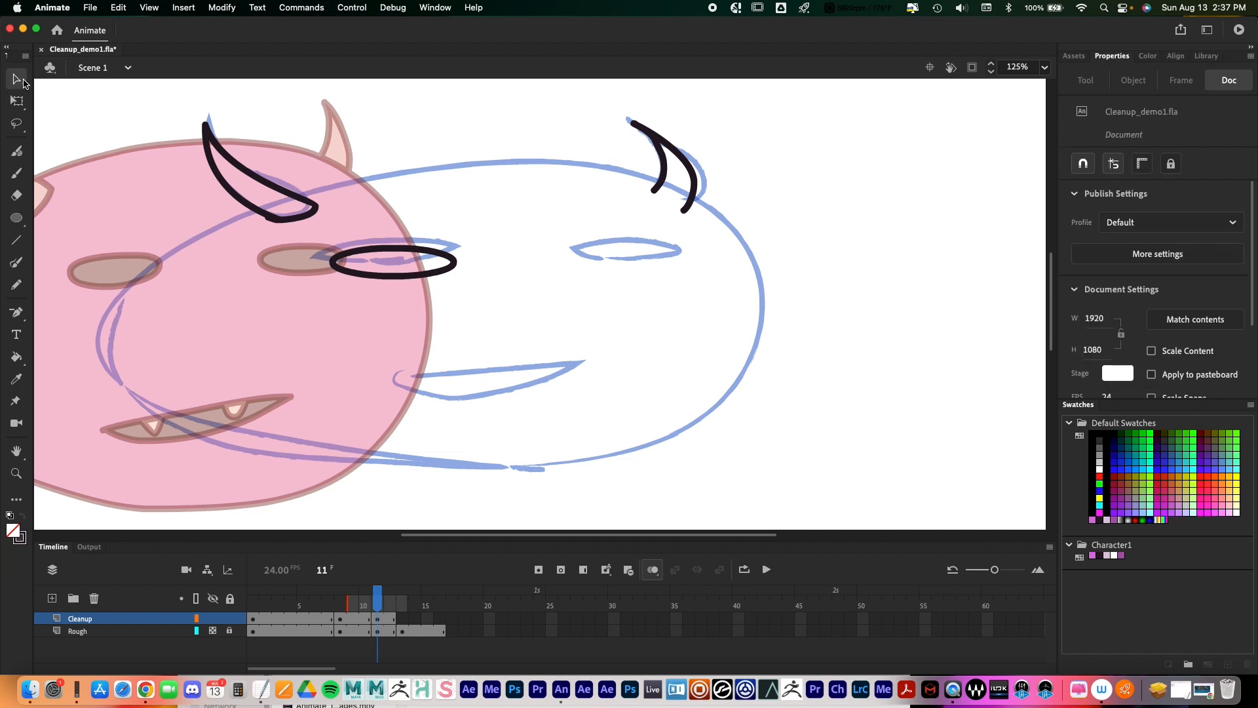
pyautogui.click(413, 245)
pyautogui.click(426, 247)
pyautogui.moveTo(424, 249); pyautogui.dragTo(422, 249)
pyautogui.click(627, 293)
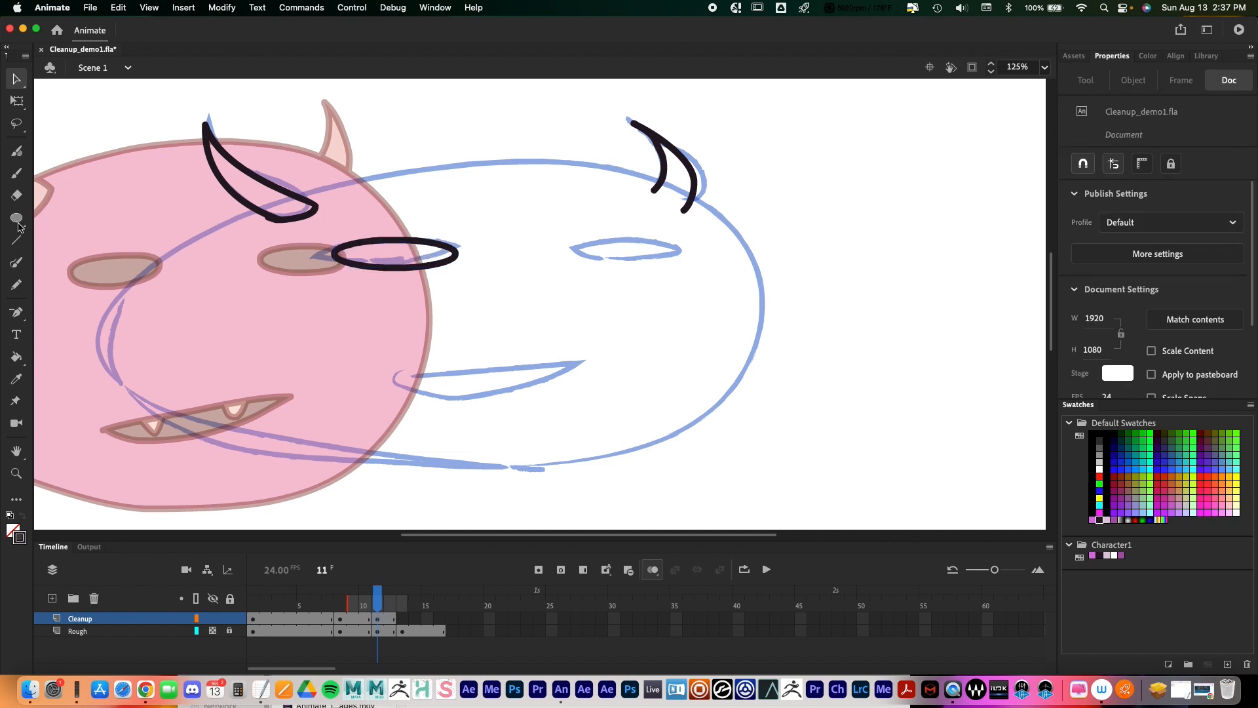
# Step: Draw the right eye as an unfilled dark-stroked oval about 127 by 28 over the rough sketch's right eye
pyautogui.moveTo(18, 226); pyautogui.dragTo(84, 262)
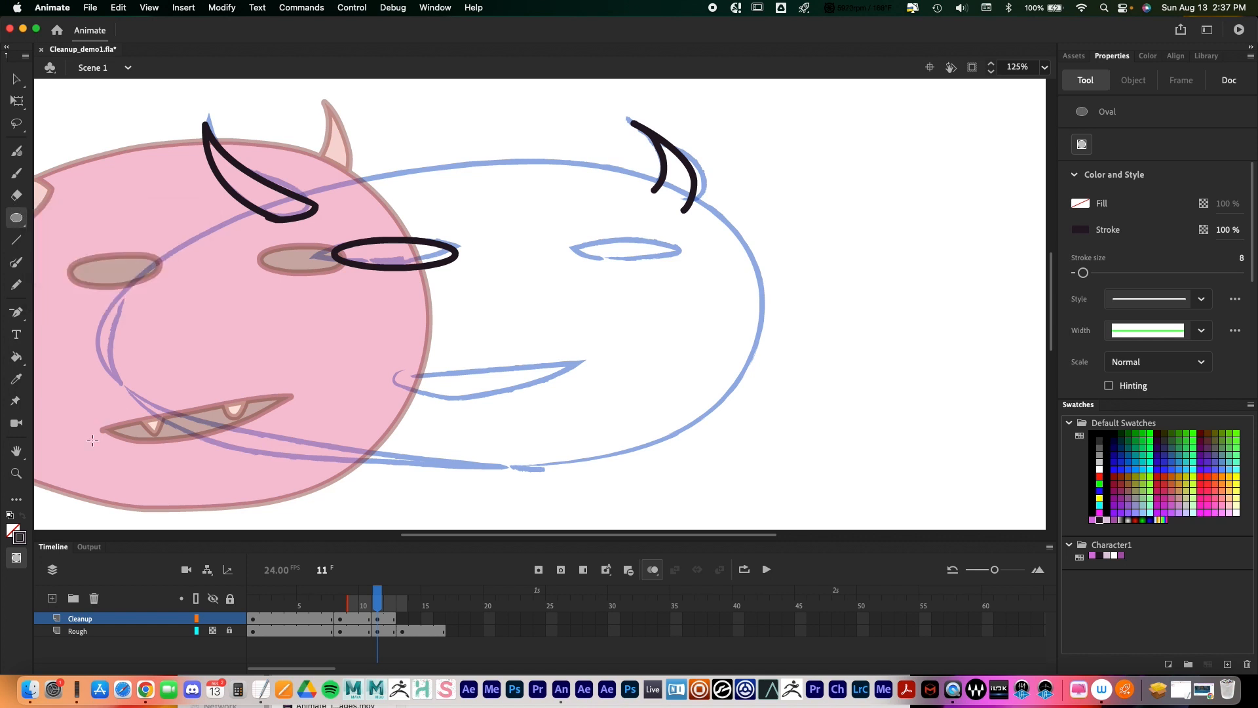
pyautogui.click(13, 532)
pyautogui.click(238, 335)
pyautogui.moveTo(571, 236); pyautogui.dragTo(680, 268)
pyautogui.press('super+z')
pyautogui.click(11, 532)
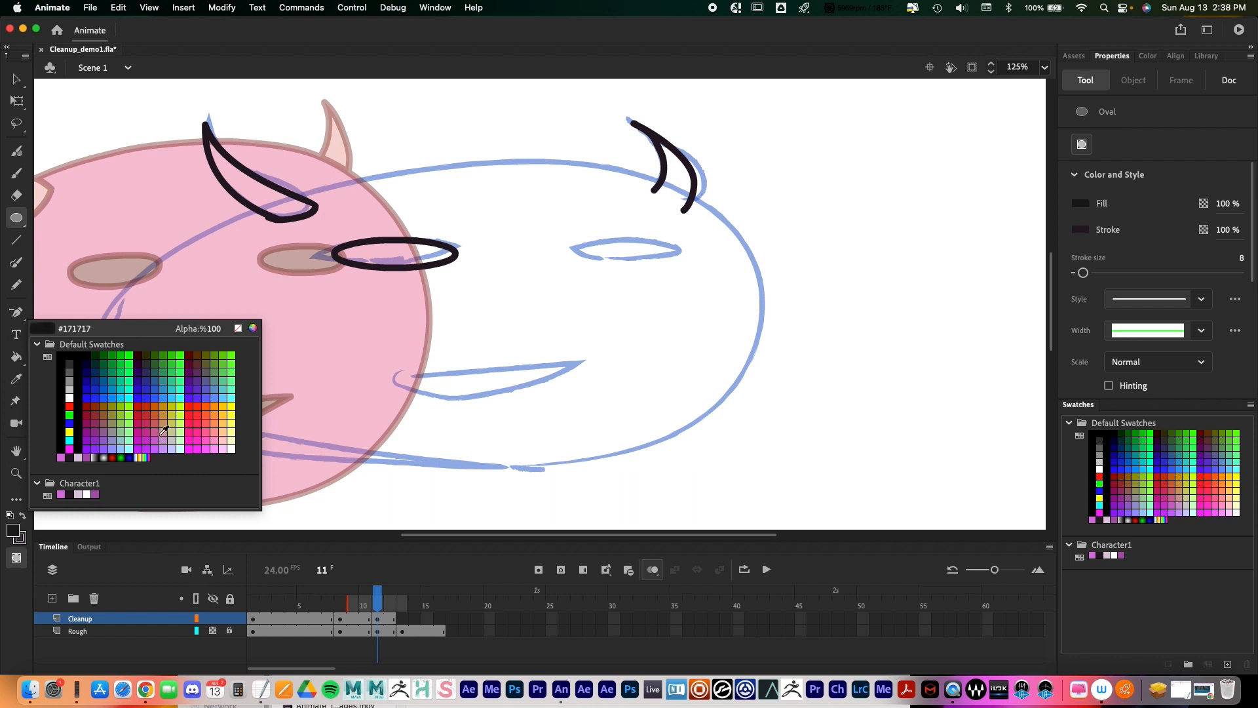
pyautogui.click(238, 334)
pyautogui.moveTo(569, 244)
pyautogui.mouseDown()
pyautogui.moveTo(682, 266)
pyautogui.moveTo(638, 245)
pyautogui.mouseUp()
pyautogui.press('v')
pyautogui.click(644, 255)
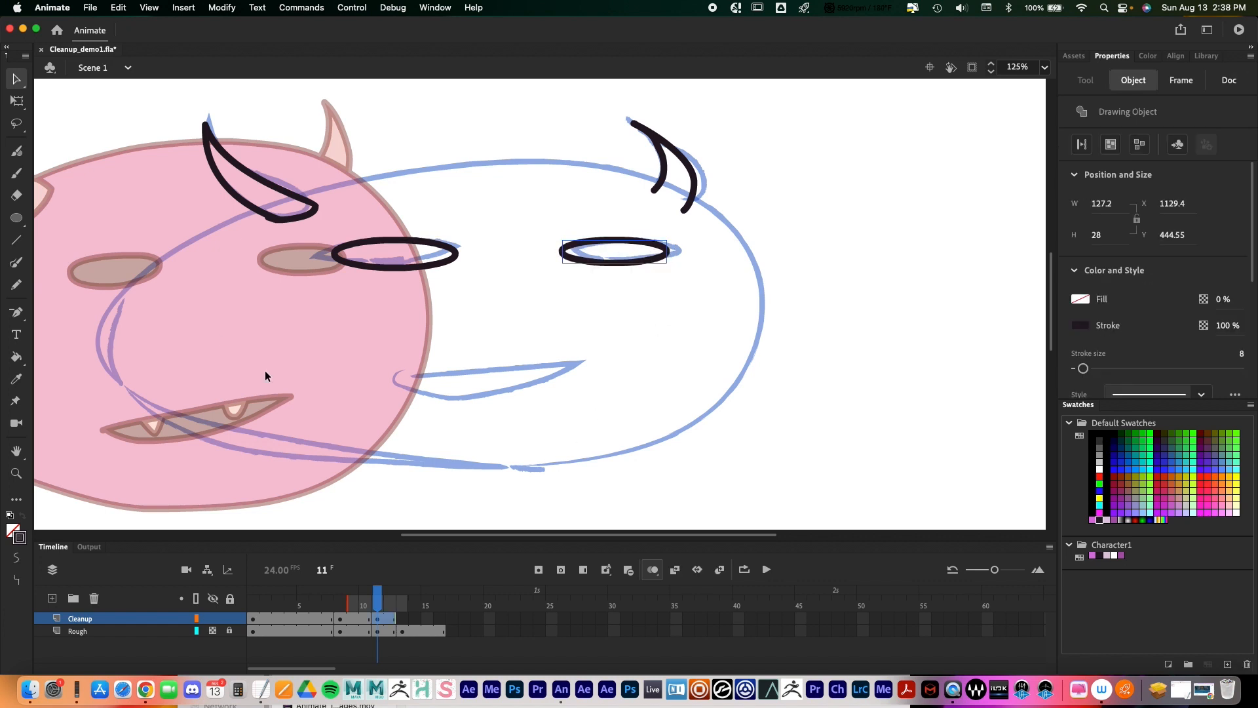
# Step: Trace the mouth with the Pencil tool: upper line, lower curve and two fangs, letting the strokes overshoot each other
pyautogui.press('y')
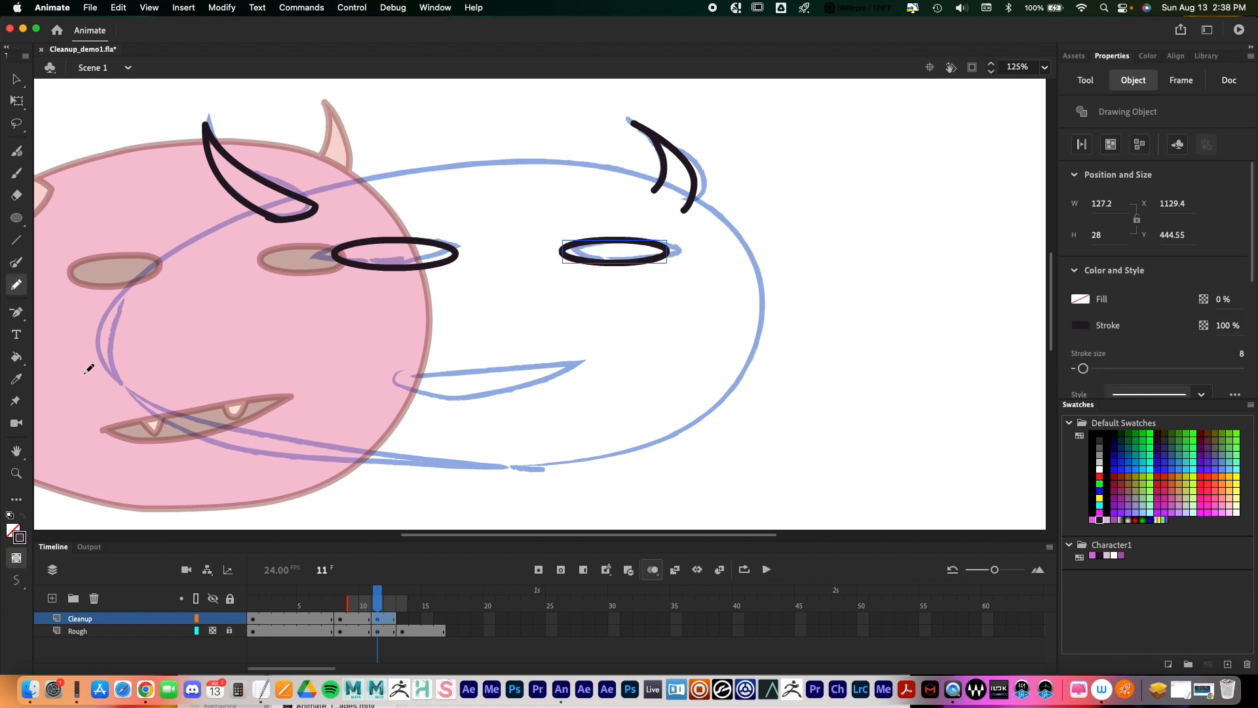
pyautogui.moveTo(378, 375); pyautogui.dragTo(596, 358)
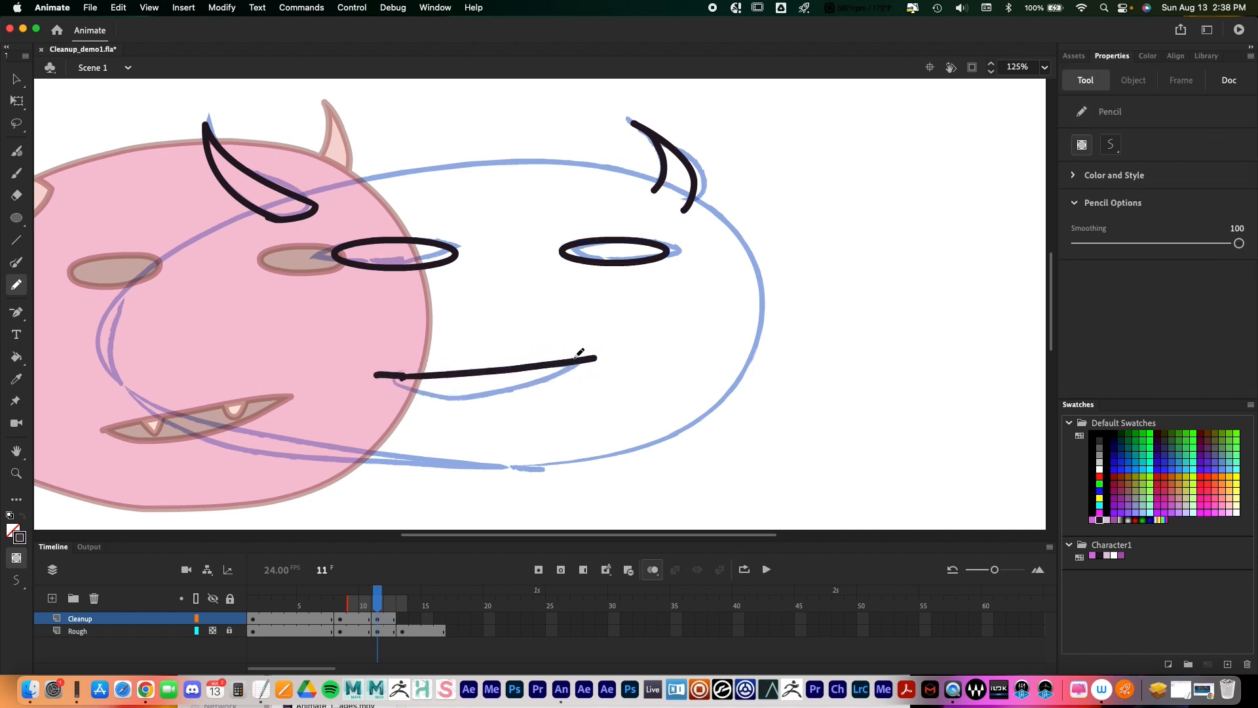
pyautogui.press('super+z')
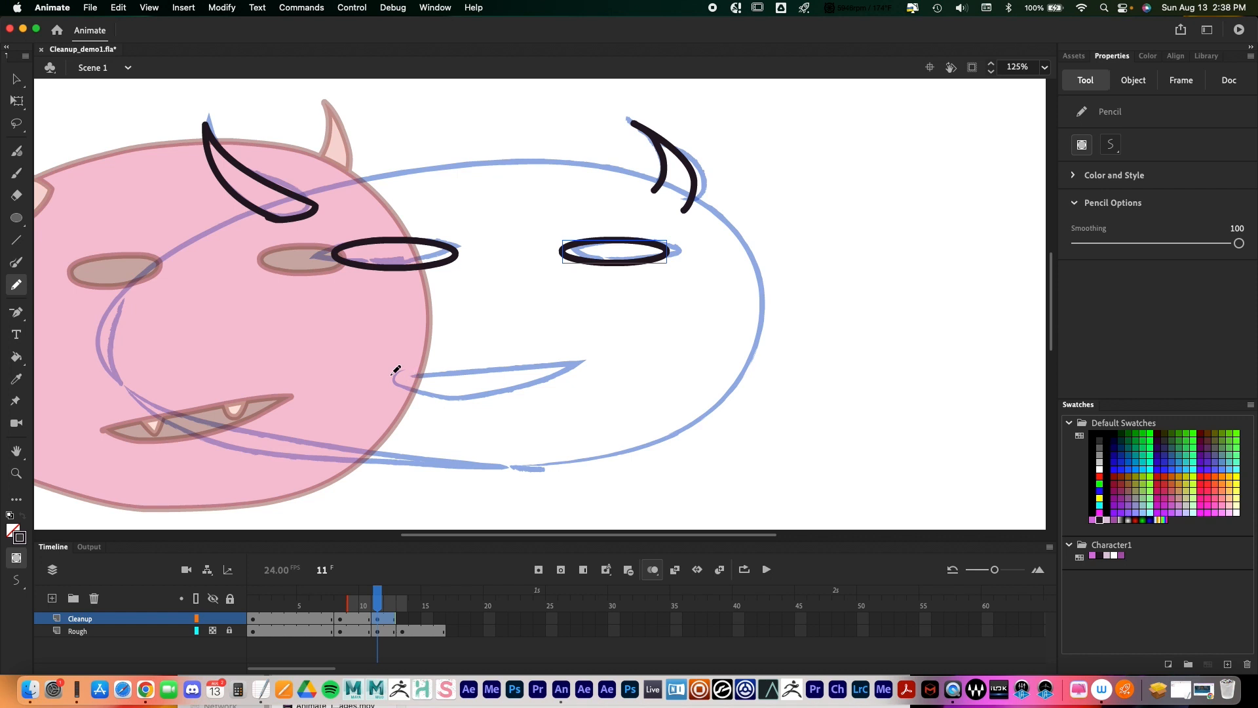
pyautogui.moveTo(371, 375)
pyautogui.mouseDown()
pyautogui.moveTo(598, 358)
pyautogui.moveTo(442, 398)
pyautogui.moveTo(380, 369)
pyautogui.moveTo(442, 386)
pyautogui.moveTo(532, 371)
pyautogui.moveTo(518, 378)
pyautogui.moveTo(541, 355)
pyautogui.moveTo(512, 367)
pyautogui.moveTo(520, 381)
pyautogui.moveTo(545, 351)
pyautogui.mouseUp()
pyautogui.press('super+z')
pyautogui.press('super+z')
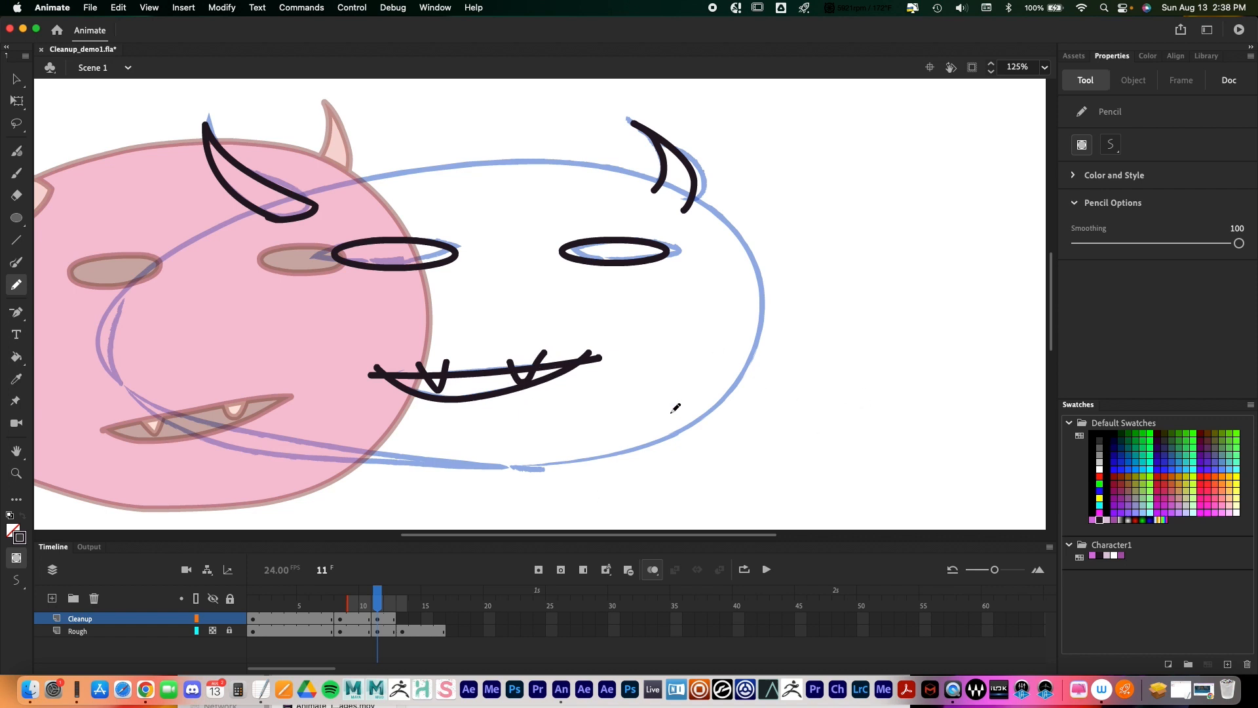
# Step: Trace the stretched body outline as one closed Pencil stroke, turn off onion skinning and return to frame 11
pyautogui.hscroll(-3, 721, 388)
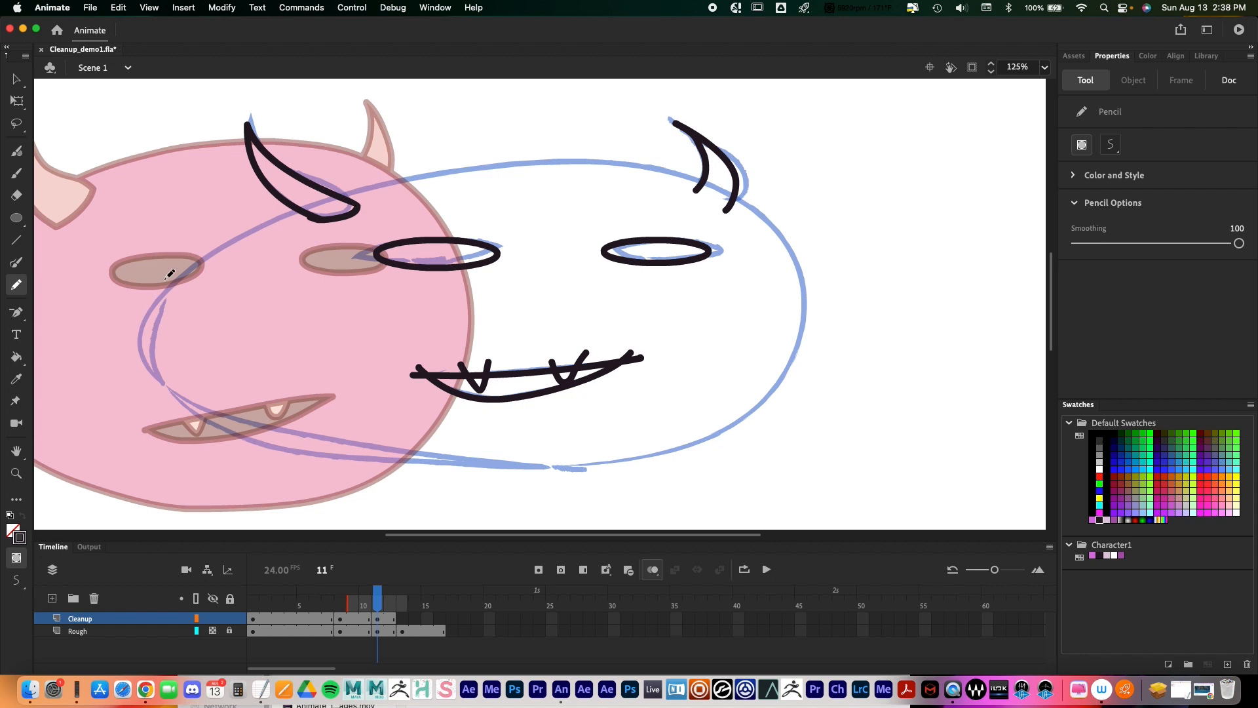
pyautogui.moveTo(165, 271)
pyautogui.mouseDown()
pyautogui.moveTo(274, 201)
pyautogui.moveTo(405, 159)
pyautogui.moveTo(519, 153)
pyautogui.moveTo(685, 165)
pyautogui.moveTo(785, 227)
pyautogui.moveTo(808, 278)
pyautogui.moveTo(797, 360)
pyautogui.moveTo(741, 426)
pyautogui.moveTo(622, 472)
pyautogui.moveTo(463, 477)
pyautogui.moveTo(314, 466)
pyautogui.moveTo(230, 441)
pyautogui.moveTo(167, 401)
pyautogui.moveTo(147, 348)
pyautogui.moveTo(154, 293)
pyautogui.moveTo(204, 239)
pyautogui.mouseUp()
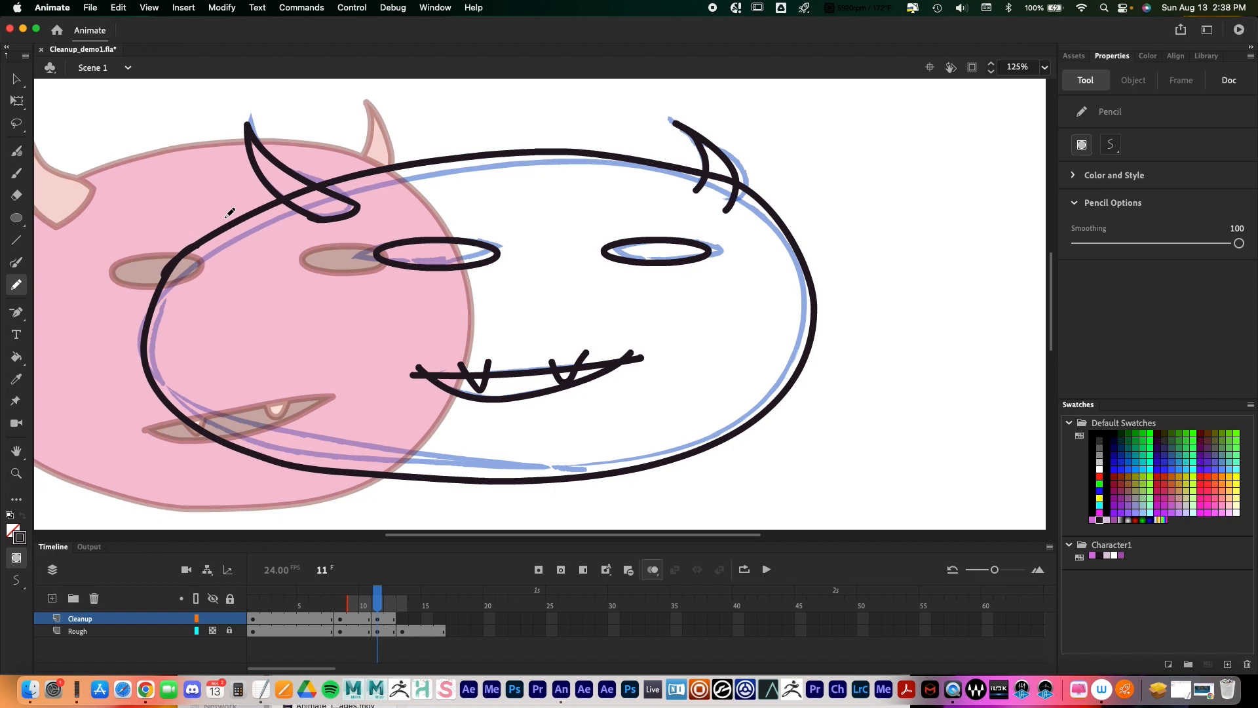
pyautogui.click(359, 622)
pyautogui.click(653, 570)
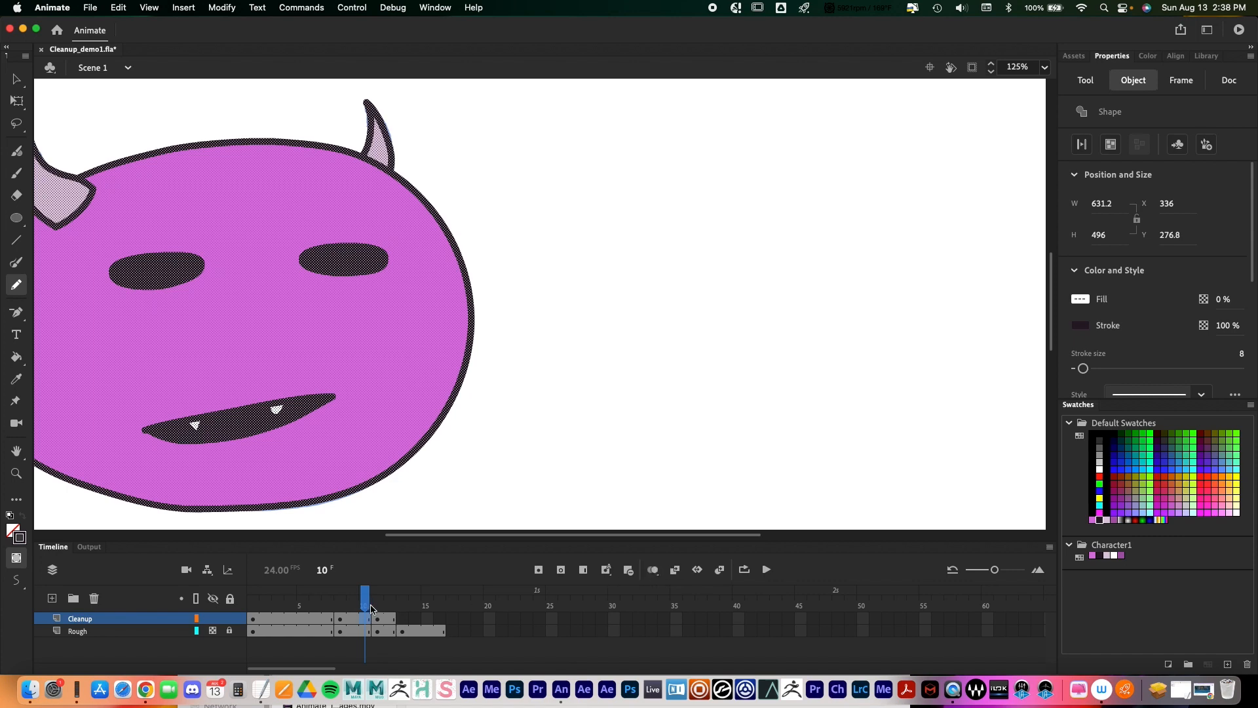
pyautogui.press('.')
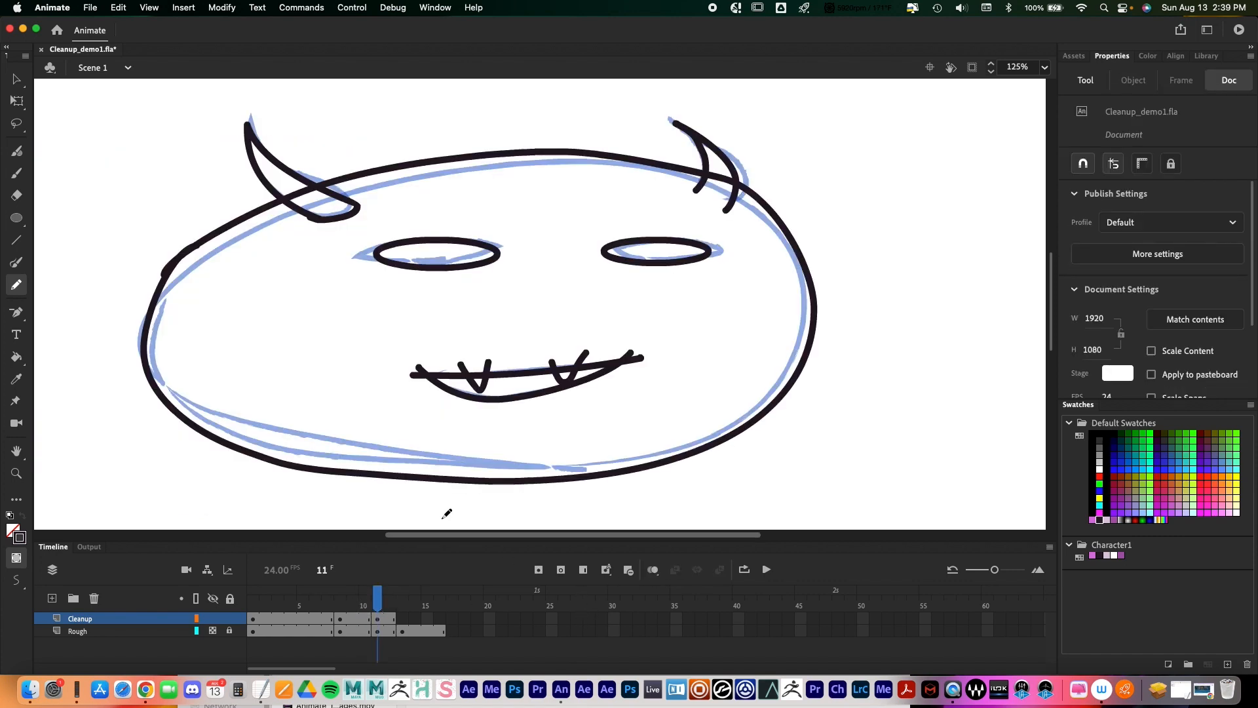
# Step: Check the horn, body, eye and mouth strokes as separate drawing objects by selecting them in turn
pyautogui.click(21, 83)
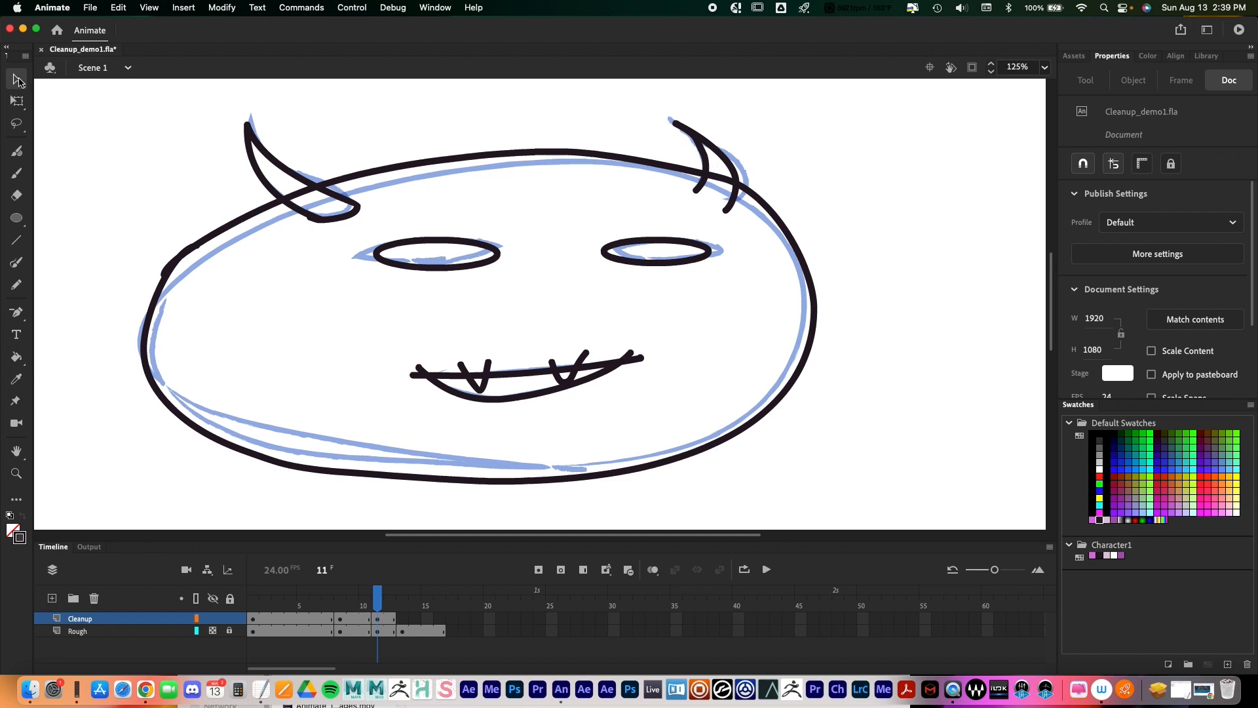
pyautogui.click(731, 170)
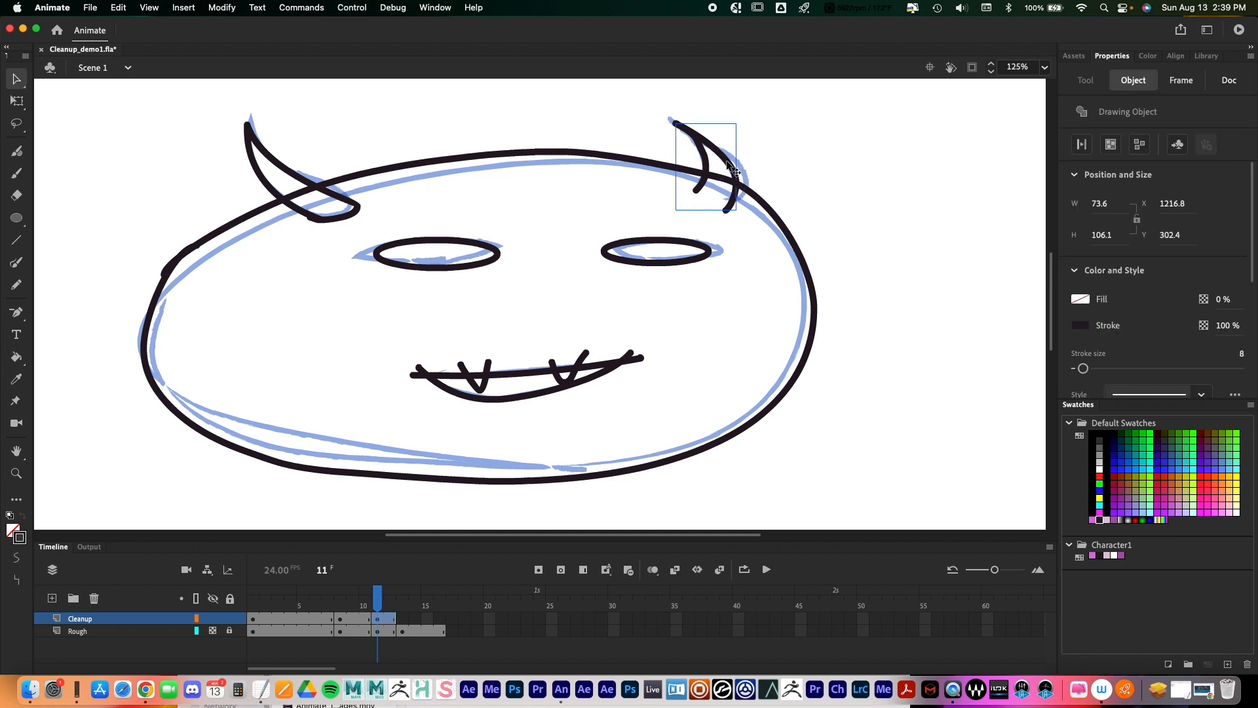
pyautogui.click(788, 231)
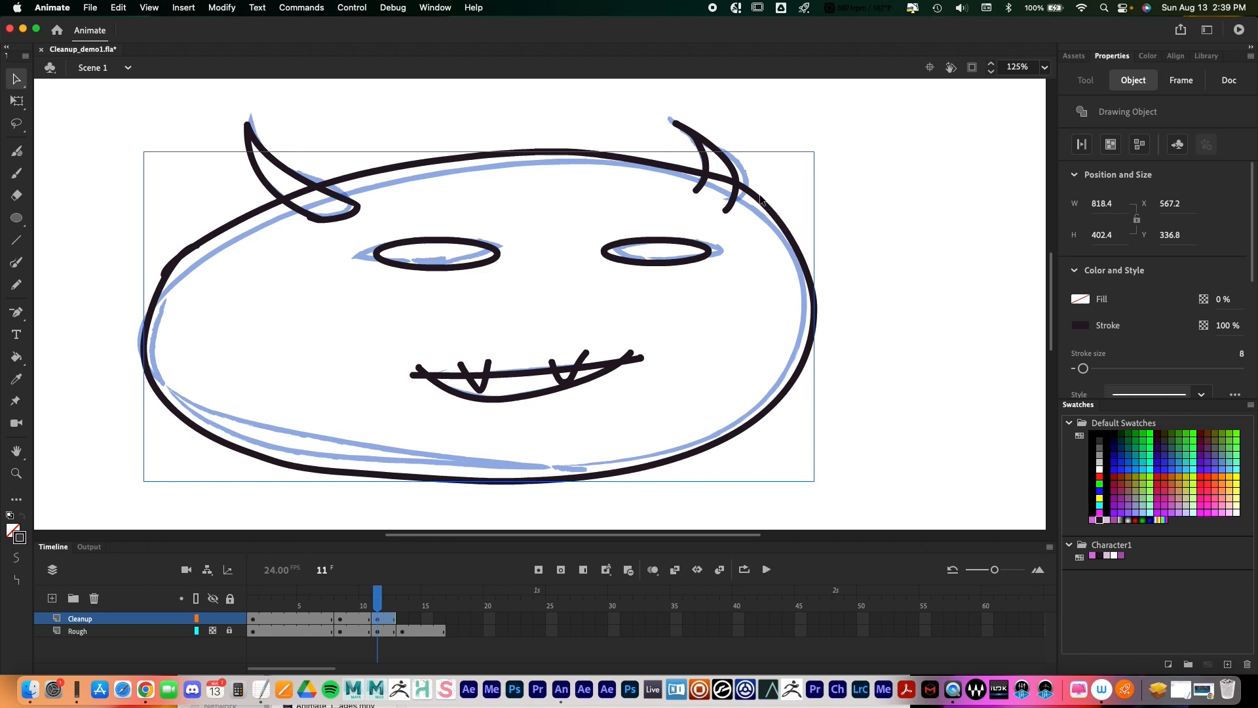
pyautogui.click(714, 262)
pyautogui.click(598, 378)
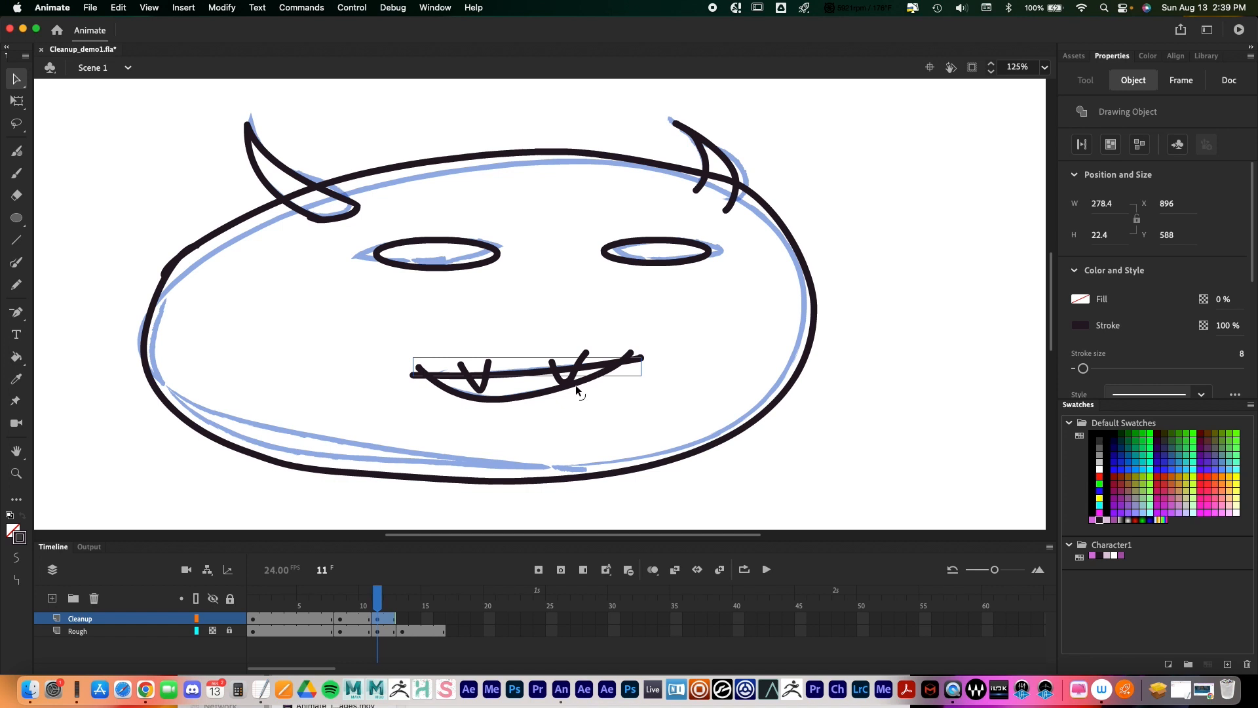
pyautogui.moveTo(545, 397)
pyautogui.mouseDown()
pyautogui.moveTo(555, 411)
pyautogui.moveTo(556, 398)
pyautogui.mouseUp()
pyautogui.press('super+z')
# Step: Examine the body outline's anchor points around the overlapping stroke ends with the Subselection tool
pyautogui.moveTo(21, 83); pyautogui.dragTo(58, 108)
pyautogui.click(170, 274)
pyautogui.press('z')
pyautogui.click(210, 268)
pyautogui.moveTo(600, 374); pyautogui.dragTo(386, 398)
pyautogui.moveTo(752, 360); pyautogui.dragTo(668, 384)
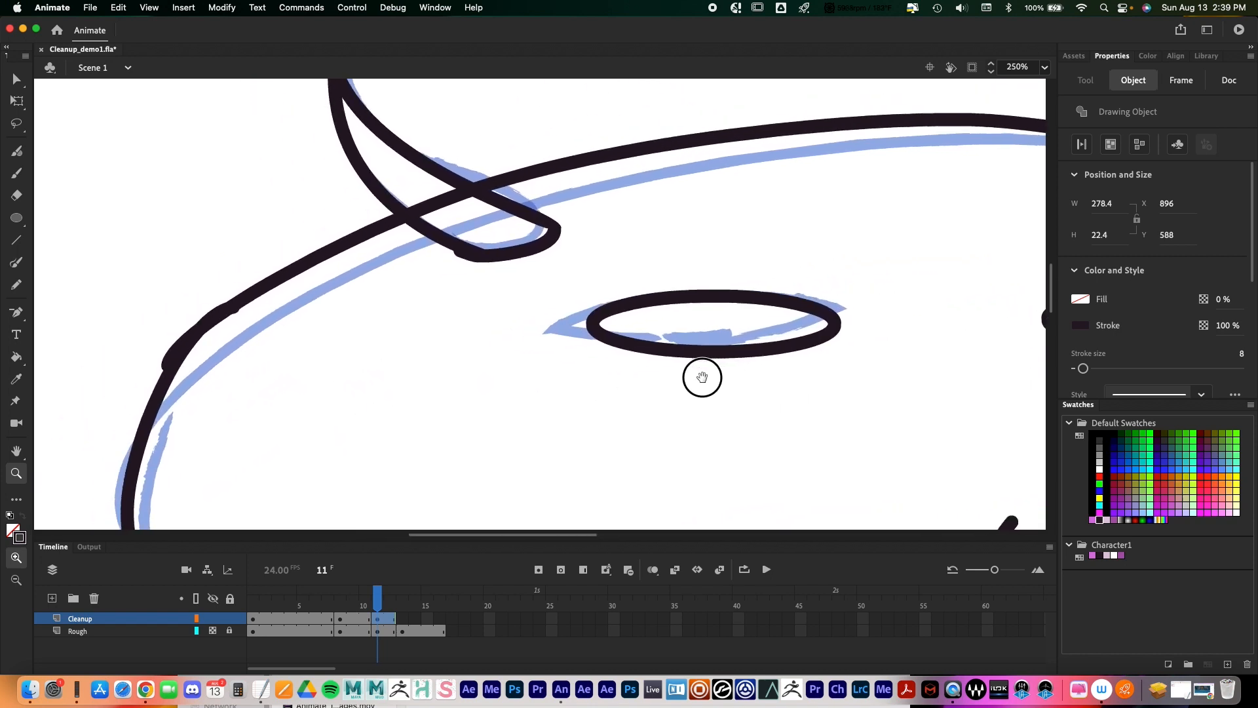
pyautogui.press('a')
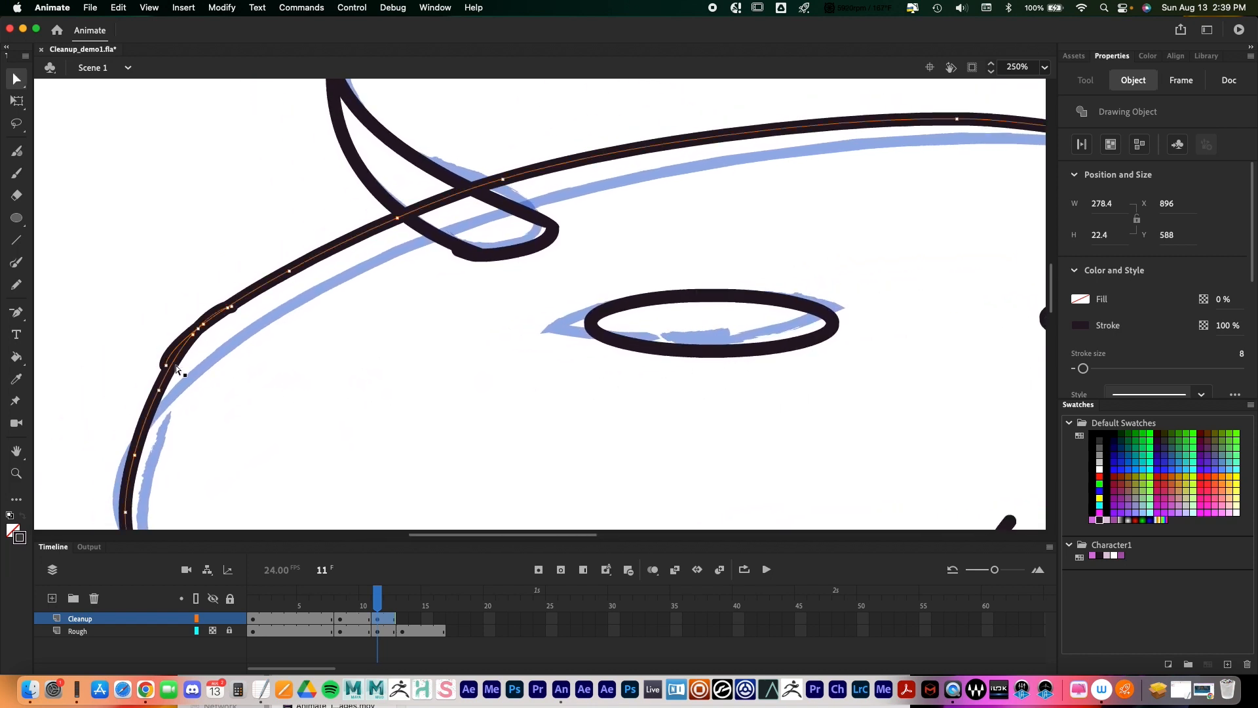
pyautogui.moveTo(381, 396); pyautogui.dragTo(498, 332)
pyautogui.press('z')
pyautogui.keyDown('alt'); pyautogui.click(571, 309); pyautogui.keyUp('alt')
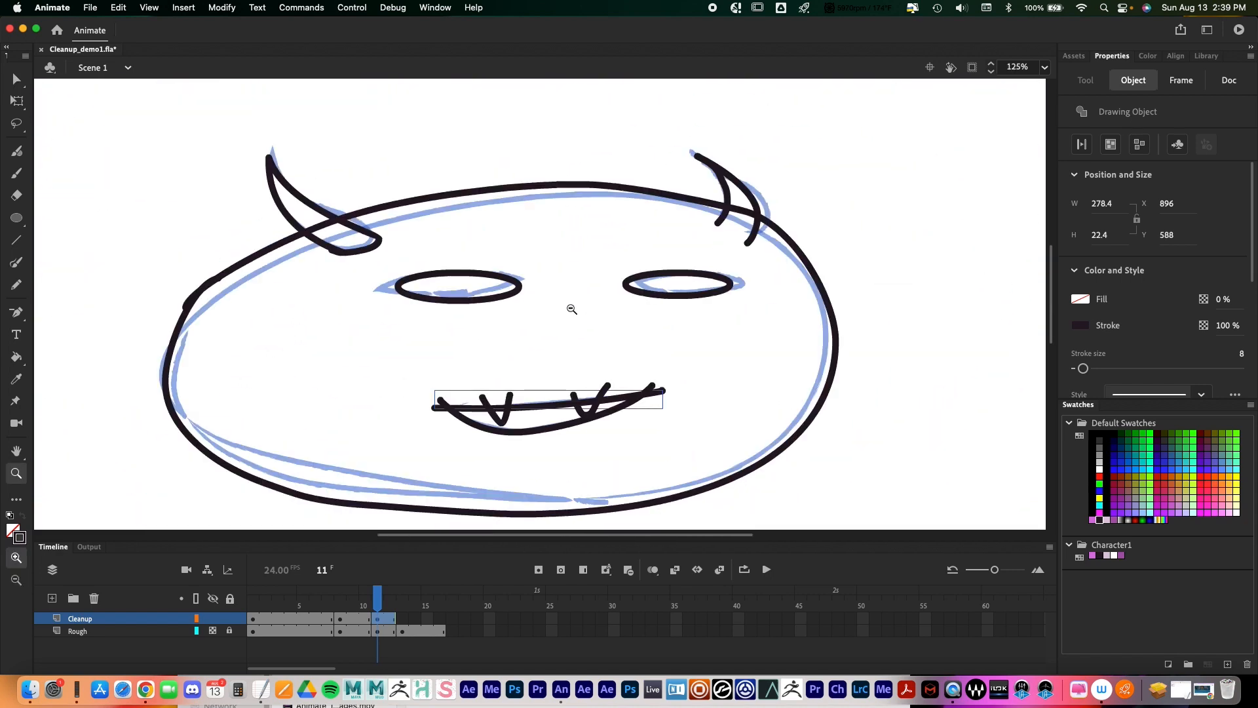
pyautogui.keyDown('alt'); pyautogui.click(571, 309); pyautogui.keyUp('alt')
# Step: Select all the strokes of the frame 11 drawing and break them apart into one merged shape
pyautogui.click(17, 78)
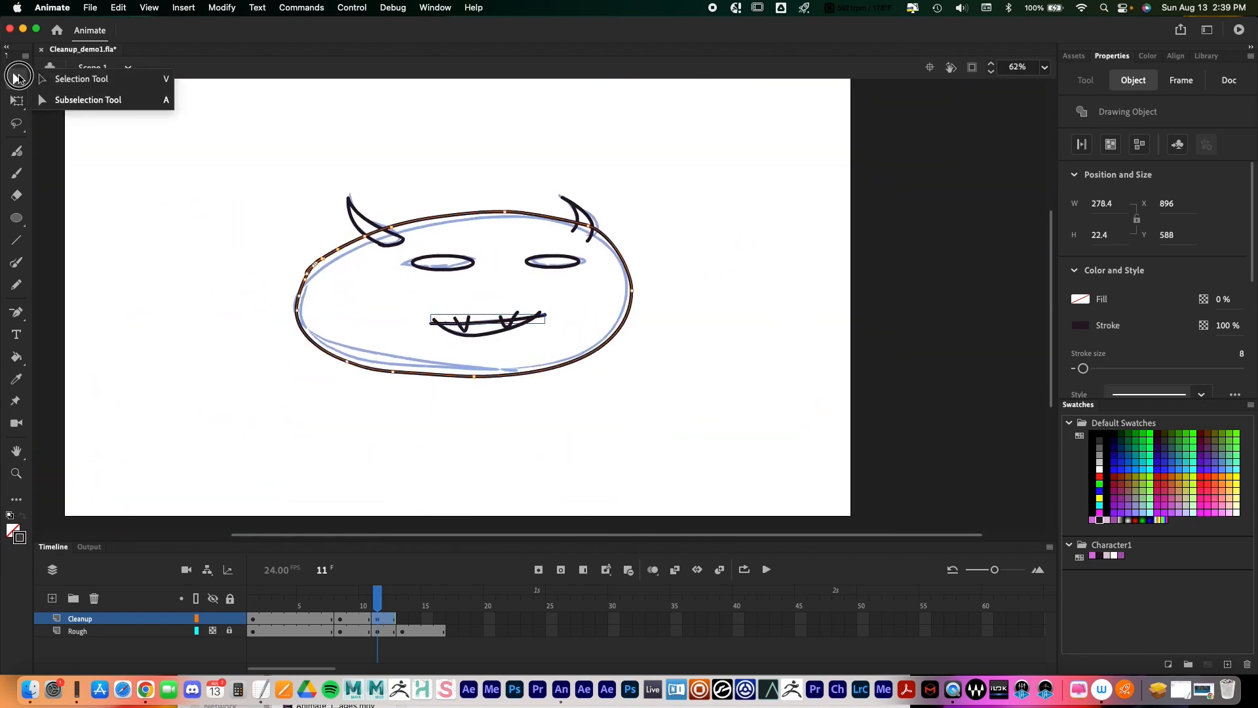
pyautogui.click(67, 81)
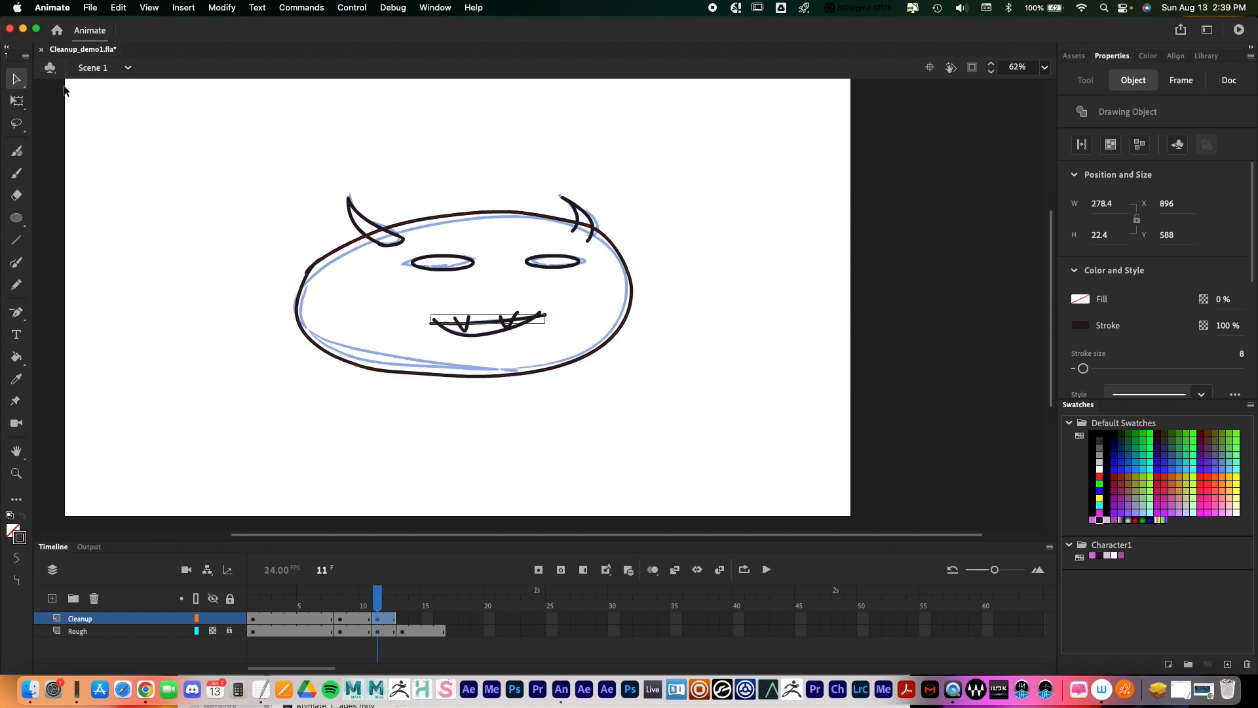
pyautogui.moveTo(226, 147)
pyautogui.mouseDown()
pyautogui.moveTo(674, 419)
pyautogui.moveTo(690, 406)
pyautogui.mouseUp()
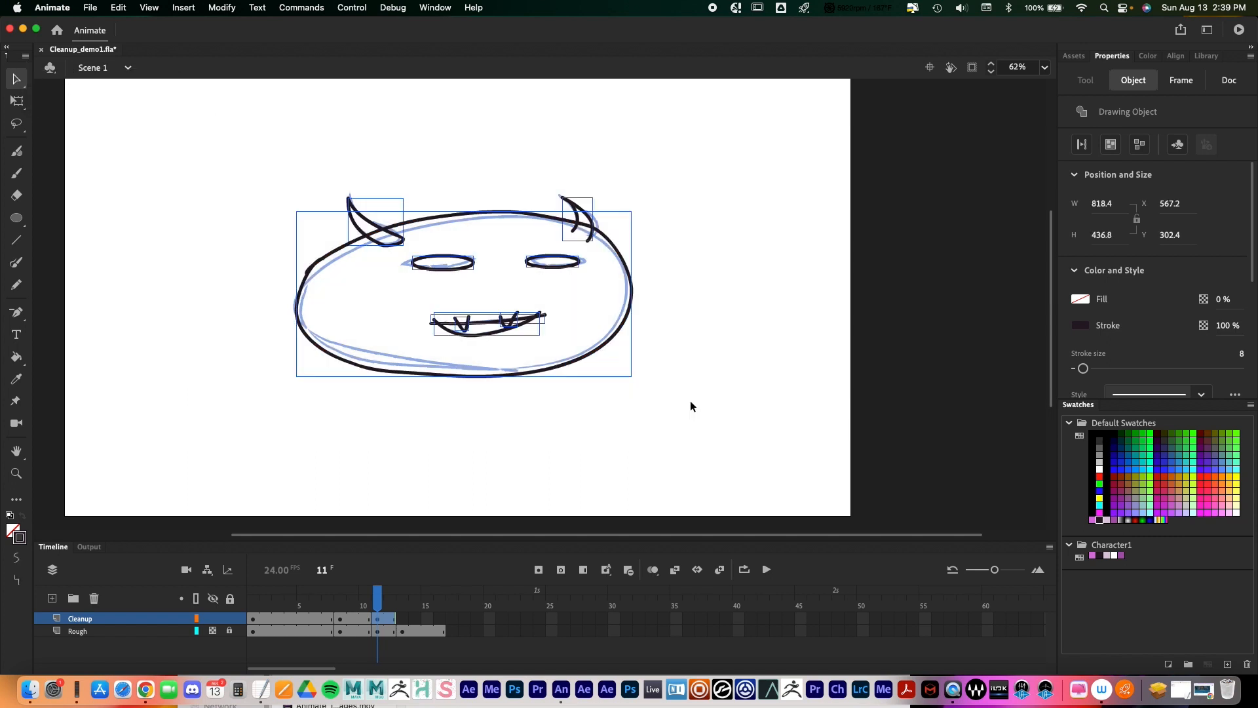
pyautogui.click(1139, 146)
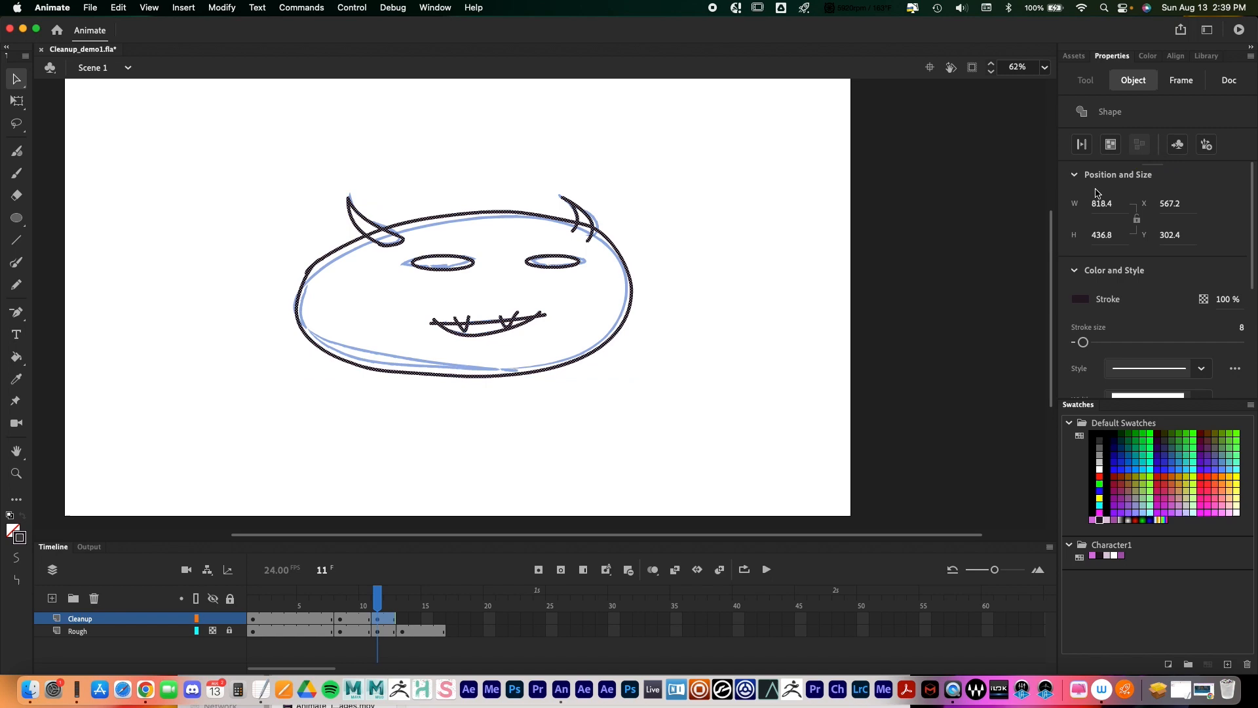
# Step: Delete the segment of the body outline that crosses the left horn
pyautogui.press('z')
pyautogui.click(418, 253)
pyautogui.hscroll(5, 547, 324)
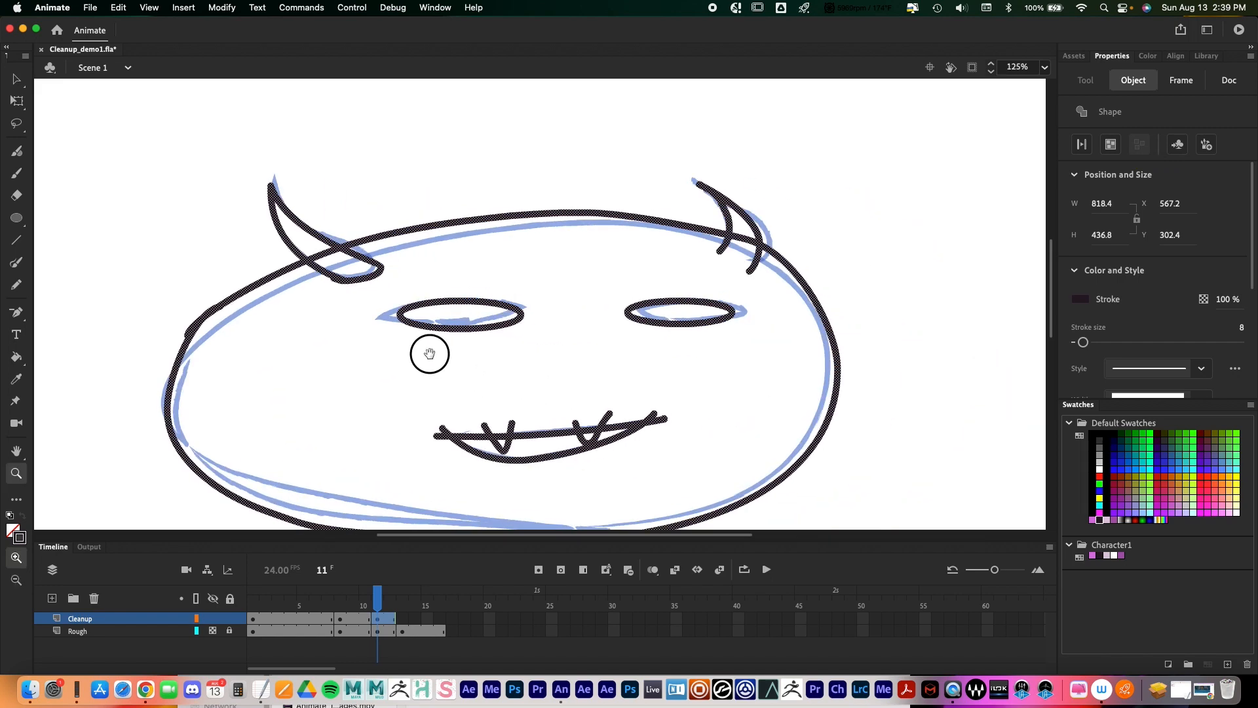
pyautogui.click(16, 79)
pyautogui.click(335, 195)
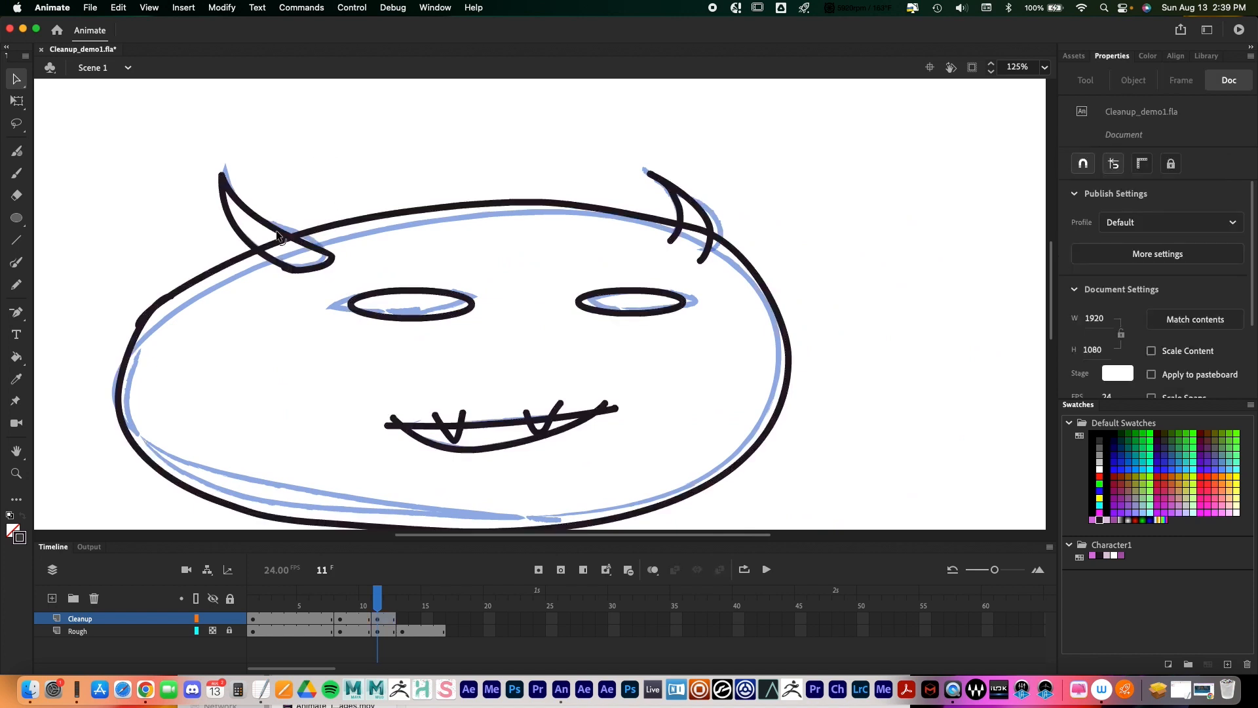
pyautogui.click(278, 242)
pyautogui.click(347, 253)
# Step: Delete the four fang stroke ends that stick out above the mouth's upper line
pyautogui.click(437, 418)
pyautogui.press('Delete')
pyautogui.click(462, 416)
pyautogui.press('Delete')
pyautogui.click(528, 415)
pyautogui.press('Delete')
pyautogui.click(560, 410)
pyautogui.press('Delete')
# Step: Delete the overshooting stroke ends at both corners of the mouth
pyautogui.click(393, 424)
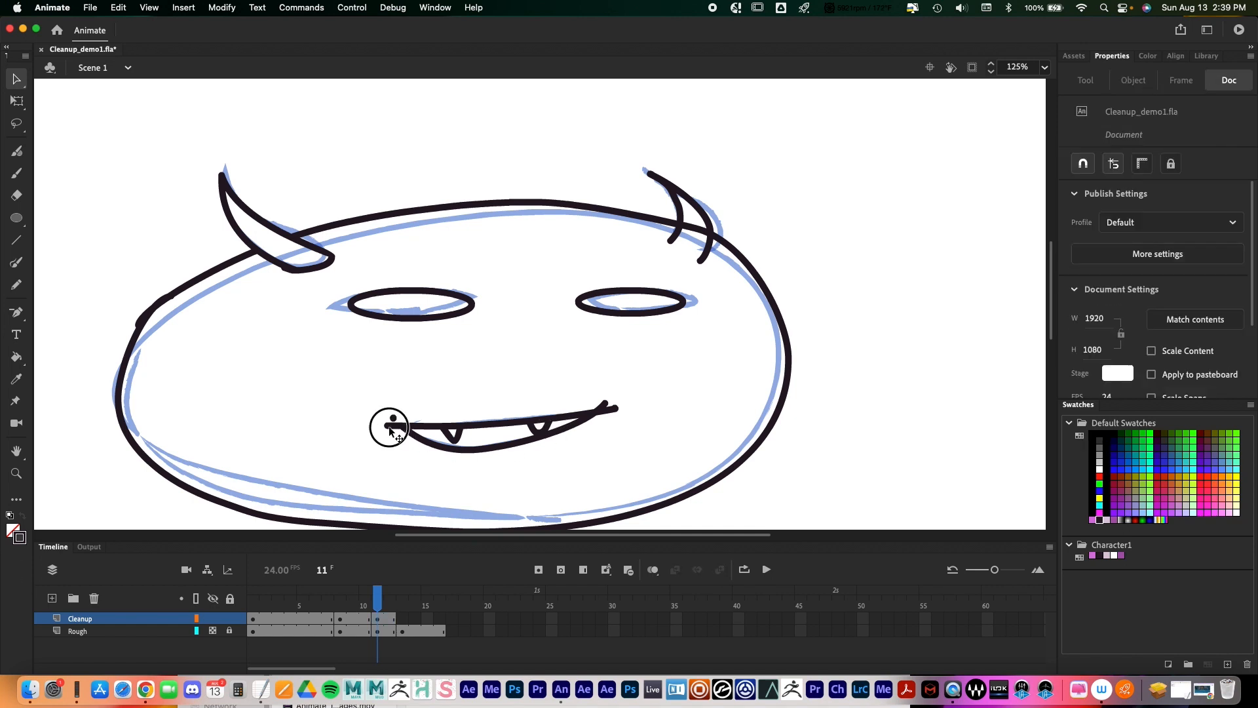
pyautogui.press('Delete')
pyautogui.press('cmd+z')
pyautogui.press('cmd+z')
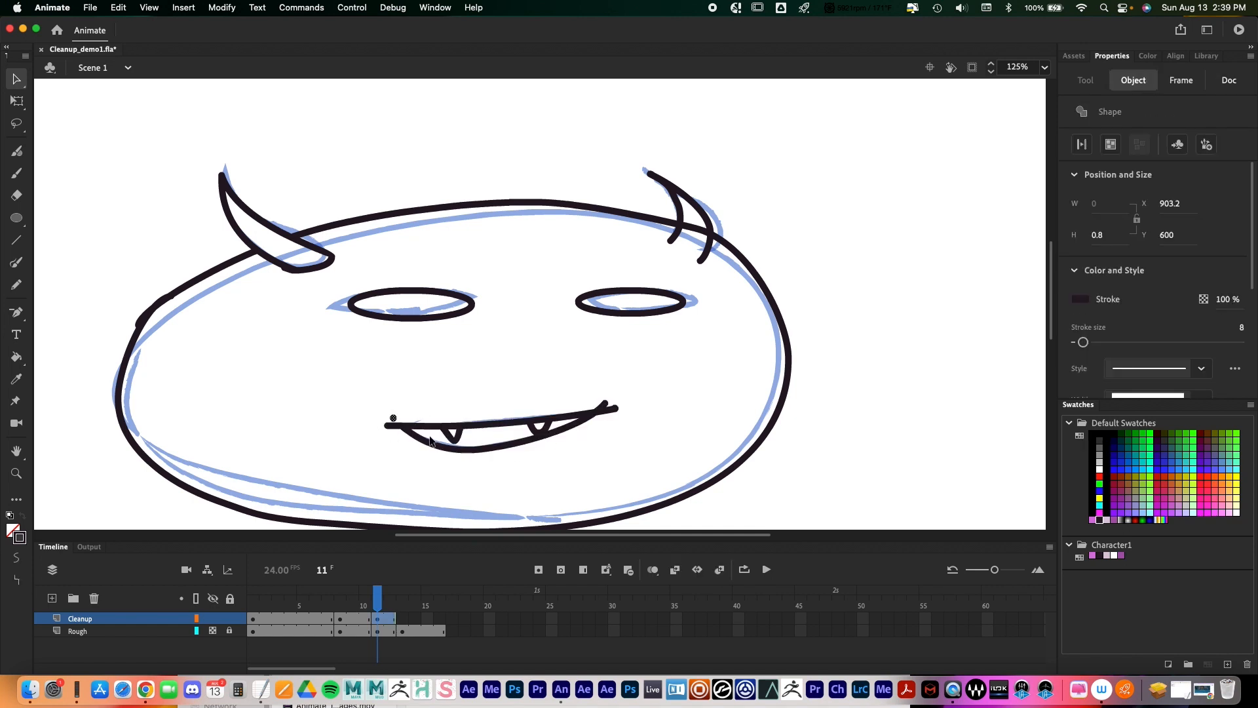
pyautogui.click(614, 409)
pyautogui.press('Delete')
pyautogui.click(614, 408)
pyautogui.press('Delete')
pyautogui.click(391, 426)
pyautogui.press('Delete')
# Step: Delete the two stroke ends of the right horn that extend inside the body outline
pyautogui.click(705, 261)
pyautogui.press('Delete')
pyautogui.click(674, 239)
pyautogui.press('Delete')
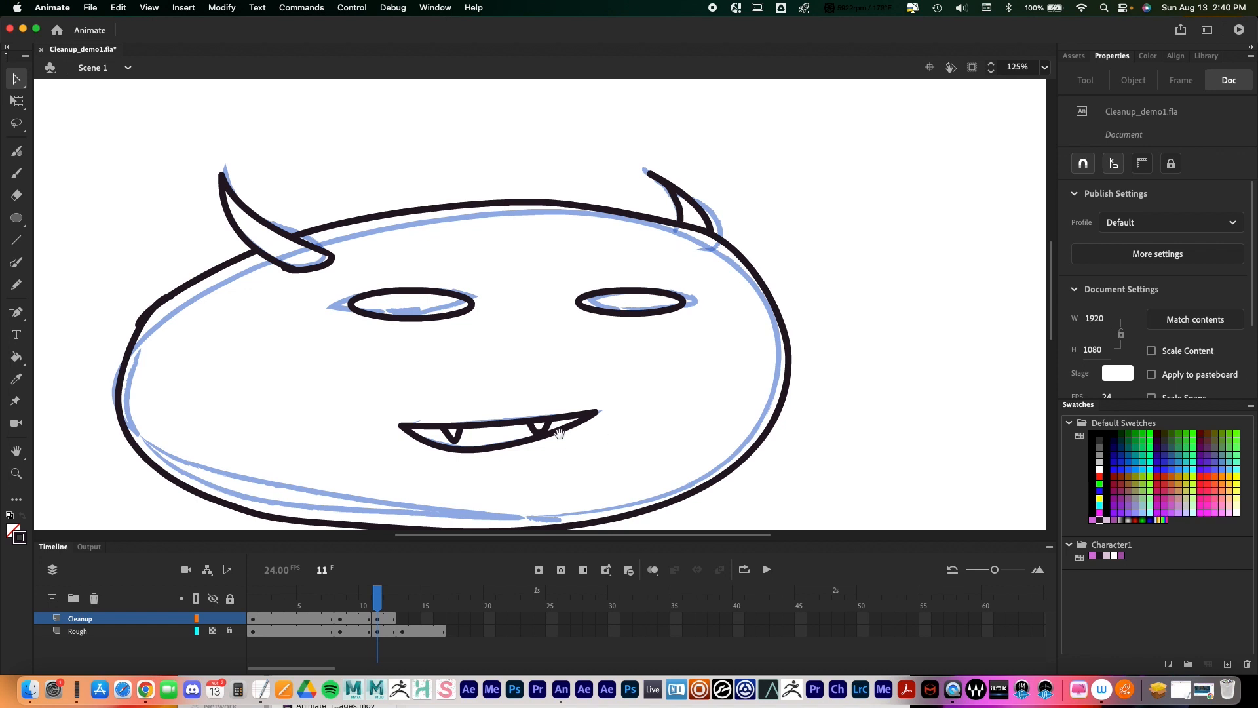
# Step: Delete the overlapping stroke leftovers where the body outline closes at its upper left
pyautogui.scroll(-5, 565, 437)
pyautogui.hscroll(-3, 565, 438)
pyautogui.click(202, 223)
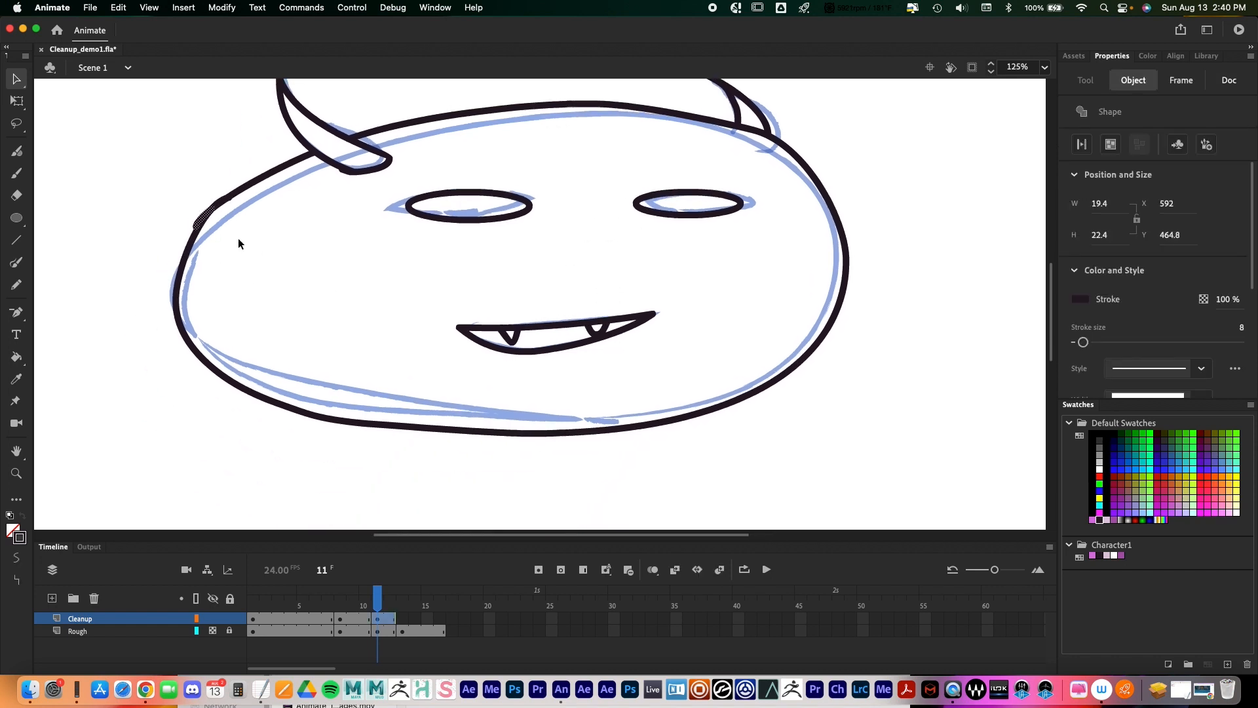
pyautogui.press('Delete')
pyautogui.click(230, 199)
pyautogui.press('Delete')
pyautogui.click(219, 198)
pyautogui.press('Delete')
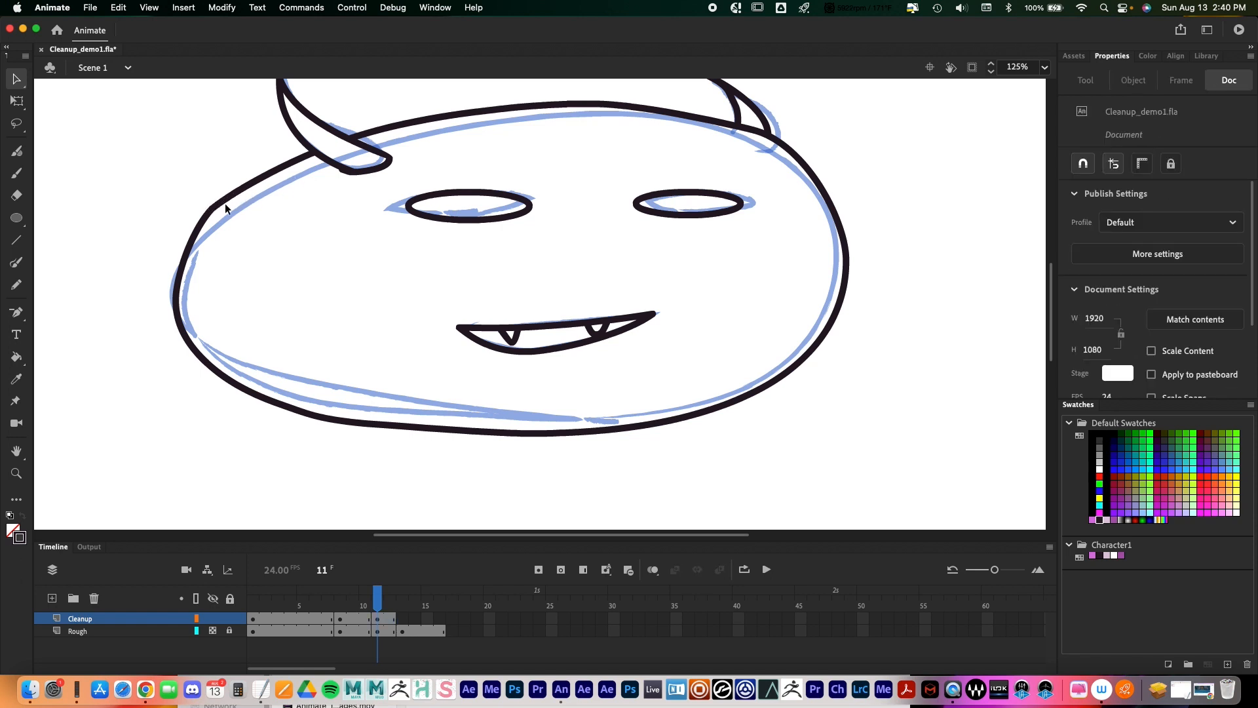
# Step: Delete the crowded anchor points at the sharp bend on the upper left of the body outline
pyautogui.scroll(2, 887, 441)
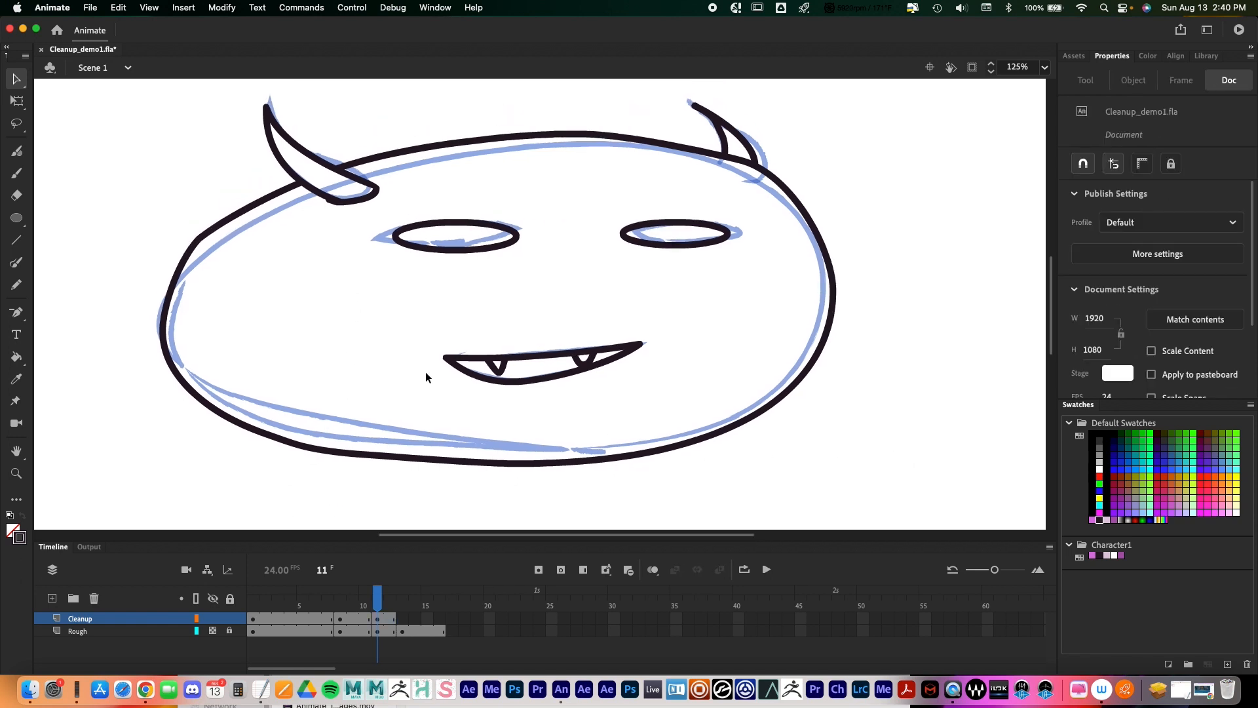
pyautogui.moveTo(169, 216); pyautogui.dragTo(296, 321)
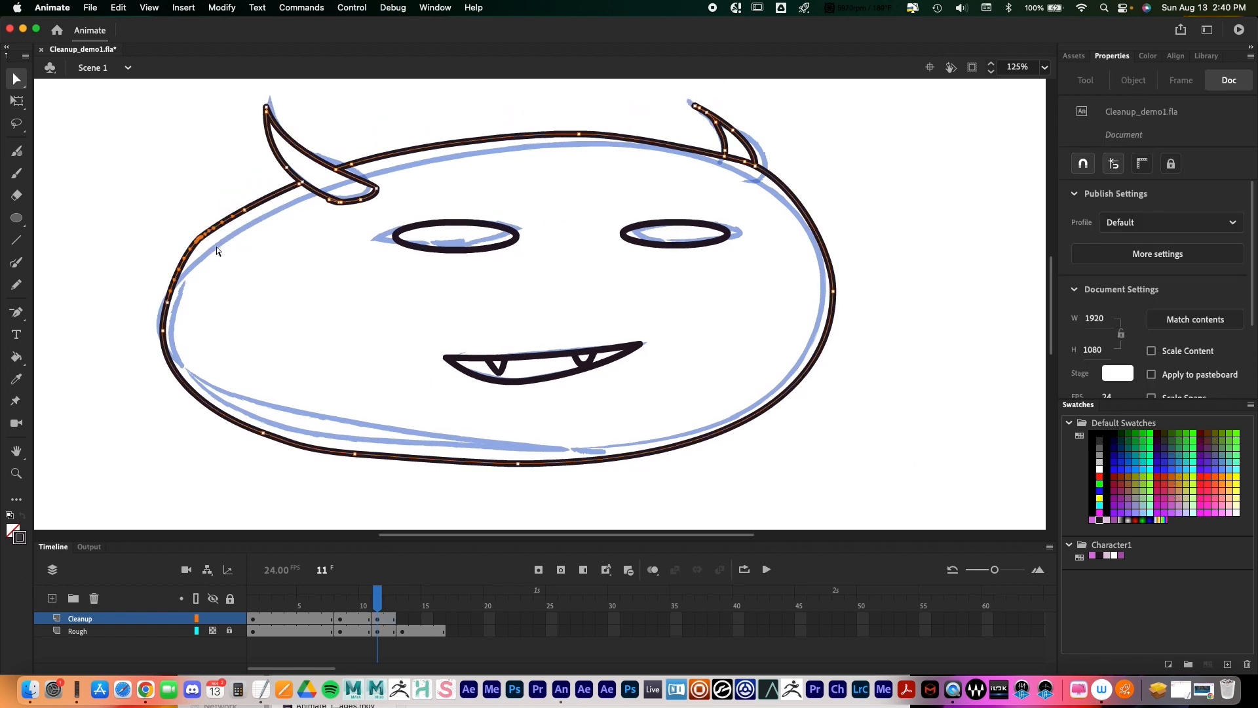
pyautogui.moveTo(17, 80); pyautogui.dragTo(79, 76)
pyautogui.press('z')
pyautogui.click(205, 232)
pyautogui.click(540, 323)
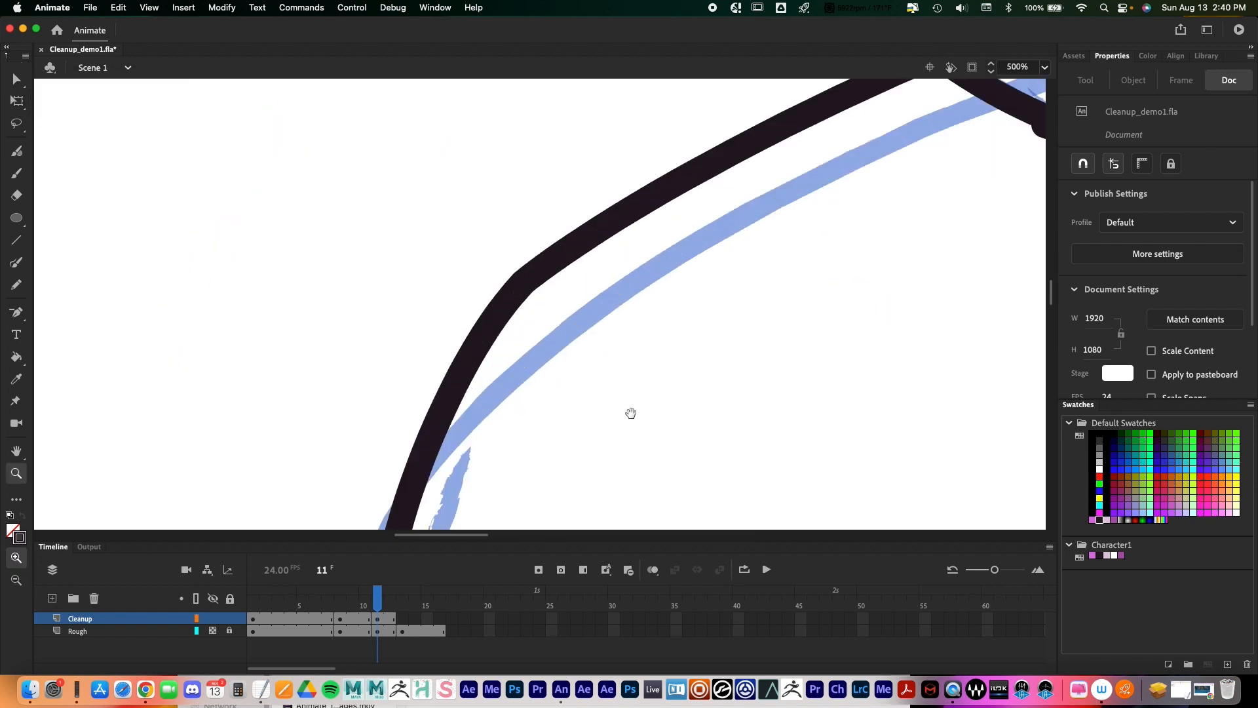
pyautogui.moveTo(629, 413); pyautogui.dragTo(525, 346)
pyautogui.press('v')
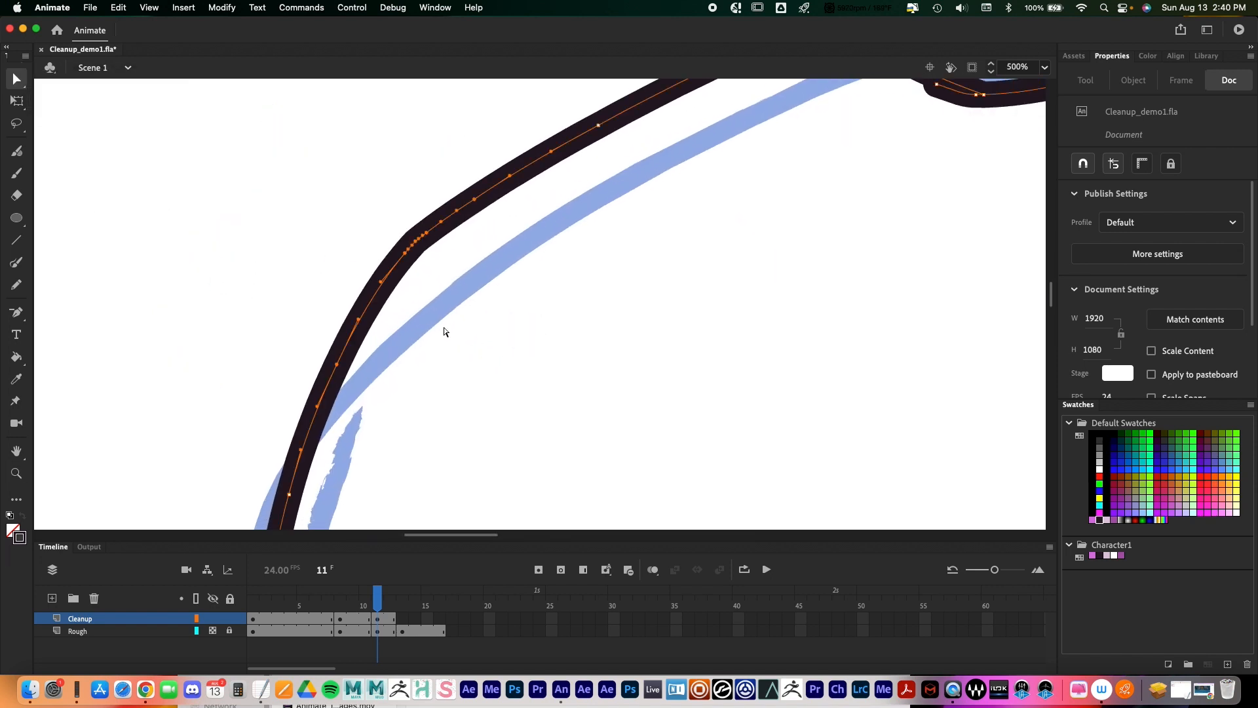
pyautogui.click(420, 265)
pyautogui.click(409, 250)
pyautogui.press('Delete')
pyautogui.click(427, 238)
pyautogui.press('Delete')
pyautogui.click(405, 257)
pyautogui.press('Delete')
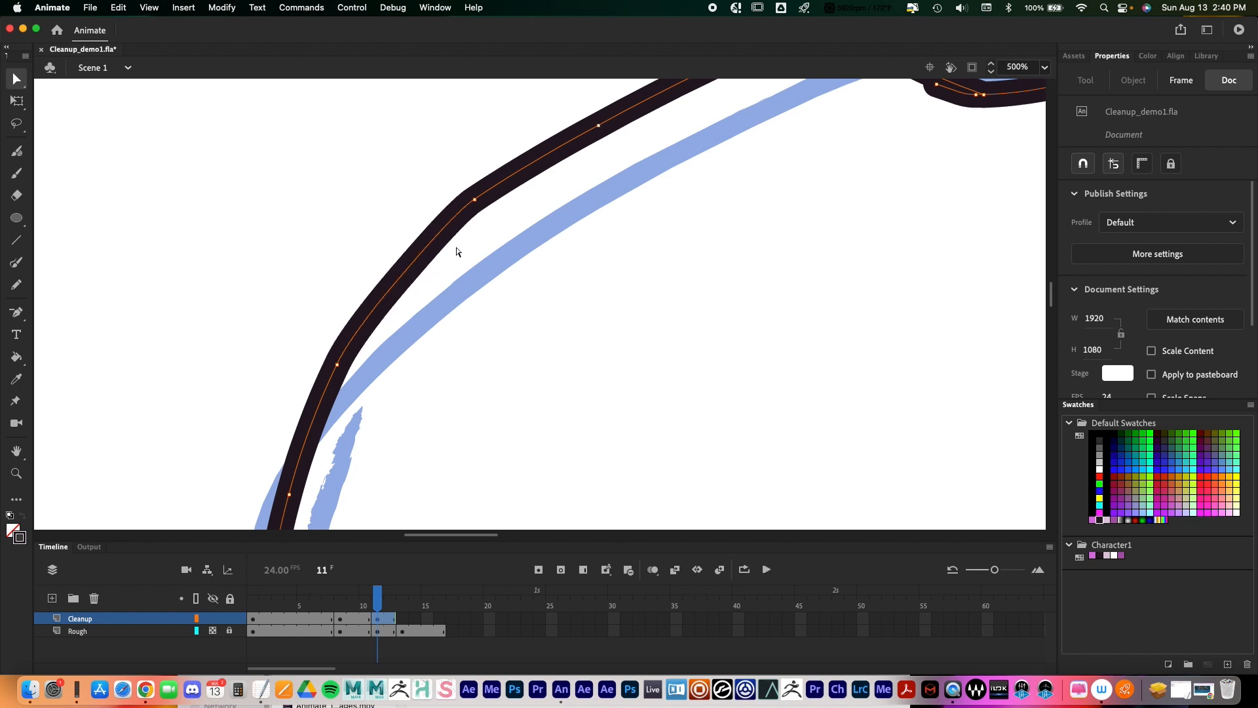
# Step: Delete the anchor point above the upper-left bend and extend the lower anchor's handle upward to round the curve
pyautogui.click(476, 199)
pyautogui.press('Delete')
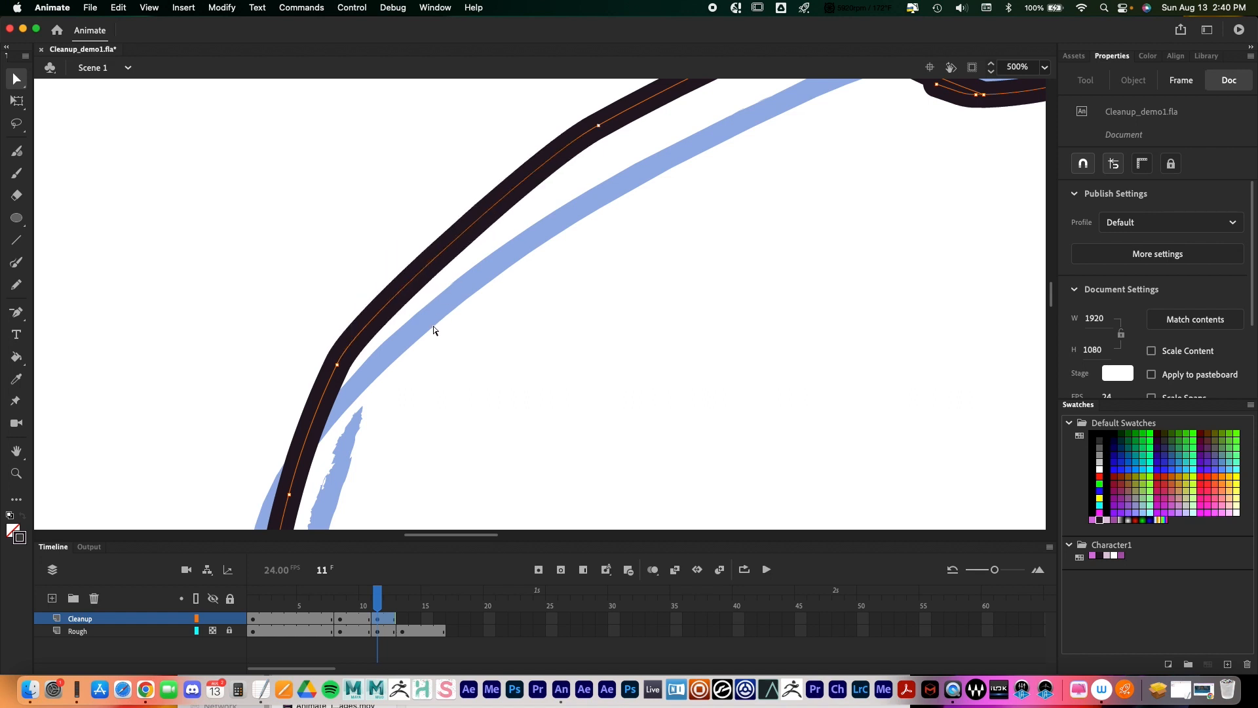
pyautogui.click(342, 366)
pyautogui.moveTo(359, 320); pyautogui.dragTo(408, 220)
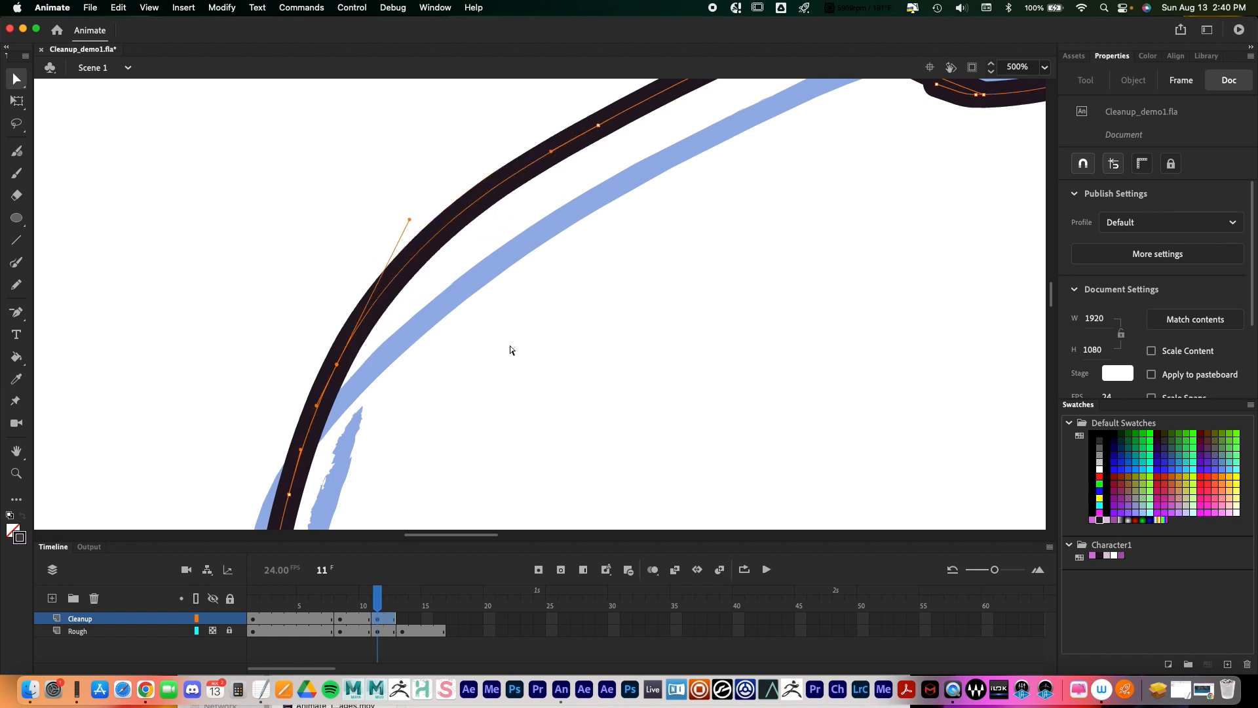
# Step: Inspect the body outline along its left side and bottom for remaining uneven spots
pyautogui.moveTo(714, 392); pyautogui.dragTo(637, 321)
pyautogui.moveTo(331, 152); pyautogui.dragTo(328, 168)
pyautogui.moveTo(445, 391)
pyautogui.mouseDown()
pyautogui.moveTo(427, 276)
pyautogui.moveTo(350, 192)
pyautogui.mouseUp()
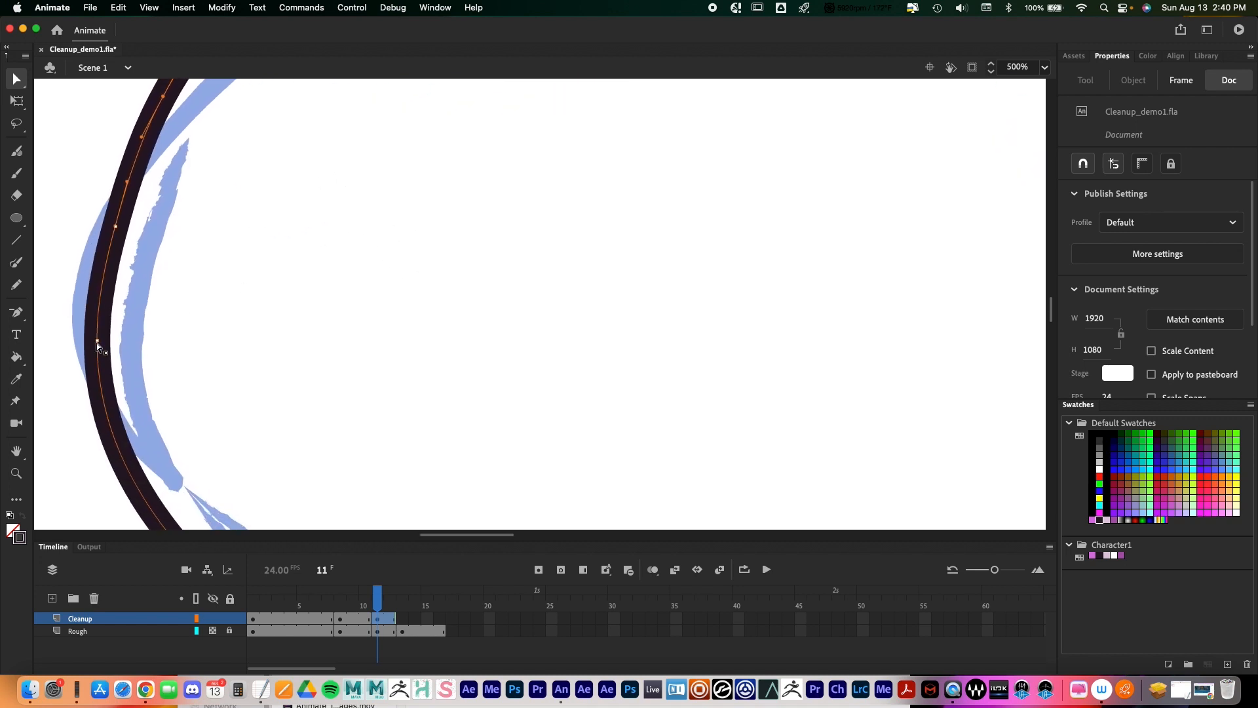
pyautogui.moveTo(688, 349); pyautogui.dragTo(475, 150)
pyautogui.moveTo(670, 325); pyautogui.dragTo(657, 169)
pyautogui.press('z')
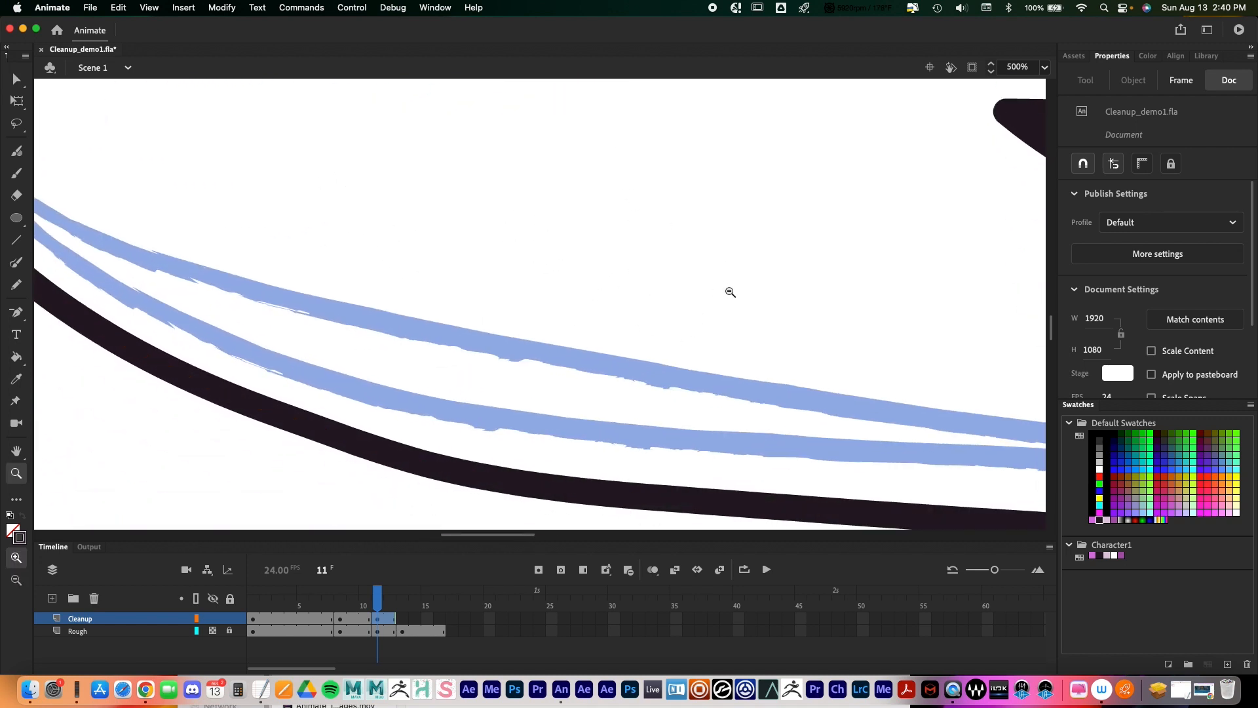
pyautogui.keyDown('alt'); pyautogui.click(726, 291); pyautogui.keyUp('alt')
pyautogui.moveTo(832, 356); pyautogui.dragTo(520, 350)
pyautogui.keyDown('alt'); pyautogui.click(782, 309); pyautogui.keyUp('alt')
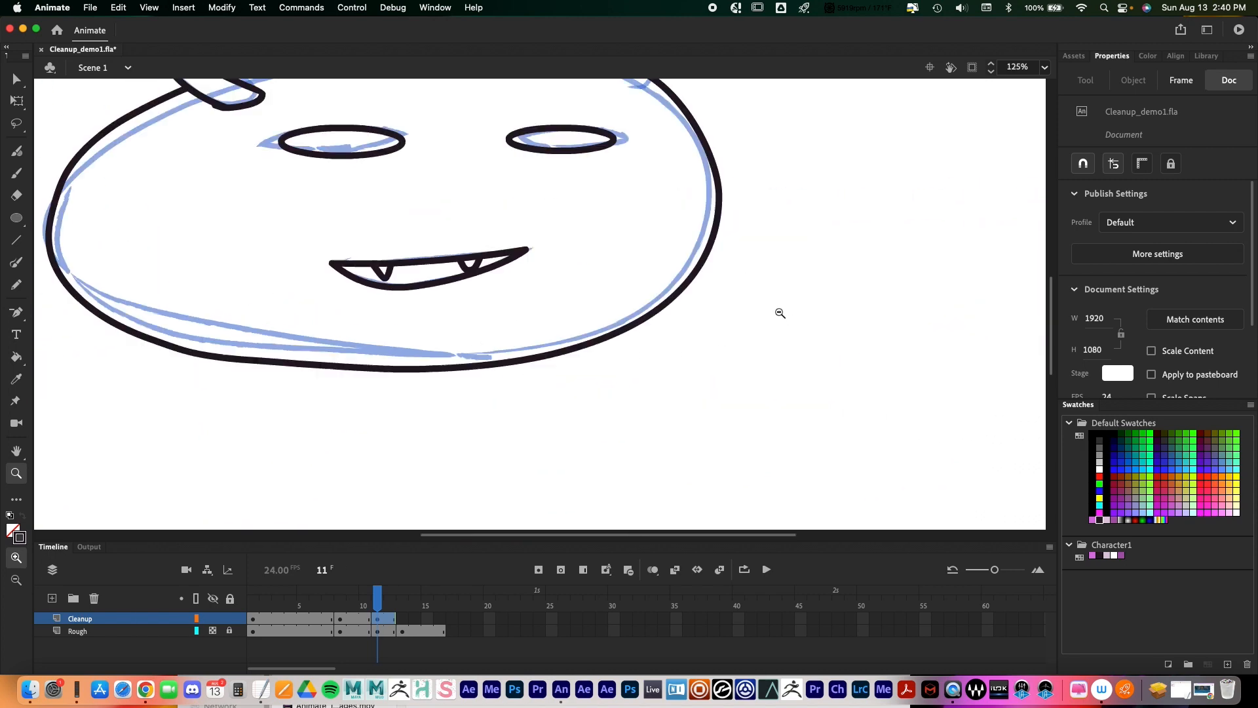
pyautogui.moveTo(643, 289); pyautogui.dragTo(584, 318)
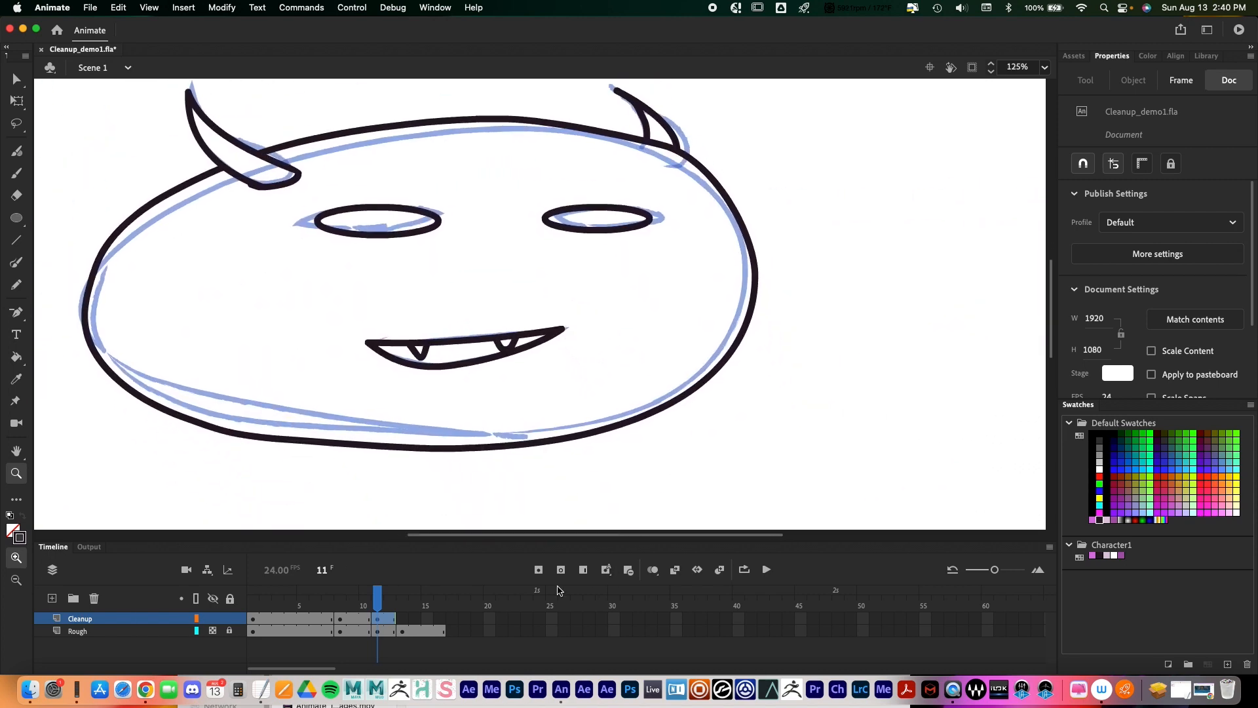
# Step: Hide the Rough layer and smooth the lower-left curve of the body outline by lengthening its anchor handle
pyautogui.click(212, 631)
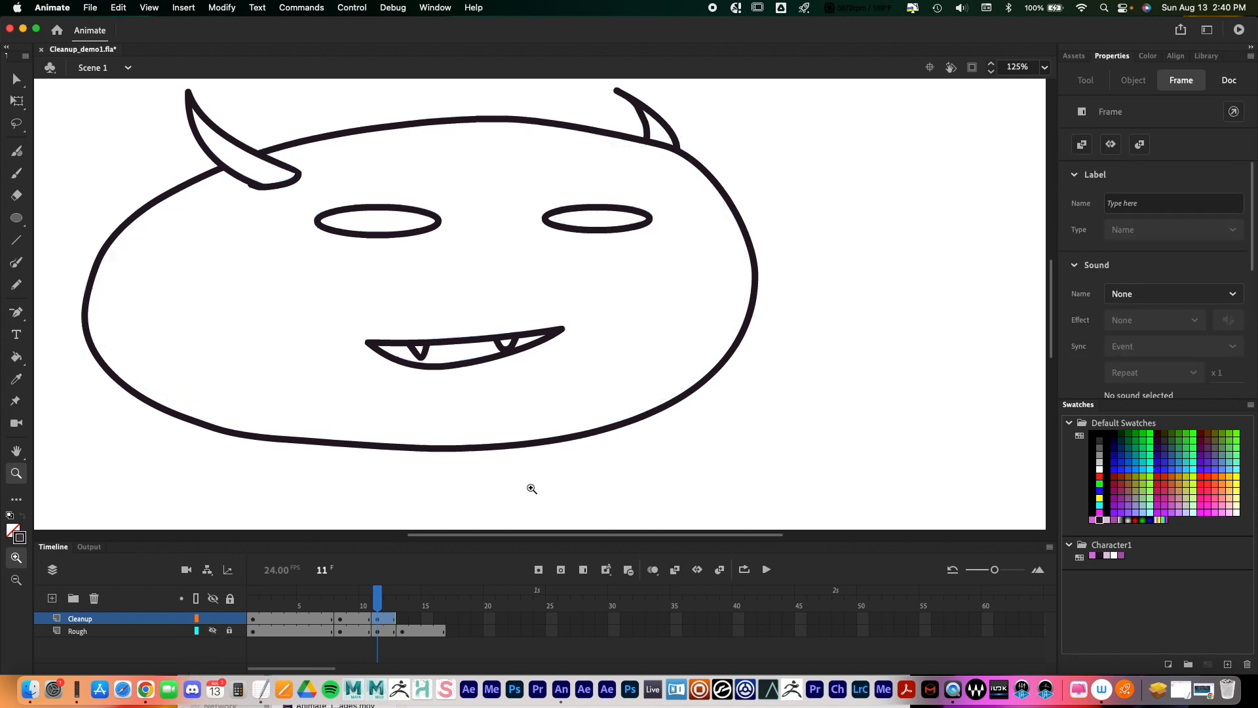
pyautogui.press('v')
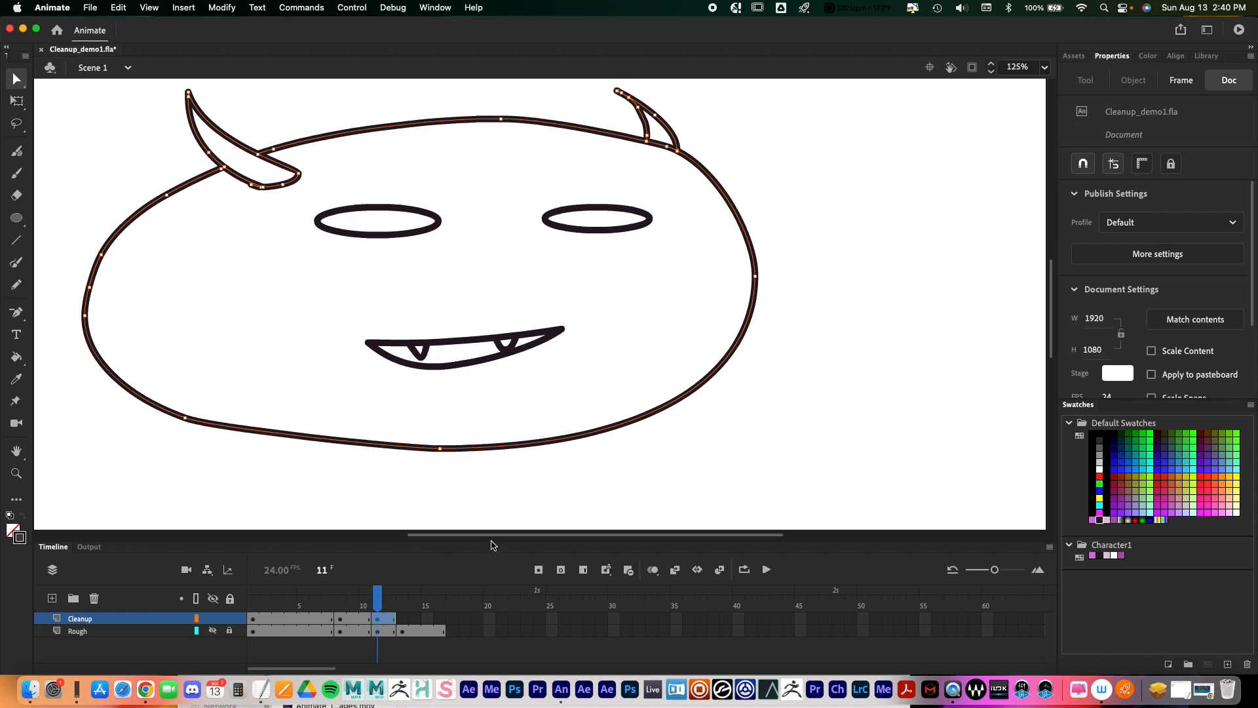
pyautogui.click(185, 419)
pyautogui.moveTo(219, 431); pyautogui.dragTo(239, 438)
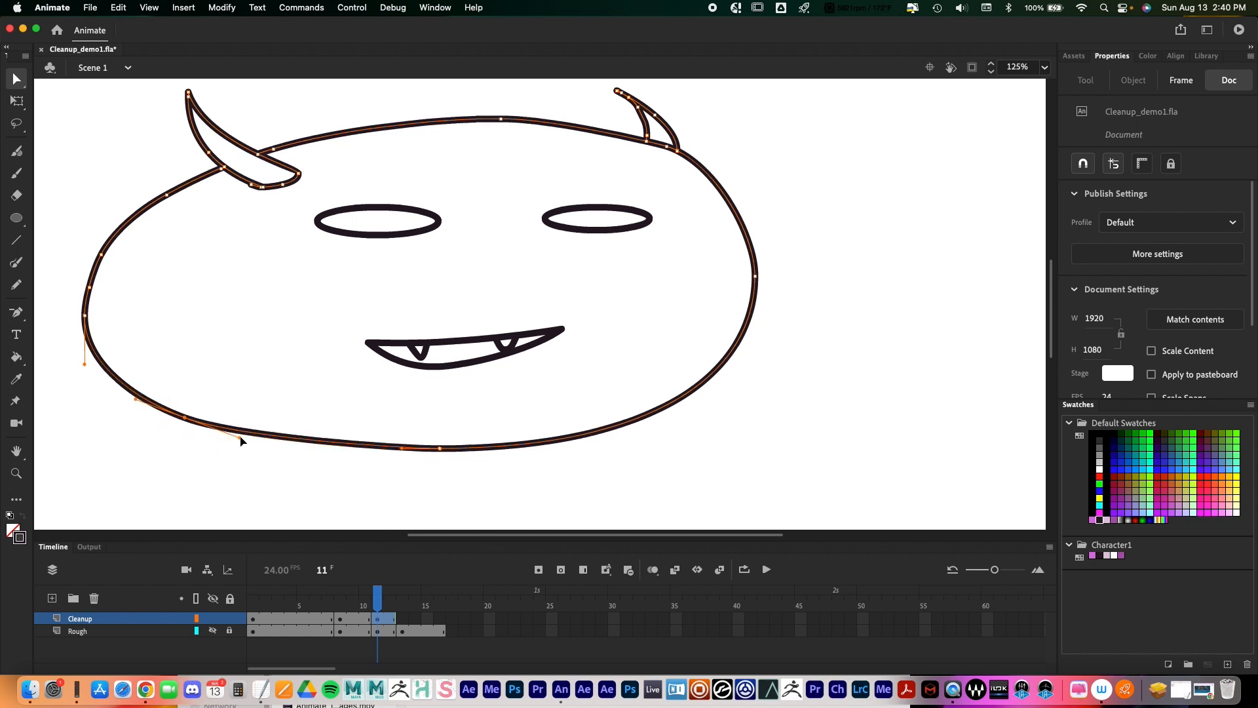
pyautogui.click(448, 450)
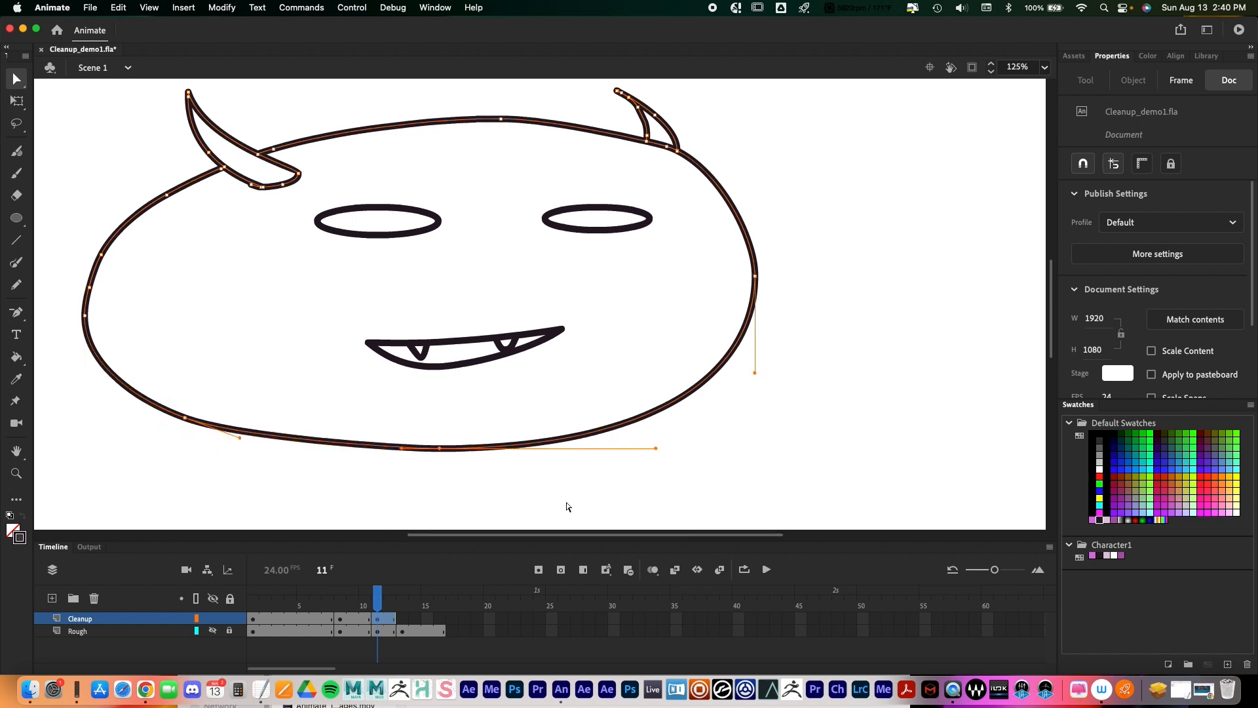
# Step: Try to simplify the top of the body outline by deleting its middle anchor point
pyautogui.click(503, 127)
pyautogui.click(502, 122)
pyautogui.click(502, 116)
pyautogui.press('Delete')
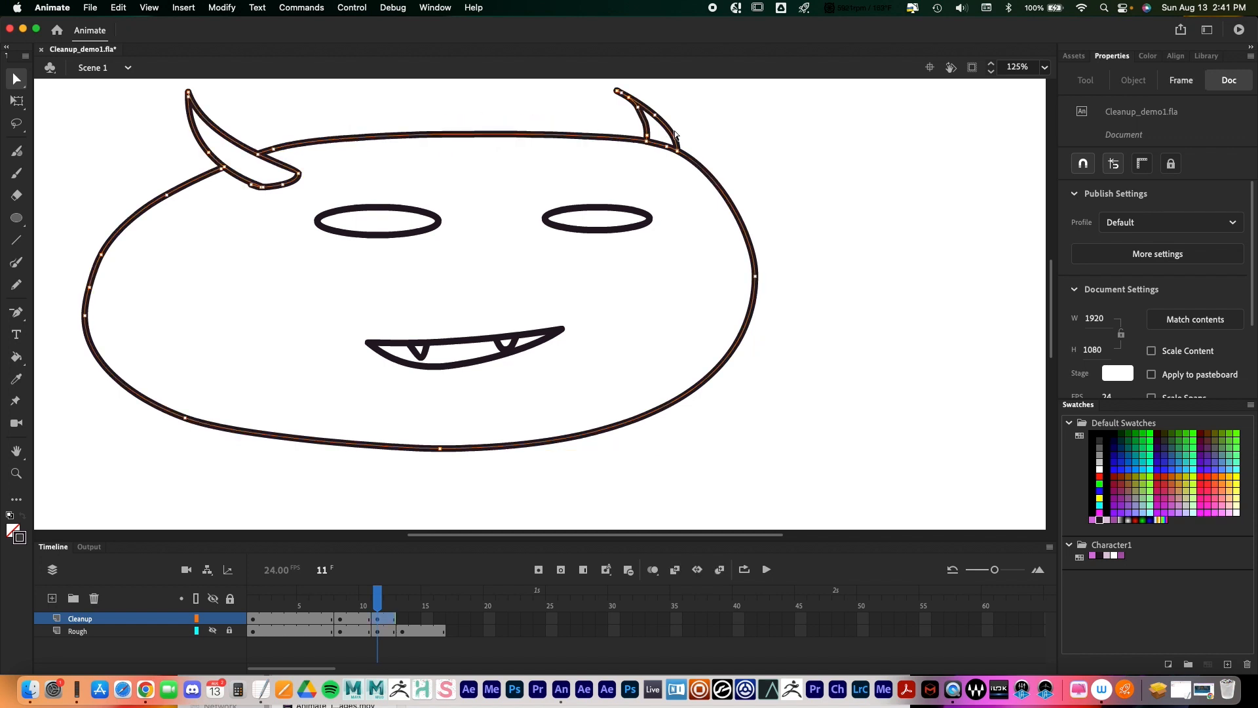
pyautogui.press('super+z')
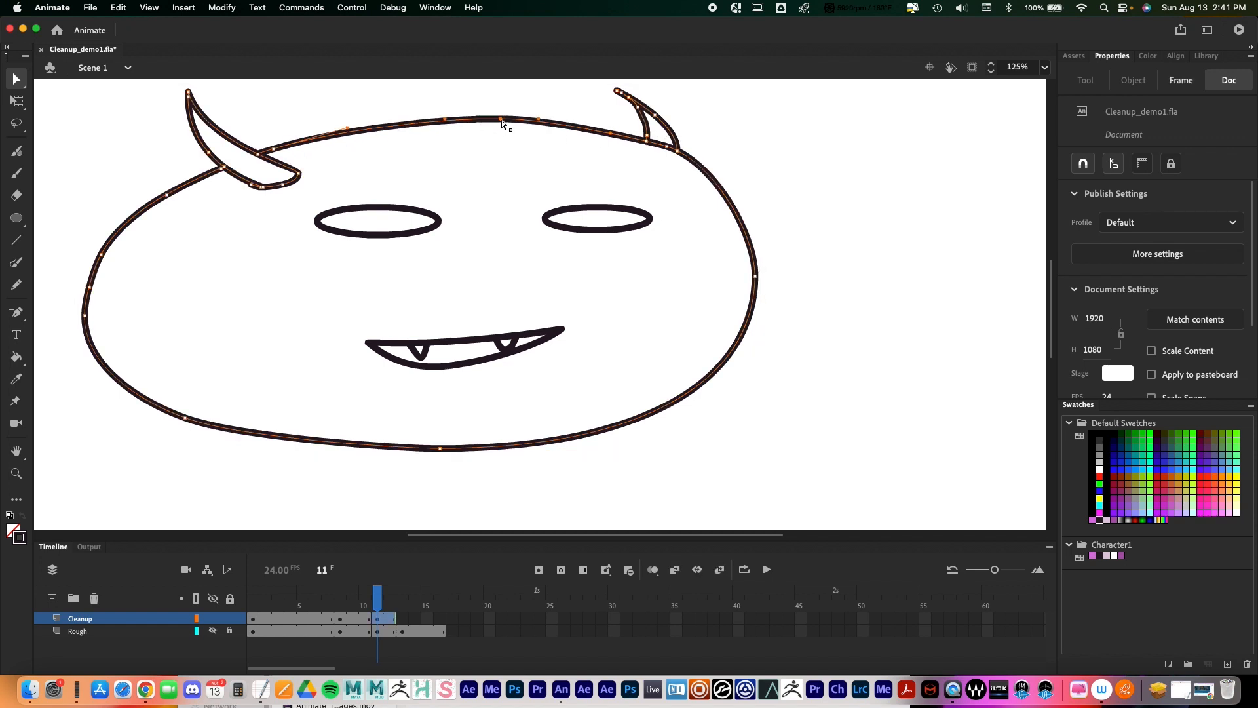
# Step: Nudge the middle anchor point at the top of the body outline slightly downward to flatten the curve
pyautogui.click(504, 110)
pyautogui.click(501, 119)
pyautogui.click(502, 119)
pyautogui.press('Down')
pyautogui.press('Down')
pyautogui.press('Down')
pyautogui.press('Down')
pyautogui.press('Down')
pyautogui.press('Down')
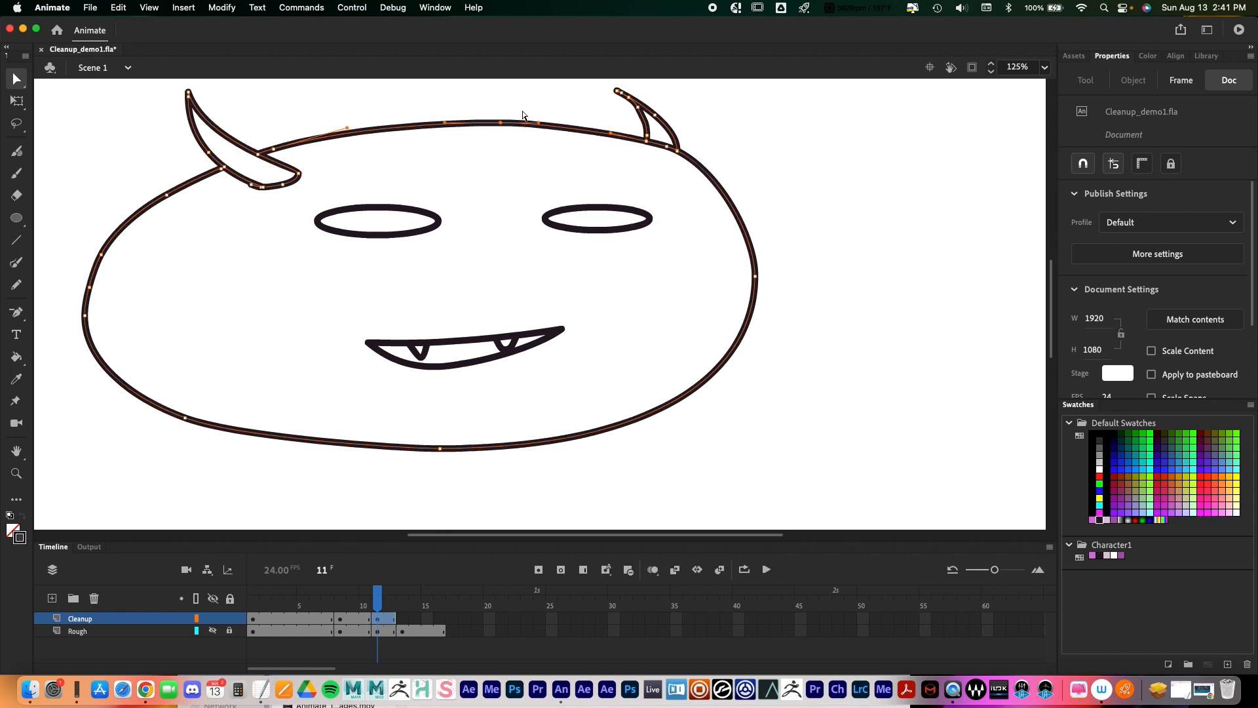
pyautogui.click(668, 150)
# Step: Delete the two extra anchor points on the body's upper-left side and pull the leftmost anchor's handle upward to round it
pyautogui.click(100, 254)
pyautogui.press('Delete')
pyautogui.click(92, 282)
pyautogui.press('Delete')
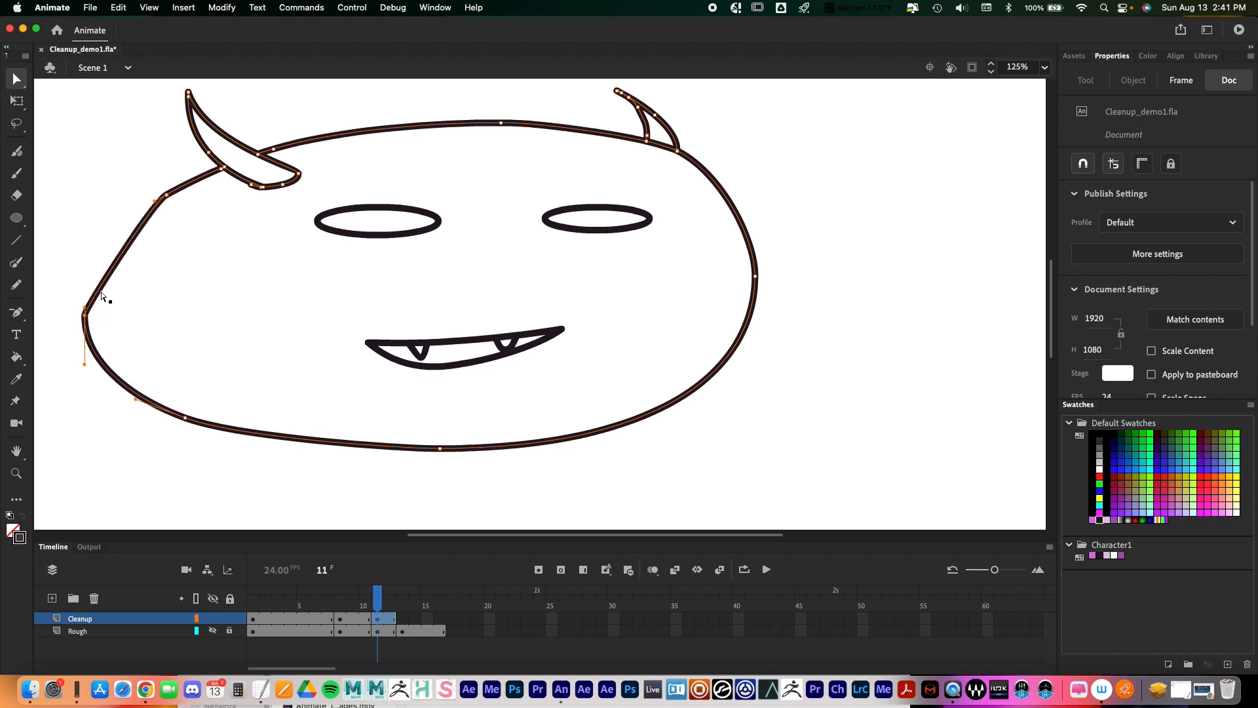
pyautogui.click(84, 281)
pyautogui.click(86, 320)
pyautogui.moveTo(86, 318); pyautogui.dragTo(84, 248)
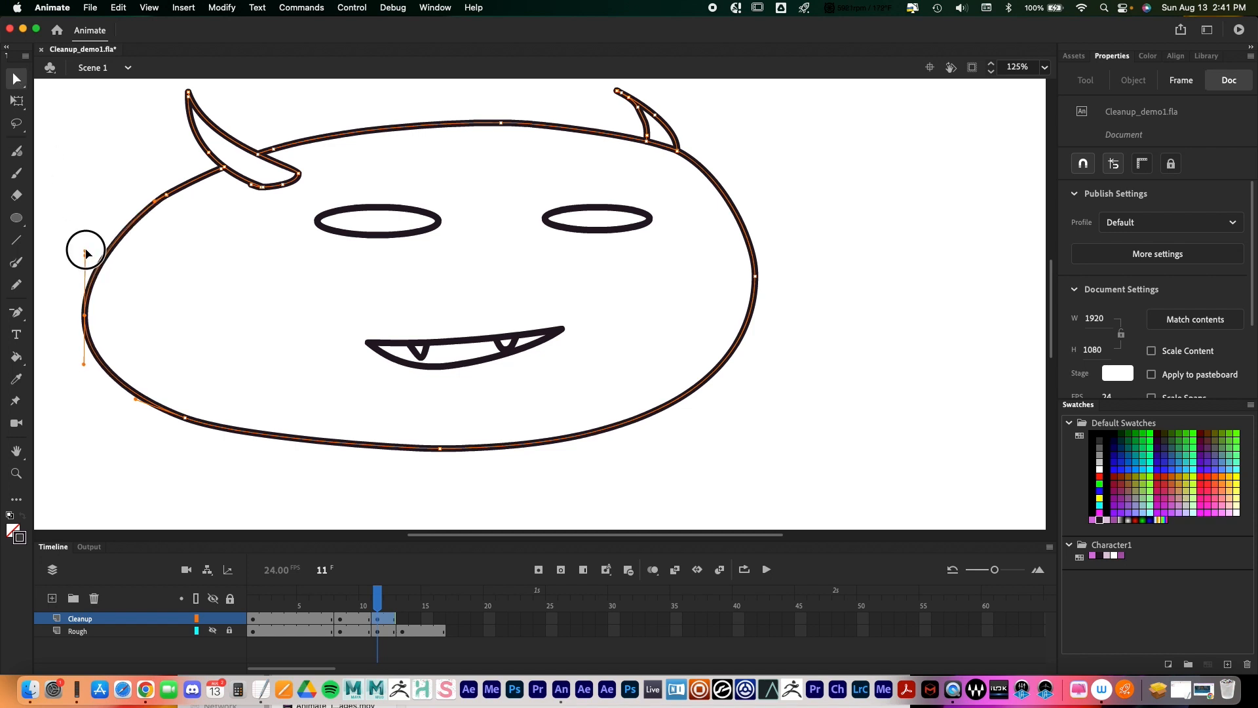
pyautogui.click(853, 309)
# Step: Scrub the timeline around frame 11 to check the smoothed outline against the neighbouring poses
pyautogui.moveTo(811, 385); pyautogui.dragTo(822, 354)
pyautogui.press('z')
pyautogui.keyDown('alt'); pyautogui.click(732, 339); pyautogui.keyUp('alt')
pyautogui.moveTo(675, 345); pyautogui.dragTo(739, 370)
pyautogui.moveTo(392, 594)
pyautogui.mouseDown()
pyautogui.moveTo(308, 598)
pyautogui.moveTo(491, 604)
pyautogui.moveTo(234, 616)
pyautogui.moveTo(407, 599)
pyautogui.moveTo(378, 600)
pyautogui.mouseUp()
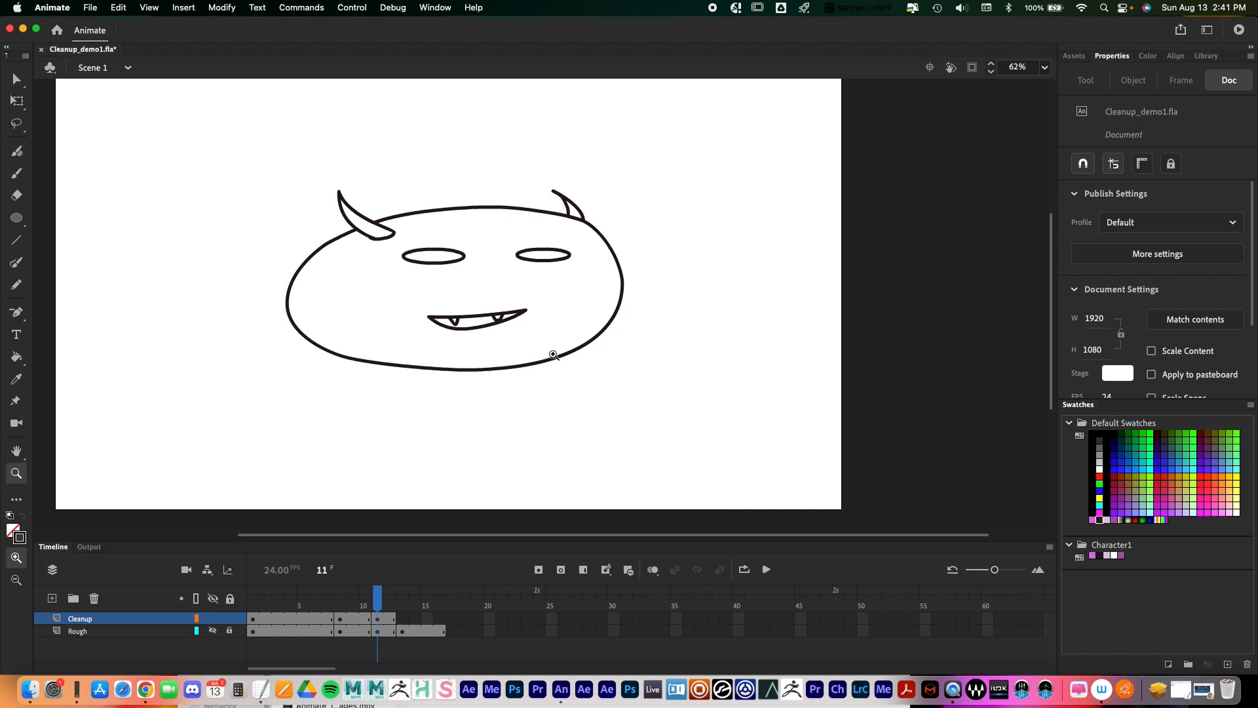
pyautogui.moveTo(378, 598)
pyautogui.mouseDown()
pyautogui.moveTo(324, 596)
pyautogui.moveTo(378, 595)
pyautogui.mouseUp()
pyautogui.moveTo(378, 598)
pyautogui.mouseDown()
pyautogui.moveTo(333, 597)
pyautogui.moveTo(387, 603)
pyautogui.moveTo(370, 600)
pyautogui.mouseUp()
# Step: Fill the monster's body on frame 11 with the bright purple from the Character1 swatches using the Paint Bucket
pyautogui.click(18, 357)
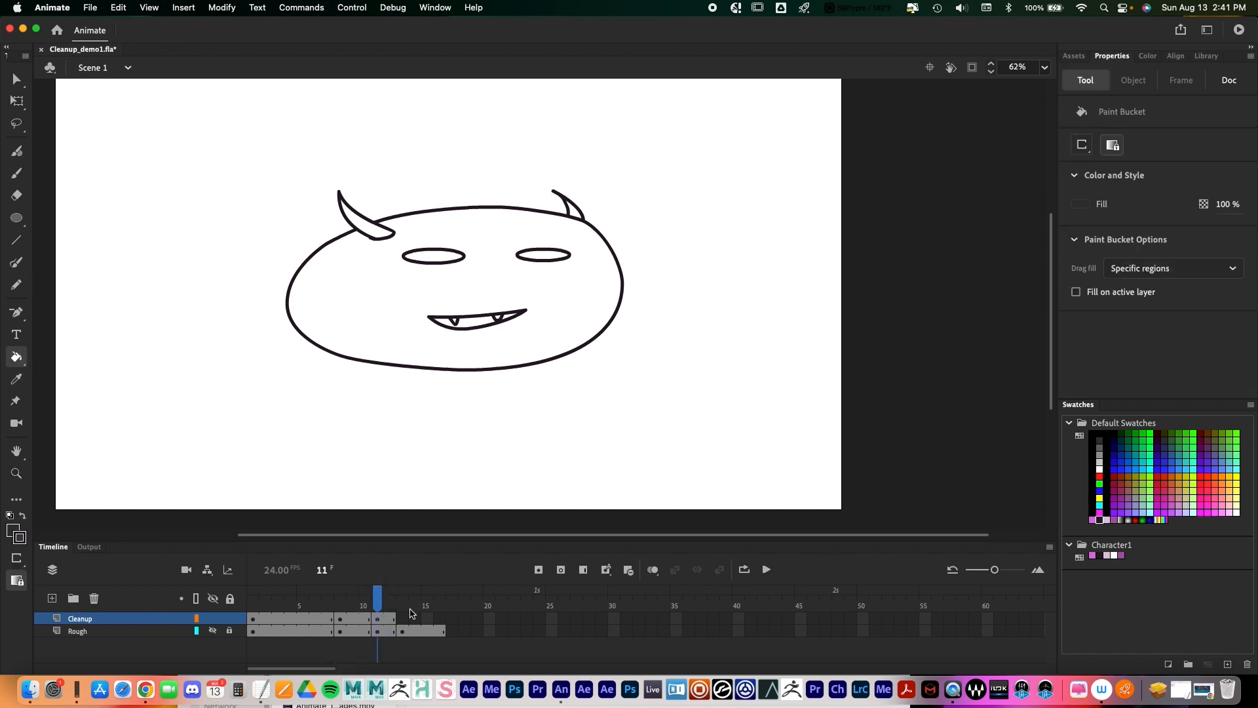
pyautogui.press('z')
pyautogui.click(541, 312)
pyautogui.moveTo(605, 357); pyautogui.dragTo(719, 422)
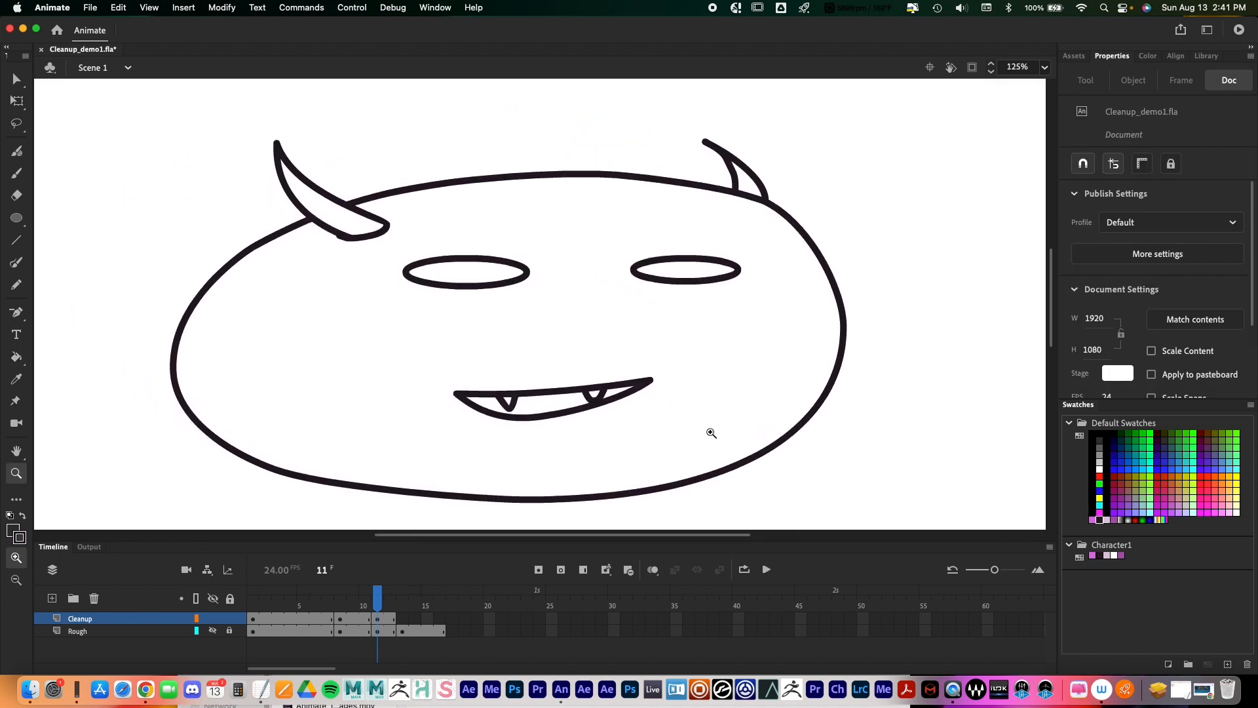
pyautogui.click(28, 357)
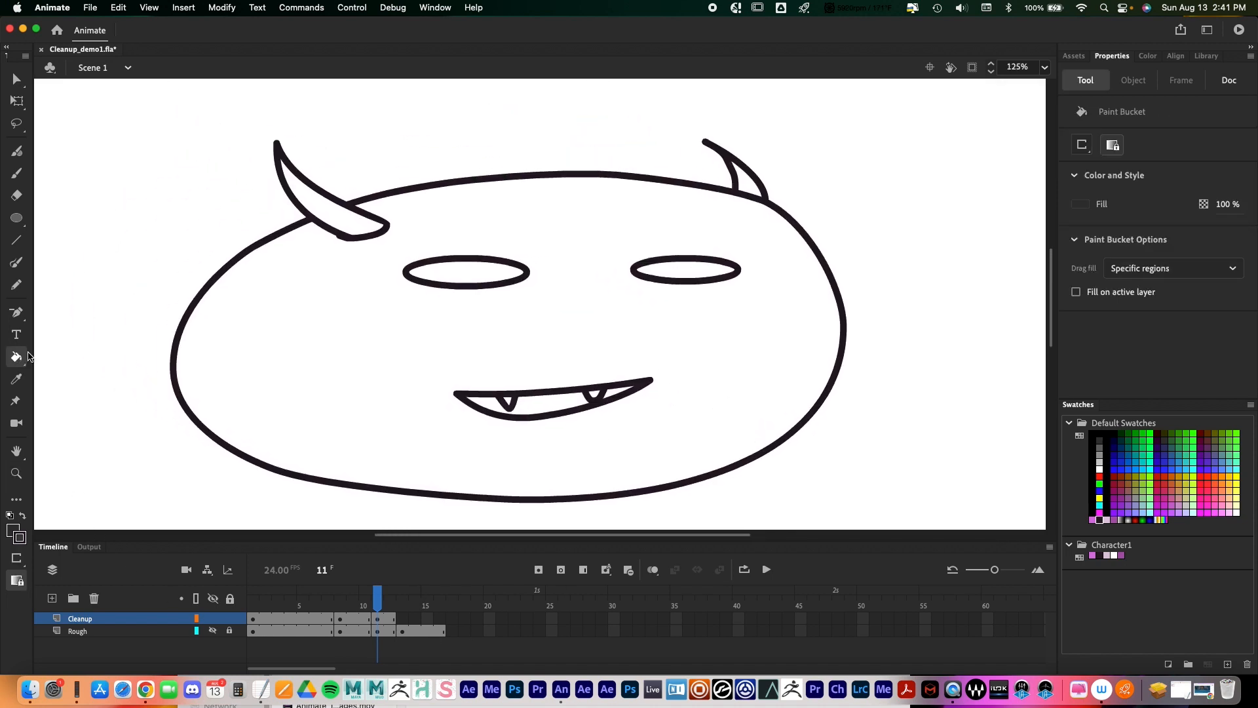
pyautogui.click(12, 532)
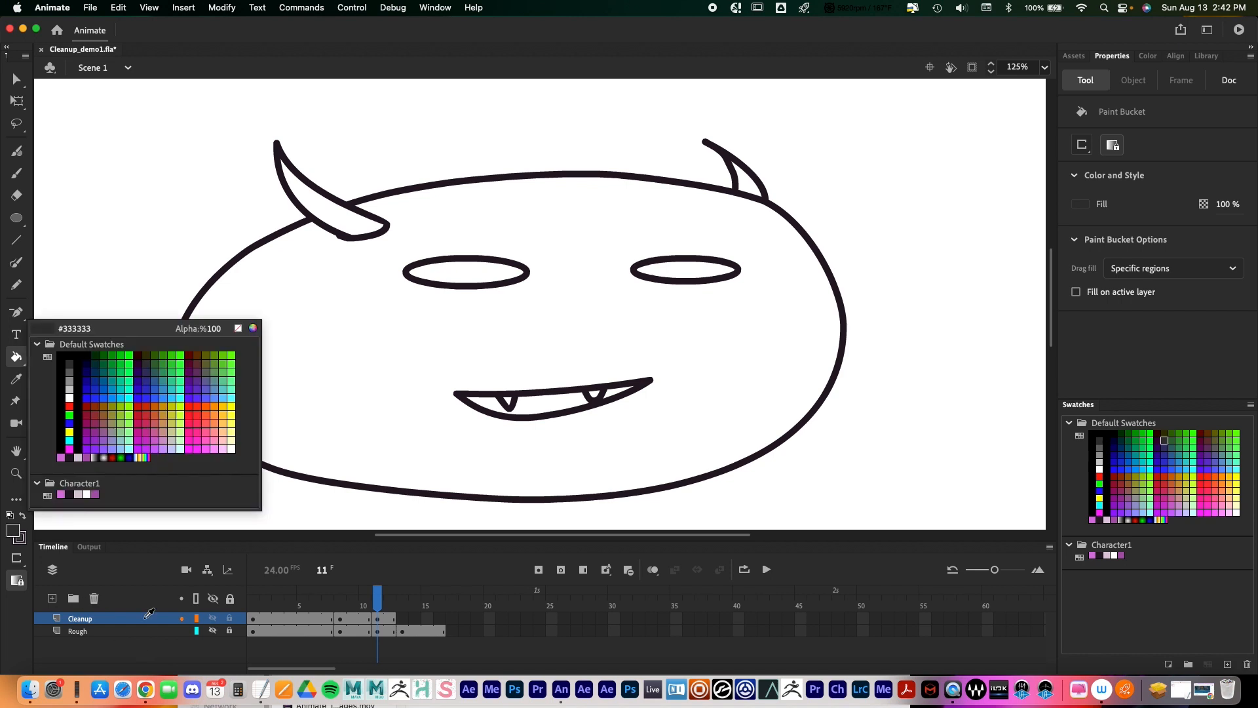
pyautogui.click(64, 492)
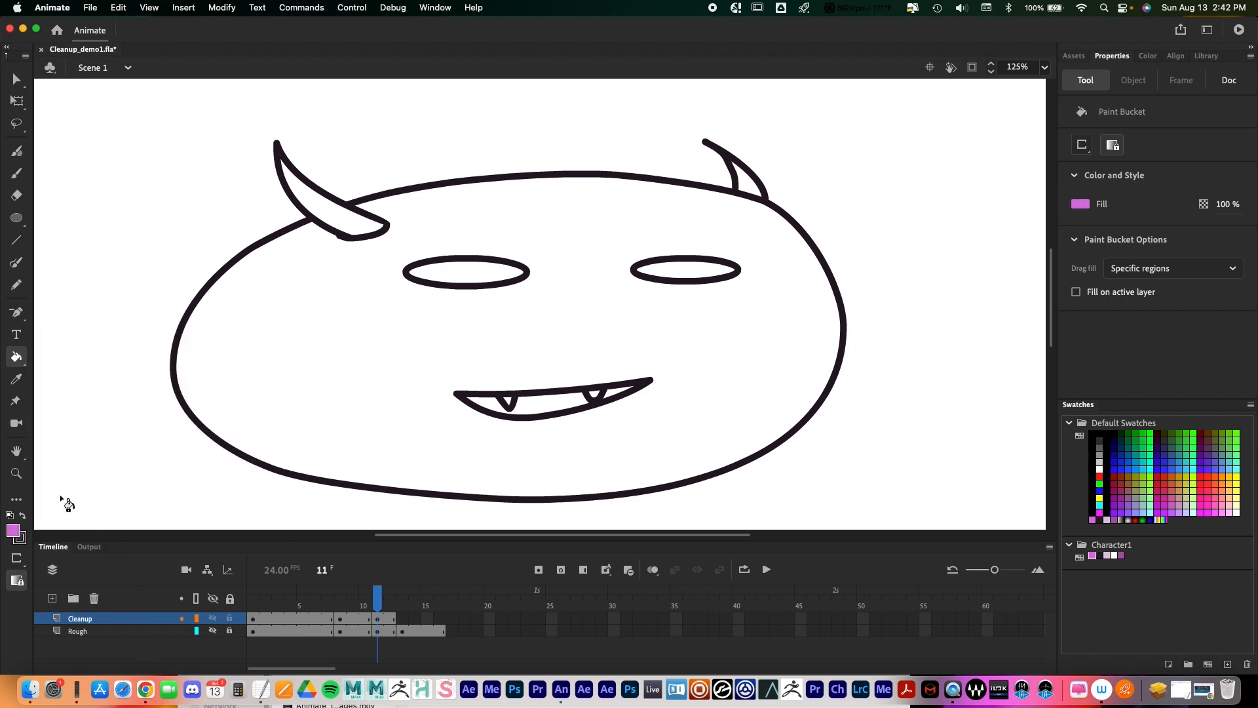
pyautogui.click(439, 340)
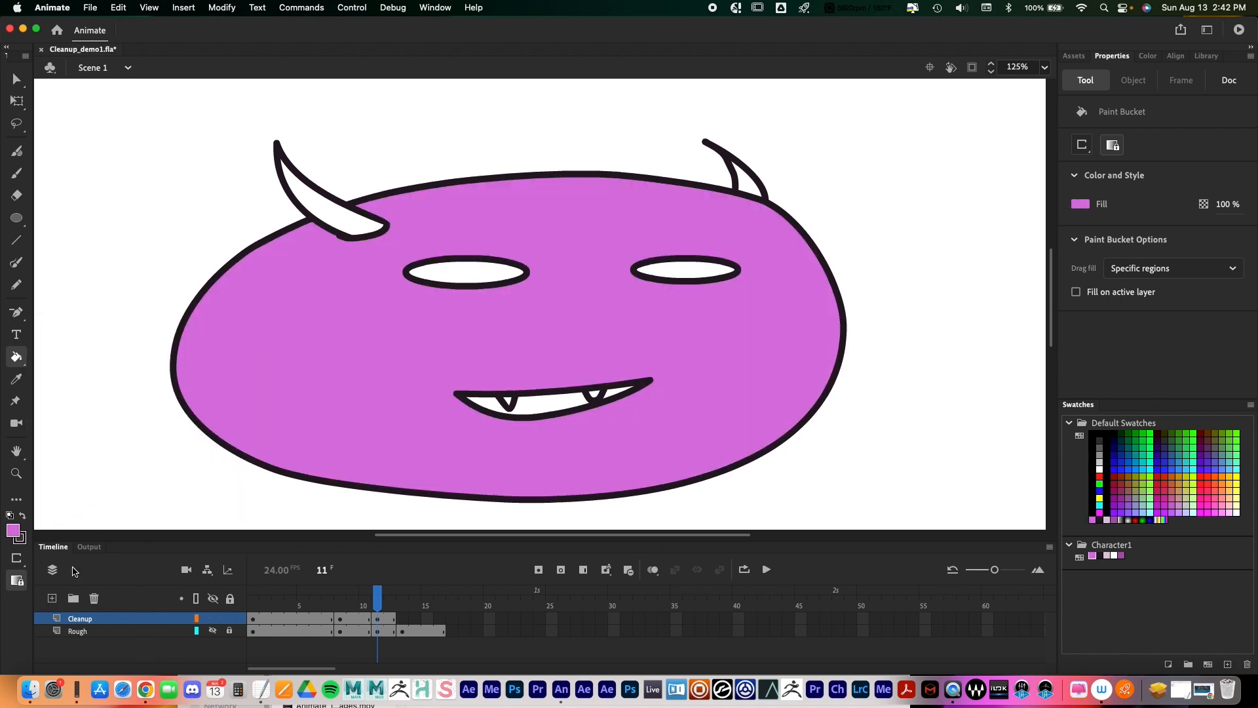
# Step: Fill both eyes and the mouth interior around the fangs with the near-black Character1 color
pyautogui.click(15, 534)
pyautogui.click(52, 494)
pyautogui.click(467, 274)
pyautogui.click(649, 270)
pyautogui.click(556, 410)
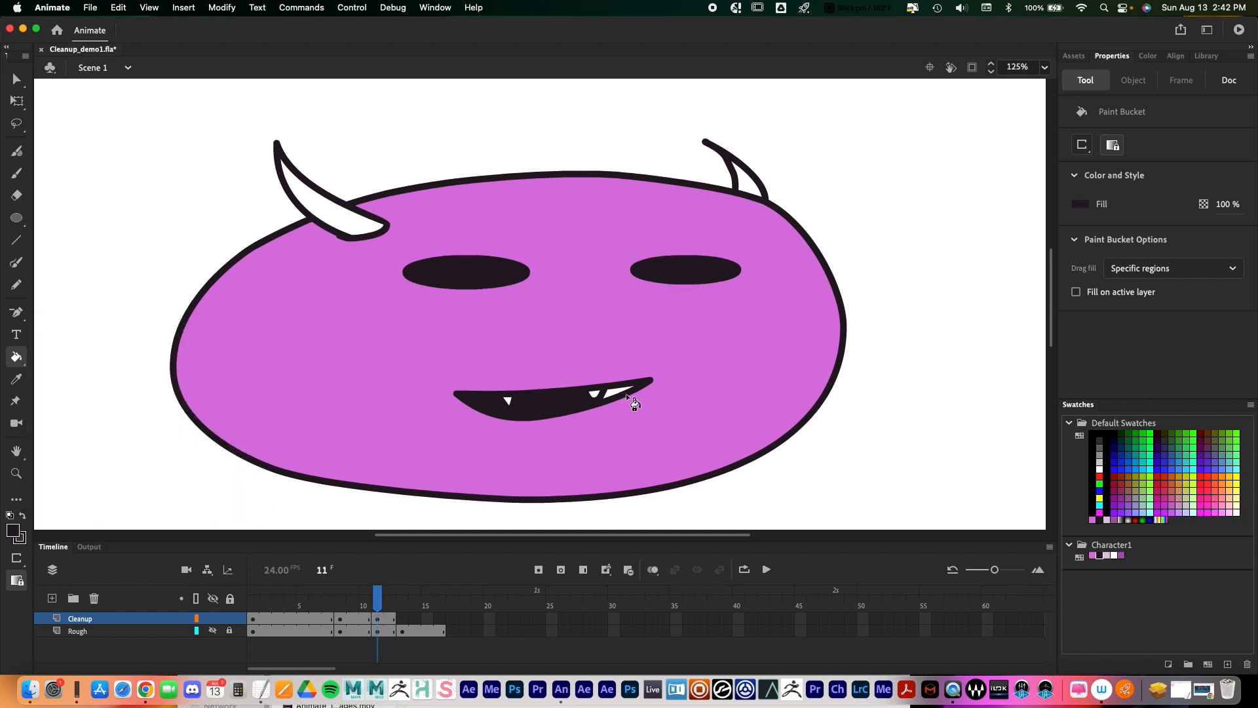
# Step: Fill both horns with the pale lilac #DEC9DE from the Character1 swatches
pyautogui.click(12, 531)
pyautogui.click(46, 496)
pyautogui.click(13, 531)
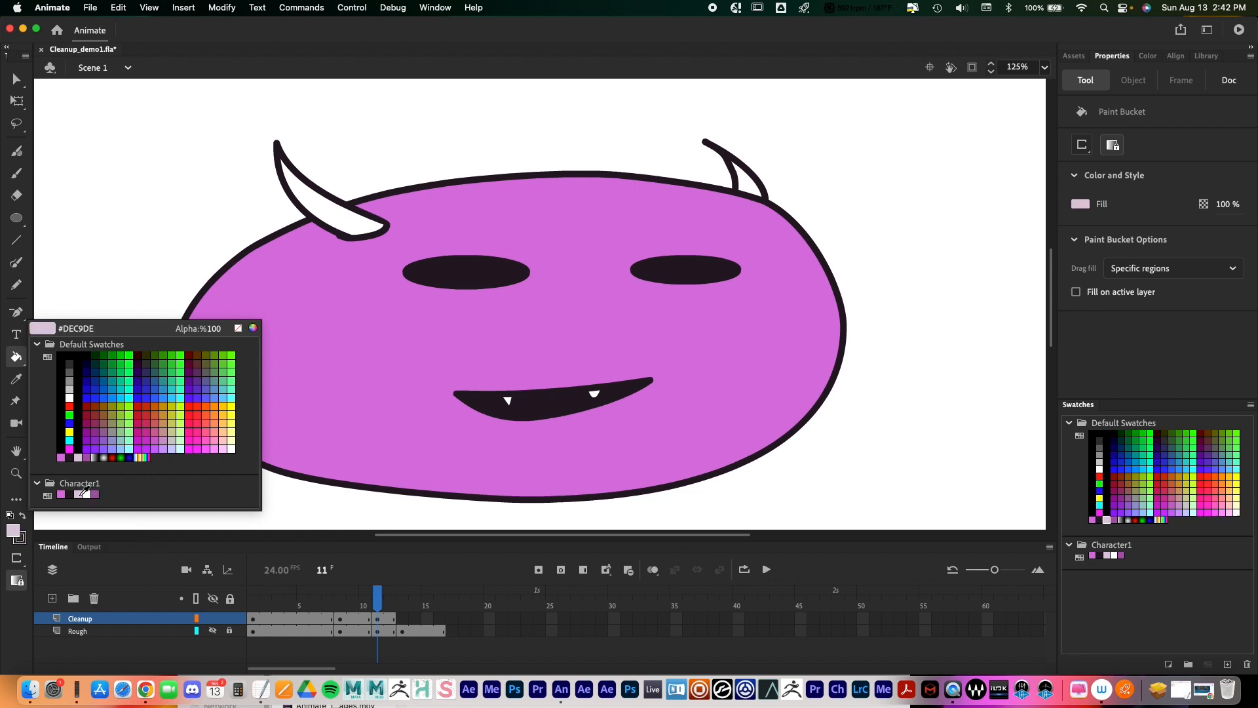
pyautogui.click(85, 492)
pyautogui.click(338, 216)
pyautogui.click(755, 198)
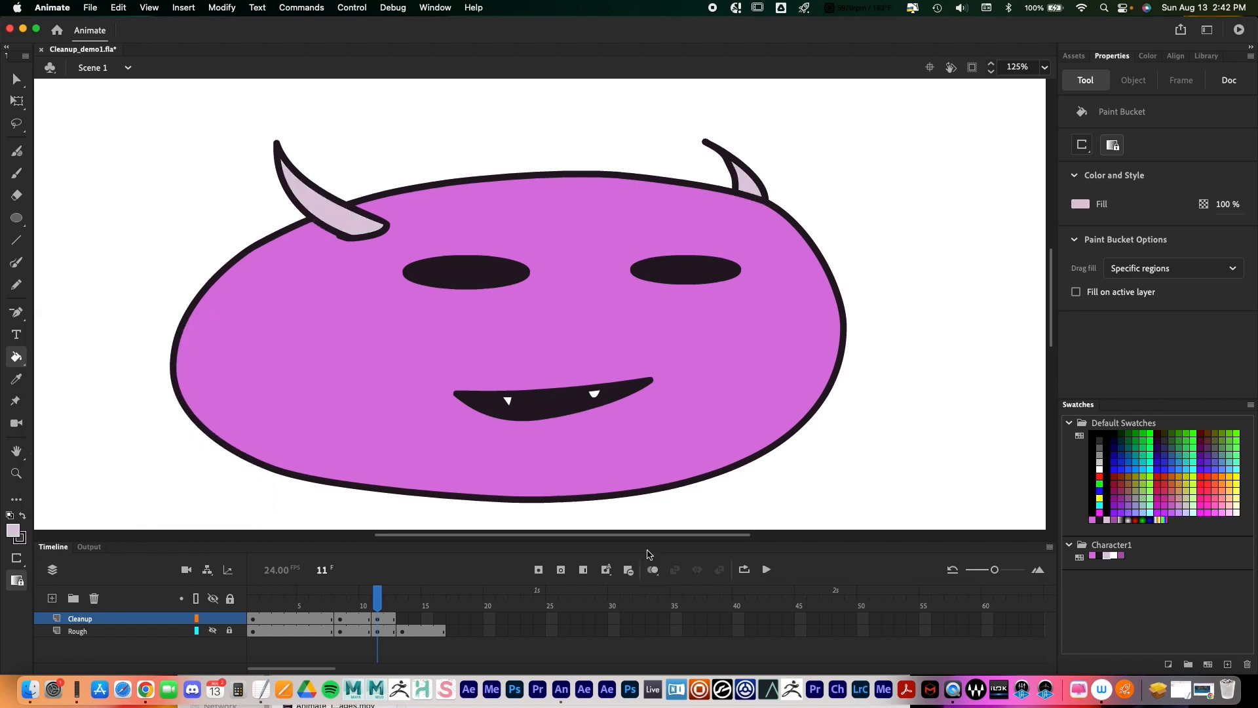
# Step: Review the colored poses on frames 3 and 9, comparing the body shading and overall shape
pyautogui.moveTo(377, 602)
pyautogui.mouseDown()
pyautogui.moveTo(289, 600)
pyautogui.moveTo(404, 600)
pyautogui.moveTo(278, 599)
pyautogui.mouseUp()
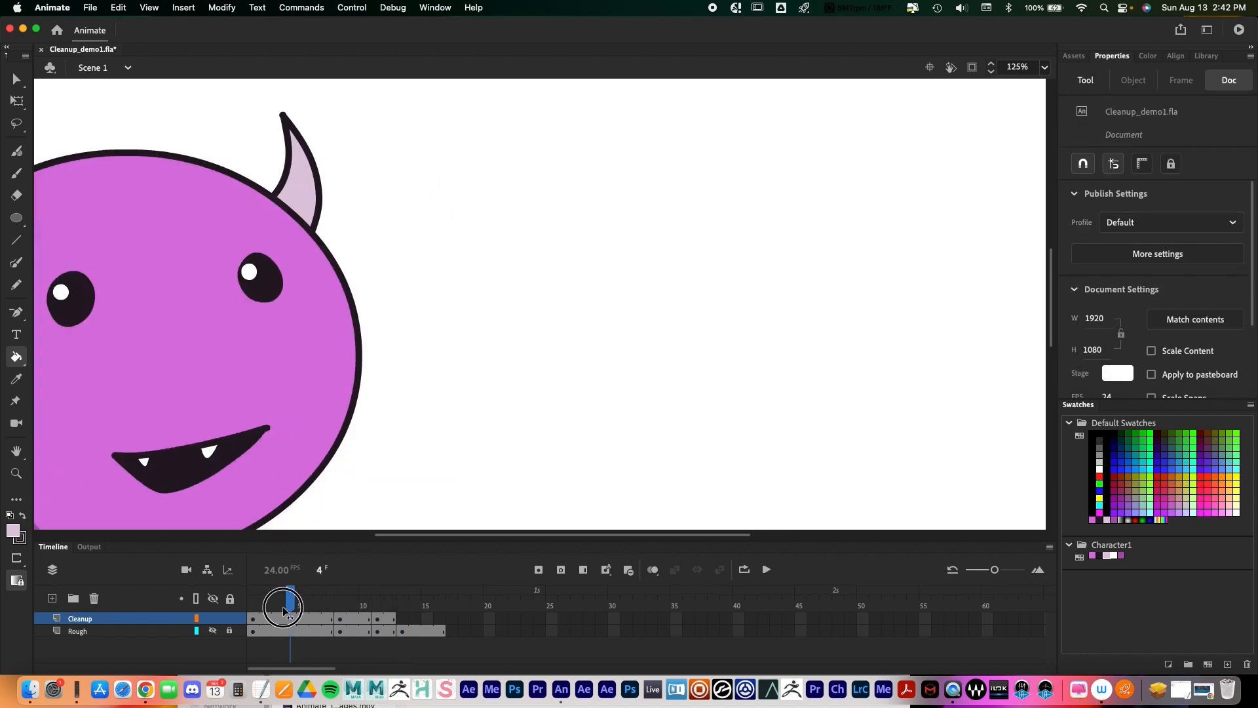
pyautogui.press('space')
pyautogui.moveTo(472, 367)
pyautogui.mouseDown()
pyautogui.moveTo(602, 290)
pyautogui.moveTo(727, 303)
pyautogui.mouseUp()
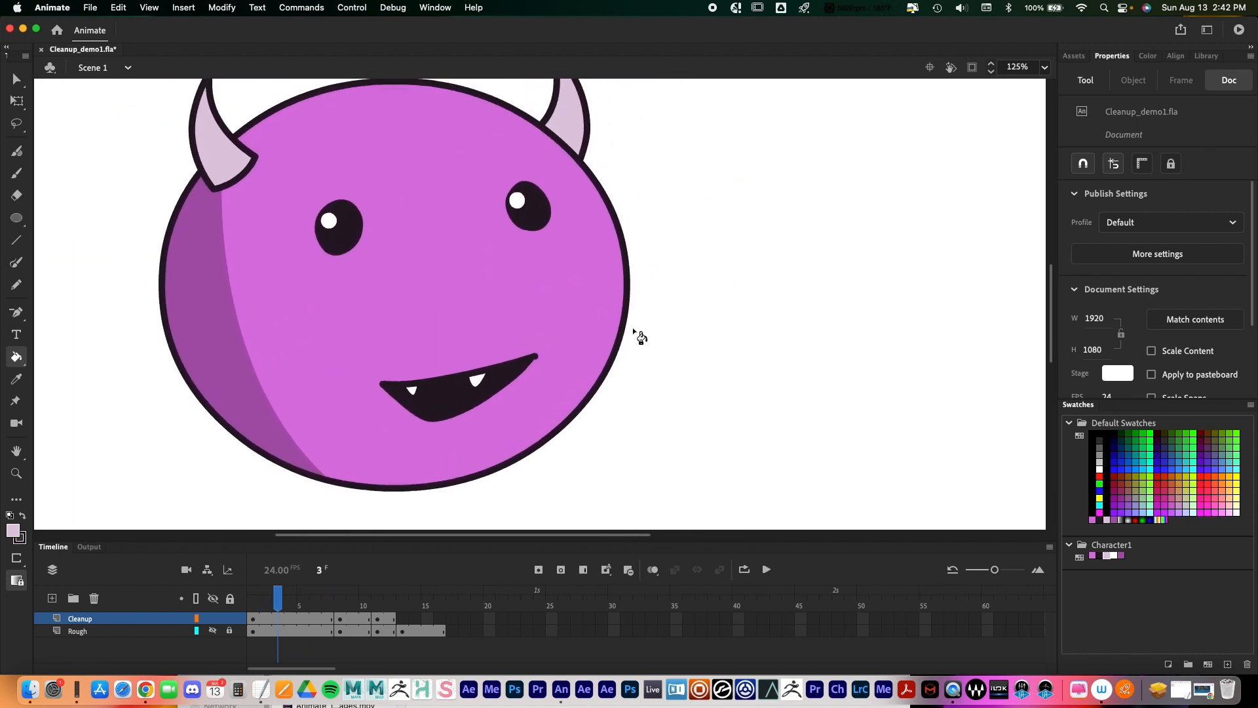
pyautogui.moveTo(685, 408); pyautogui.dragTo(595, 360)
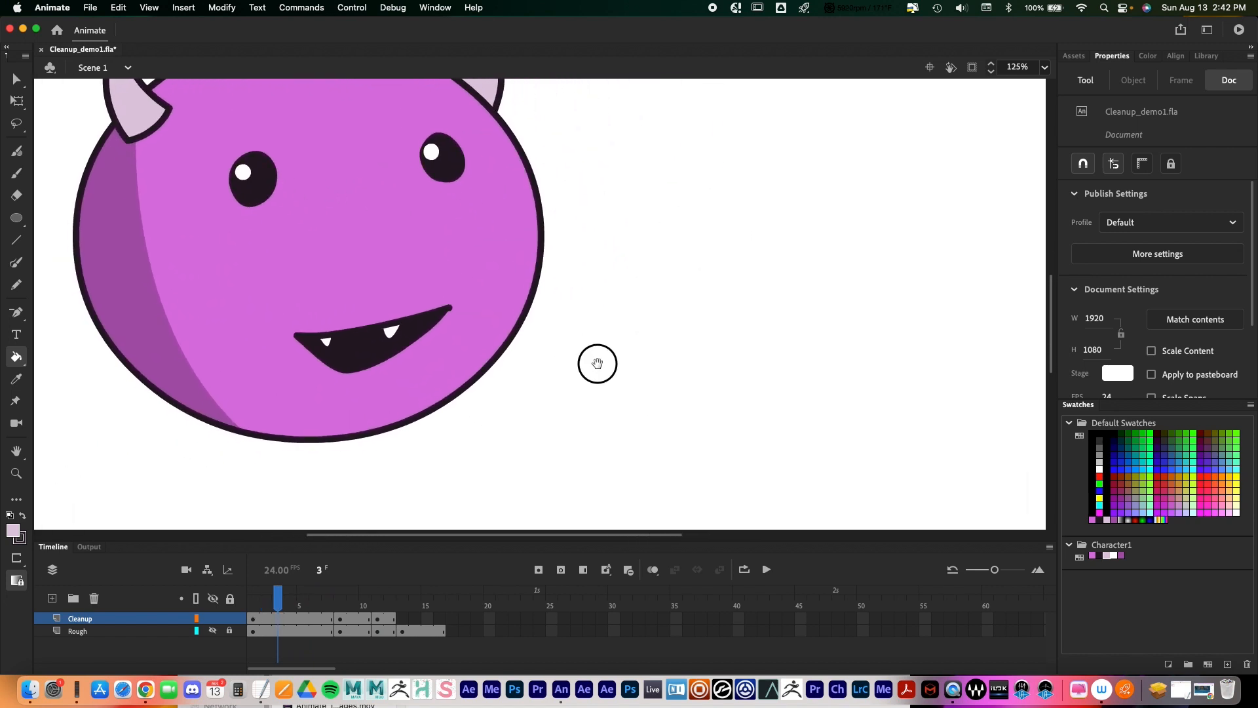
pyautogui.moveTo(352, 593)
pyautogui.mouseDown()
pyautogui.moveTo(397, 593)
pyautogui.moveTo(352, 593)
pyautogui.mouseUp()
pyautogui.moveTo(565, 350); pyautogui.dragTo(548, 399)
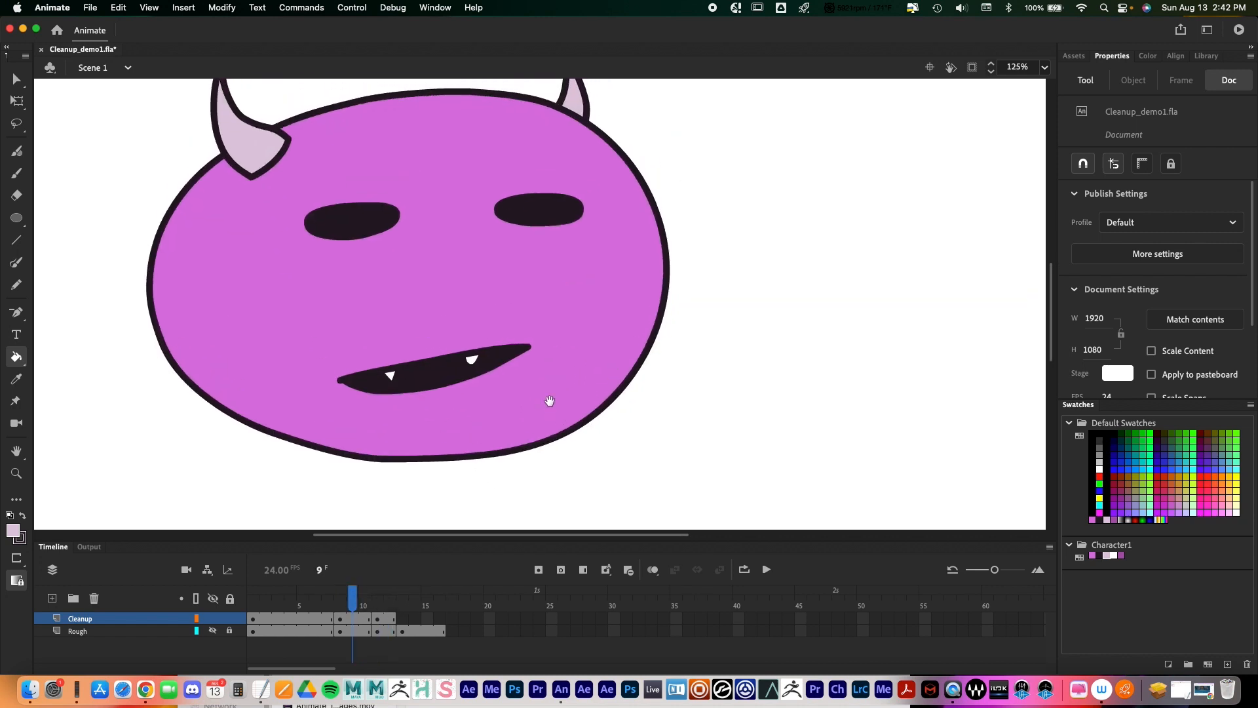
pyautogui.press('z')
pyautogui.keyDown('alt'); pyautogui.click(456, 333); pyautogui.keyUp('alt')
pyautogui.moveTo(490, 361); pyautogui.dragTo(400, 346)
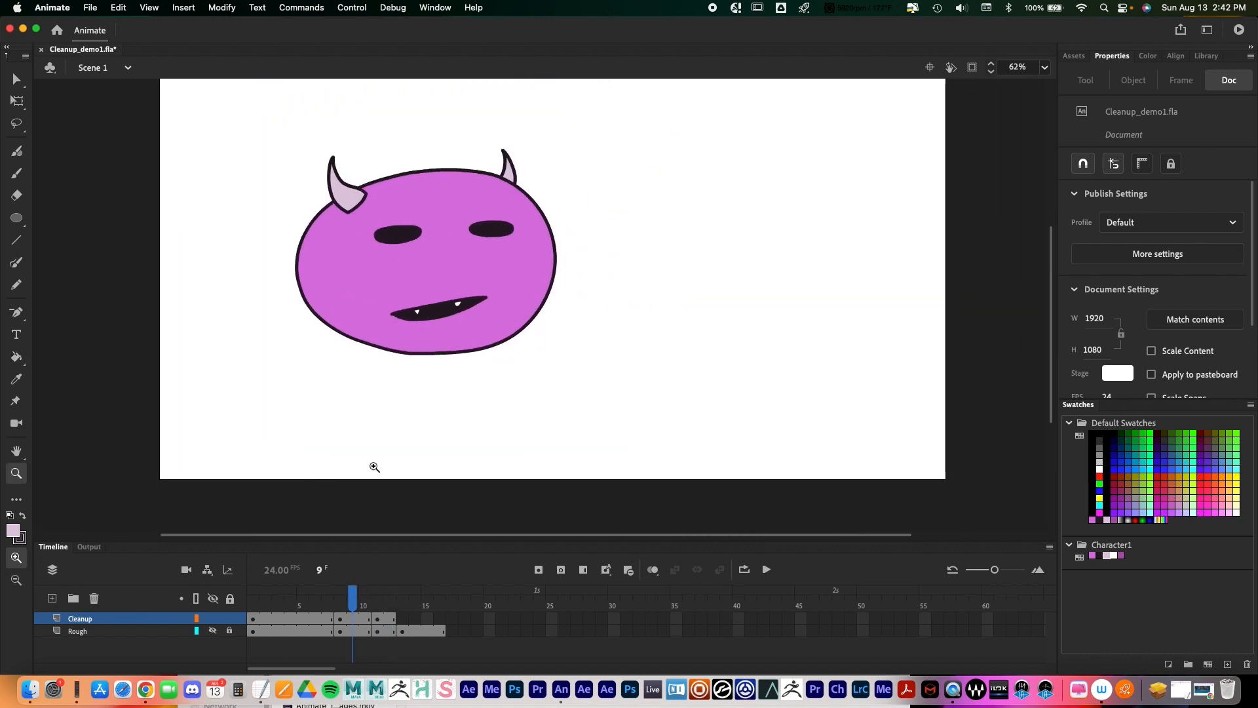
# Step: Turn on onion skinning on frame 9 to compare the monster with its neighboring poses
pyautogui.click(652, 569)
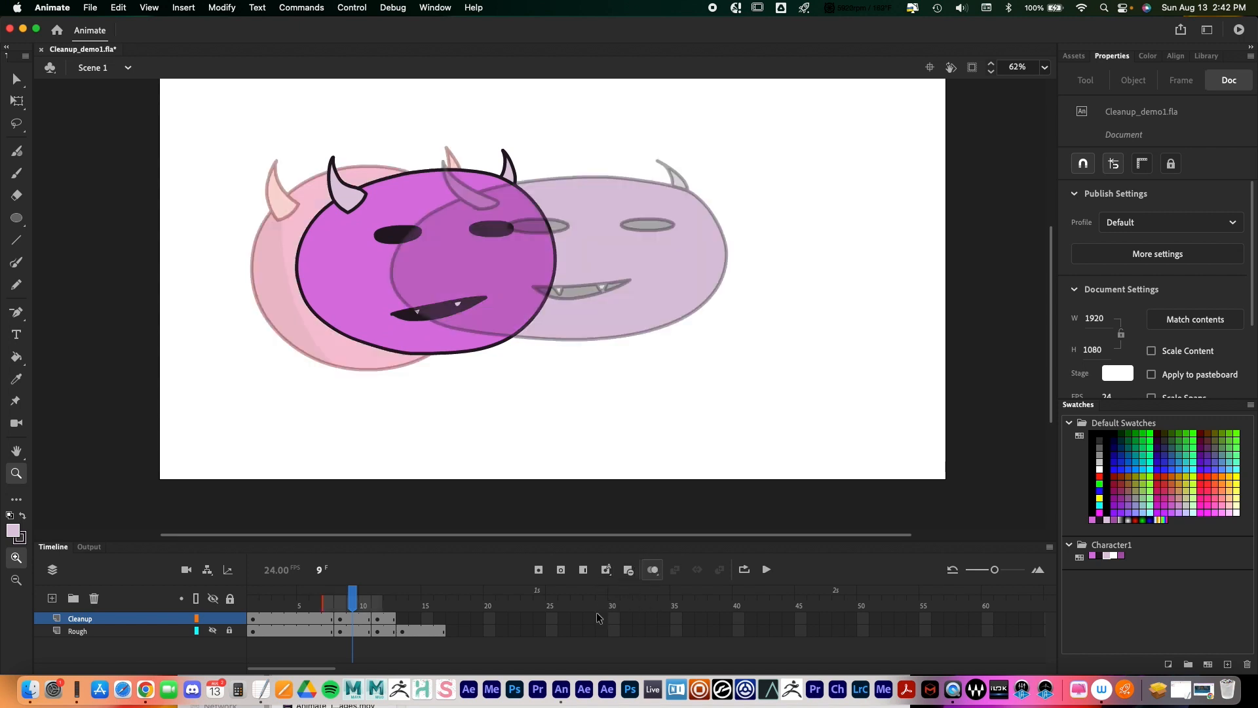
pyautogui.click(414, 356)
pyautogui.hscroll(5, 514, 494)
pyautogui.scroll(3, 514, 494)
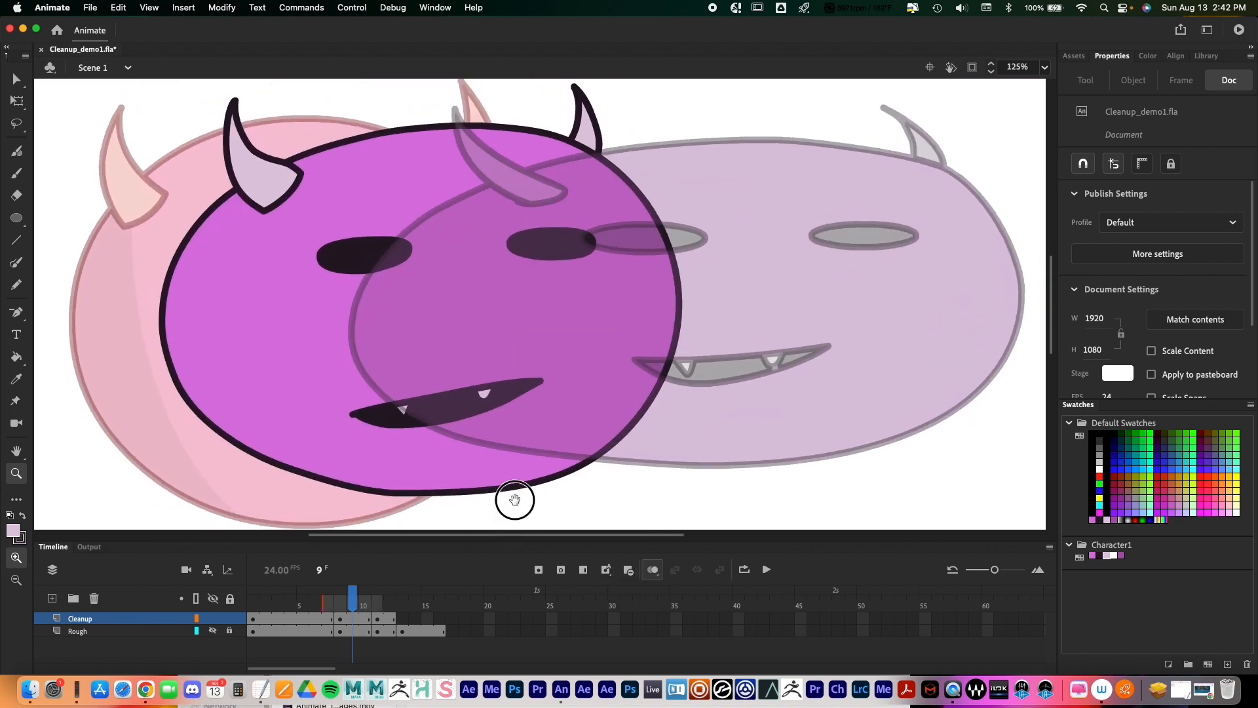
pyautogui.moveTo(519, 492); pyautogui.dragTo(518, 489)
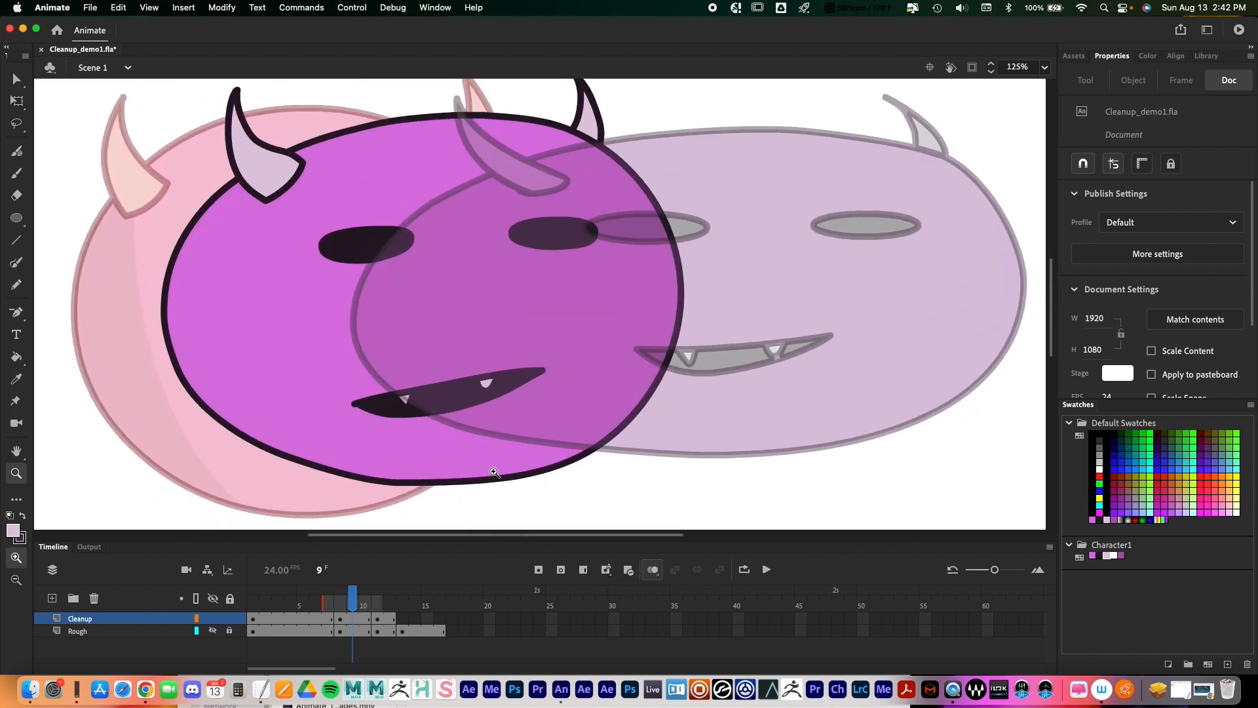
# Step: Using the Pencil with the Character1 dark purple #AB56AC stroke, draw a short crease at the mouth's corner and a body shading curve from the near horn past the outline
pyautogui.click(17, 286)
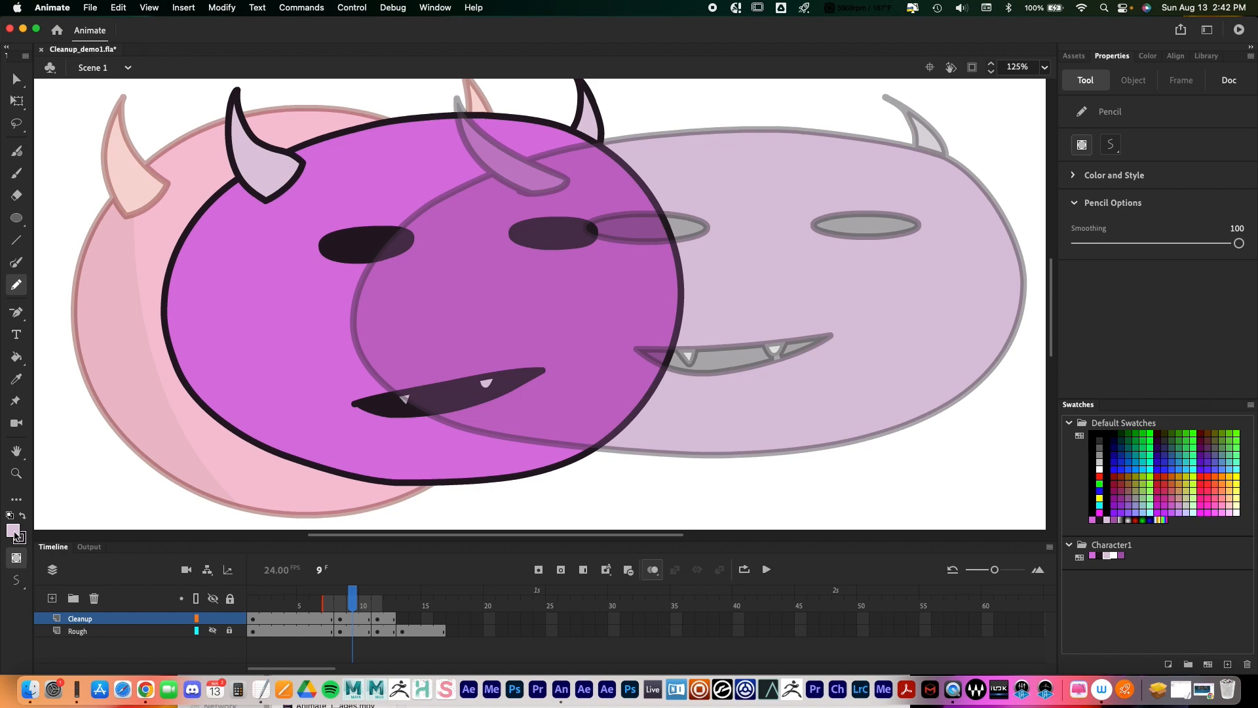
pyautogui.click(21, 542)
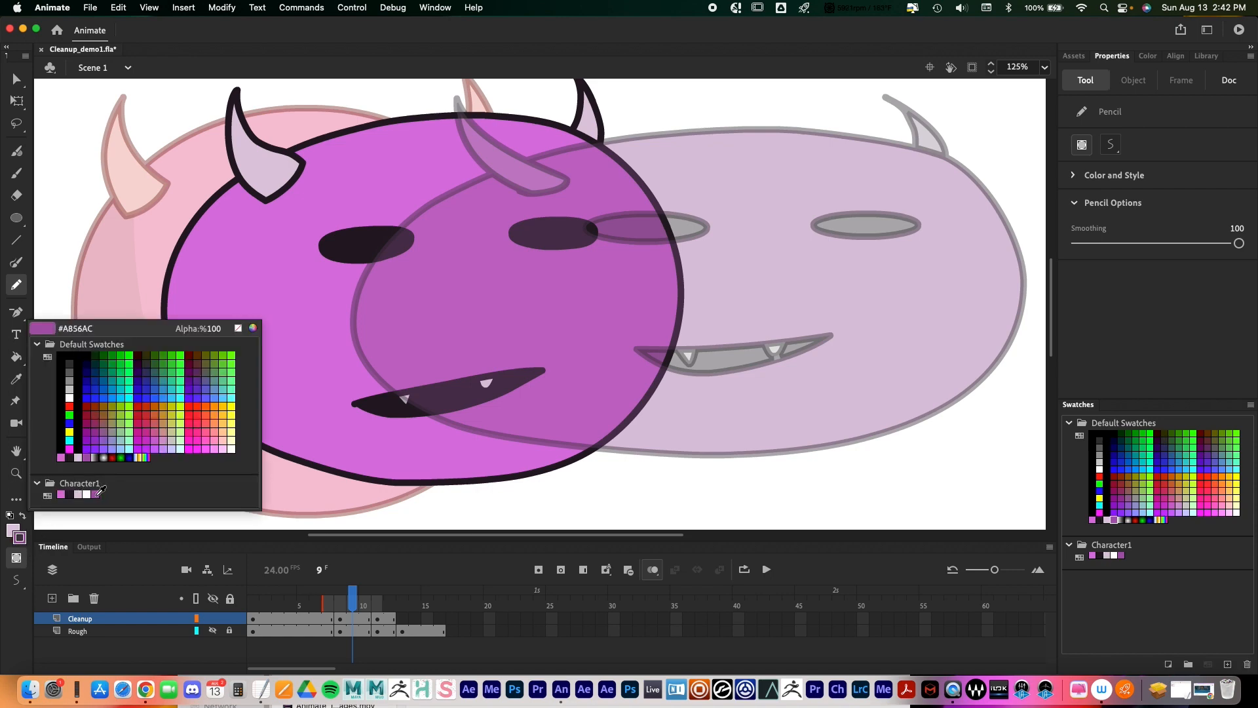
pyautogui.click(98, 493)
pyautogui.moveTo(557, 390); pyautogui.dragTo(528, 371)
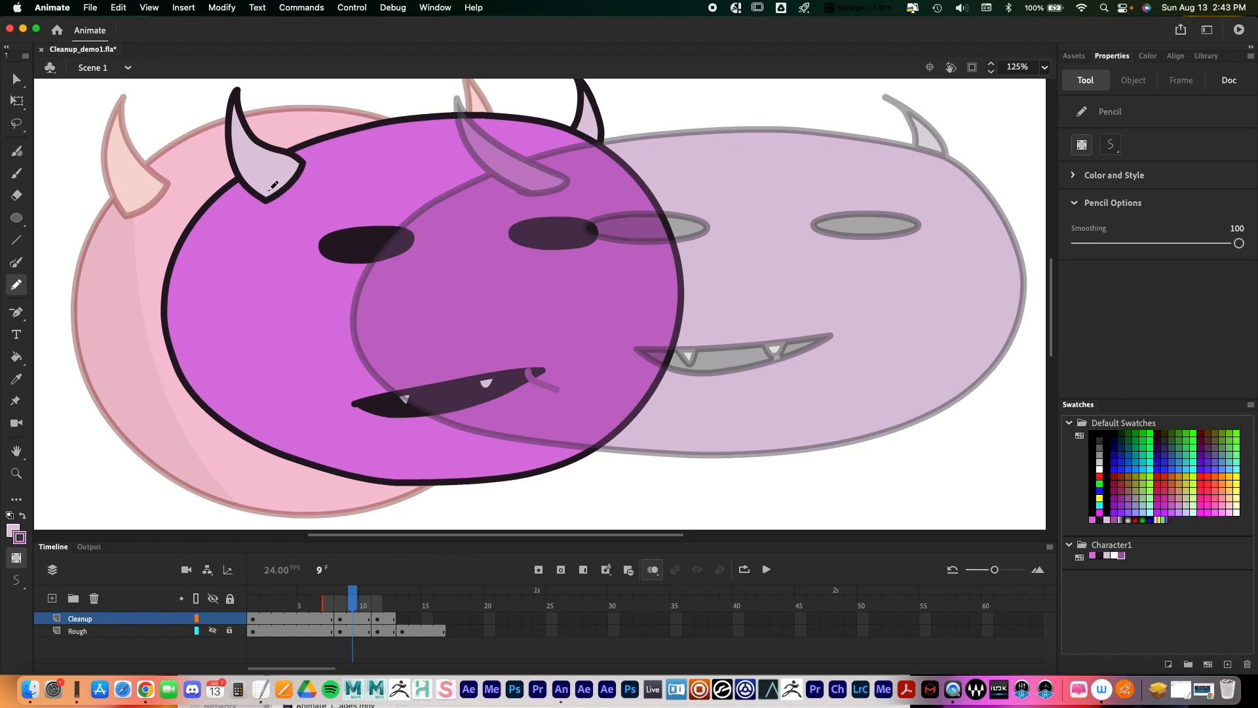
pyautogui.moveTo(270, 181)
pyautogui.mouseDown()
pyautogui.moveTo(273, 258)
pyautogui.moveTo(339, 419)
pyautogui.mouseUp()
pyautogui.press('super+z')
pyautogui.moveTo(268, 182)
pyautogui.mouseDown()
pyautogui.moveTo(253, 258)
pyautogui.moveTo(323, 430)
pyautogui.moveTo(435, 509)
pyautogui.mouseUp()
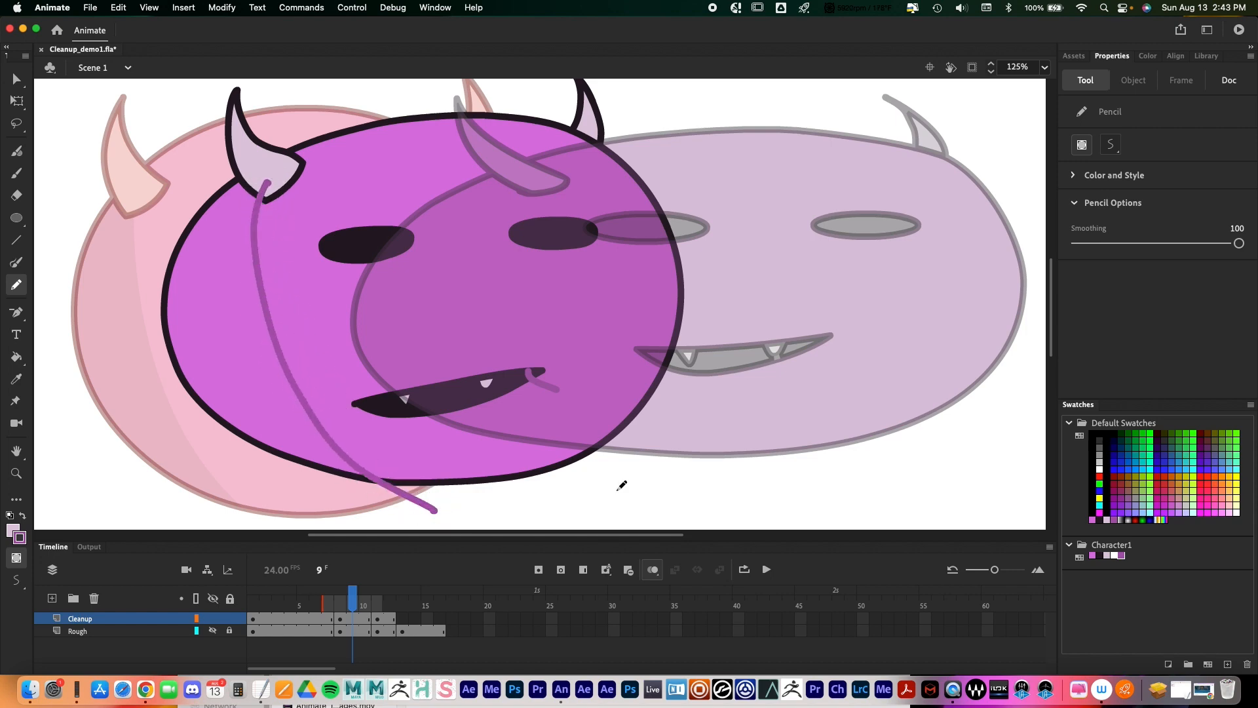
pyautogui.click(16, 357)
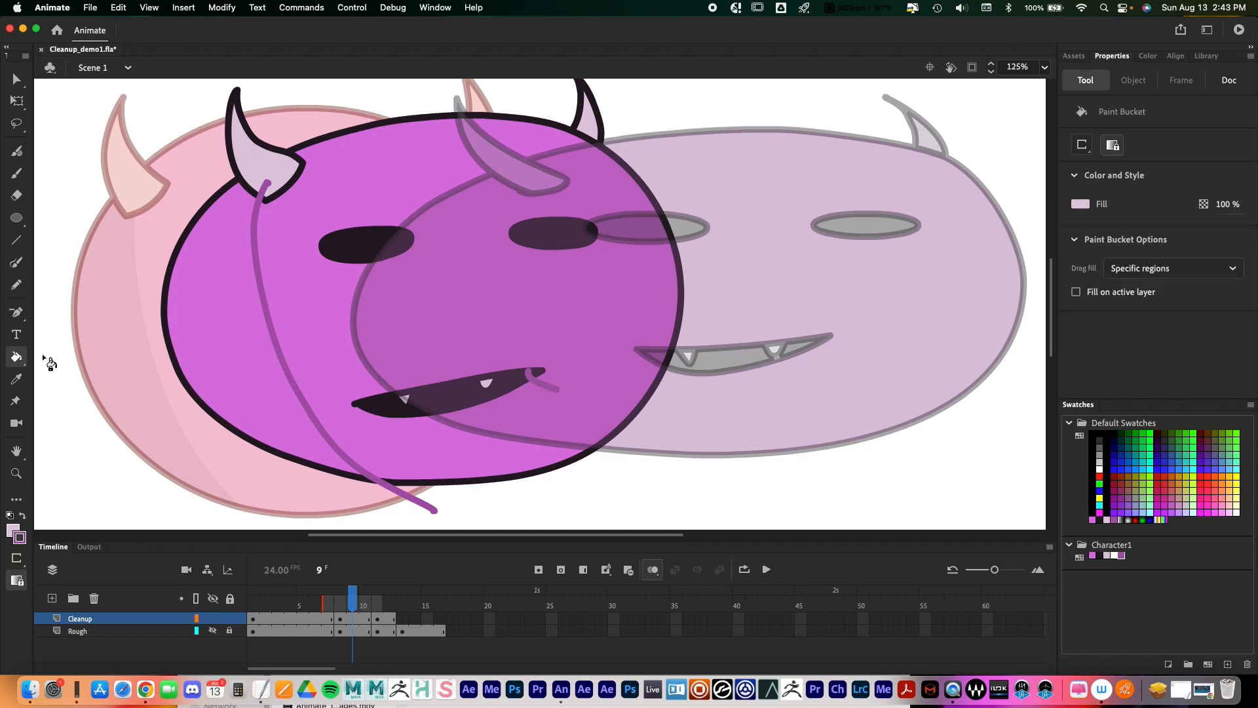
pyautogui.click(232, 343)
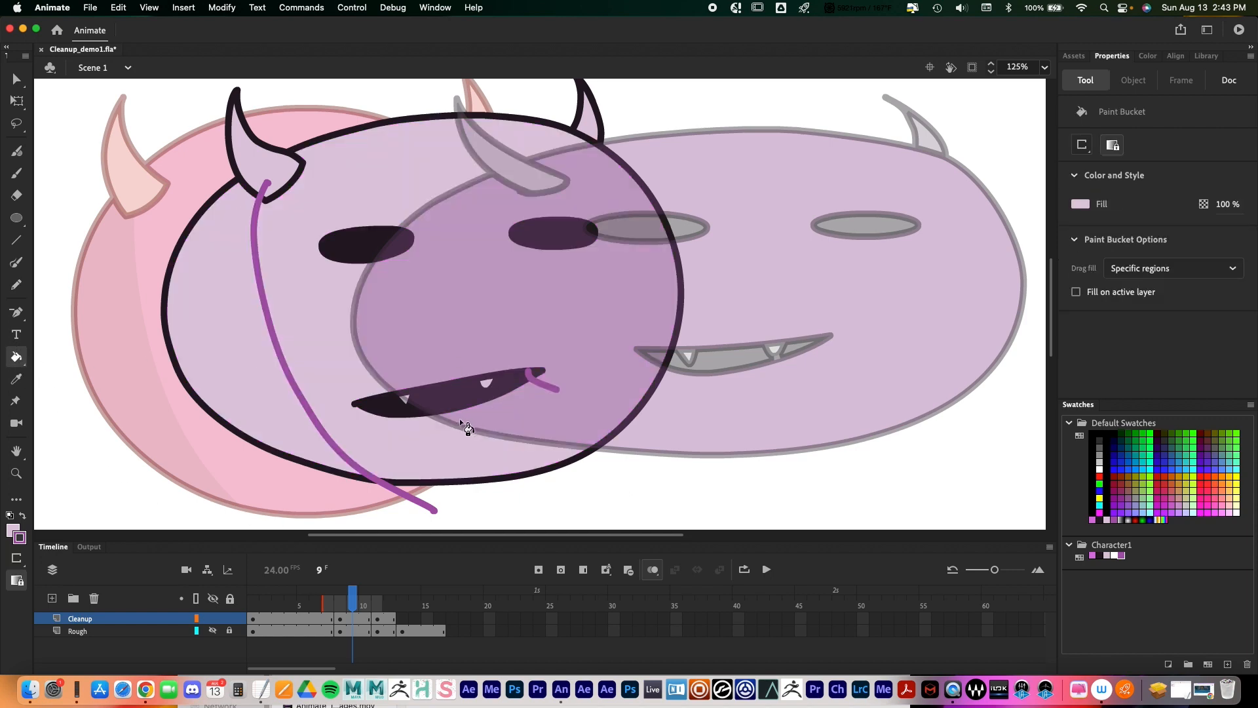
pyautogui.press('super+z')
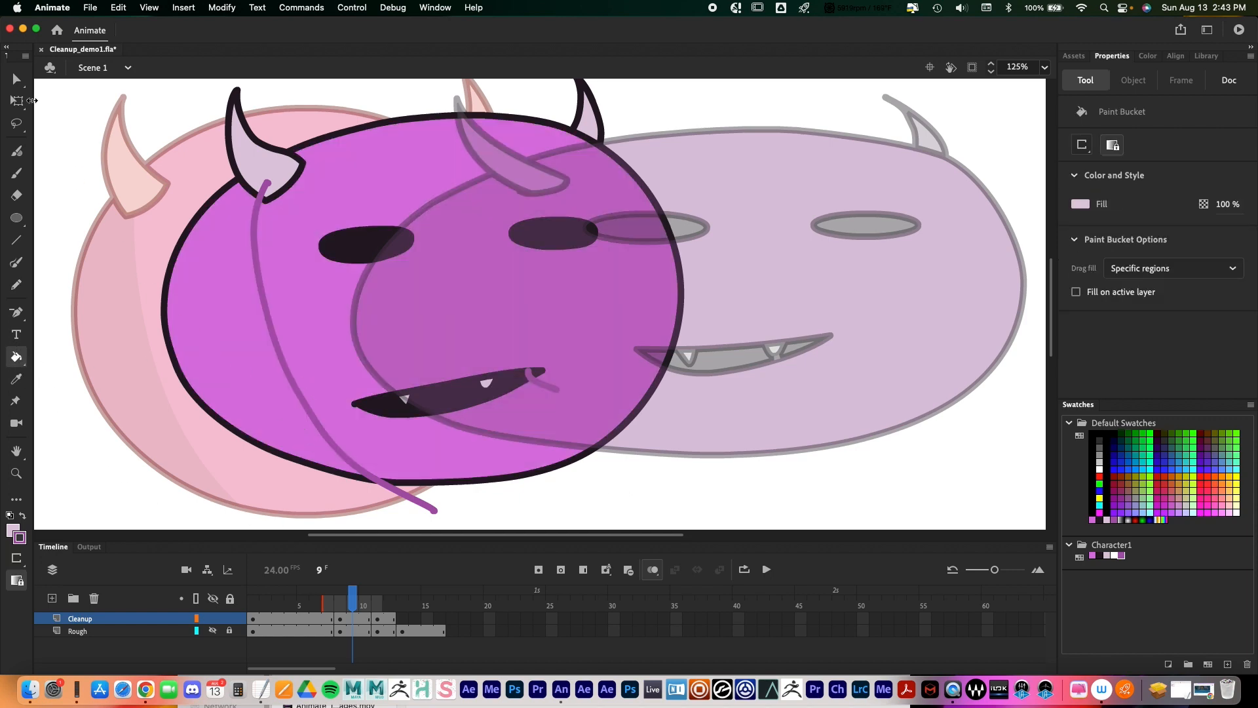
# Step: Shift frame 9's shading curve slightly left to X 440 and break the drawing object apart
pyautogui.click(16, 79)
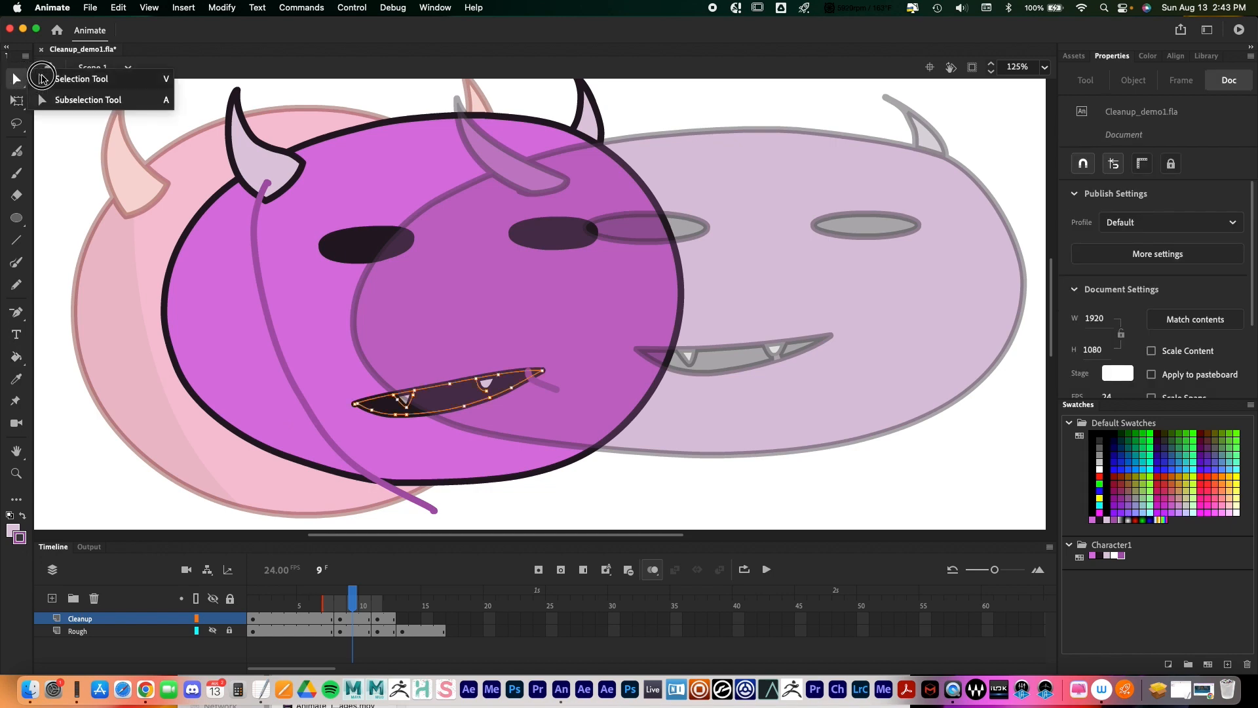
pyautogui.click(269, 320)
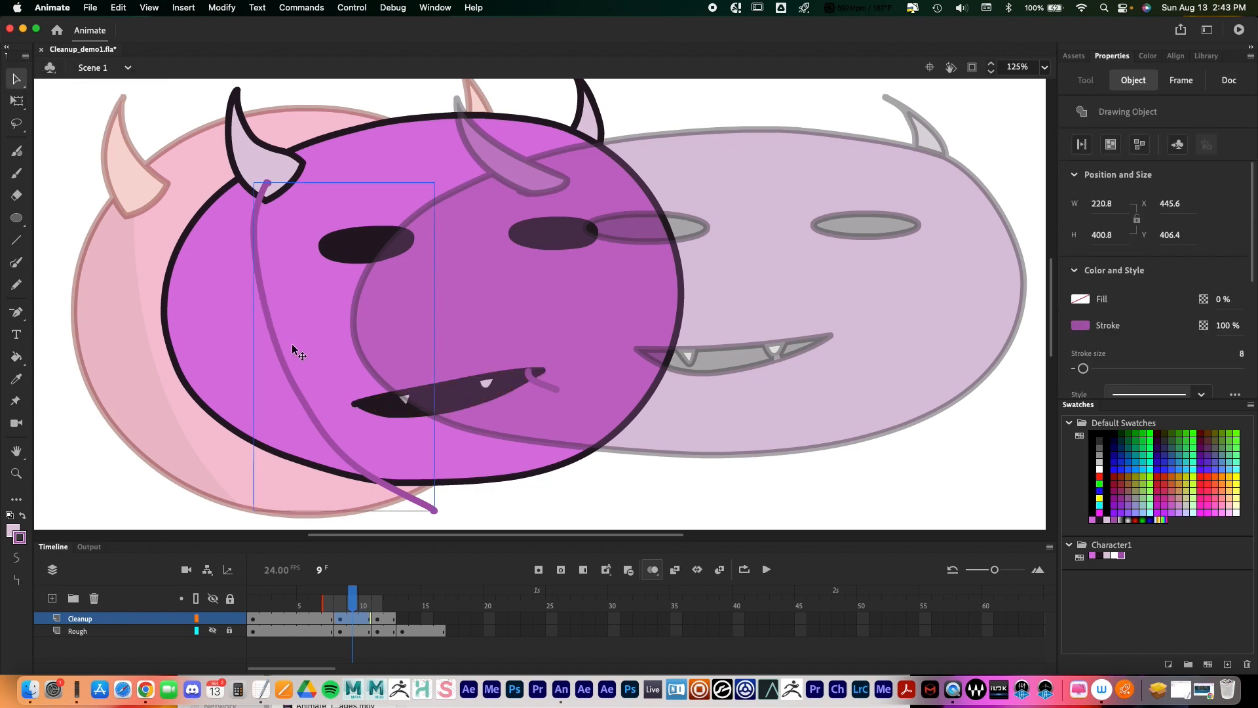
pyautogui.moveTo(274, 341); pyautogui.dragTo(269, 341)
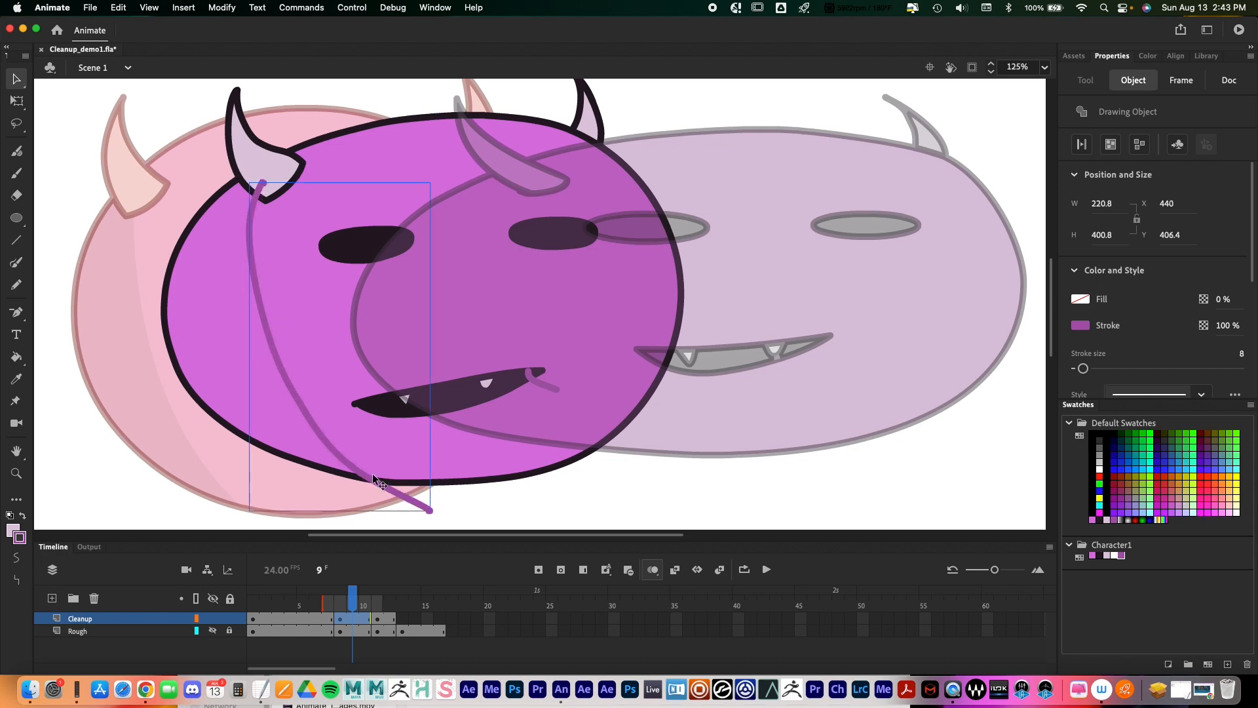
pyautogui.click(1145, 146)
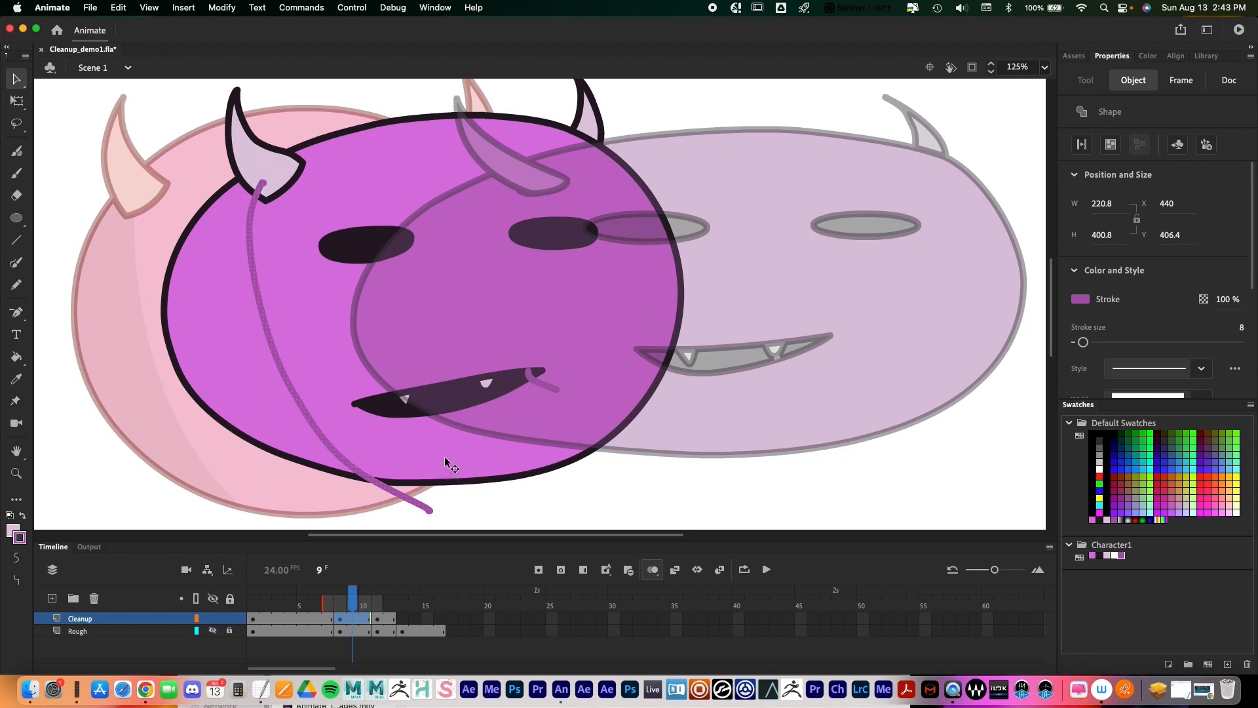
# Step: Fill the body area behind frame 9's shading curve with the dark purple Character1 swatch and delete the guide stroke
pyautogui.press('k')
pyautogui.click(13, 530)
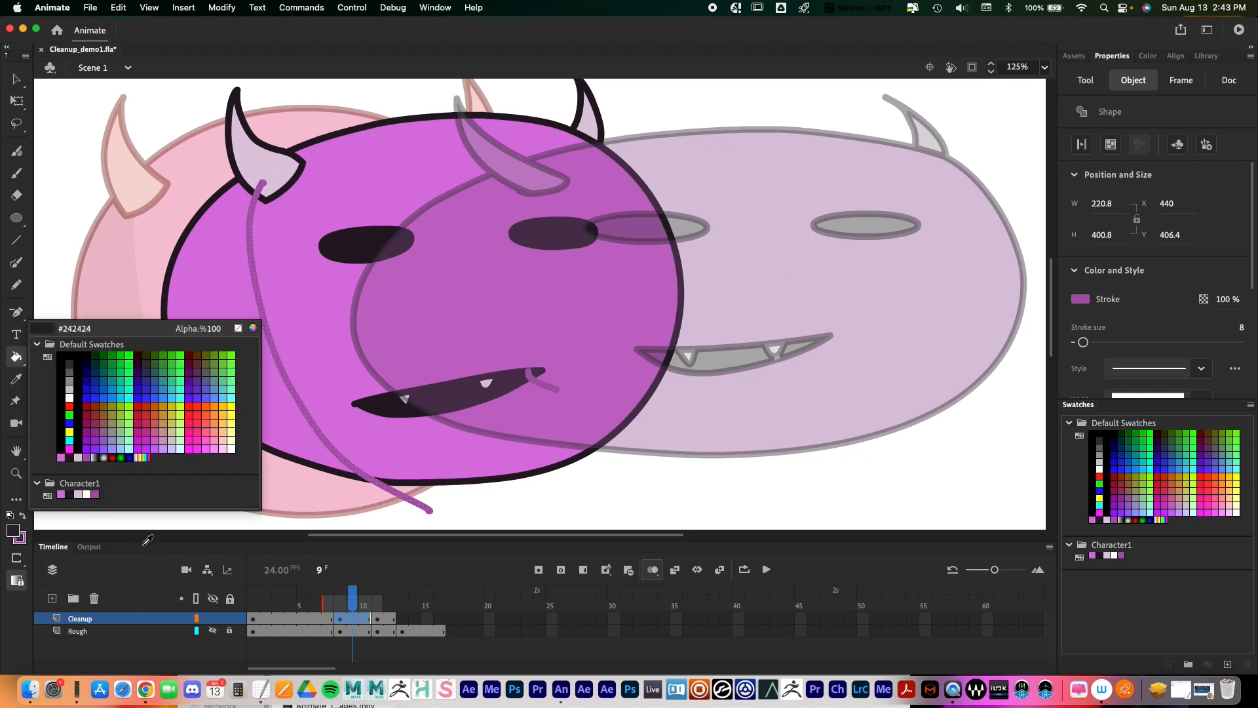
pyautogui.click(96, 495)
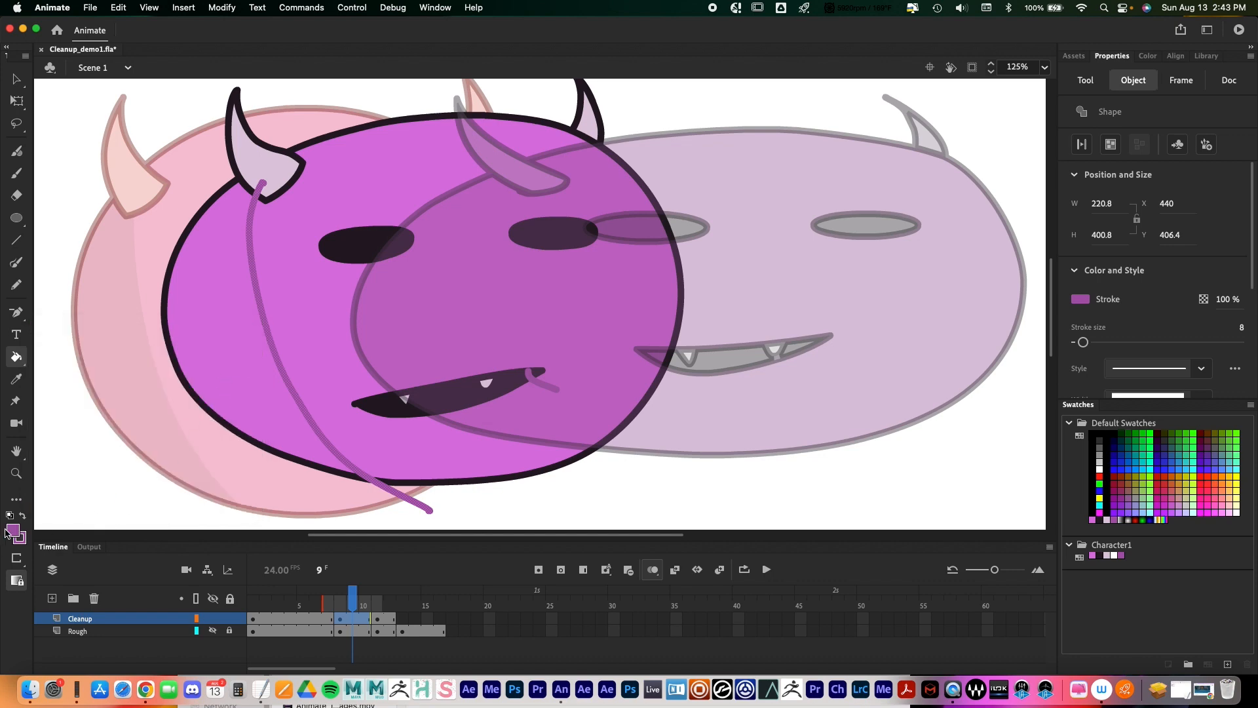
pyautogui.click(14, 530)
pyautogui.click(96, 495)
pyautogui.click(238, 331)
pyautogui.press('v')
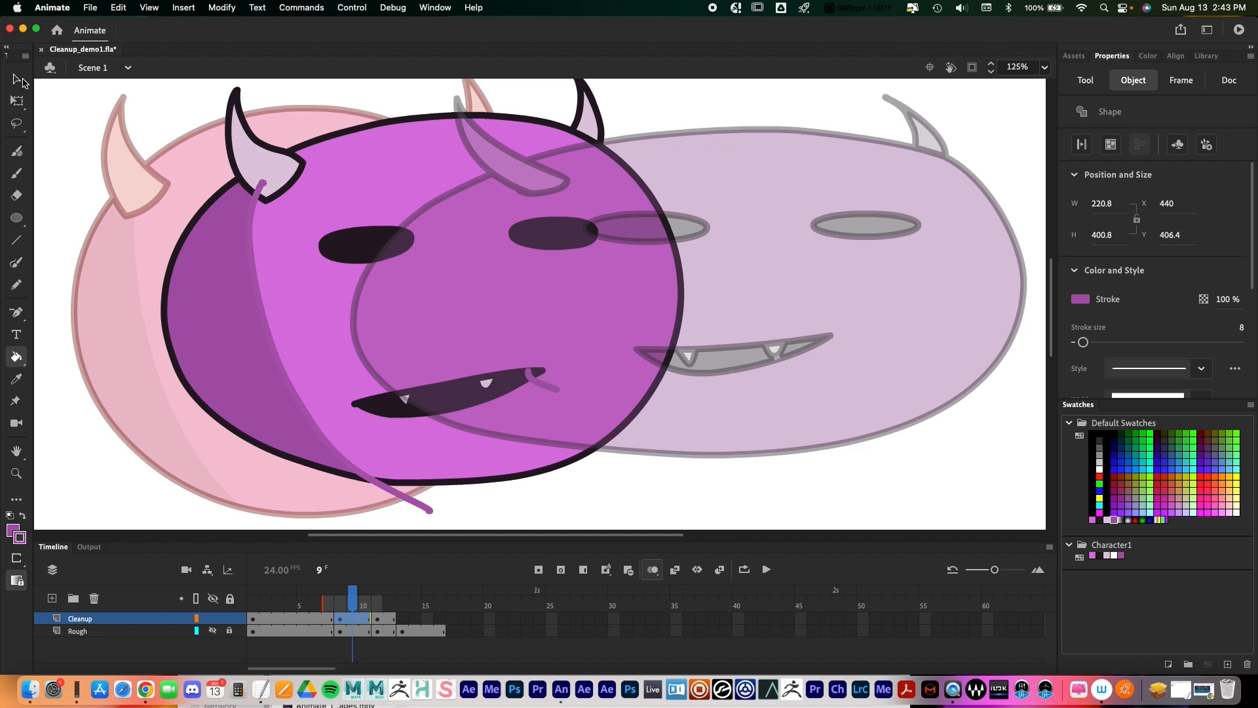
pyautogui.press('Delete')
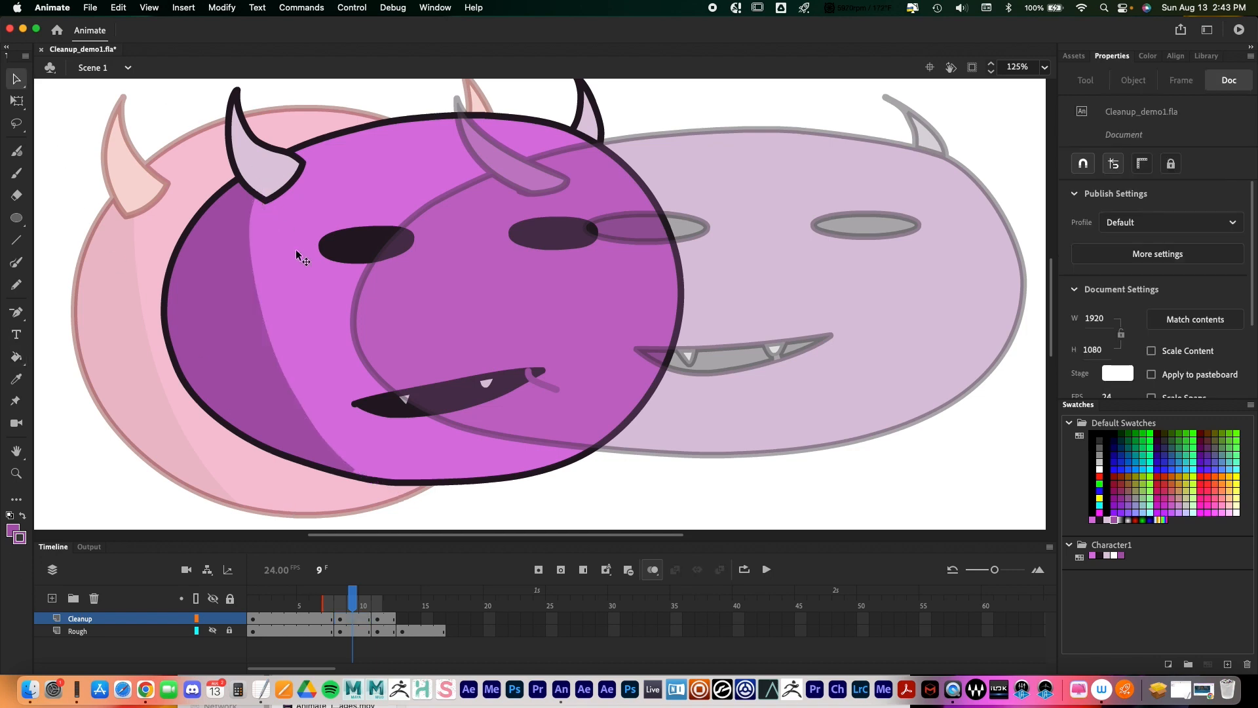
pyautogui.click(341, 467)
pyautogui.click(587, 518)
pyautogui.moveTo(615, 395); pyautogui.dragTo(534, 380)
# Step: Draw a dark purple shading curve on frame 11 from the near horn down past the body's lower outline
pyautogui.press('z')
pyautogui.keyDown('alt'); pyautogui.click(490, 365); pyautogui.keyUp('alt')
pyautogui.hscroll(5, 589, 367)
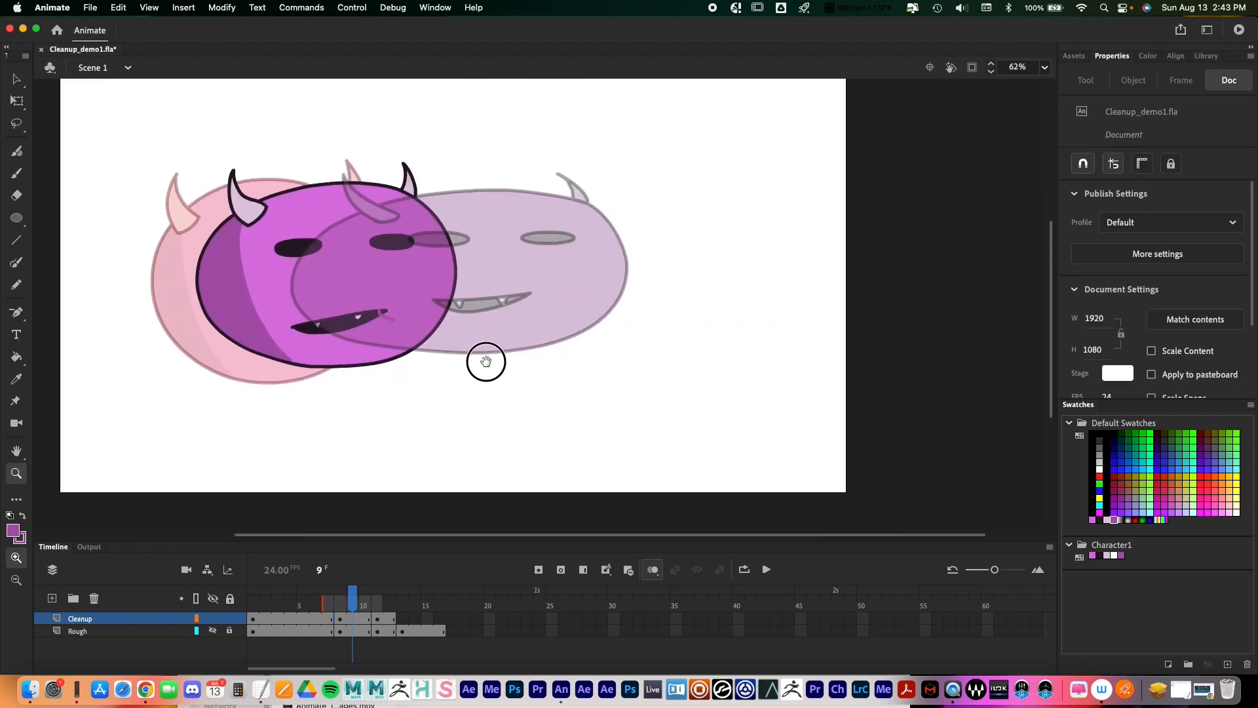
pyautogui.moveTo(353, 604); pyautogui.dragTo(378, 604)
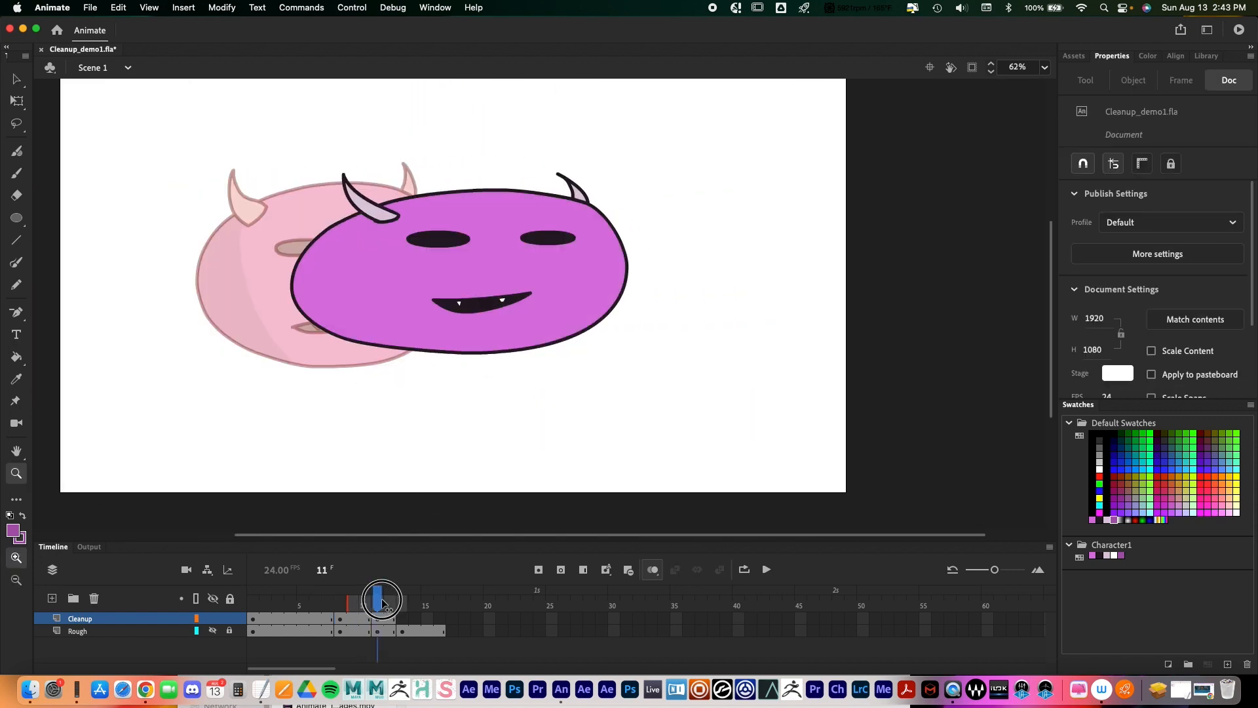
pyautogui.click(407, 321)
pyautogui.moveTo(610, 333); pyautogui.dragTo(489, 365)
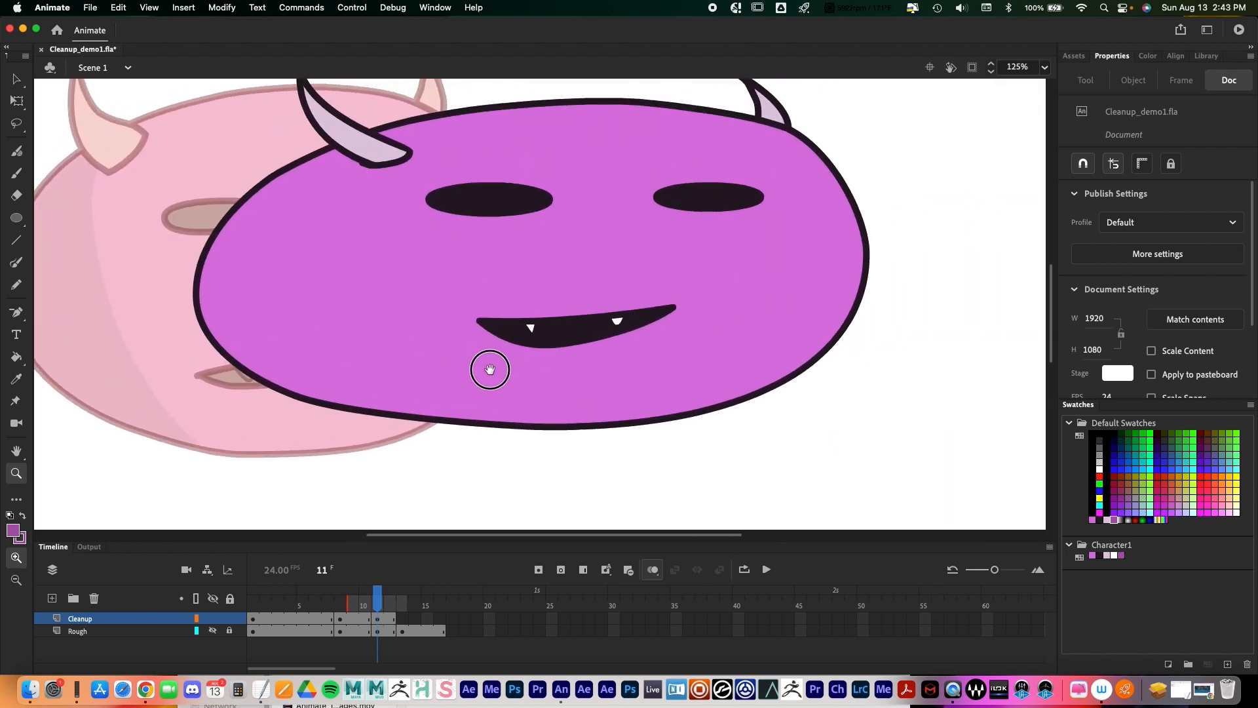
pyautogui.hotkey('shift', 'y')
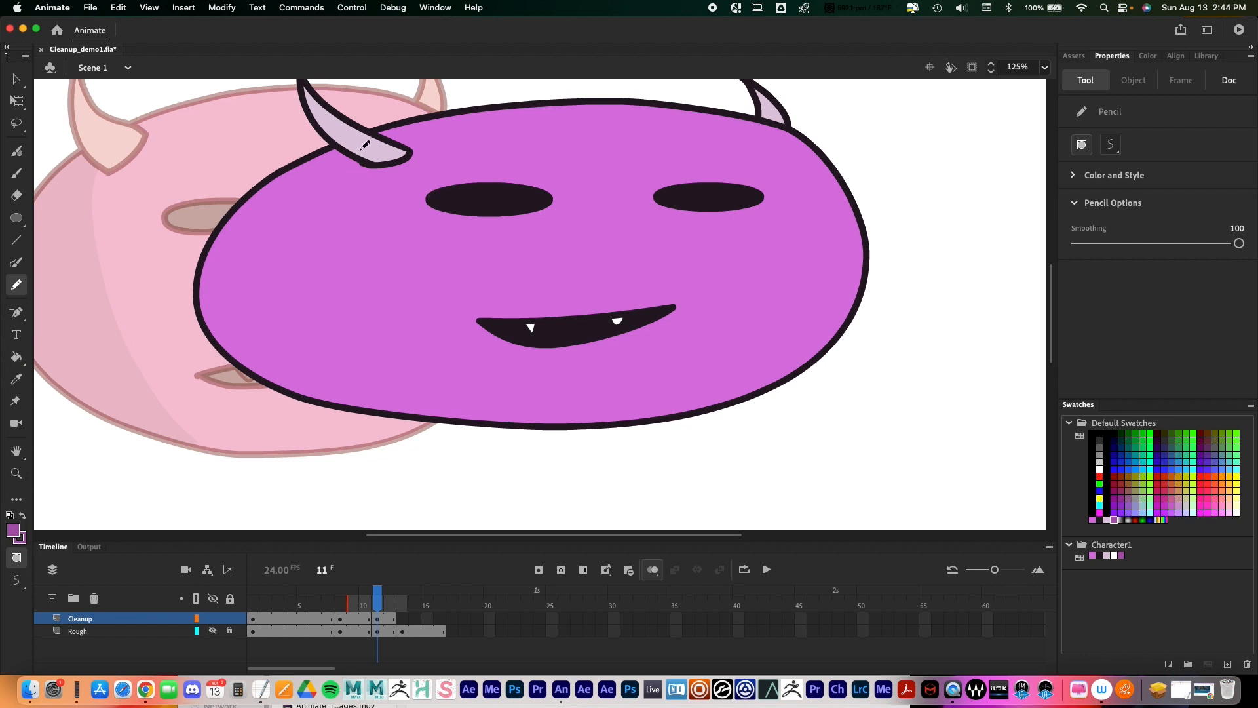
pyautogui.moveTo(363, 150)
pyautogui.mouseDown()
pyautogui.moveTo(317, 202)
pyautogui.moveTo(296, 262)
pyautogui.moveTo(308, 349)
pyautogui.moveTo(429, 493)
pyautogui.mouseUp()
# Step: Break frame 11's shading curve apart and fill the body area behind it with the dark purple
pyautogui.click(17, 80)
pyautogui.click(296, 273)
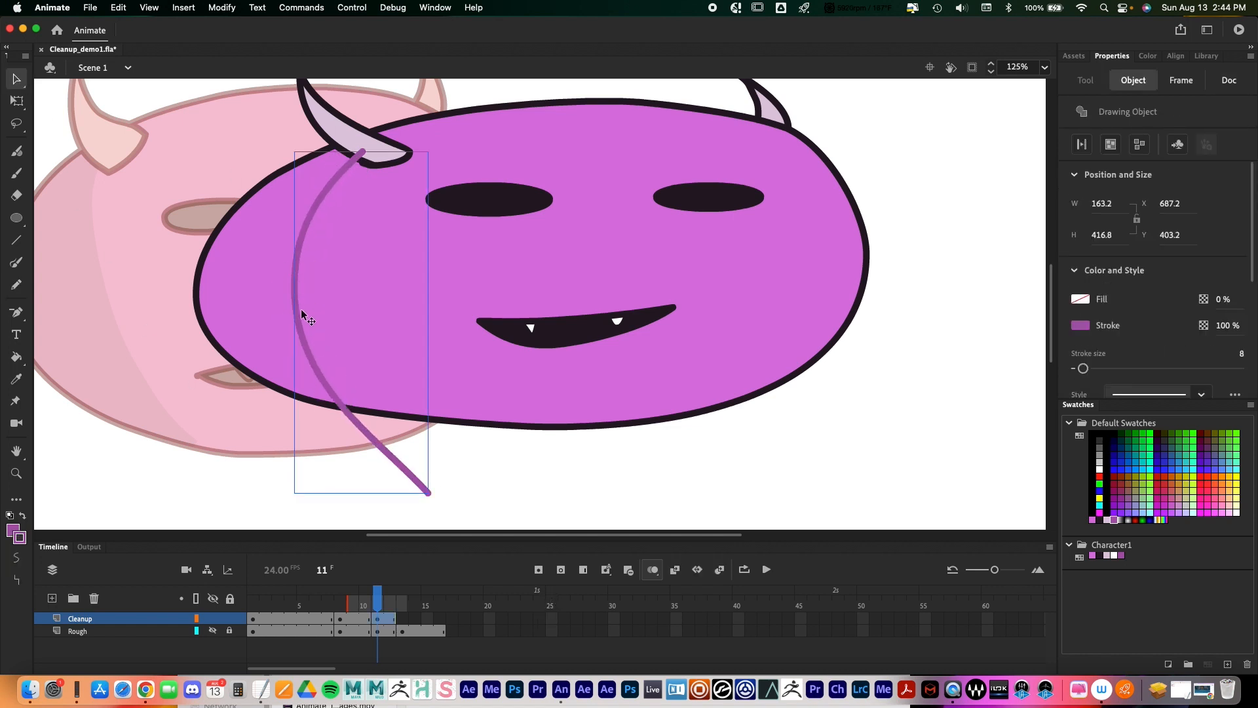
pyautogui.press('Delete')
pyautogui.press('cmd+z')
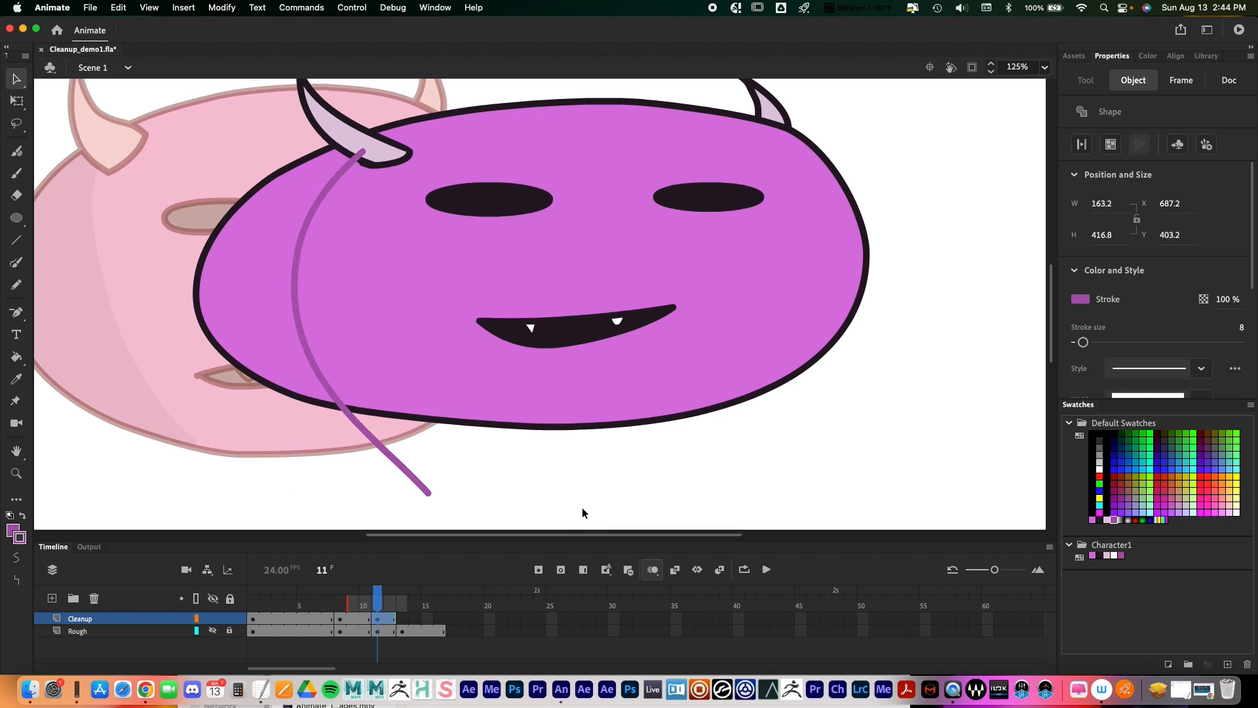
pyautogui.press('k')
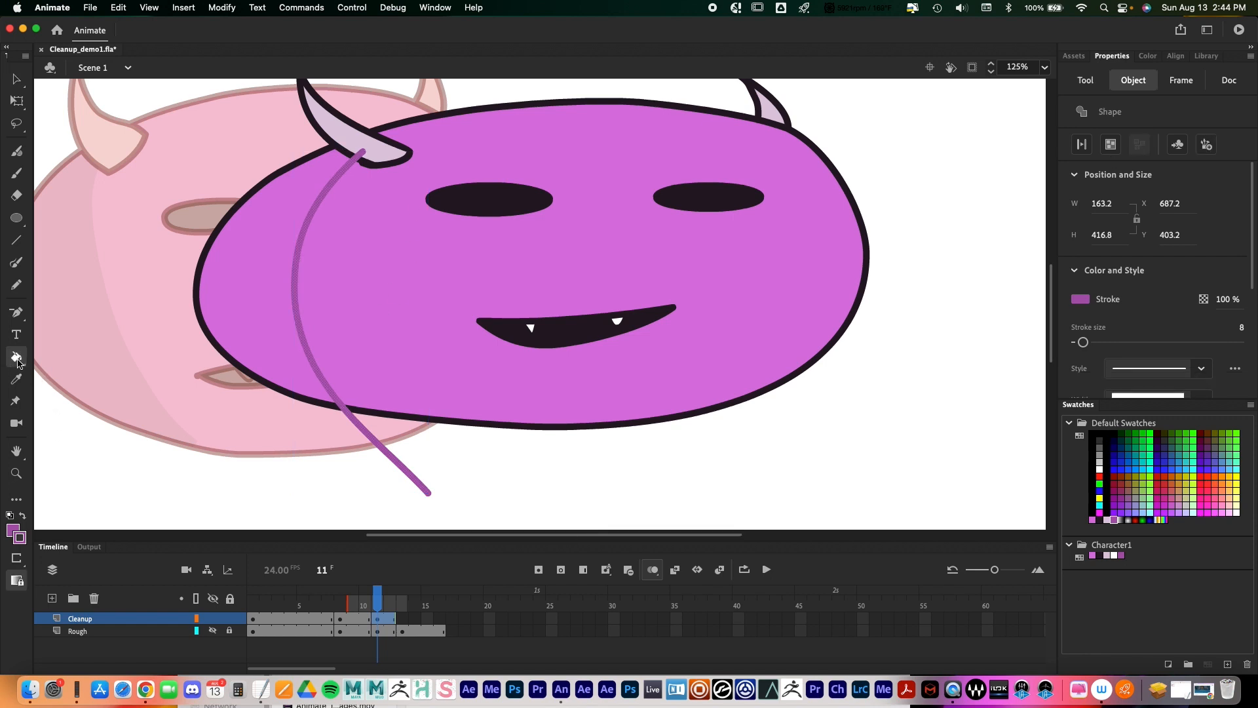
pyautogui.click(262, 278)
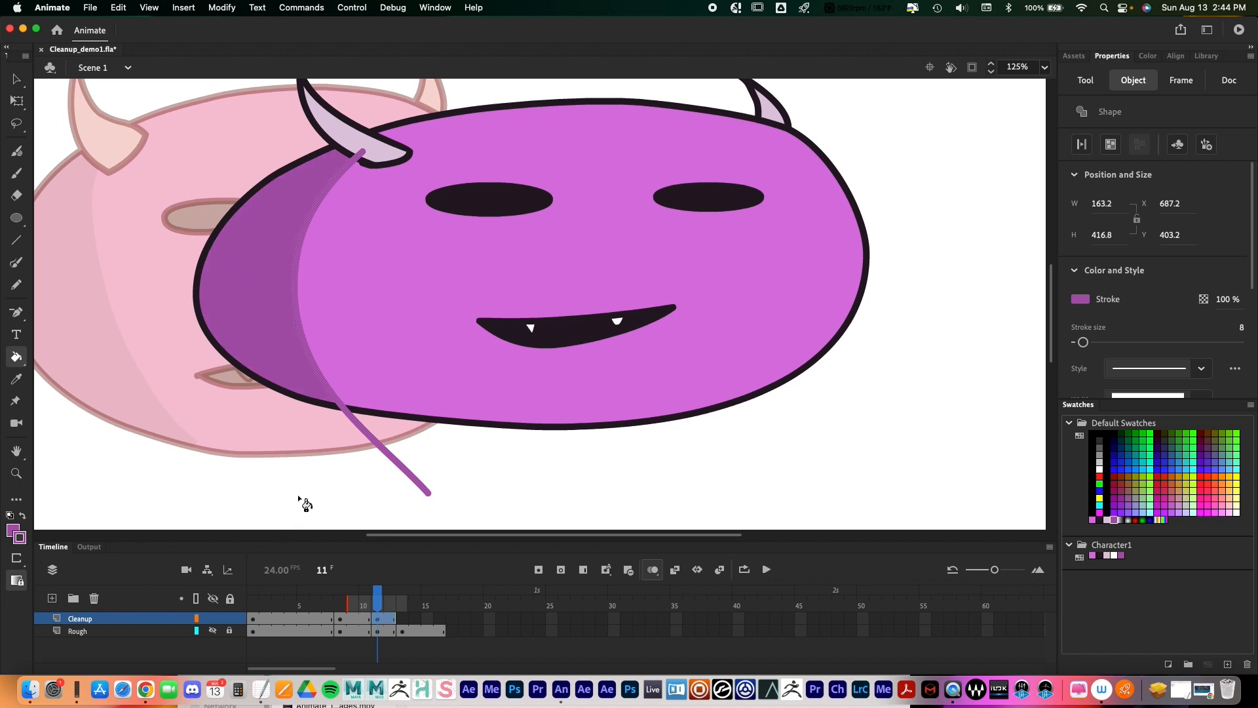
pyautogui.press('v')
pyautogui.click(385, 467)
pyautogui.click(395, 465)
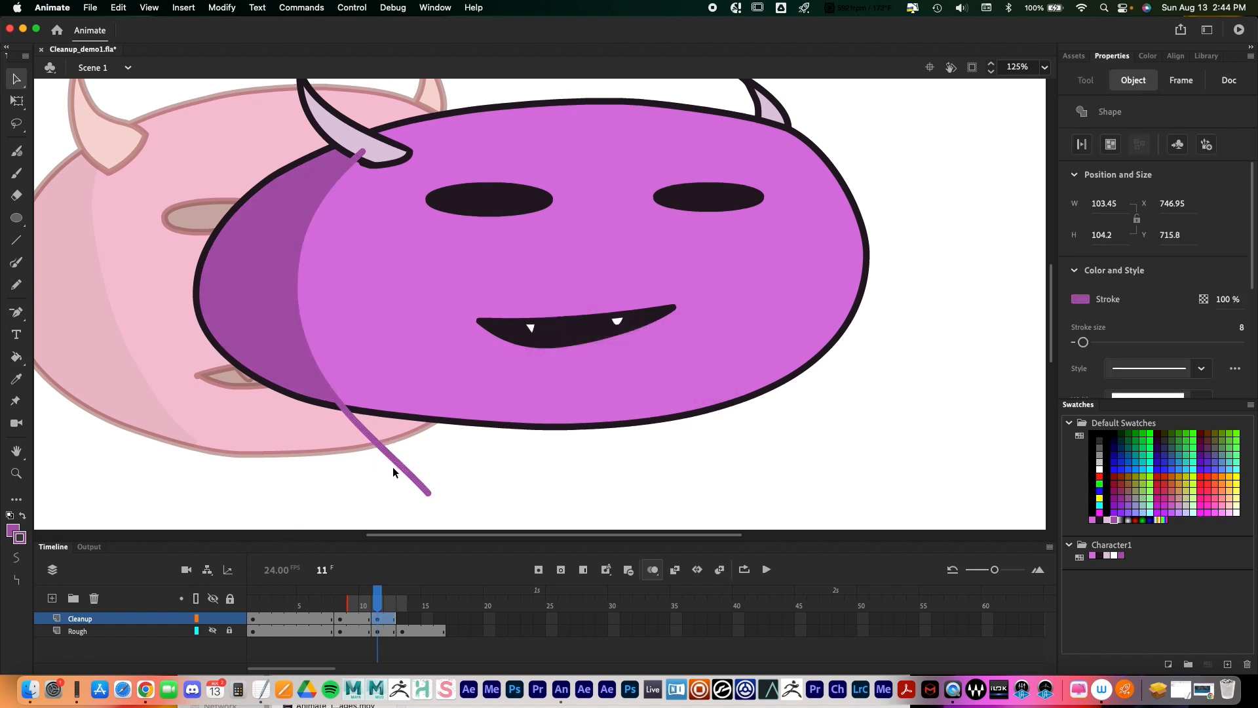
pyautogui.doubleClick(395, 467)
pyautogui.click(386, 460)
pyautogui.click(374, 442)
pyautogui.press('Delete')
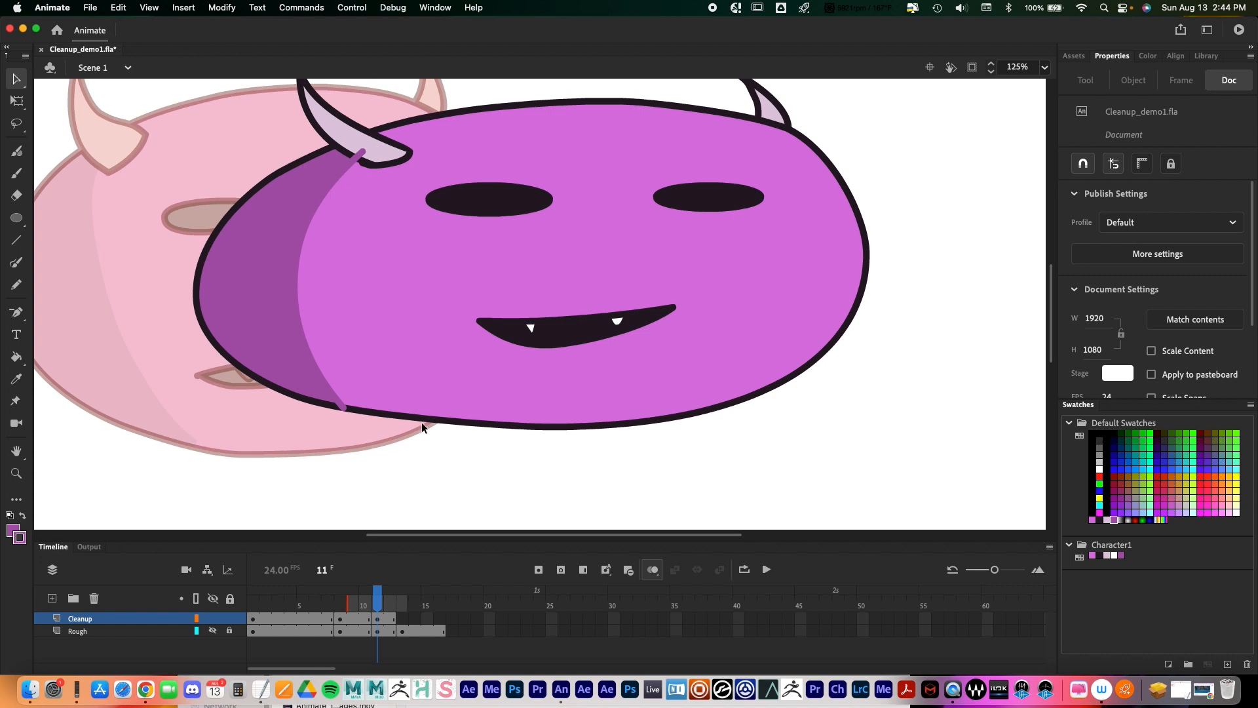
pyautogui.press('super+z')
# Step: Delete the entire shading guide stroke on frame 11, keeping the dark purple fill
pyautogui.doubleClick(322, 373)
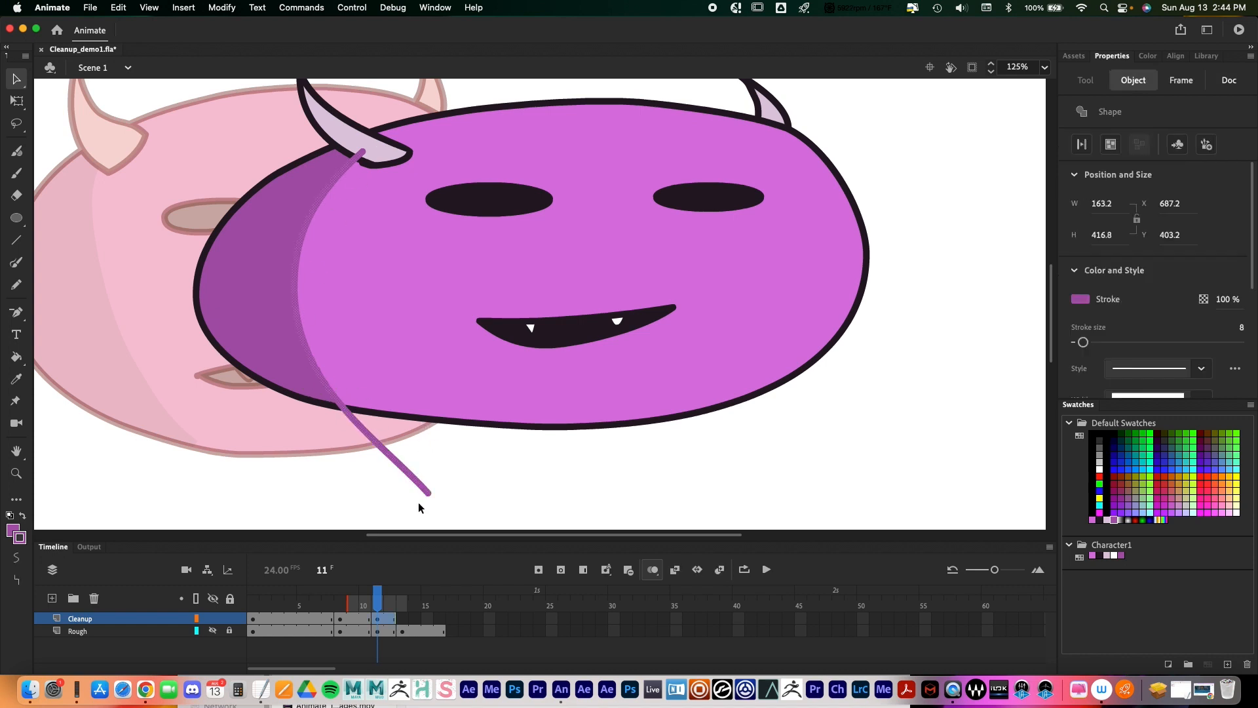
pyautogui.press('Delete')
pyautogui.scroll(2, 511, 459)
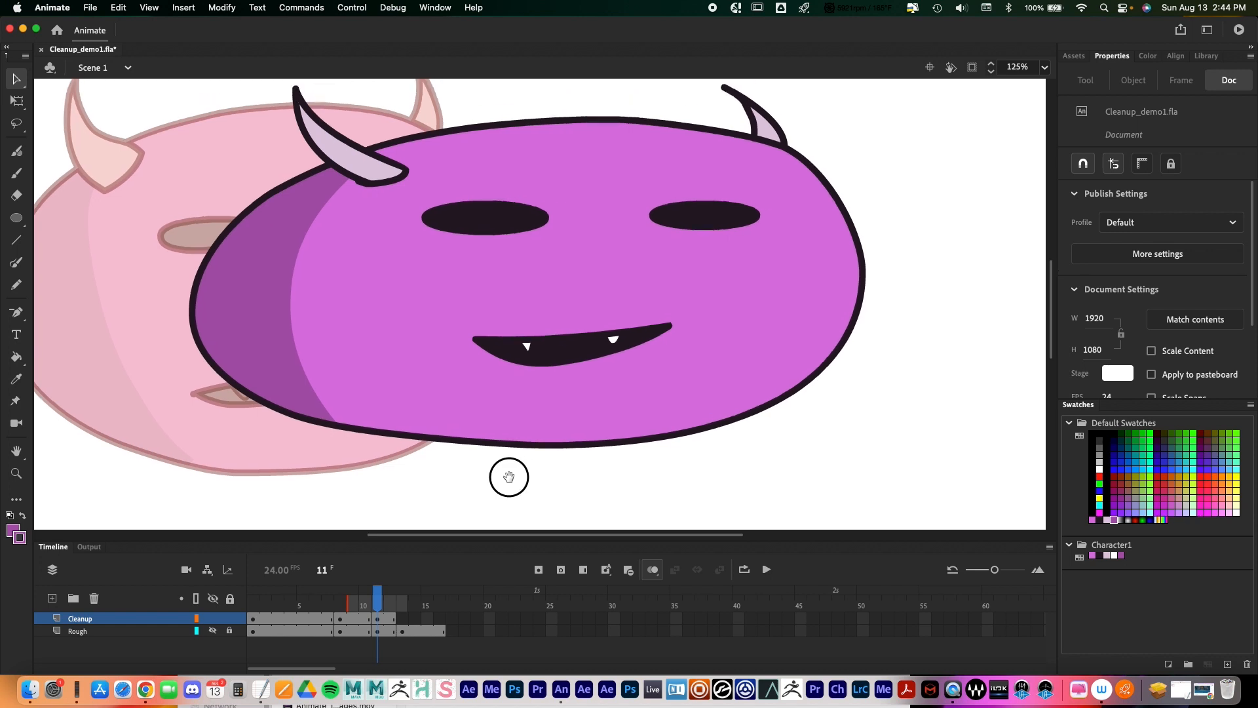
# Step: Scrub the timeline back from frame 11 to frame 1 to review the shading across the colored poses
pyautogui.press('z')
pyautogui.keyDown('alt'); pyautogui.click(532, 321); pyautogui.keyUp('alt')
pyautogui.keyDown('alt'); pyautogui.click(532, 321); pyautogui.keyUp('alt')
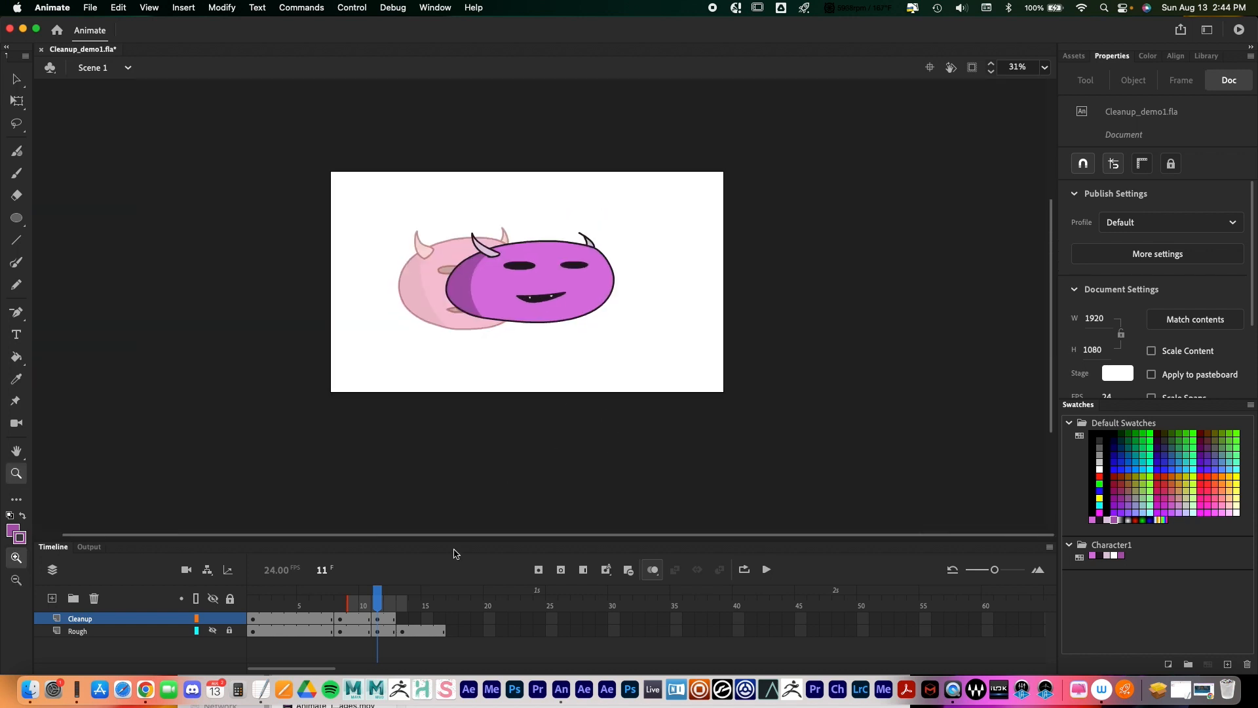
pyautogui.moveTo(367, 598); pyautogui.dragTo(226, 627)
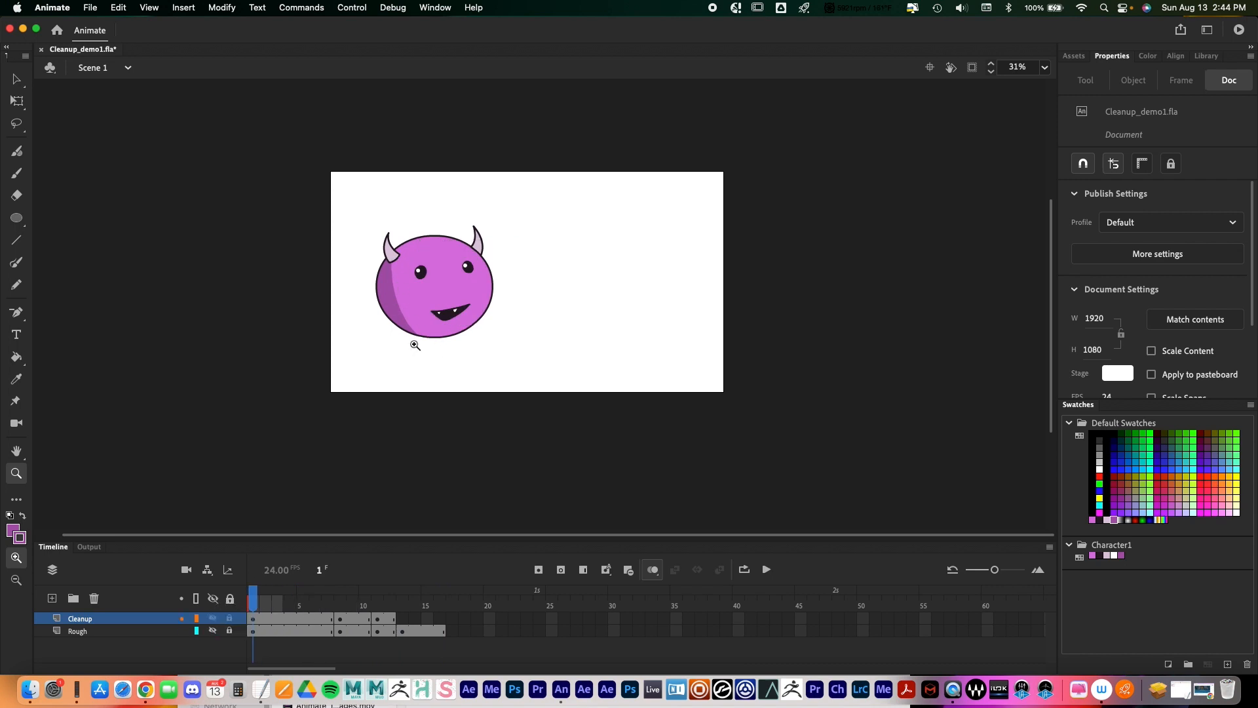
pyautogui.moveTo(269, 600)
pyautogui.mouseDown()
pyautogui.moveTo(407, 603)
pyautogui.moveTo(249, 603)
pyautogui.mouseUp()
# Step: Show the Rough layer as transparent, turn on looping, and play the animation from the start to check cleanup against the rough
pyautogui.keyDown('shift'); pyautogui.click(212, 630); pyautogui.keyUp('shift')
pyautogui.click(763, 569)
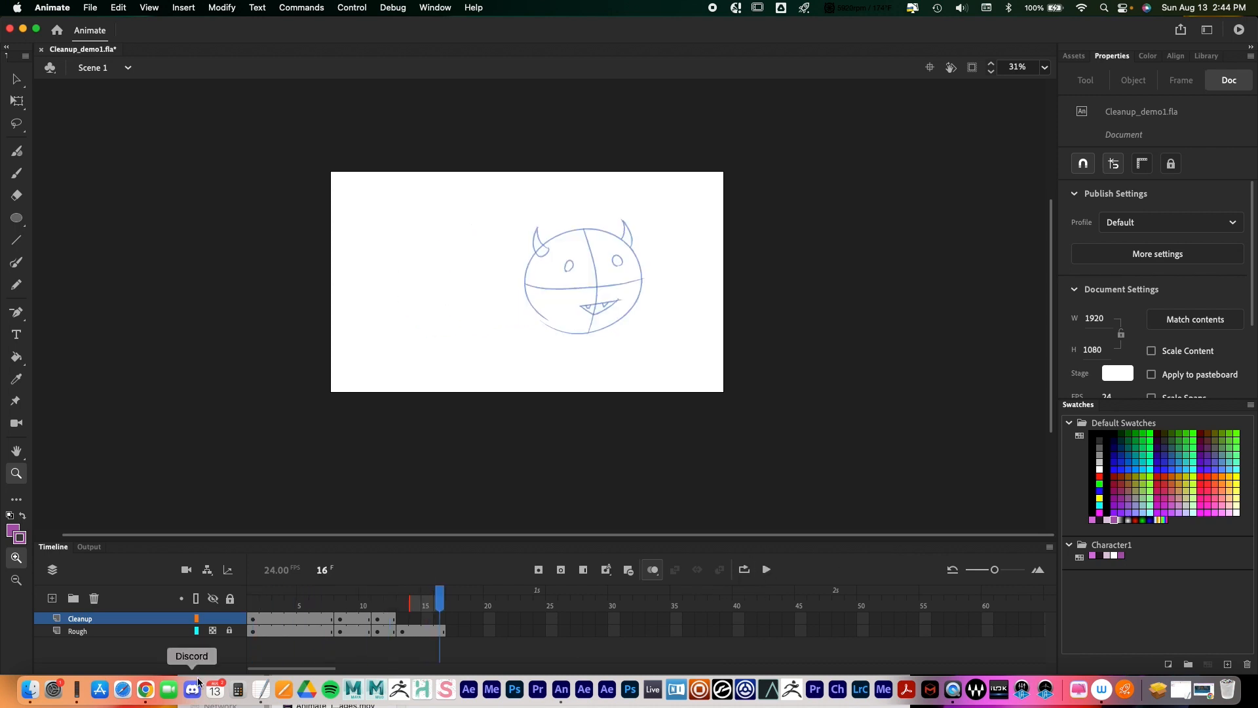
pyautogui.click(743, 570)
pyautogui.moveTo(410, 592); pyautogui.dragTo(190, 599)
pyautogui.click(766, 572)
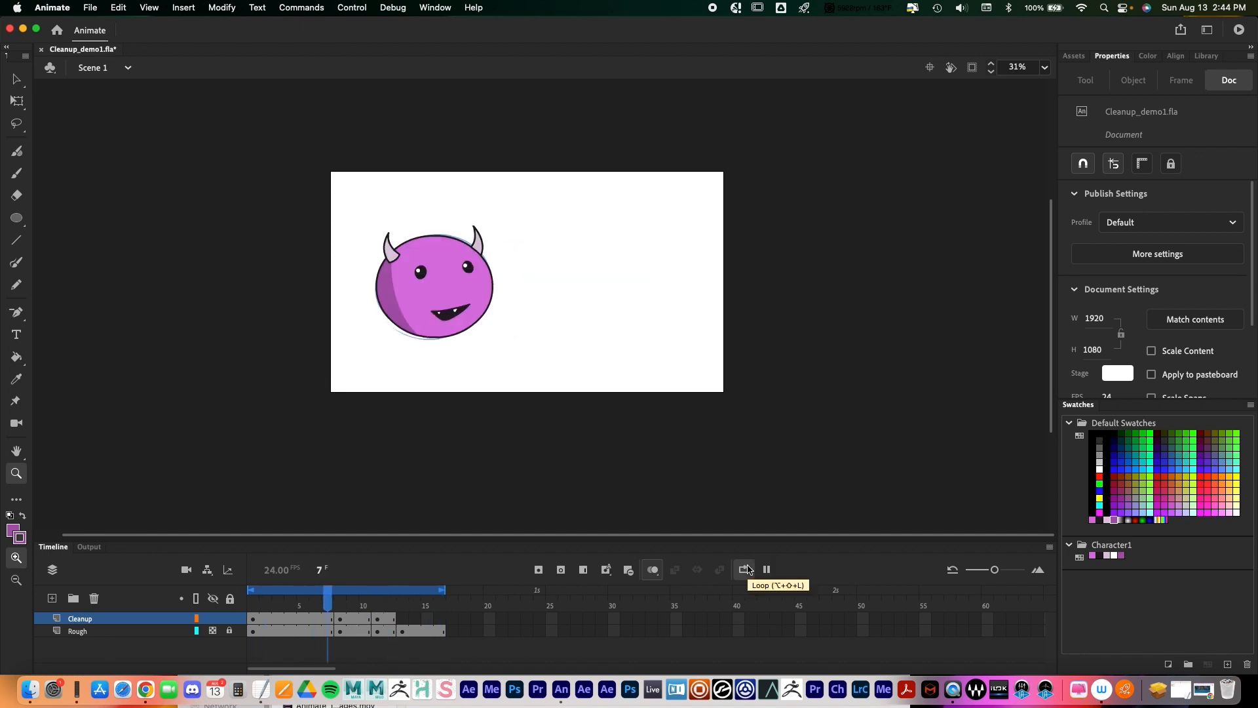
pyautogui.click(766, 570)
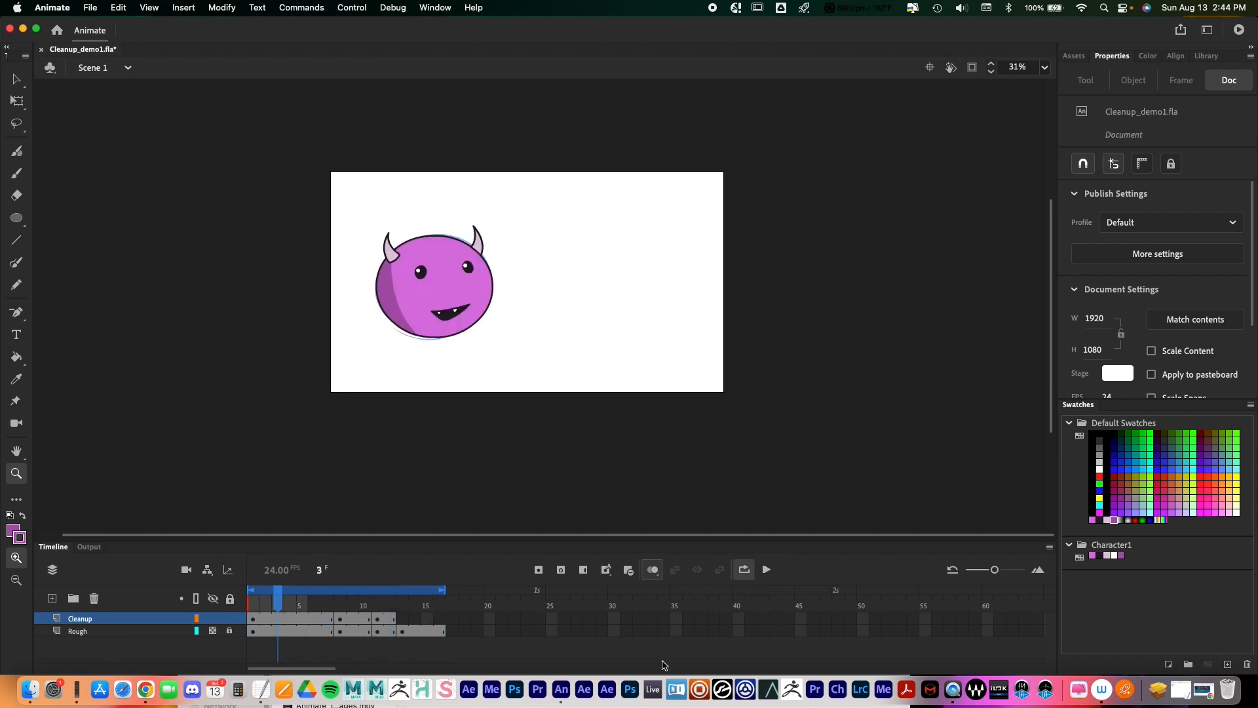
# Step: Insert a blank keyframe at frame 13 of the Cleanup layer and extend it to frame 16
pyautogui.click(403, 620)
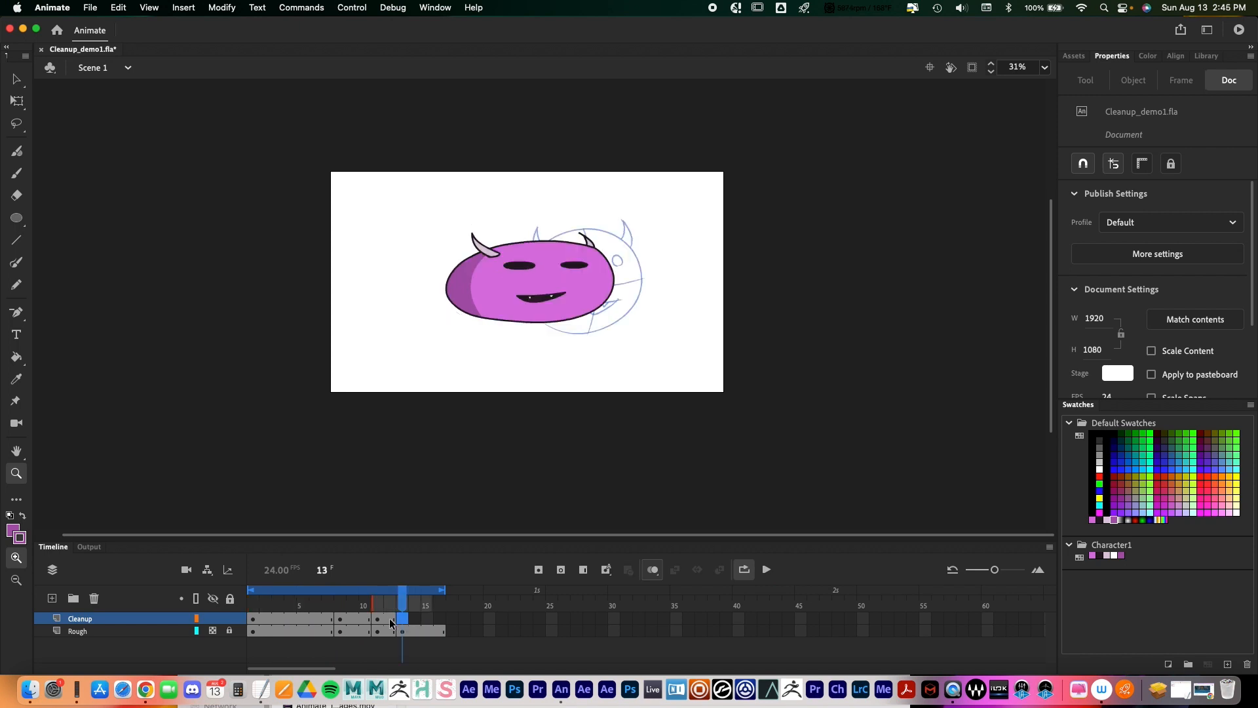
pyautogui.click(560, 574)
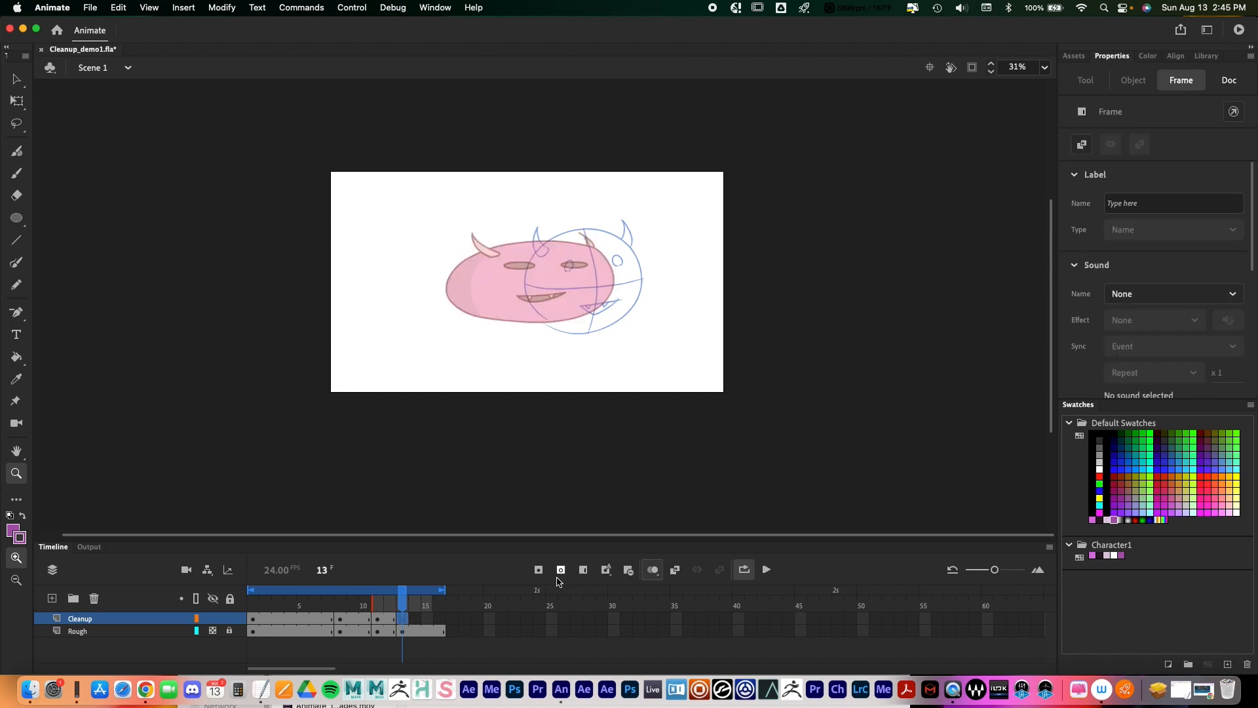
pyautogui.click(439, 620)
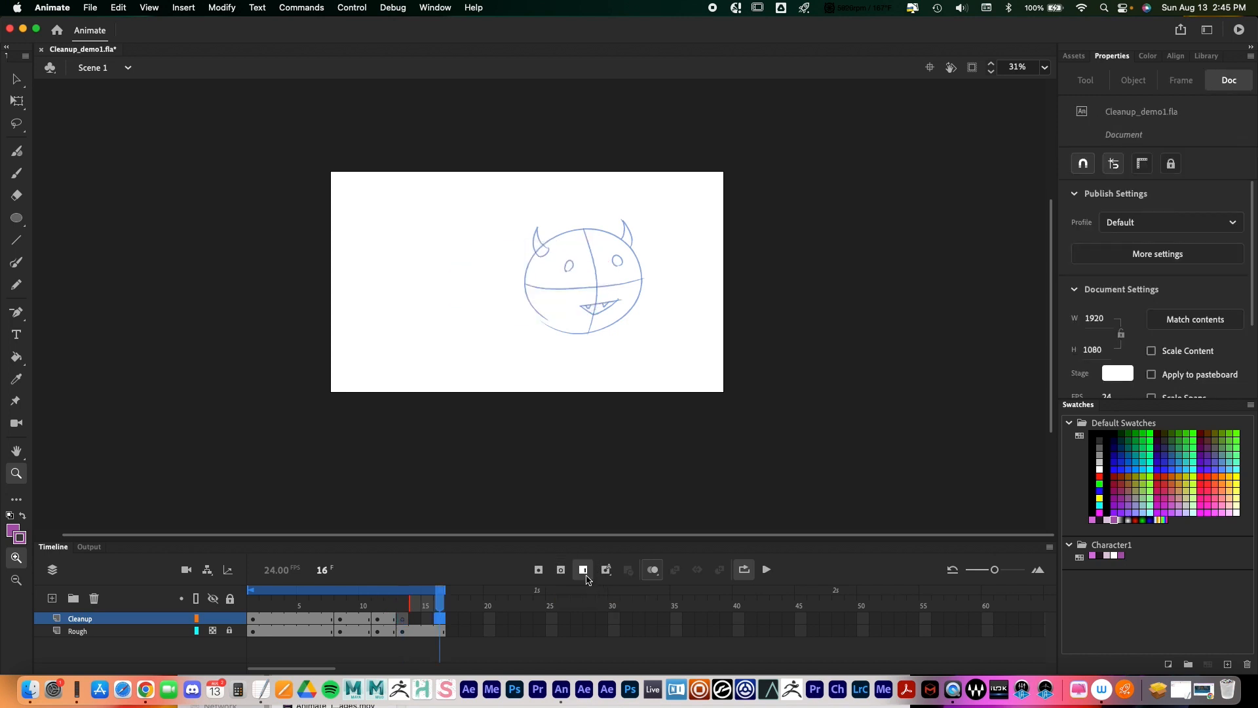
pyautogui.click(395, 604)
pyautogui.moveTo(396, 604); pyautogui.dragTo(402, 604)
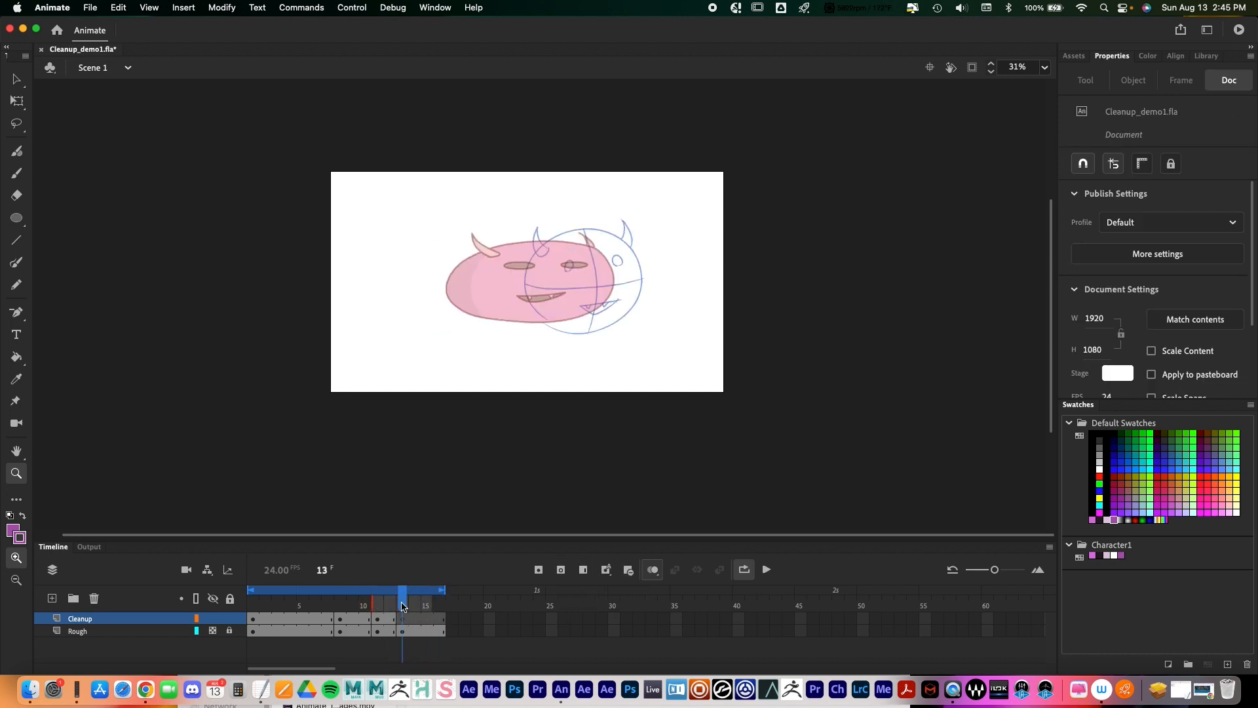
# Step: Turn off onion skinning and copy the whole colored monster from the first pose on the Cleanup layer
pyautogui.click(564, 333)
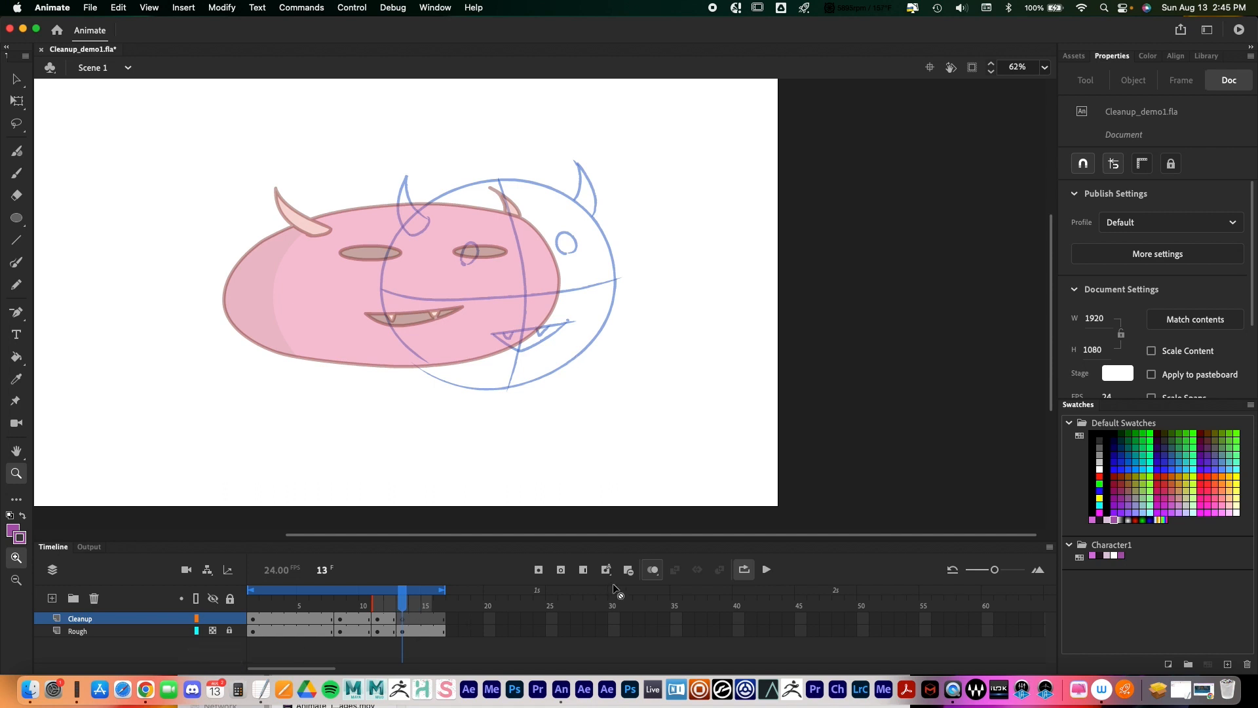
pyautogui.click(653, 570)
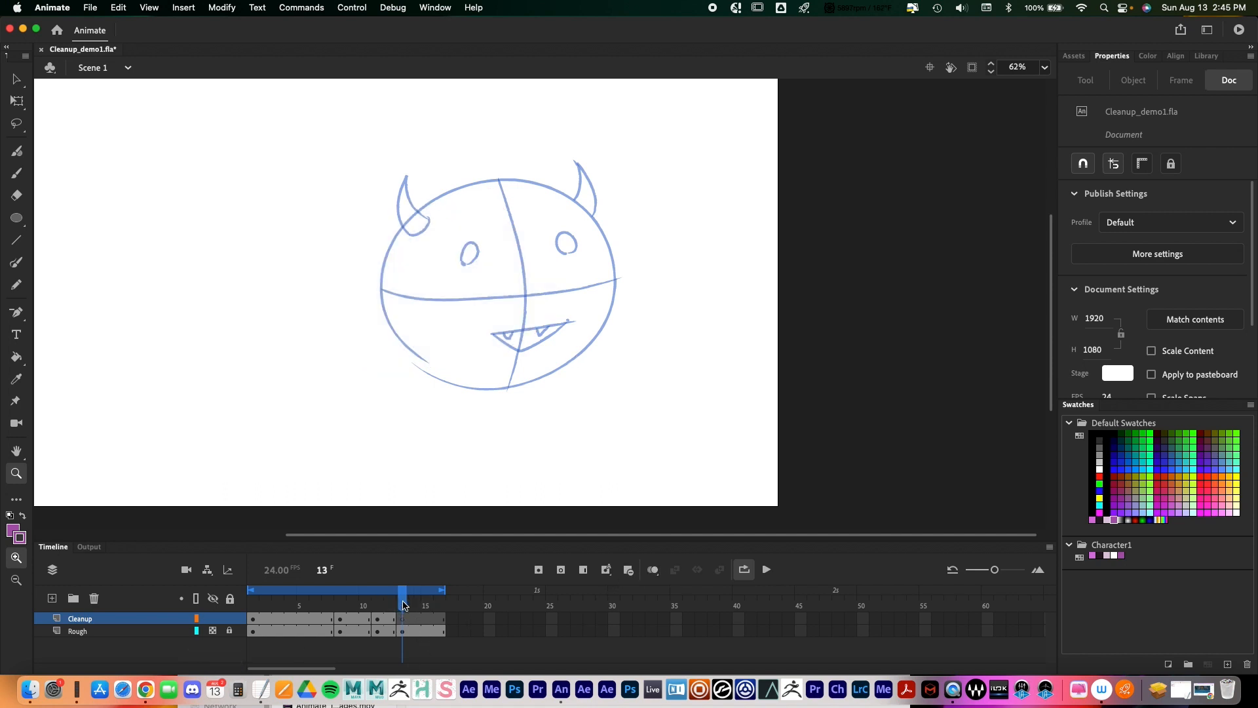
pyautogui.moveTo(404, 605); pyautogui.dragTo(229, 634)
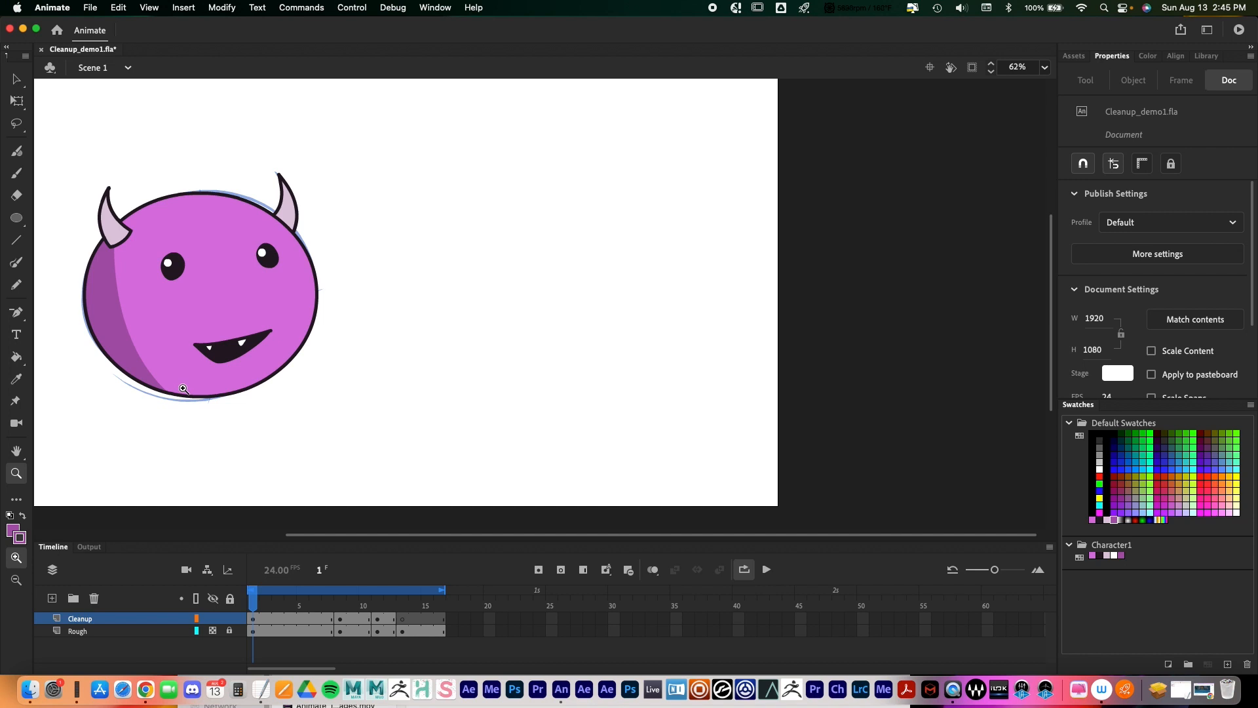
pyautogui.press('v')
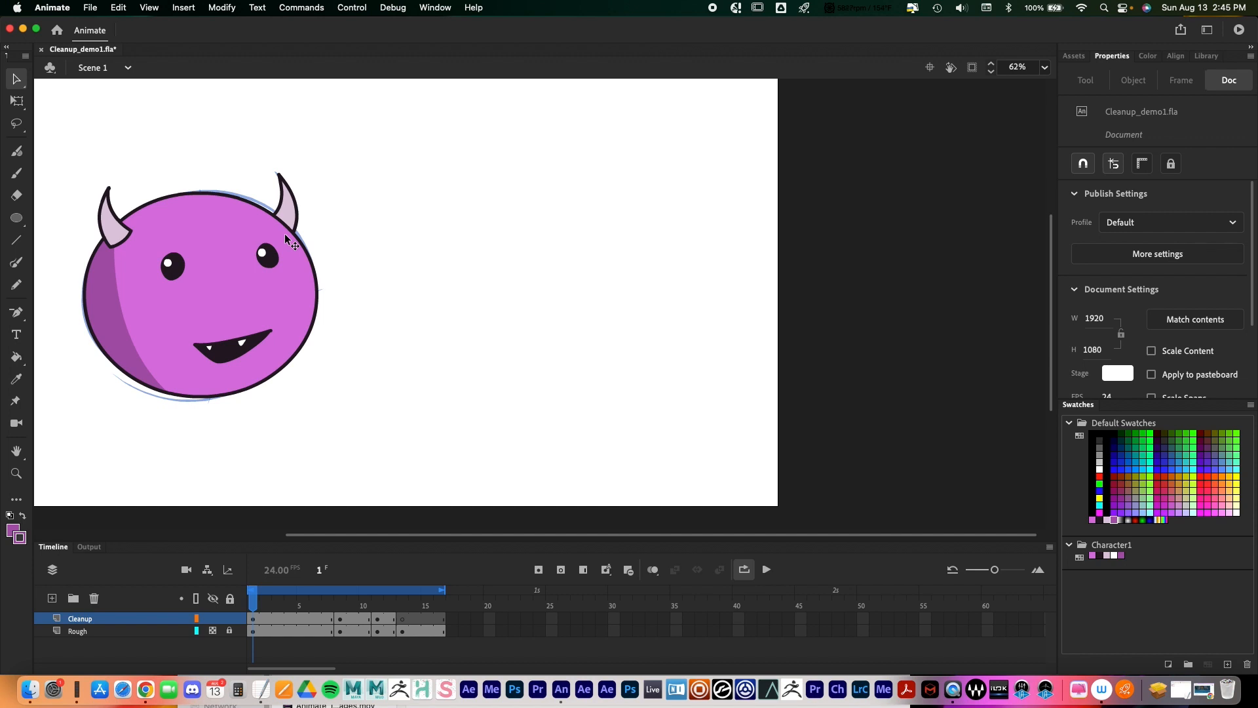
pyautogui.click(1205, 56)
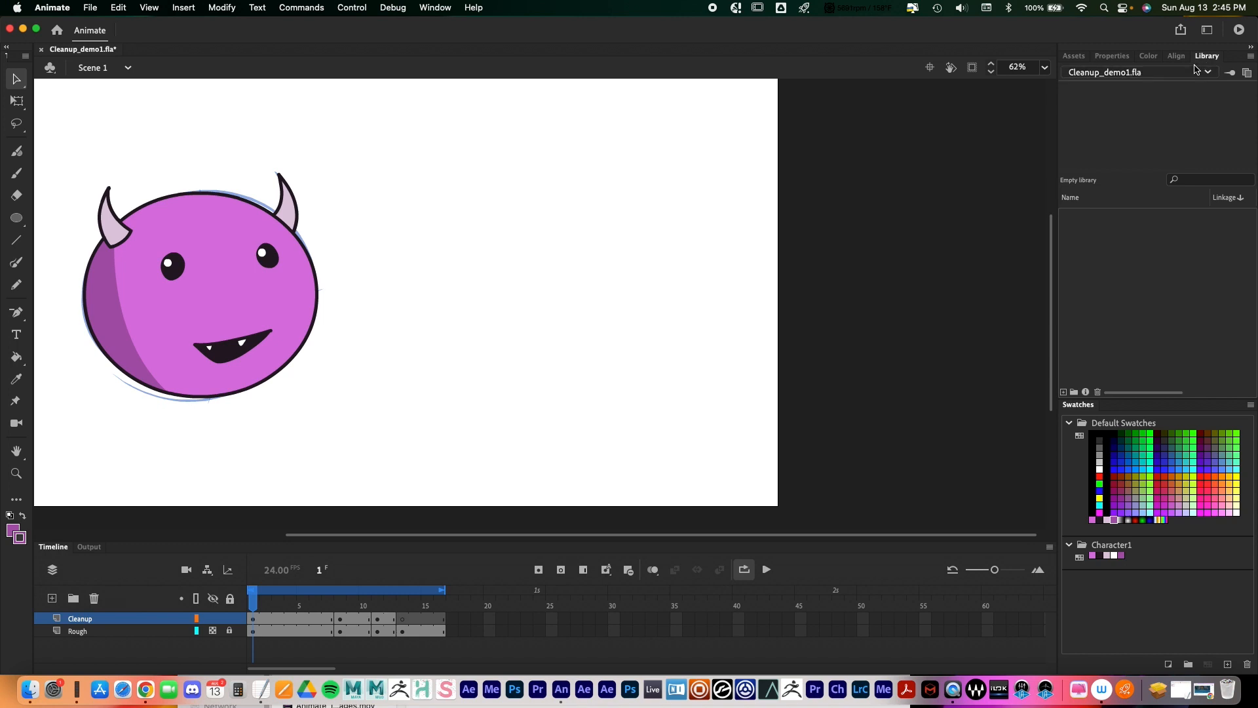
pyautogui.click(1112, 55)
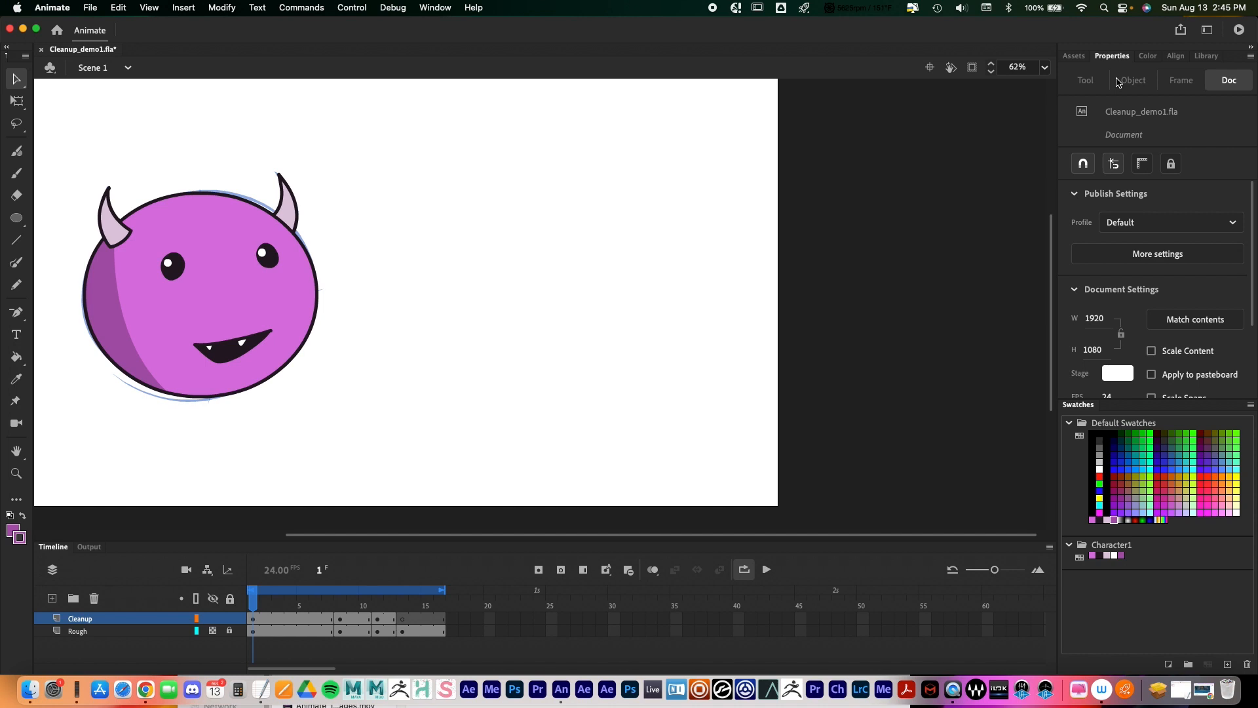
pyautogui.click(265, 617)
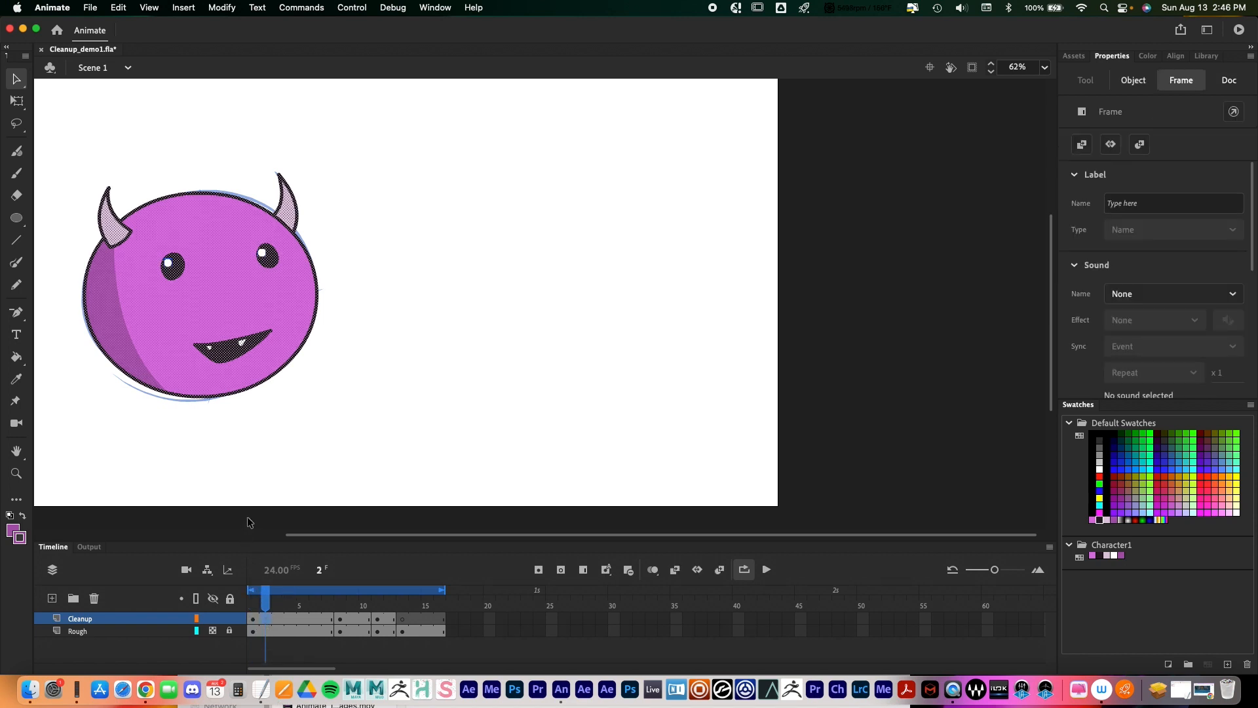
pyautogui.click(118, 8)
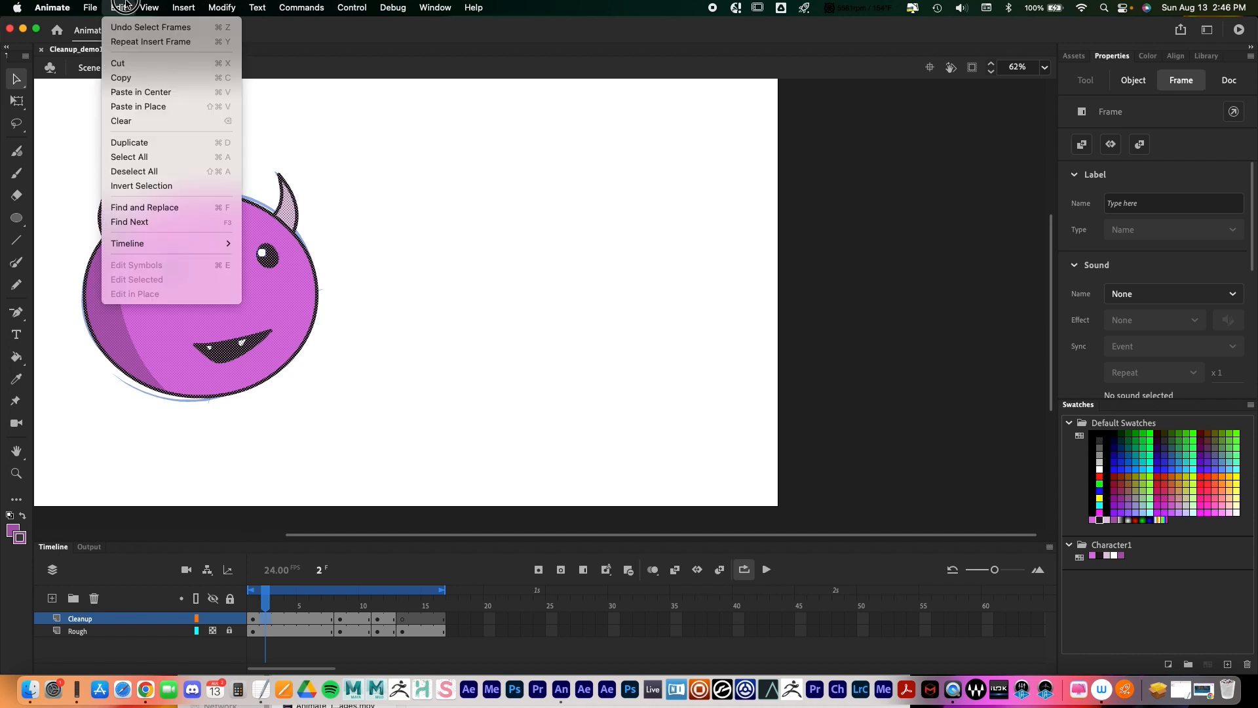
pyautogui.click(139, 78)
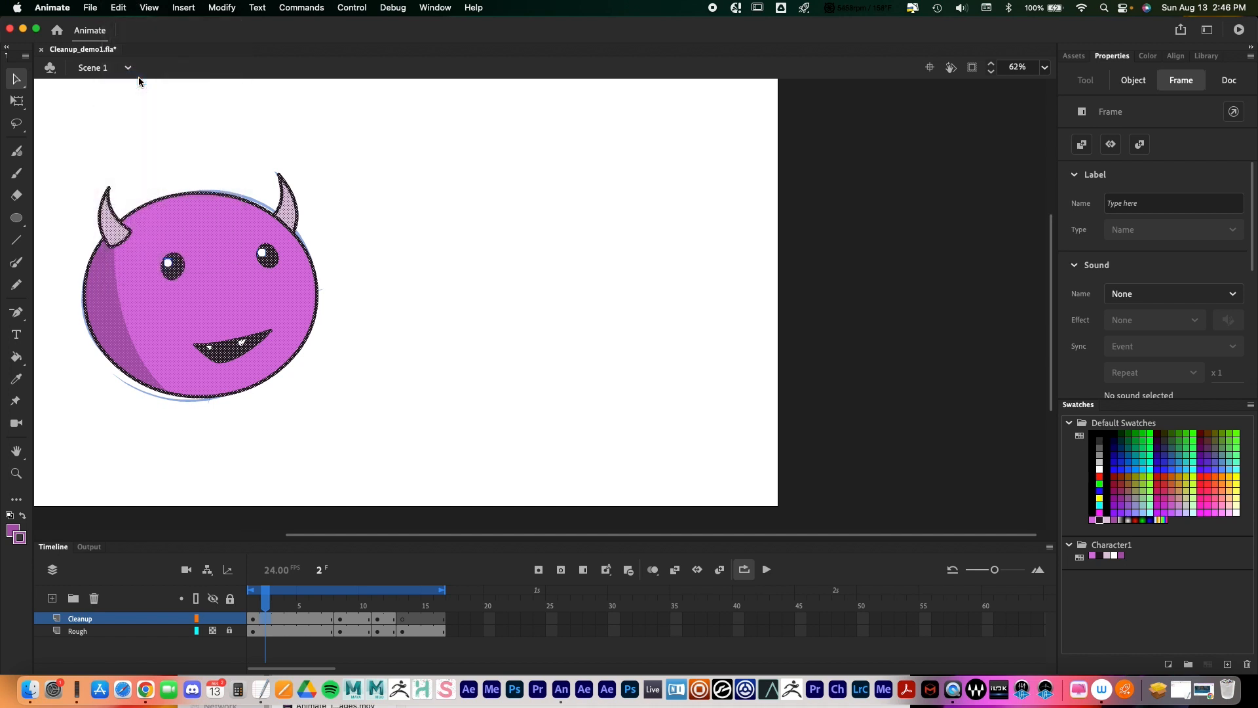
# Step: Paste the copied monster in place on frame 13 of the Cleanup layer and move it over the rough drawing
pyautogui.click(408, 620)
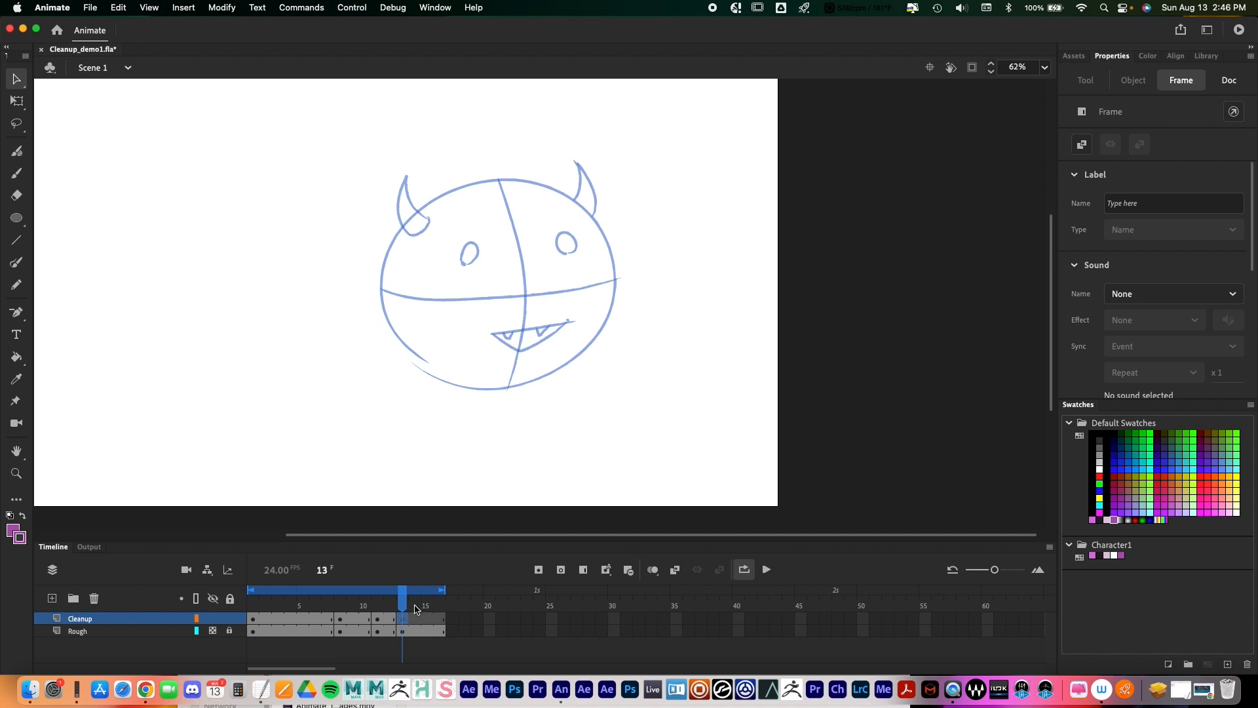
pyautogui.click(125, 8)
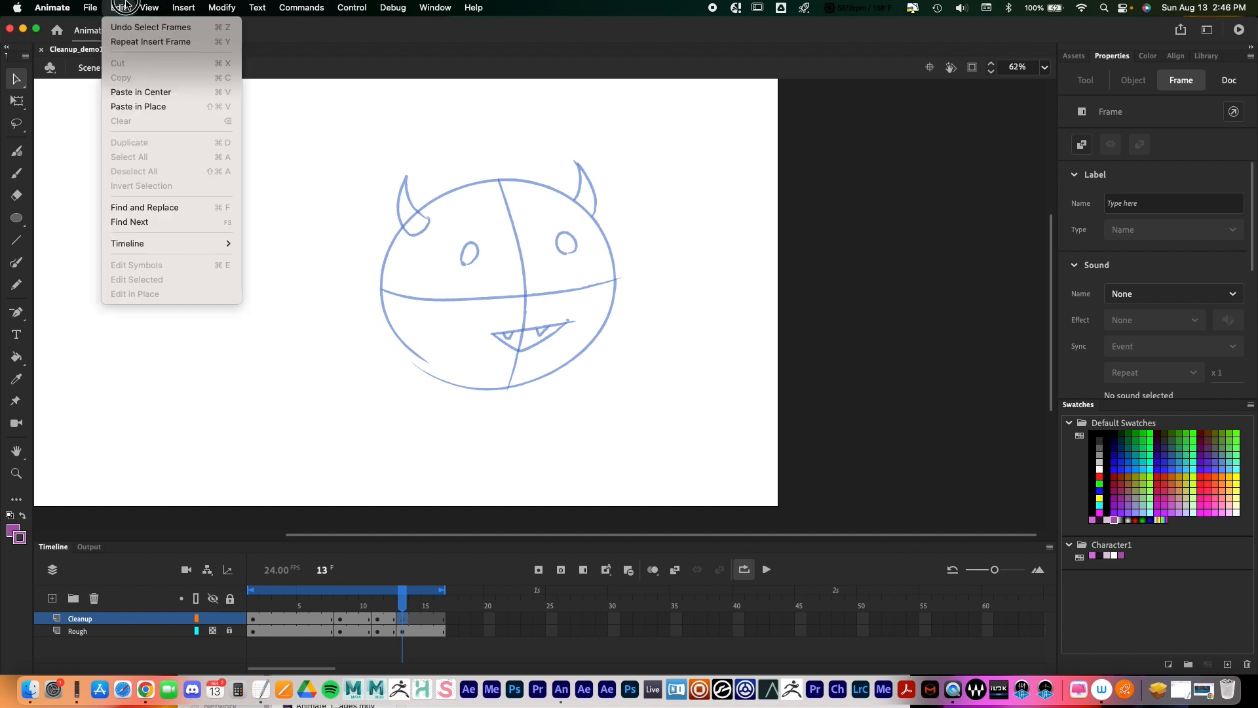
pyautogui.click(148, 106)
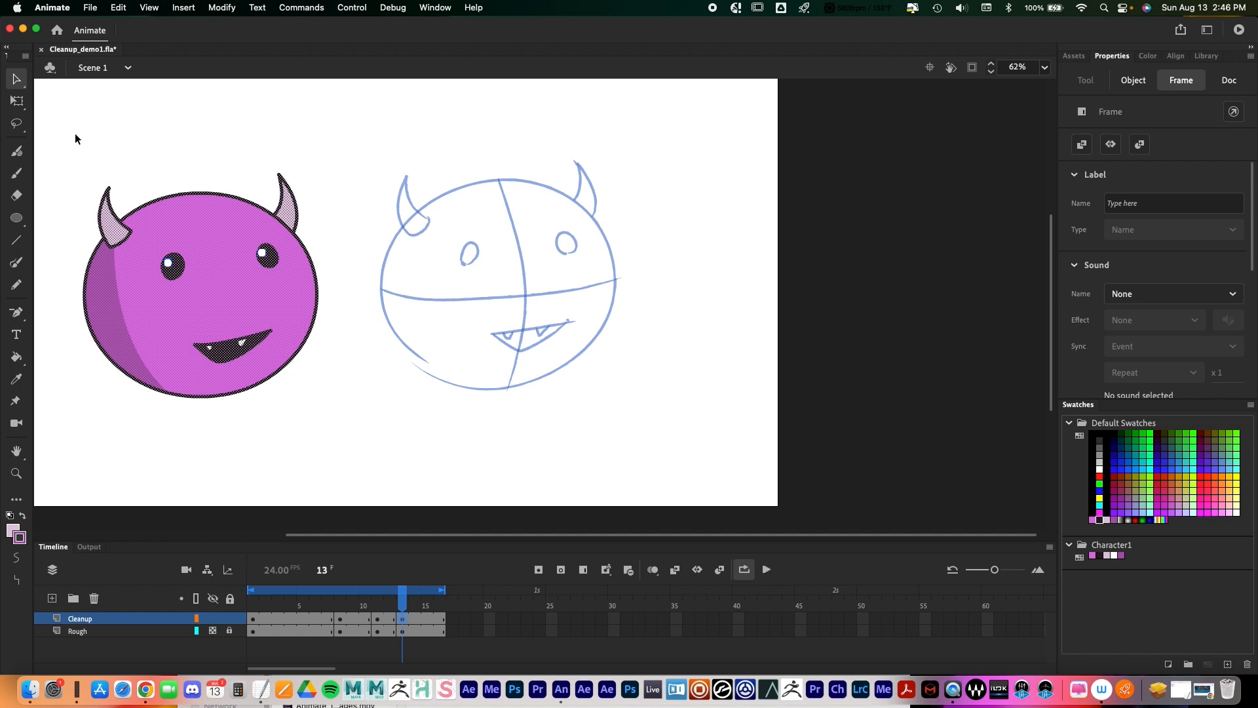
pyautogui.moveTo(60, 131); pyautogui.dragTo(363, 471)
pyautogui.moveTo(346, 288); pyautogui.dragTo(619, 276)
# Step: Delete the stray dark purple stroke at the corner of the monster's mouth on frame 8
pyautogui.moveTo(404, 605)
pyautogui.mouseDown()
pyautogui.moveTo(294, 604)
pyautogui.moveTo(469, 605)
pyautogui.moveTo(251, 603)
pyautogui.moveTo(348, 603)
pyautogui.moveTo(314, 616)
pyautogui.moveTo(339, 604)
pyautogui.mouseUp()
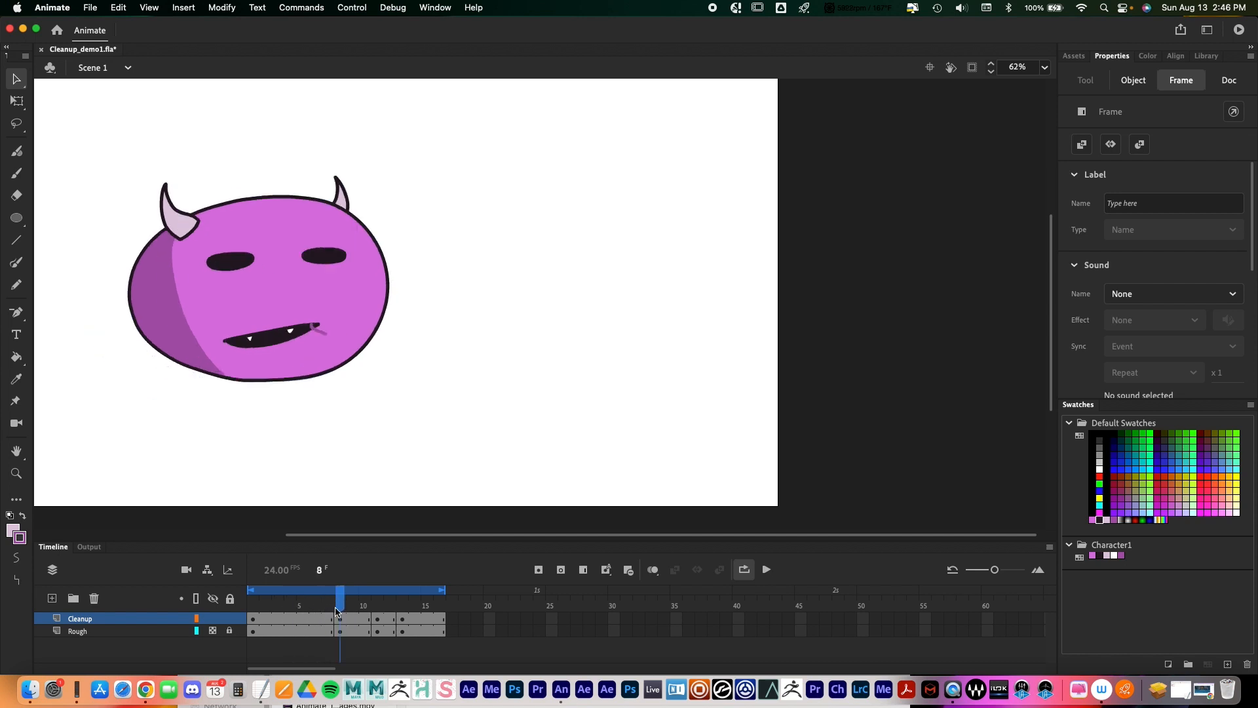
pyautogui.click(319, 329)
pyautogui.press('z')
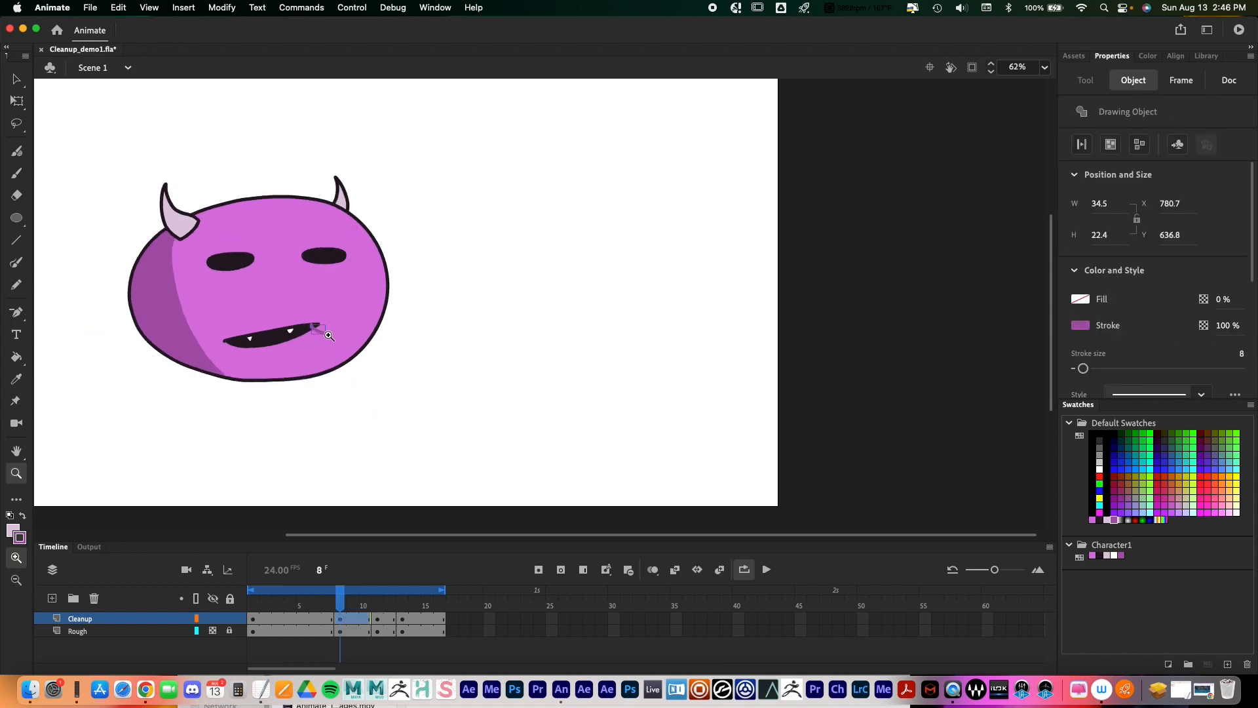
pyautogui.click(323, 332)
pyautogui.click(342, 342)
pyautogui.moveTo(563, 354); pyautogui.dragTo(540, 371)
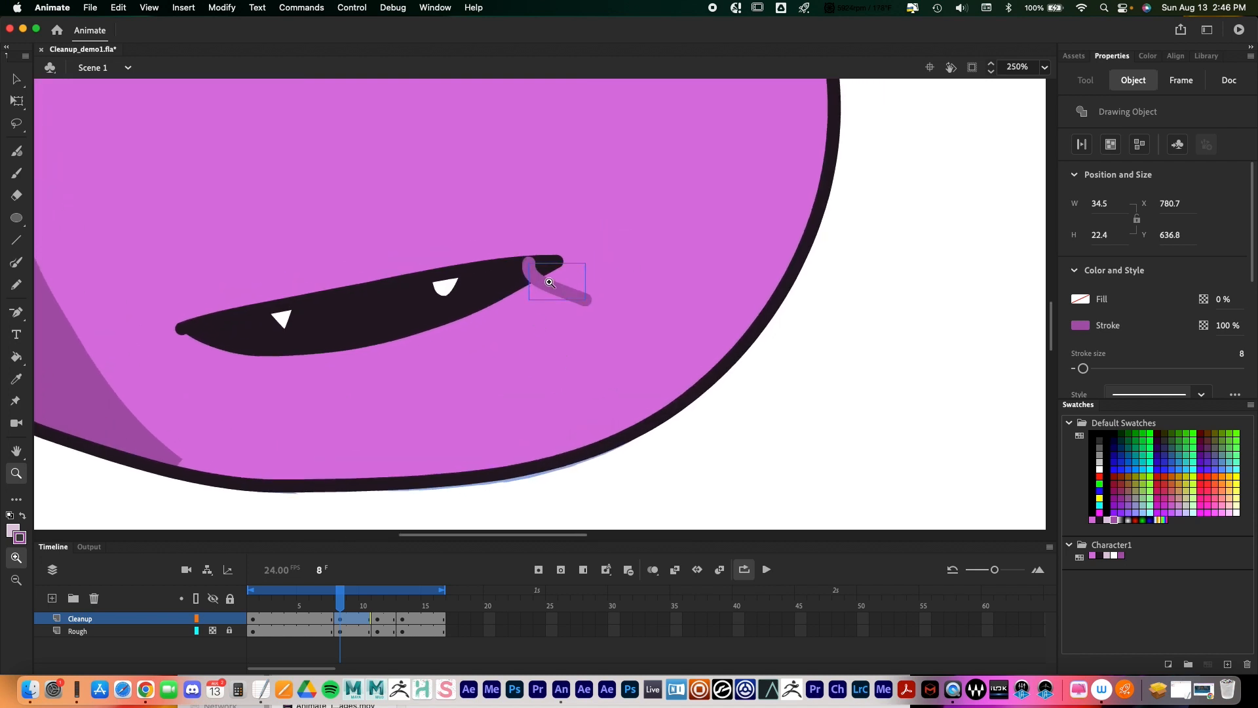
pyautogui.press('Delete')
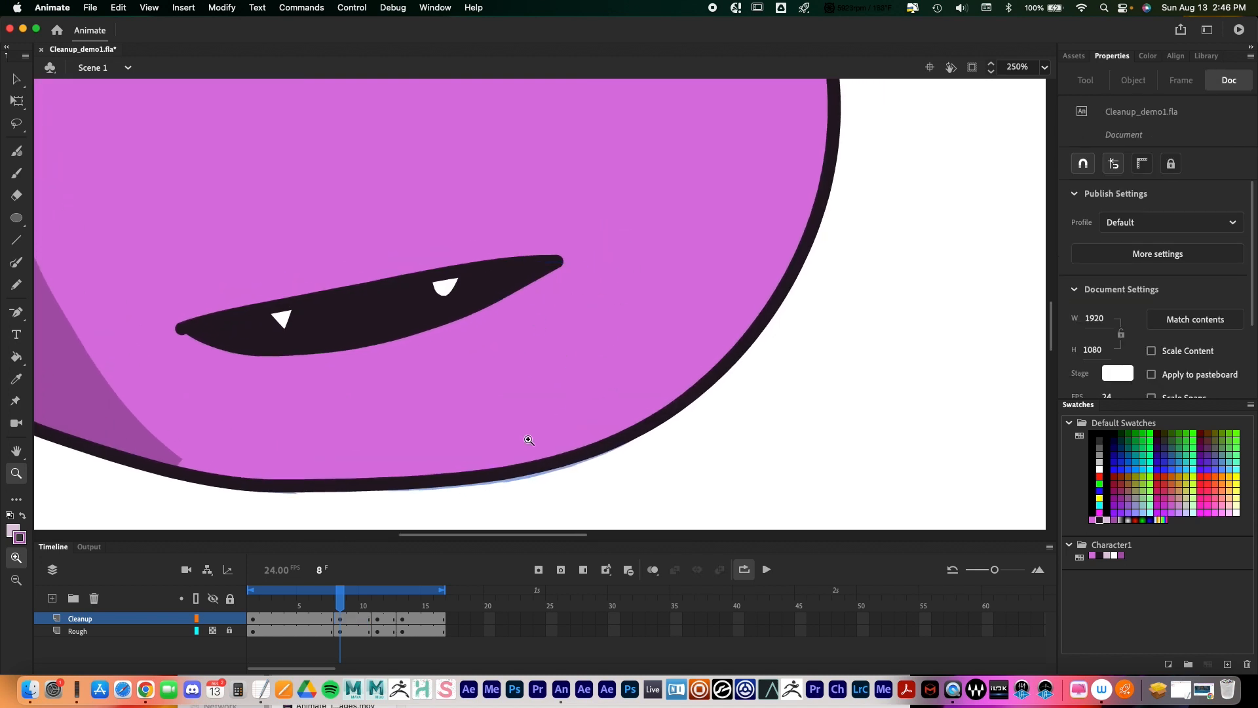
# Step: Hide the Rough layer and scrub through the timeline to review the colored poses
pyautogui.keyDown('alt'); pyautogui.click(526, 409); pyautogui.keyUp('alt')
pyautogui.keyDown('alt'); pyautogui.click(546, 304); pyautogui.keyUp('alt')
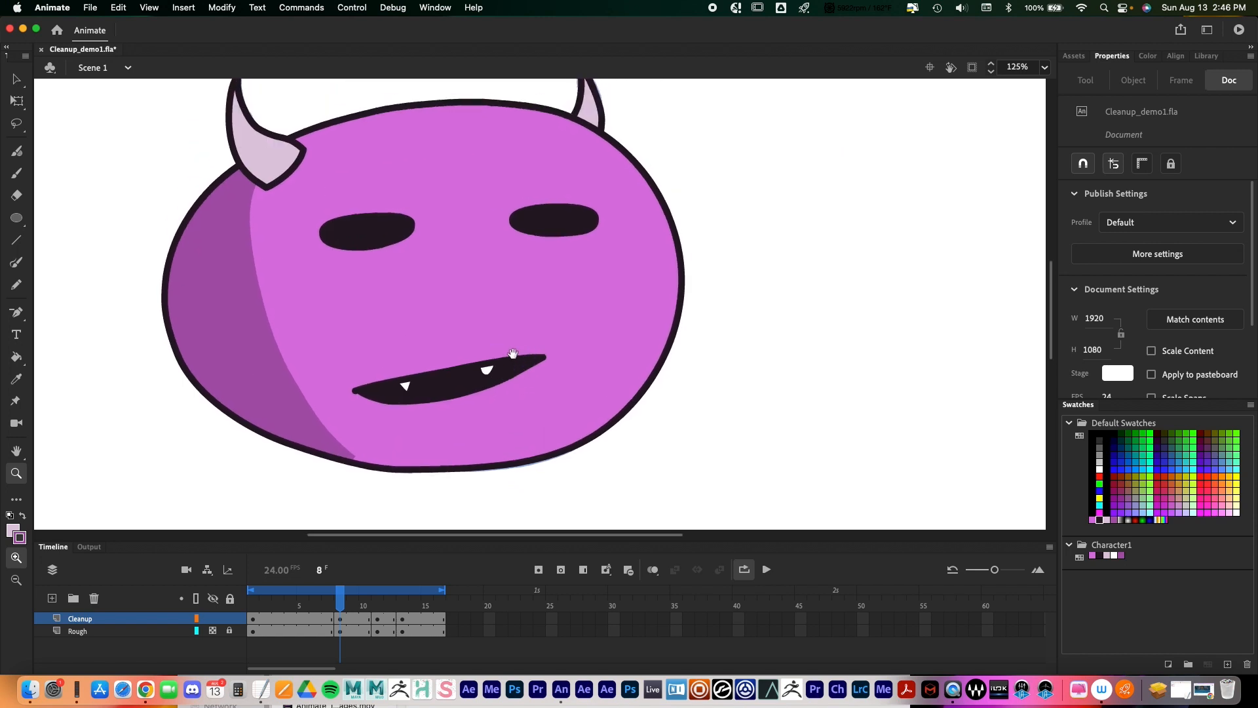
pyautogui.moveTo(340, 598); pyautogui.dragTo(389, 598)
pyautogui.click(213, 631)
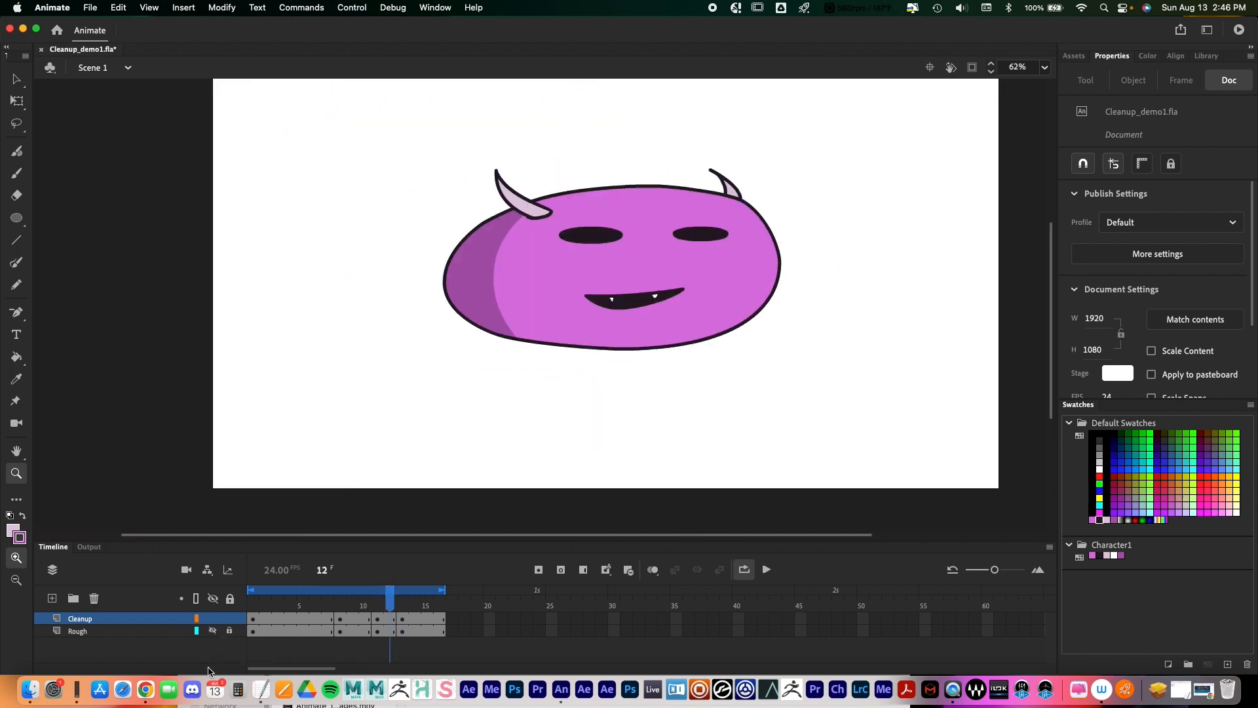
pyautogui.moveTo(401, 598)
pyautogui.mouseDown()
pyautogui.moveTo(347, 611)
pyautogui.moveTo(223, 606)
pyautogui.moveTo(396, 613)
pyautogui.moveTo(379, 620)
pyautogui.moveTo(396, 631)
pyautogui.moveTo(314, 627)
pyautogui.mouseUp()
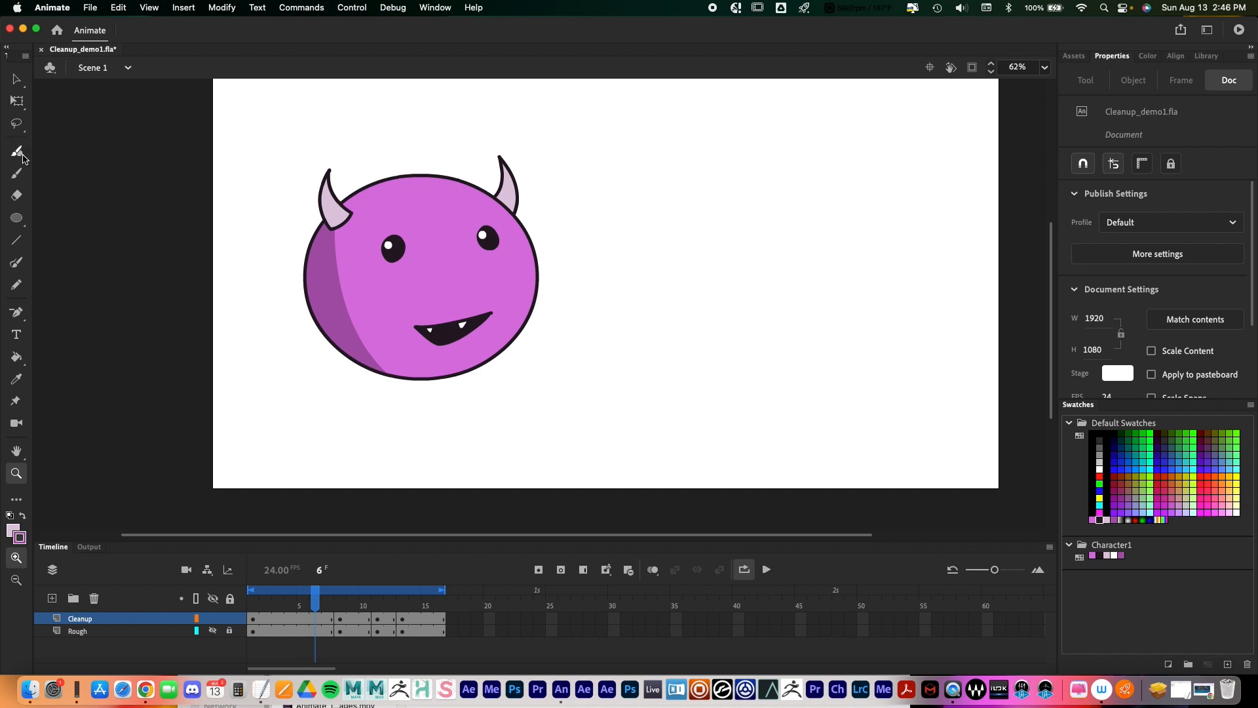
# Step: Set up the Classic Brush with the white fill from the Character1 swatches
pyautogui.click(18, 173)
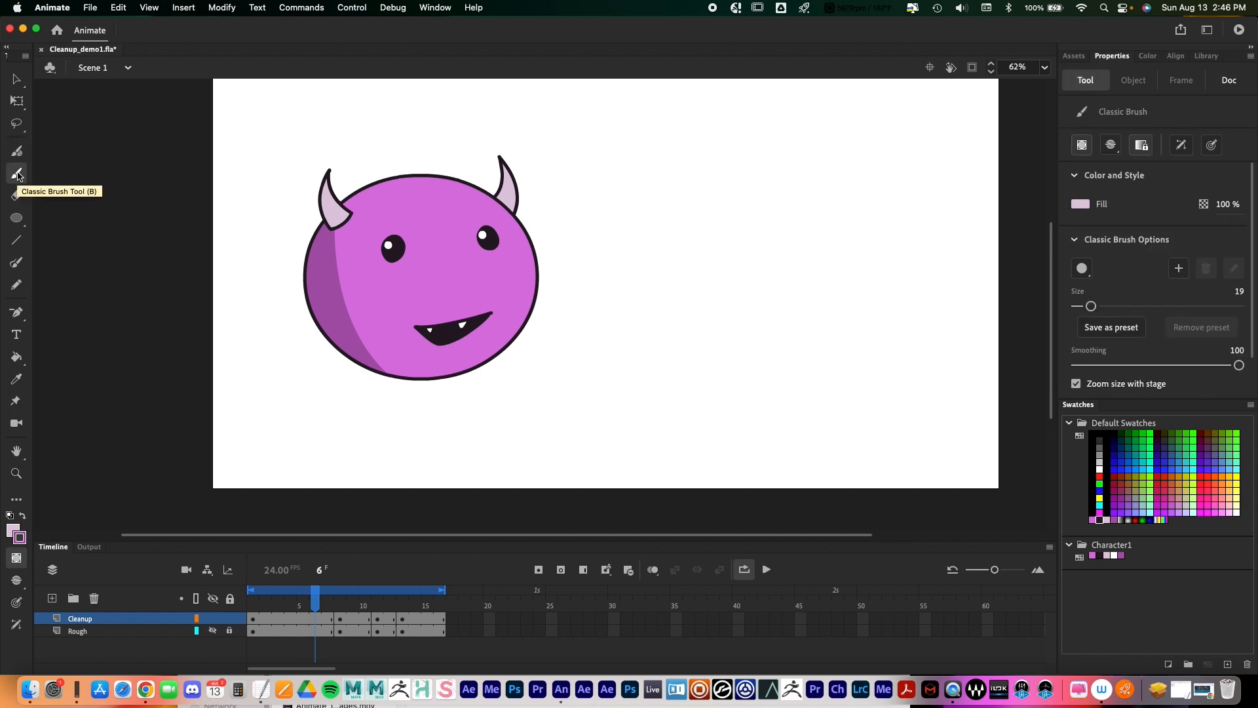
pyautogui.click(13, 534)
pyautogui.click(70, 399)
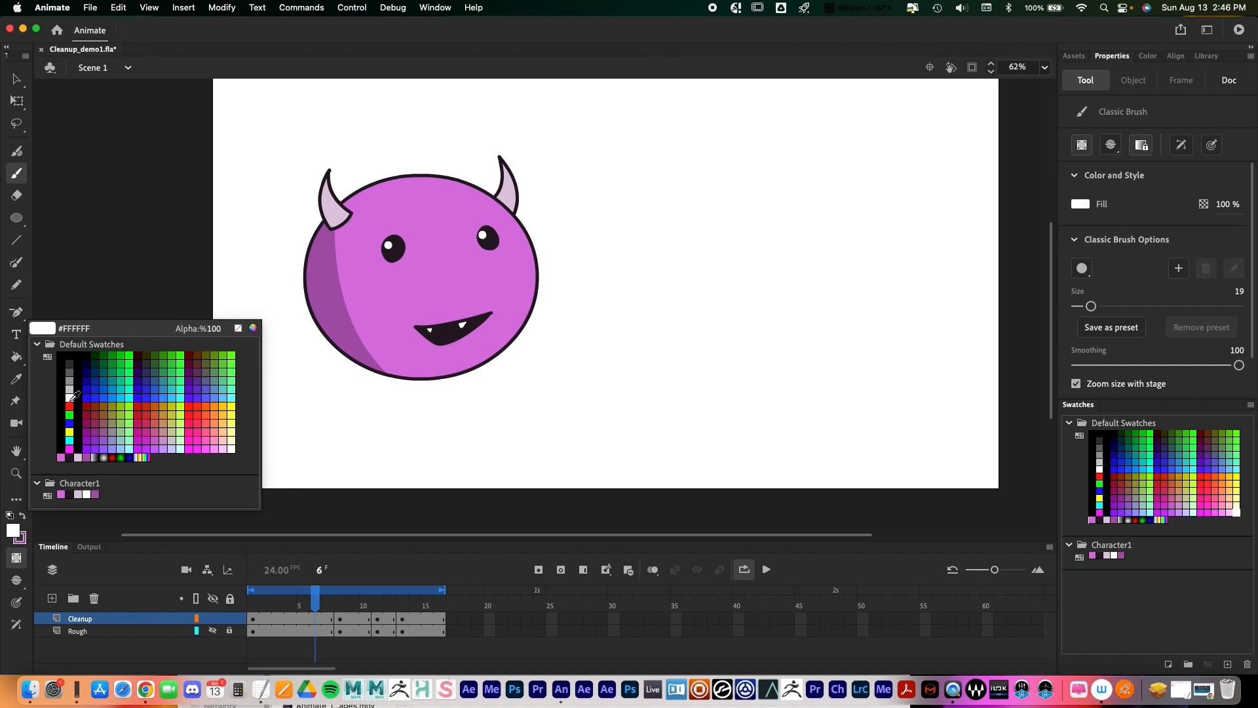
pyautogui.click(70, 400)
pyautogui.click(15, 529)
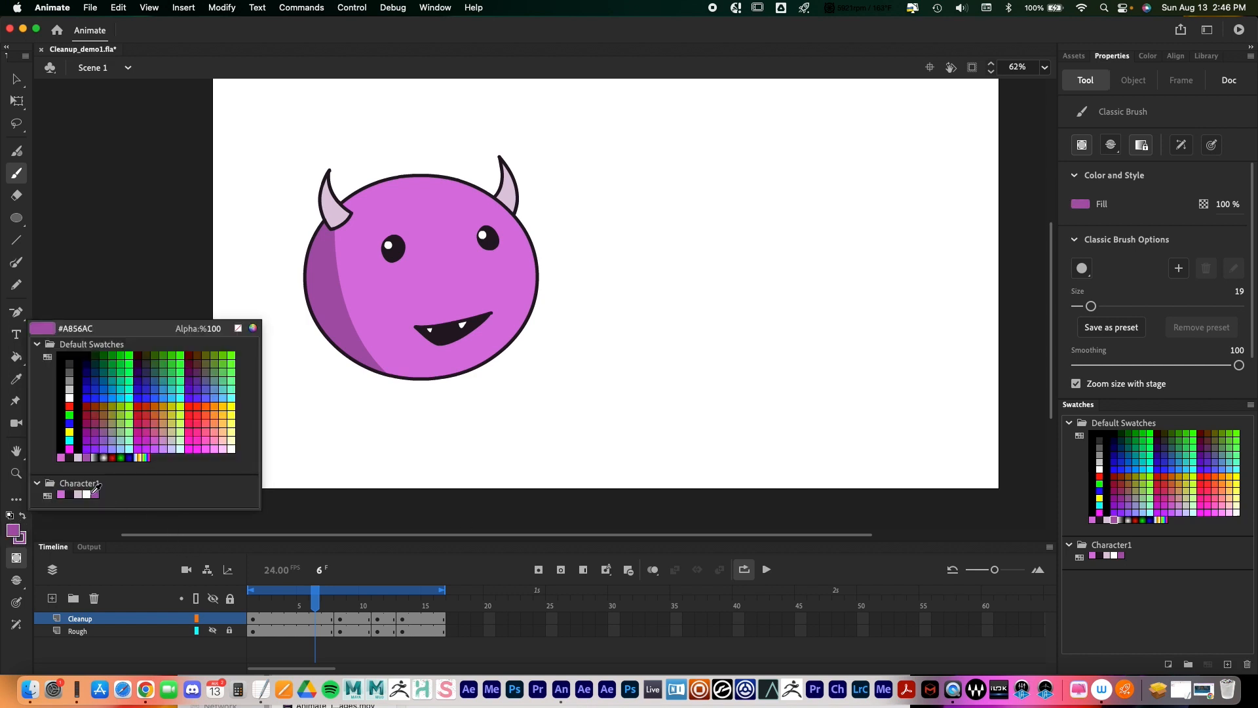
pyautogui.click(87, 495)
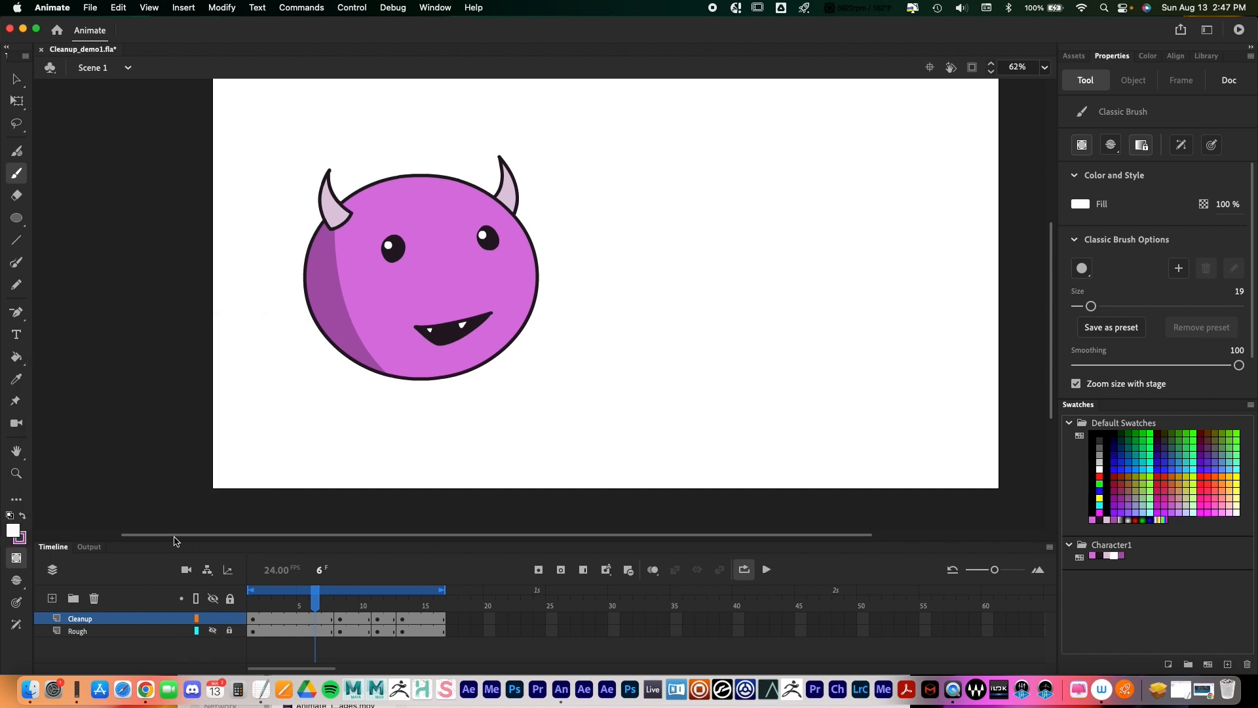
pyautogui.click(14, 534)
pyautogui.click(89, 496)
# Step: Turn on onion skinning at frame 9 and compare the monster with its neighbouring poses up close
pyautogui.moveTo(324, 604); pyautogui.dragTo(353, 603)
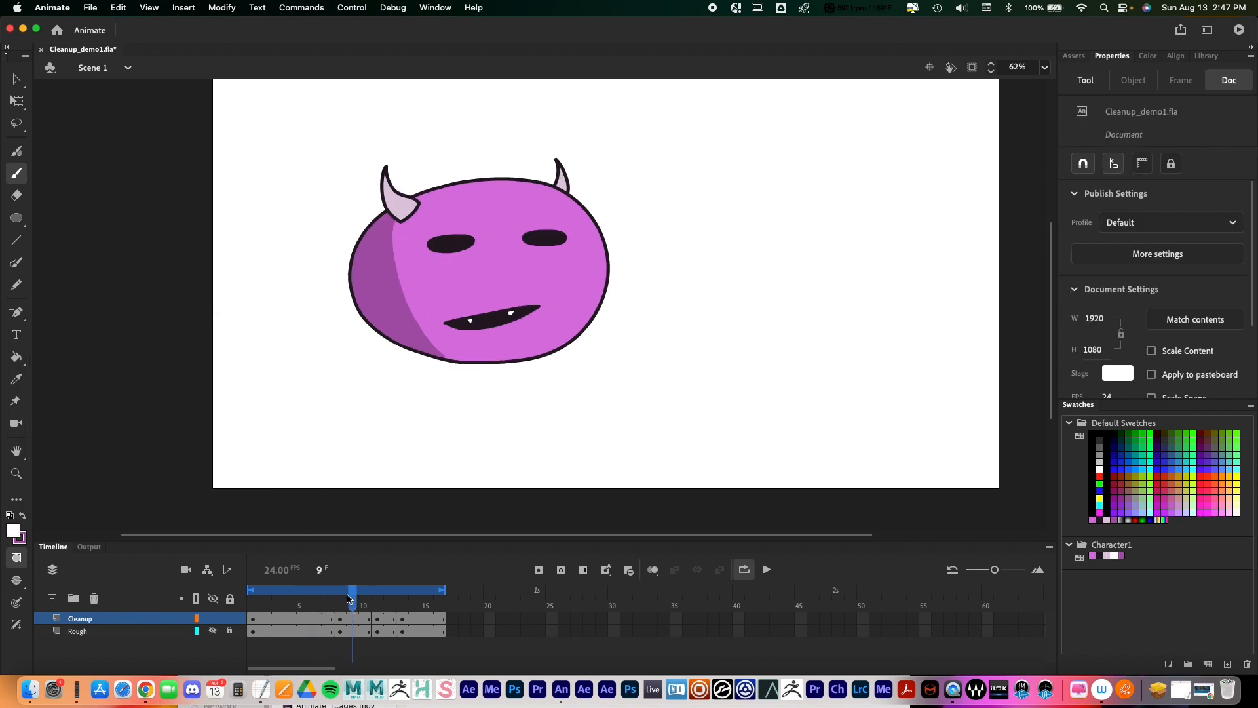
pyautogui.click(653, 570)
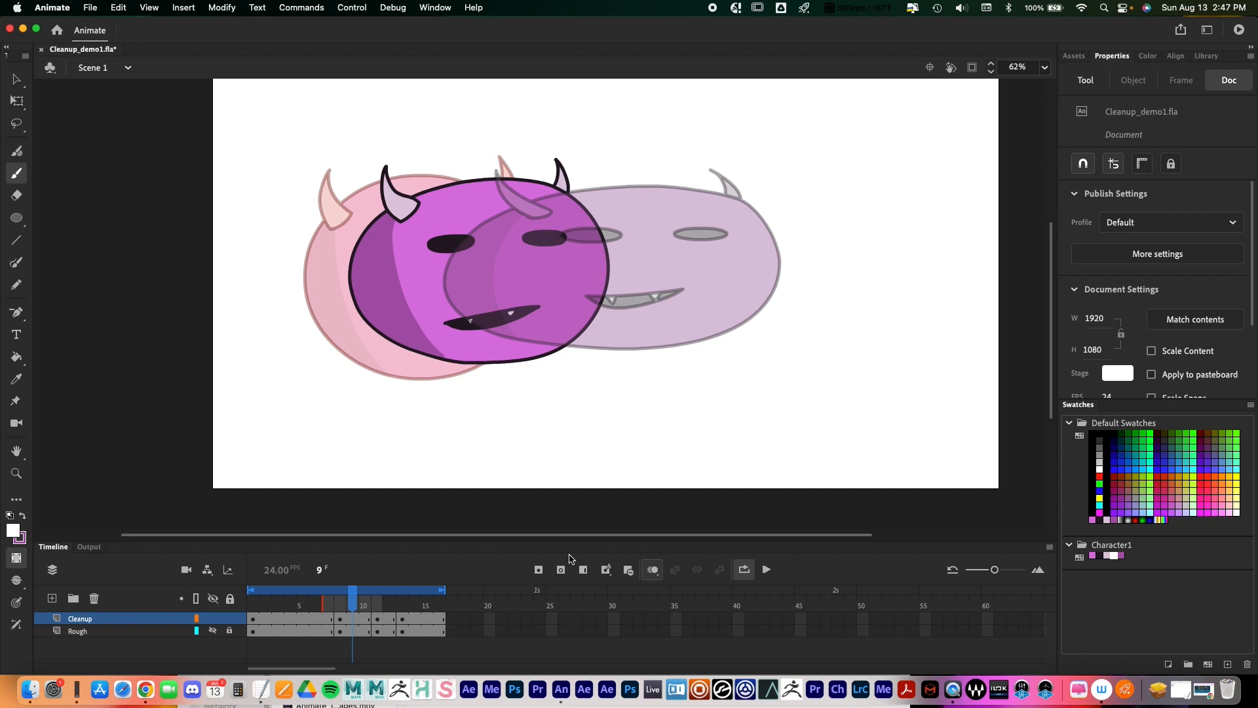
pyautogui.click(432, 271)
pyautogui.press('x')
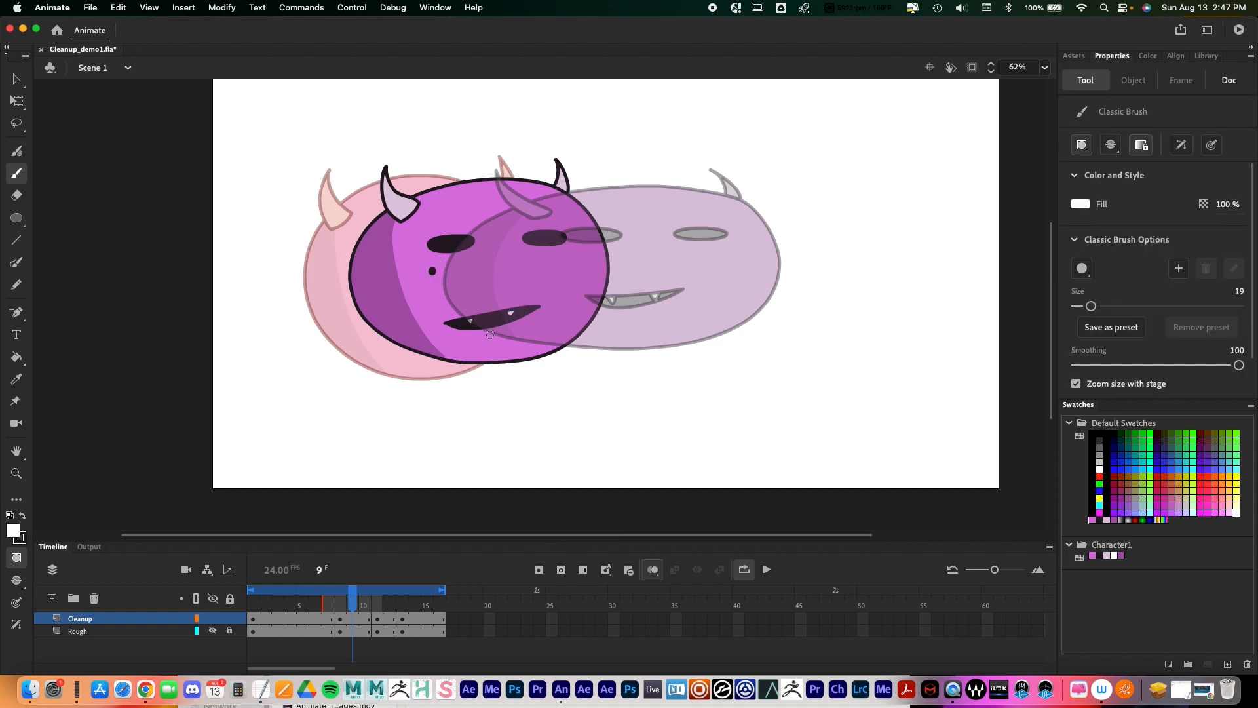
pyautogui.press('z')
pyautogui.click(444, 254)
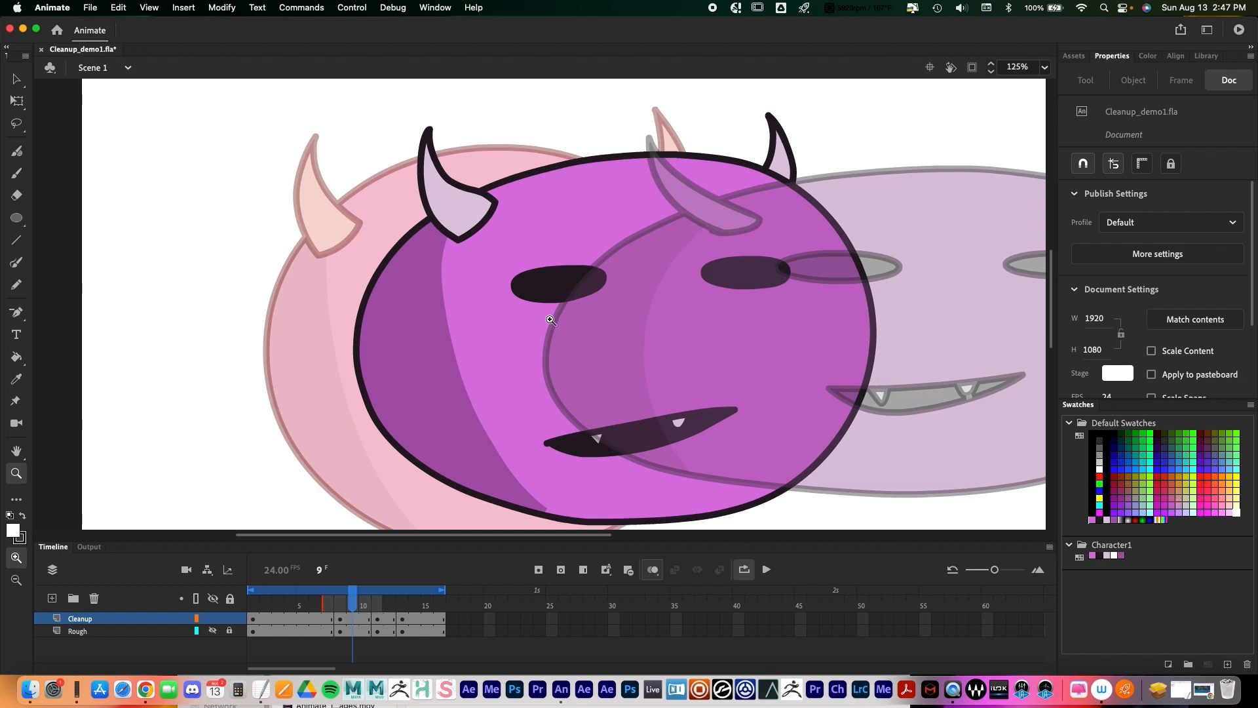
pyautogui.moveTo(552, 375); pyautogui.dragTo(431, 359)
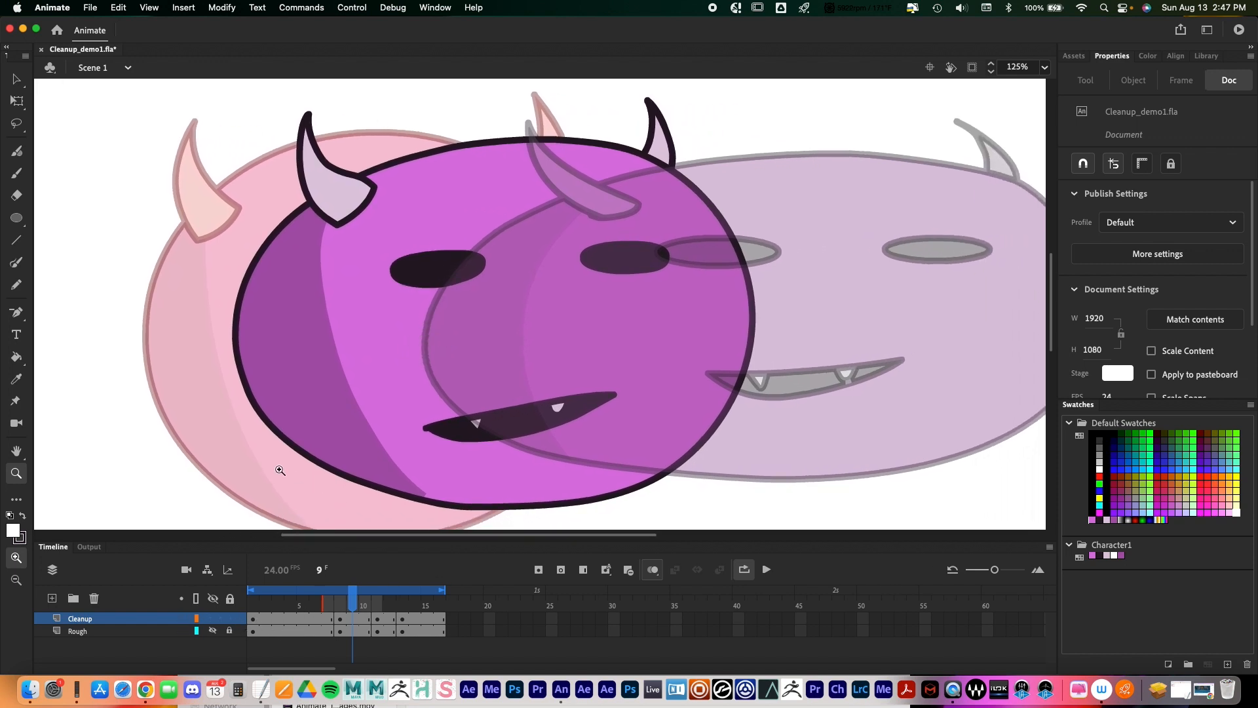
pyautogui.moveTo(494, 404); pyautogui.dragTo(468, 366)
# Step: Show the Cleanup layer's artwork as outlines
pyautogui.click(196, 619)
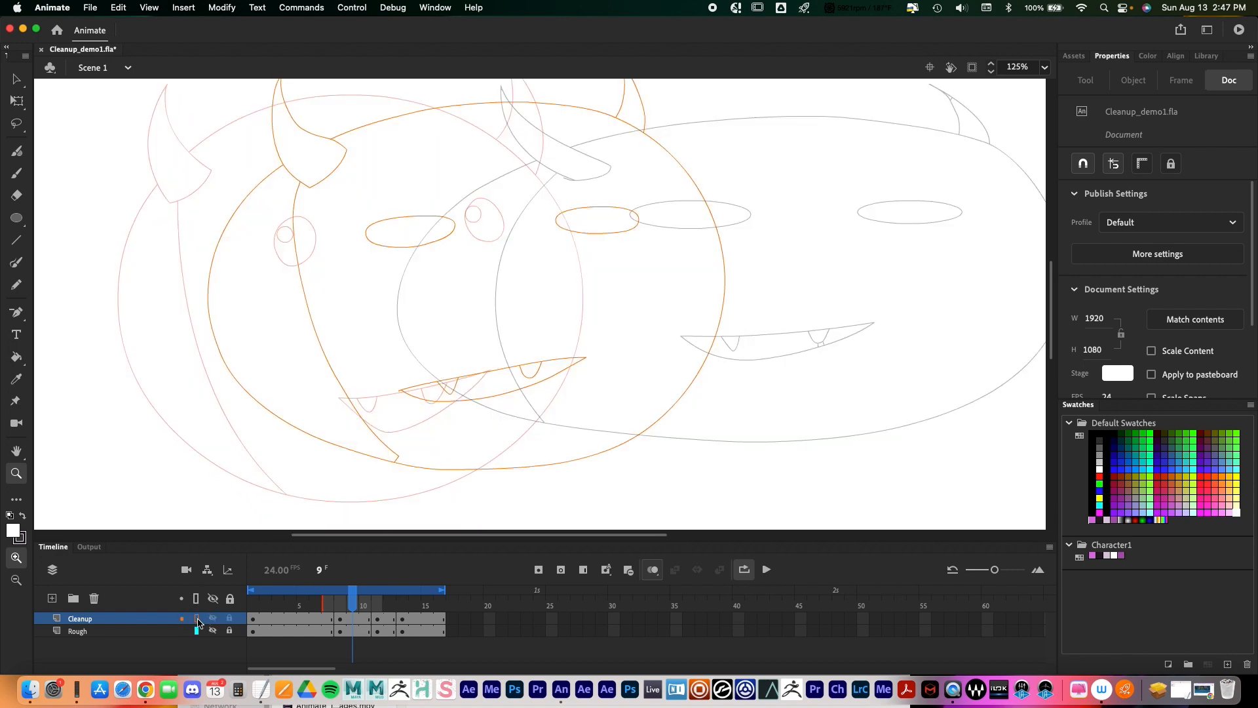
pyautogui.click(196, 619)
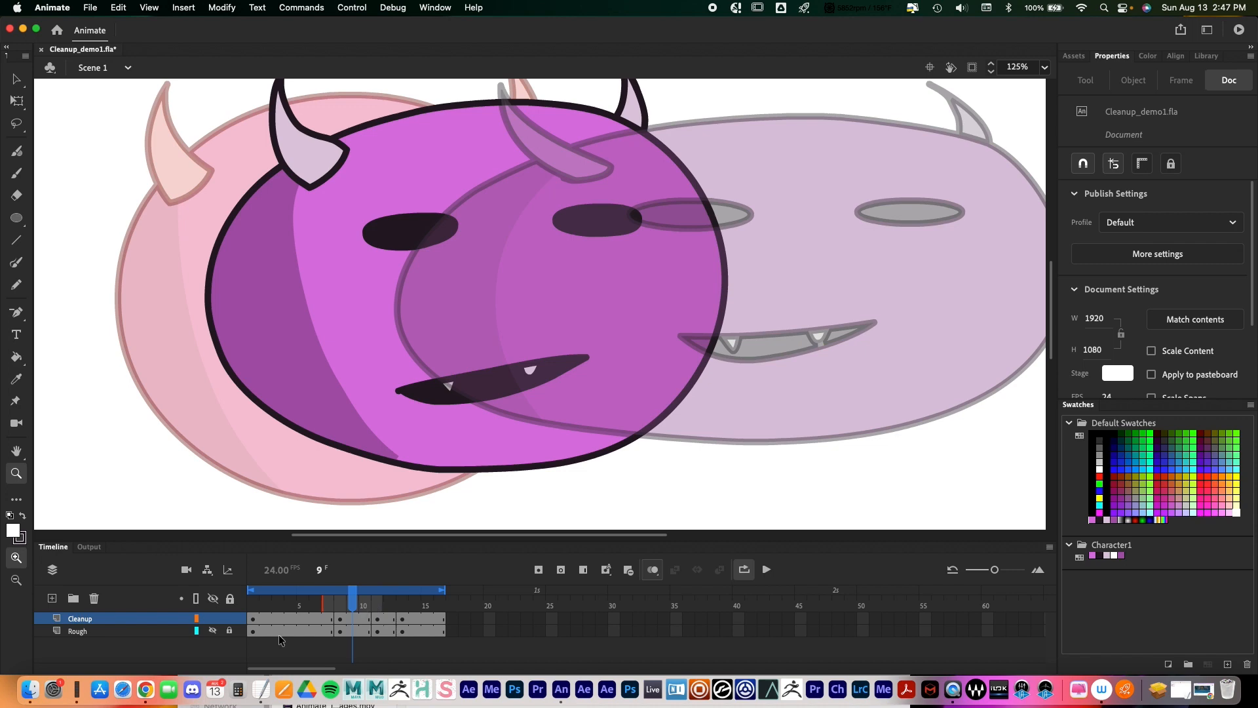
pyautogui.click(196, 619)
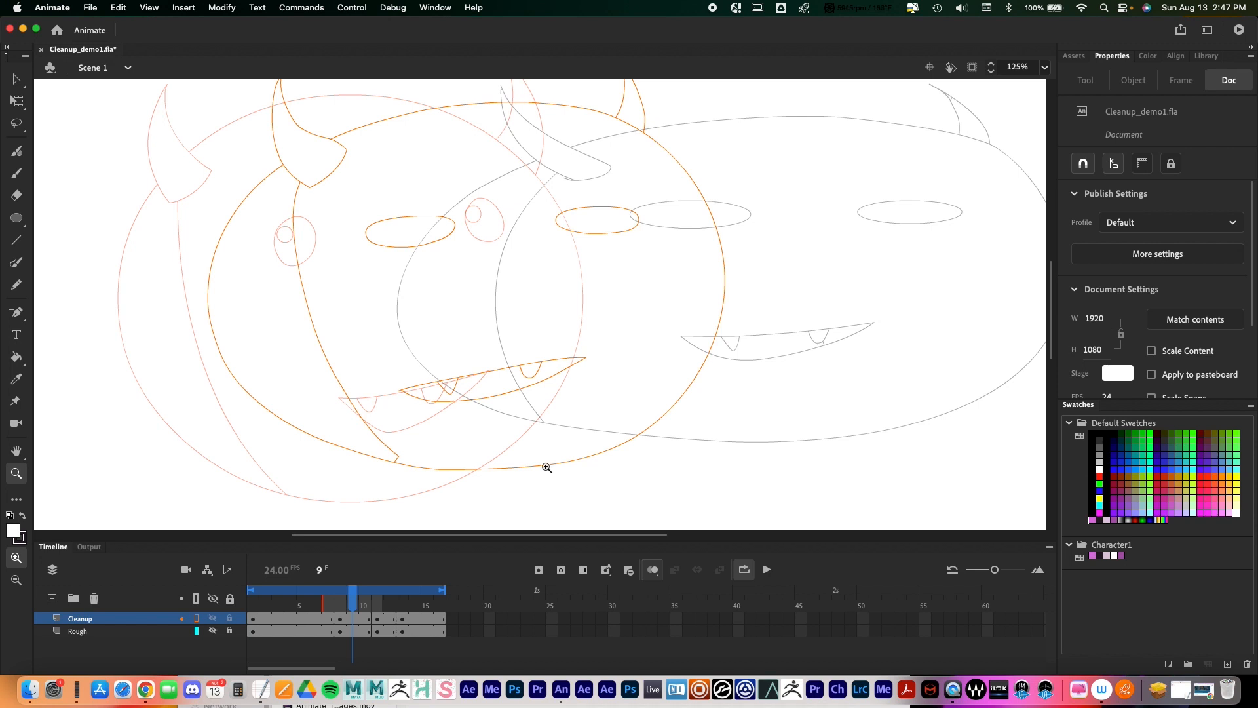
# Step: Paint white highlights in both narrowed eyes of the frame 8 pose with the Classic Brush, using onion skinning to compare with the first pose
pyautogui.moveTo(352, 597); pyautogui.dragTo(303, 610)
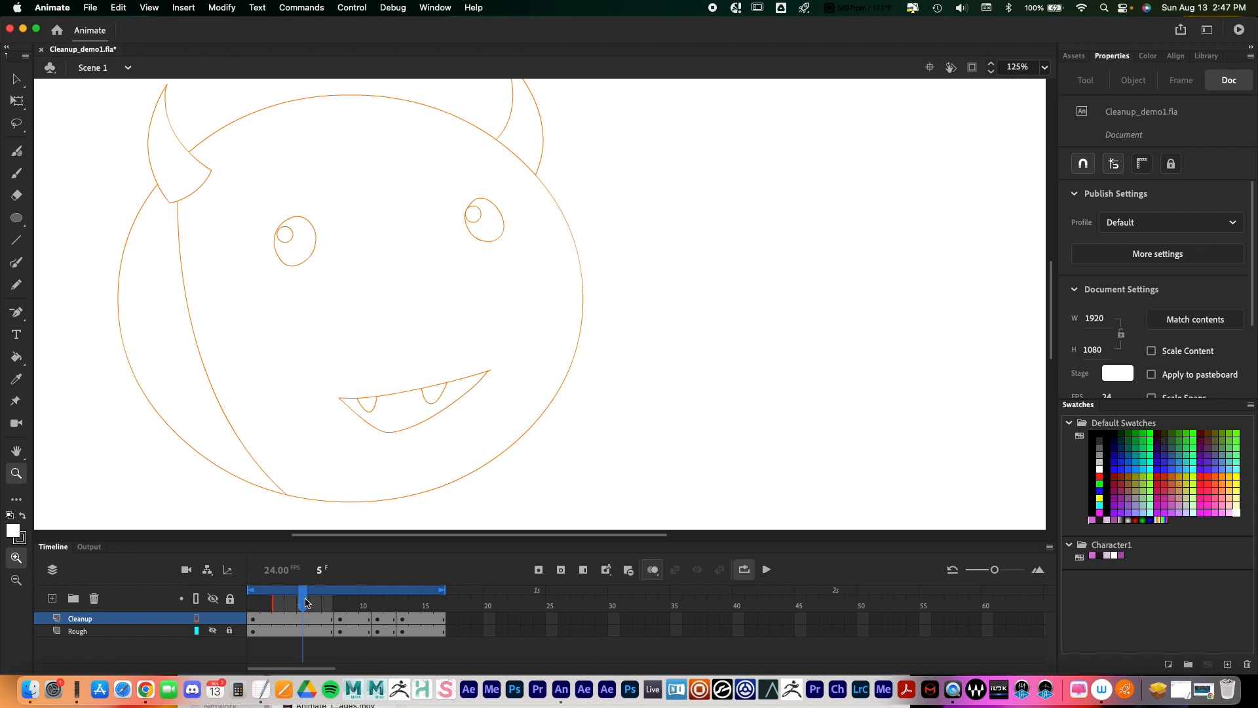
pyautogui.moveTo(306, 601); pyautogui.dragTo(340, 602)
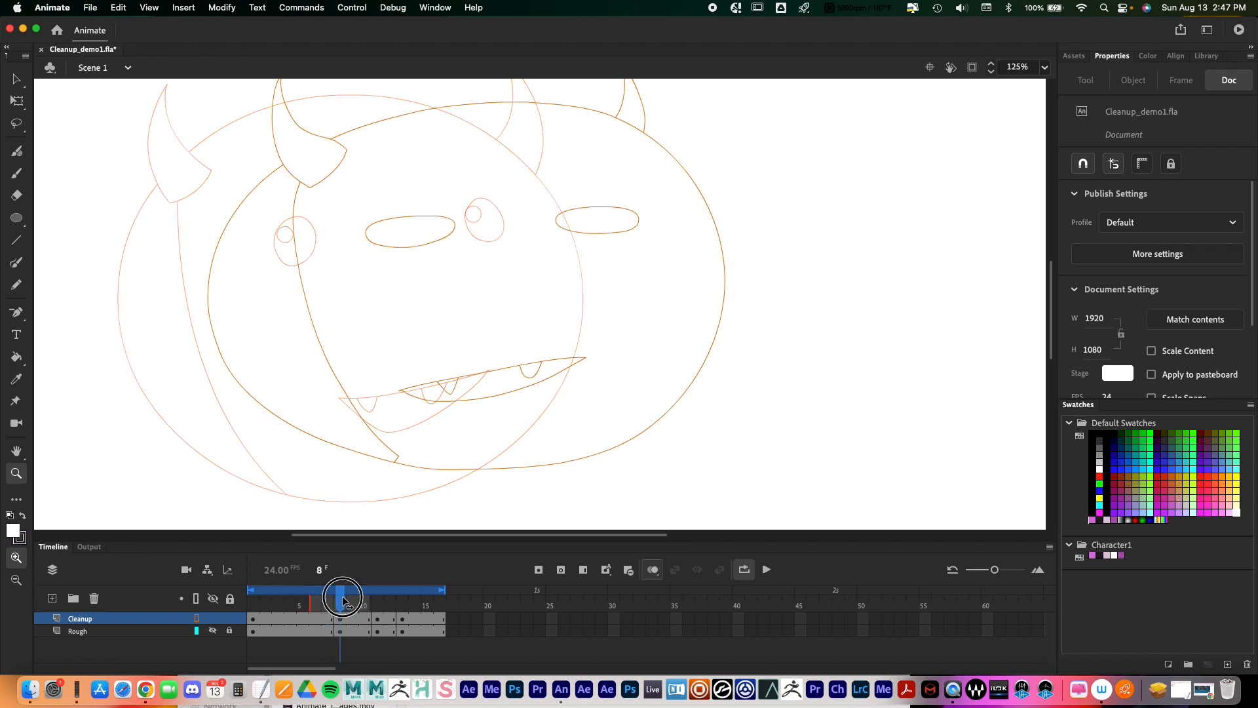
pyautogui.click(195, 619)
pyautogui.click(196, 619)
pyautogui.click(17, 174)
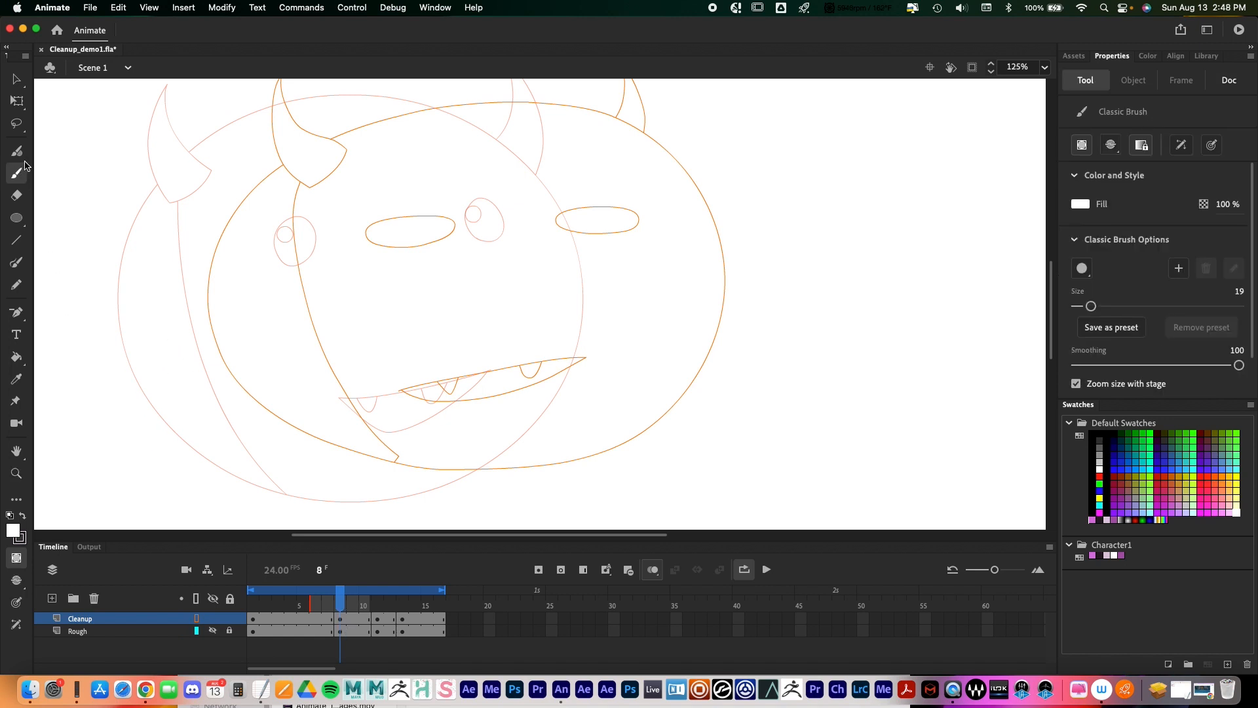
pyautogui.moveTo(379, 232); pyautogui.dragTo(382, 230)
pyautogui.click(651, 571)
pyautogui.moveTo(570, 217); pyautogui.dragTo(586, 219)
pyautogui.click(652, 569)
pyautogui.click(653, 569)
# Step: Paint white highlights toward the inner left side of both flattened eyes in the stretched pose at frame 11
pyautogui.click(352, 600)
pyautogui.moveTo(370, 602)
pyautogui.mouseDown()
pyautogui.moveTo(380, 629)
pyautogui.moveTo(367, 604)
pyautogui.moveTo(380, 605)
pyautogui.mouseUp()
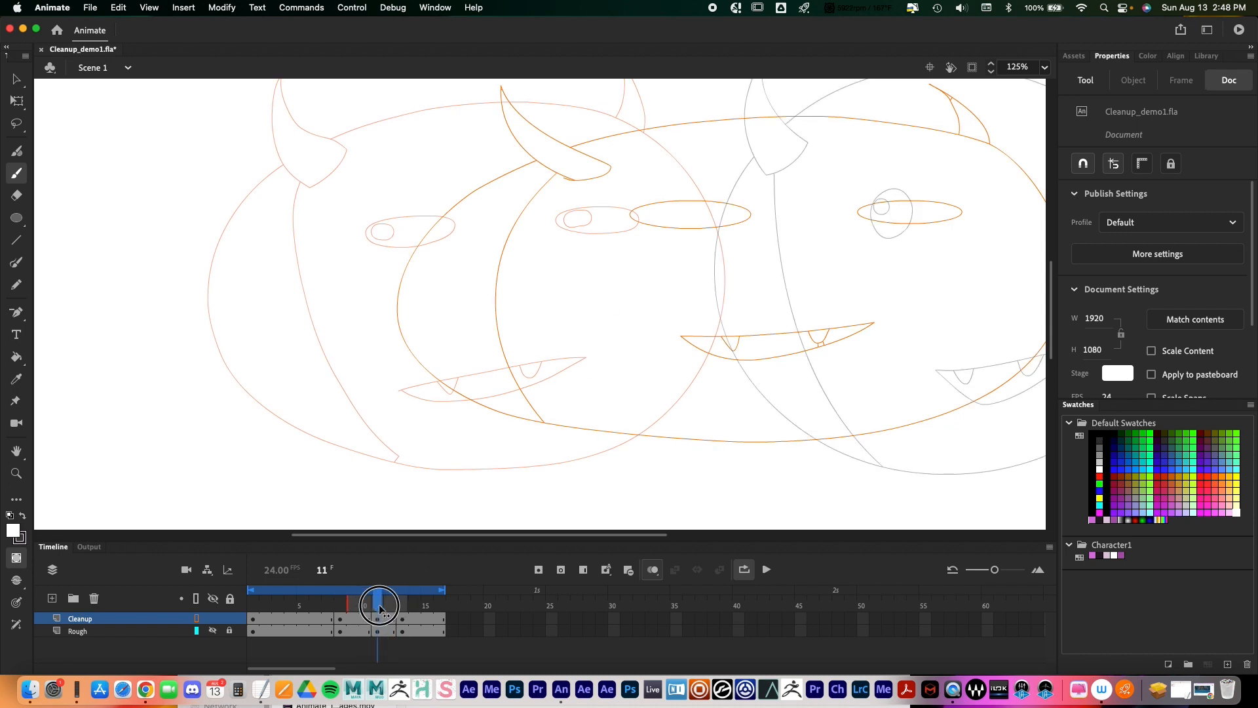
pyautogui.moveTo(650, 215); pyautogui.dragTo(665, 212)
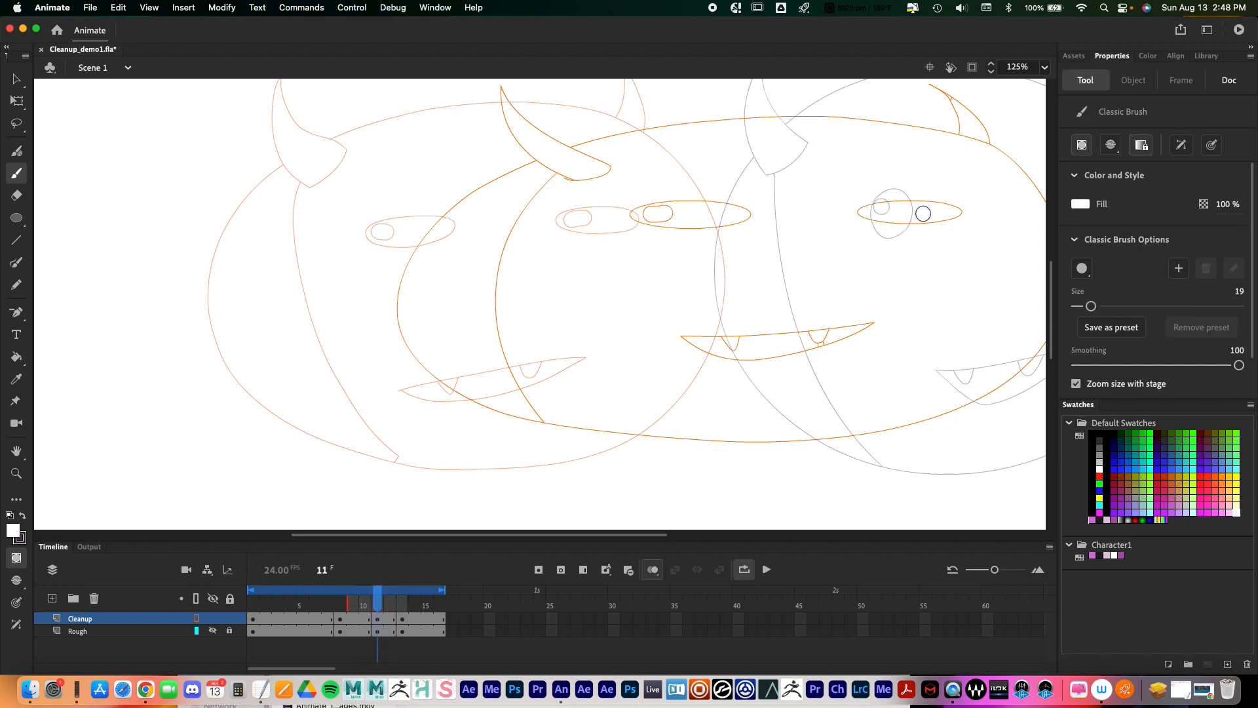
pyautogui.moveTo(883, 211); pyautogui.dragTo(908, 211)
# Step: Switch the Cleanup layer from outlines back to full-color display and turn off onion skinning
pyautogui.moveTo(385, 606); pyautogui.dragTo(428, 605)
pyautogui.hscroll(10, 509, 362)
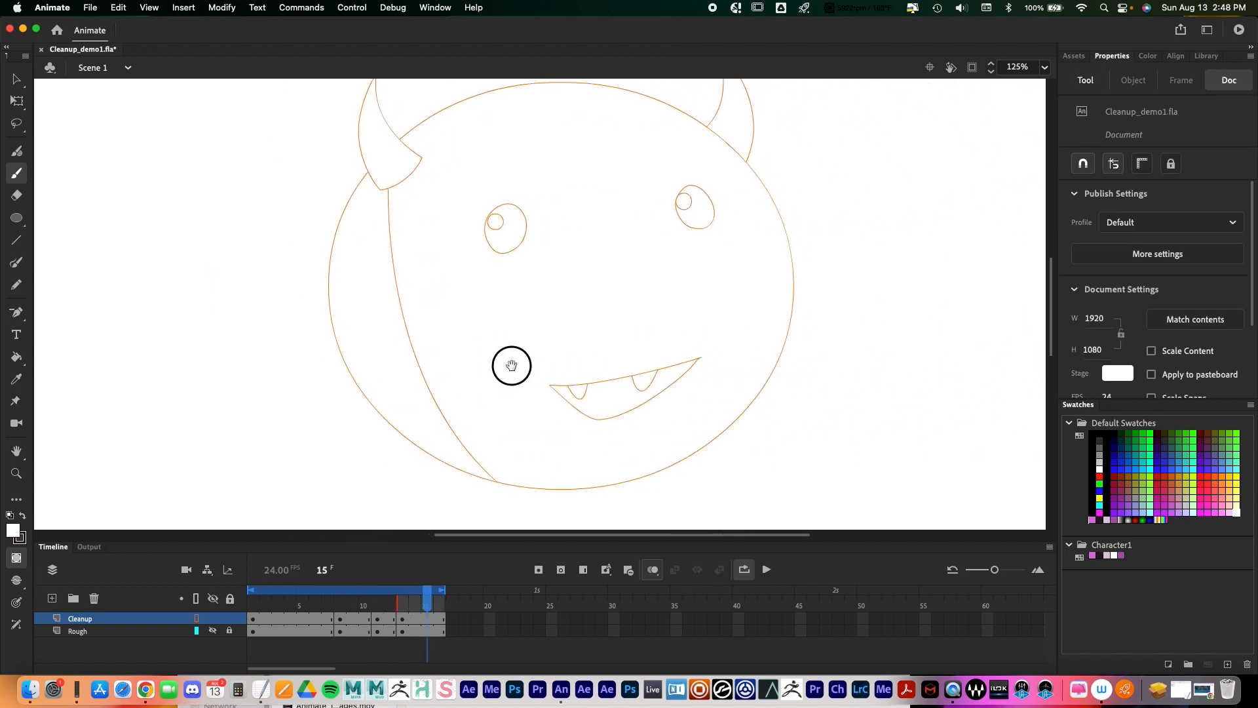
pyautogui.click(196, 619)
pyautogui.moveTo(419, 605); pyautogui.dragTo(377, 606)
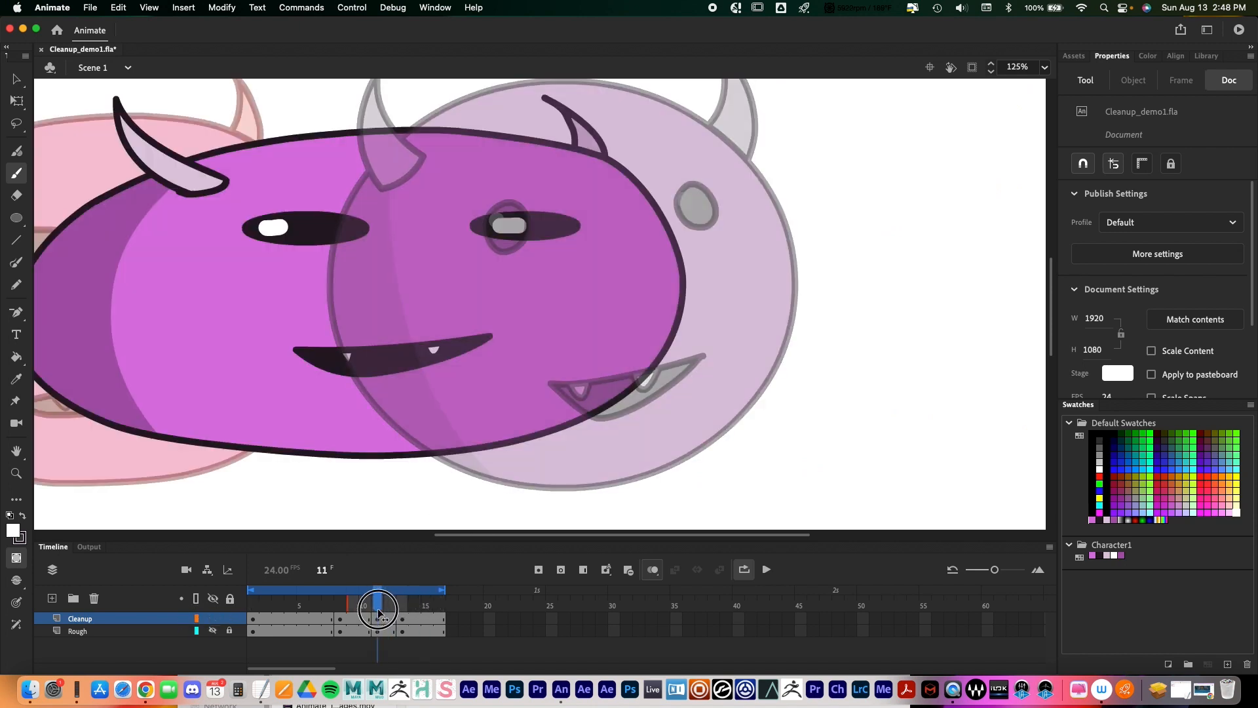
pyautogui.click(660, 574)
# Step: Play the colored monster animation from frame 1 with the whole stage in view to review the eye highlights
pyautogui.moveTo(473, 389); pyautogui.dragTo(682, 406)
pyautogui.press('z')
pyautogui.keyDown('alt'); pyautogui.click(601, 374); pyautogui.keyUp('alt')
pyautogui.moveTo(378, 605); pyautogui.dragTo(253, 605)
pyautogui.click(765, 576)
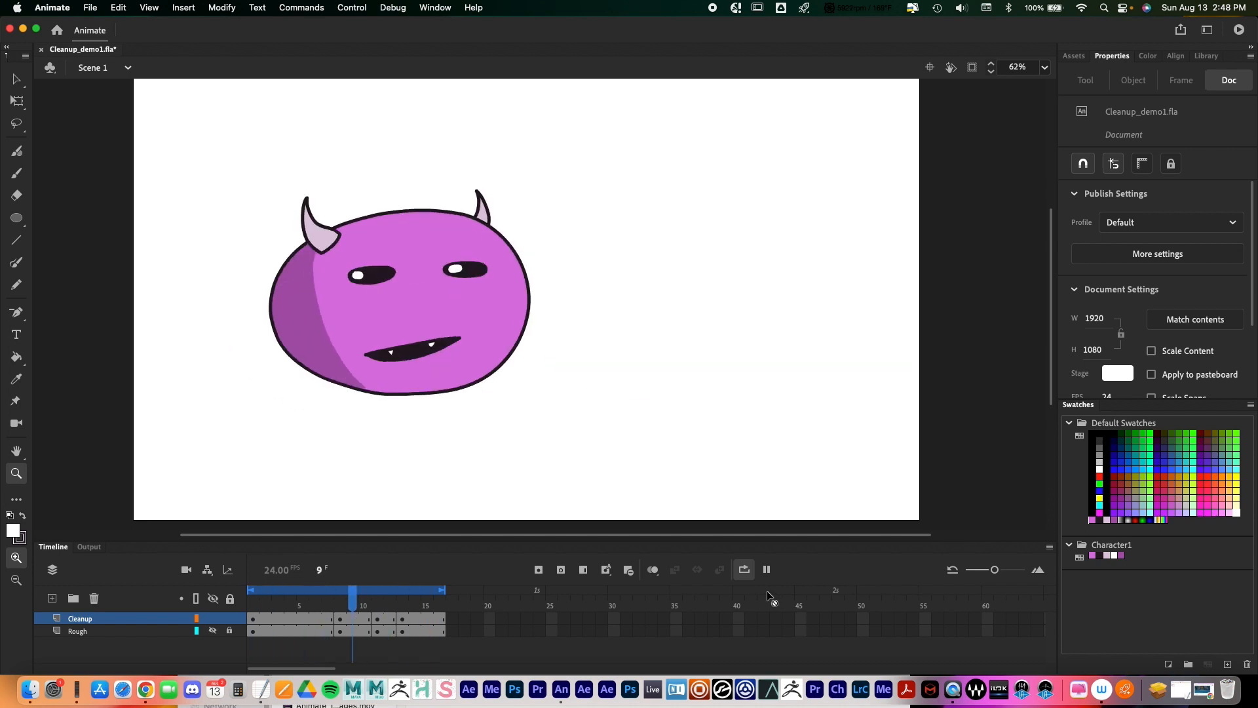